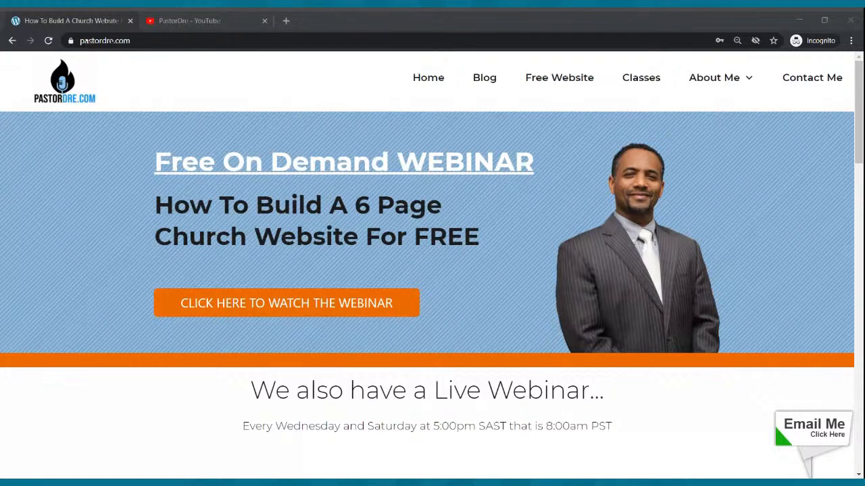
Open the Free Website page from the pastordre.com site navigation to reach the SiteRubix website builder
left_click(177, 223)
left_click(237, 103)
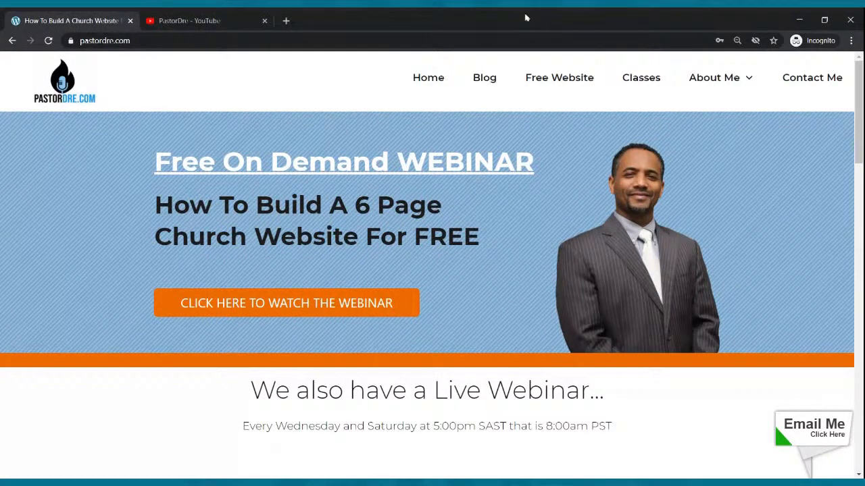
left_click(560, 80)
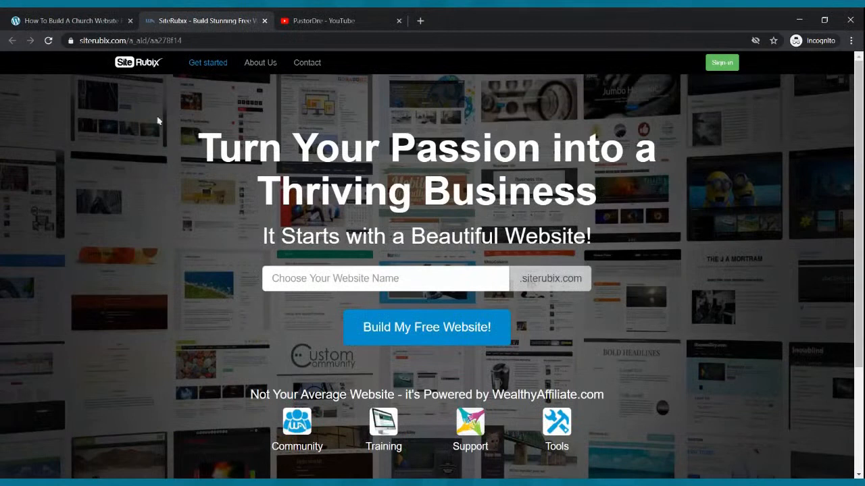
left_click(111, 16)
left_click(174, 17)
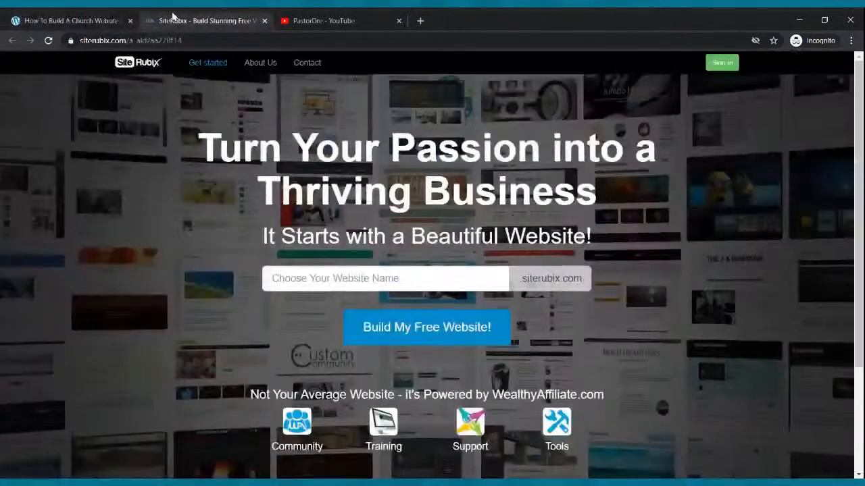
left_click(132, 482)
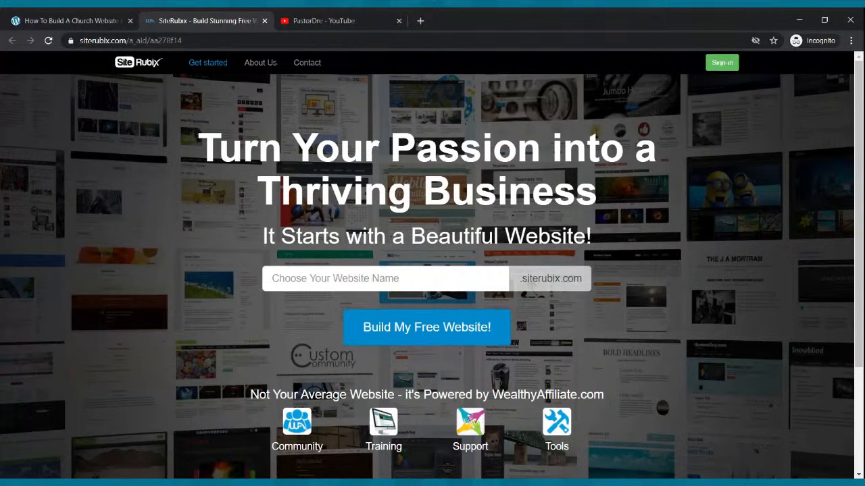
Enter mychurchcoolwebsite as the website name for the siterubix.com address
left_click(366, 278)
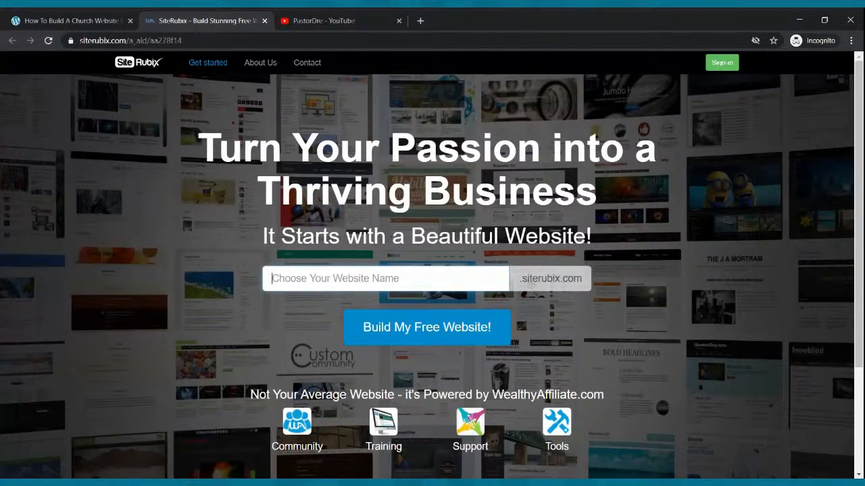
type("my")
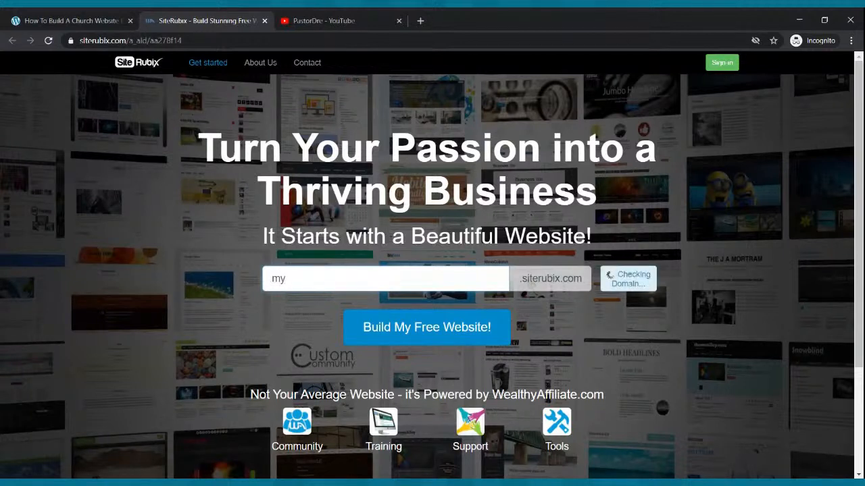
type("churchcoolwebsite")
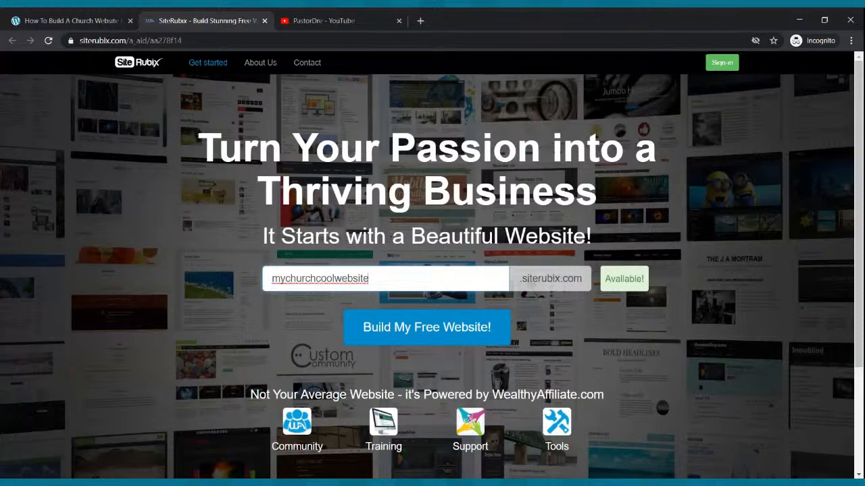
Open mycoolchurch.siterubix.com in a new browser tab and look through the sample church home page
left_click(419, 21)
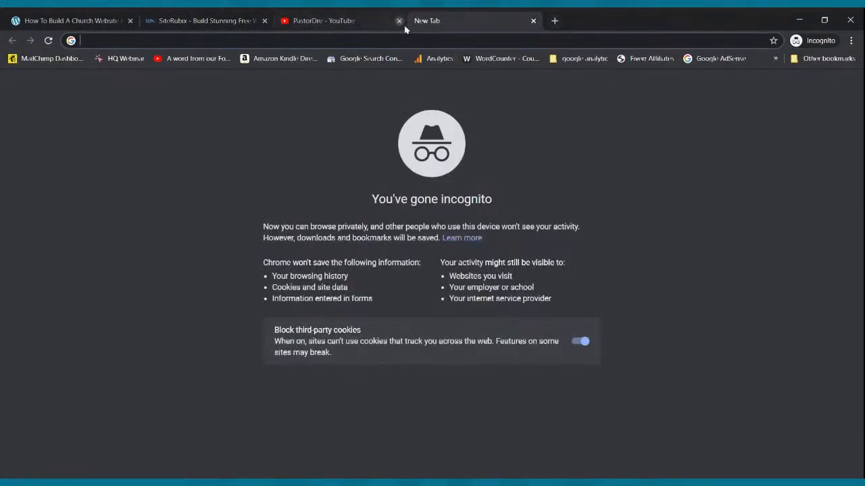
type("mych")
key("shift+Return")
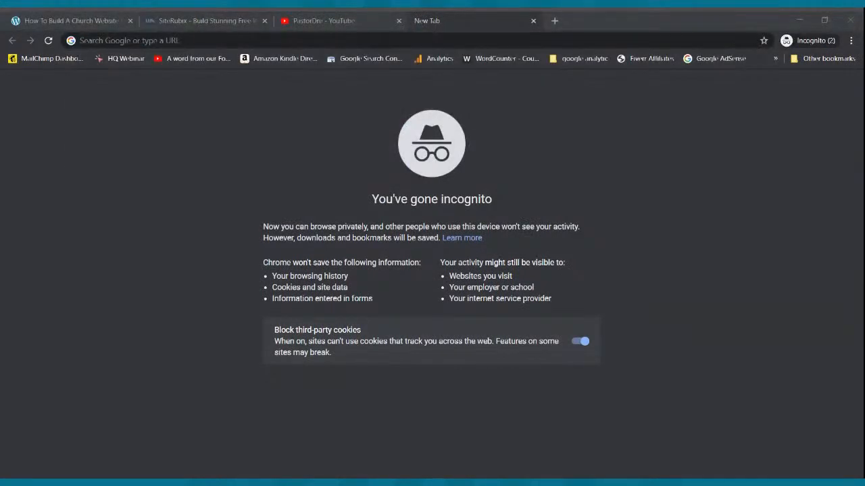
left_click(851, 20)
left_click(486, 39)
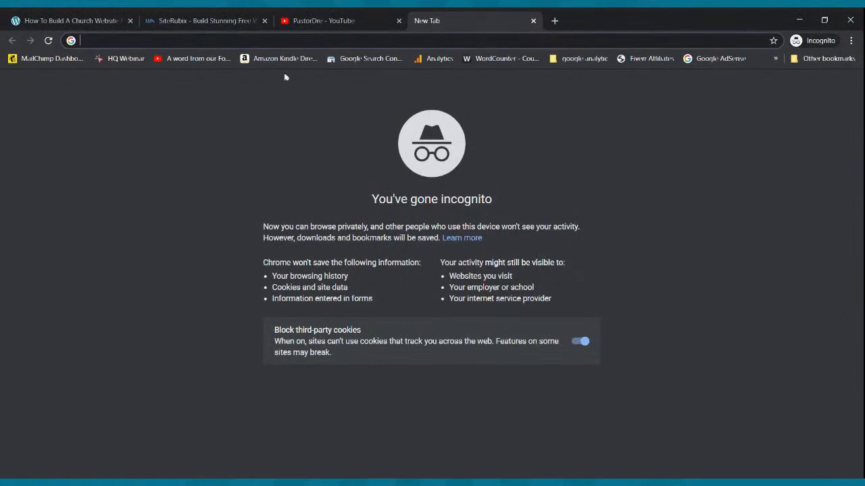
type("mycoolchurch.siterubix.com")
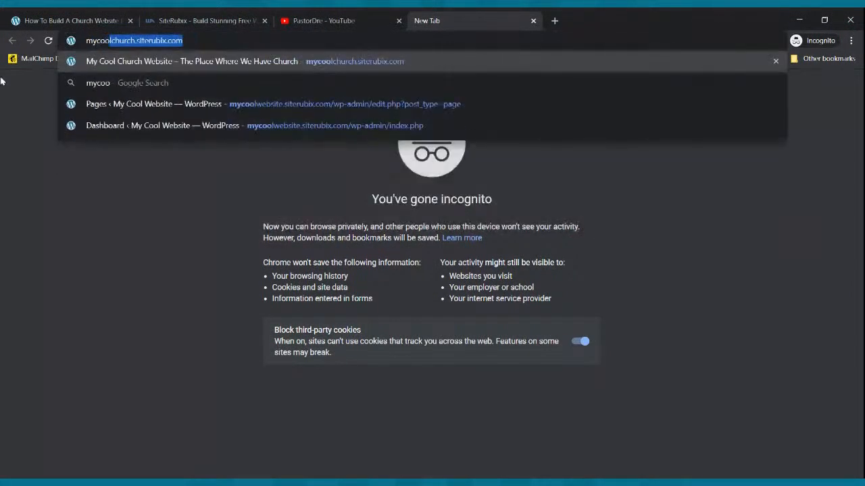
key("End")
key("Return")
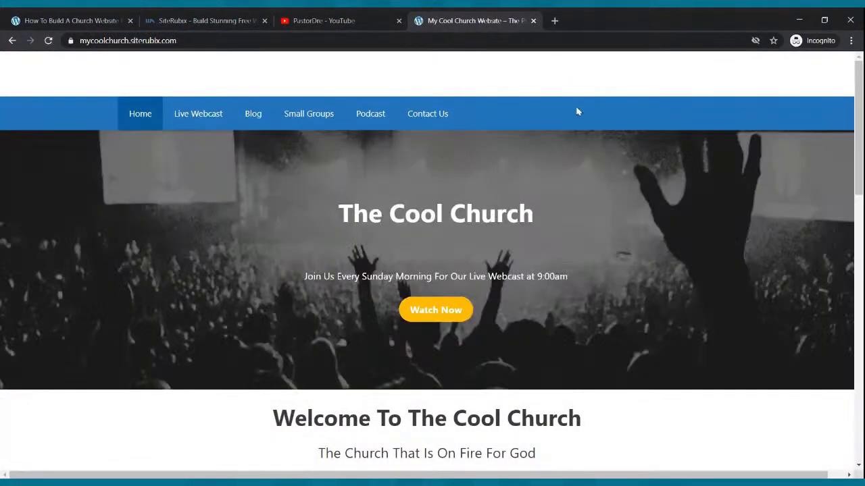
scroll(608, 112, "down", 6)
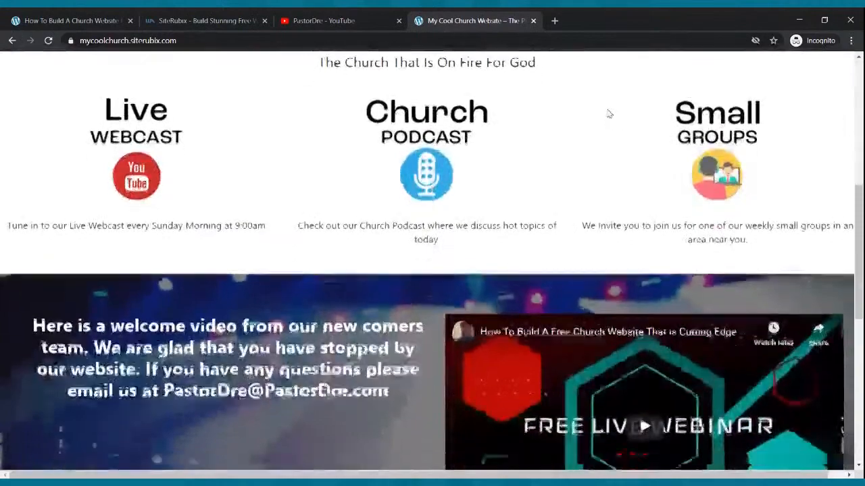
scroll(608, 113, "down", 3)
scroll(611, 115, "up", 3)
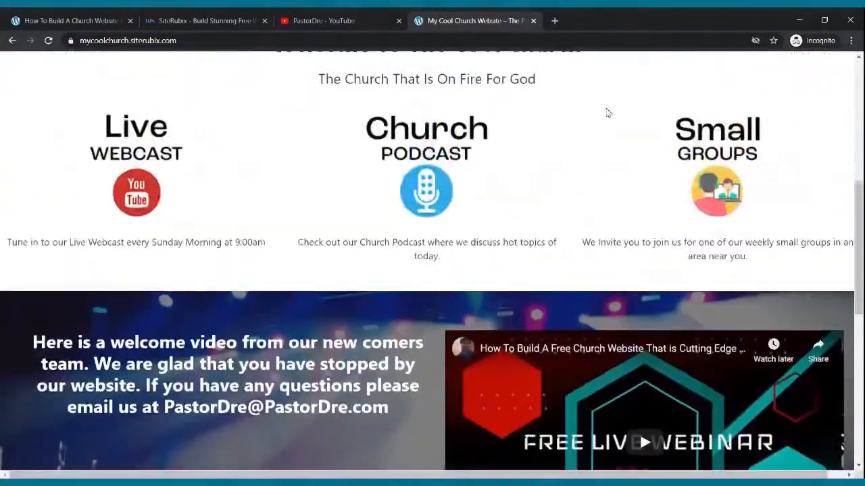
scroll(607, 113, "up", 6)
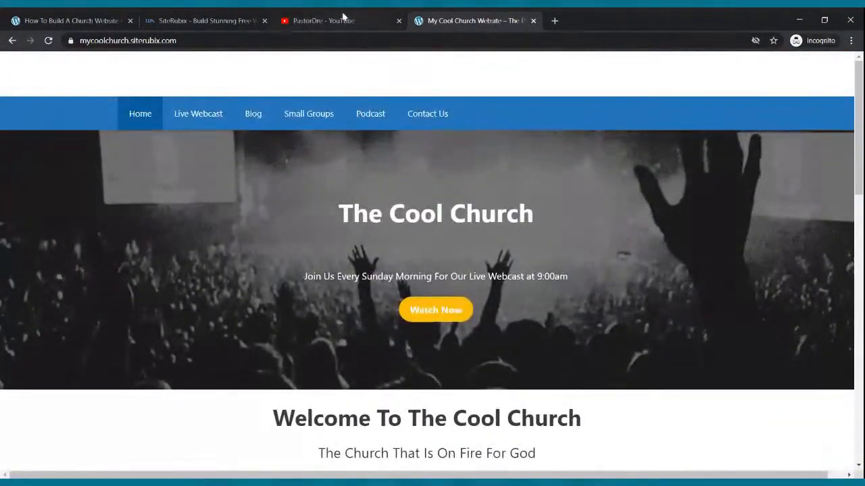
Return to the SiteRubix page and submit the entered name to start building the free website
left_click(245, 17)
left_click(415, 289)
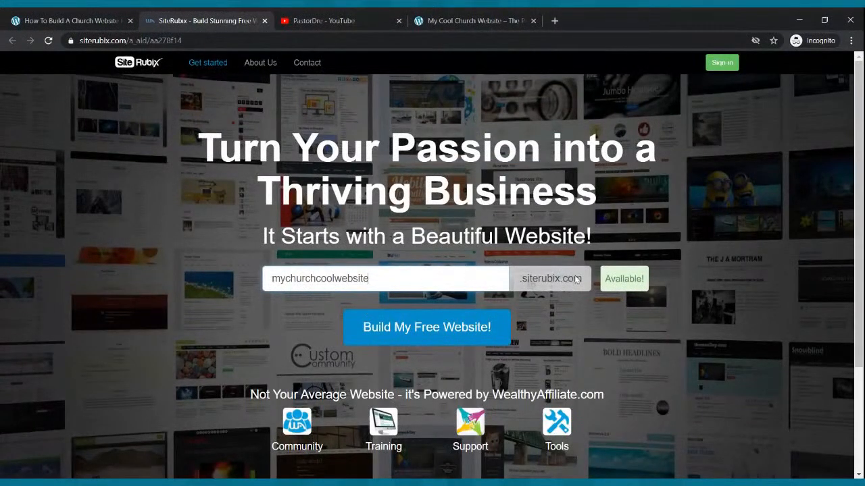
left_click(420, 329)
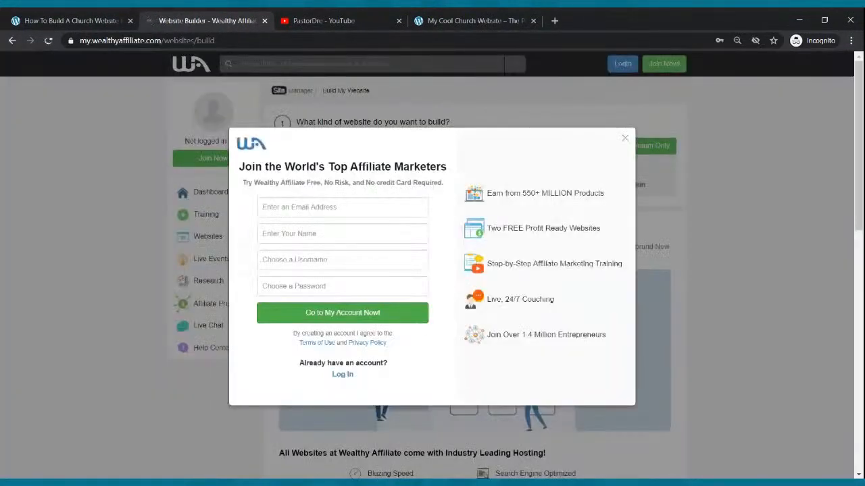
Go through the email, name, username and password fields of the Wealthy Affiliate sign-up form
left_click(310, 212)
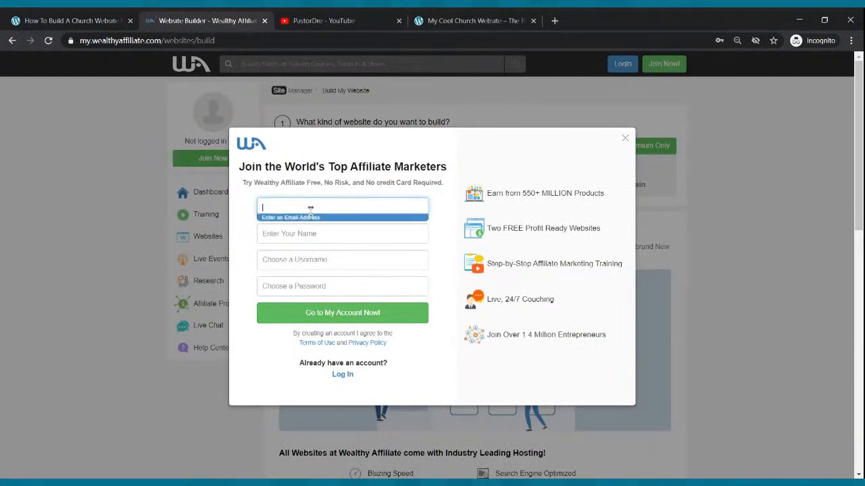
left_click(317, 233)
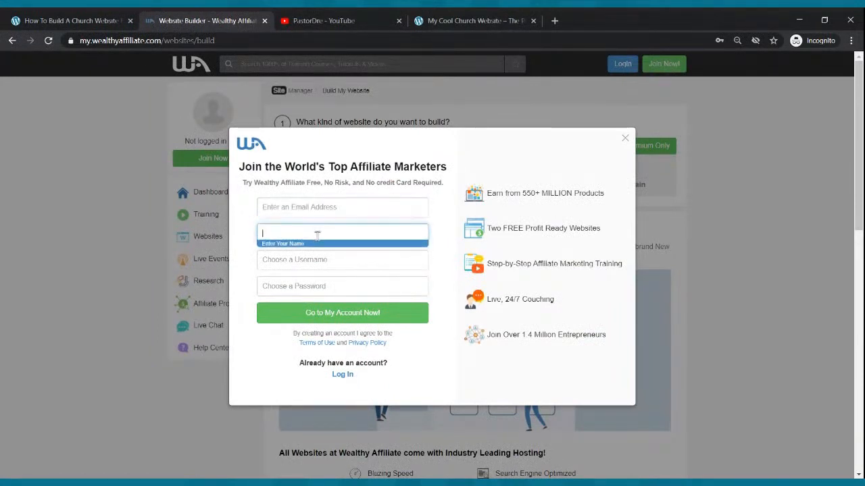
left_click(316, 262)
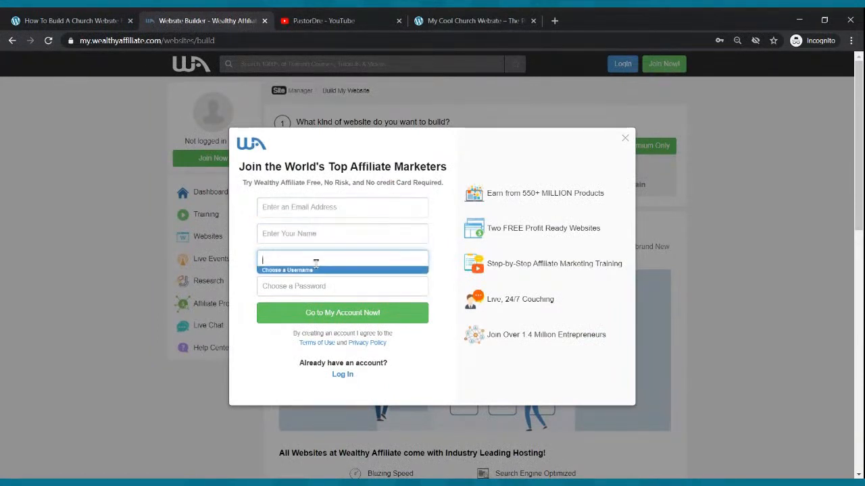
left_click(319, 283)
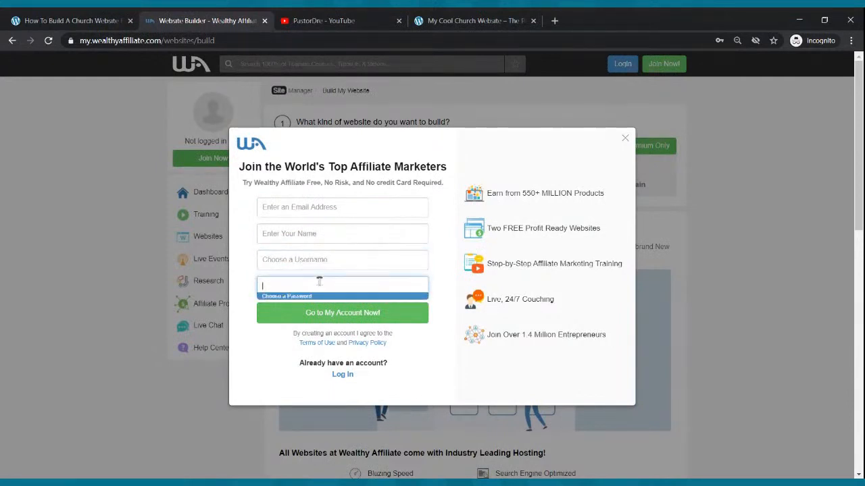
left_click(344, 213)
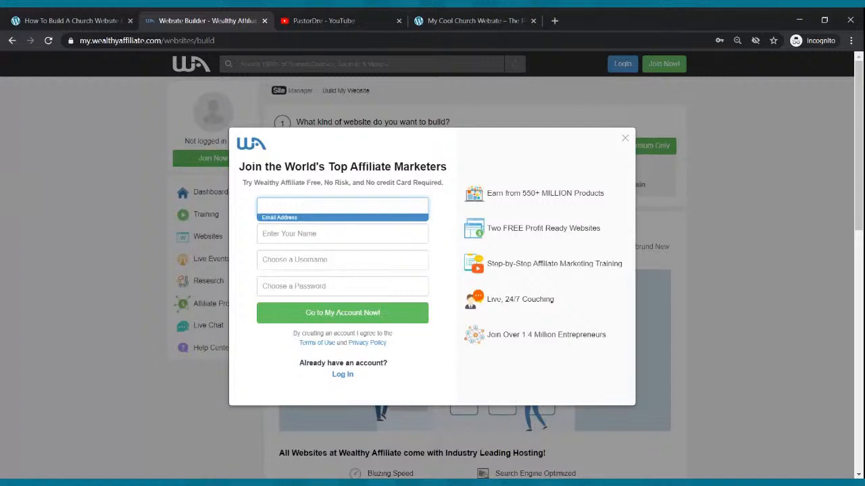
left_click(341, 230)
left_click(334, 258)
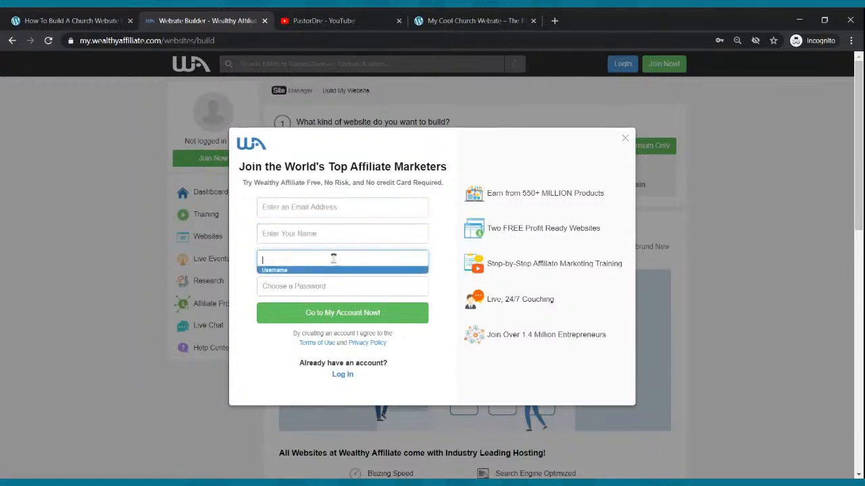
left_click(335, 291)
left_click(527, 382)
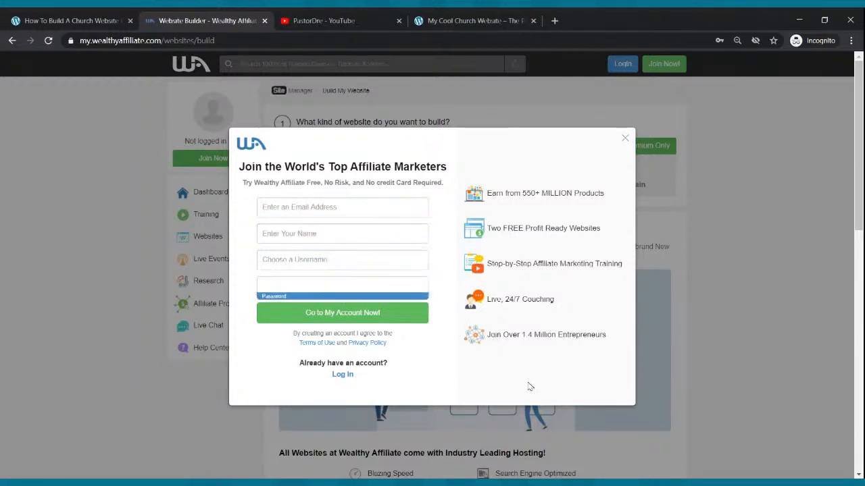
Switch to the login form and log in to the existing account with its email and password
left_click(347, 375)
left_click(365, 205)
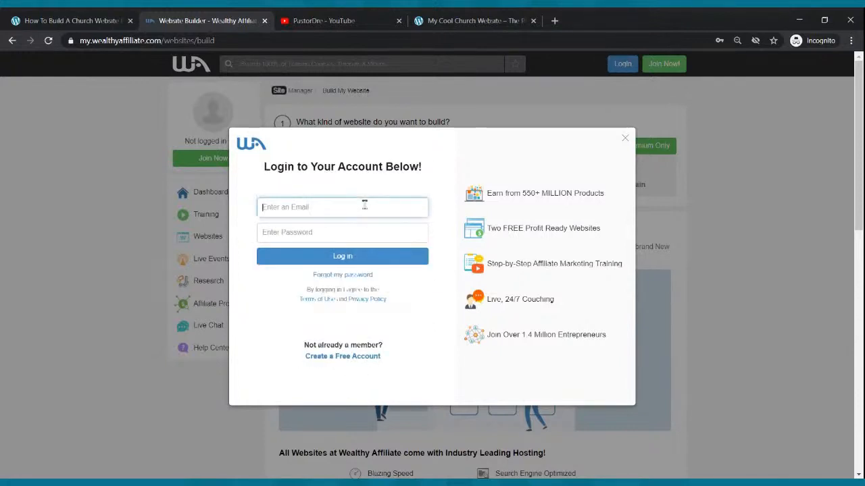
left_click(356, 215)
left_click(350, 262)
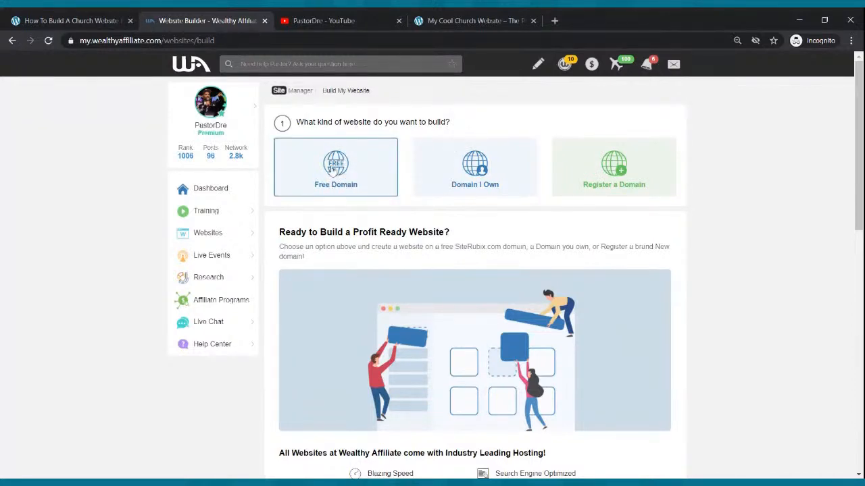
Choose a free domain for the website and enter mycoolchurchwebsite as its siterubix.com domain name
left_click(332, 171)
left_click(372, 249)
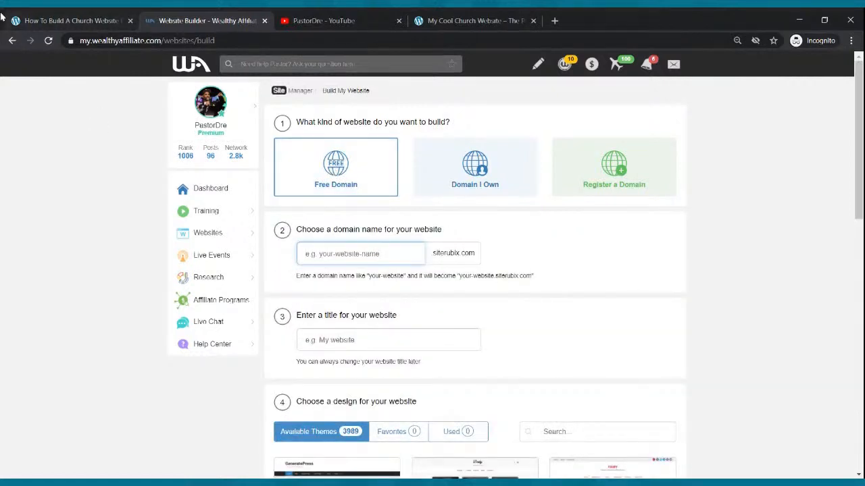
type("mycoolchur")
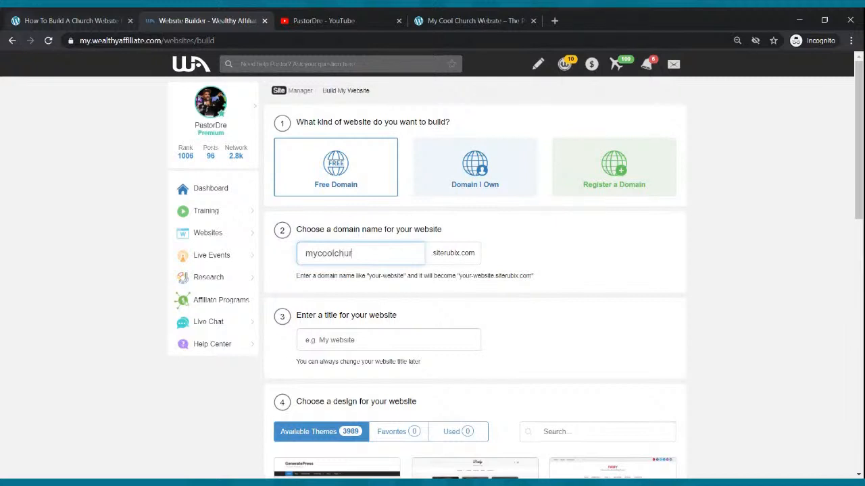
type("ch website")
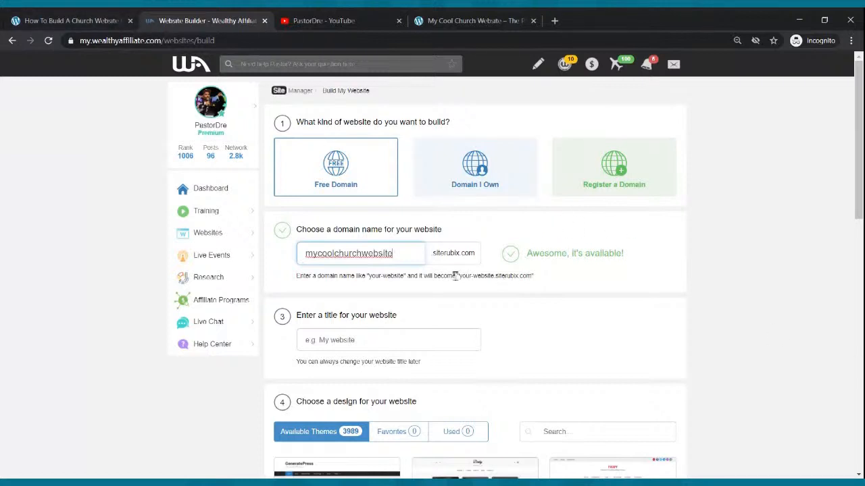
Enter My Cool Church Website as the title of the website
left_click(379, 341)
type("M")
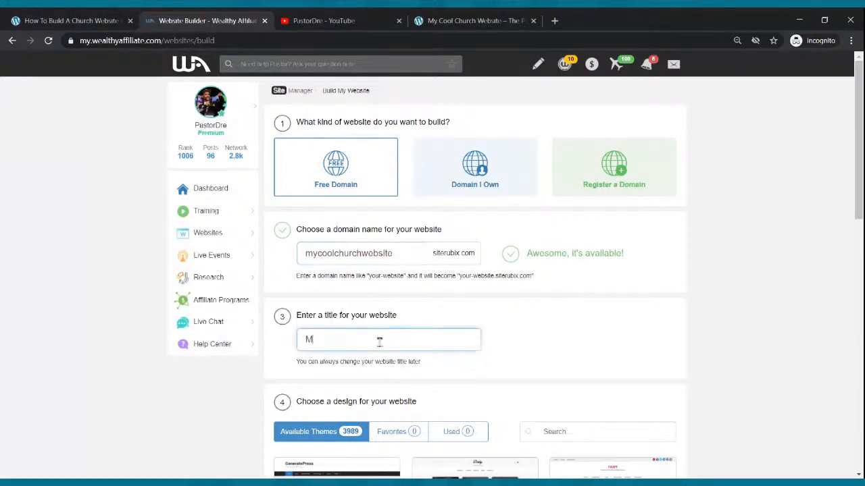
type("y Cool Church Website")
Choose the GeneratePress theme as the website's design and build the website
scroll(372, 217, "down", 1)
mouse_move(367, 382)
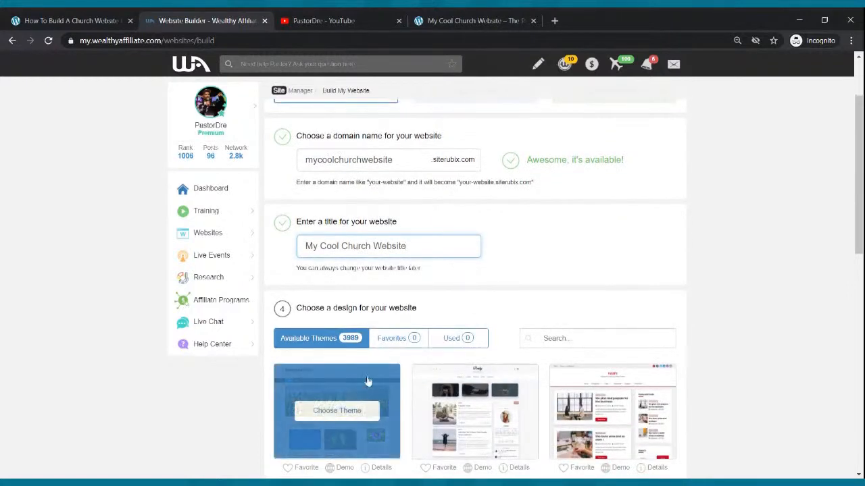
left_click(345, 416)
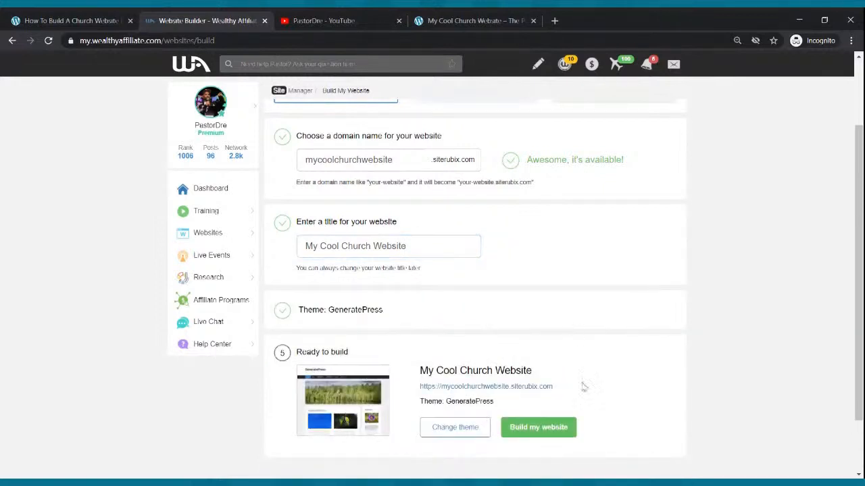
left_click(546, 429)
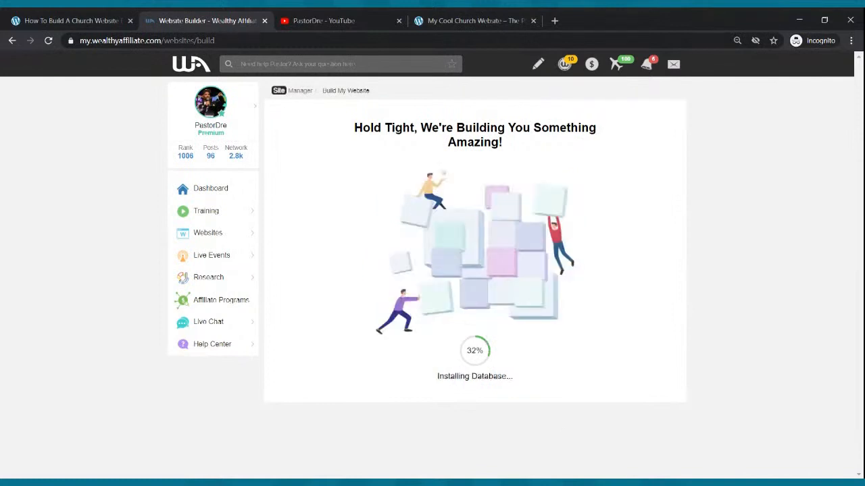
left_click(86, 17)
left_click(244, 18)
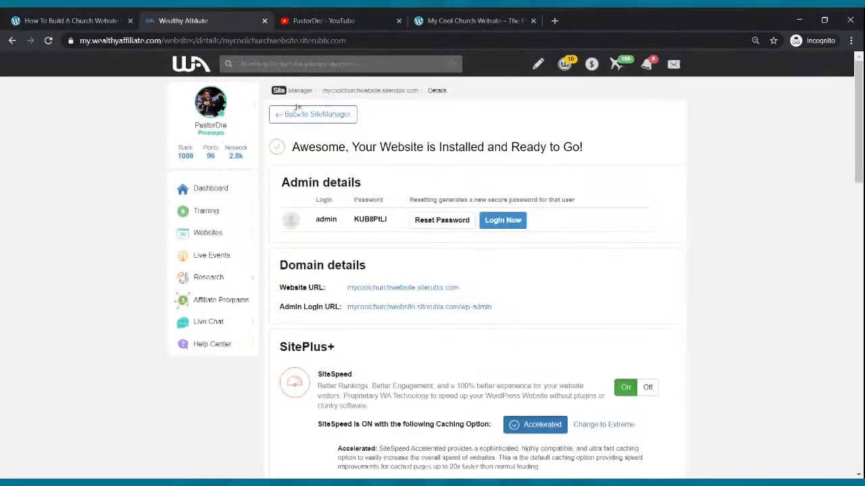
left_click(92, 17)
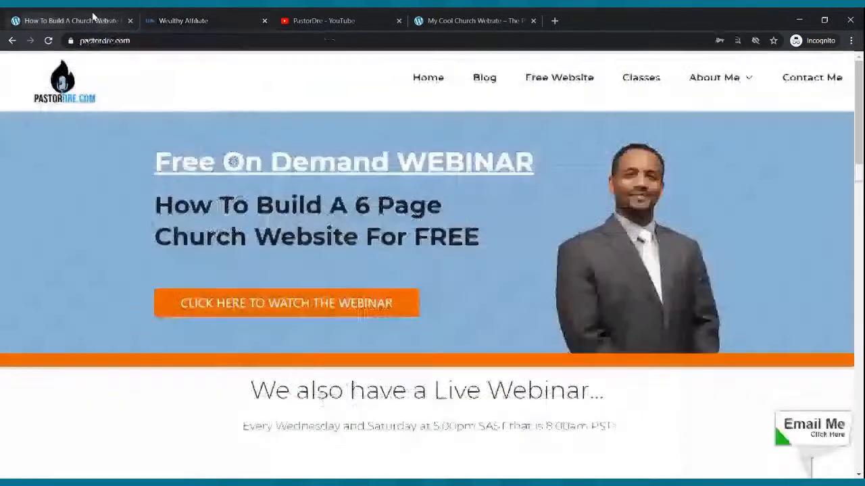
Open the new website's WordPress dashboard from Wealthy Affiliate and close the Wealthy Affiliate page
left_click(198, 22)
left_click(496, 221)
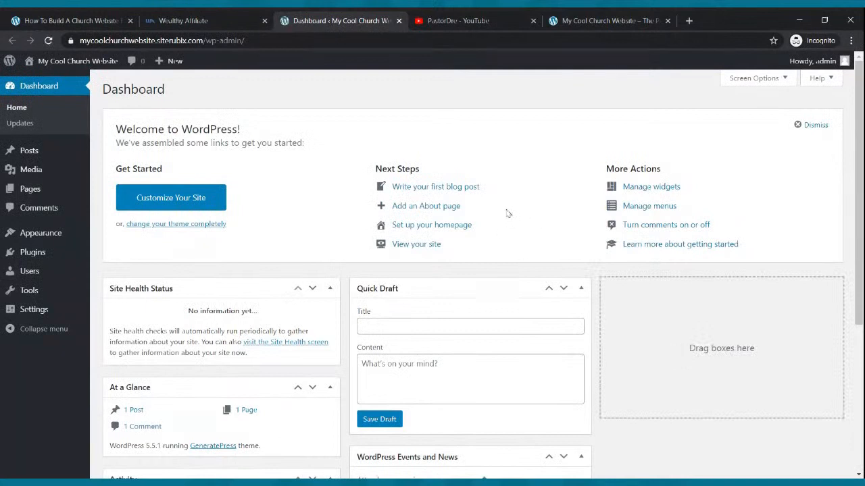
left_click(265, 22)
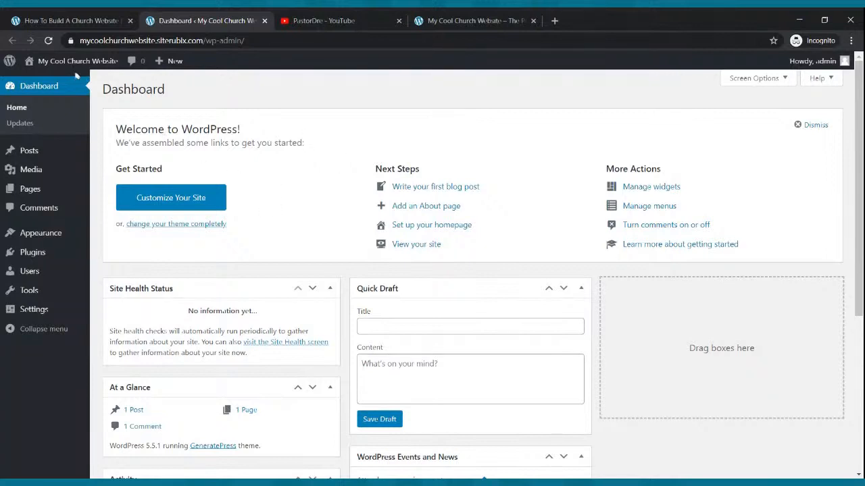
Open the live My Cool Church Website in a separate browser tab and view it
mouse_move(60, 67)
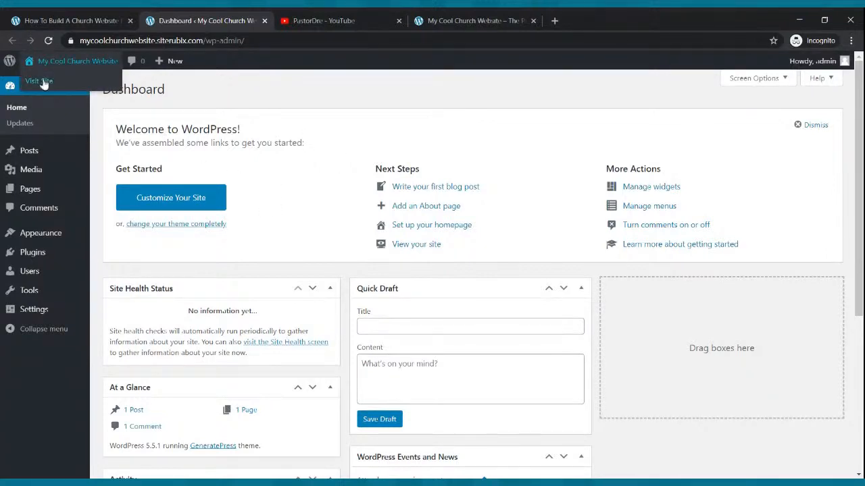
middle_click(47, 88)
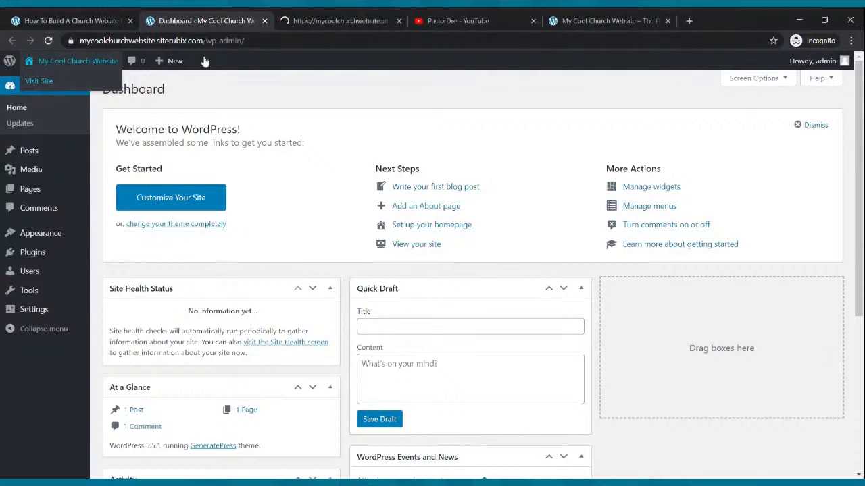
left_click(334, 20)
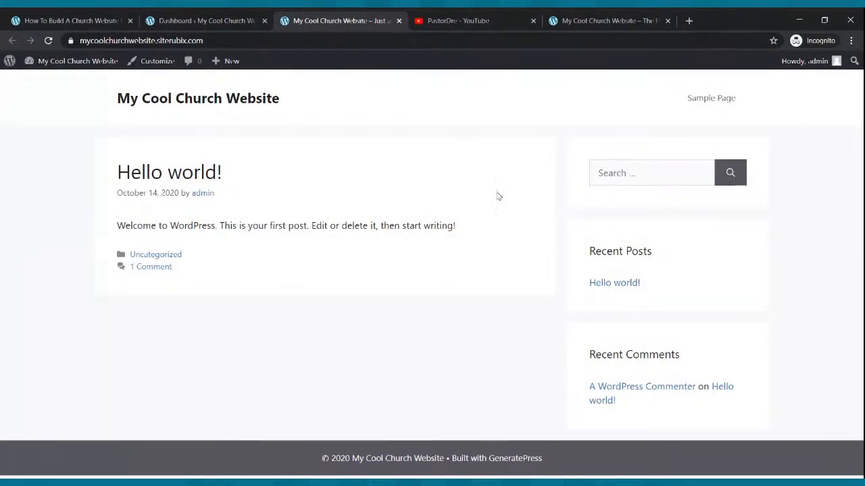
Look over the finished example church homepage for comparison and place the new site's browser tab beside it
left_click(618, 19)
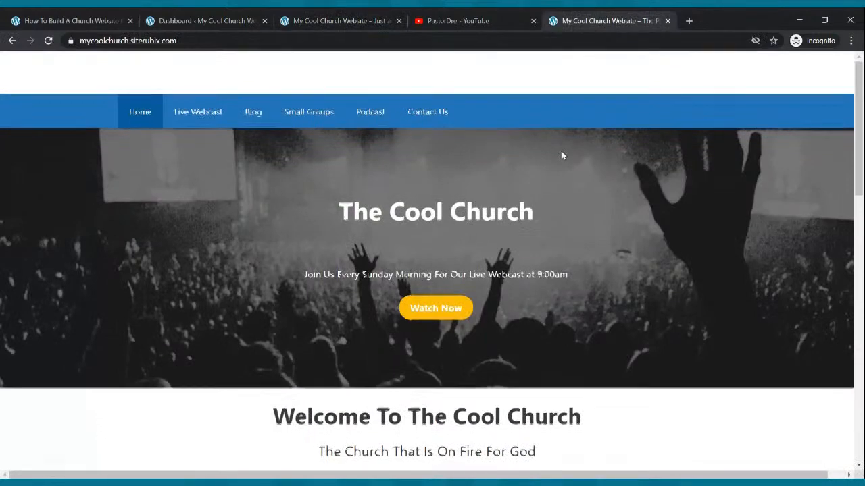
scroll(561, 156, "down", 2)
scroll(561, 156, "up", 2)
scroll(561, 156, "down", 6)
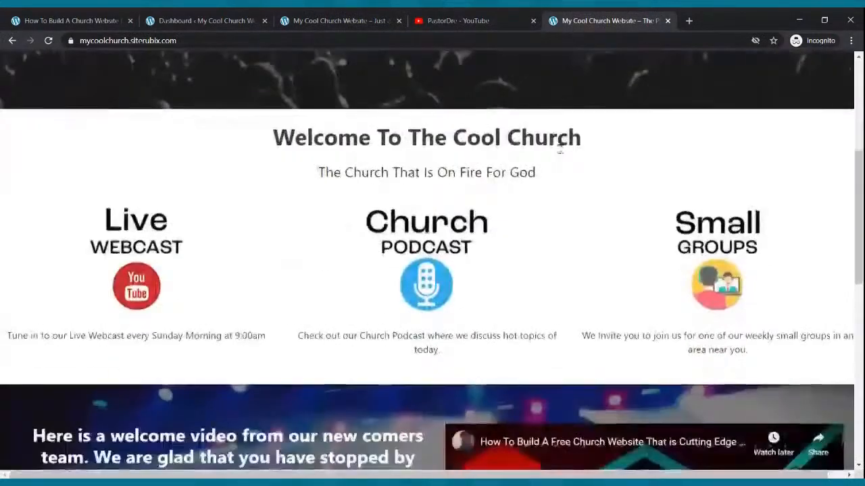
scroll(559, 148, "up", 6)
left_click(344, 21)
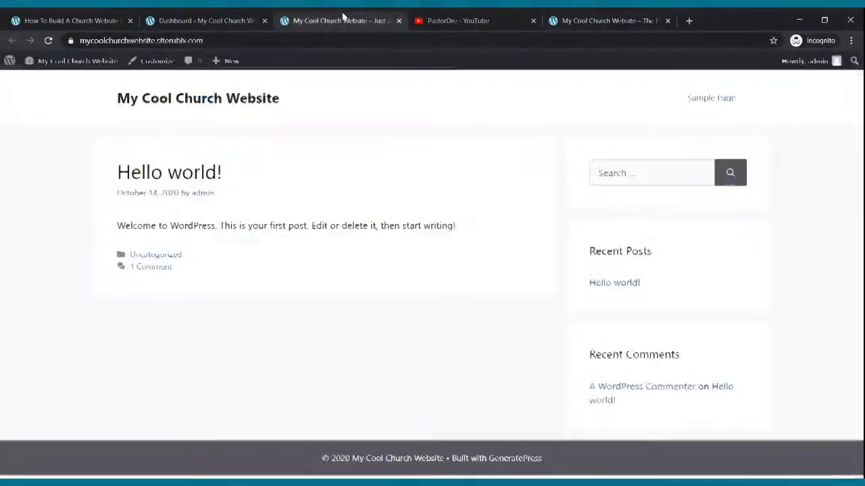
left_click_drag(345, 20, 479, 23)
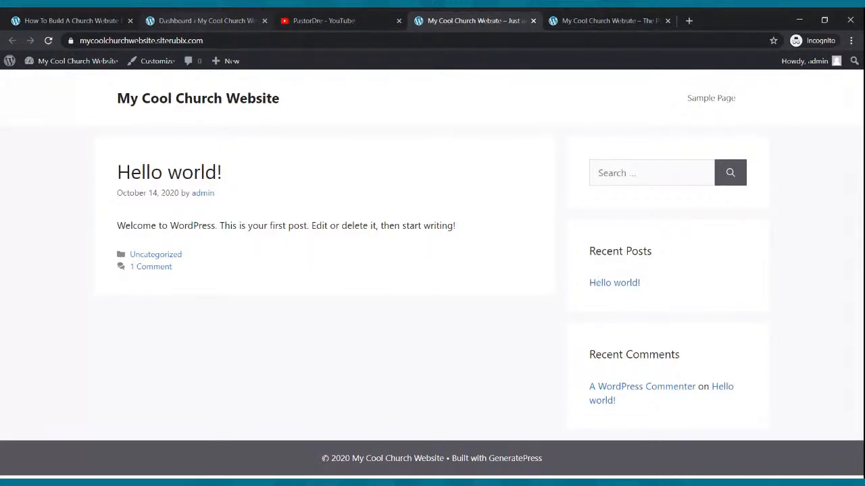
In the Writing settings, make the Block editor the default, allow users to switch editors, and save the changes
left_click(206, 20)
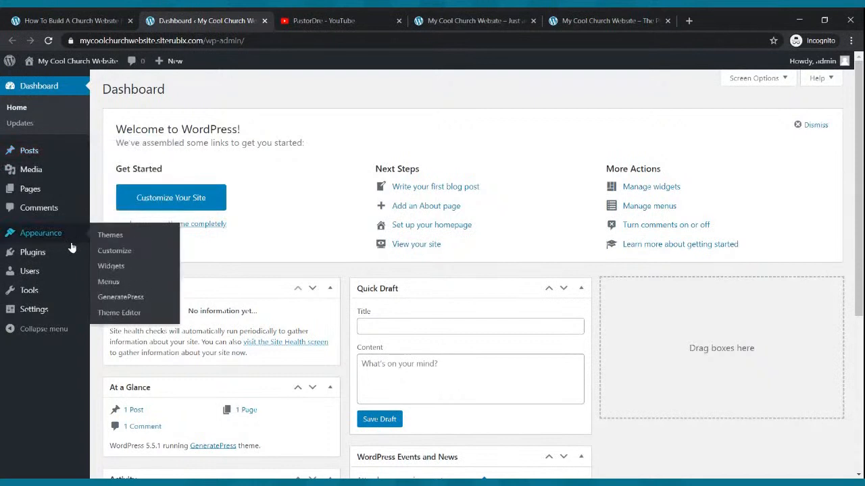
mouse_move(37, 312)
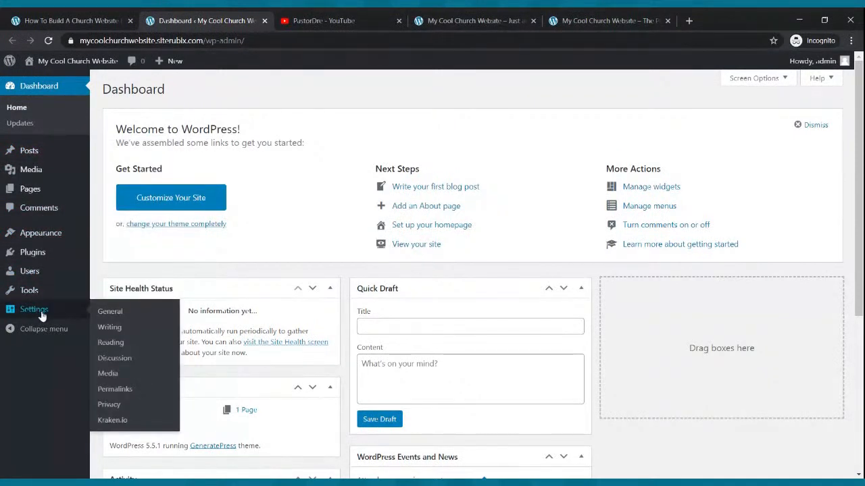
left_click(110, 328)
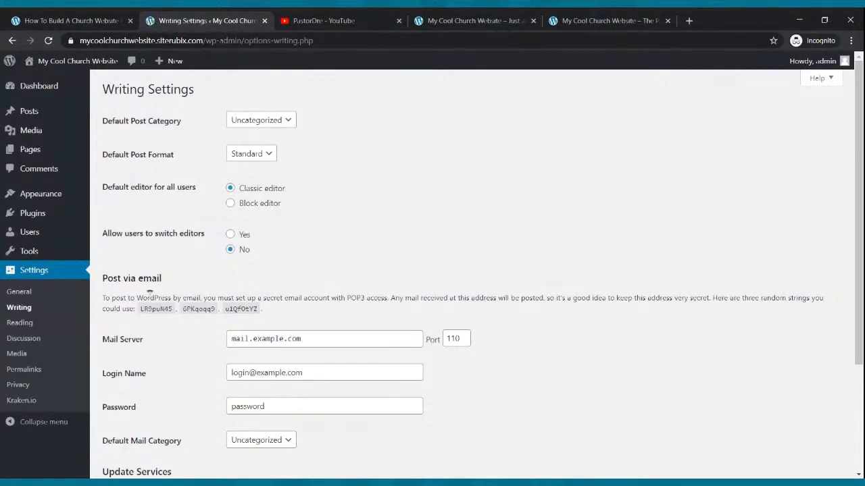
left_click(231, 204)
left_click(231, 237)
scroll(231, 271, "down", 3)
left_click(131, 422)
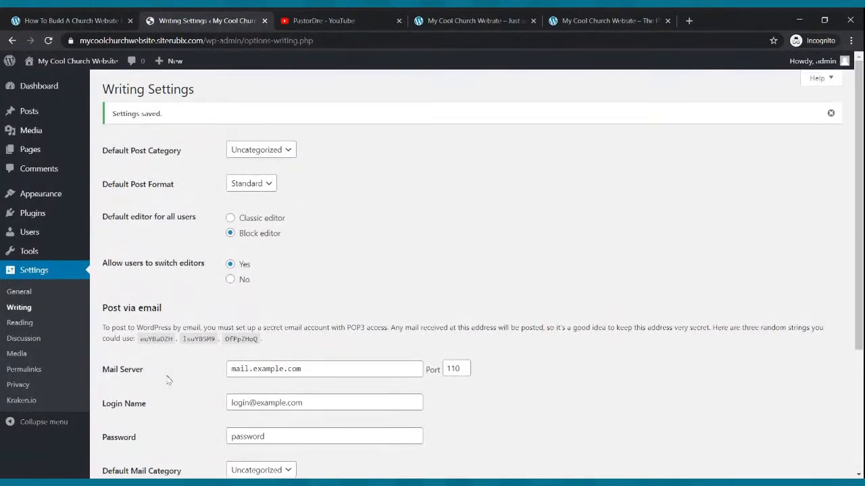
Review the site's Reading, Discussion, Media, Permalink and Privacy settings
left_click(18, 323)
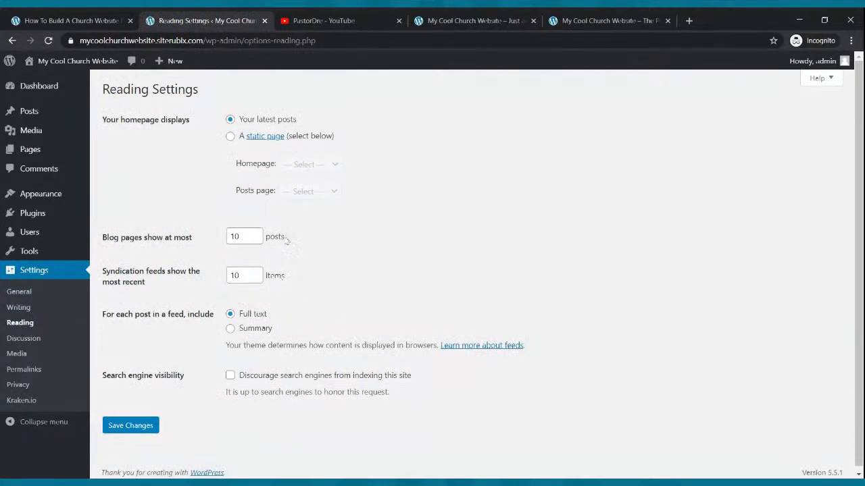
left_click(24, 338)
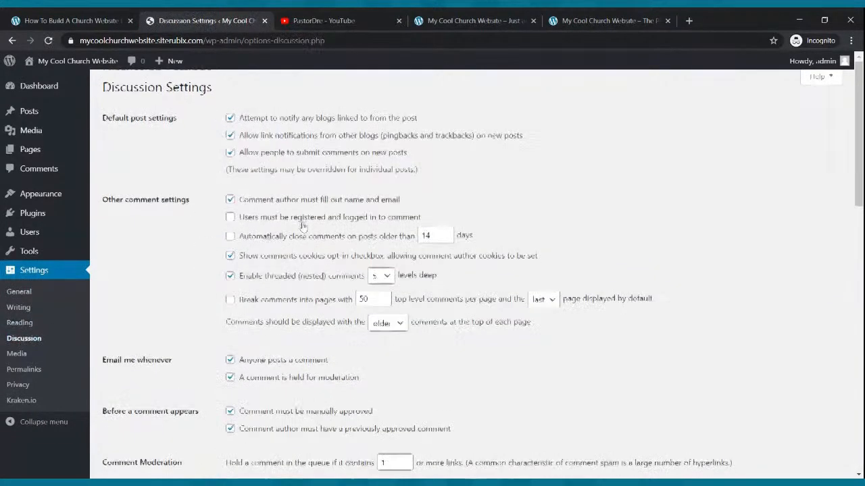
scroll(302, 226, "down", 5)
scroll(303, 230, "up", 5)
left_click(12, 355)
scroll(279, 185, "down", 1)
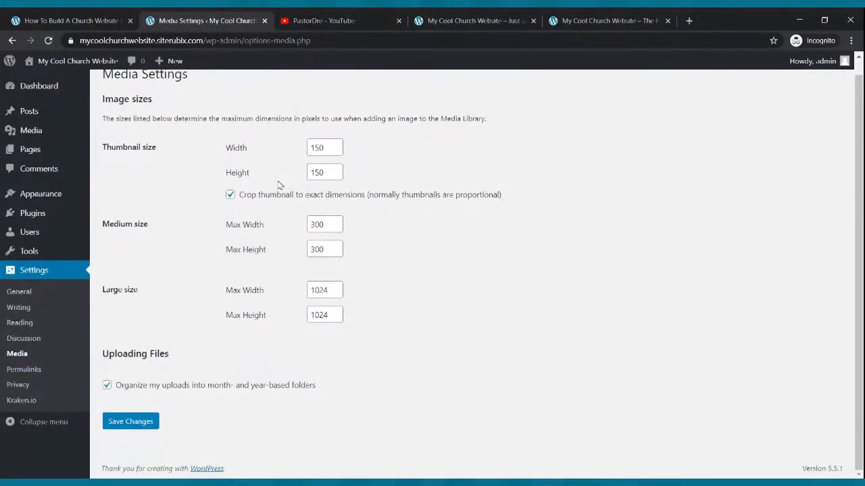
left_click(27, 370)
scroll(228, 270, "down", 2)
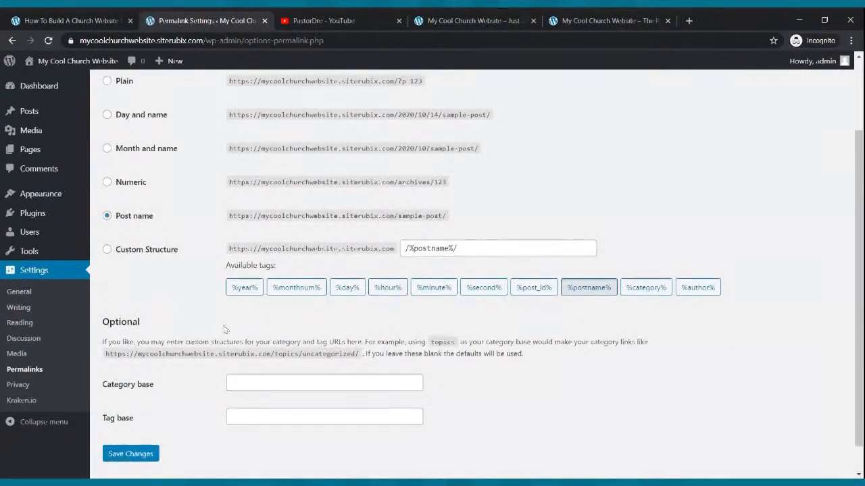
left_click(25, 385)
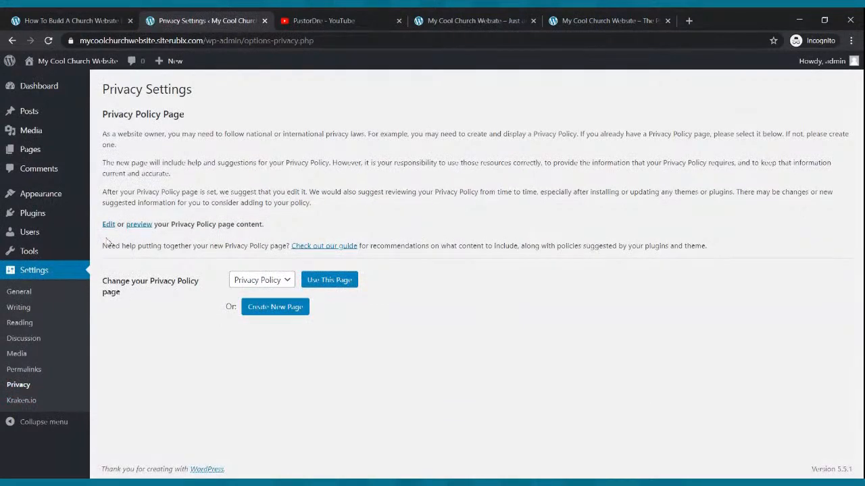
Open the GeneratePress theme's Site Identity customization and hide the site title
mouse_move(43, 223)
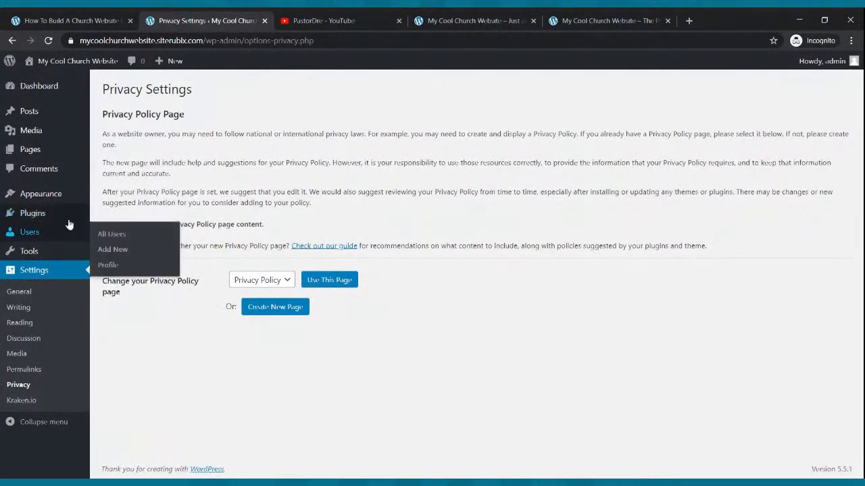
left_click(49, 194)
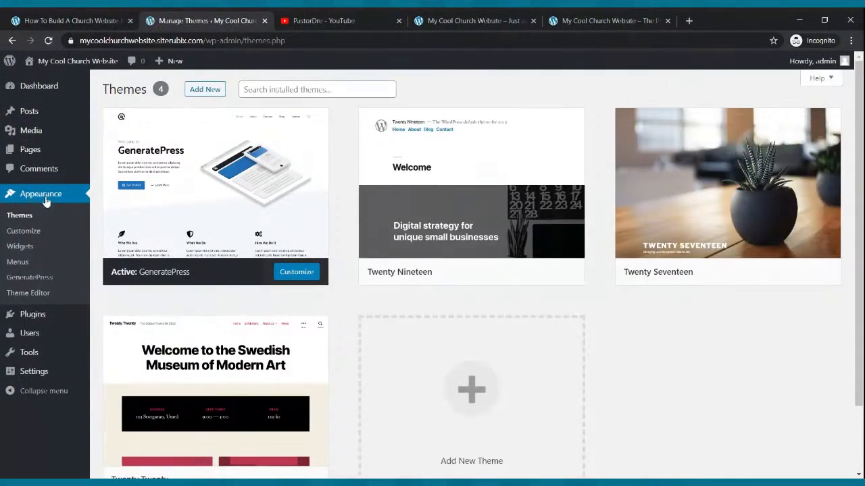
left_click(29, 232)
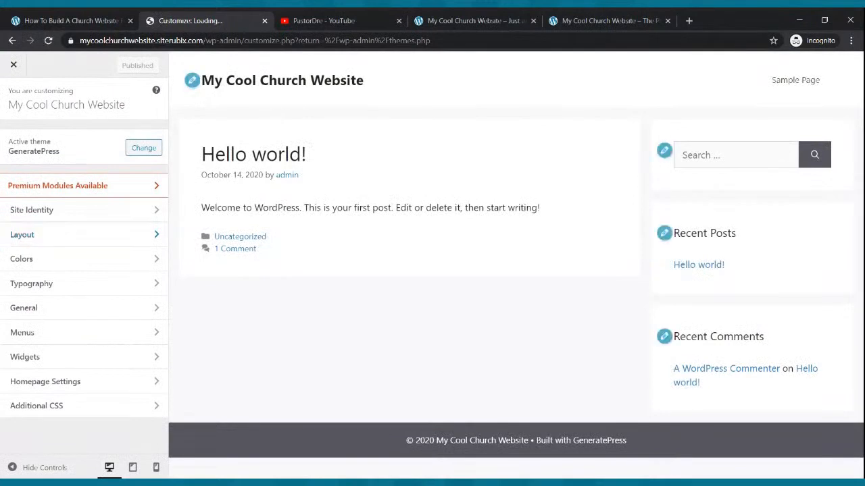
left_click(66, 212)
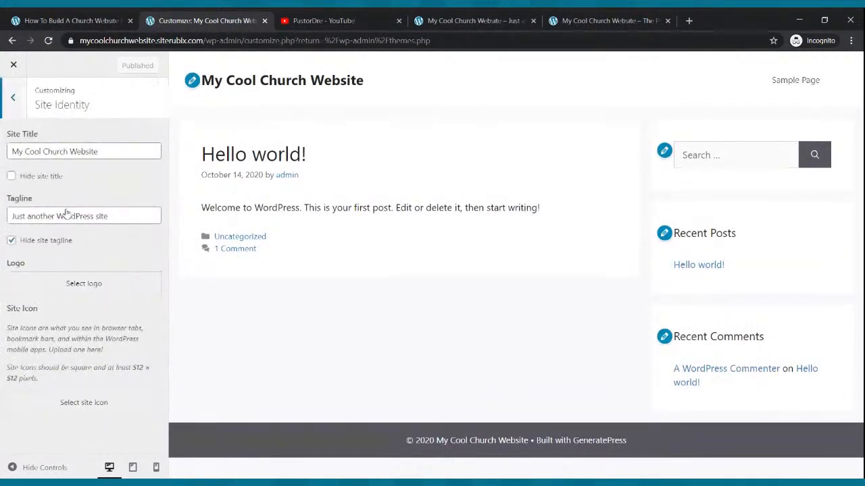
left_click(12, 177)
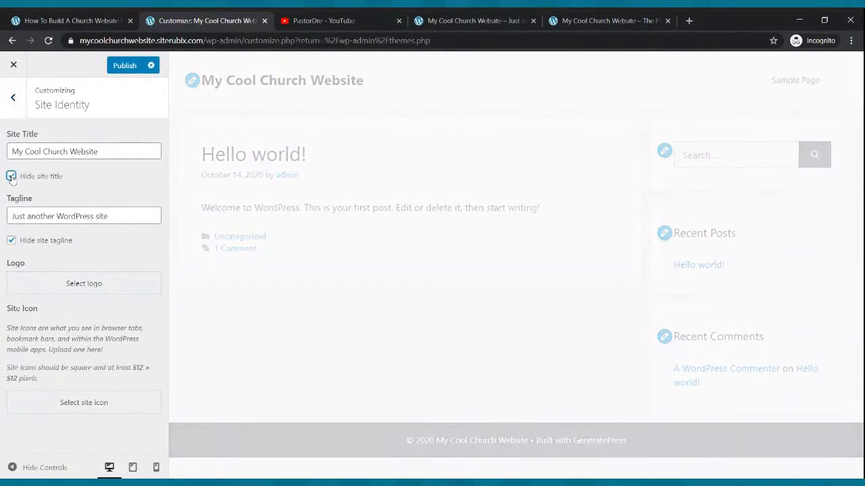
Set the tagline to My Cool Church Website, publish the site identity changes and leave the customizer
left_click_drag(136, 215, 4, 221)
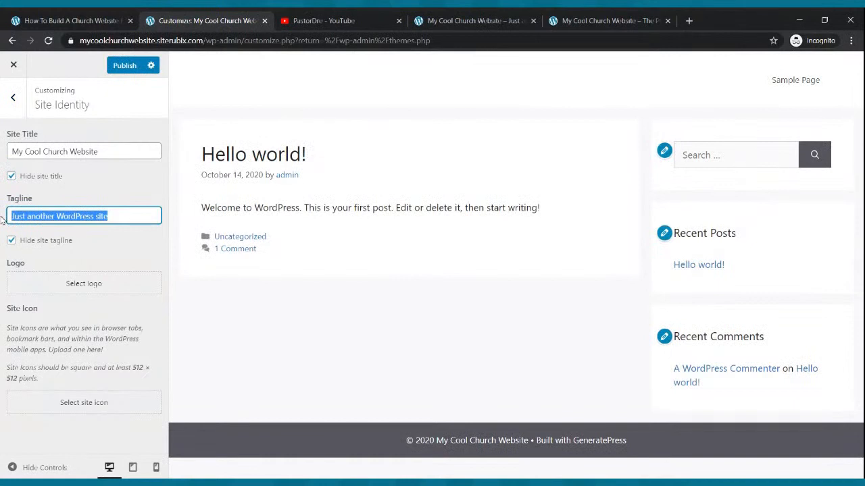
type("My Cool Church Website")
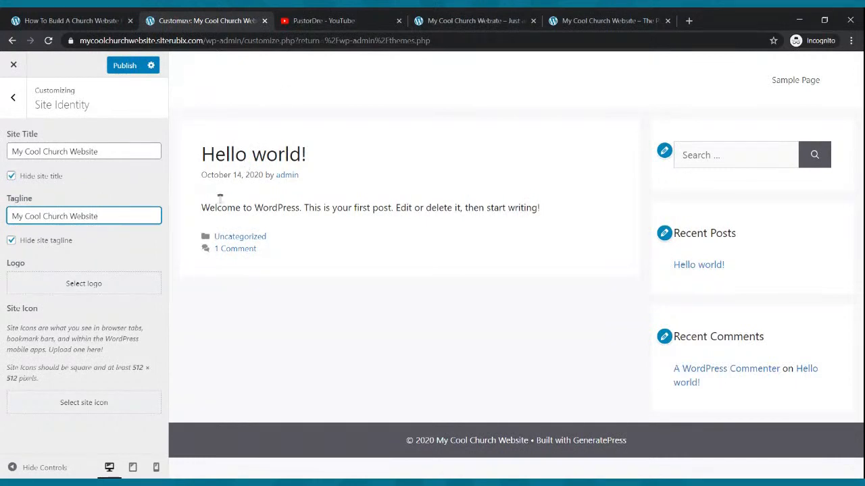
left_click(125, 66)
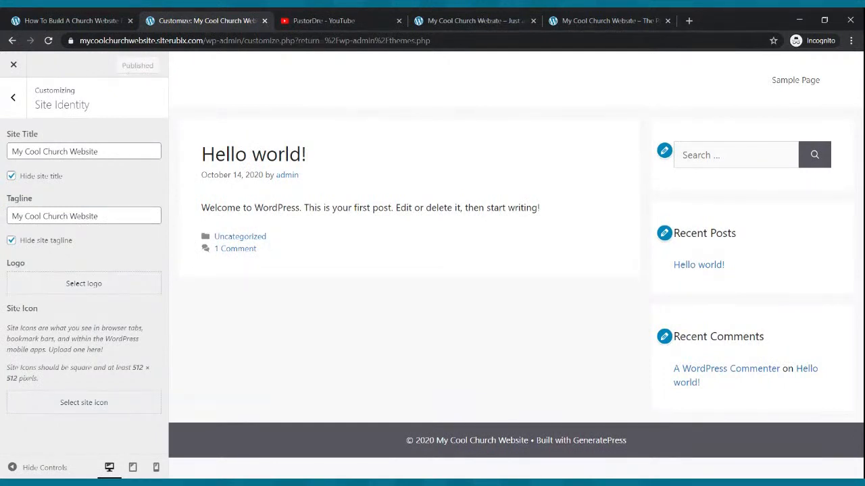
left_click(14, 67)
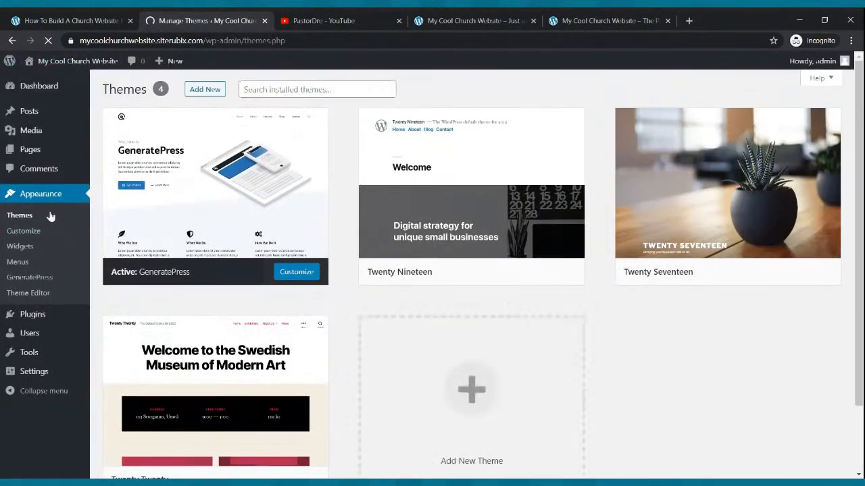
Reload the live new website to check its header, and return to the WordPress admin
left_click(459, 22)
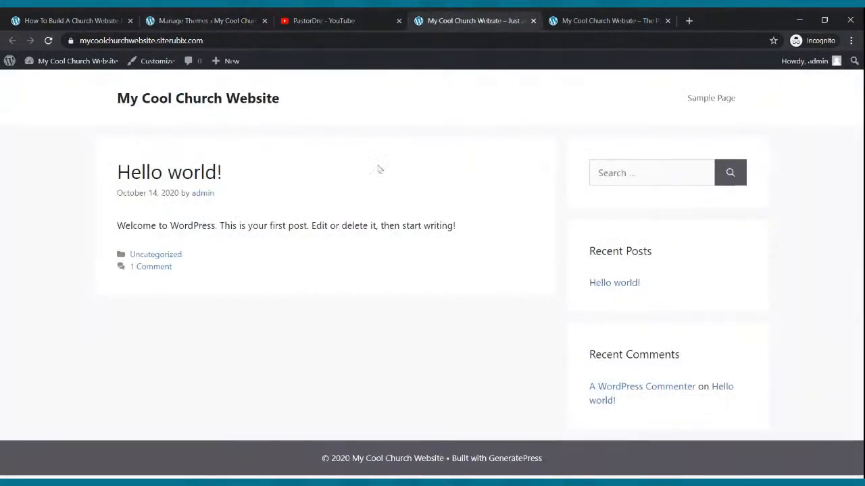
left_click(50, 41)
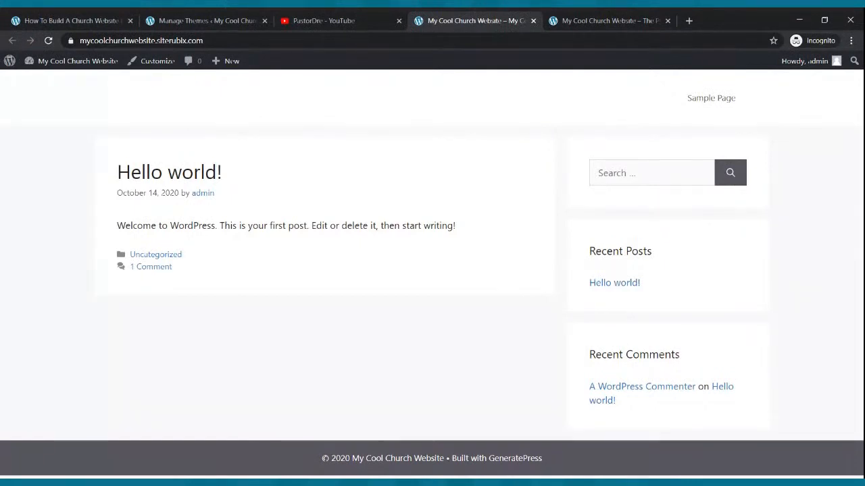
left_click(201, 20)
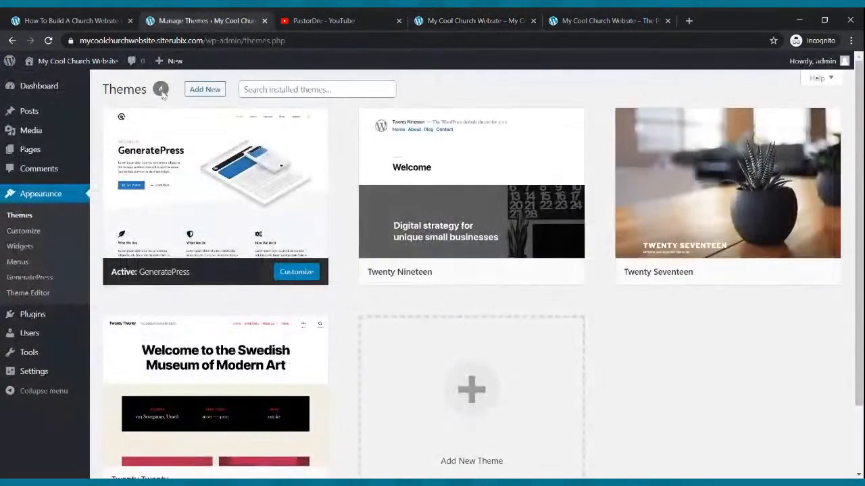
Compare the example church site's navigation menu with the new website's menu
left_click(466, 19)
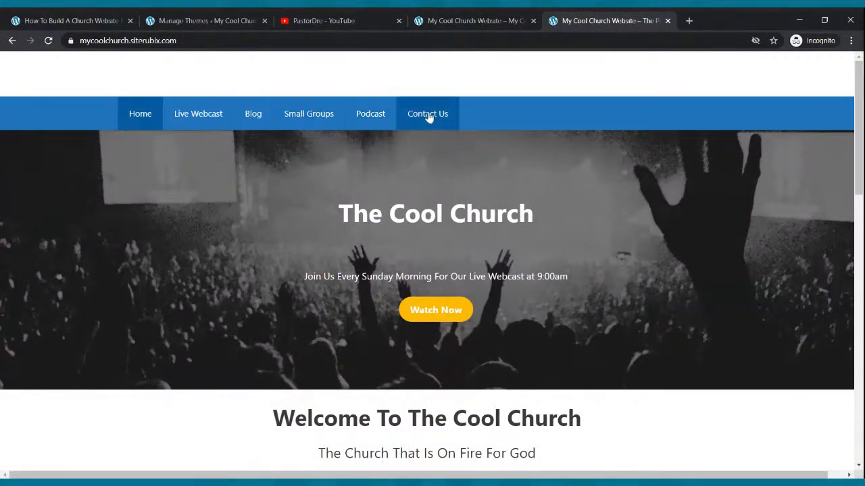
left_click(221, 17)
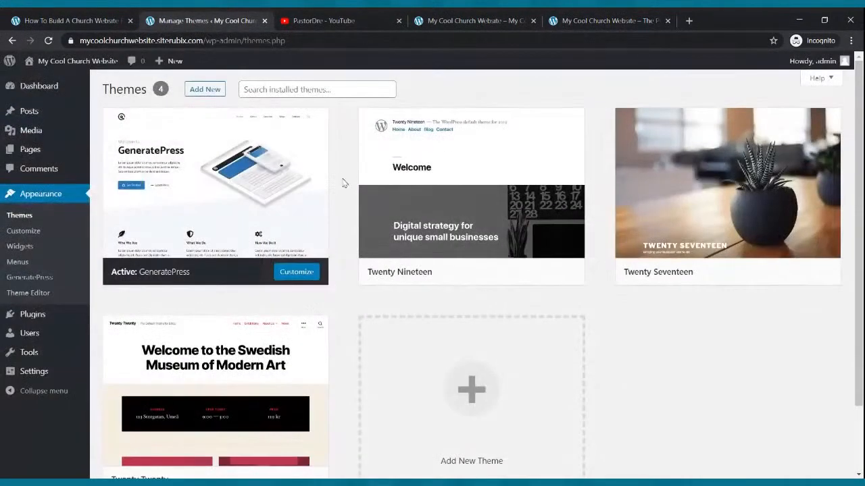
left_click(455, 17)
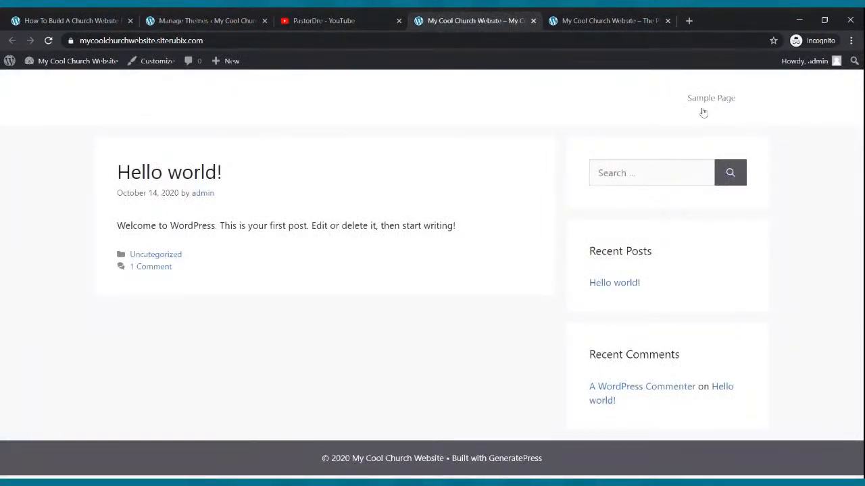
Return to the WordPress admin, open the list of pages and move Sample Page to the trash
left_click(204, 18)
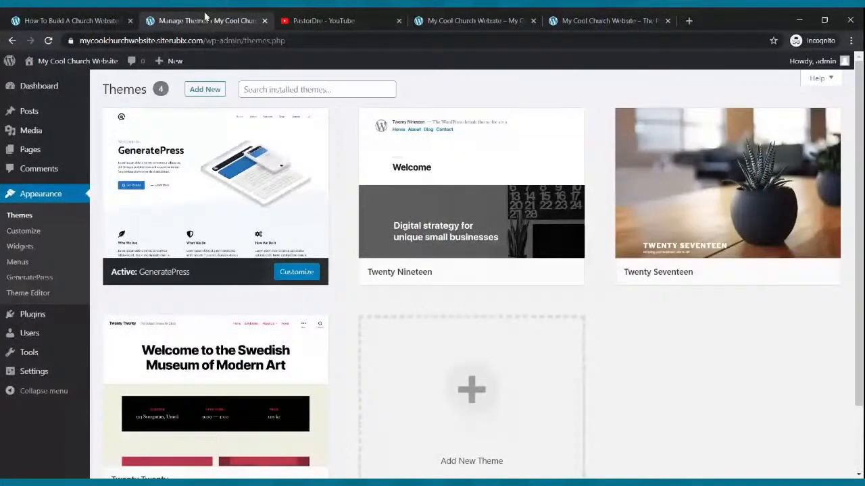
mouse_move(30, 150)
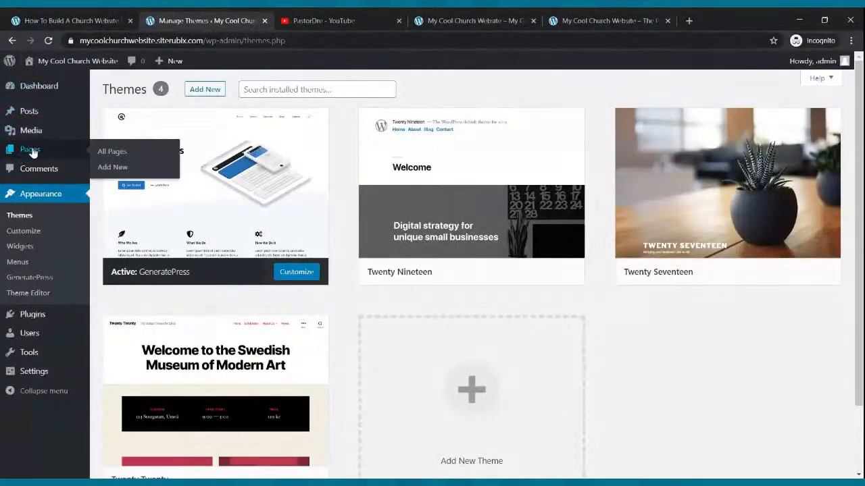
left_click(30, 150)
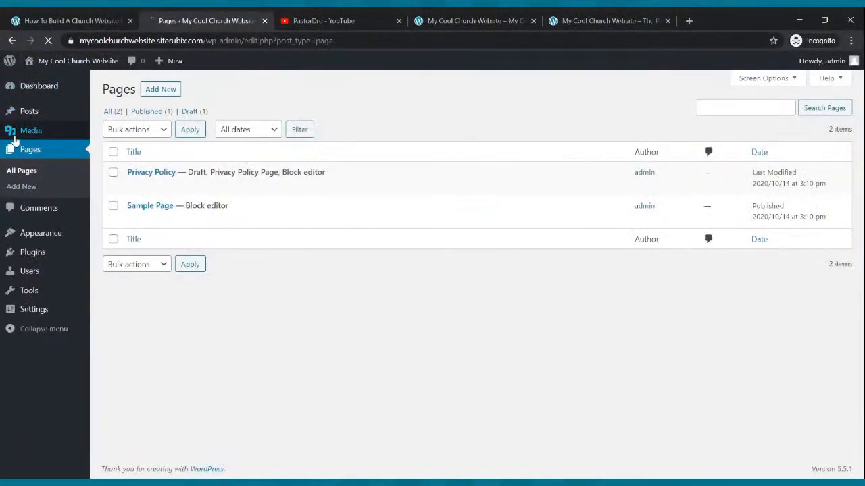
mouse_move(127, 213)
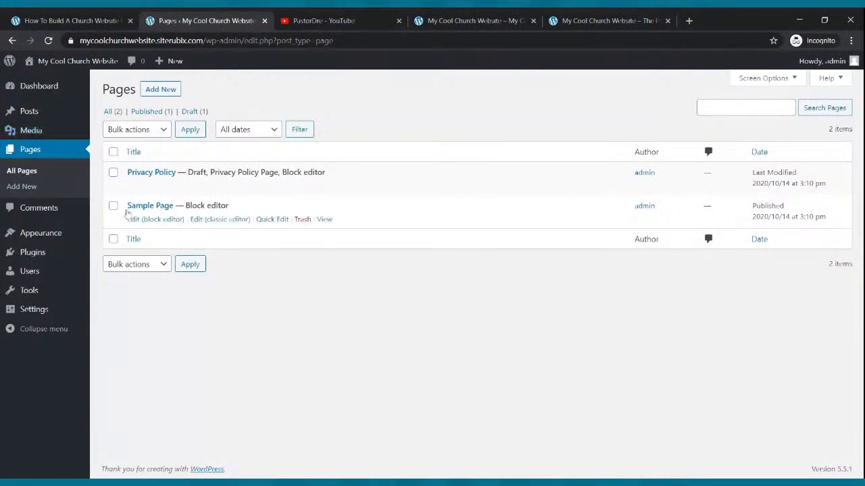
left_click(302, 221)
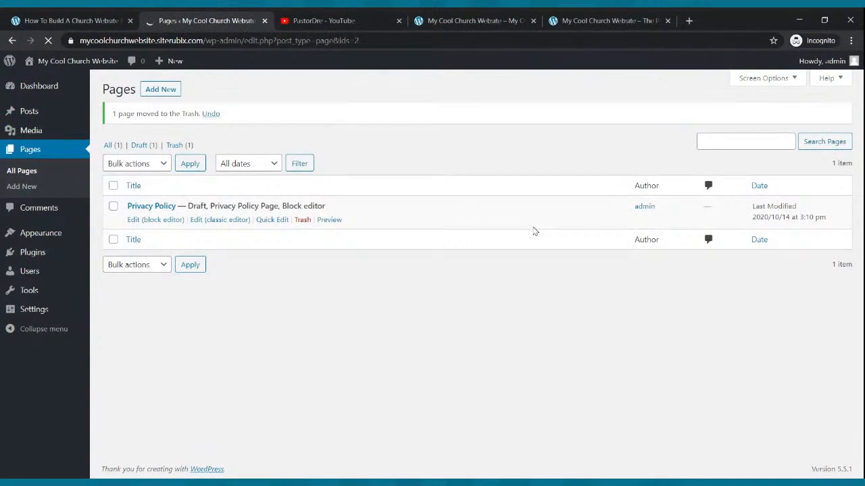
Create and publish a new page titled Home, dismissing the block editor welcome guide, and return to the page list
left_click(156, 97)
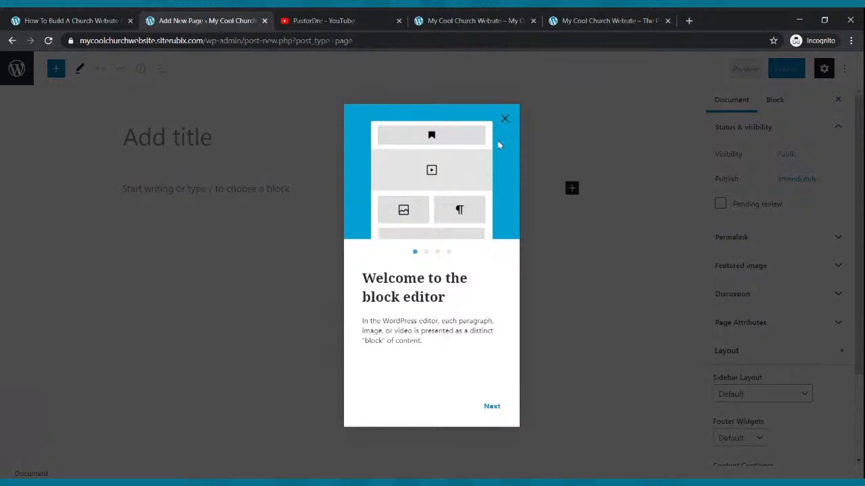
left_click(504, 122)
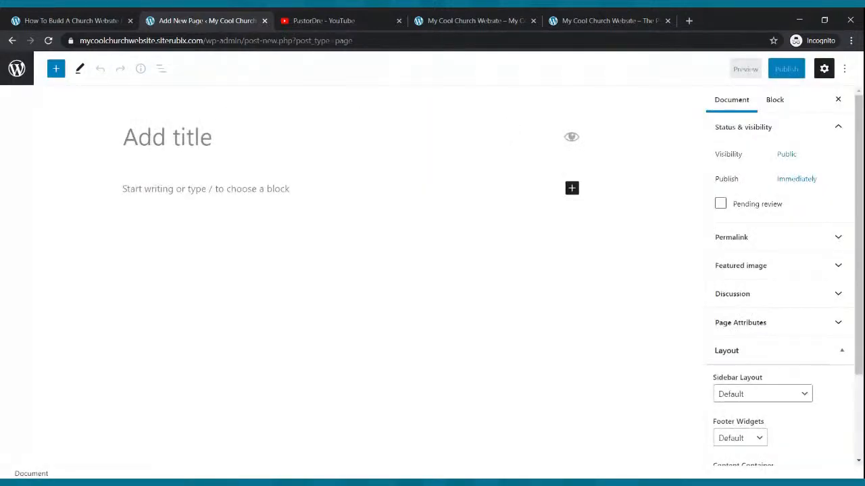
type("Home")
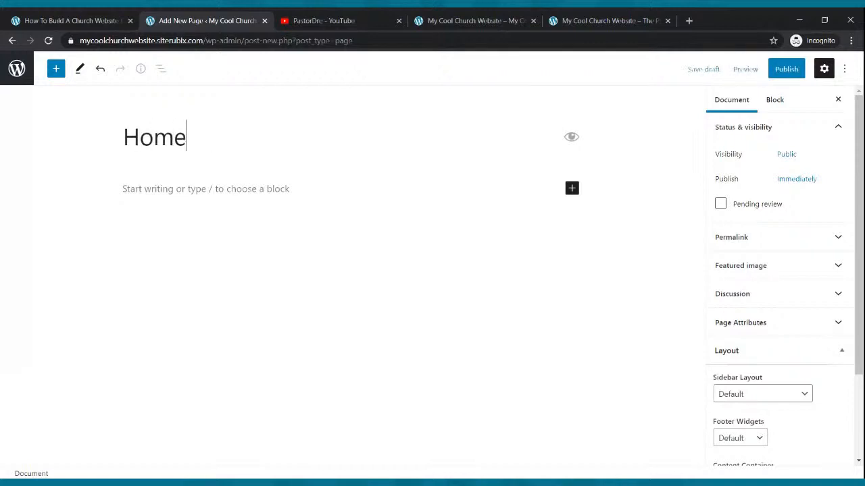
left_click(783, 69)
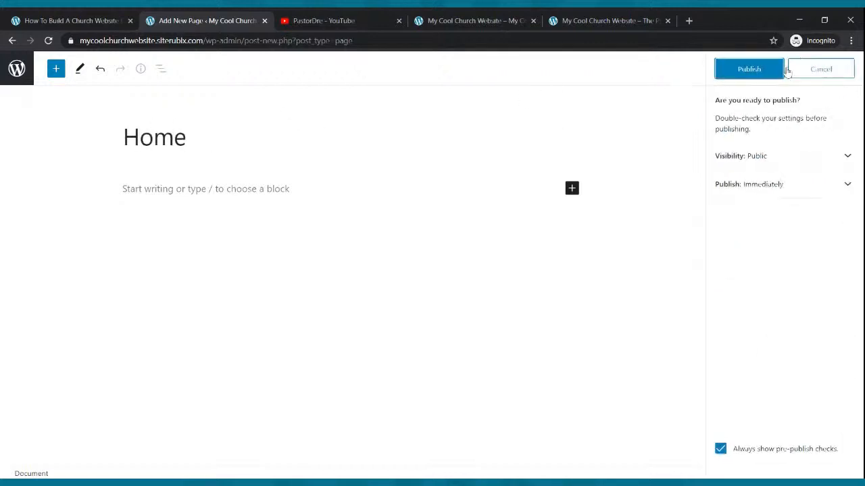
left_click(763, 71)
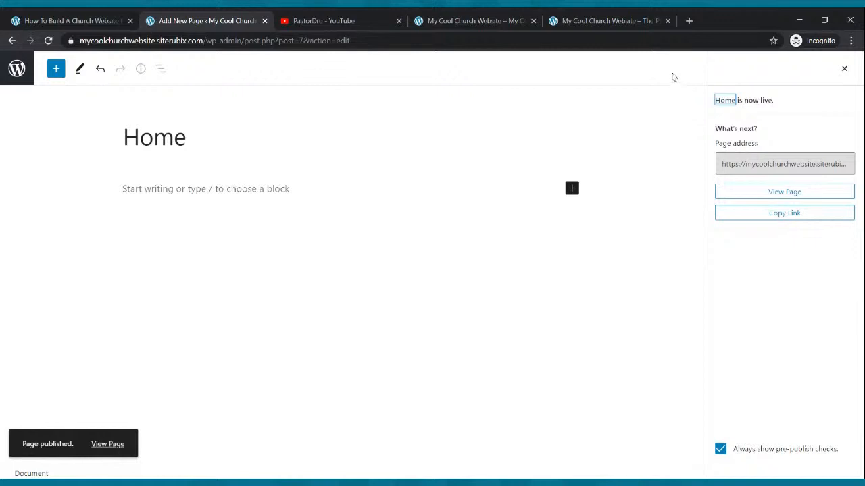
left_click(11, 41)
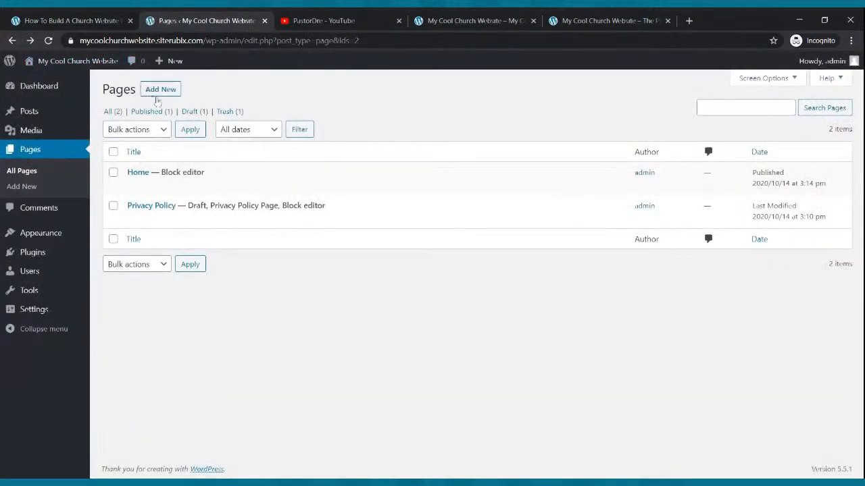
Create and publish a new page titled Live Webcast, and go back to the page list
left_click(161, 93)
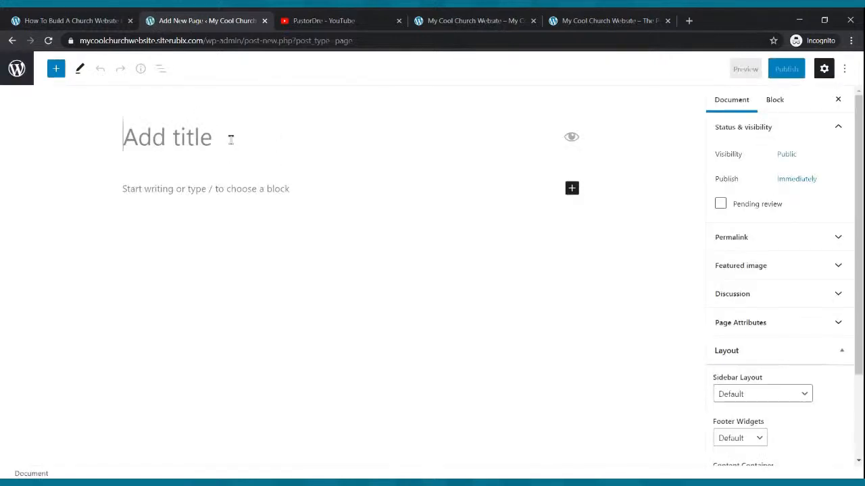
type("Live")
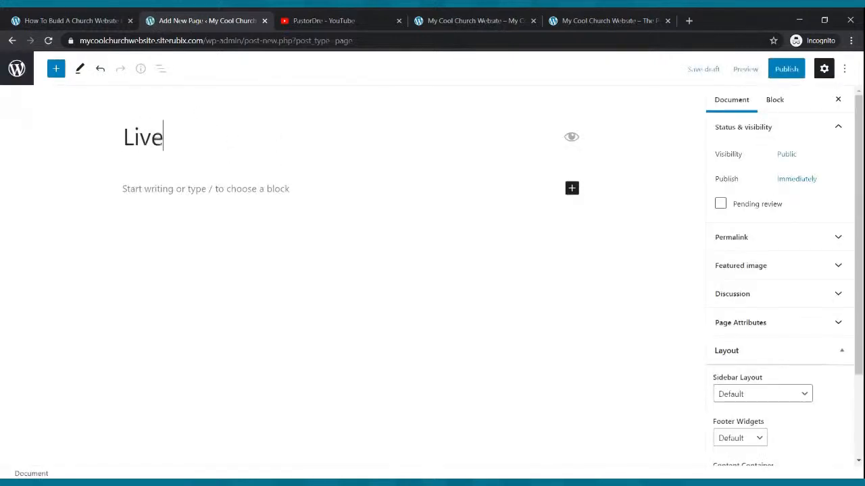
type(" Webcast")
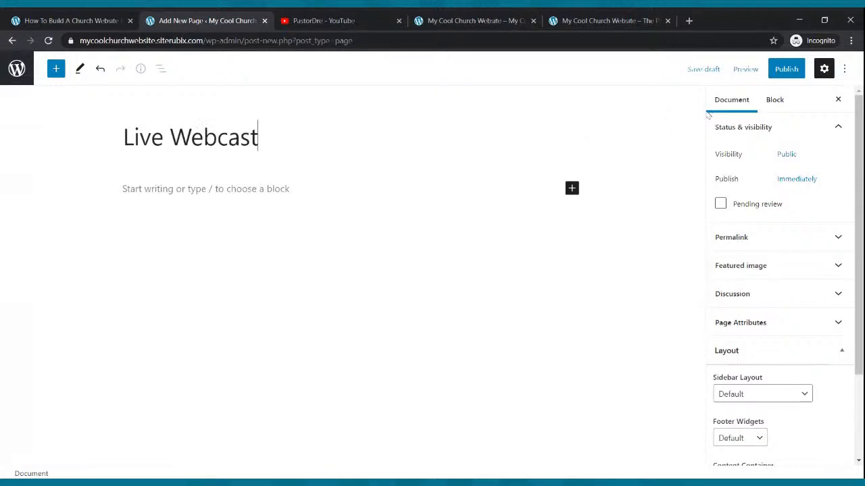
left_click(788, 72)
left_click(756, 71)
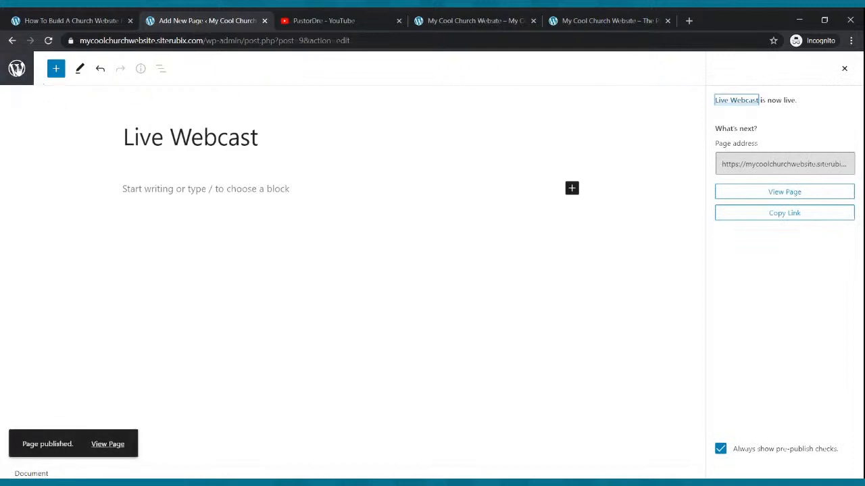
left_click(15, 70)
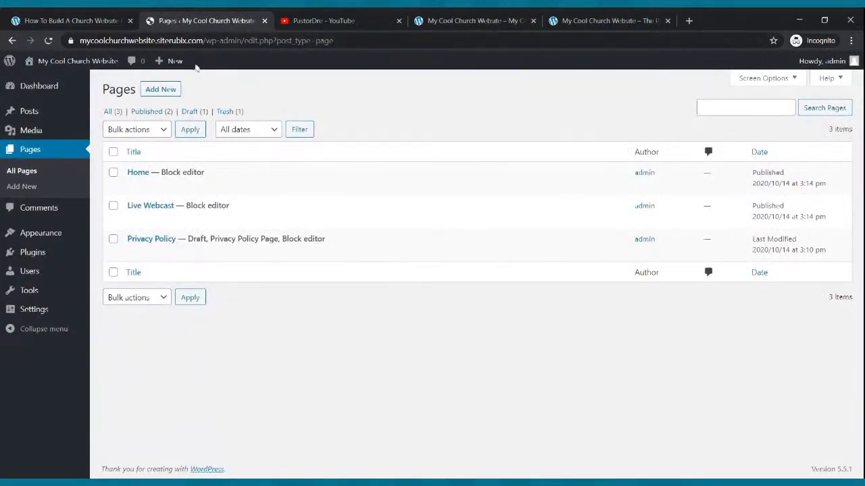
Create and publish a new page titled Blog, and go back to the page list
left_click(175, 90)
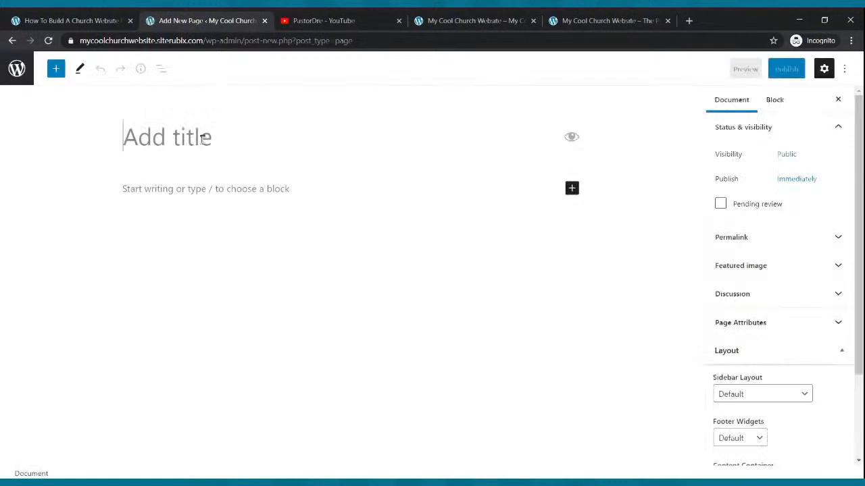
type("Blog")
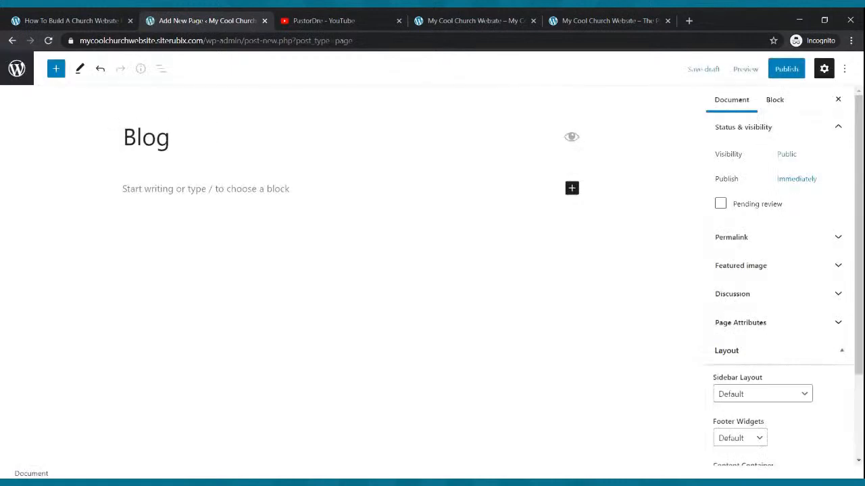
left_click(787, 69)
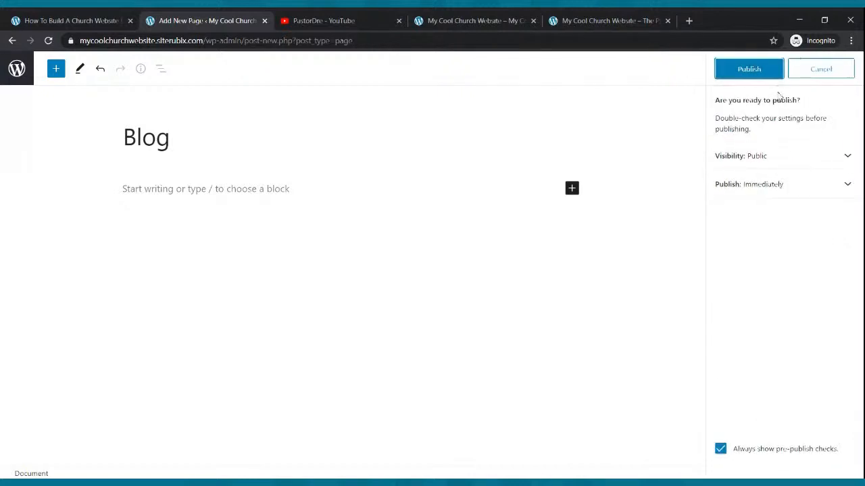
left_click(763, 76)
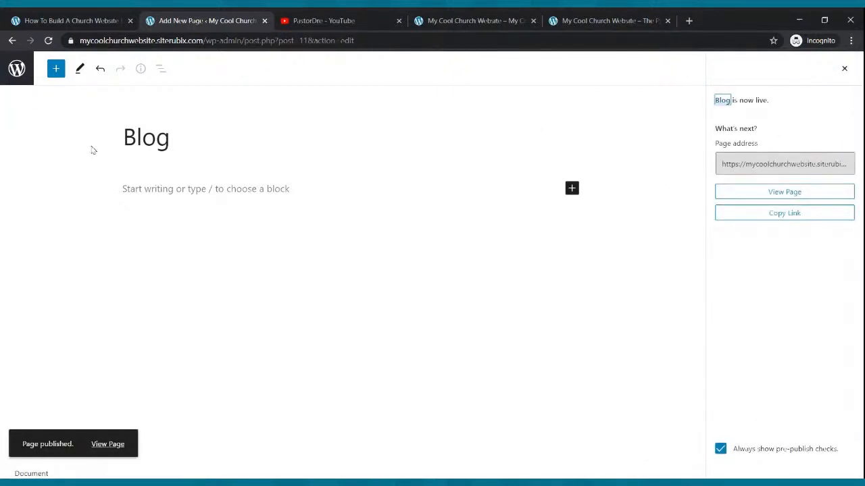
left_click(17, 74)
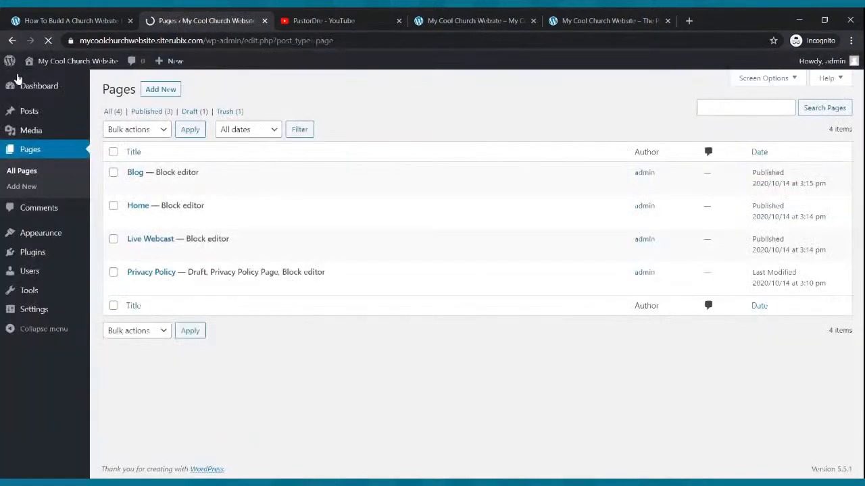
Start another new page from the page list
left_click(171, 94)
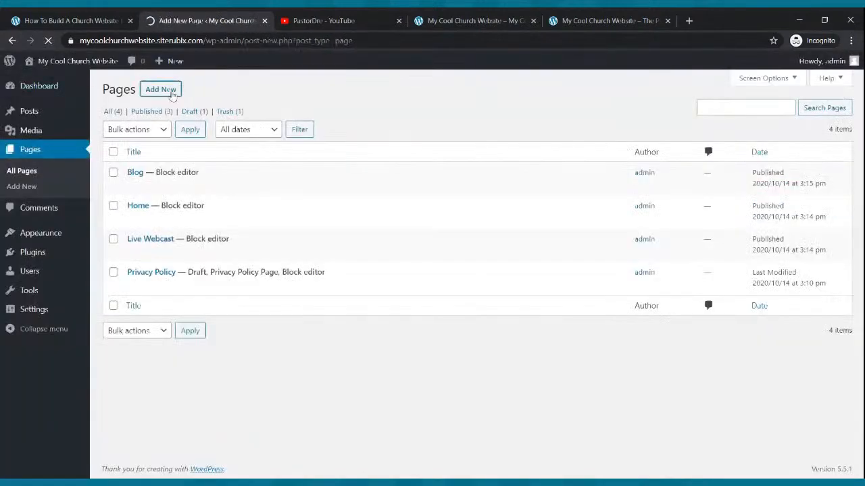
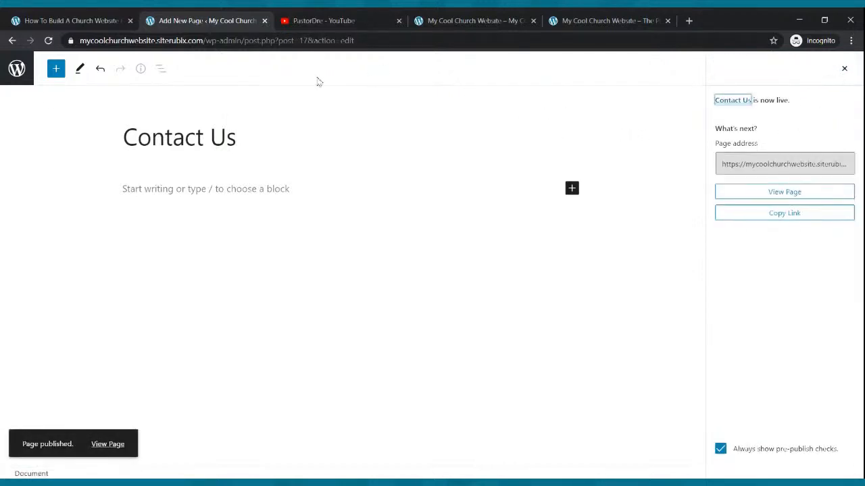
Leave the Contact Us page for the page list, and compare the reloaded live site with the example church site's homepage
left_click(17, 68)
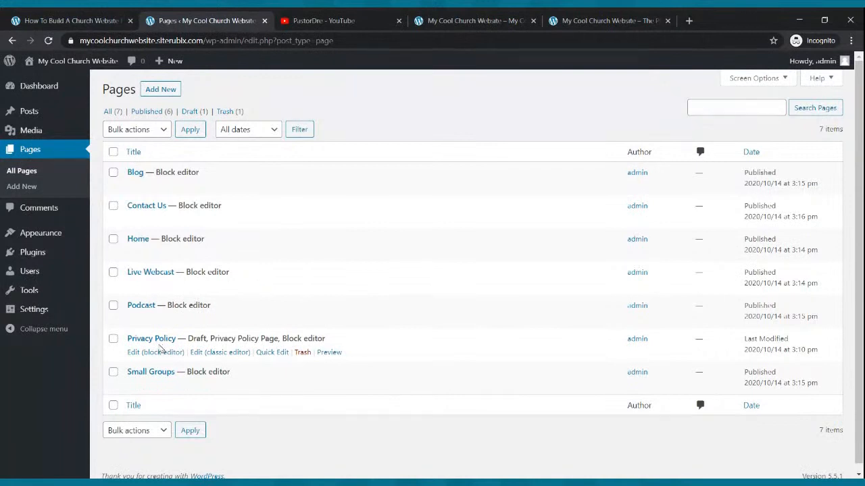
left_click(441, 20)
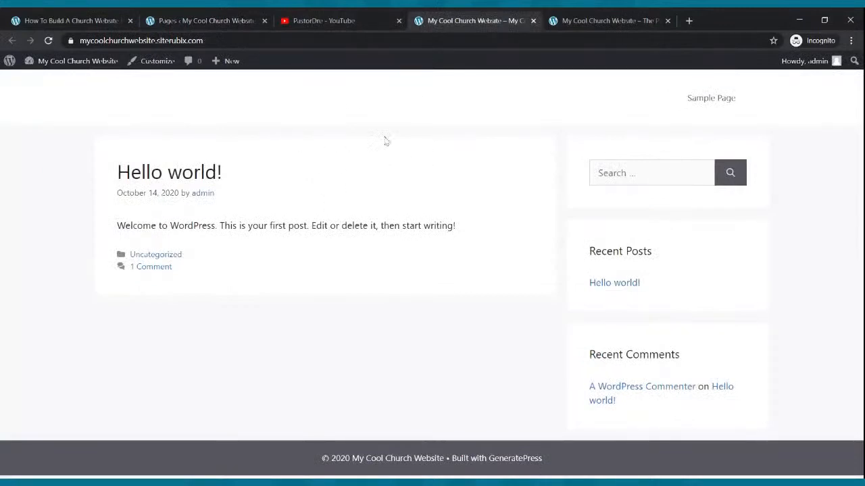
left_click(48, 41)
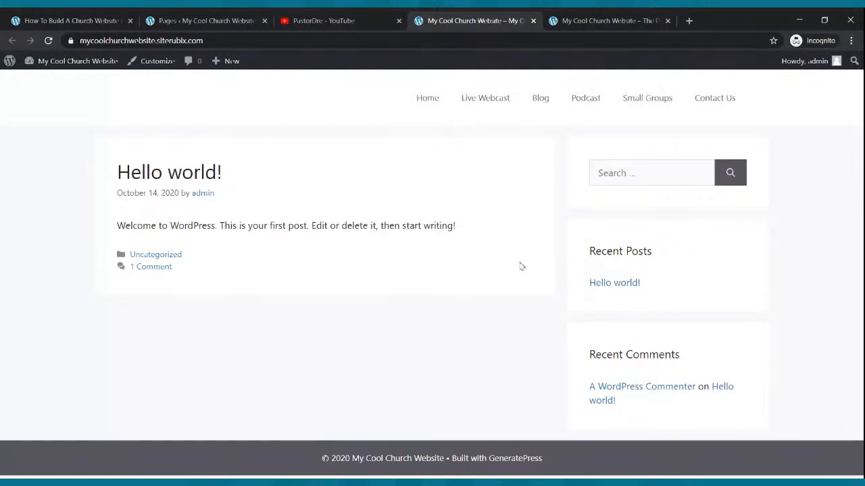
left_click(596, 18)
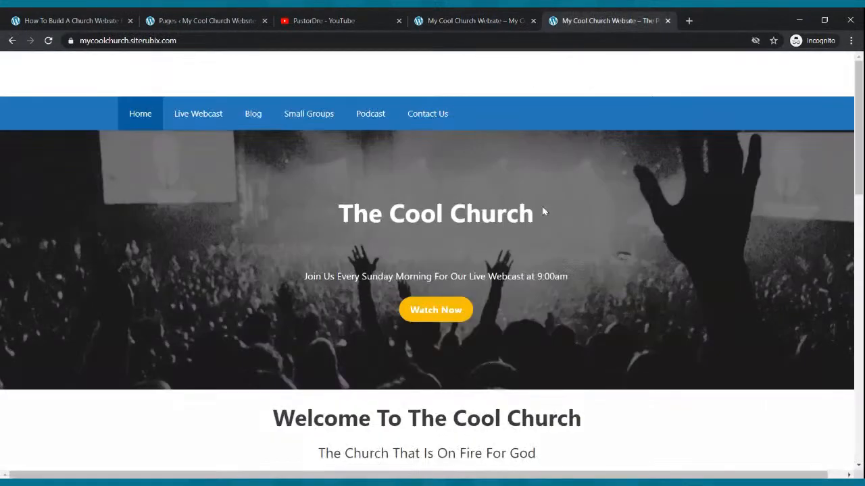
scroll(542, 212, "down", 3)
scroll(543, 209, "up", 3)
left_click(455, 17)
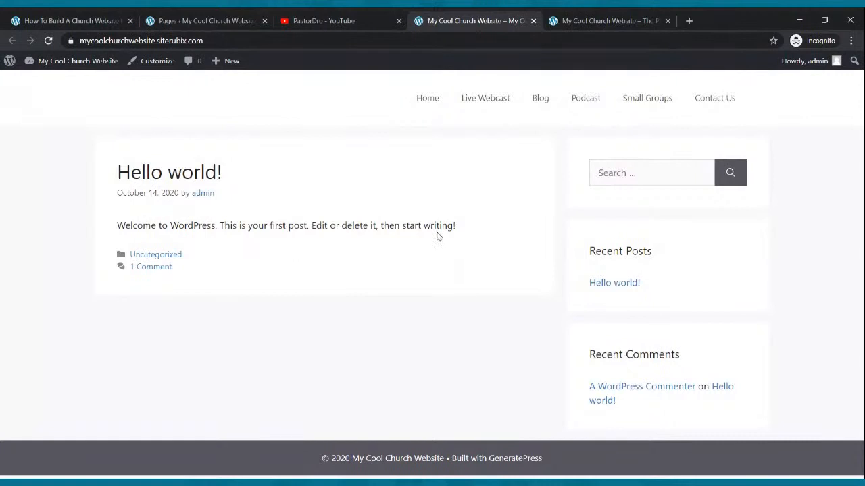
In the Reading settings, make the homepage a static page with Home as homepage and Blog as posts page, and save
left_click(232, 15)
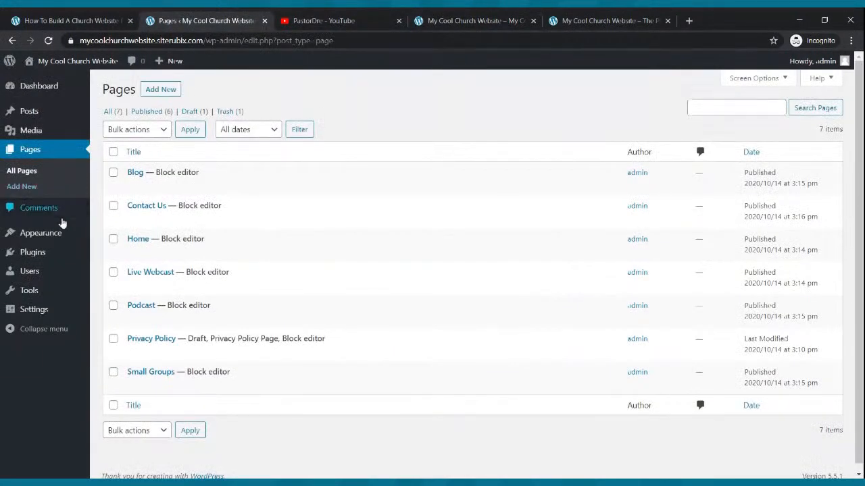
mouse_move(48, 238)
left_click(48, 236)
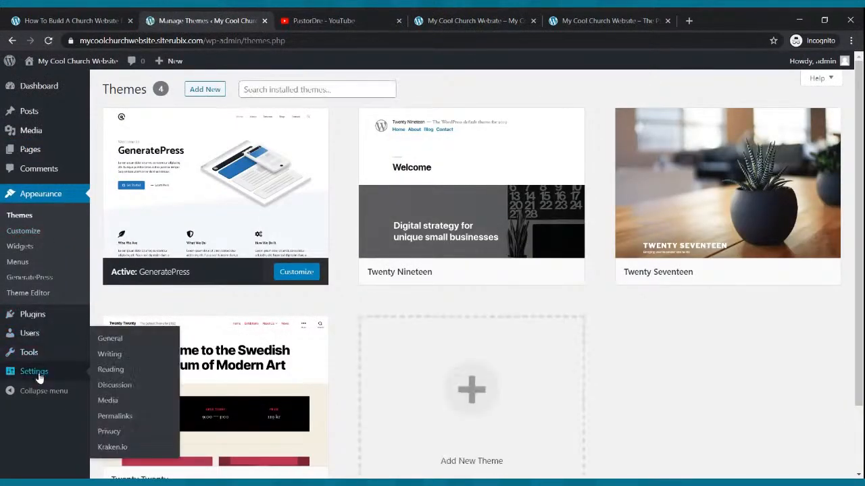
left_click(38, 379)
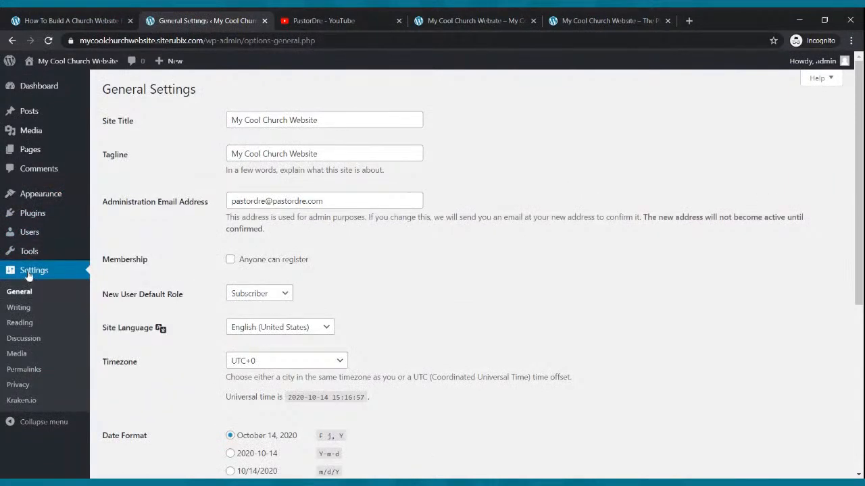
left_click(24, 310)
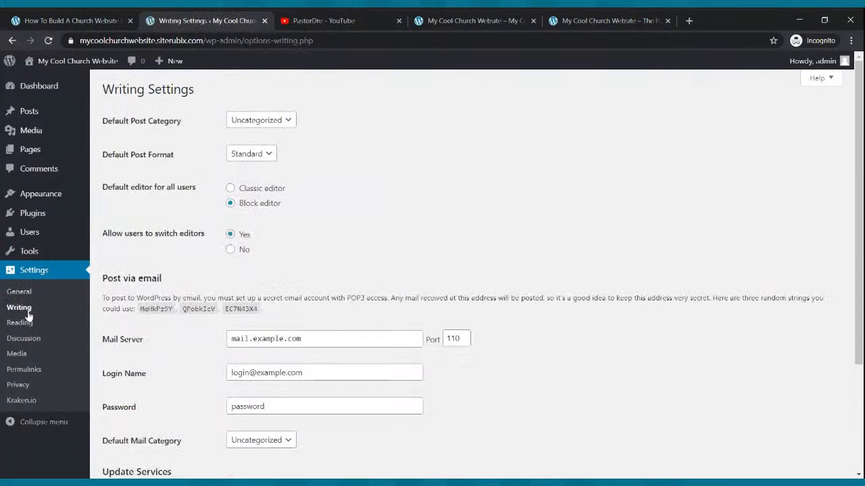
left_click(23, 324)
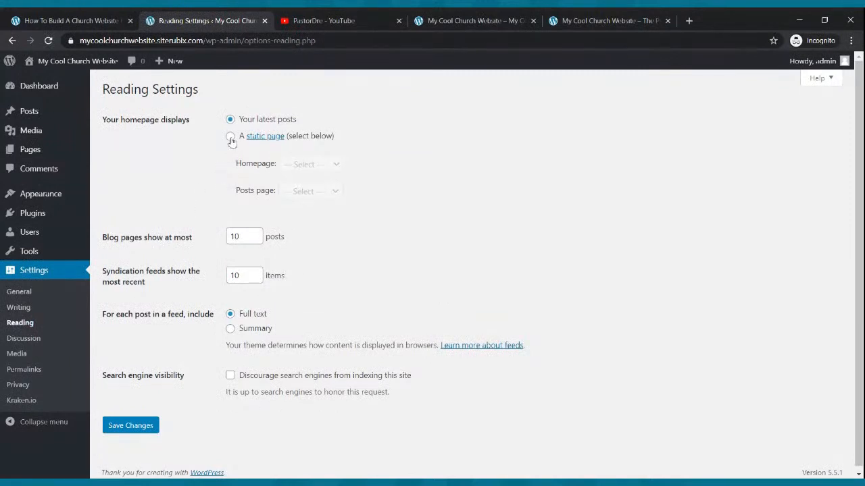
left_click(231, 137)
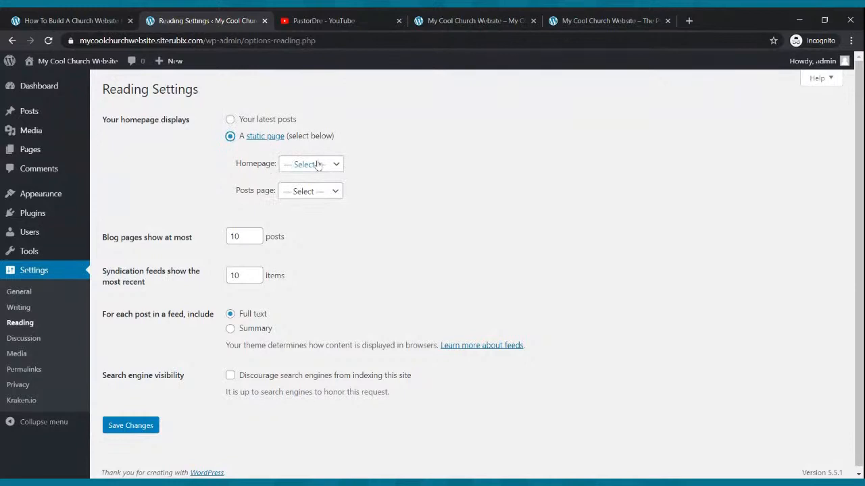
left_click(337, 168)
left_click(323, 241)
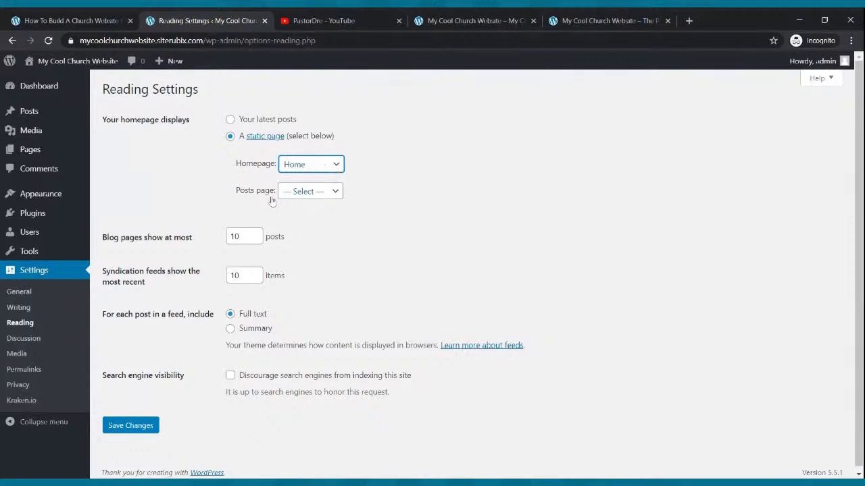
left_click(337, 193)
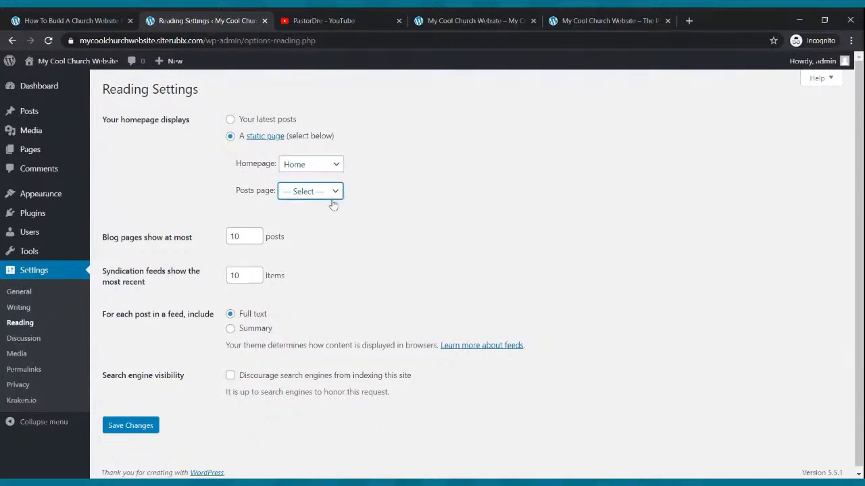
left_click(317, 228)
left_click(117, 429)
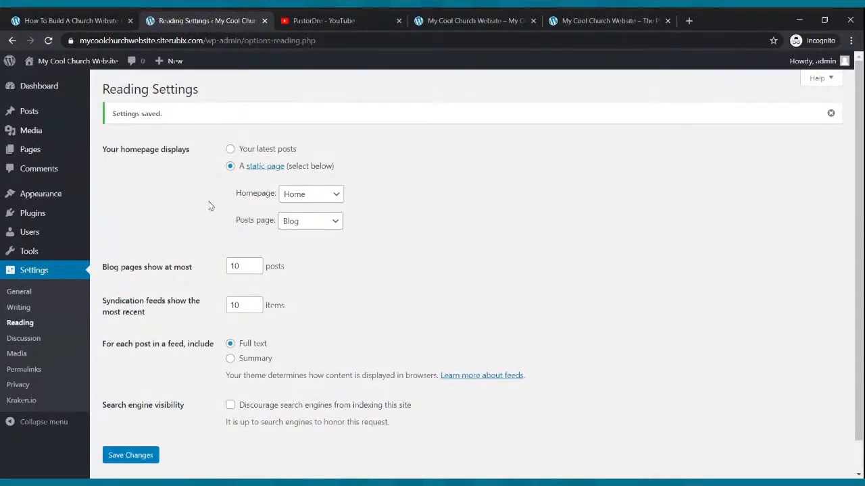
Reload the live site to check its new front page, and compare its layout with the example church homepage
left_click(484, 20)
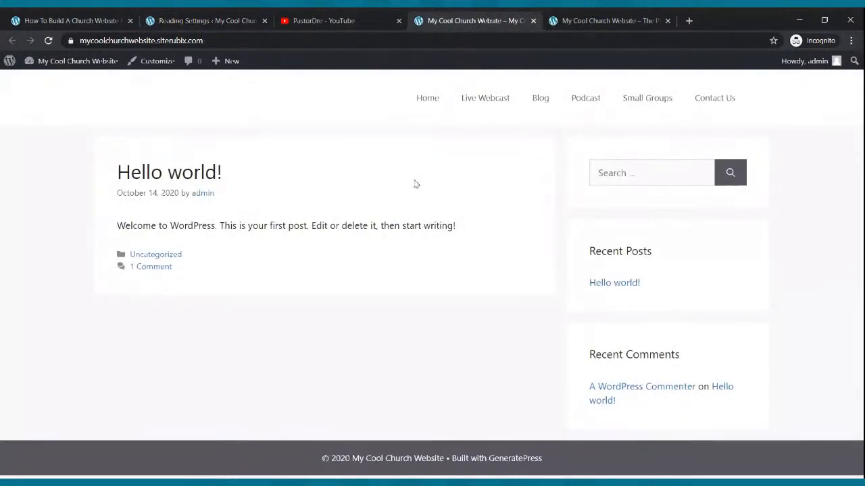
left_click(48, 41)
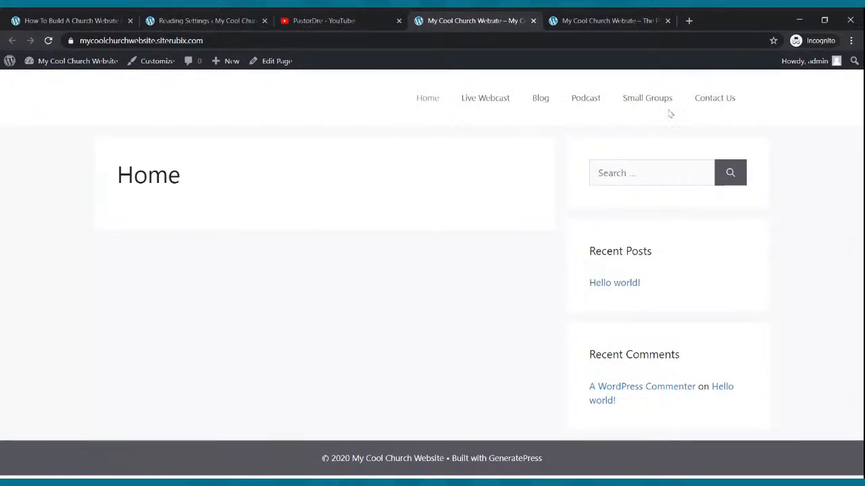
left_click(579, 17)
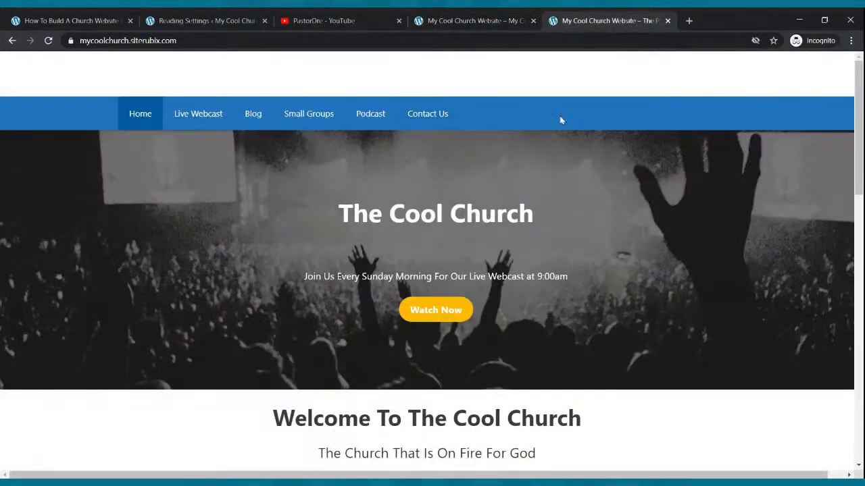
left_click(459, 18)
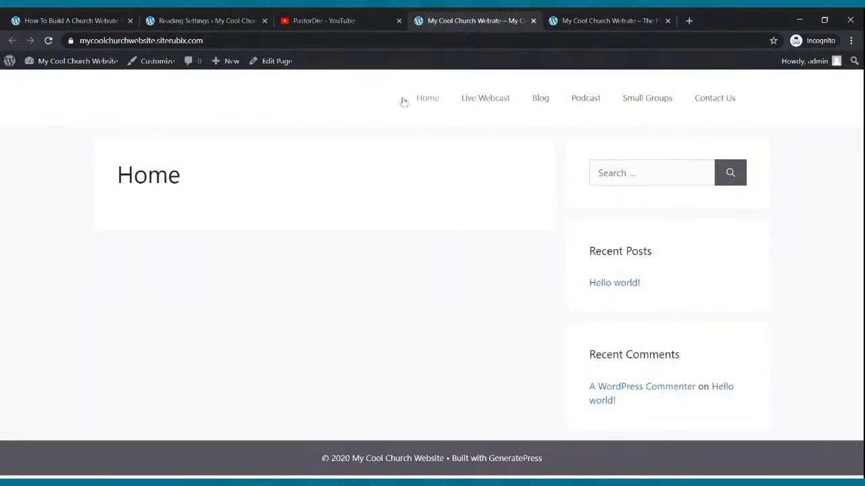
left_click(564, 18)
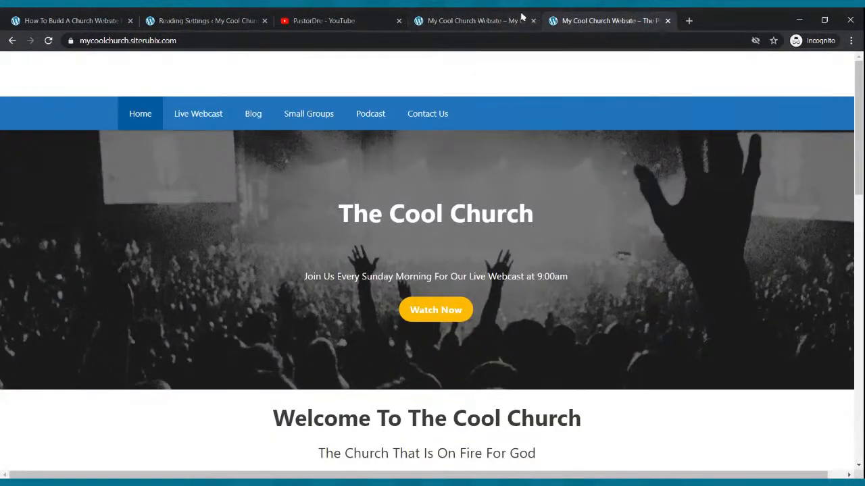
left_click(489, 17)
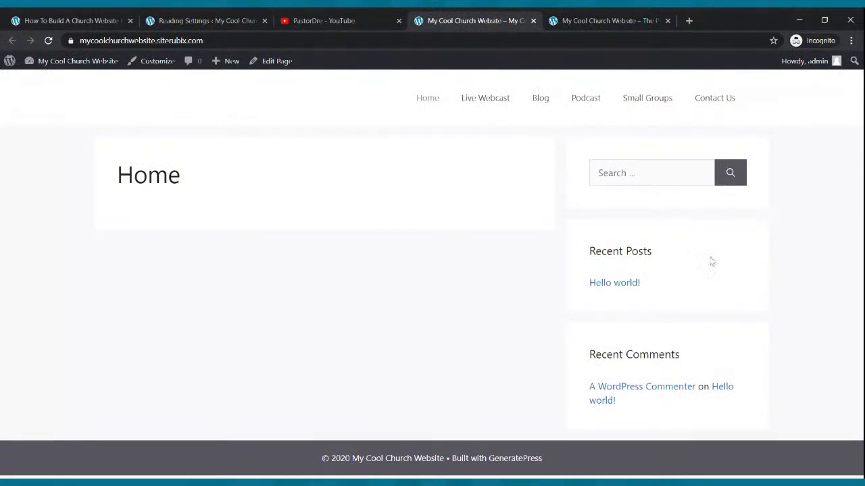
Open the Home page in the block editor, set its Sidebar Layout to No Sidebars, and update the page
left_click(209, 19)
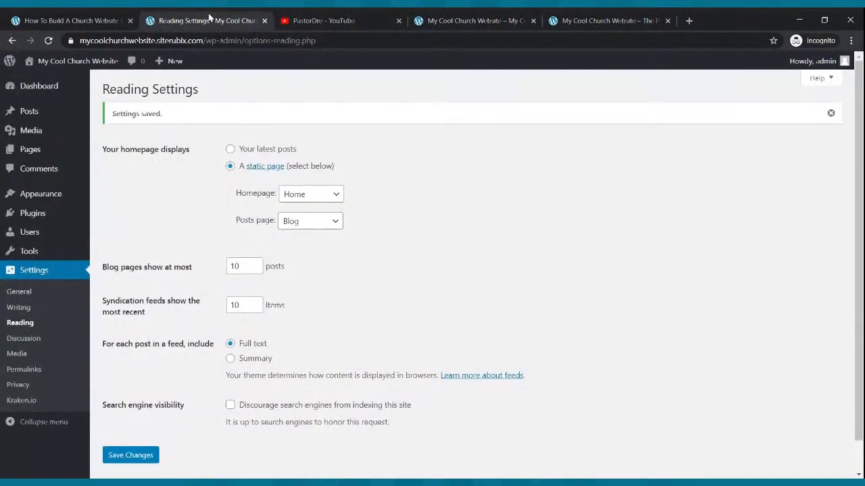
left_click(30, 148)
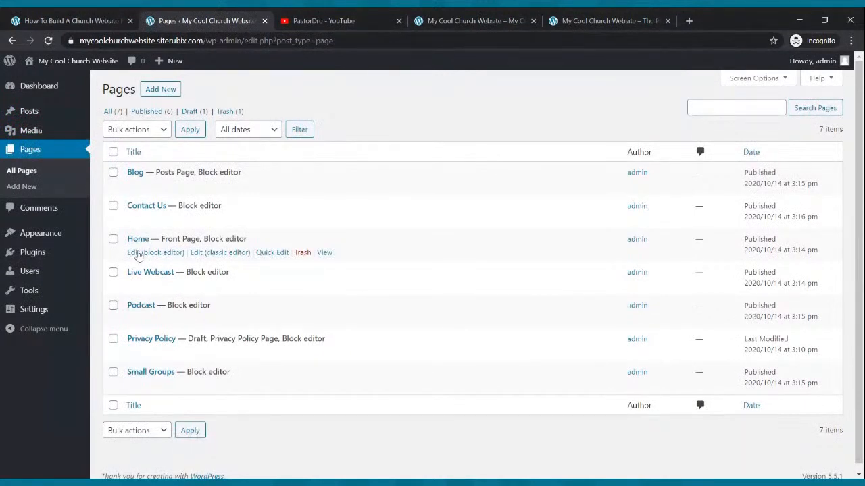
left_click(137, 254)
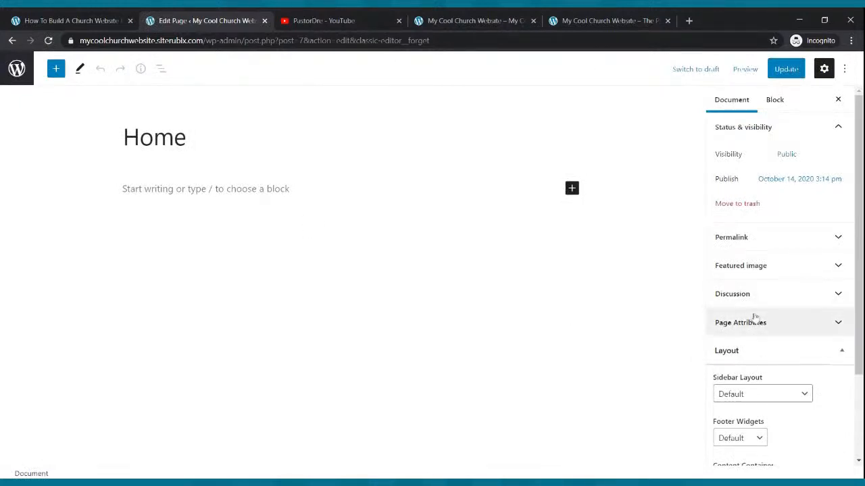
scroll(753, 321, "down", 2)
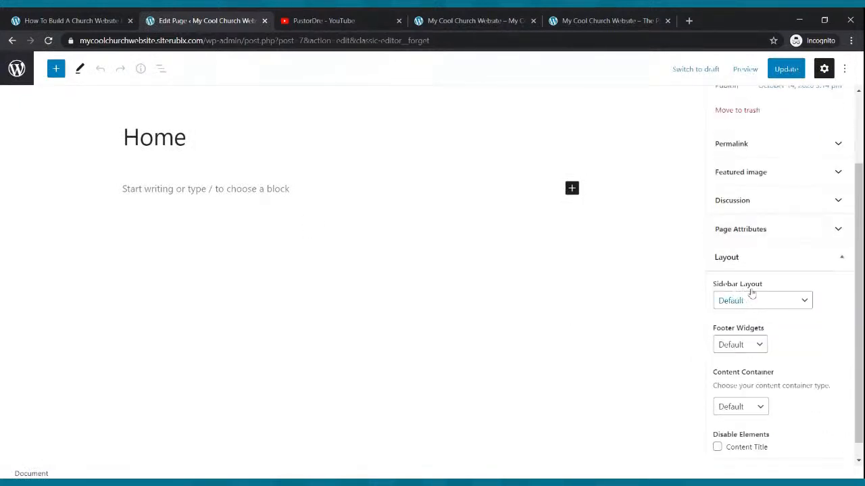
left_click(801, 301)
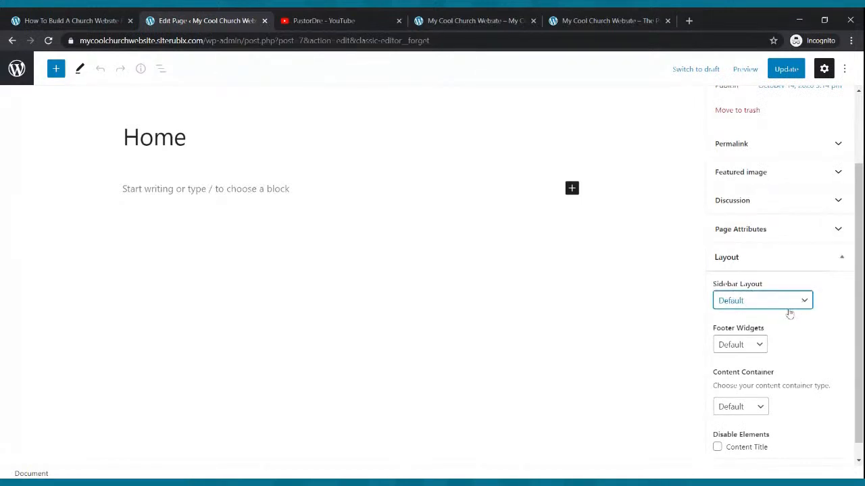
left_click(742, 347)
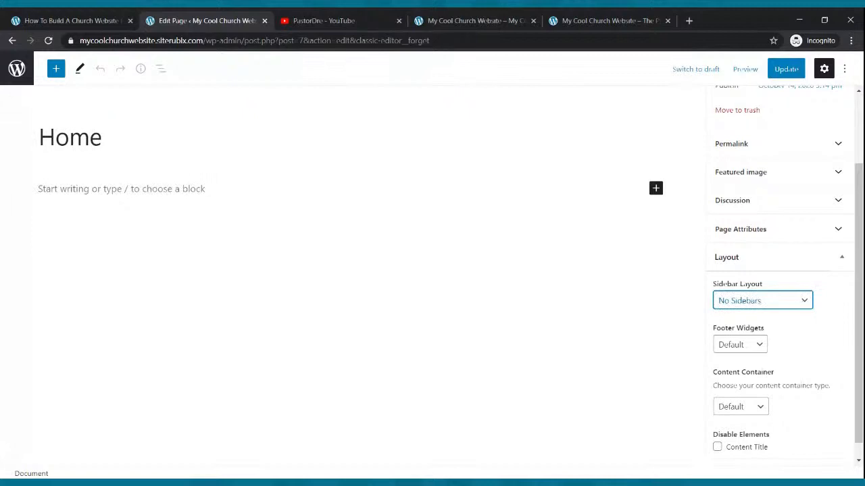
left_click(786, 69)
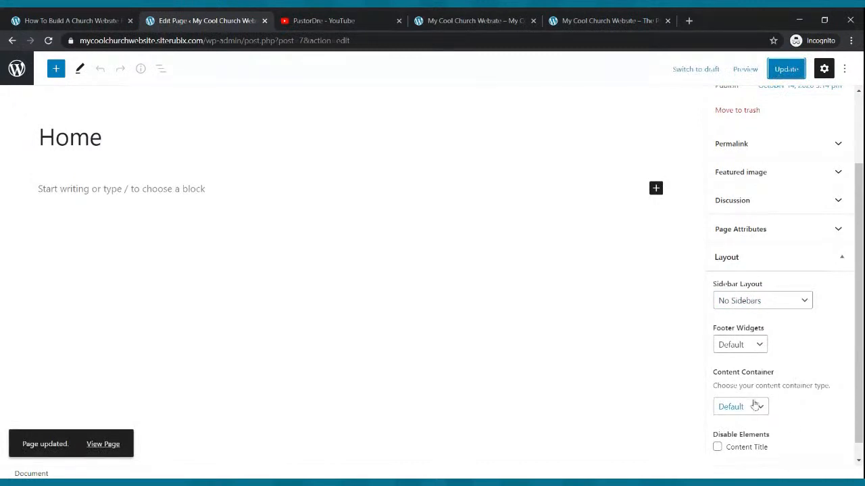
Set the Home page's Content Container to Full Width and update the page
scroll(763, 379, "down", 1)
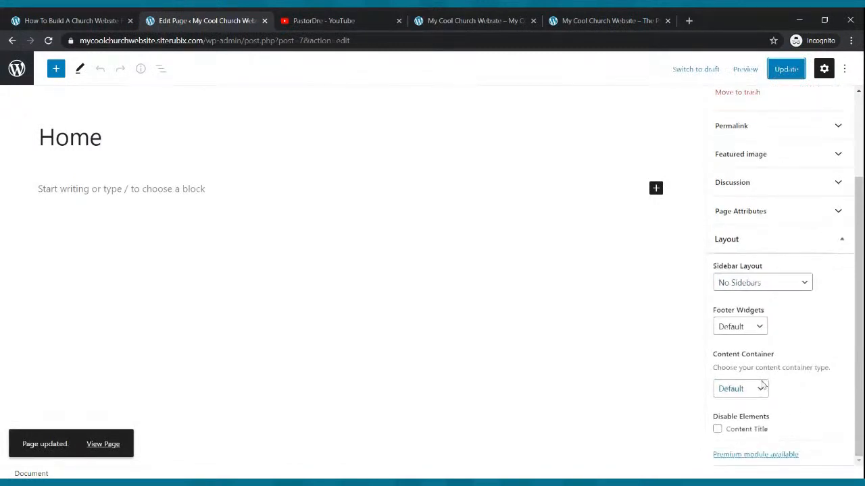
left_click(761, 389)
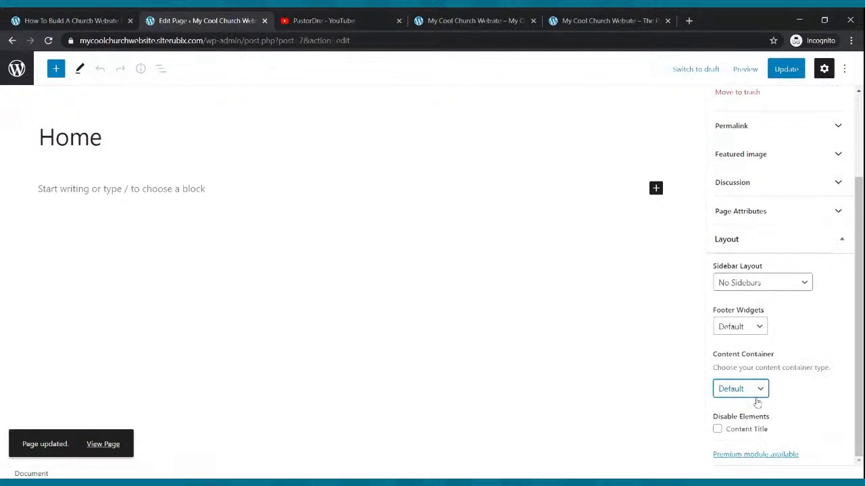
left_click(757, 403)
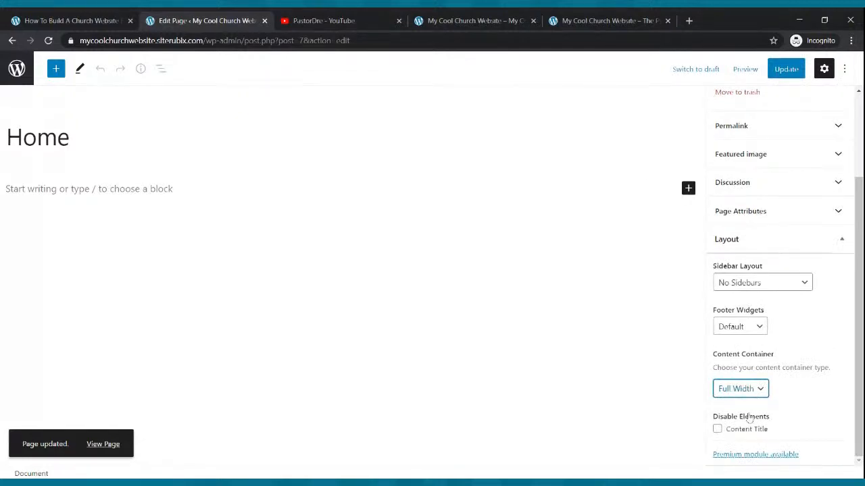
left_click(787, 69)
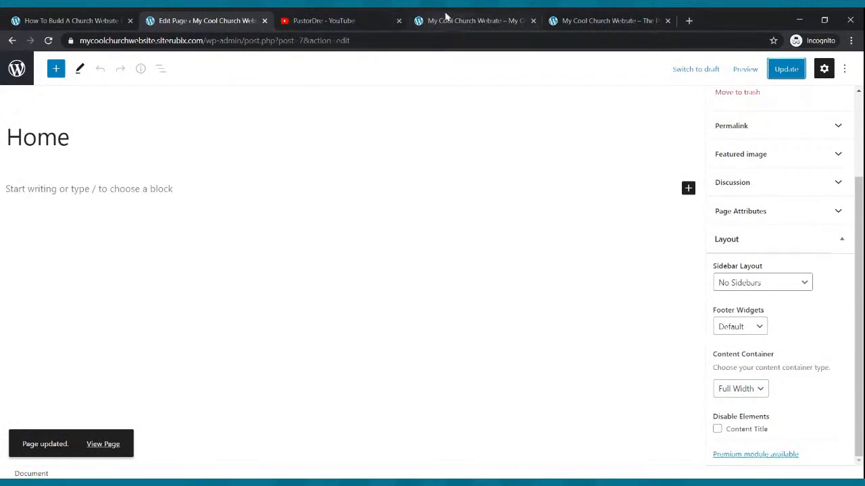
Reload the live site to check the Home page's layout, and return to the page editor and collapse the Layout settings
left_click(446, 17)
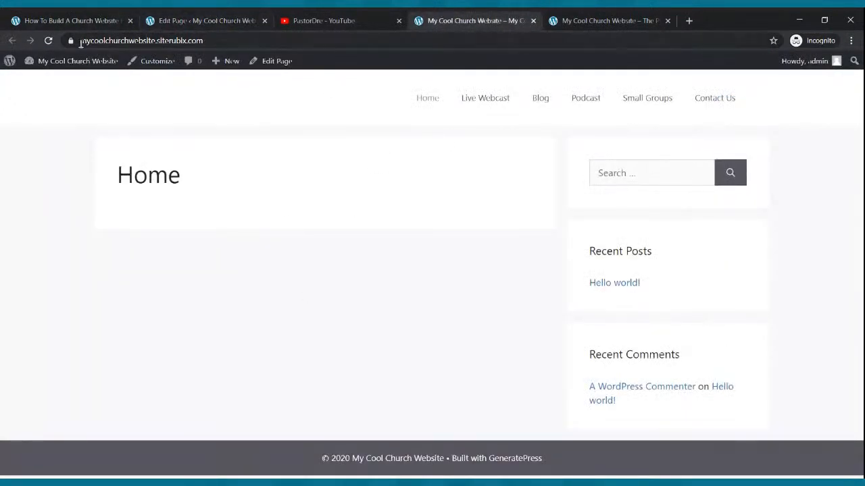
left_click(48, 40)
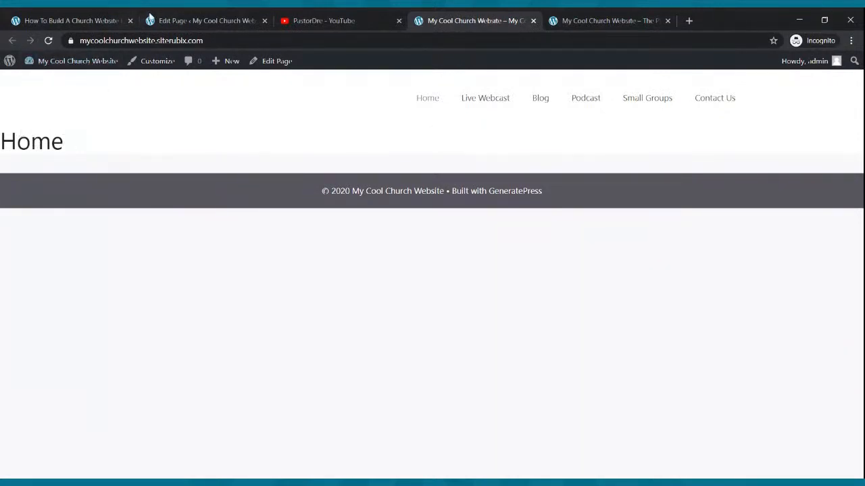
left_click(163, 21)
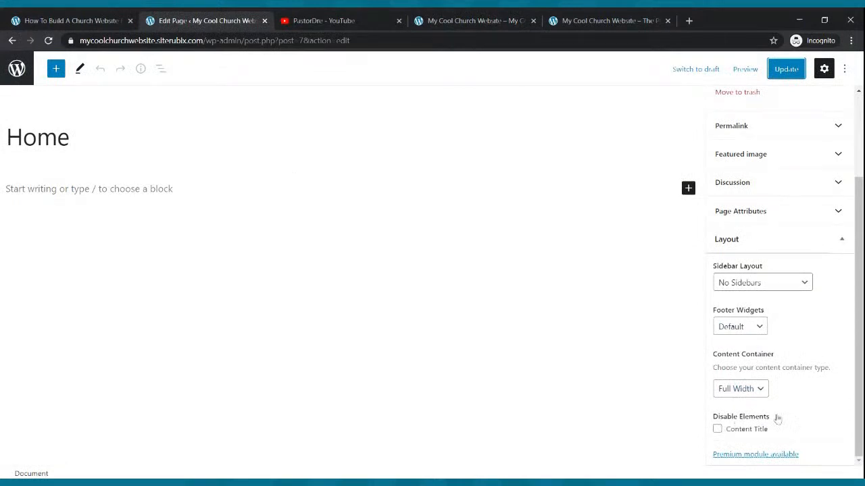
left_click(772, 239)
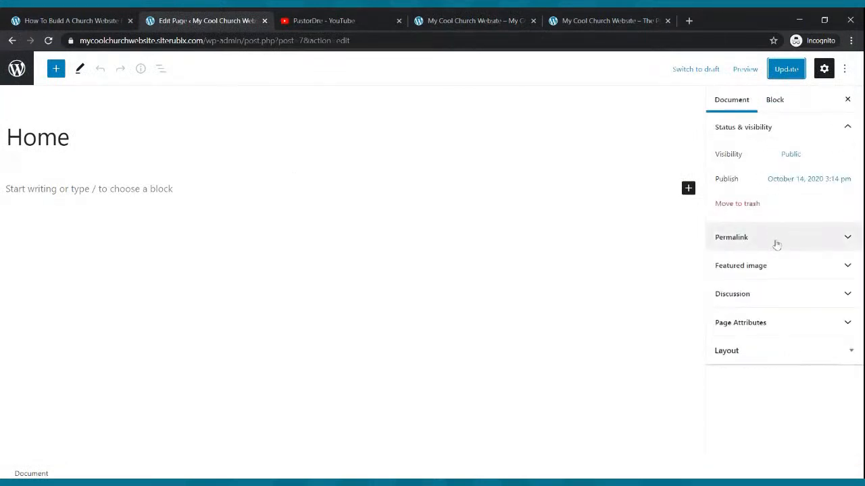
Disable the Content Title element in the Home page's Layout settings and update the page
left_click(763, 350)
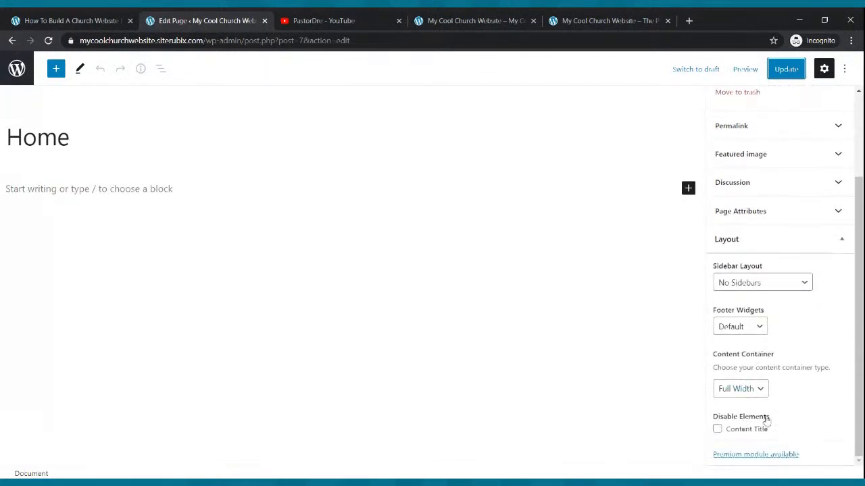
left_click(718, 430)
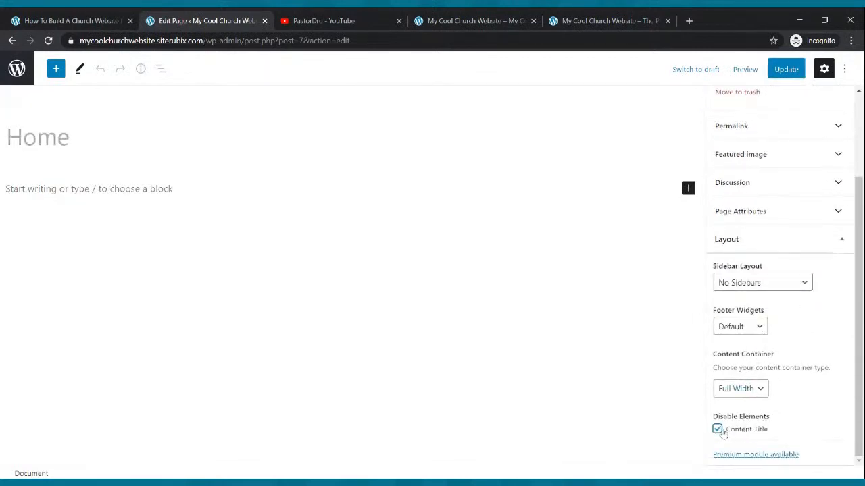
left_click(779, 75)
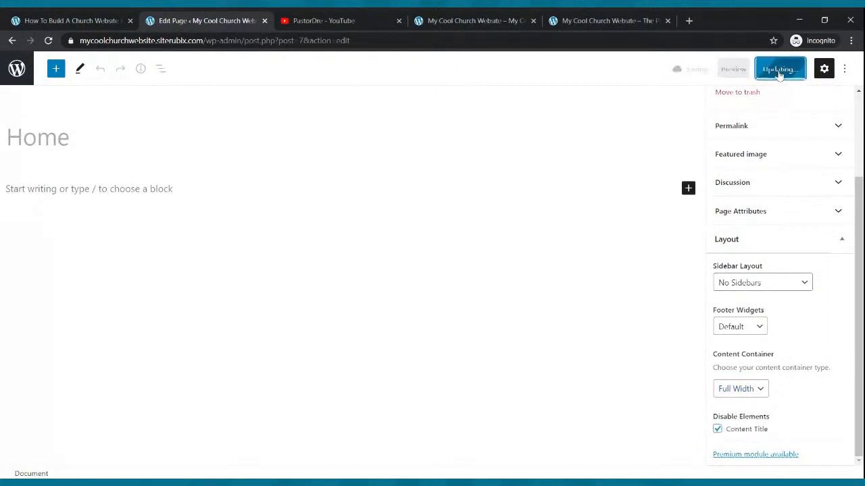
Reload the live site to check the Home page, and compare its navigation bar's position and color with the example church site
left_click(433, 20)
left_click(47, 43)
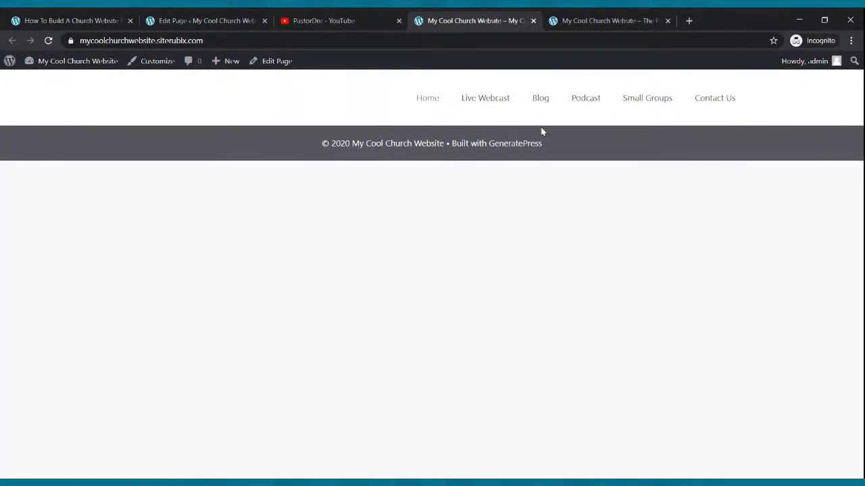
left_click(566, 24)
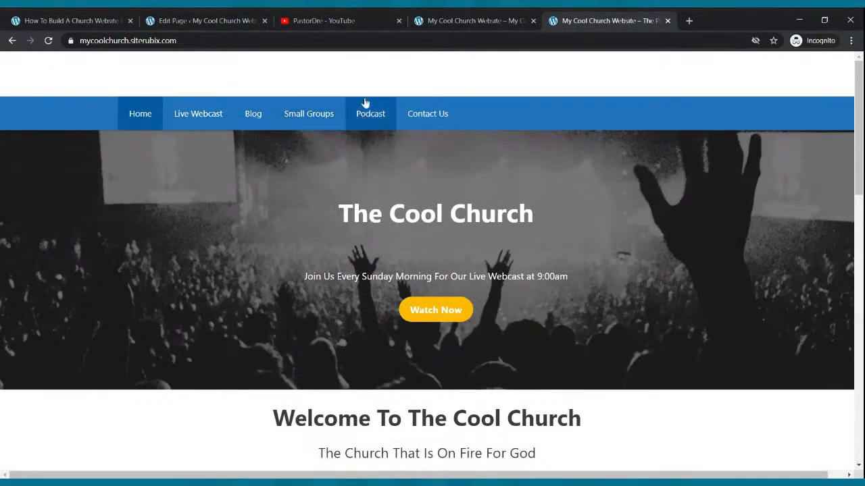
left_click(452, 19)
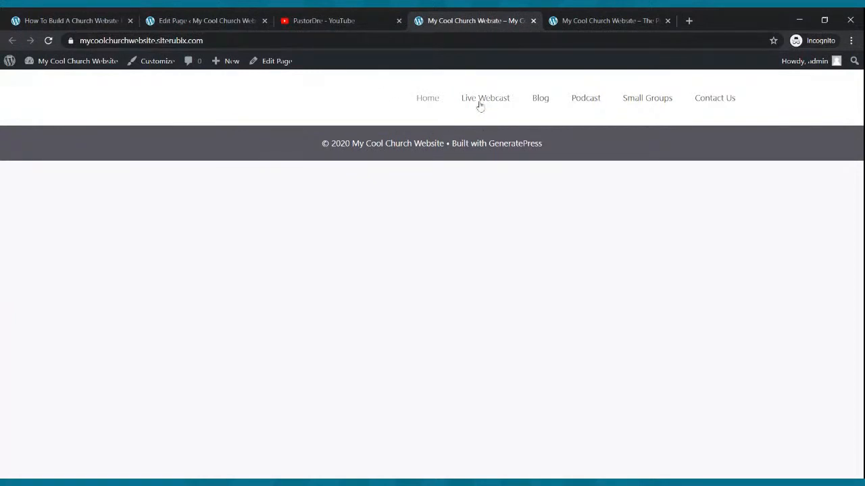
key("ctrl+Tab")
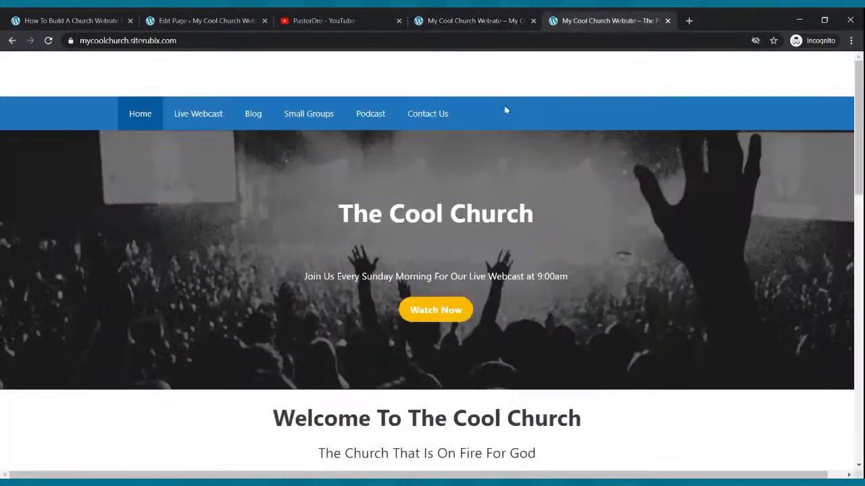
left_click(473, 21)
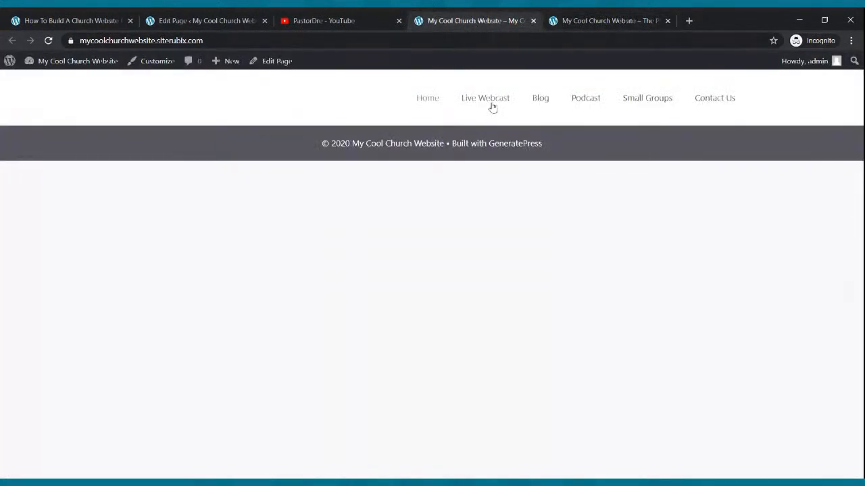
Leave the page editor for the theme customizer, set Navigation Color Presets to Blue, and publish the change before closing the customizer
left_click(182, 19)
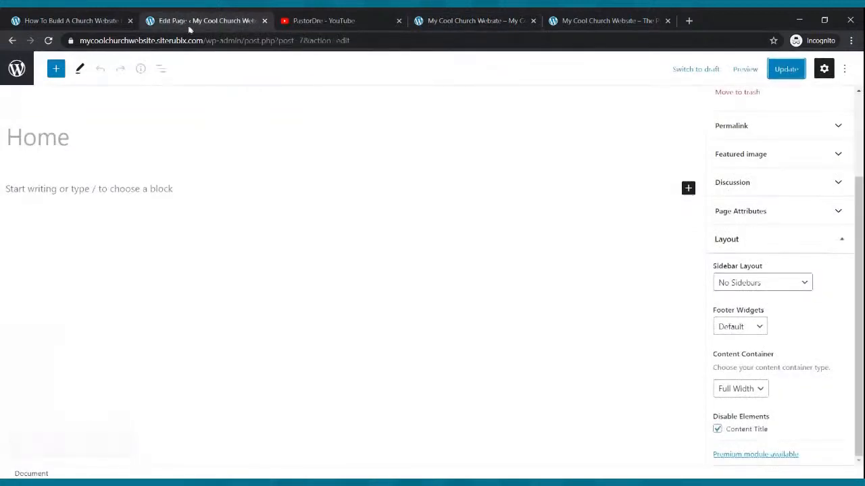
left_click(12, 42)
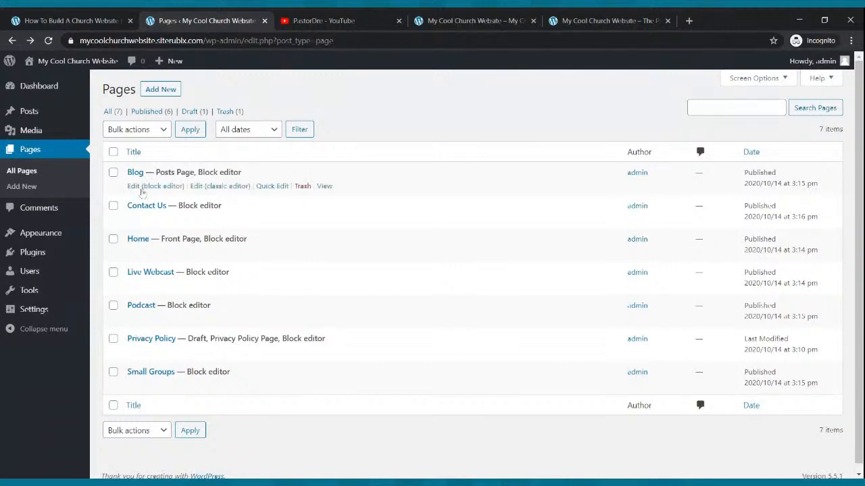
mouse_move(48, 236)
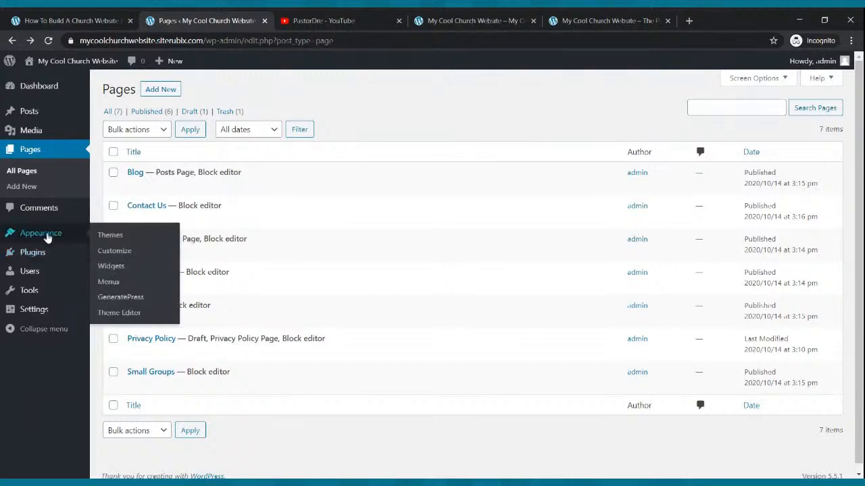
left_click(47, 235)
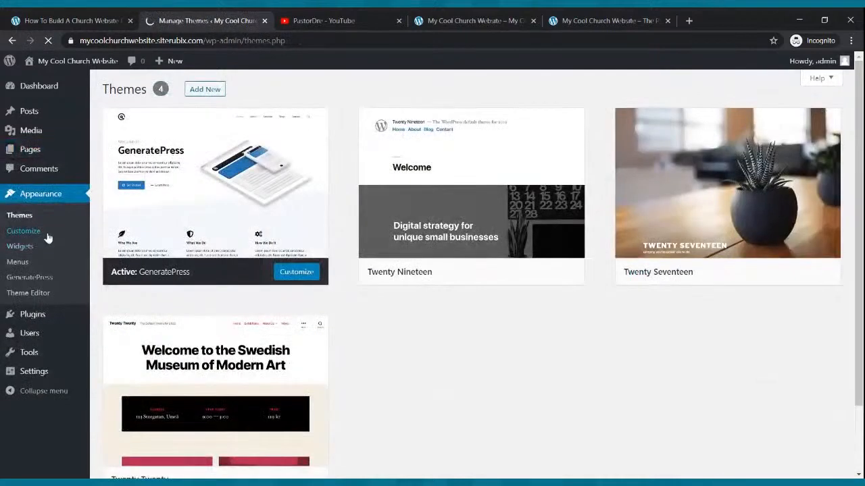
left_click(26, 235)
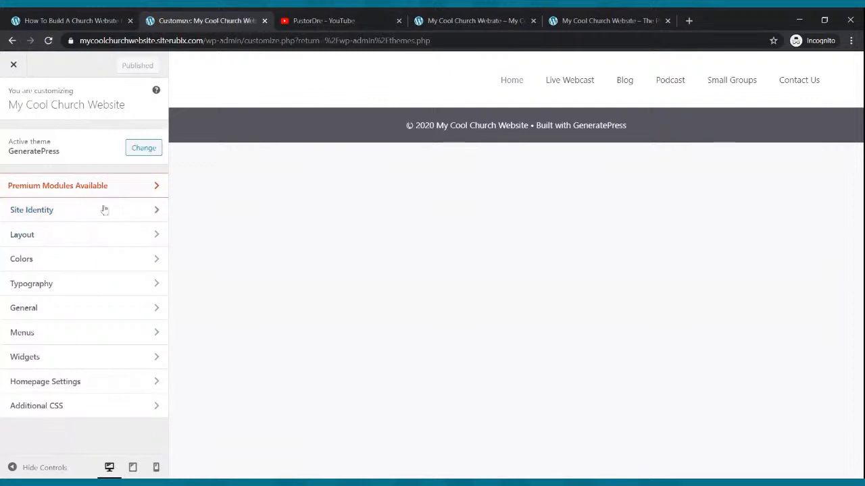
left_click(64, 258)
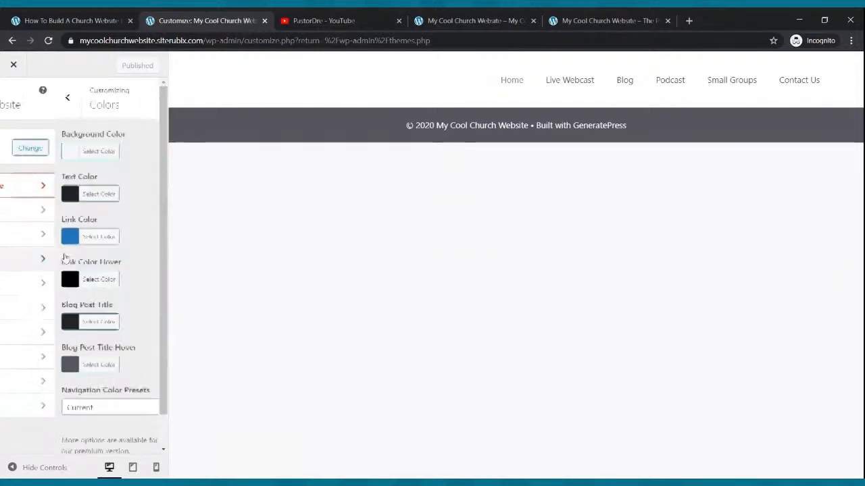
scroll(101, 254, "down", 1)
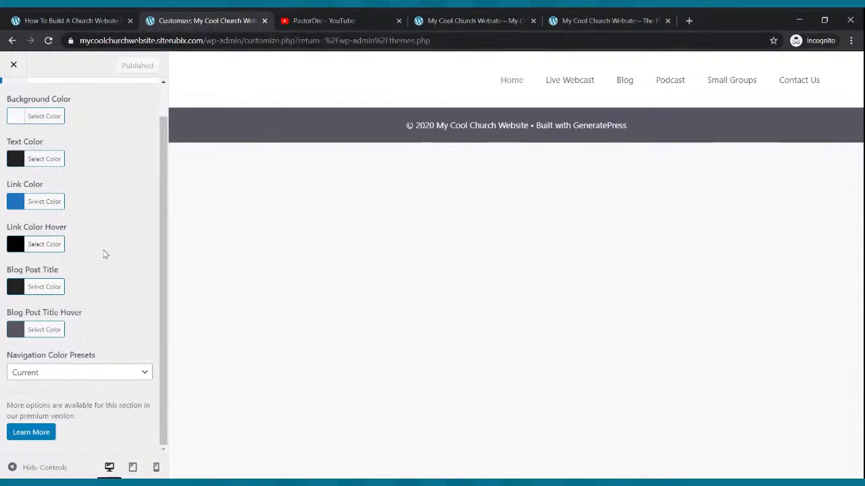
left_click(88, 372)
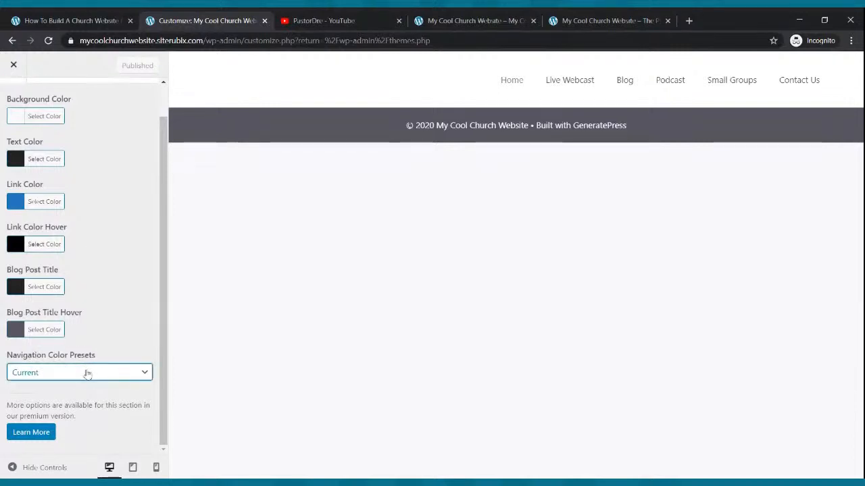
left_click(86, 367)
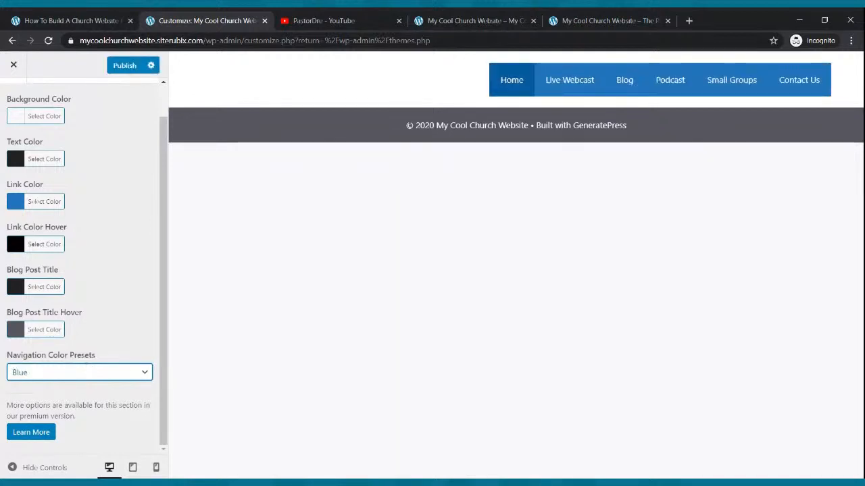
left_click(124, 67)
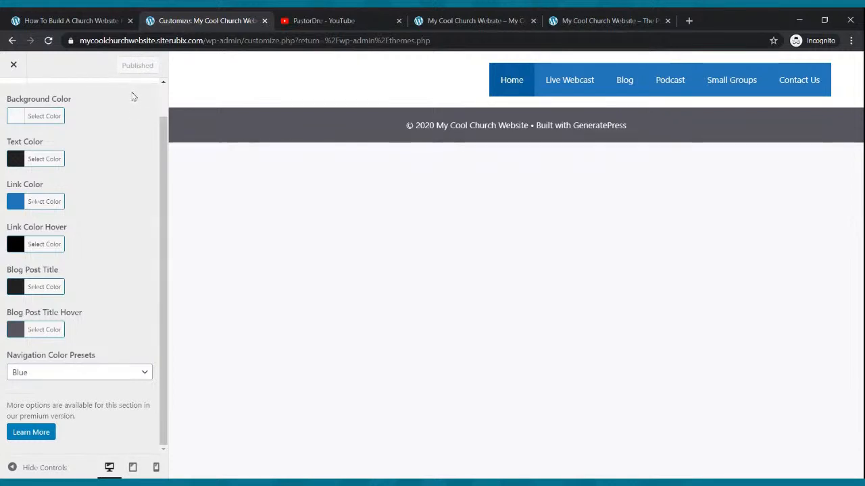
left_click(13, 67)
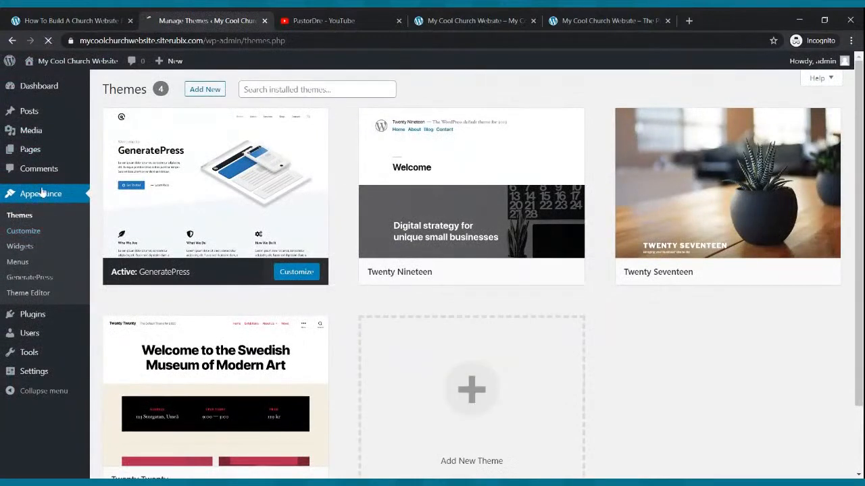
Reopen the customizer's header layout settings and set Header Presets to Navigation Before and Inner Header Width to Full
left_click(32, 231)
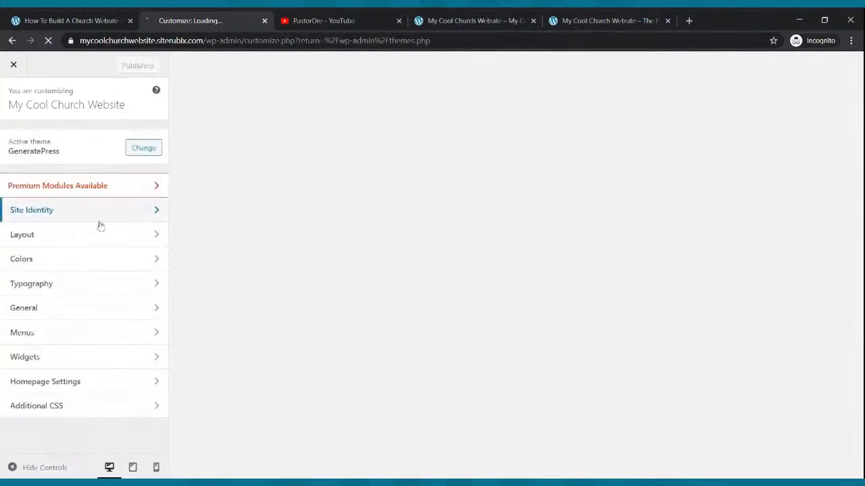
left_click(59, 245)
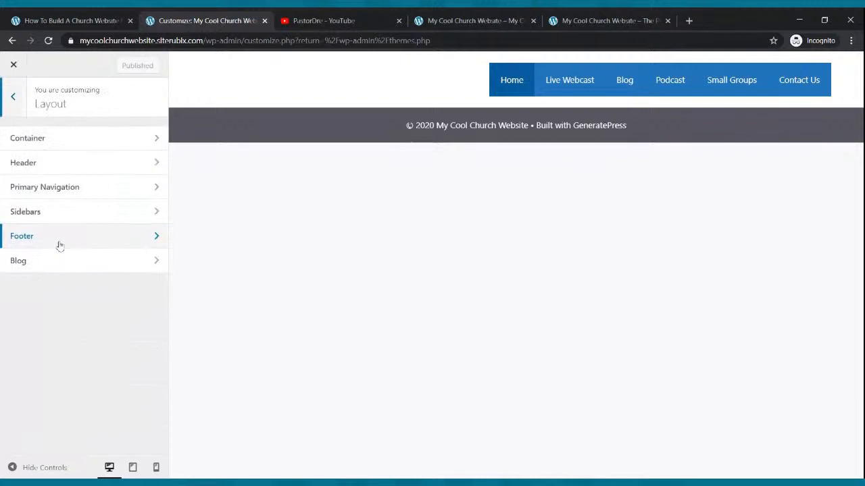
left_click(66, 166)
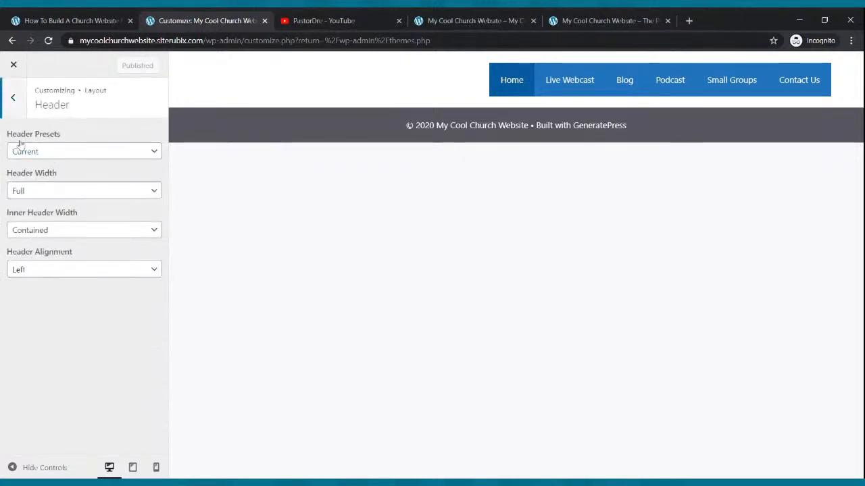
left_click(43, 154)
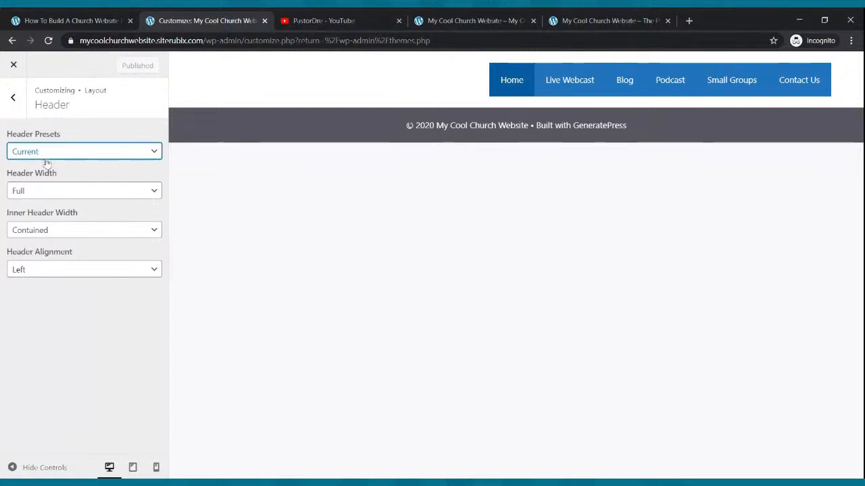
left_click(49, 224)
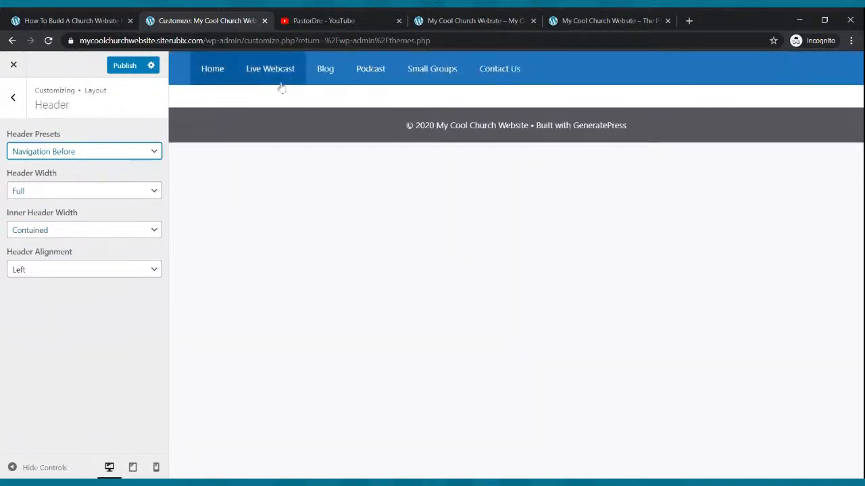
left_click(39, 196)
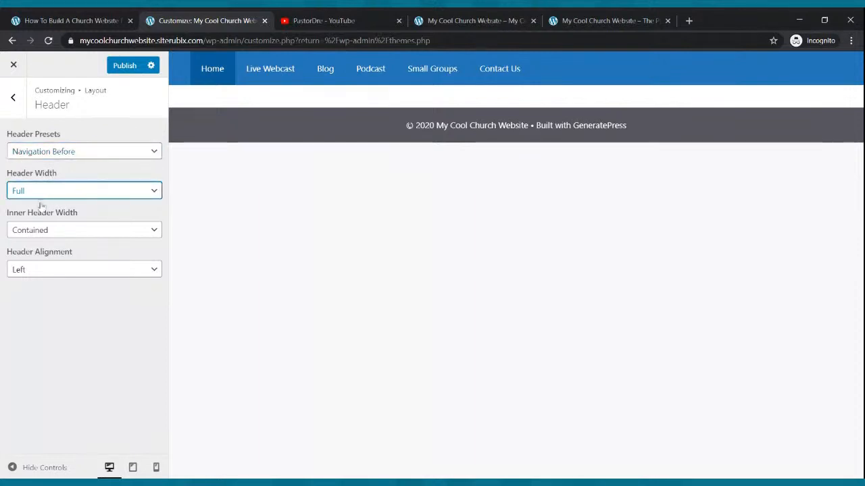
left_click(68, 233)
left_click(68, 241)
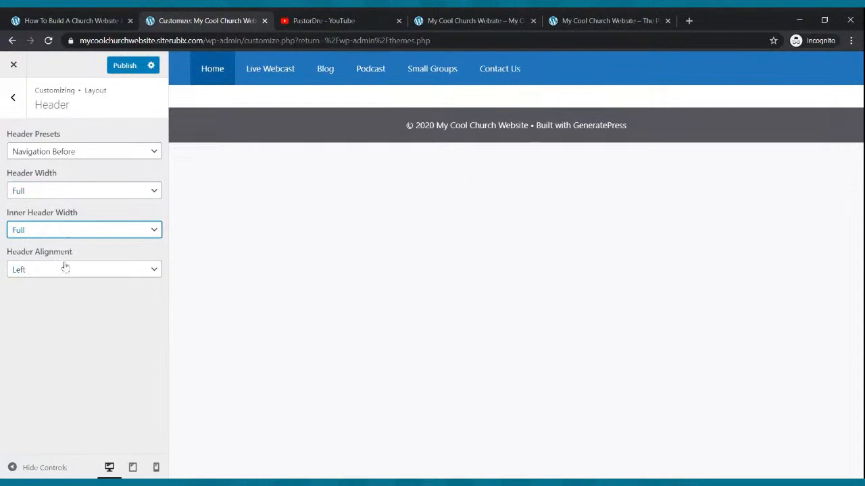
Try Center as the Header Alignment, and set it back to Left
left_click(57, 277)
left_click(57, 290)
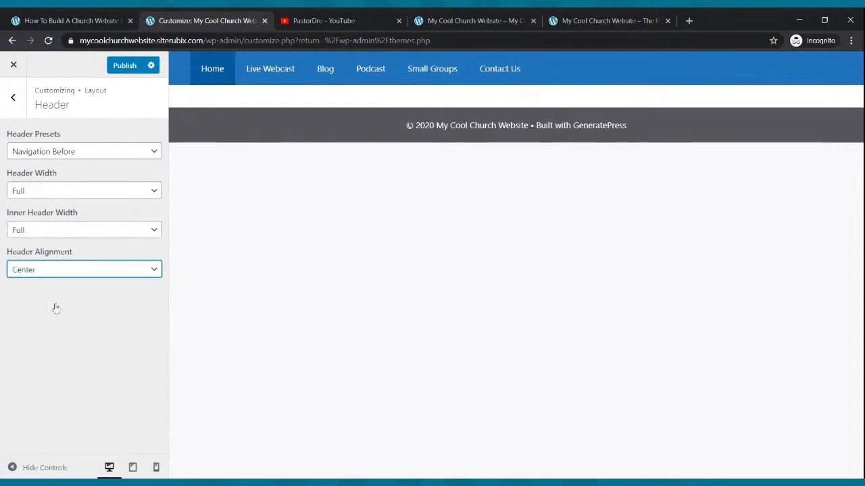
left_click(91, 274)
left_click(86, 287)
Publish the header layout changes, and reload the live site to compare its navigation bar with the example church site
left_click(119, 72)
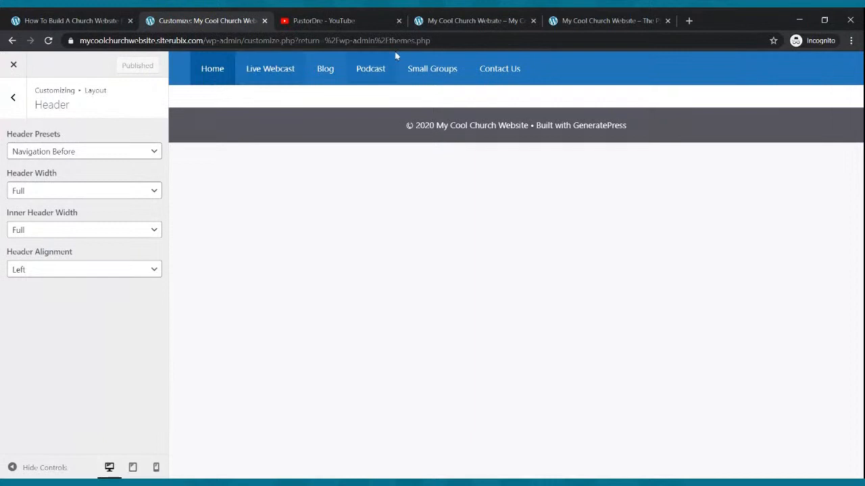
left_click(447, 18)
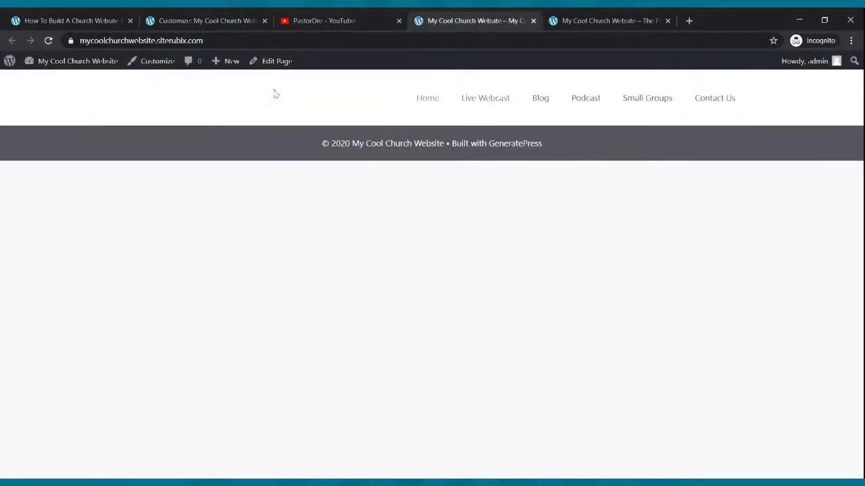
left_click(49, 41)
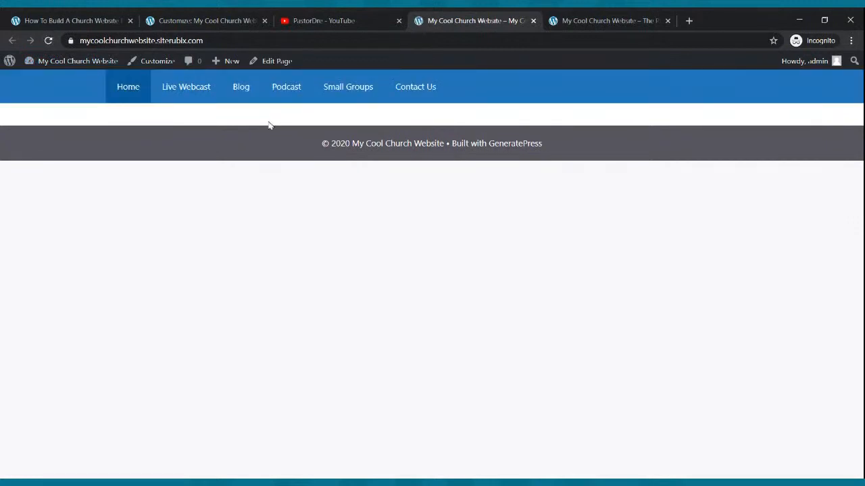
left_click(588, 22)
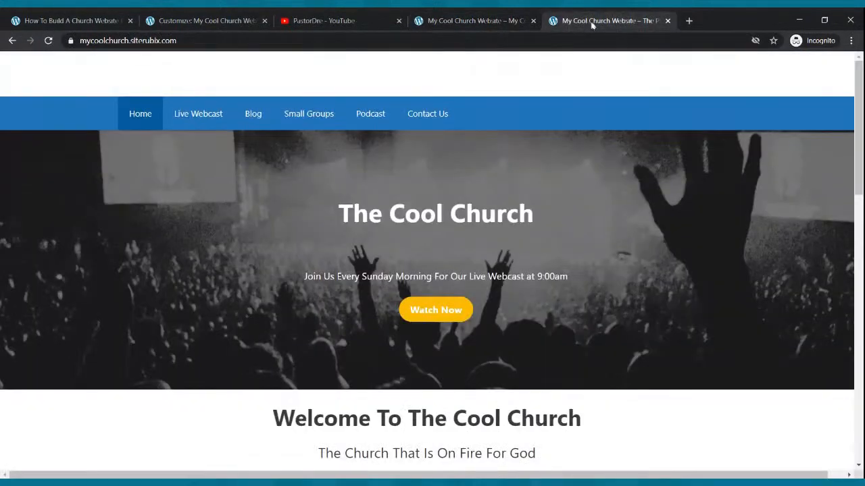
left_click(484, 19)
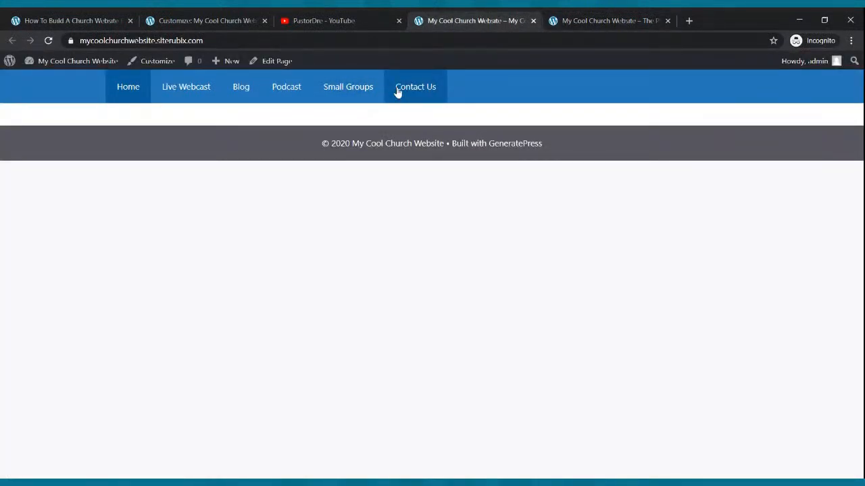
Return to the customizer, leave its header layout settings, and exit to the Themes page
left_click(102, 15)
left_click(219, 20)
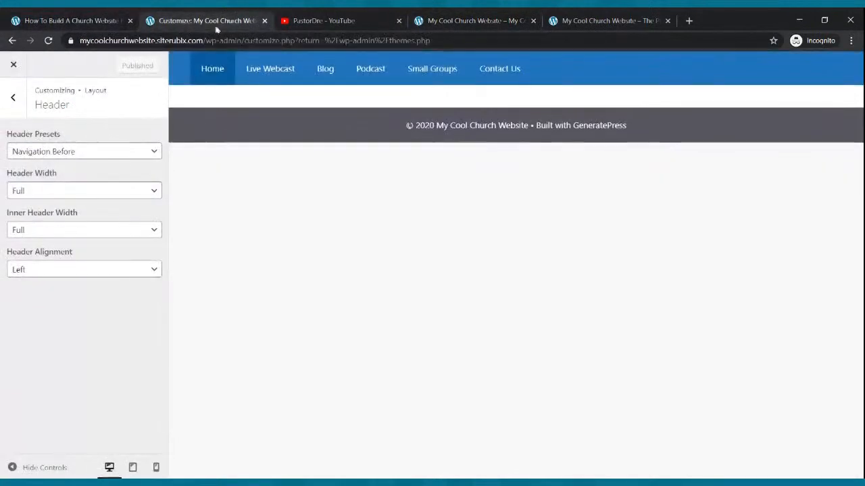
left_click(13, 100)
left_click(14, 103)
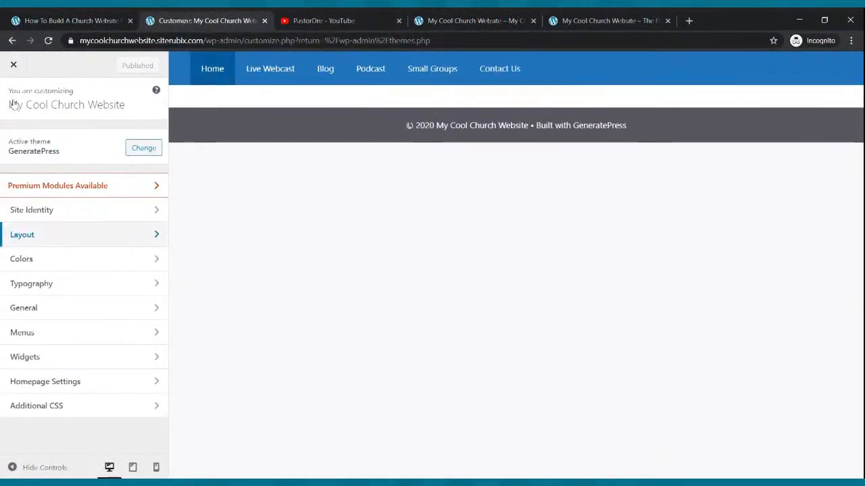
left_click(13, 64)
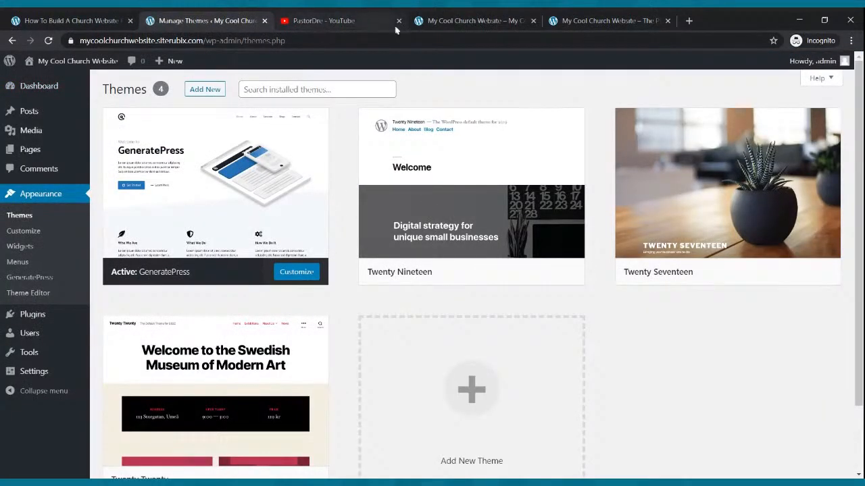
Compare the live site with the example church site, and return to the WordPress admin
left_click(443, 19)
left_click(561, 19)
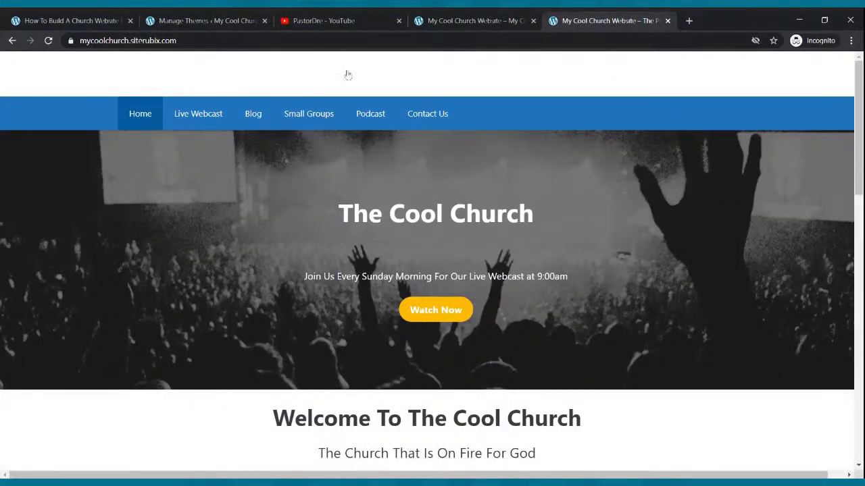
left_click(434, 21)
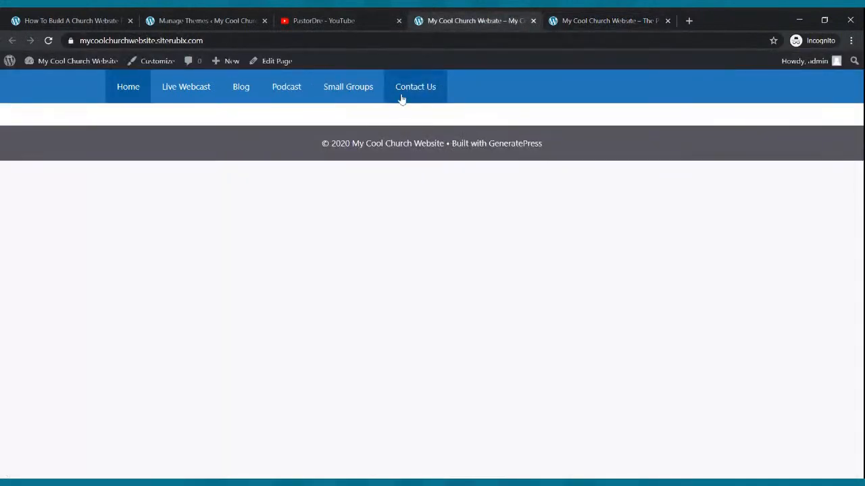
left_click(183, 20)
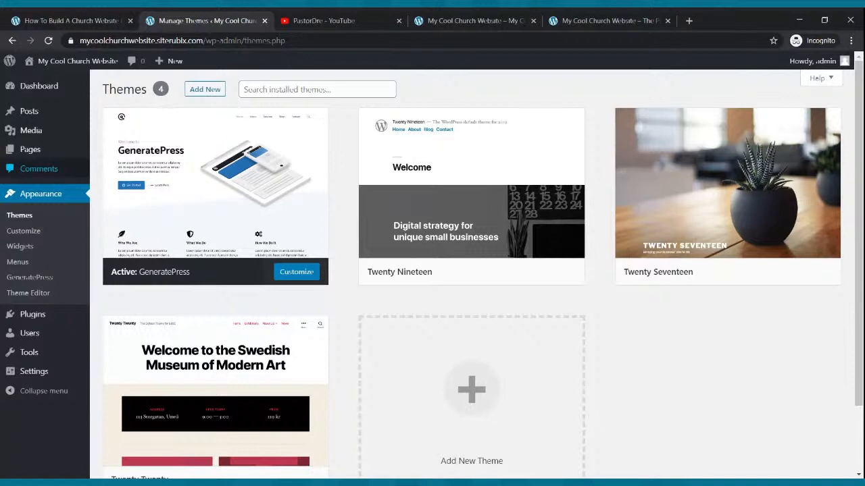
Open the Home page from the Pages list in the block editor
mouse_move(43, 131)
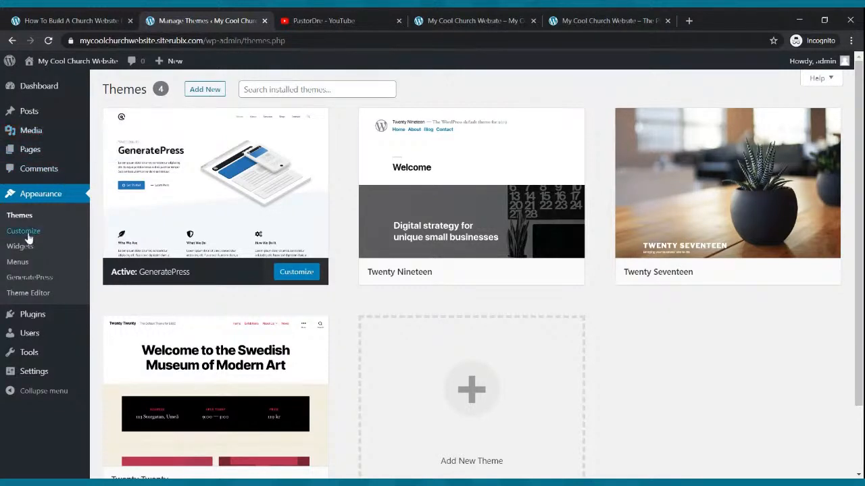
left_click(38, 154)
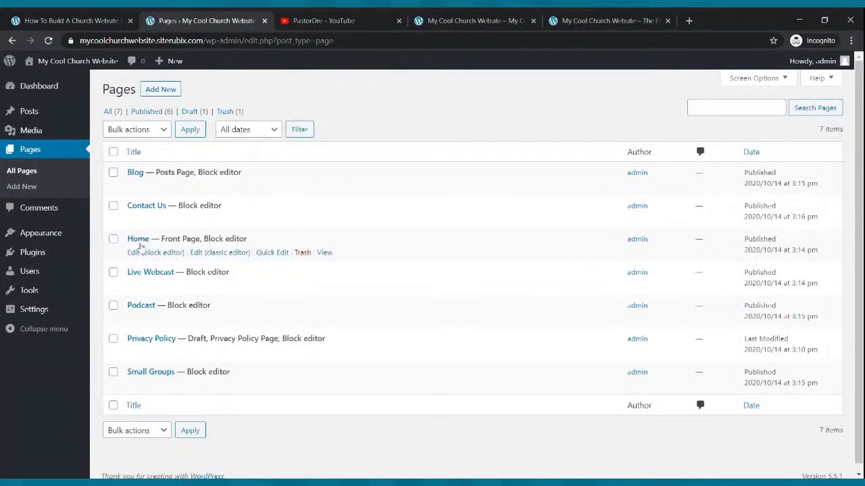
left_click(143, 254)
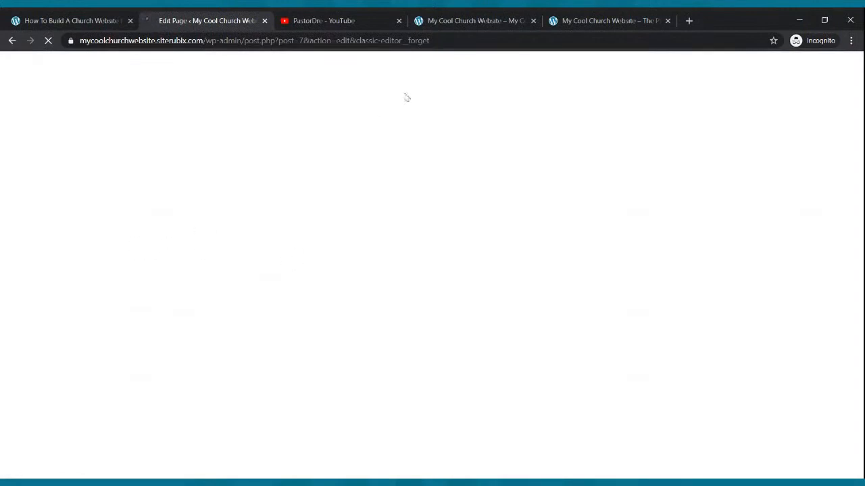
Check the example site's banner, and add a Cover block to the Home page
left_click(576, 21)
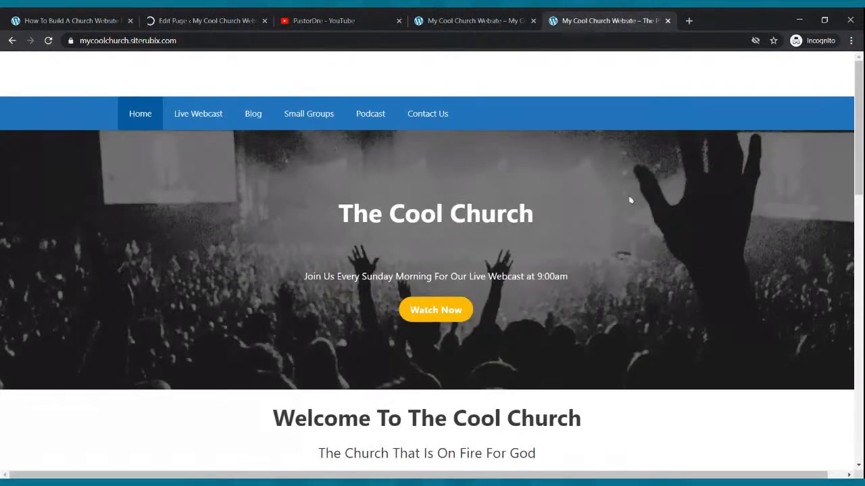
left_click(208, 19)
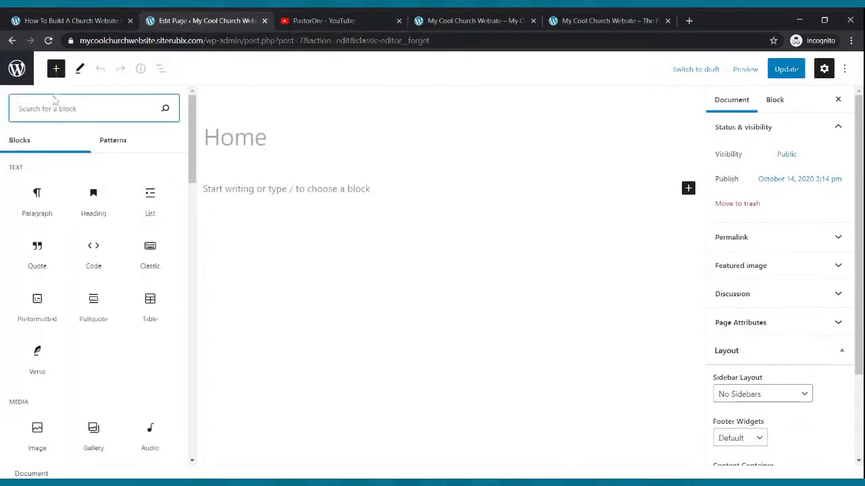
type("cover")
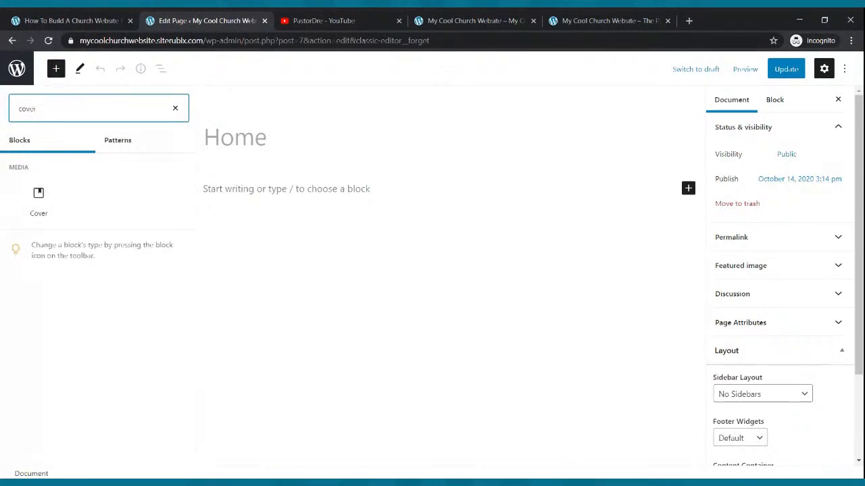
left_click(38, 199)
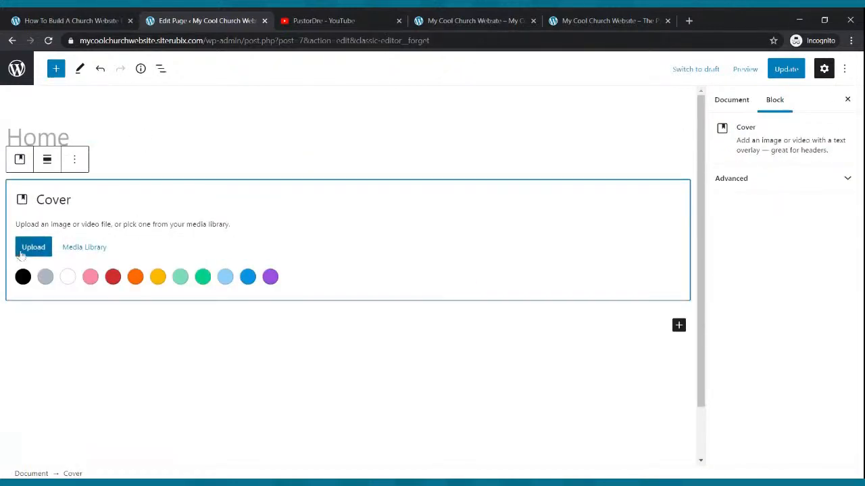
Try to upload an image into the Cover block, update the Home page, and reload the live site
left_click(32, 249)
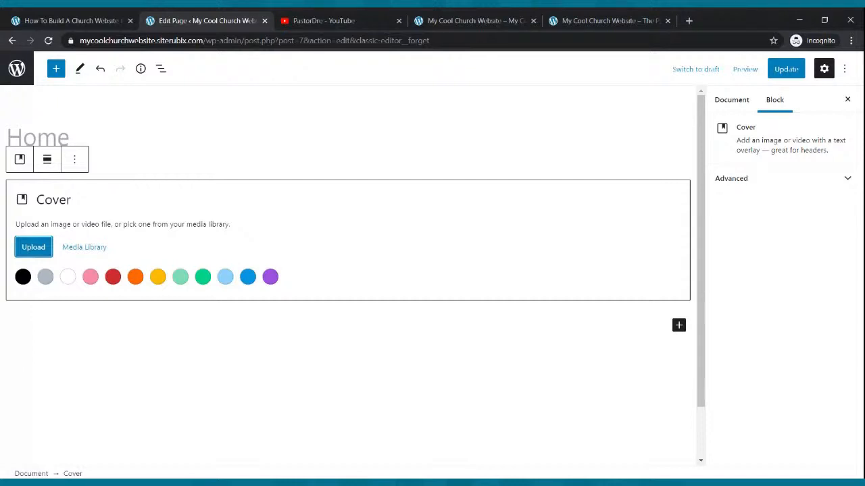
left_click(546, 19)
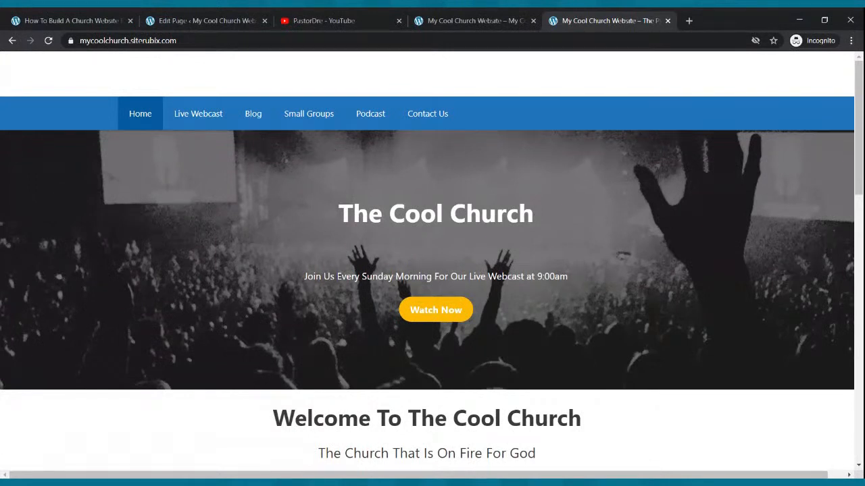
left_click(228, 21)
left_click(783, 71)
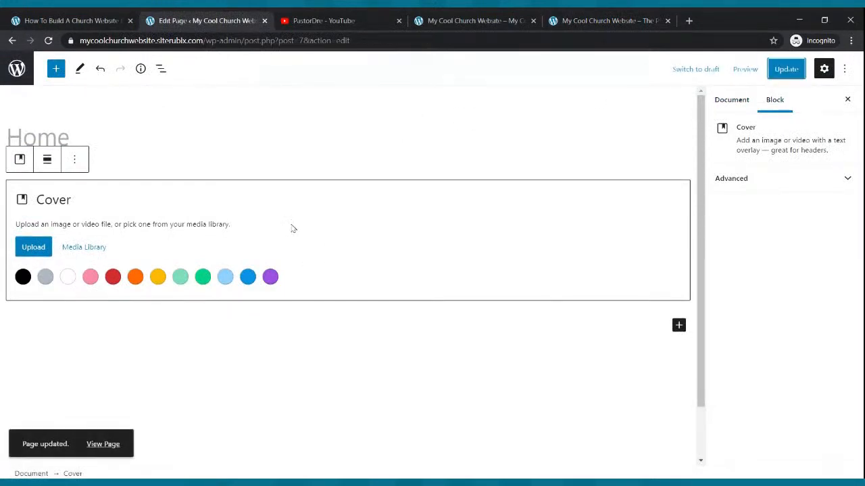
left_click(454, 18)
left_click(48, 40)
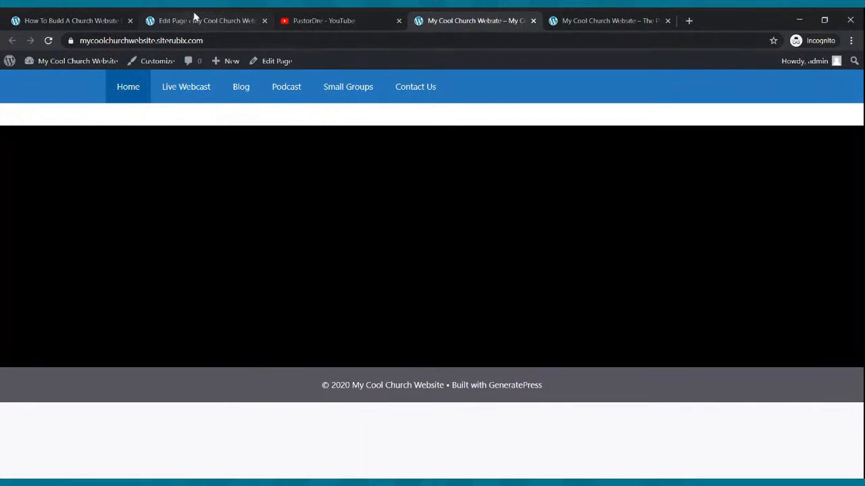
Reload the Home page editor and the live site to check how the Cover block is displayed
left_click(195, 18)
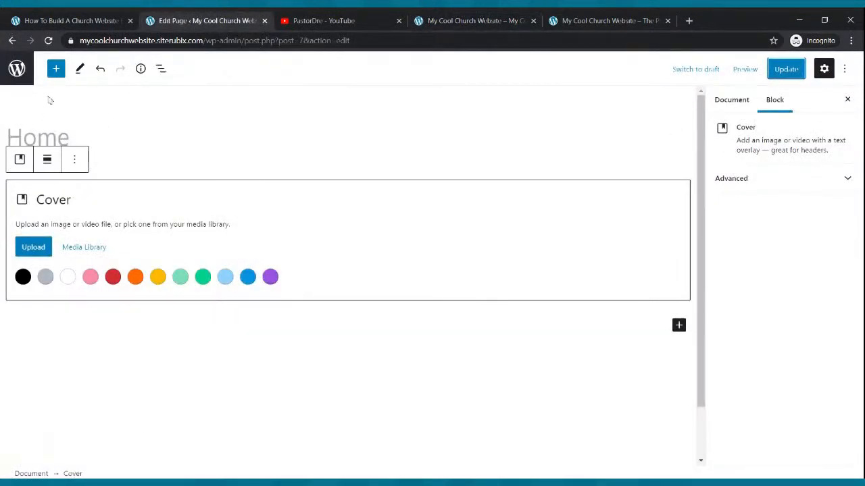
left_click(48, 40)
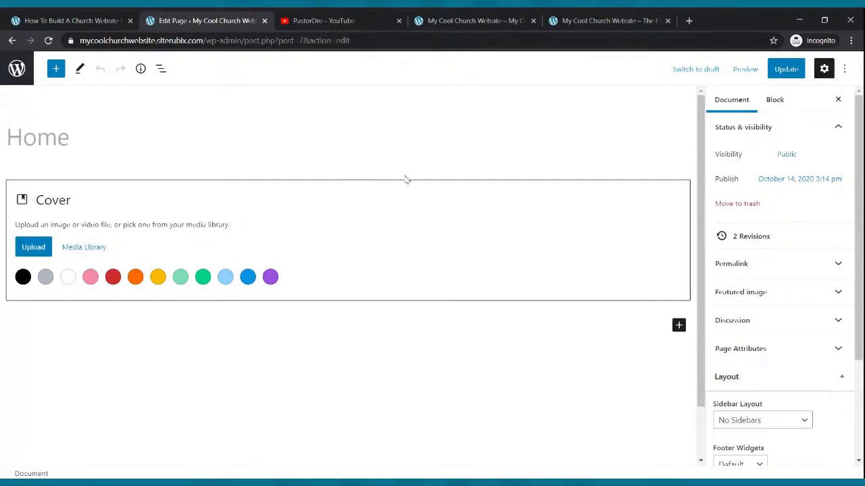
left_click(437, 19)
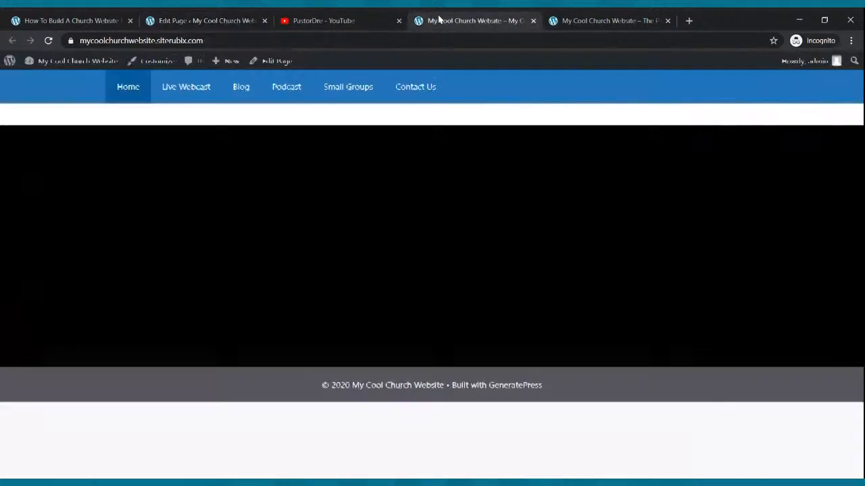
left_click(49, 41)
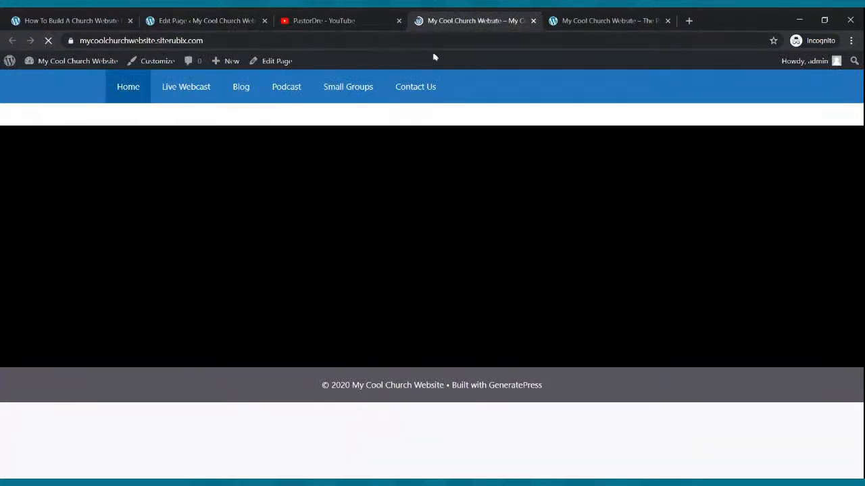
left_click(196, 15)
left_click(349, 231)
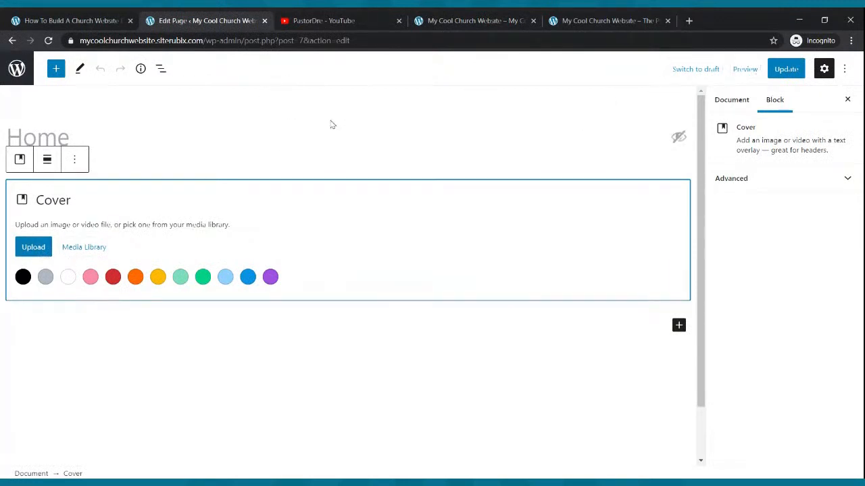
left_click(134, 483)
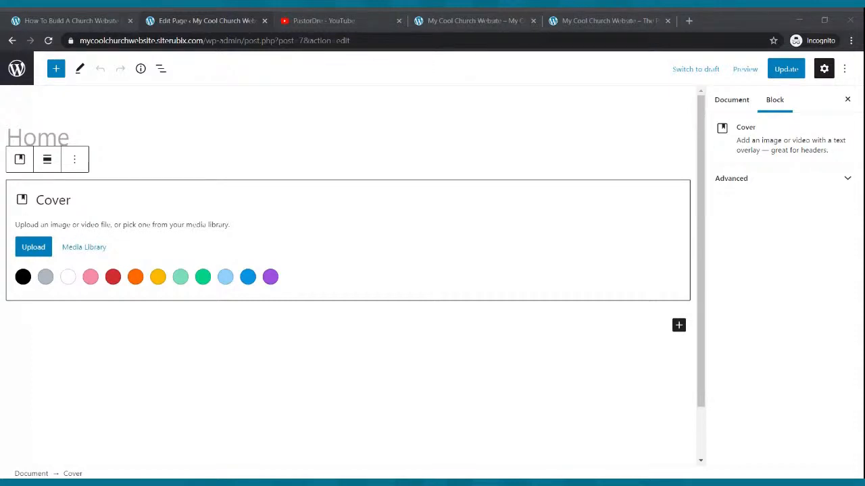
left_click(154, 483)
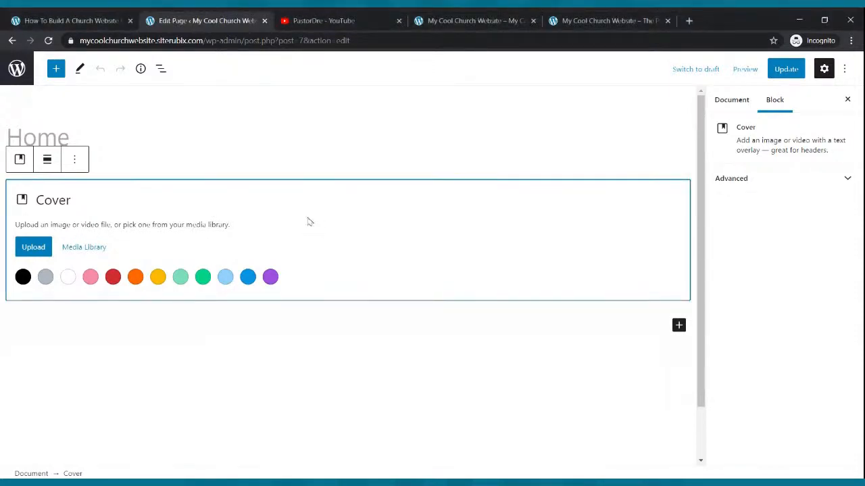
left_click(473, 19)
left_click(48, 41)
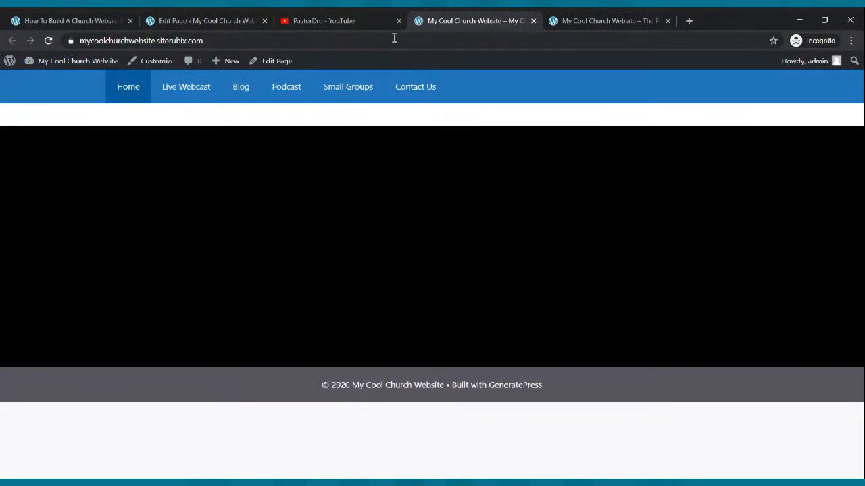
left_click(169, 19)
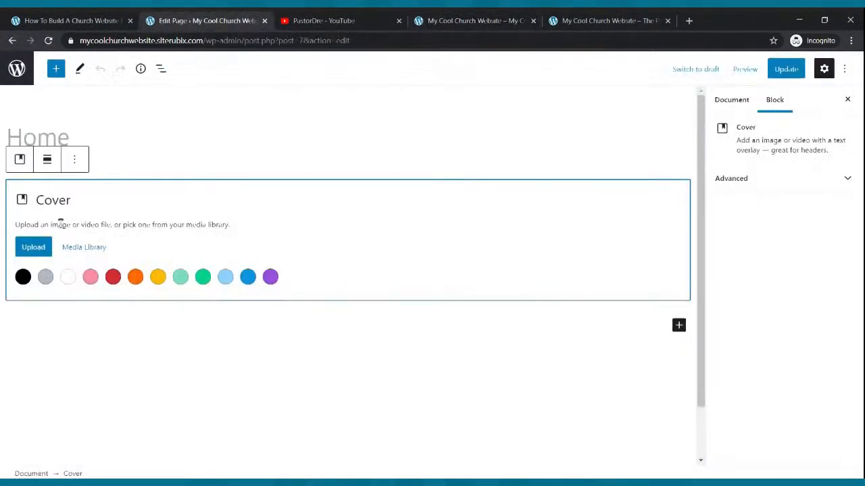
Try again to upload a cover image, update the Home page, and check the reloaded live site
left_click(44, 252)
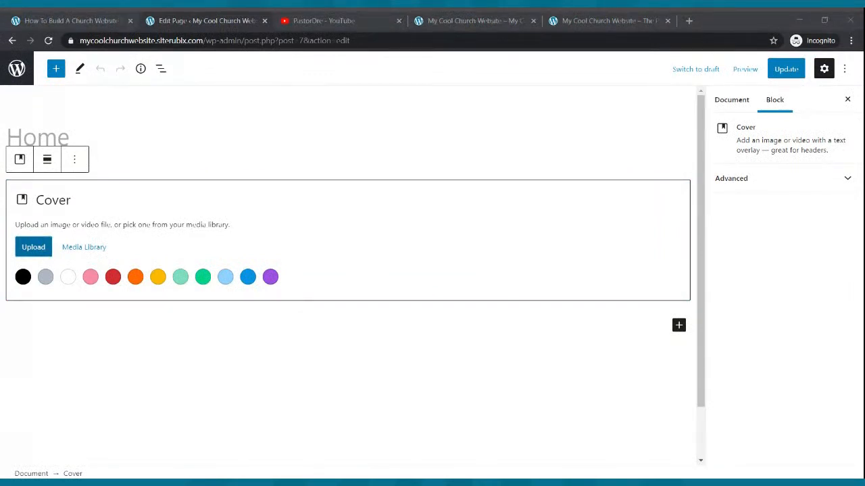
double_click(279, 194)
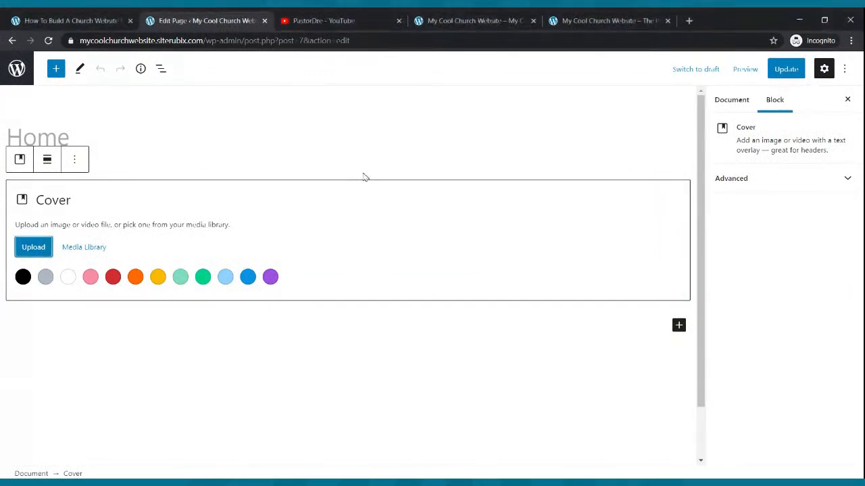
left_click(782, 70)
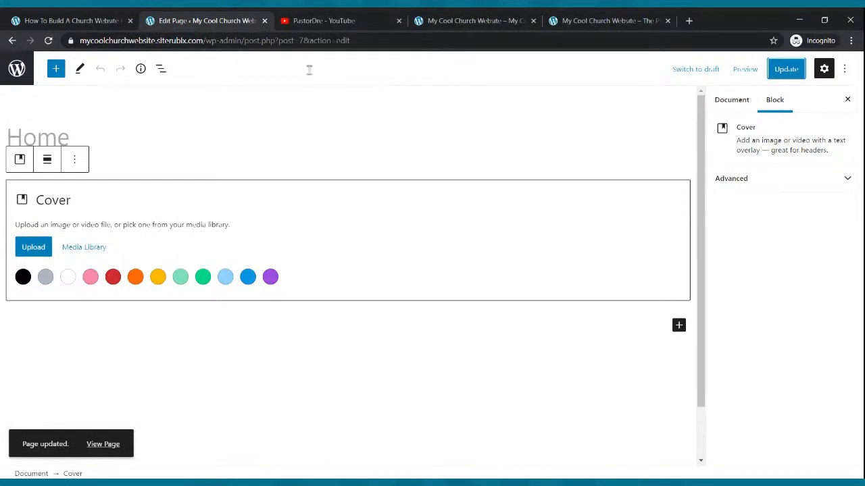
left_click(443, 21)
left_click(51, 40)
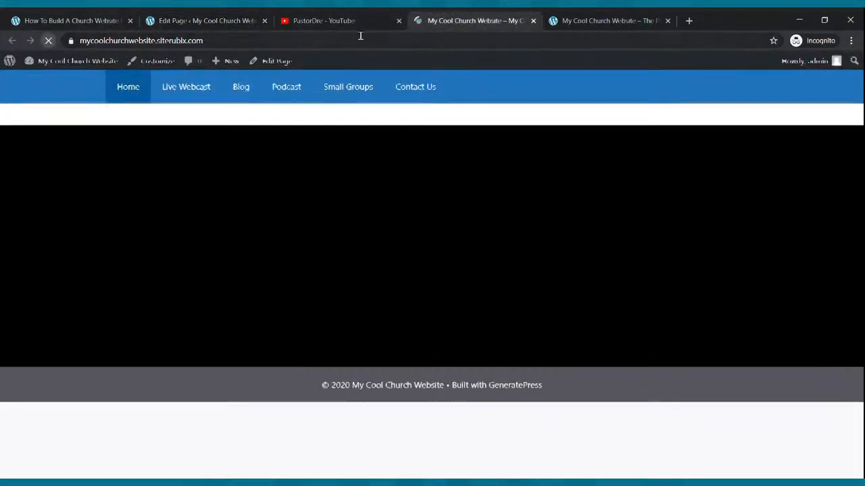
left_click(223, 19)
Give the Cover block a Luminous vivid amber background and update the Home page
left_click(201, 225)
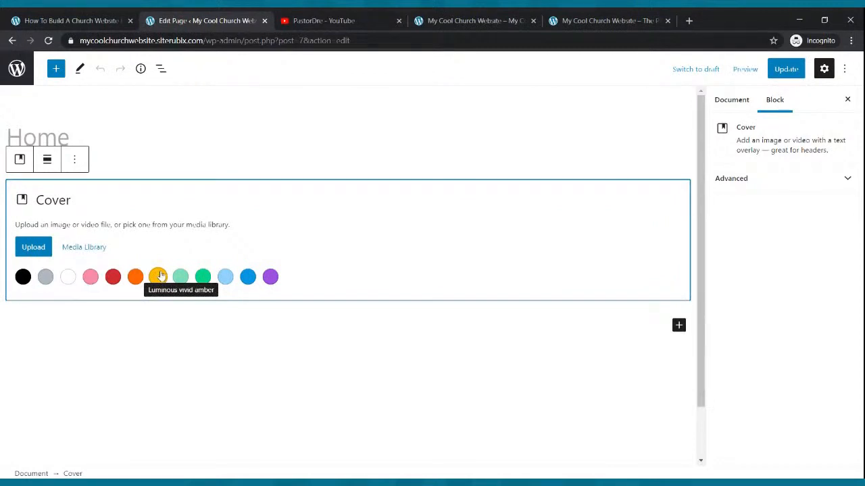
left_click(158, 279)
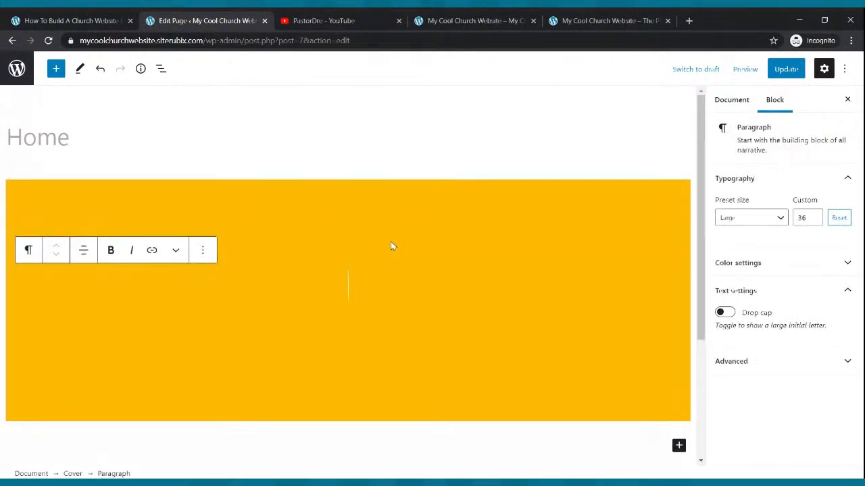
key("ctrl+s")
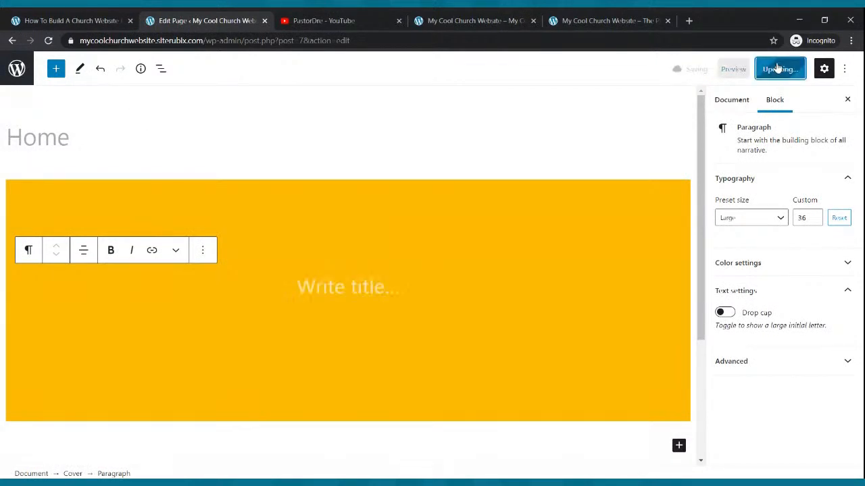
Reload the live site and compare its cover with the example site's banner
left_click(443, 23)
left_click(49, 41)
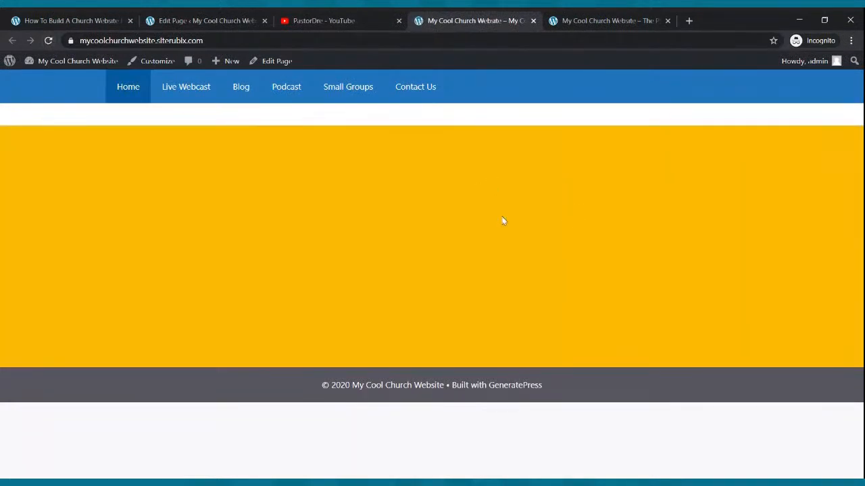
left_click(567, 20)
left_click(478, 18)
left_click(210, 18)
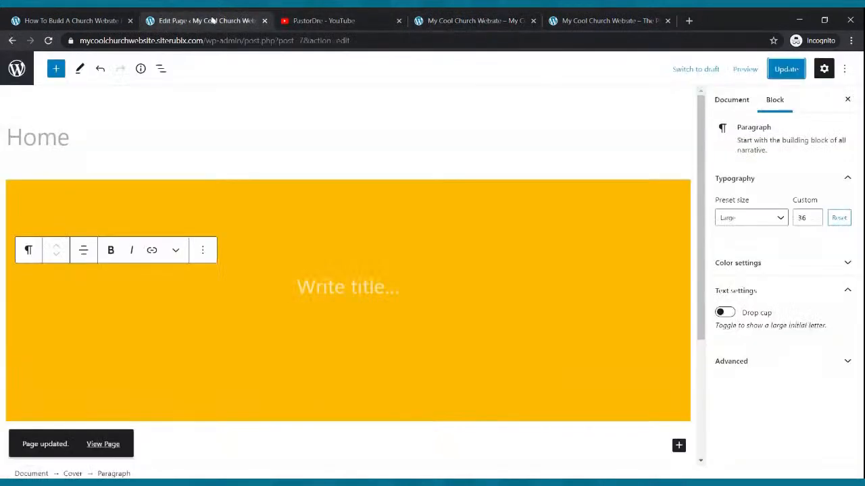
Check the example site's banner, enter "The Cool Church" as the Cover block's title, and update the Home page
left_click(553, 19)
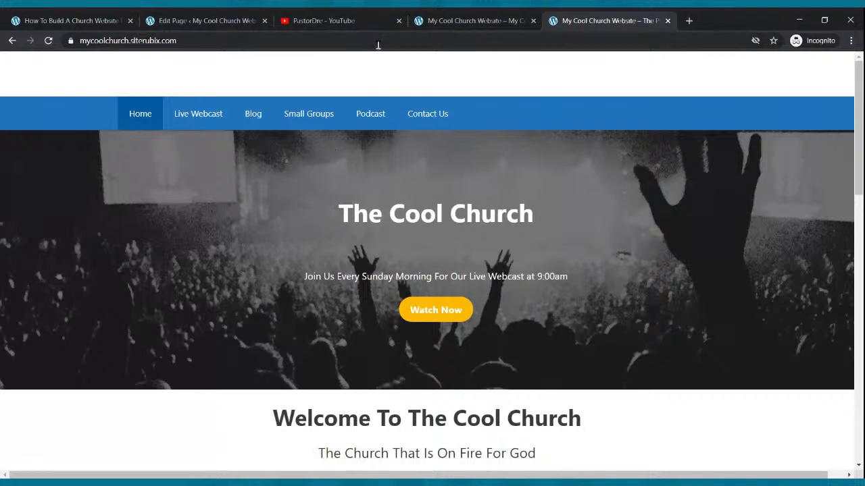
left_click(215, 20)
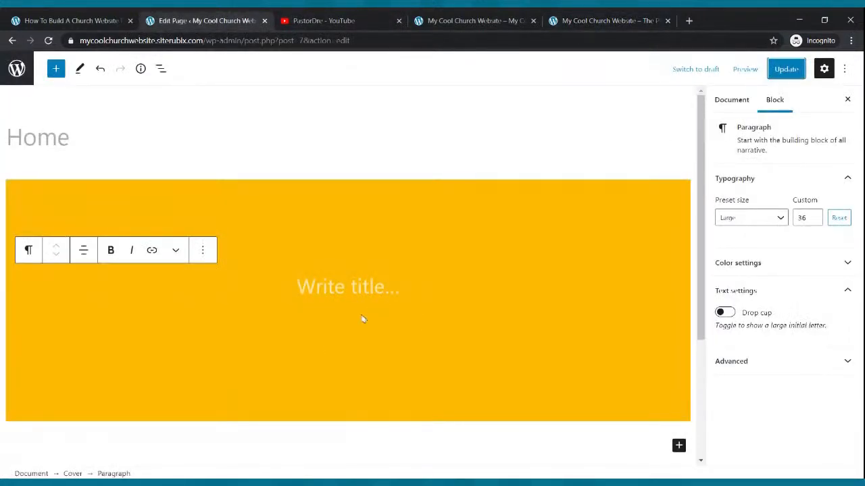
left_click(339, 287)
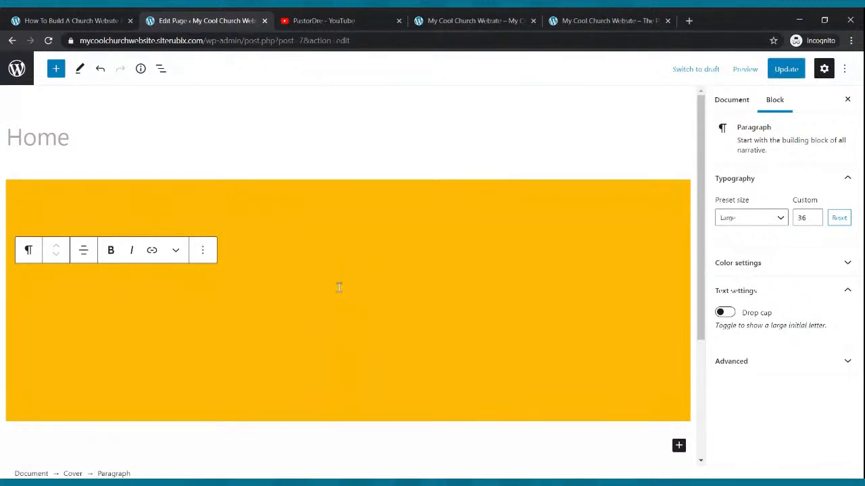
type("The Cool Church")
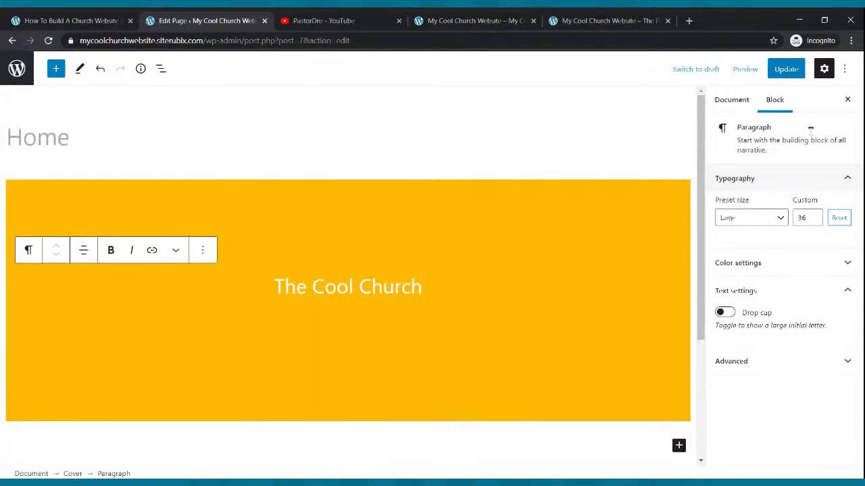
left_click(784, 69)
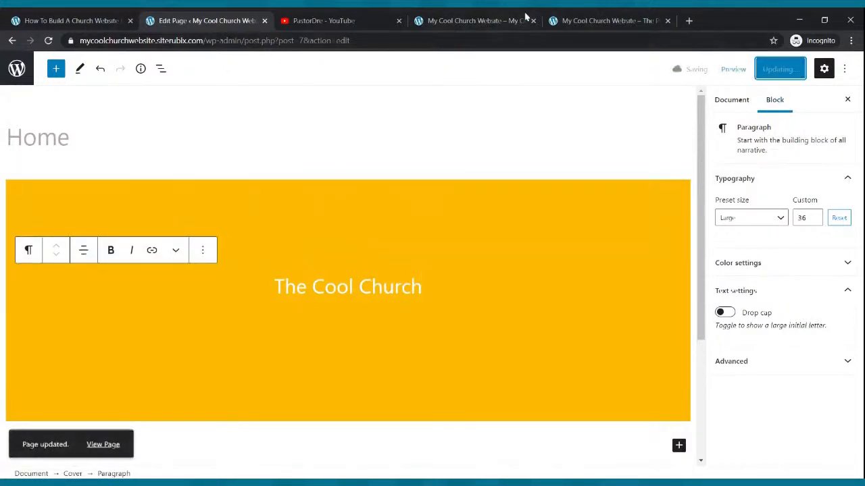
Reload the live site and compare its titled cover with the example banner's tagline and button
left_click(466, 18)
left_click(46, 39)
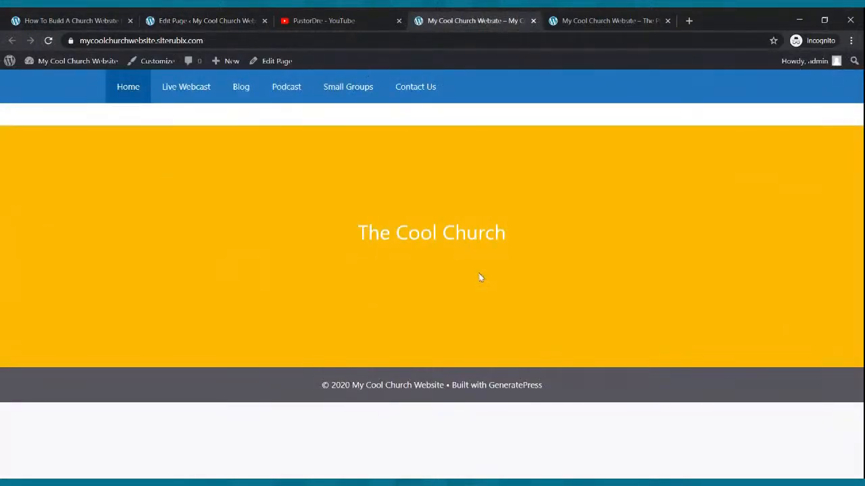
left_click(589, 20)
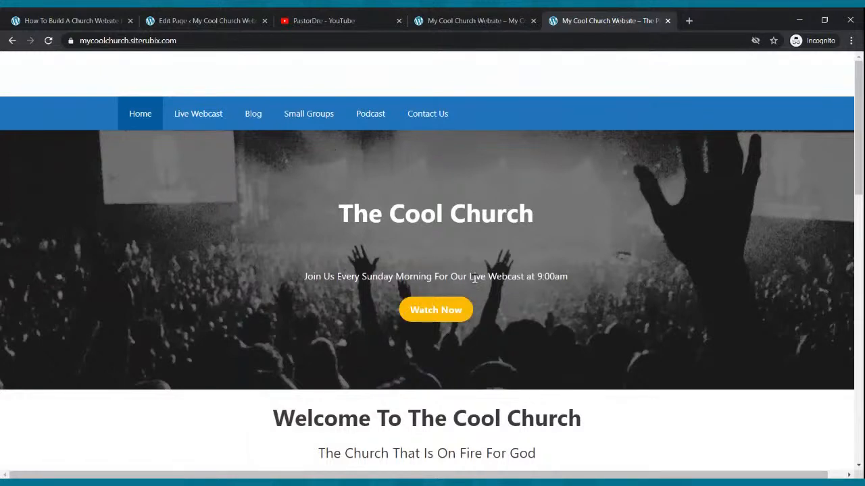
left_click(230, 21)
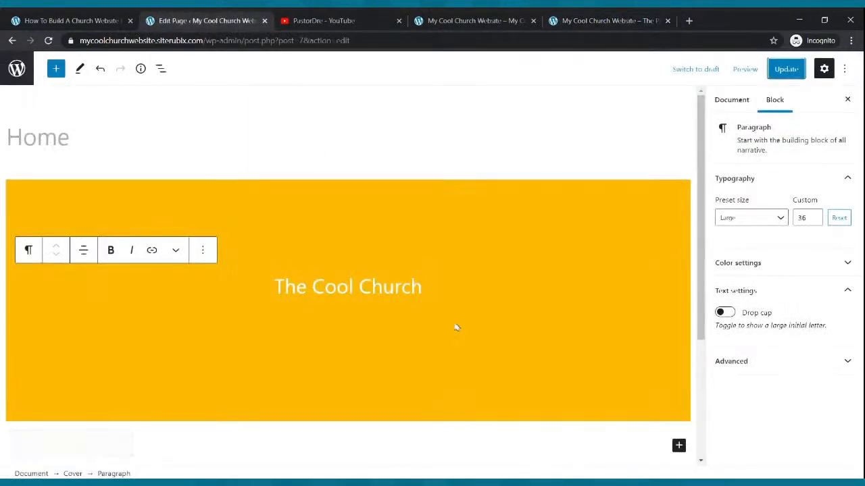
Add a paragraph below the cover title reading "Join us every Sunday Morning for our Live Webcast"
key("Return")
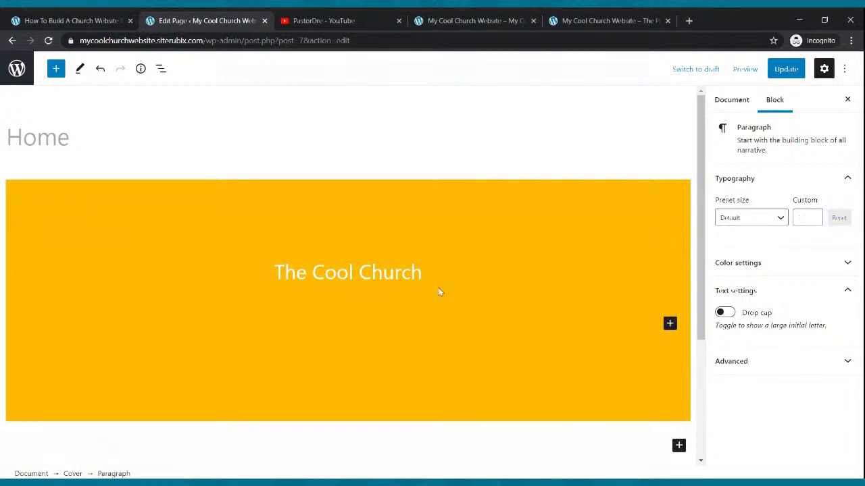
left_click(425, 272)
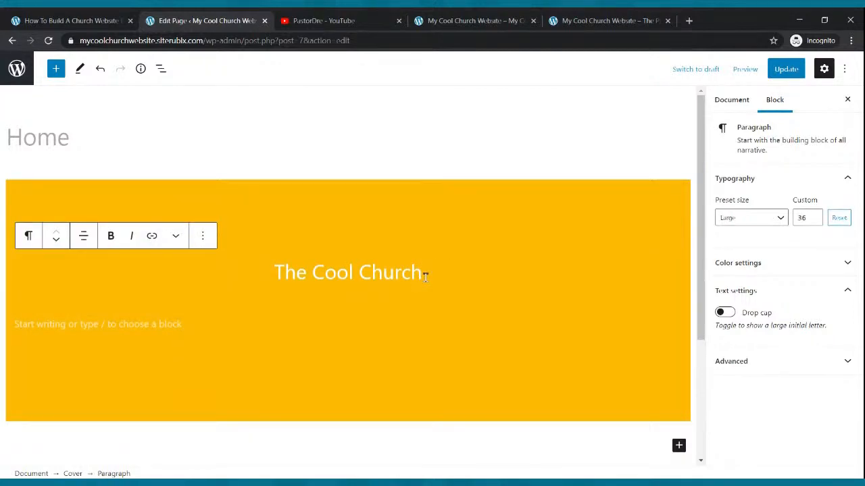
key("Return")
type("Join us ev")
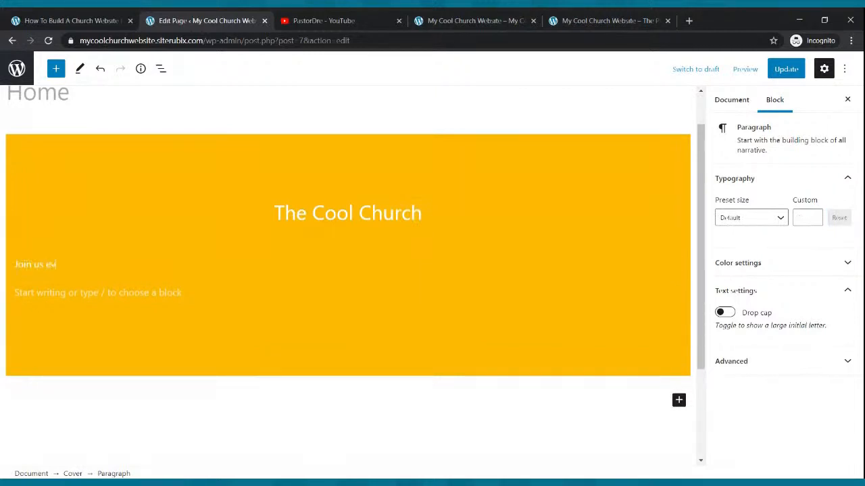
type("ery Sunda")
key("BackSpace")
key("BackSpace")
key("BackSpace")
type("nday Morning for our")
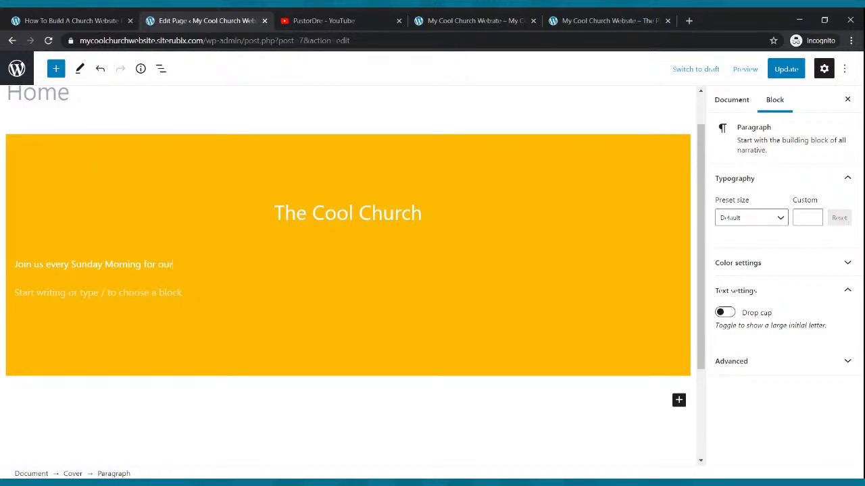
type(" Live Webcast")
Insert "at 9:00am" after "Sunday Morning" in the cover's webcast line
left_click(146, 267)
type("at 9 ")
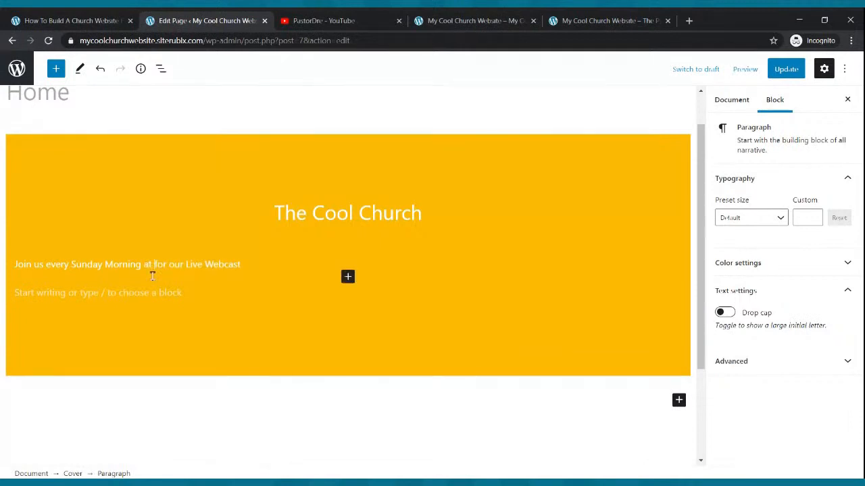
type(":00am")
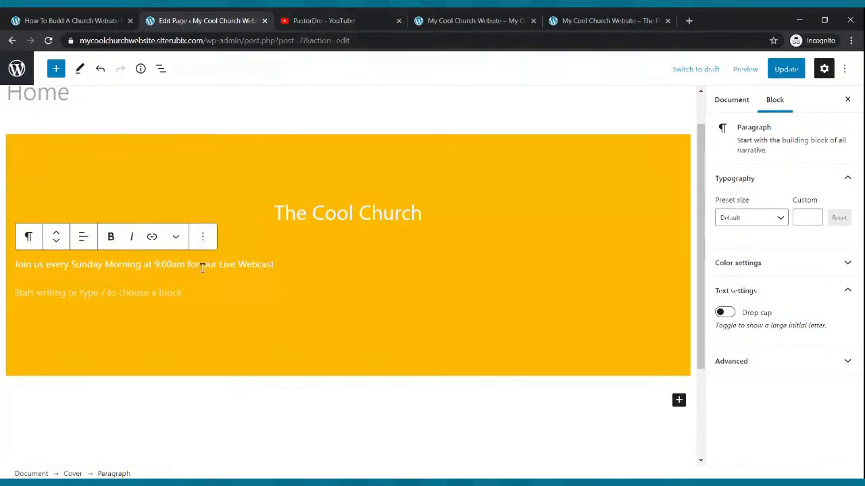
Center the webcast line in the cover and set its custom text size to 24
left_click(83, 237)
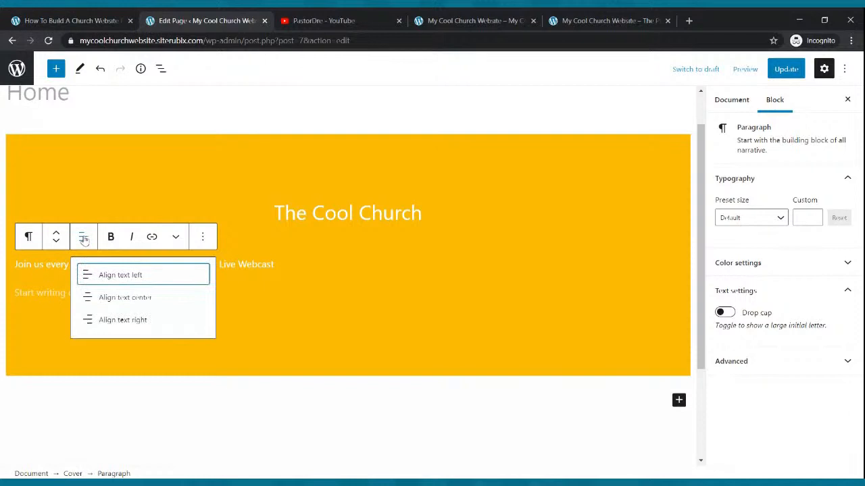
left_click(105, 298)
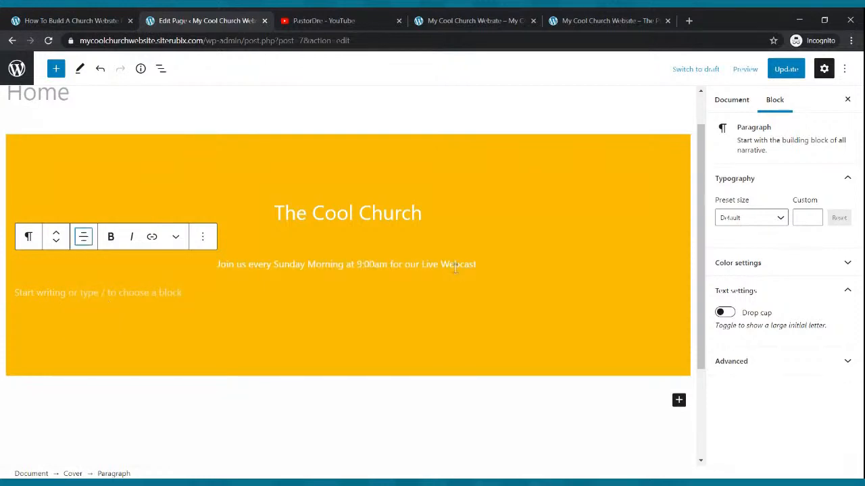
left_click_drag(481, 264, 217, 264)
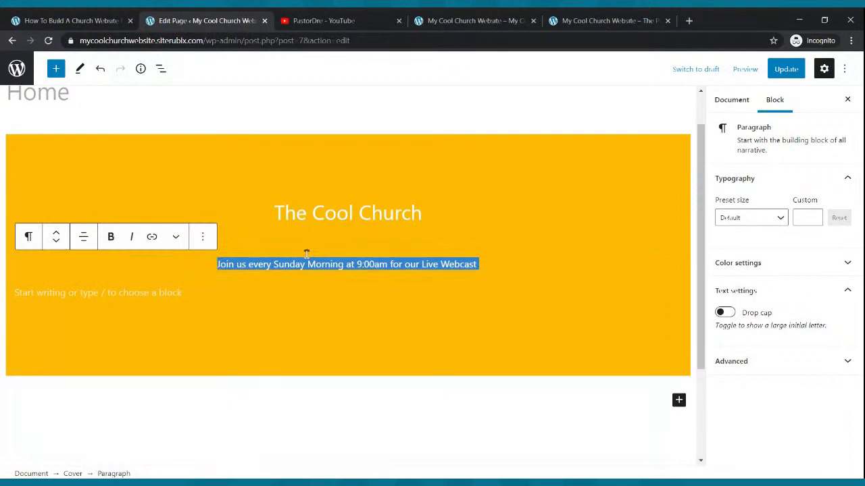
left_click(781, 218)
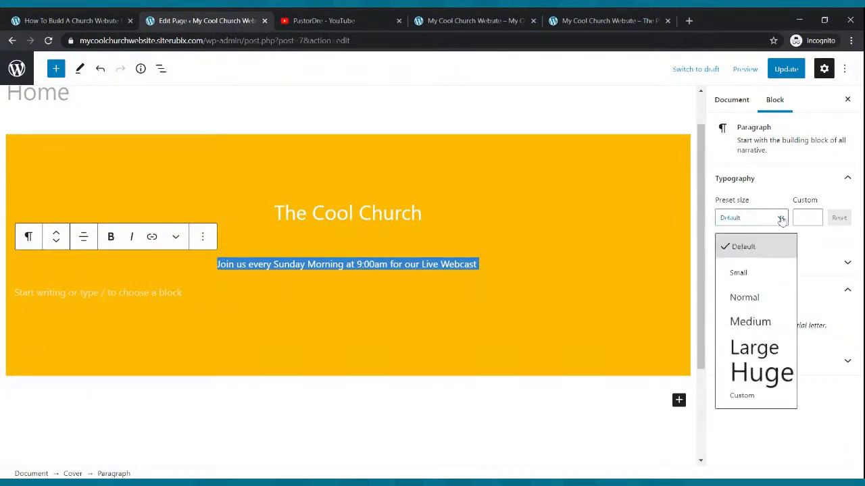
left_click(757, 305)
left_click(781, 218)
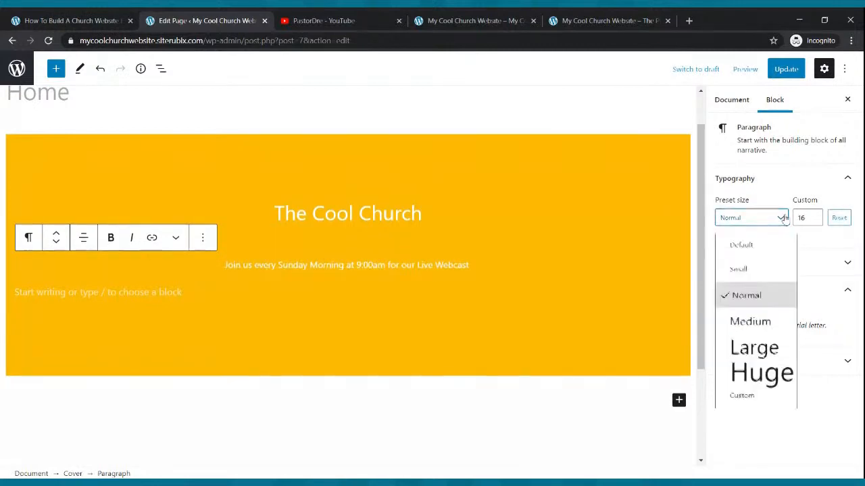
left_click(762, 319)
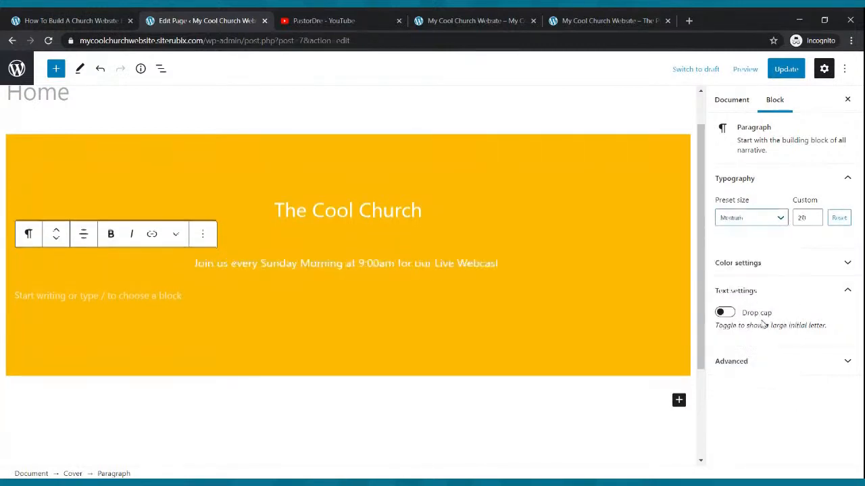
left_click(814, 215)
left_click(815, 215)
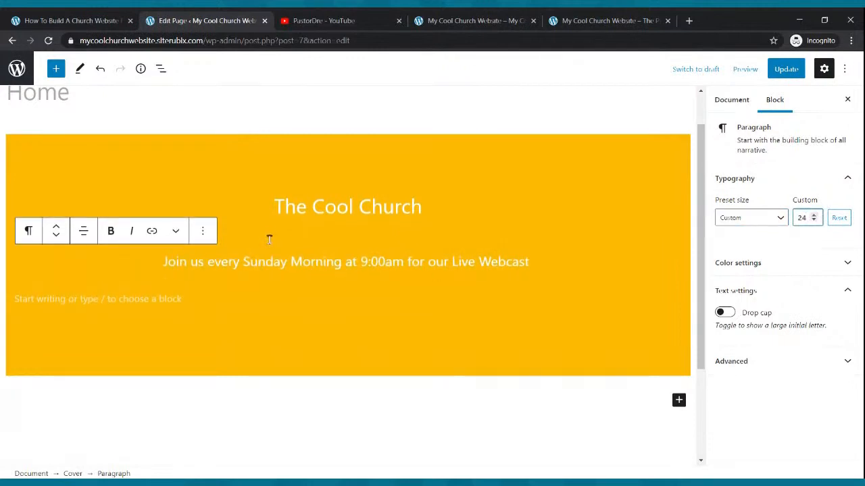
Add a Buttons block below the webcast line in the cover and label its button "Watch Now"
left_click(219, 302)
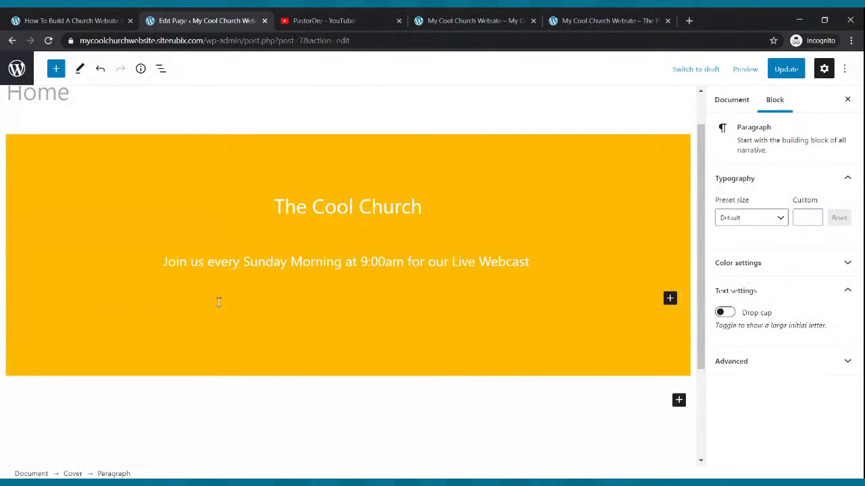
left_click(670, 298)
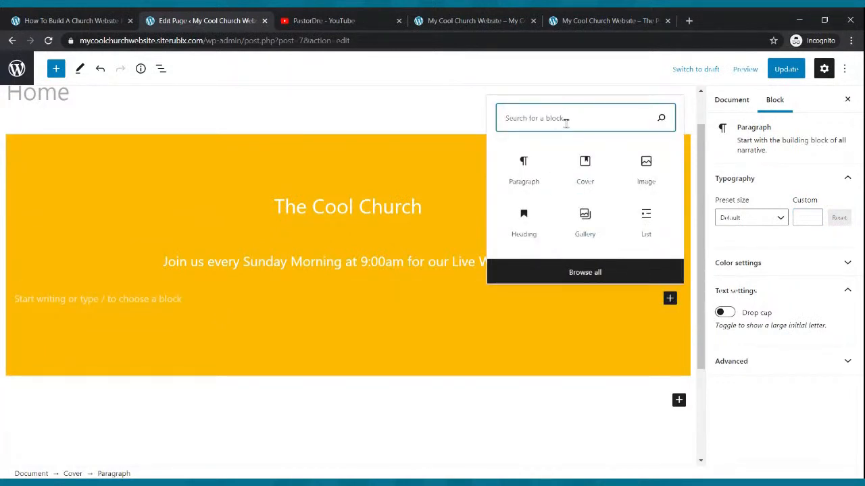
type("button")
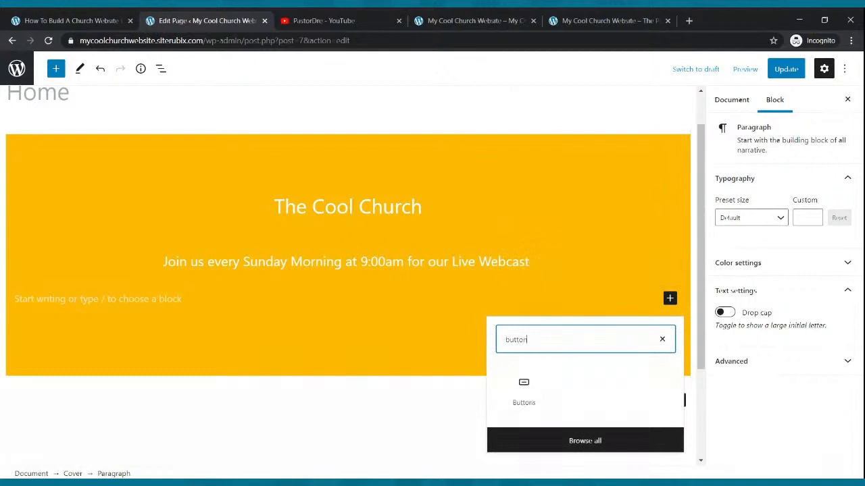
left_click(530, 394)
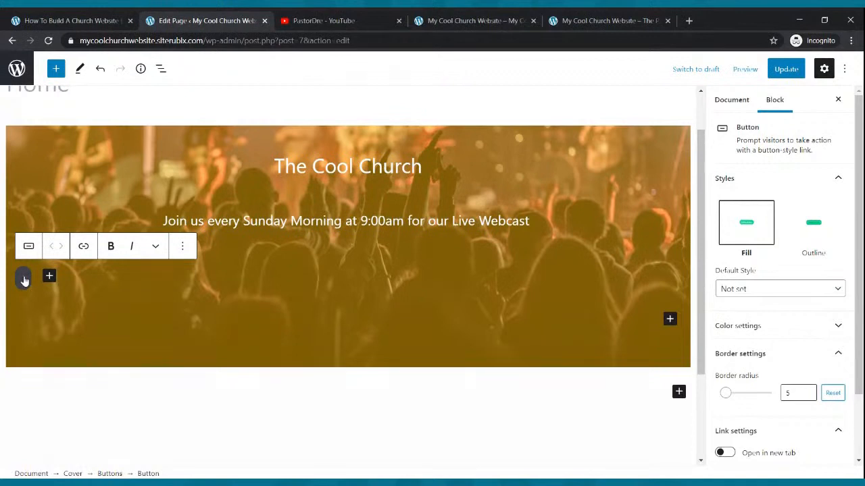
type("Watch Now")
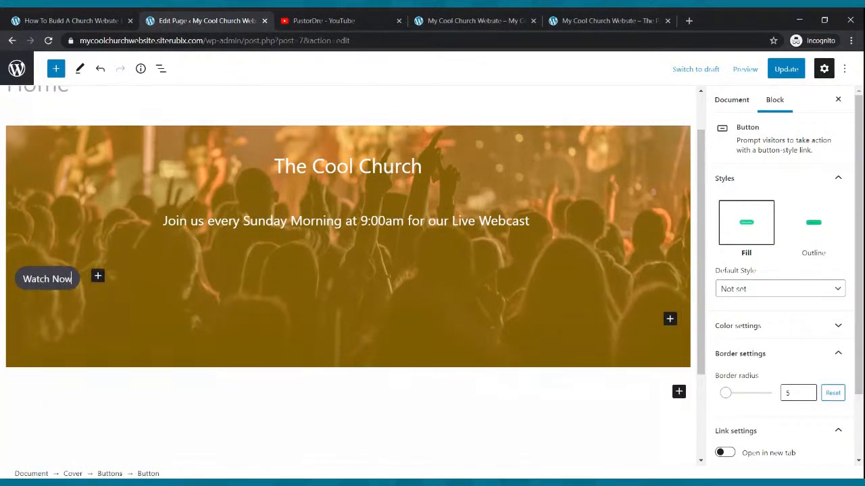
Center the Buttons block containing "Watch Now" within the cover
left_click(79, 288)
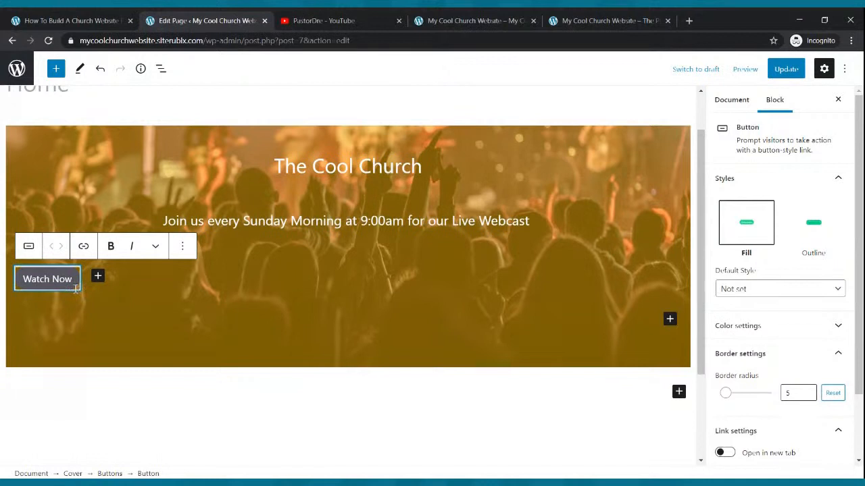
left_click(76, 300)
left_click(70, 286)
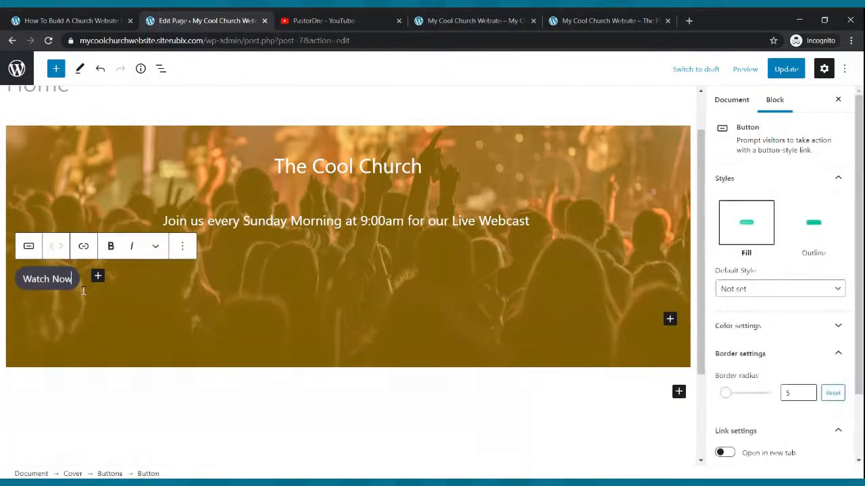
left_click(84, 290)
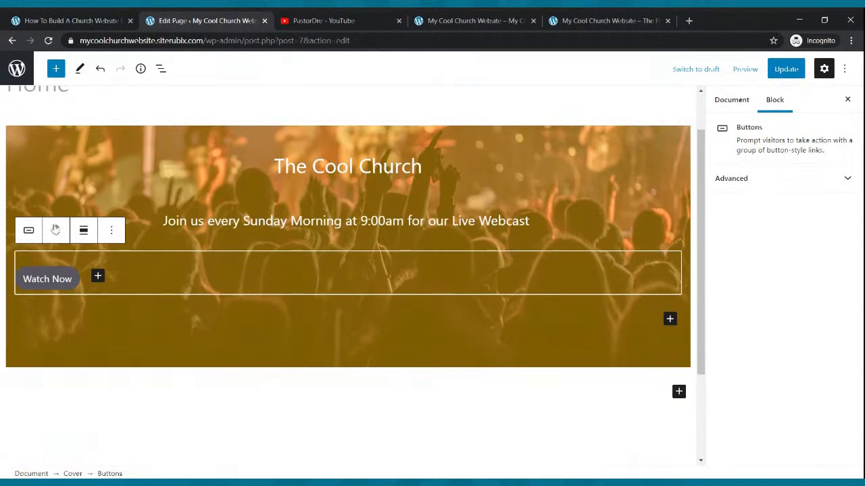
left_click(84, 231)
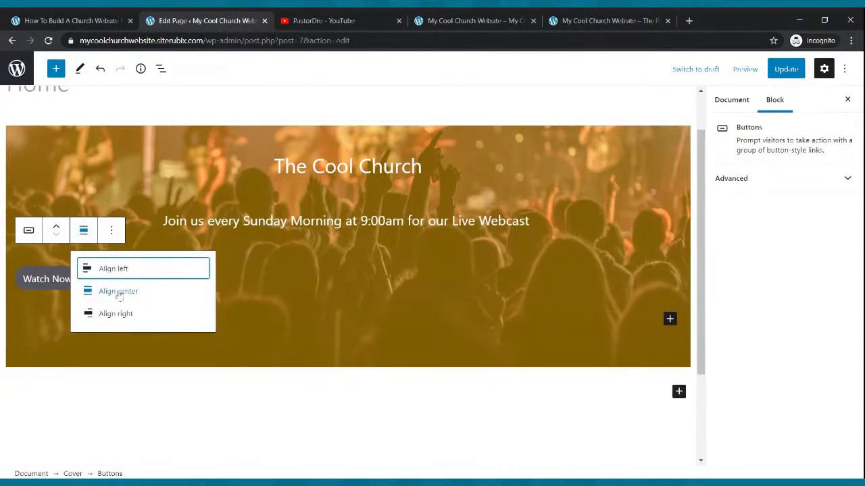
left_click(117, 292)
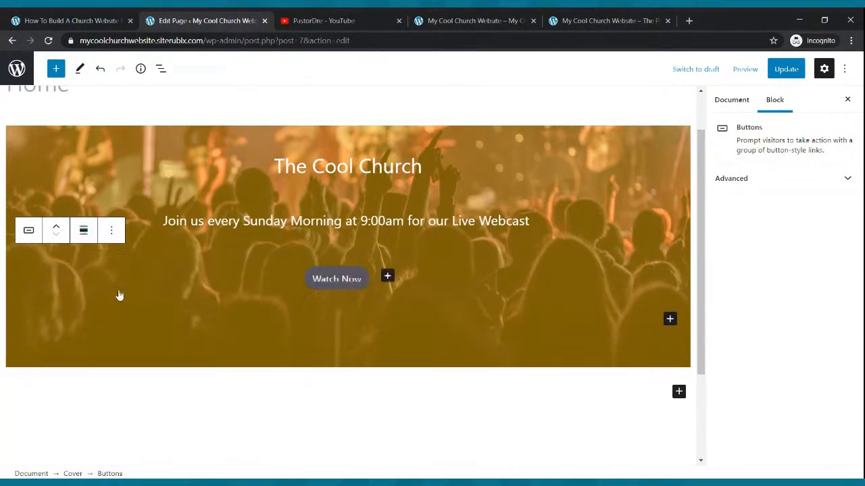
Set the Watch Now button's text color to white and its solid background color to the darker blue swatch
left_click(365, 283)
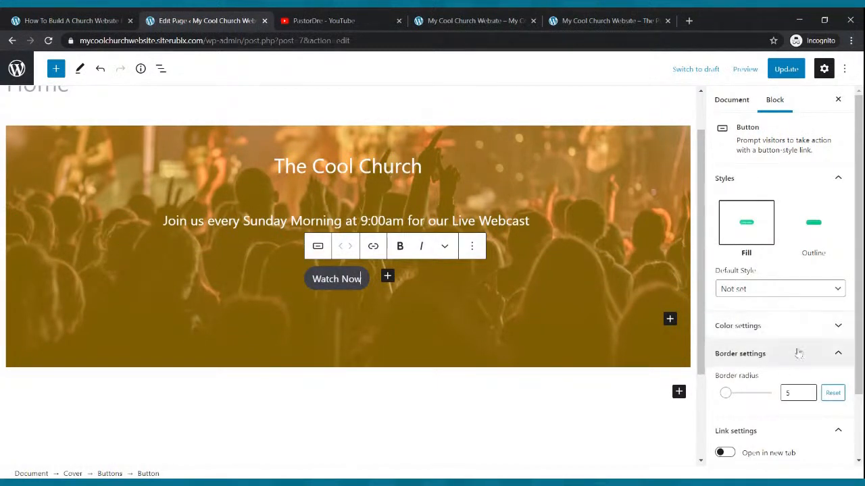
left_click(772, 327)
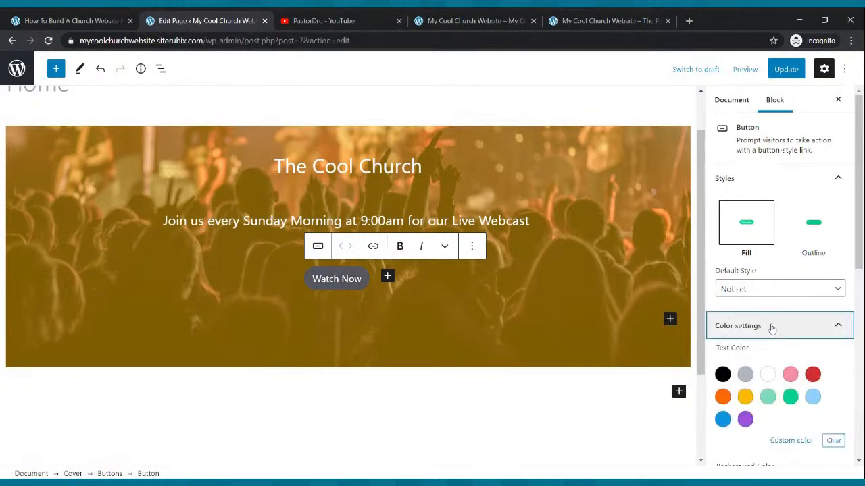
left_click(768, 374)
scroll(763, 358, "down", 3)
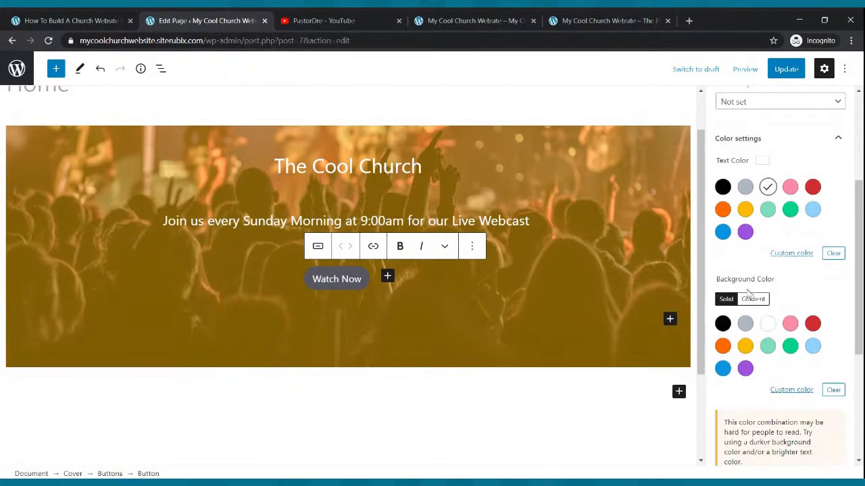
left_click(746, 345)
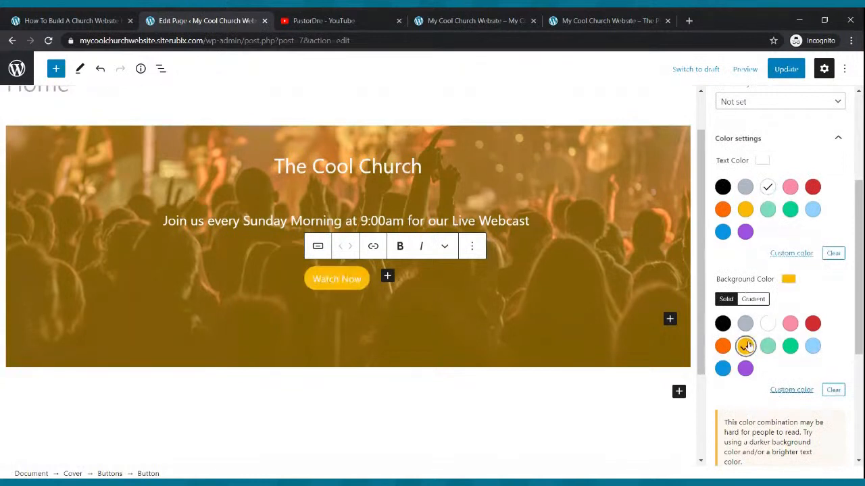
left_click(768, 346)
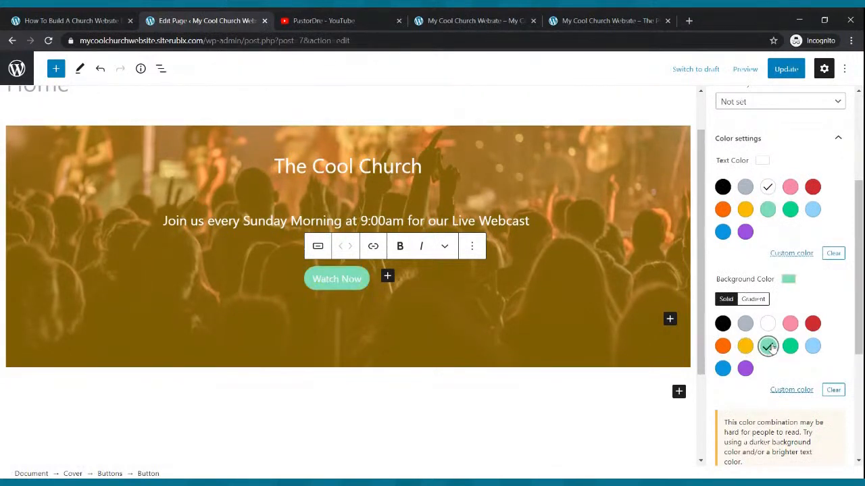
left_click(725, 368)
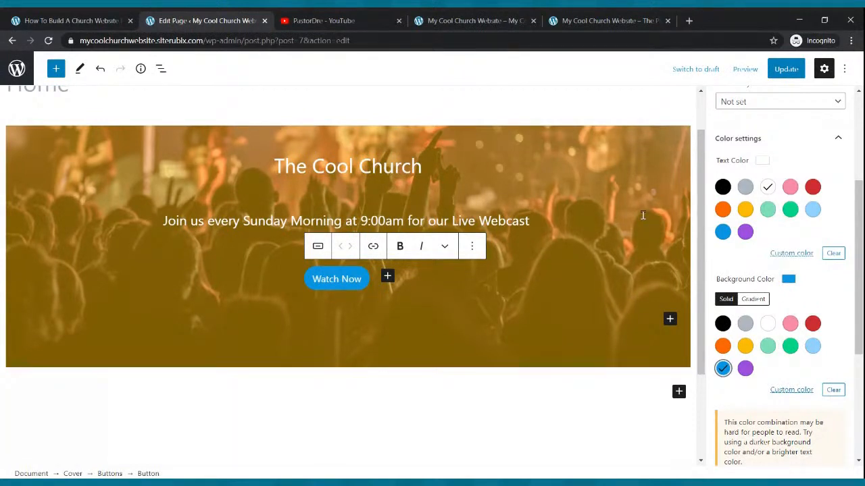
Update the Home page and reload the live site to view the banner with its recolored button
left_click(783, 71)
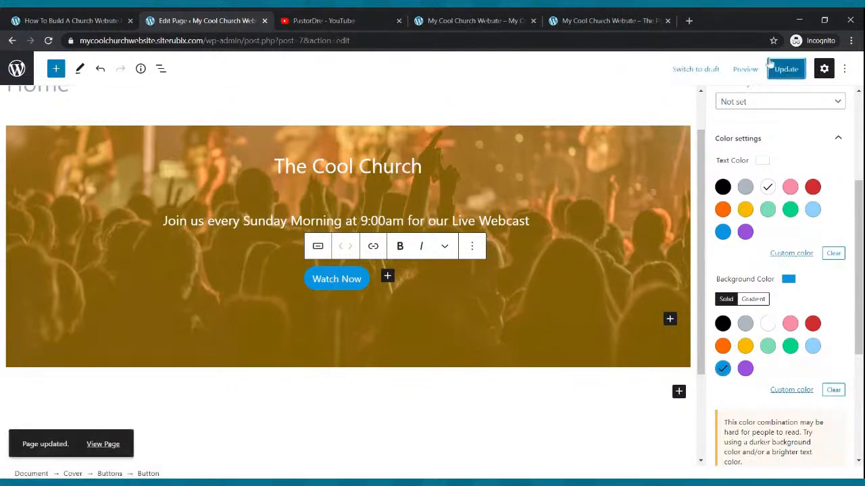
left_click(432, 16)
left_click(48, 40)
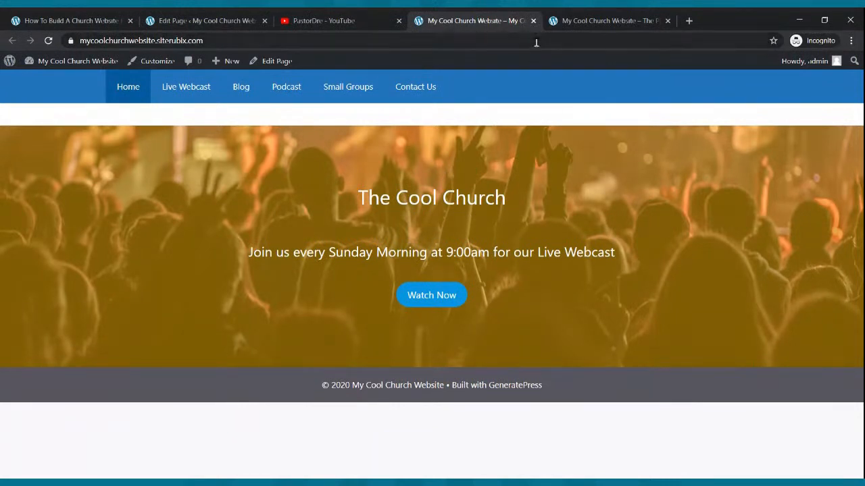
Compare the live Home page banner with the finished example church site and examine the section below its banner
left_click(561, 21)
scroll(537, 227, "down", 2)
scroll(537, 227, "down", 8)
scroll(537, 227, "up", 12)
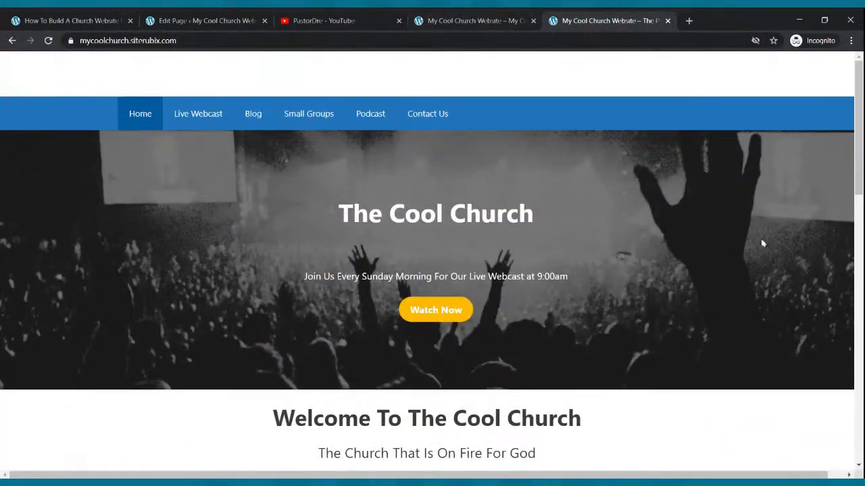
left_click(481, 17)
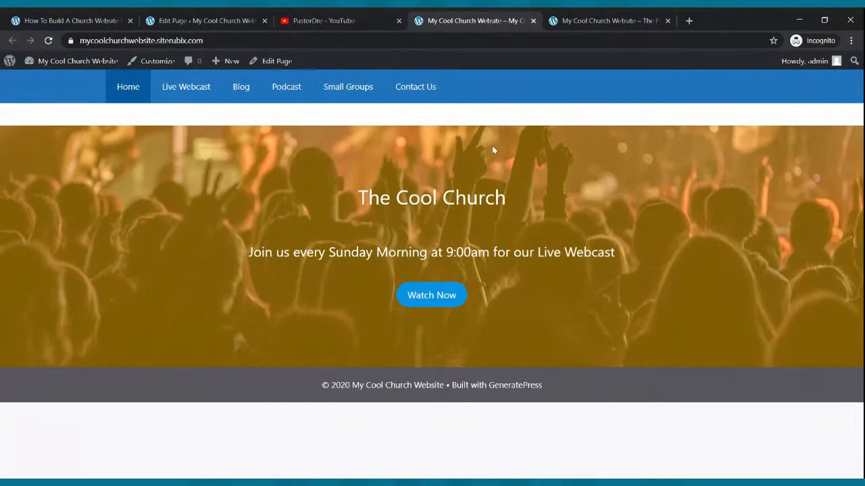
left_click(574, 18)
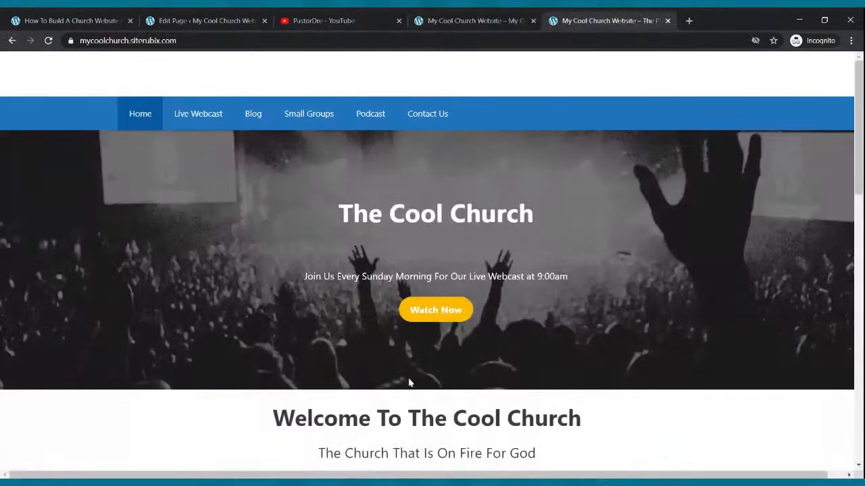
scroll(409, 383, "down", 1)
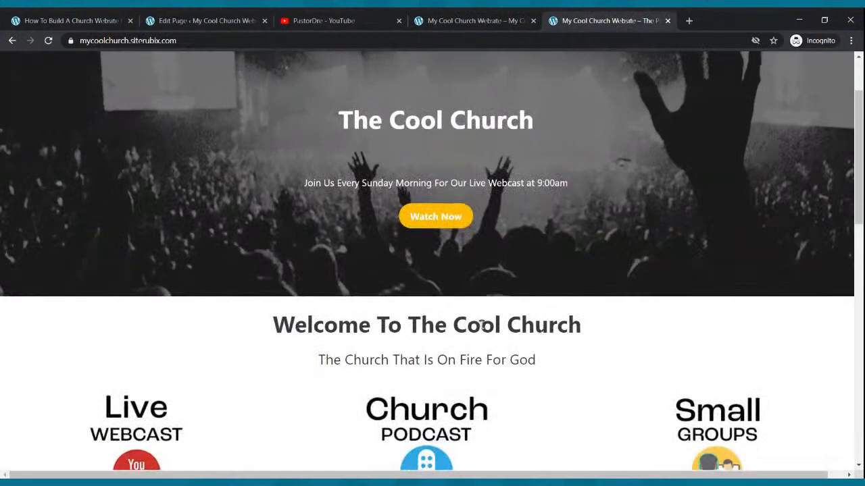
Make the cover title "The Cool Church" bold in the Home page editor
left_click(206, 21)
scroll(324, 236, "up", 1)
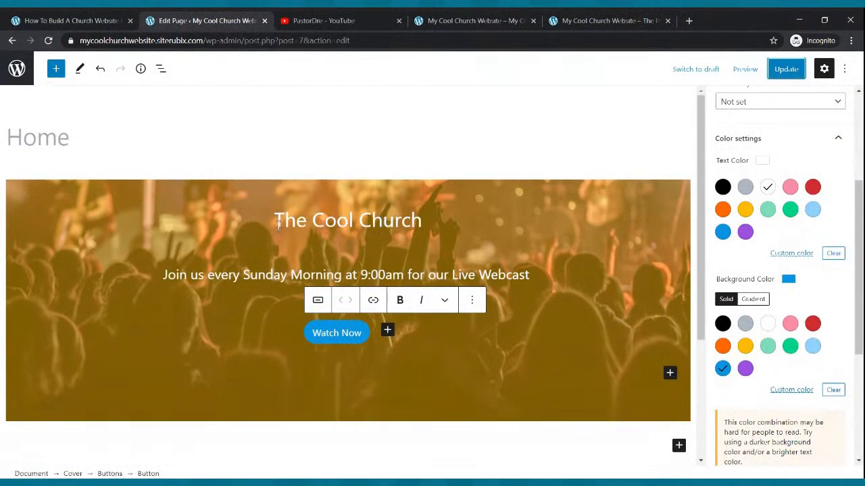
left_click_drag(275, 216, 422, 220)
left_click(111, 184)
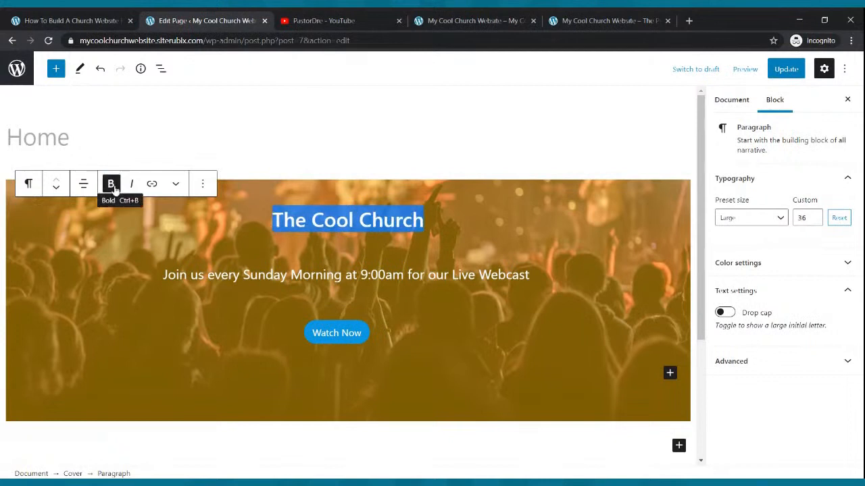
Save the Home page with the bold title and refresh the live site to check it
left_click(780, 70)
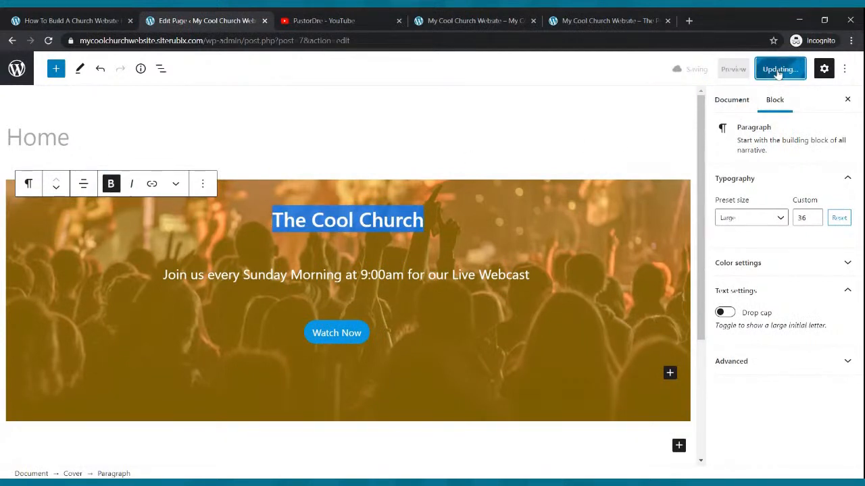
left_click(466, 21)
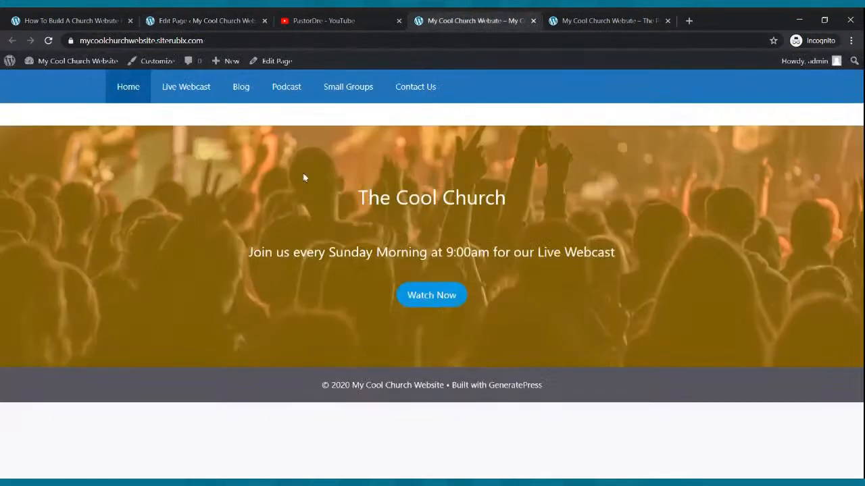
left_click(48, 41)
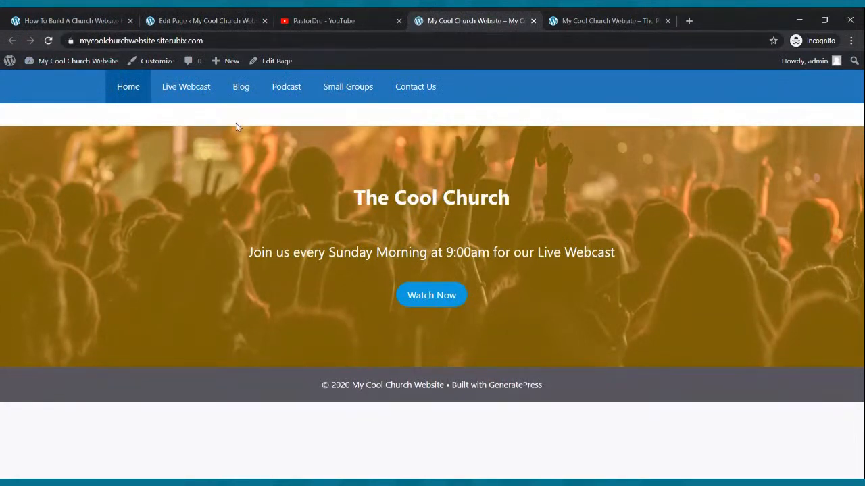
Add a Paragraph block below the cover on the Home page
left_click(215, 19)
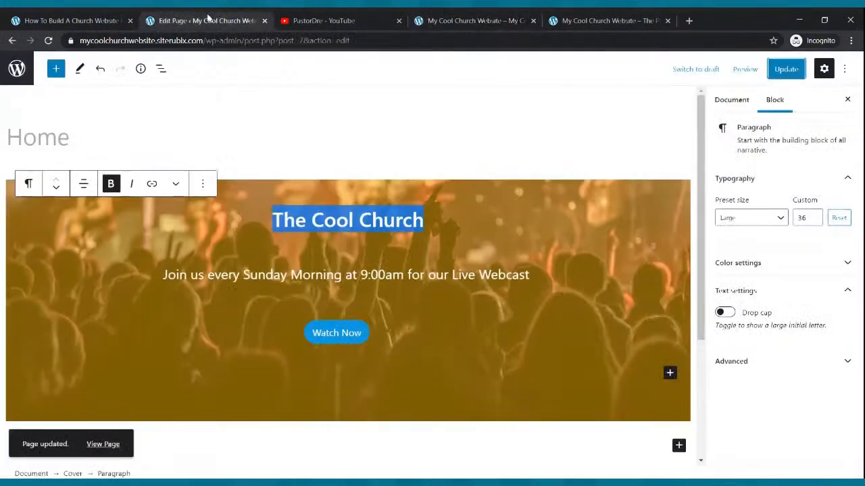
left_click(380, 453)
scroll(374, 379, "down", 2)
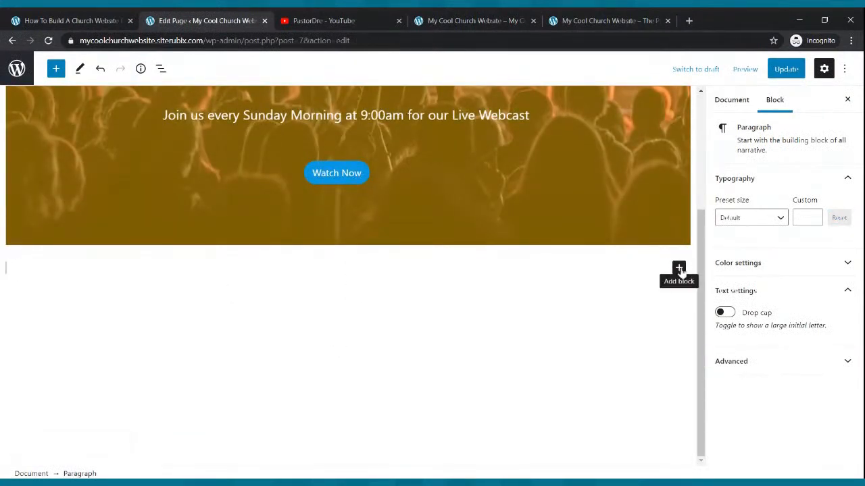
left_click(679, 269)
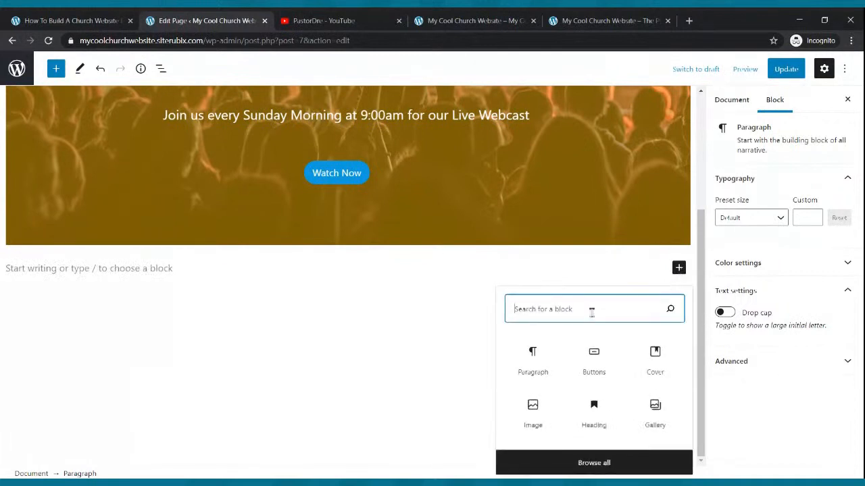
type("p")
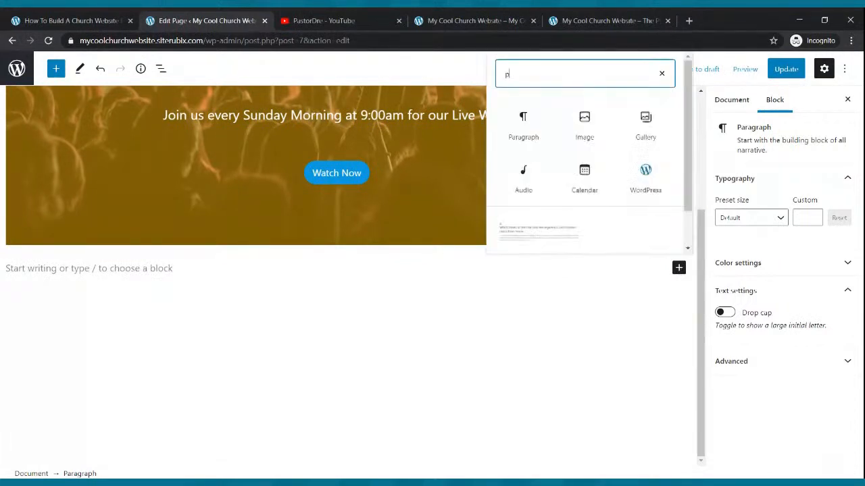
type("aragraph")
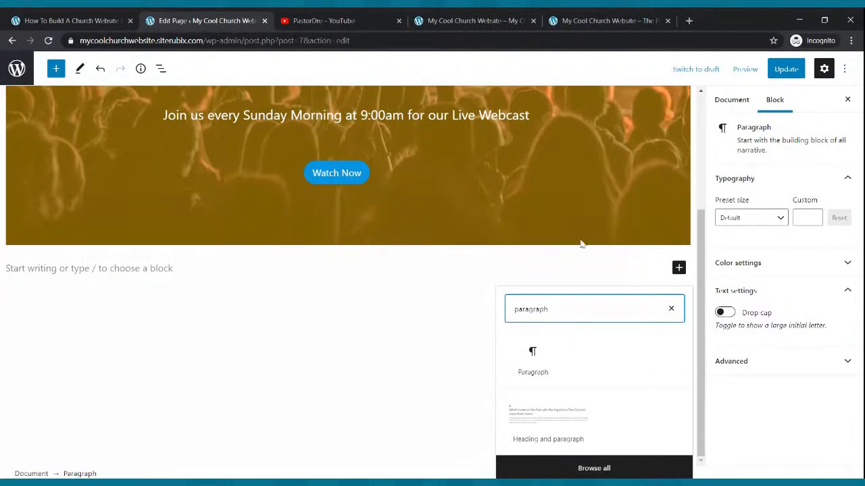
left_click(532, 353)
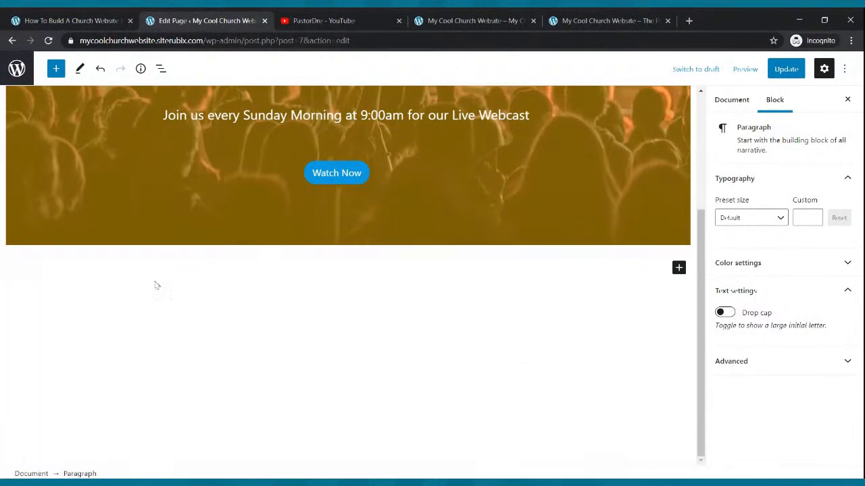
Check the example site's welcome heading and write "Welcome To The Cool Church" in the paragraph below the cover
left_click(581, 20)
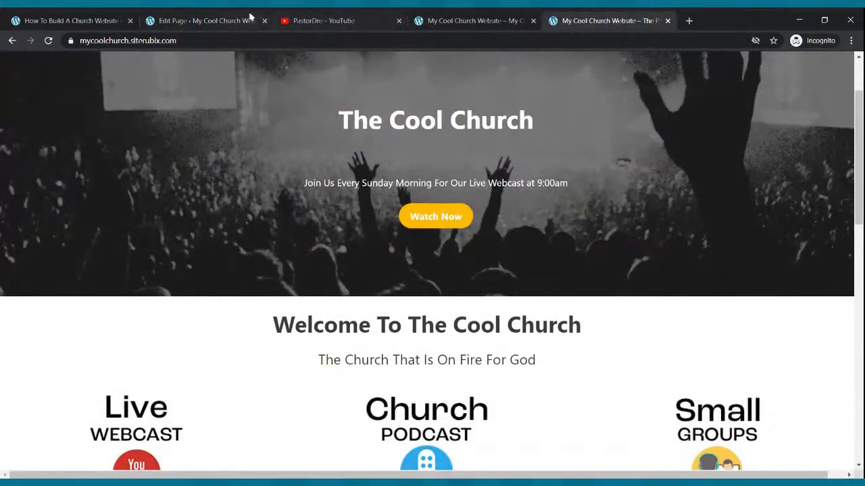
left_click(203, 20)
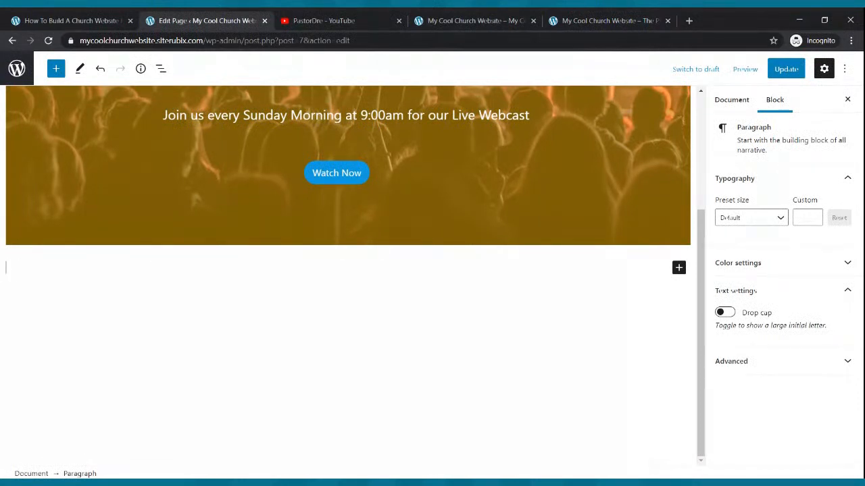
type("Welcome To ")
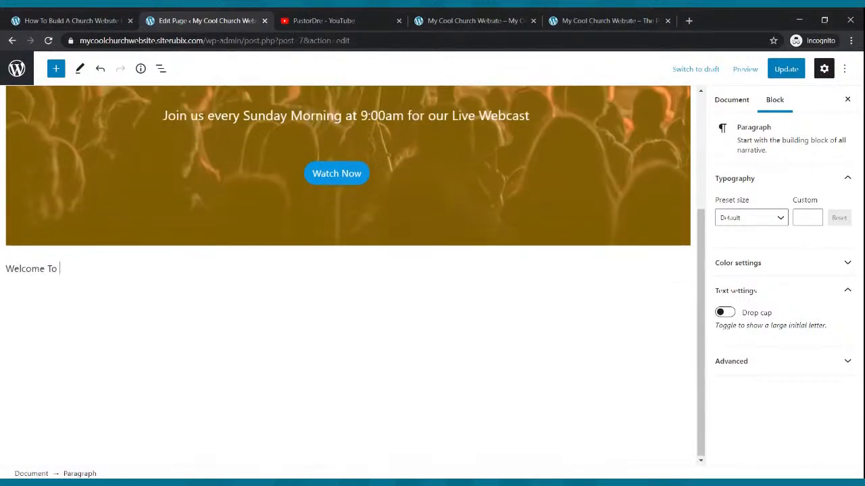
type("The Cool Church")
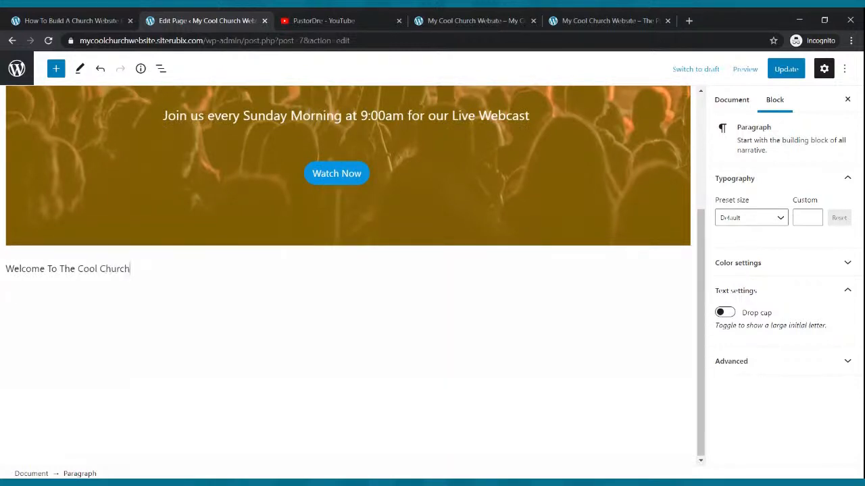
Make the "Welcome To The Cool Church" line bold and center it
left_click_drag(129, 269, 8, 282)
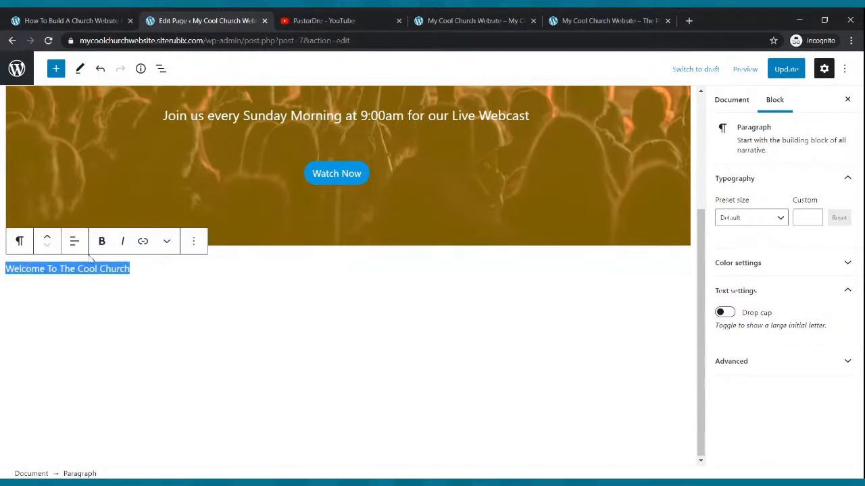
left_click(103, 242)
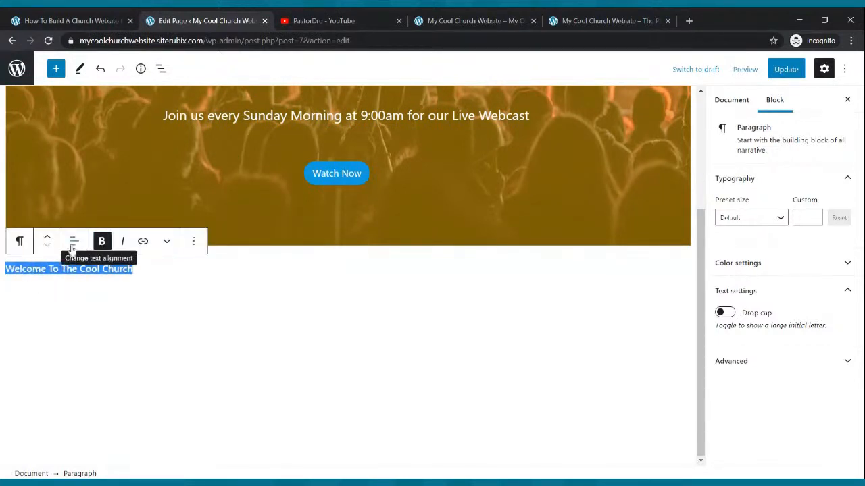
left_click(74, 243)
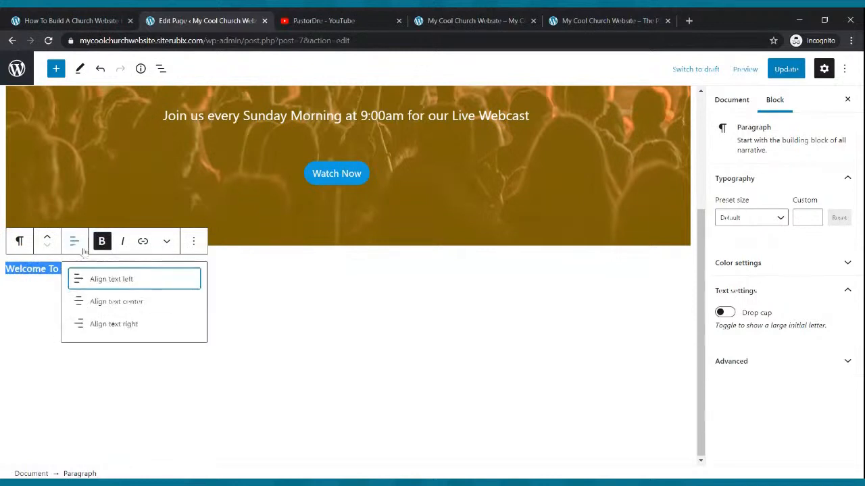
left_click(96, 306)
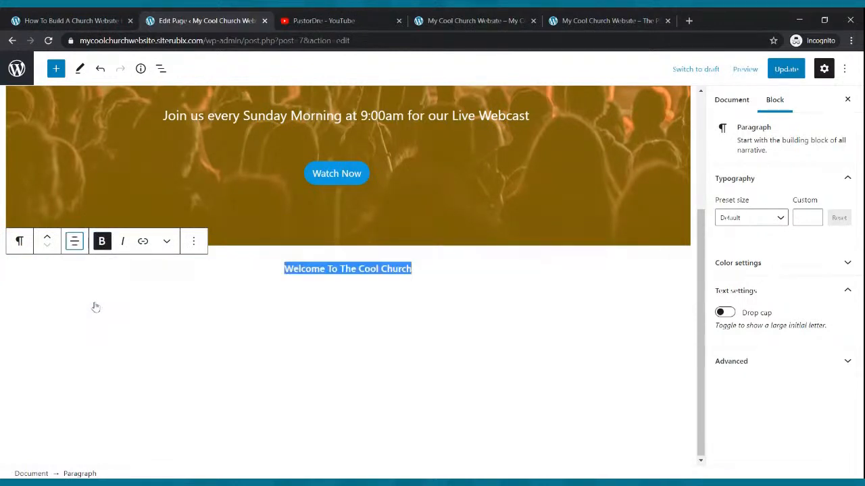
Set the preset text size of the "Welcome To The Cool Church" paragraph to Large
left_click(780, 223)
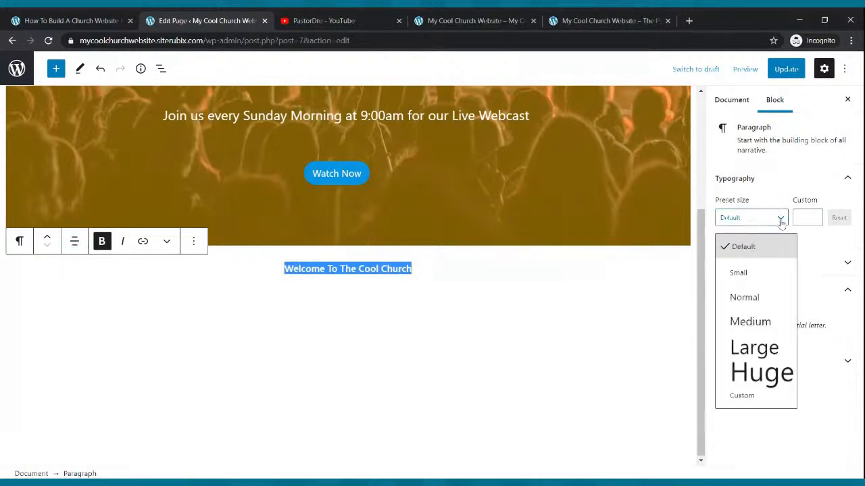
left_click(767, 327)
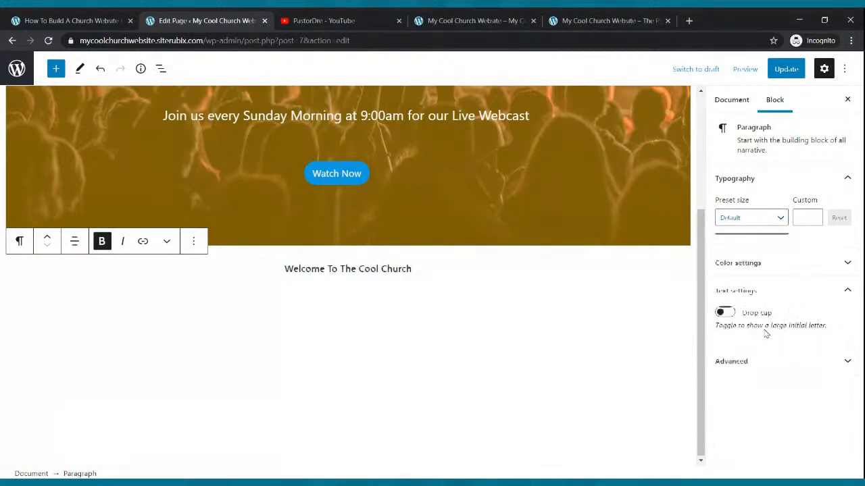
left_click(782, 218)
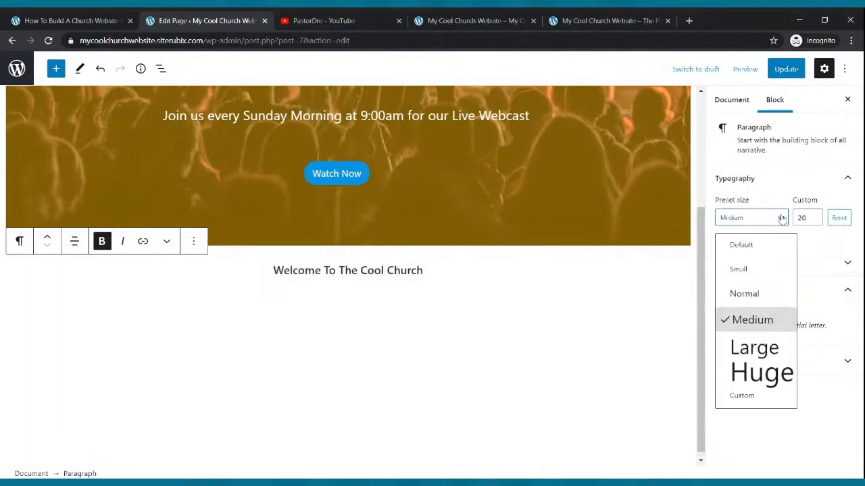
left_click(751, 349)
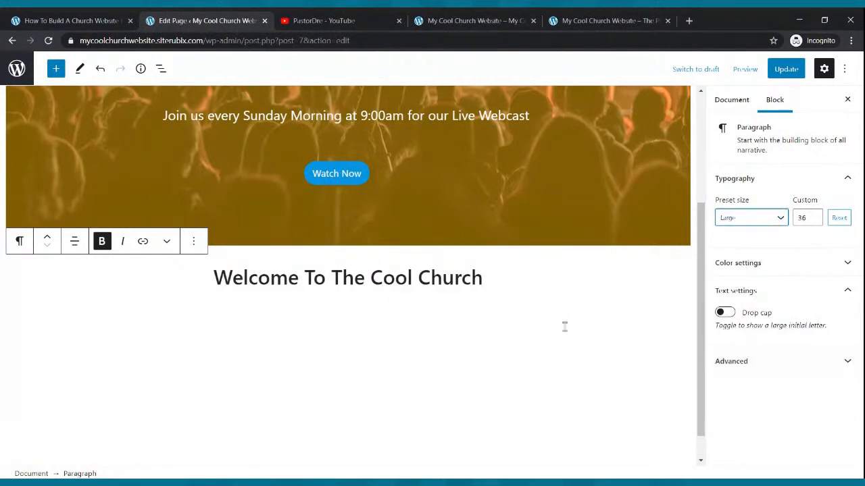
Update the Home page, reload the live site to view the welcome heading, and compare it with the example site
left_click(499, 305)
left_click(786, 70)
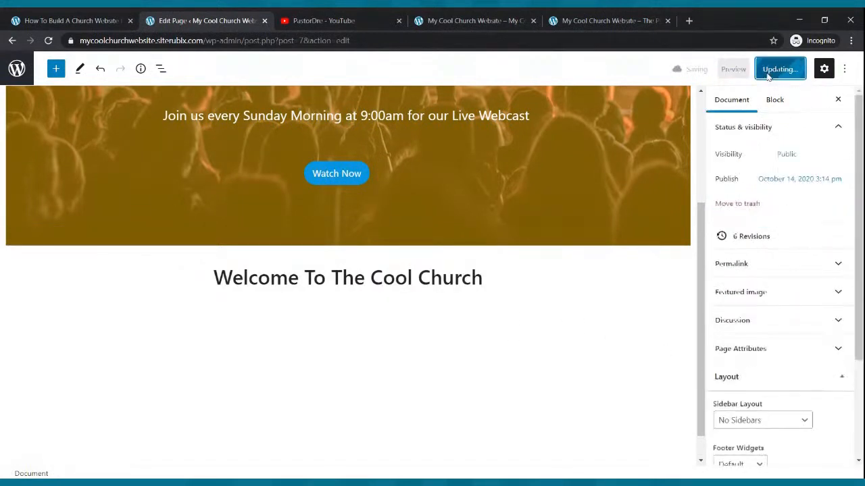
left_click(433, 19)
left_click(49, 41)
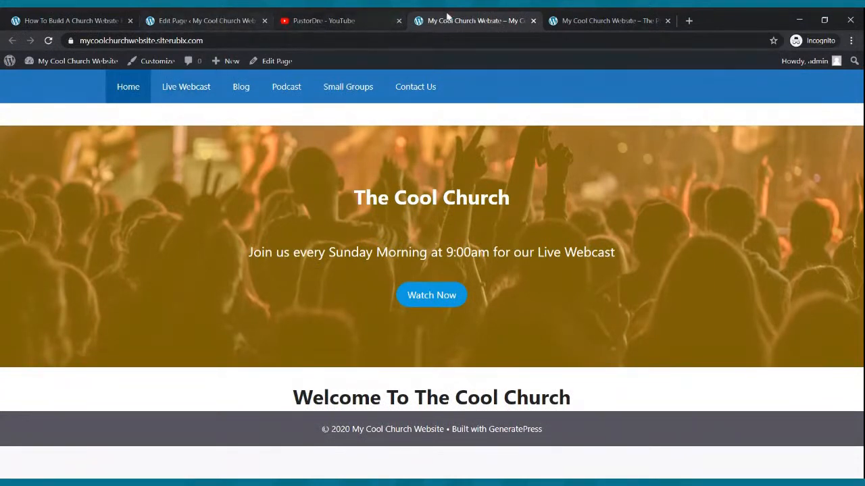
left_click(567, 20)
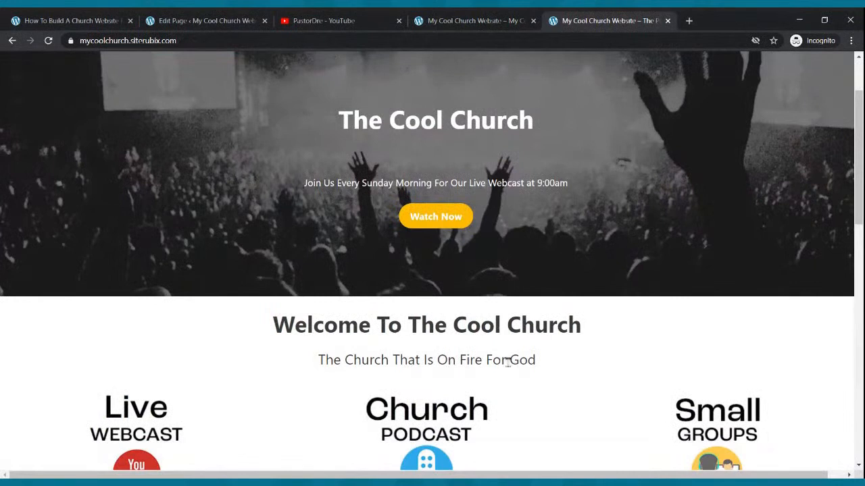
In the Home page editor, add a paragraph below the welcome heading reading "The Church That Is On The Move For God"
left_click(237, 19)
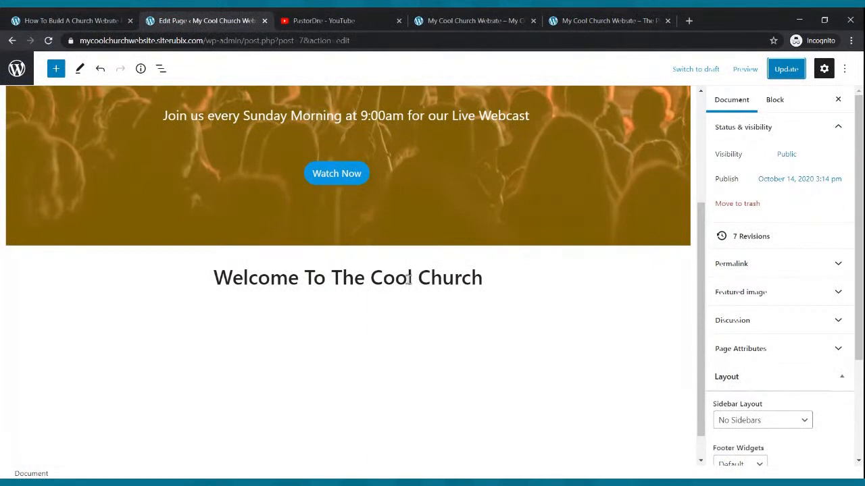
left_click(499, 278)
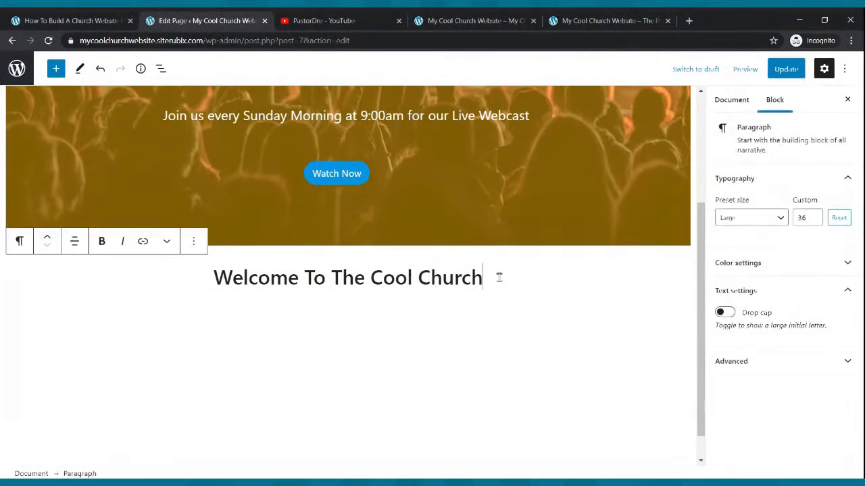
key("Return")
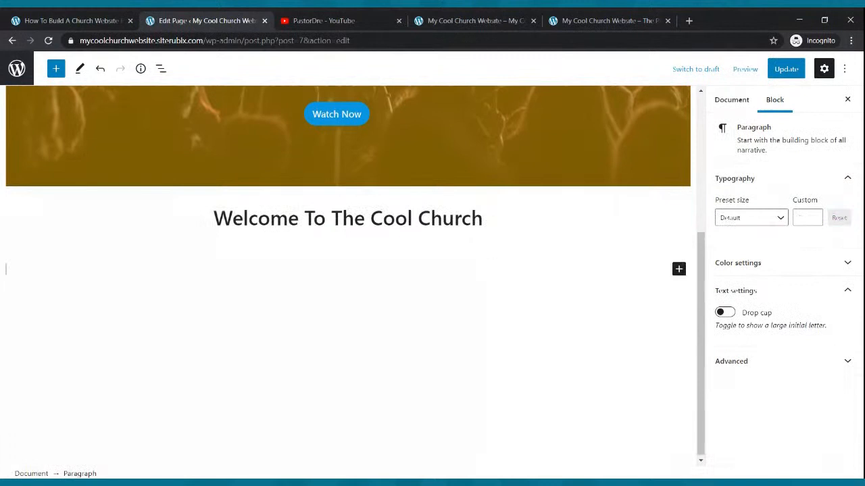
type("The Church That Is On The")
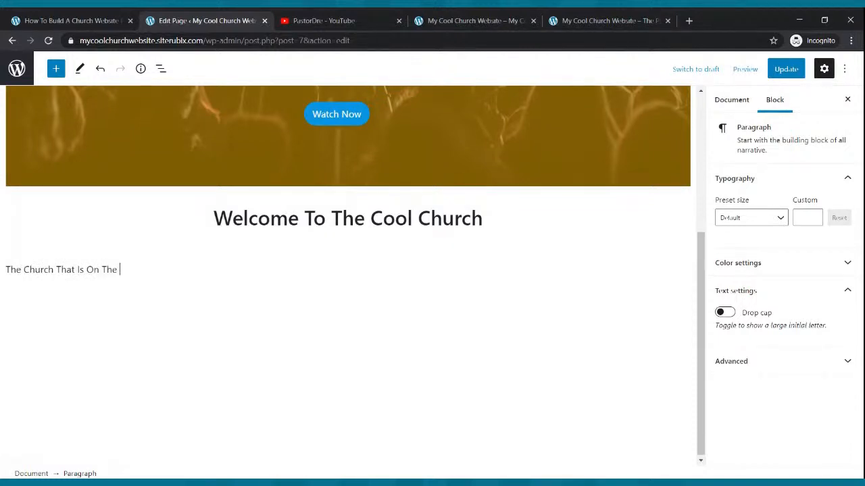
type(" Move For God")
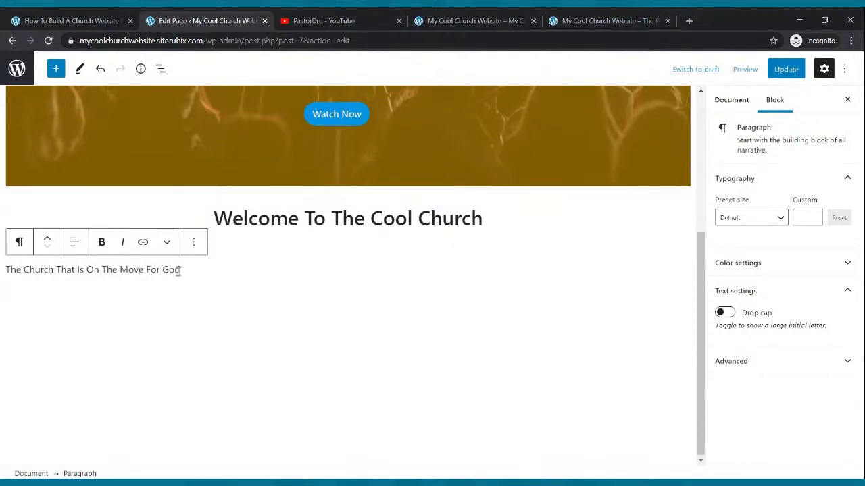
Center the "The Church That Is On The Move For God" line
left_click_drag(198, 269, 4, 270)
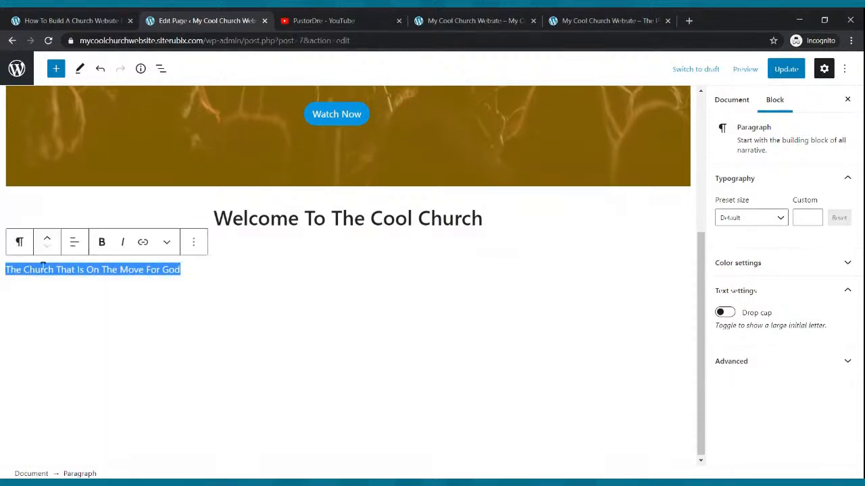
left_click(75, 243)
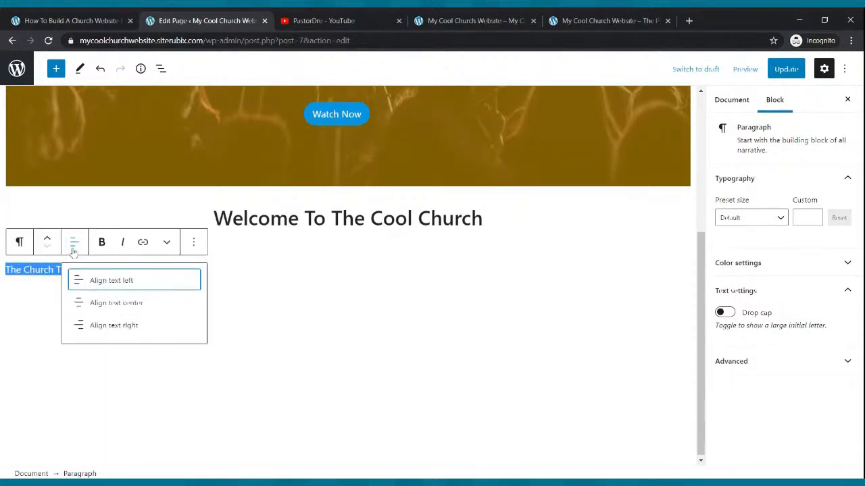
left_click(132, 306)
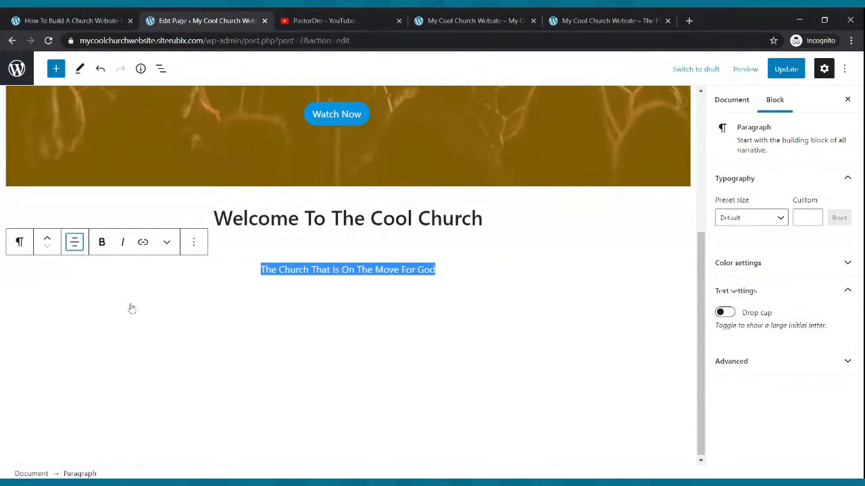
Try the Large and Medium presets on the tagline paragraph, and set its custom text size to 24
left_click(784, 220)
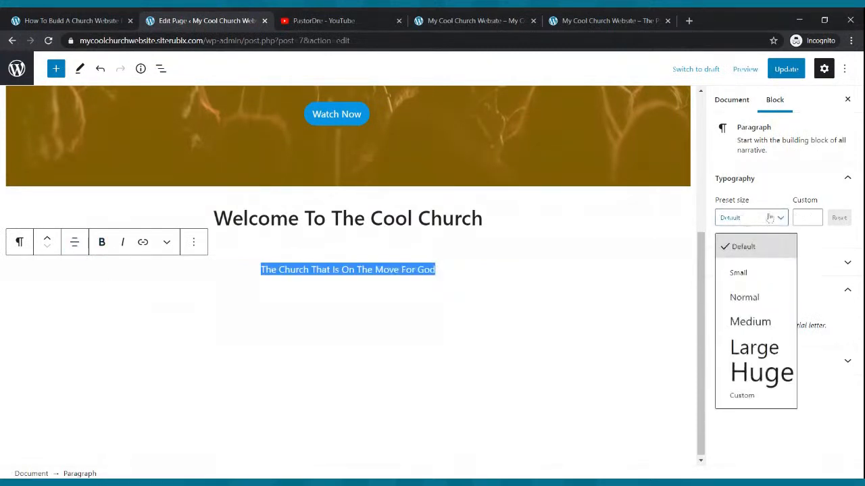
left_click(757, 349)
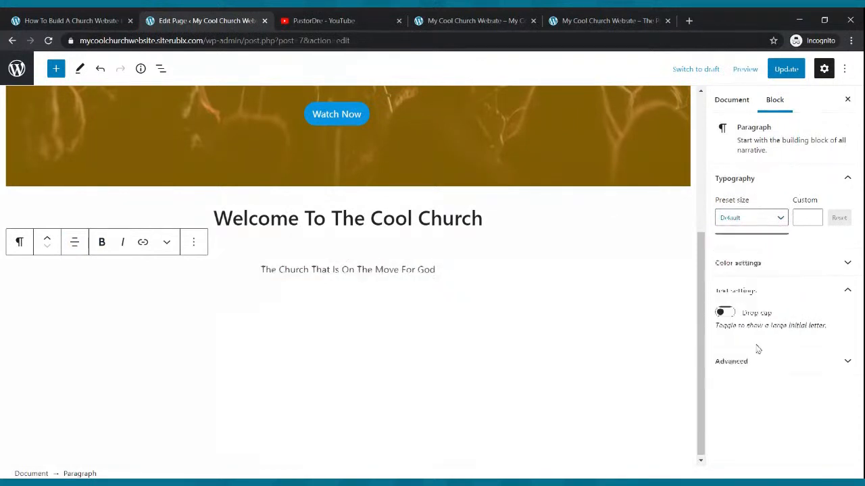
left_click(780, 222)
left_click(750, 318)
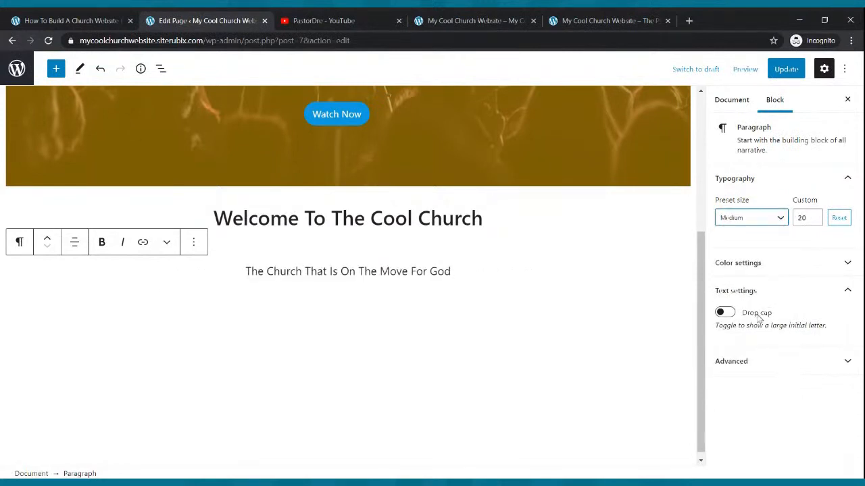
left_click(814, 217)
left_click(815, 216)
left_click(815, 217)
left_click(815, 216)
left_click(815, 216)
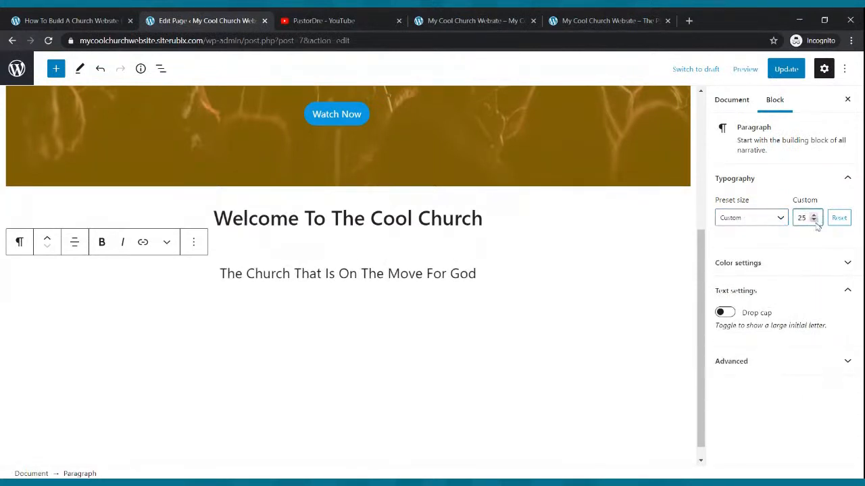
left_click(815, 220)
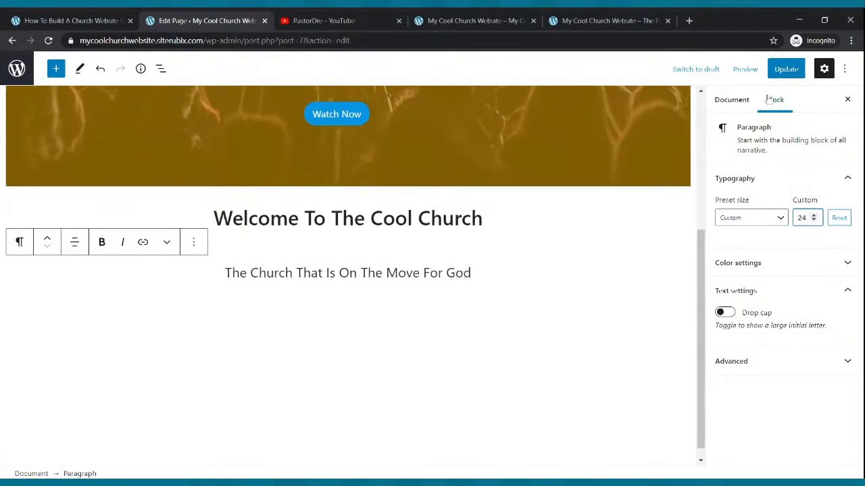
Save the tagline changes, reload the live site, and compare its layout and navigation order with the example site
left_click(787, 71)
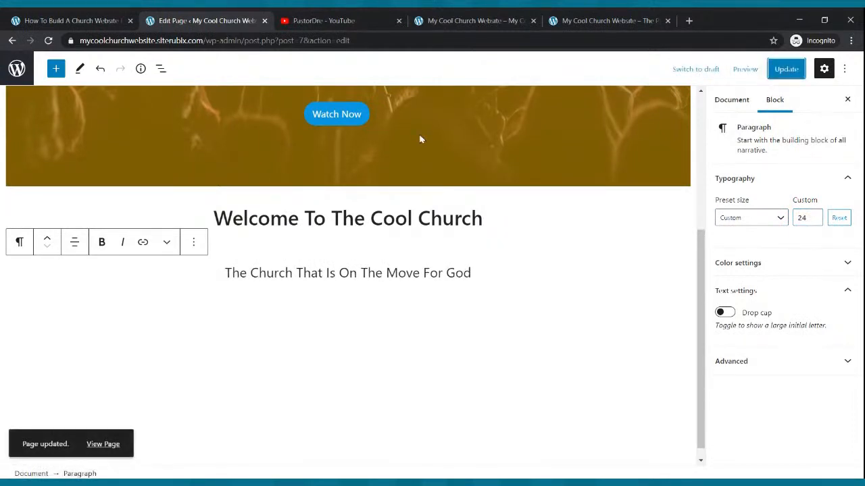
left_click(477, 20)
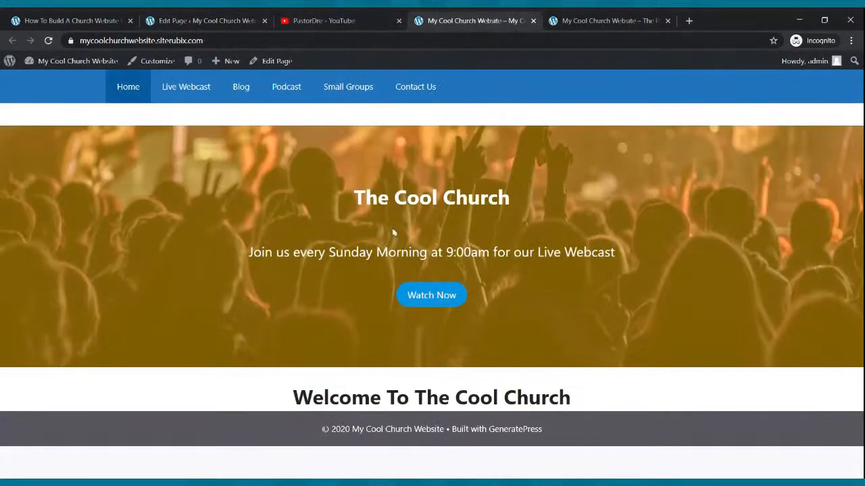
left_click(48, 41)
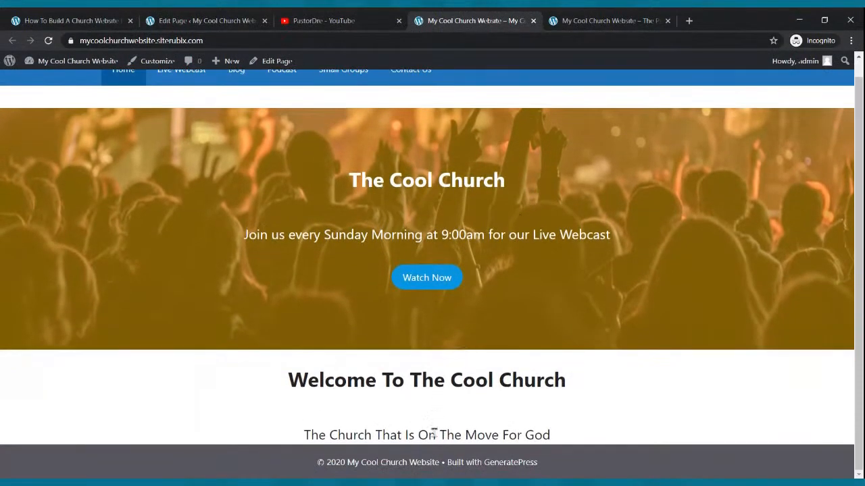
left_click(582, 16)
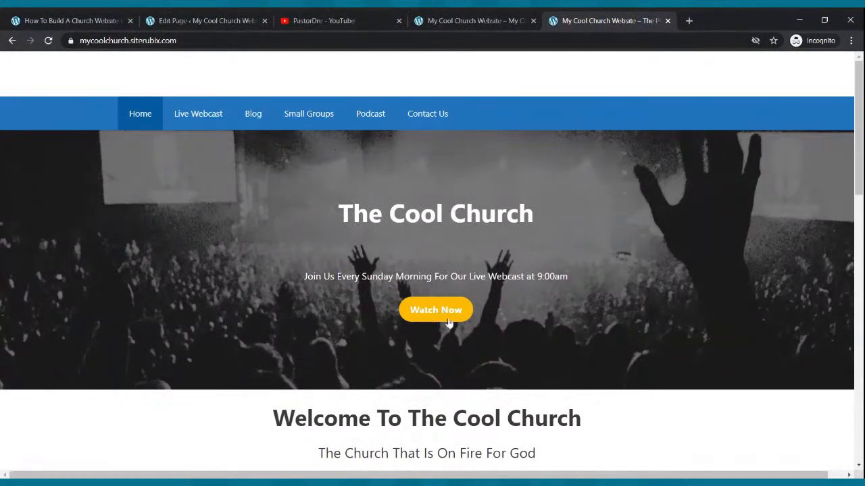
scroll(496, 399, "down", 1)
scroll(534, 368, "up", 1)
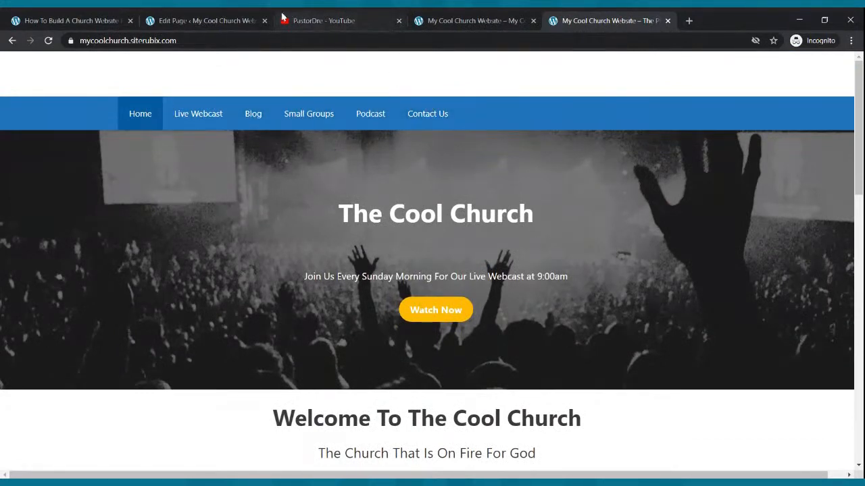
left_click(443, 20)
scroll(404, 122, "up", 1)
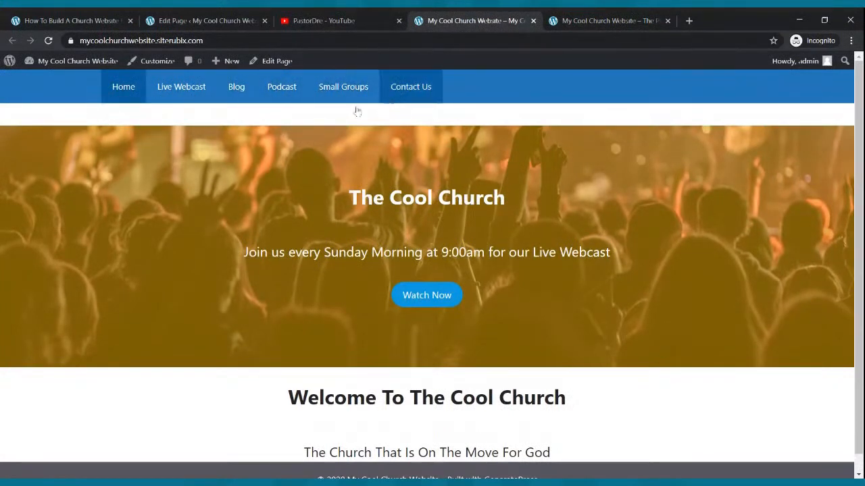
Leave the page editor and open the WordPress Menus settings to show the default menu structure
left_click(223, 21)
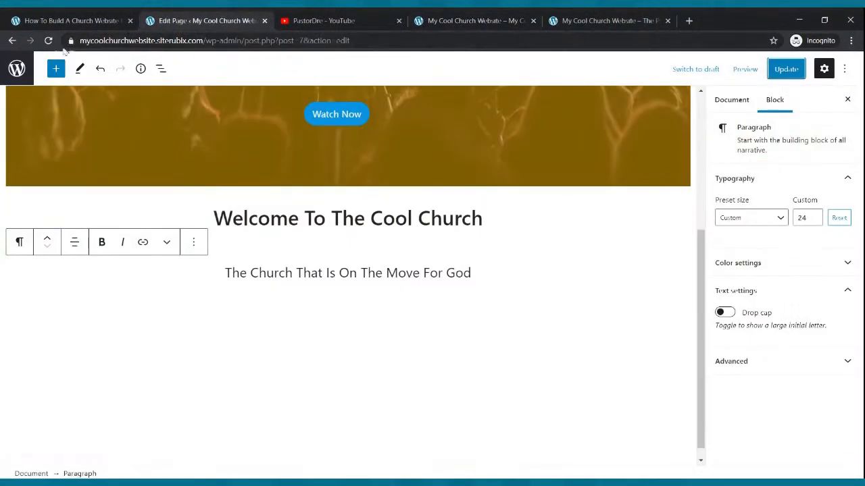
left_click(13, 41)
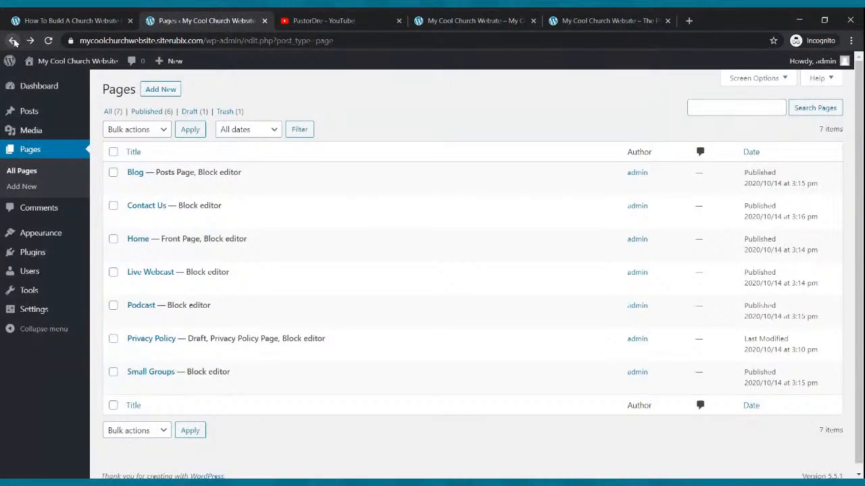
left_click(30, 234)
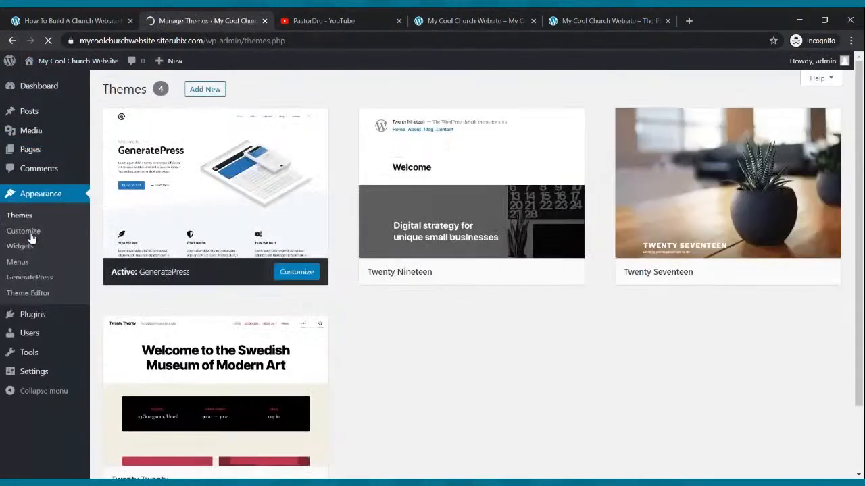
left_click(20, 263)
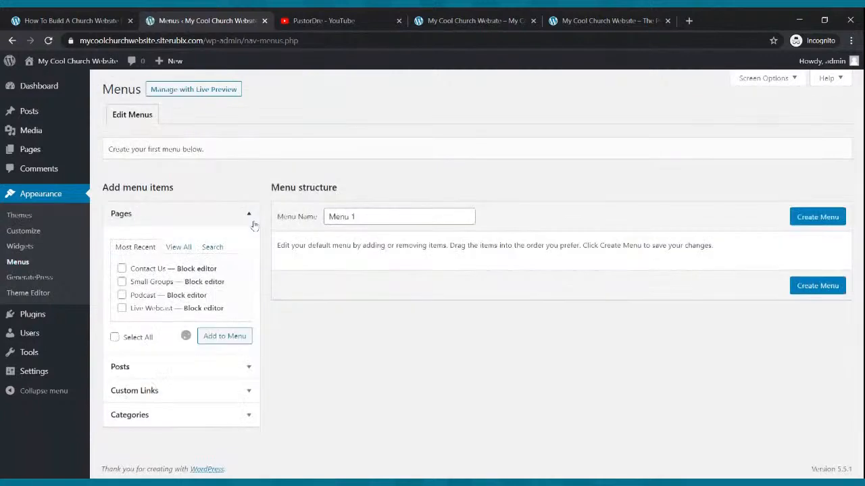
scroll(367, 268, "down", 2)
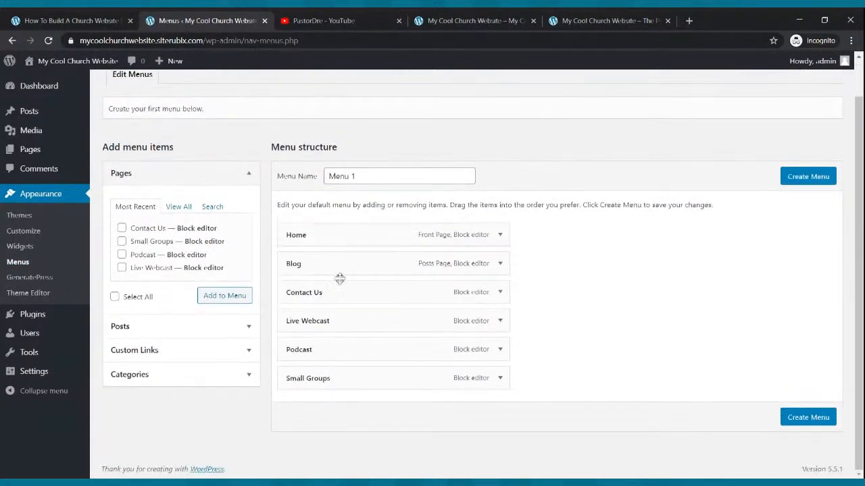
Order the menu items as Home, Live Webcast, Blog, Small Groups, Podcast, Contact Us, all top-level, and create the menu as Menu 1
left_click_drag(342, 329, 332, 289)
left_click_drag(332, 352, 331, 324)
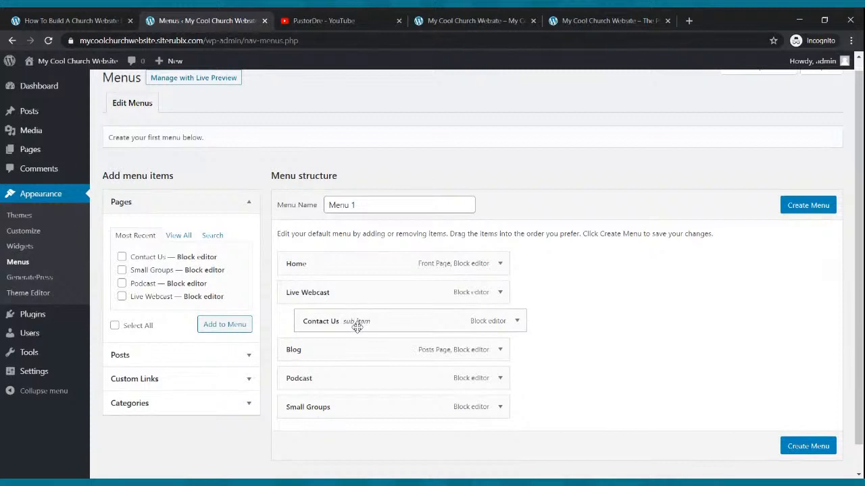
left_click_drag(371, 323, 353, 323)
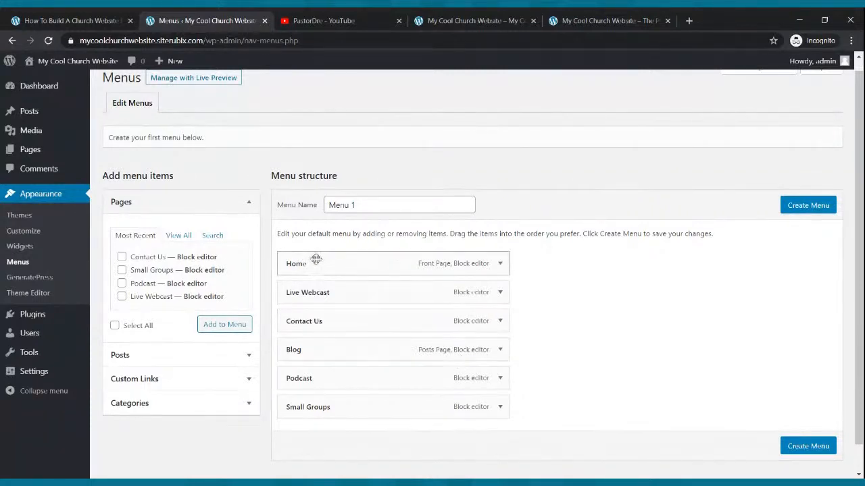
left_click_drag(314, 350, 298, 320)
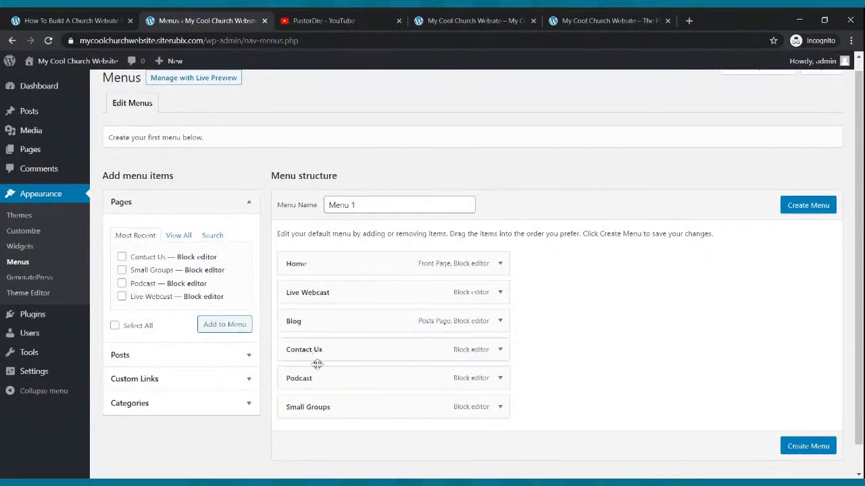
left_click_drag(313, 377, 302, 349)
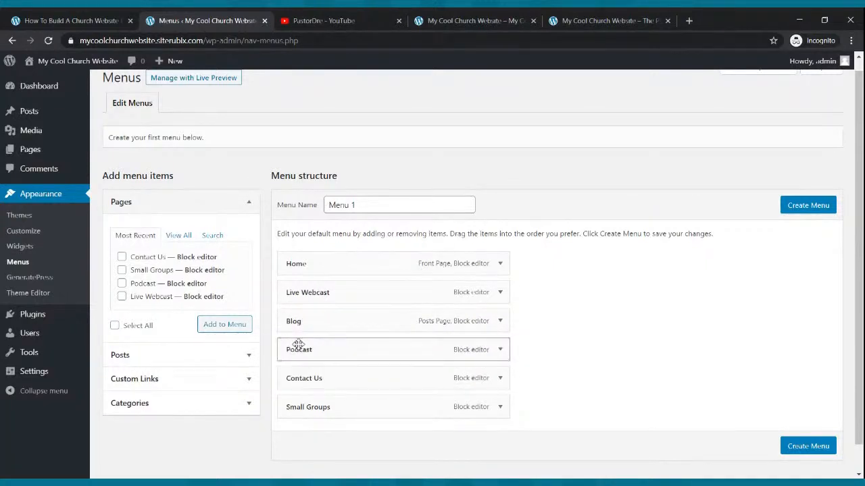
left_click_drag(338, 410, 331, 352)
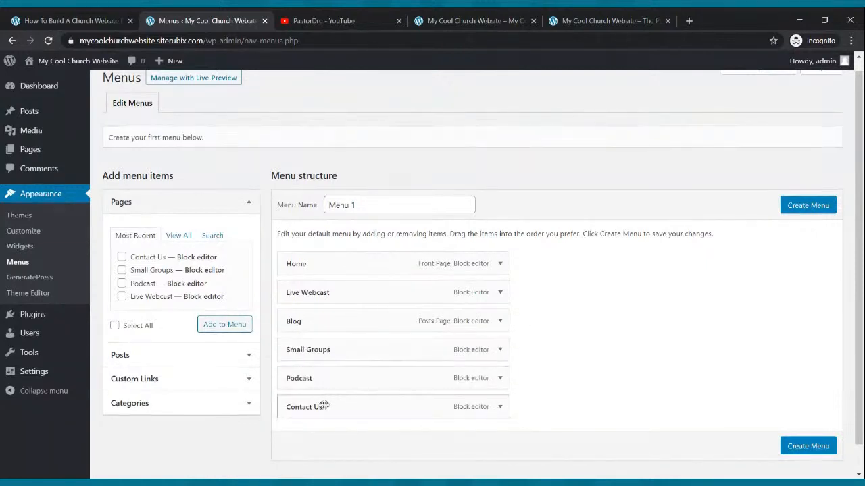
left_click(809, 208)
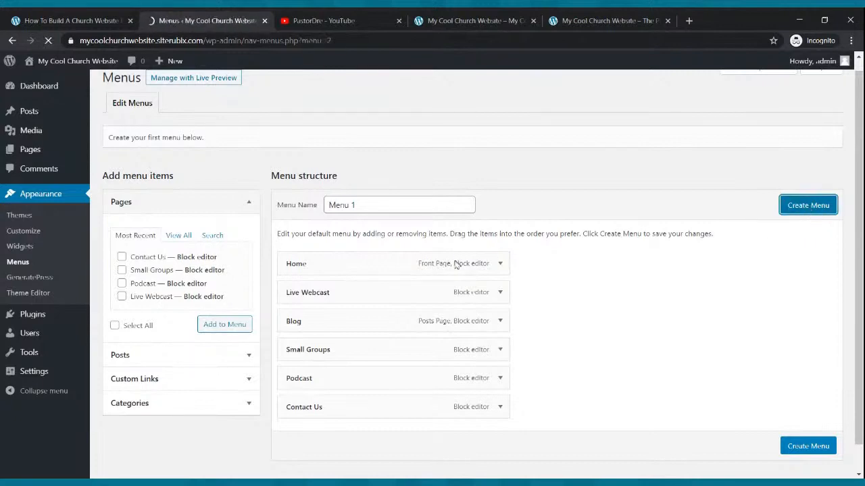
Assign Menu 1 to the Primary Menu display location and save the menu
scroll(364, 321, "down", 1)
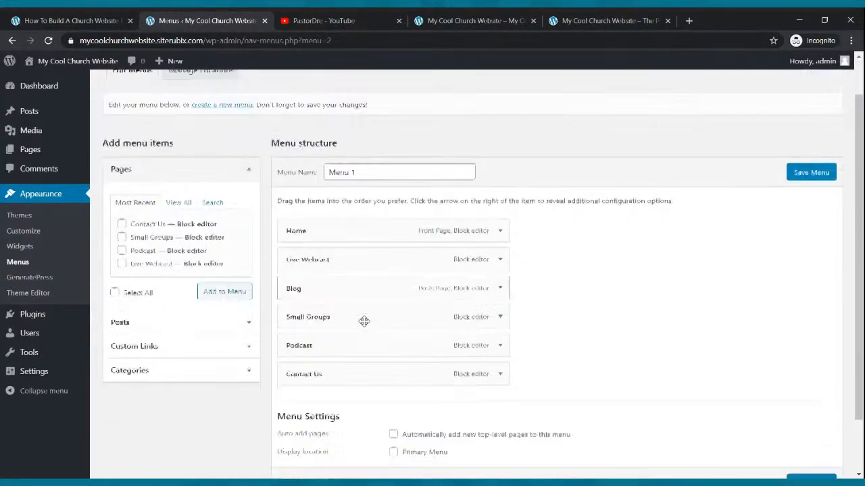
scroll(364, 321, "down", 1)
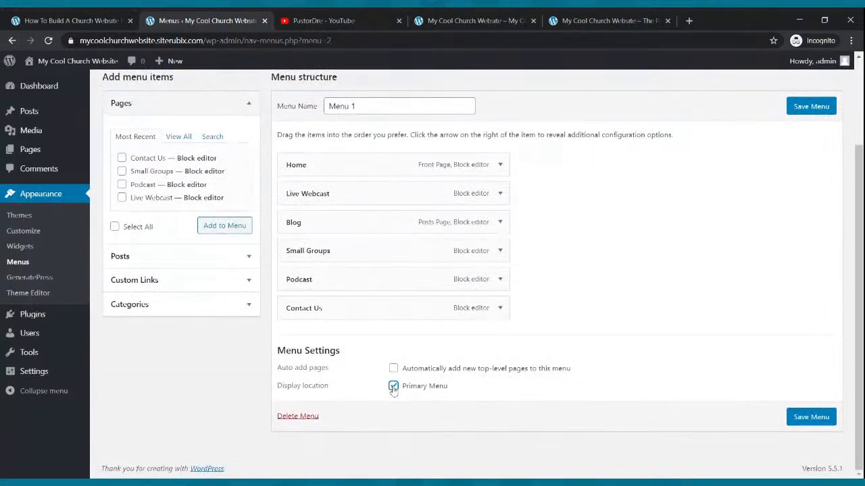
left_click(811, 418)
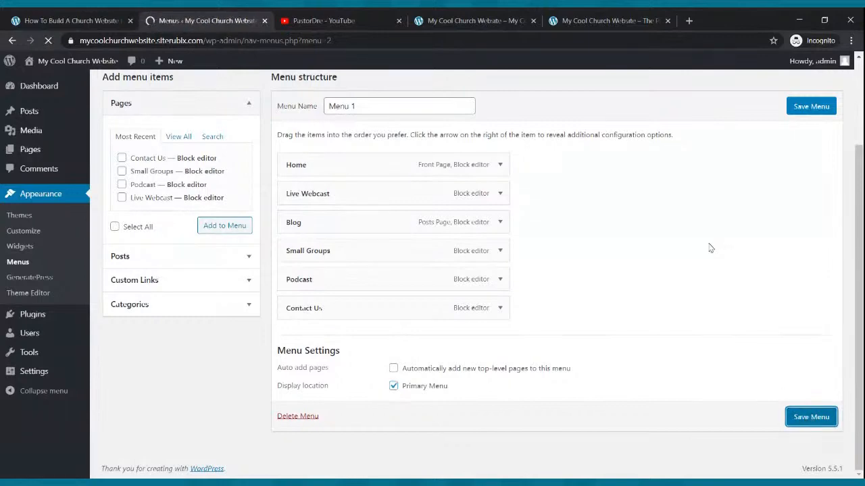
Reload the live site to check its navigation and Home page, and compare it with the welcome section of the example site
left_click(488, 19)
left_click(48, 41)
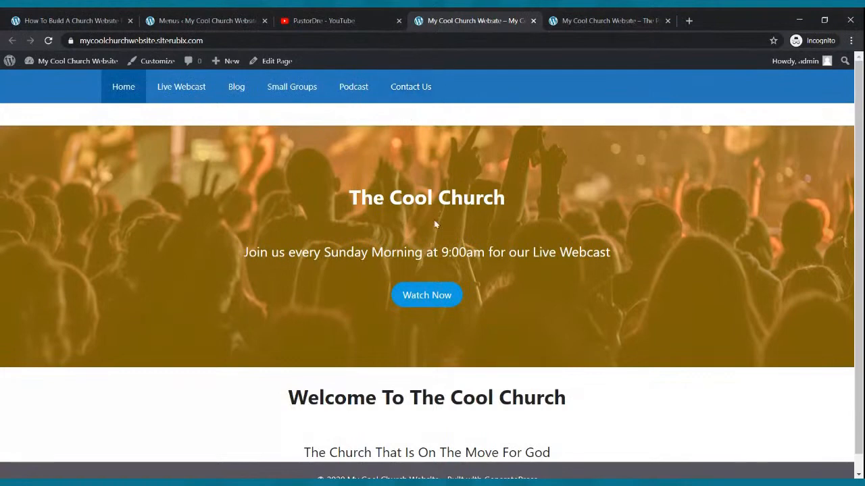
scroll(417, 190, "down", 1)
scroll(427, 190, "up", 1)
scroll(413, 172, "down", 1)
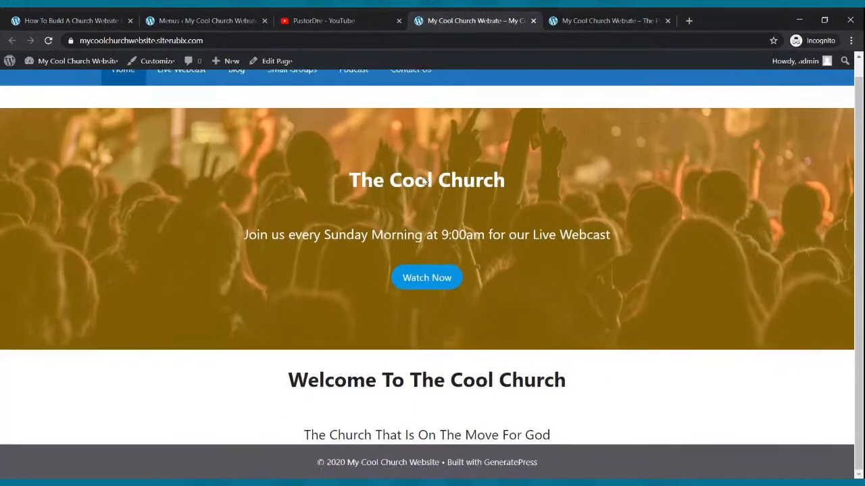
left_click(558, 19)
scroll(397, 335, "down", 4)
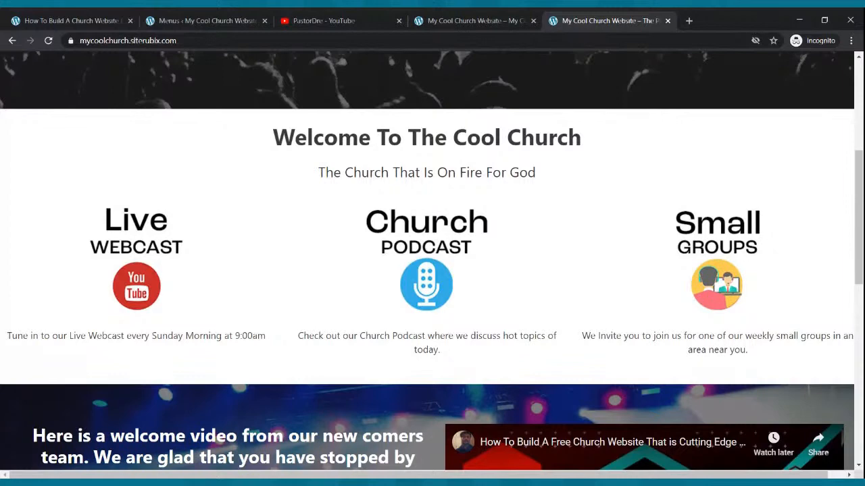
Open the Home page from the WordPress Pages list in the block editor, at the area below the tagline
left_click(216, 21)
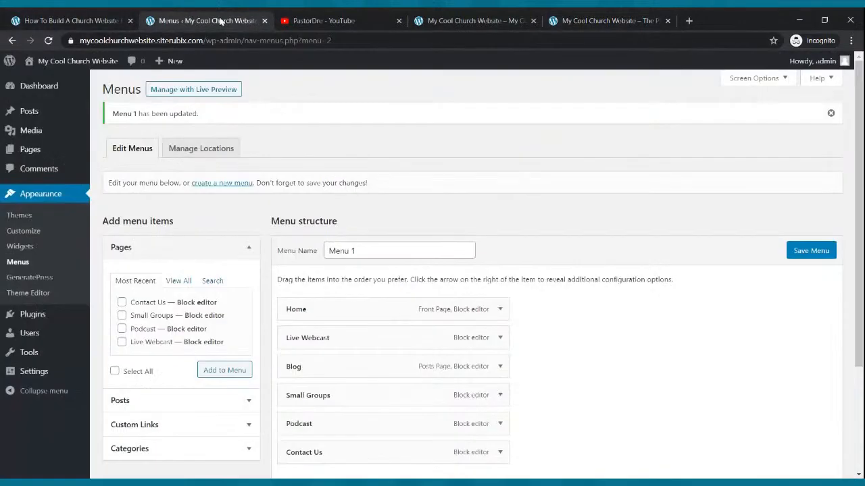
left_click(29, 149)
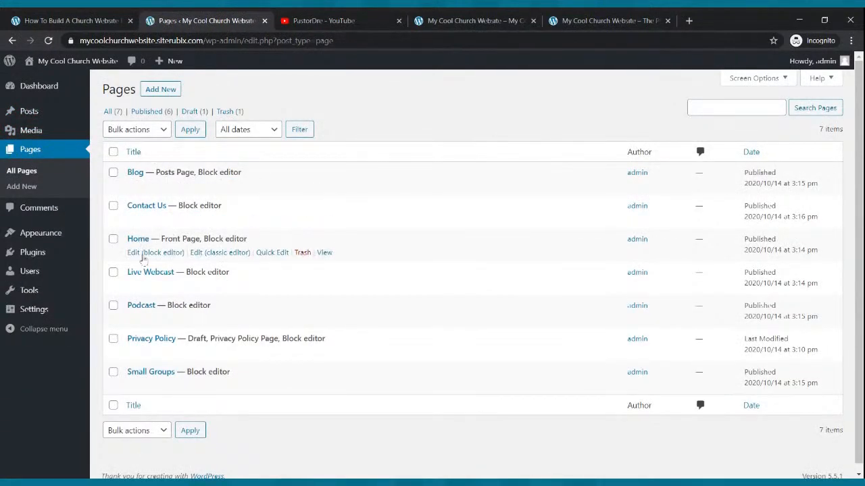
left_click(142, 256)
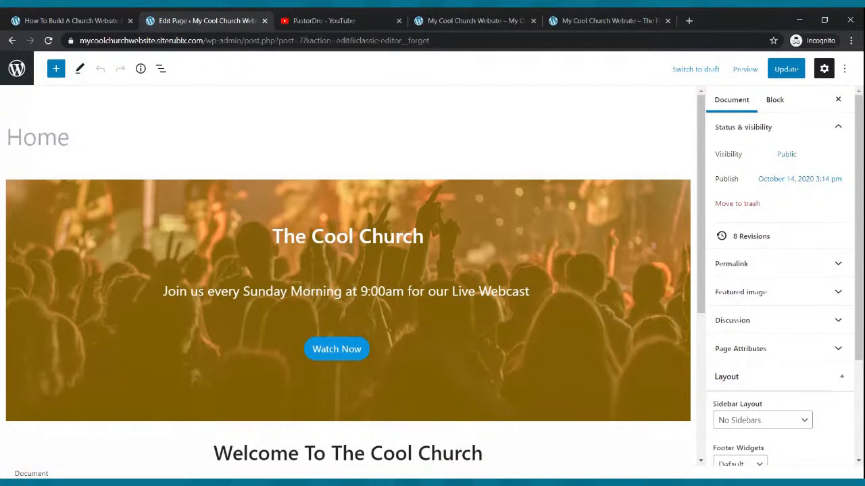
scroll(240, 193, "down", 3)
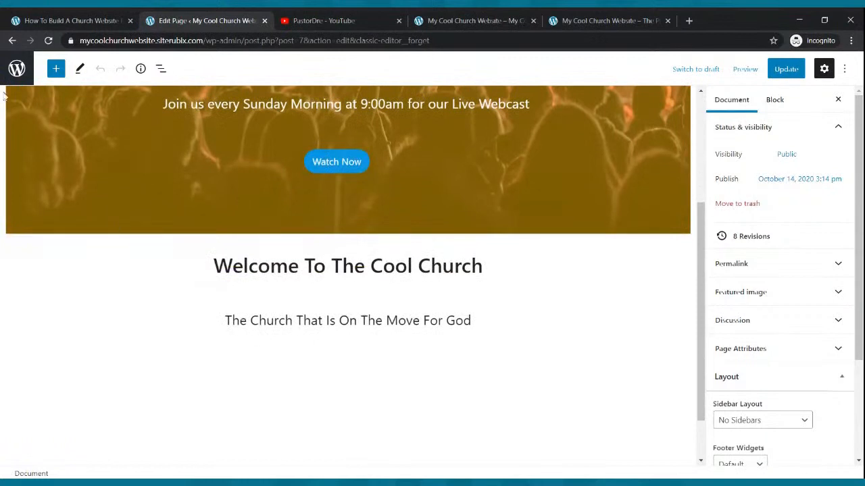
Insert a Columns block with the 33 / 33 / 33 variation below the tagline and update the page
left_click(56, 70)
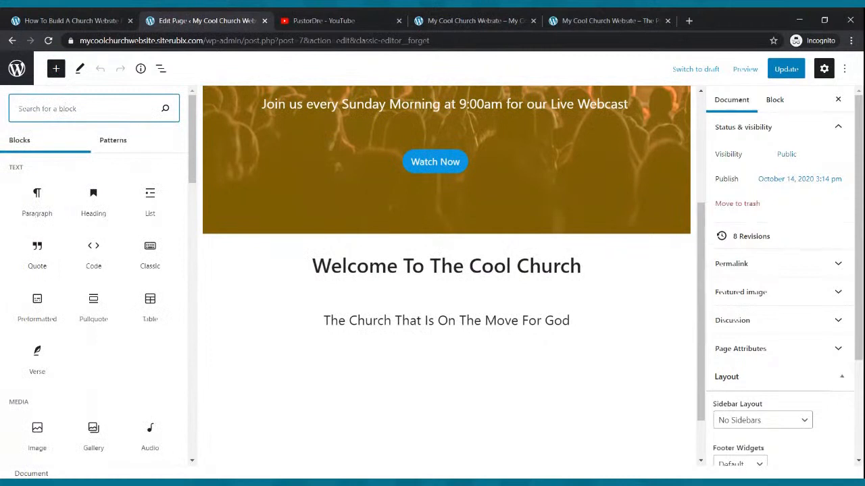
type("columns")
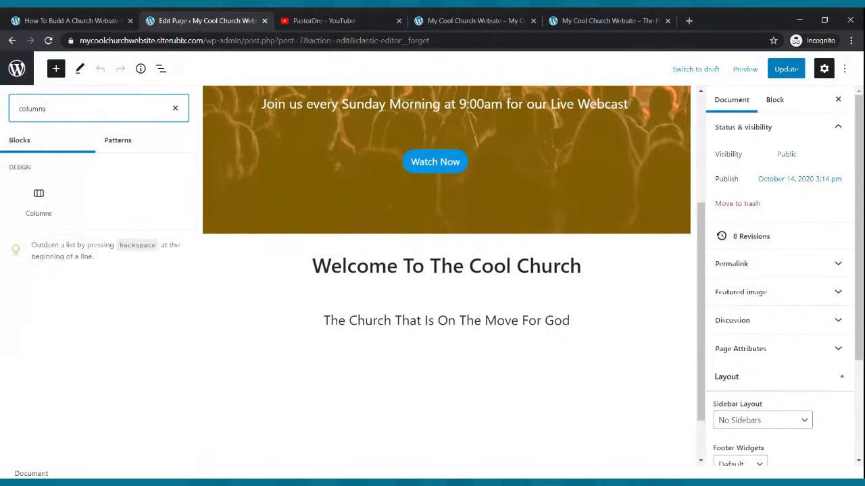
left_click(39, 199)
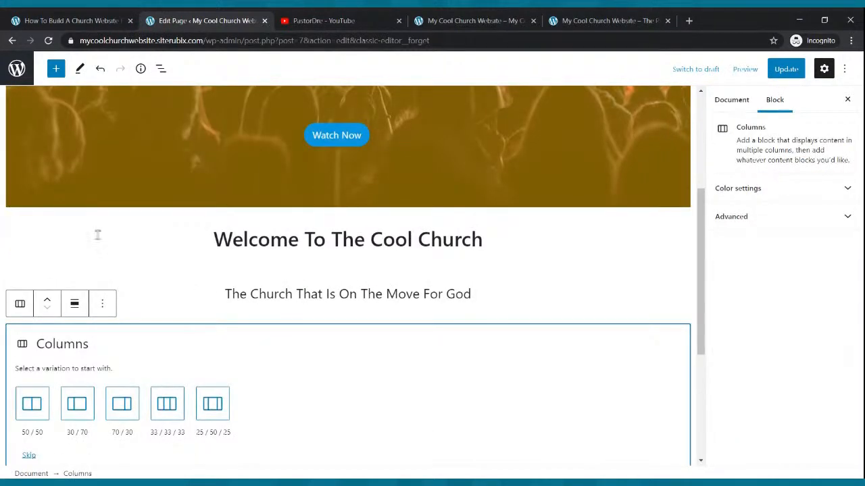
left_click(166, 403)
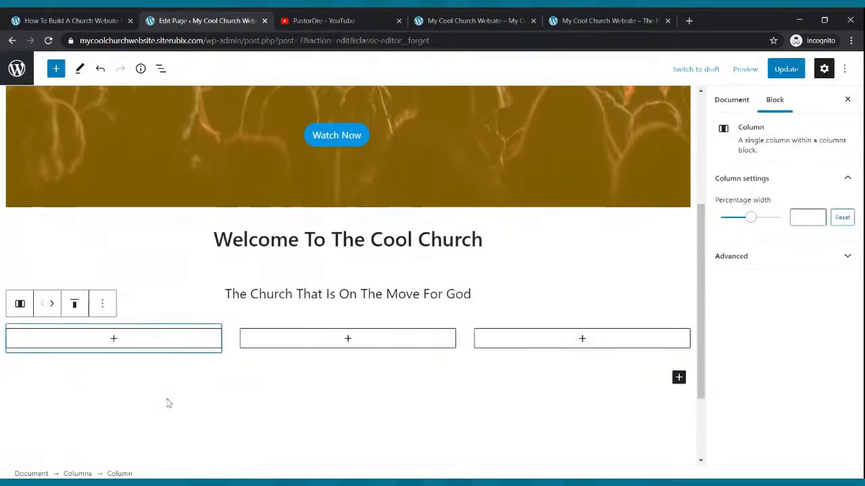
left_click(784, 72)
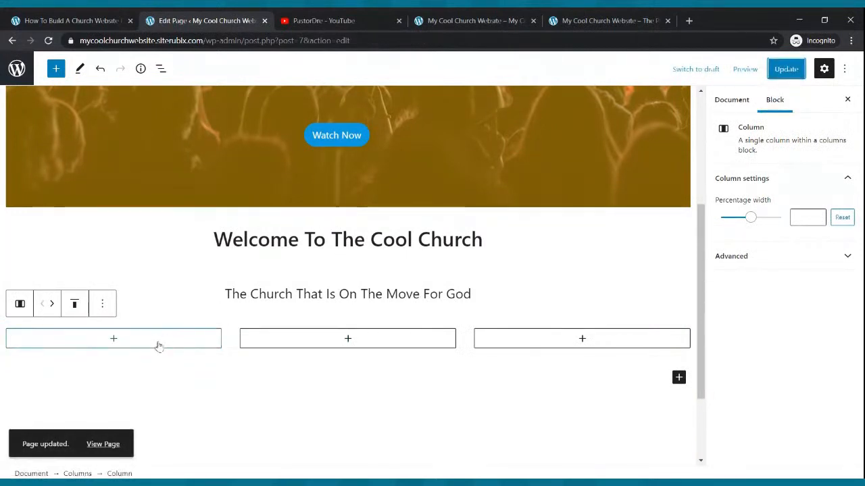
Add an empty Image block to each of the three columns
left_click(114, 339)
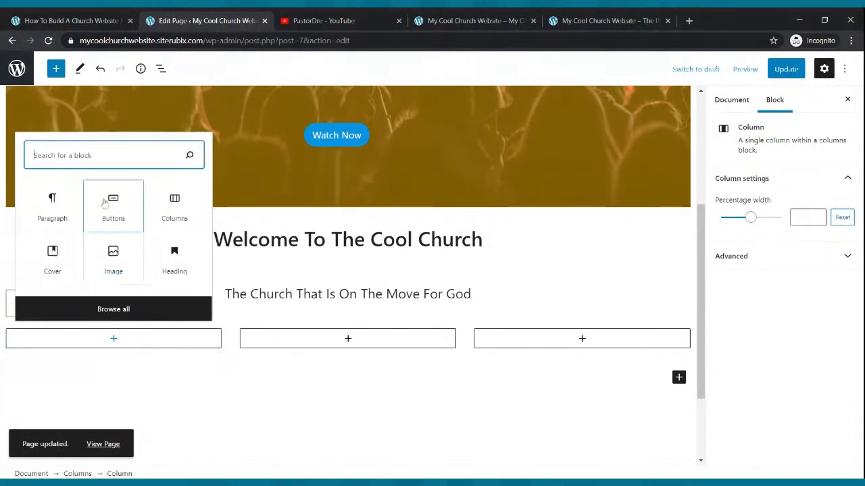
type("ima")
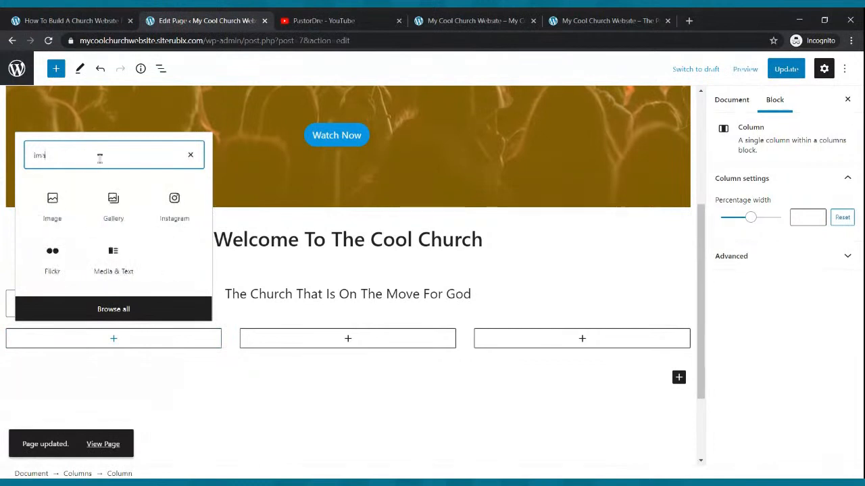
type("ge")
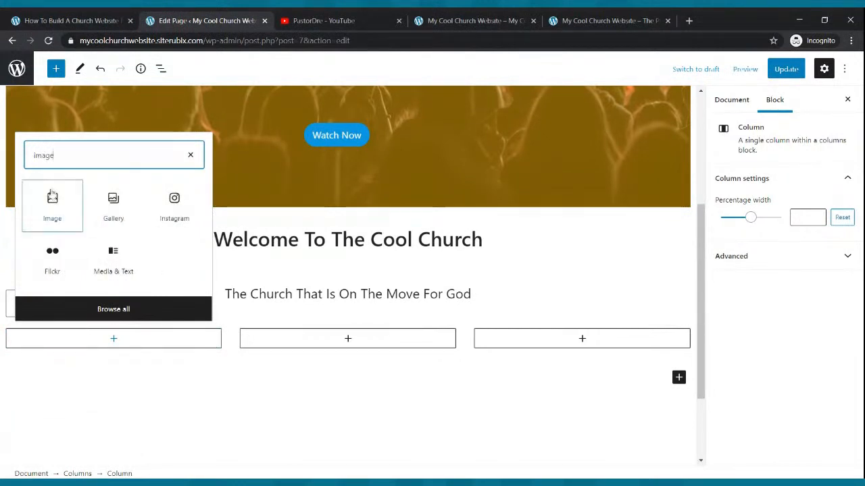
left_click(52, 206)
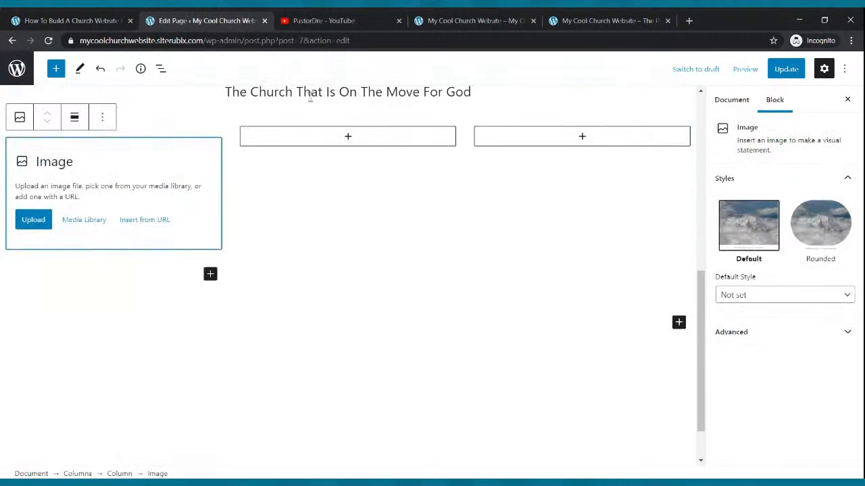
left_click(349, 136)
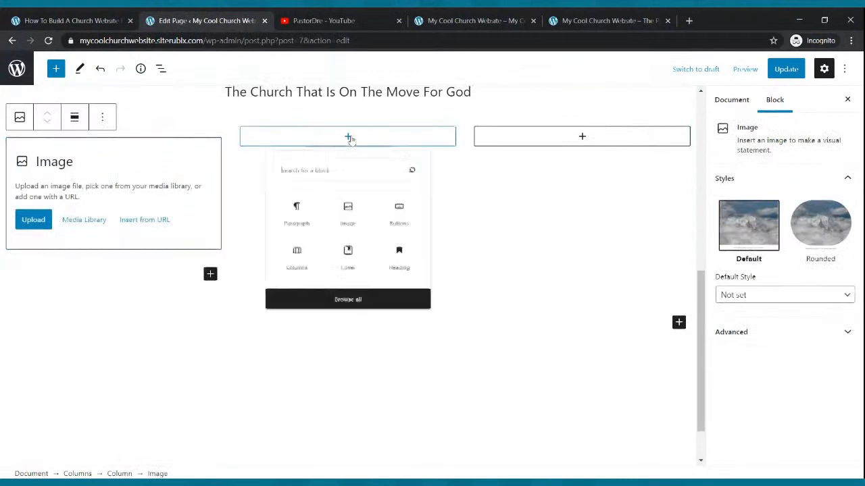
left_click(349, 226)
left_click(581, 138)
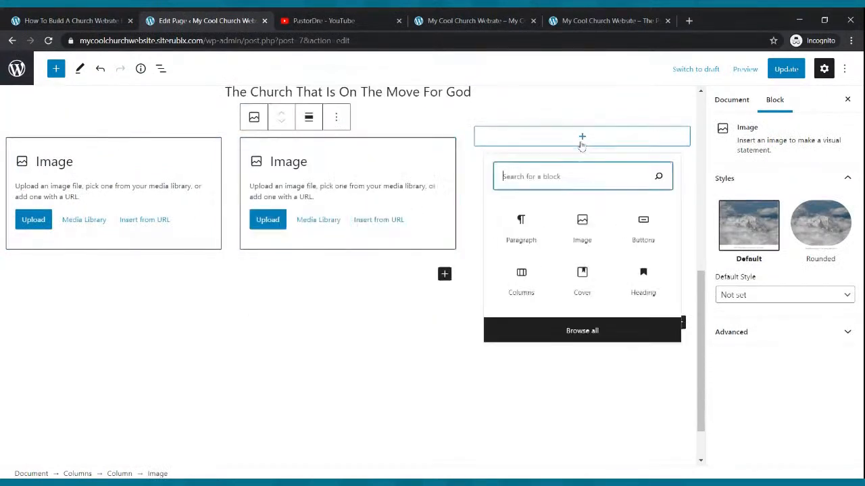
left_click(583, 223)
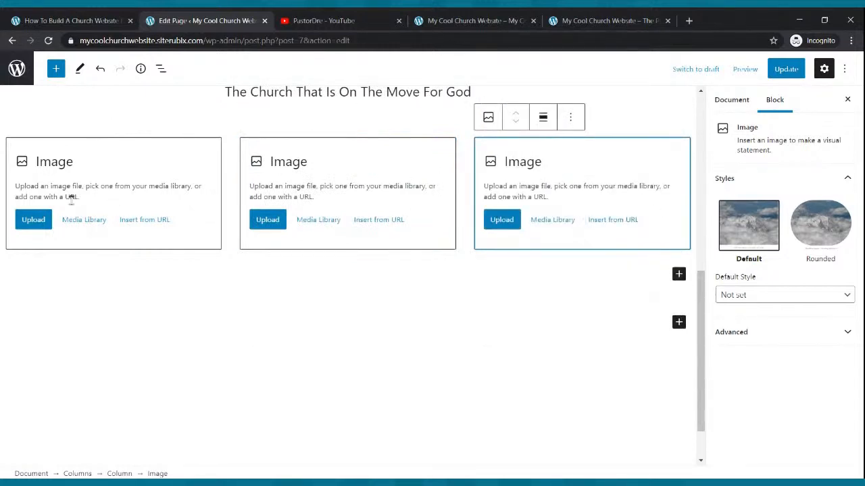
Upload the Live Webcast, Small Groups and Church Podcast images into the first, second and third columns respectively
left_click(38, 222)
left_click(34, 222)
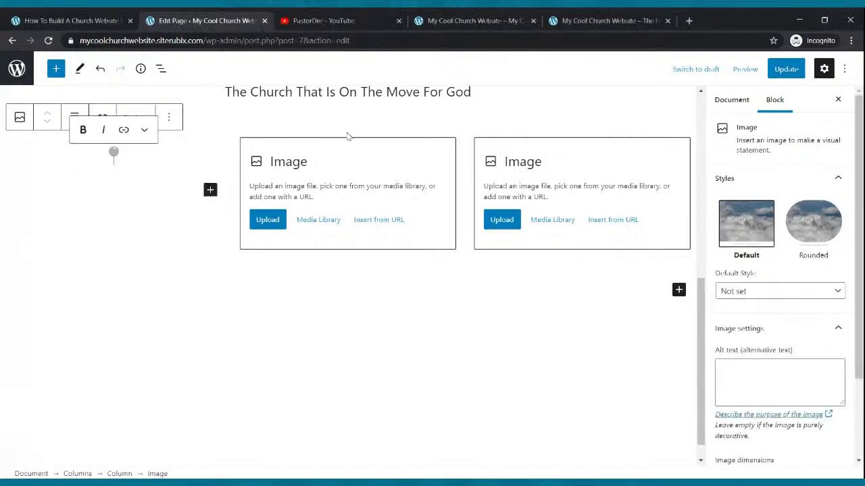
scroll(348, 137, "down", 2)
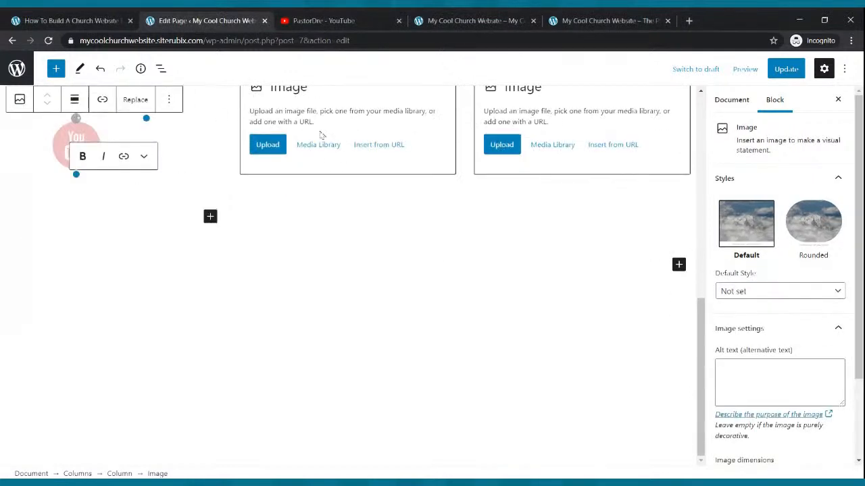
left_click(270, 150)
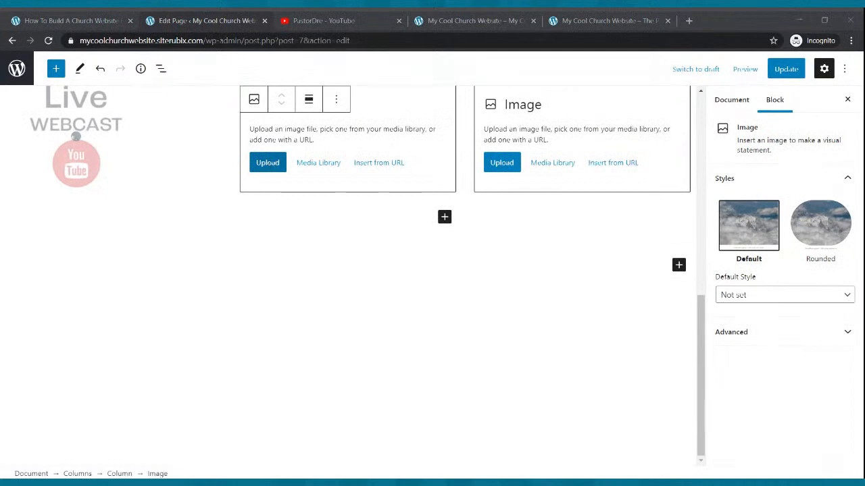
double_click(377, 145)
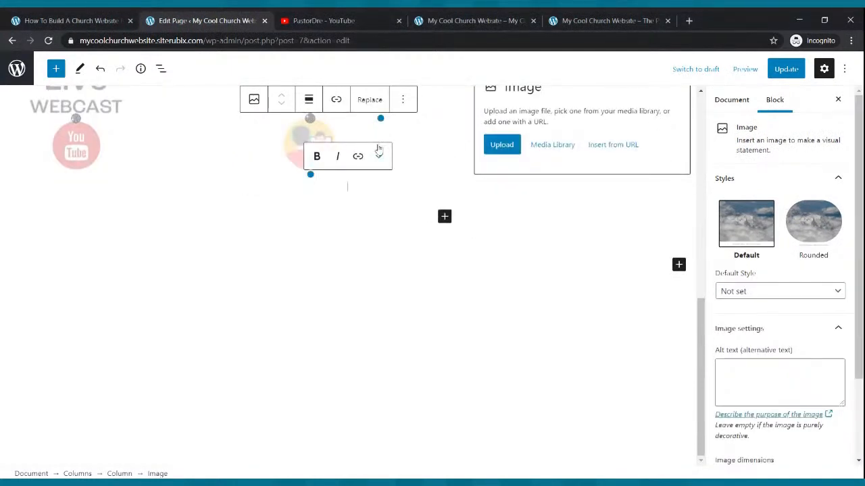
left_click(493, 150)
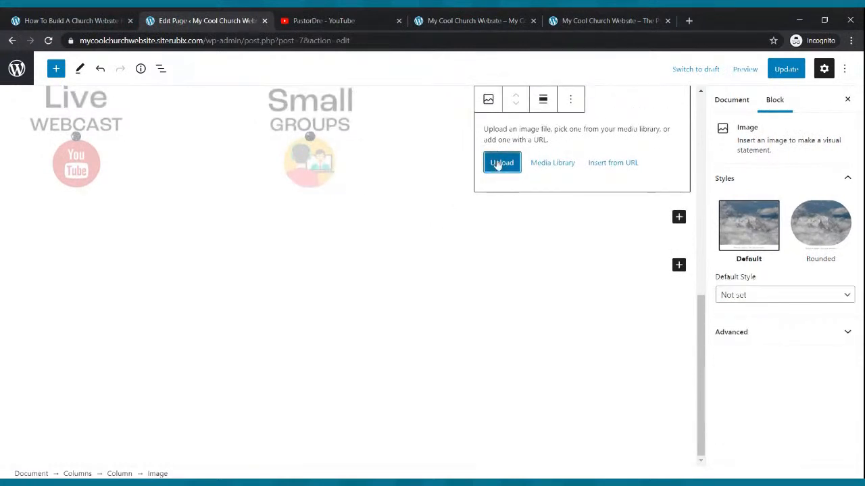
left_click(498, 165)
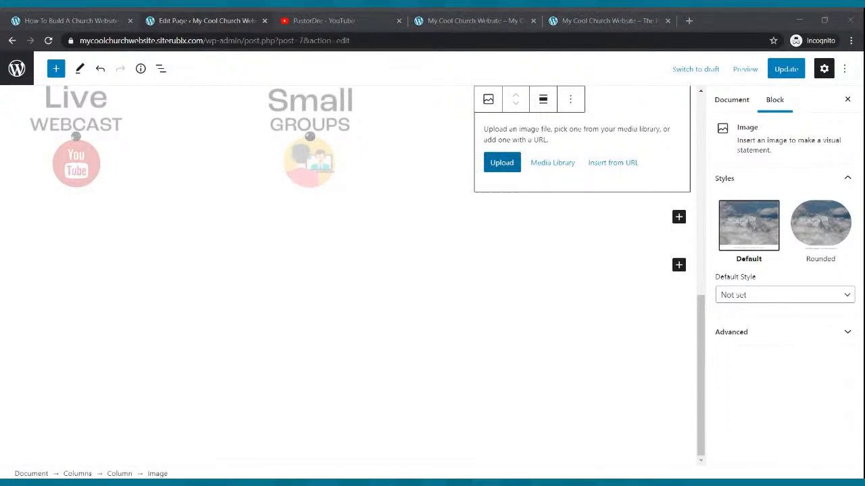
double_click(209, 126)
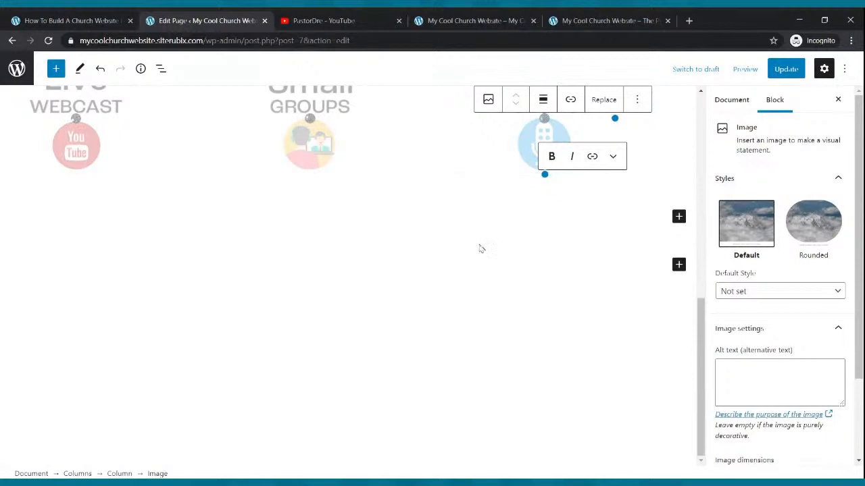
Update the Home page, reload the live site and check the image row under the tagline
scroll(481, 229, "up", 3)
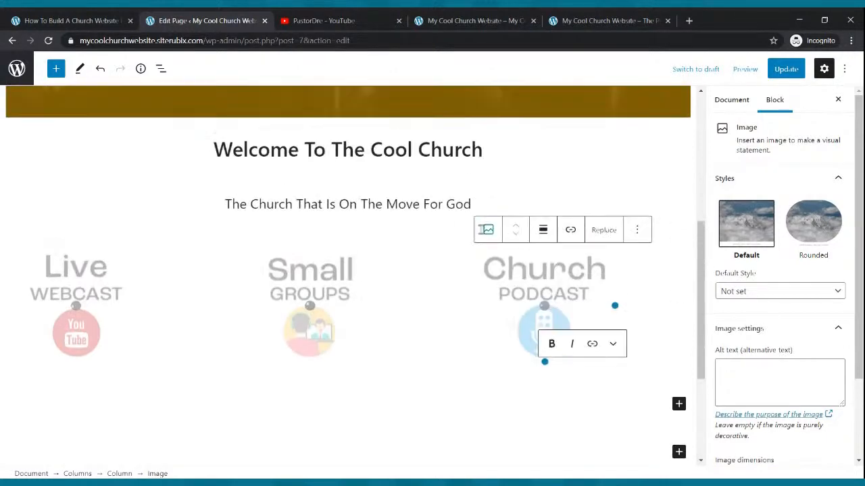
left_click(786, 69)
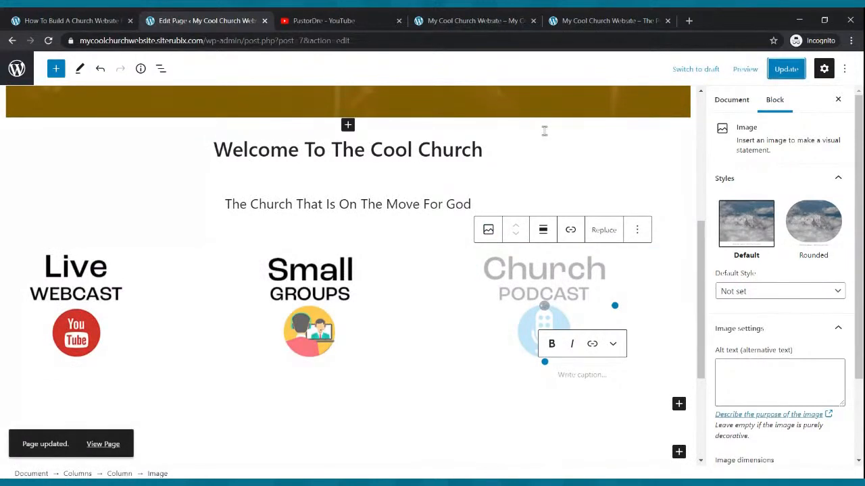
left_click(455, 19)
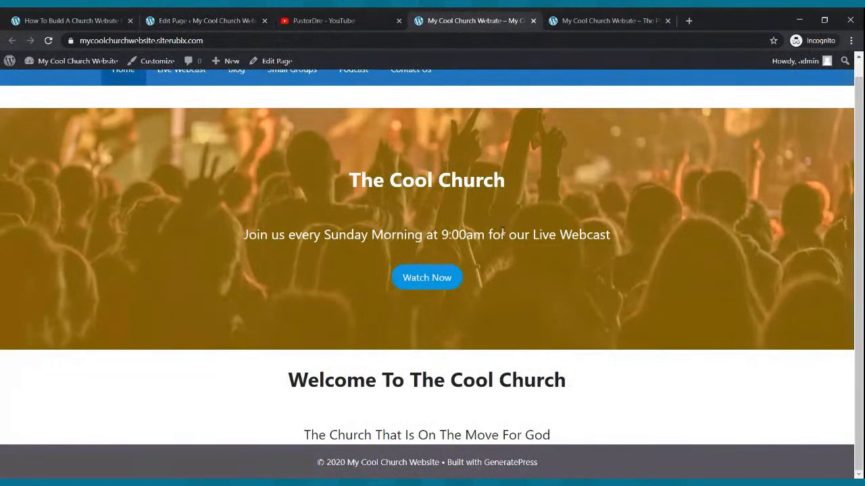
scroll(576, 342, "up", 1)
left_click(51, 42)
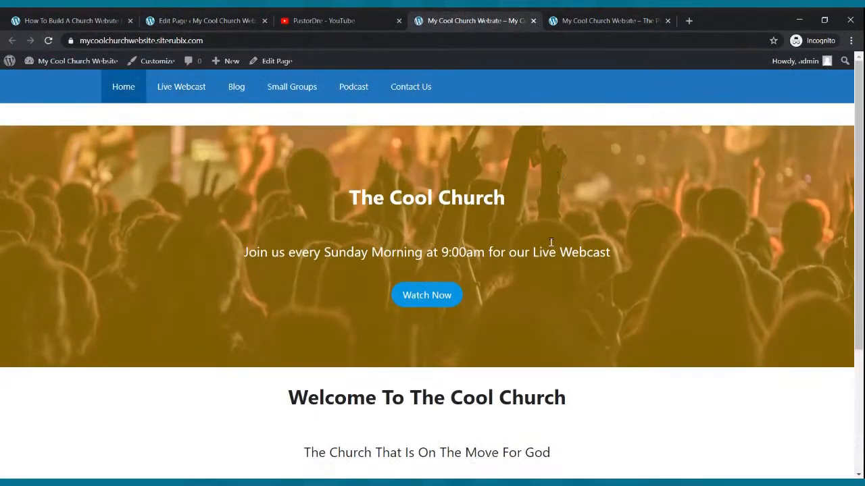
scroll(586, 238, "down", 3)
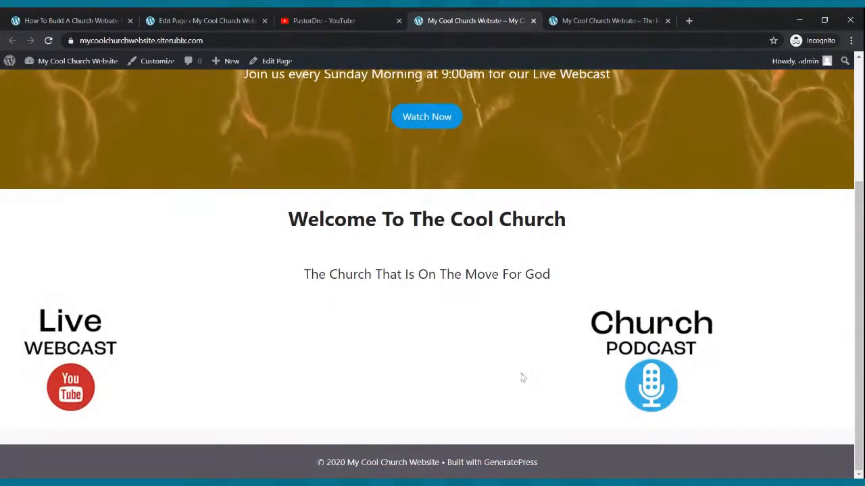
Update the Home page again and compare the live image row with the editor and the example site
left_click(232, 19)
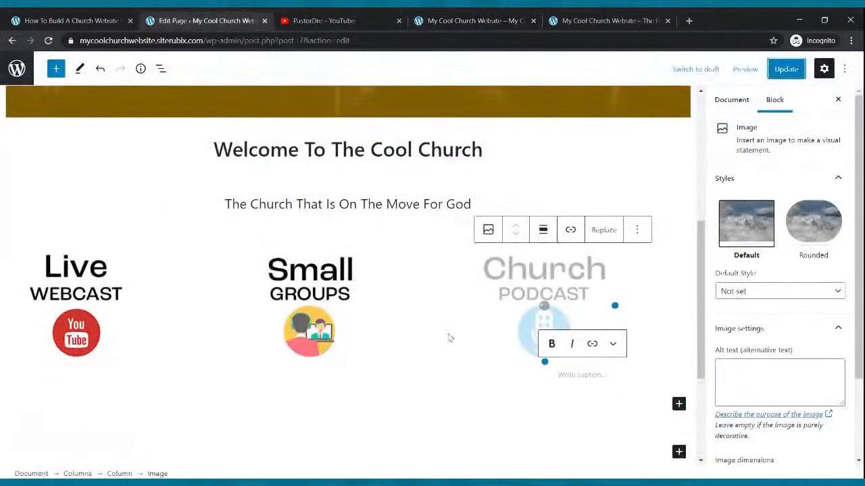
left_click(442, 19)
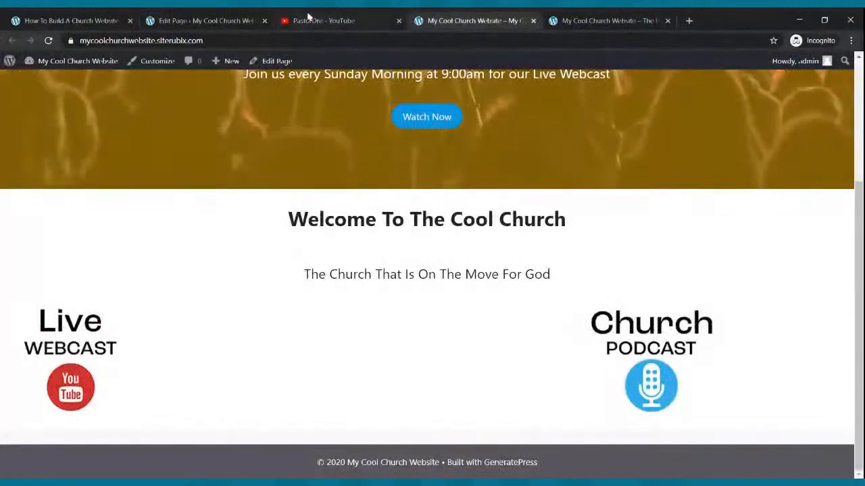
left_click(210, 20)
left_click(506, 21)
scroll(583, 347, "up", 3)
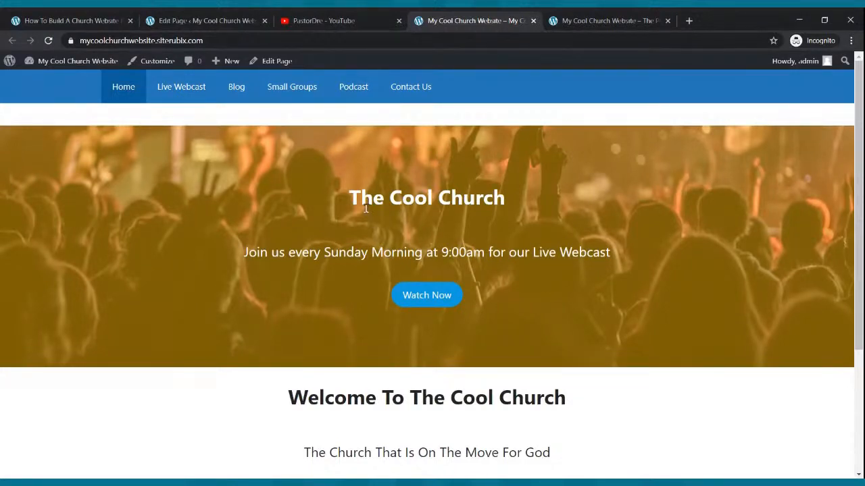
left_click(241, 19)
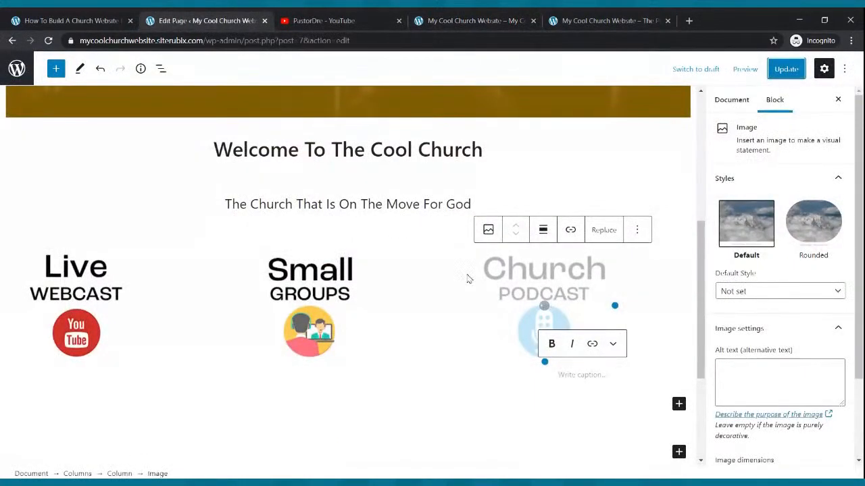
left_click(796, 77)
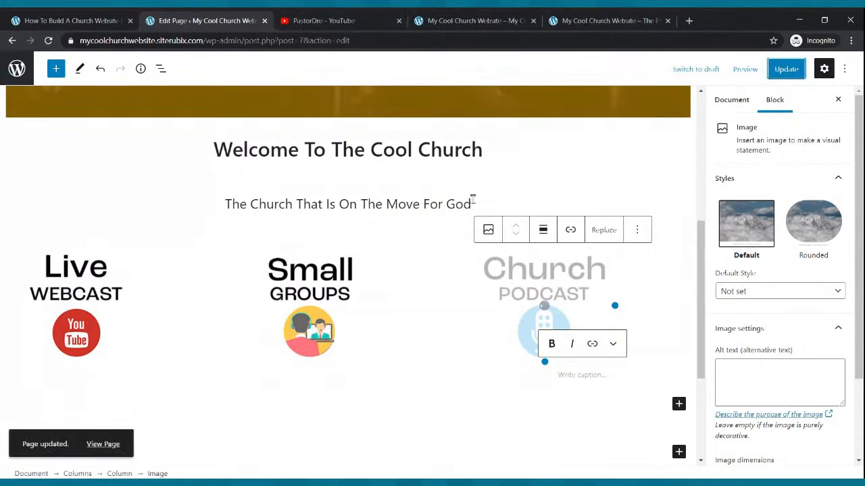
left_click(452, 21)
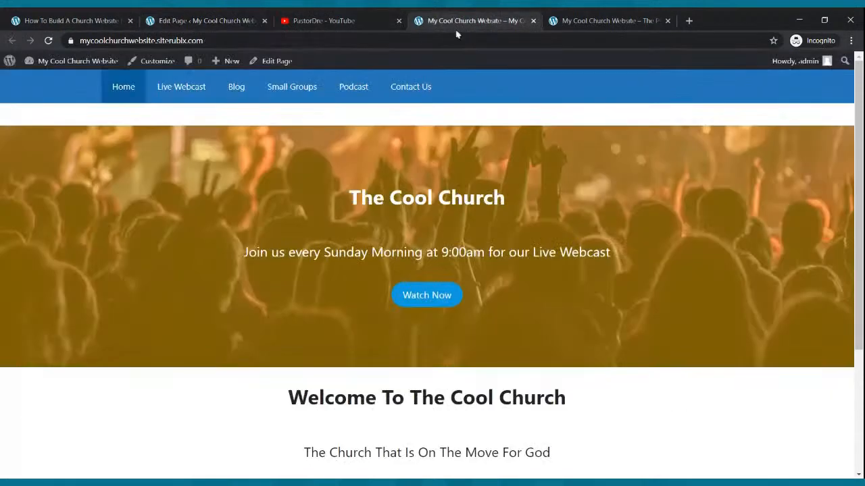
scroll(482, 309, "down", 3)
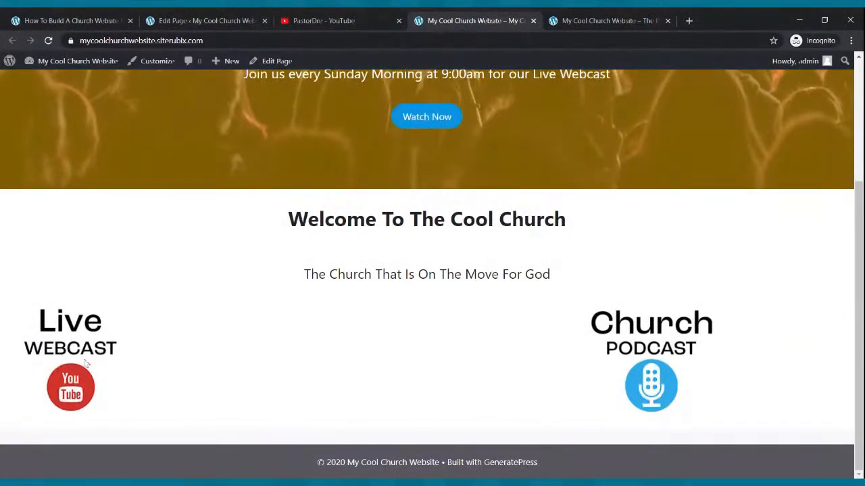
left_click(551, 19)
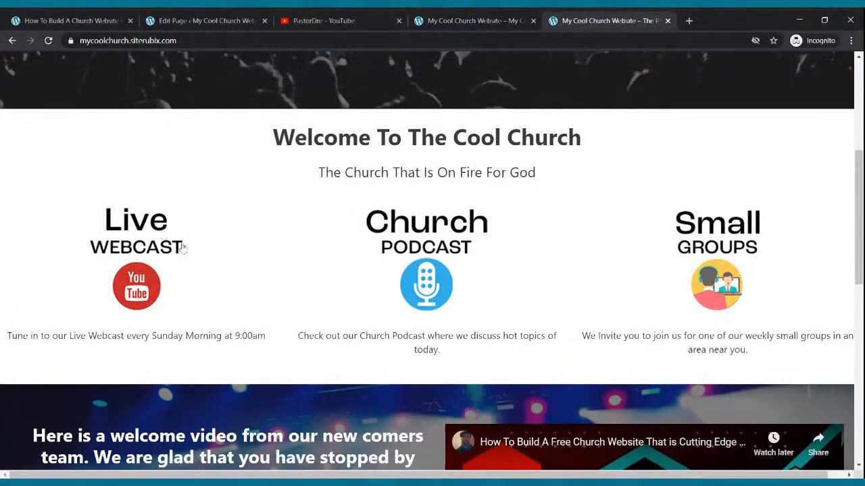
left_click(489, 20)
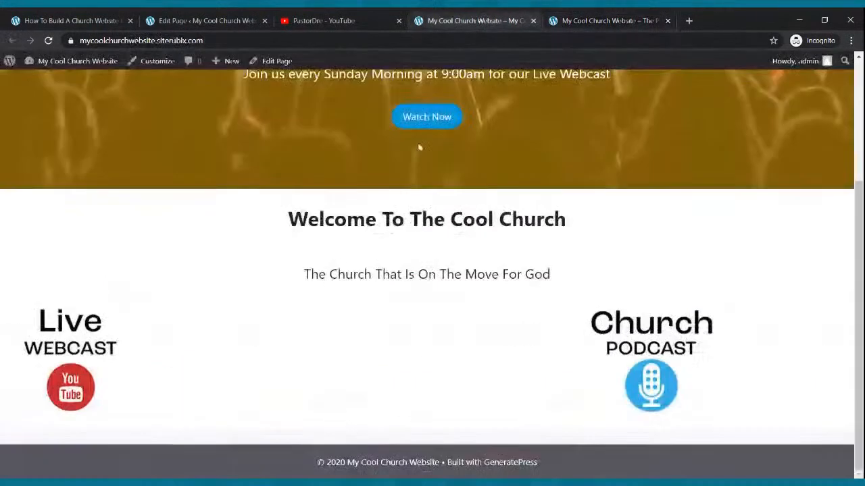
Center-align the Live Webcast, Small Groups and Church Podcast images within their columns
left_click(194, 21)
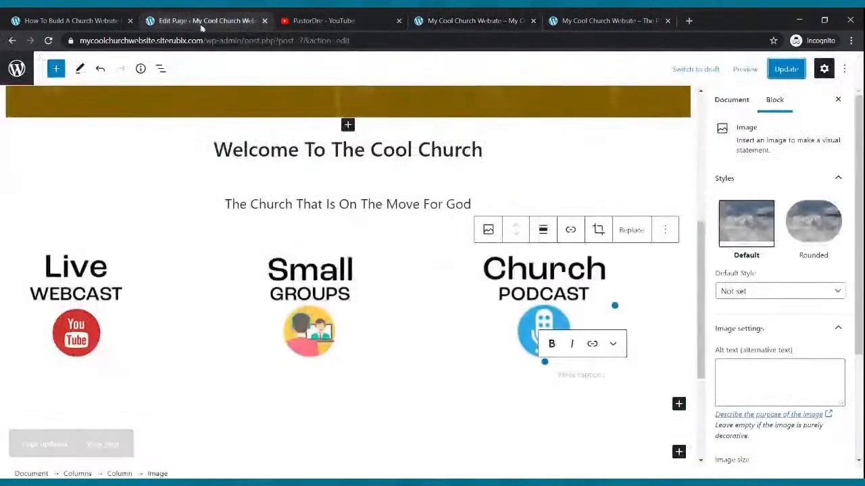
left_click(90, 289)
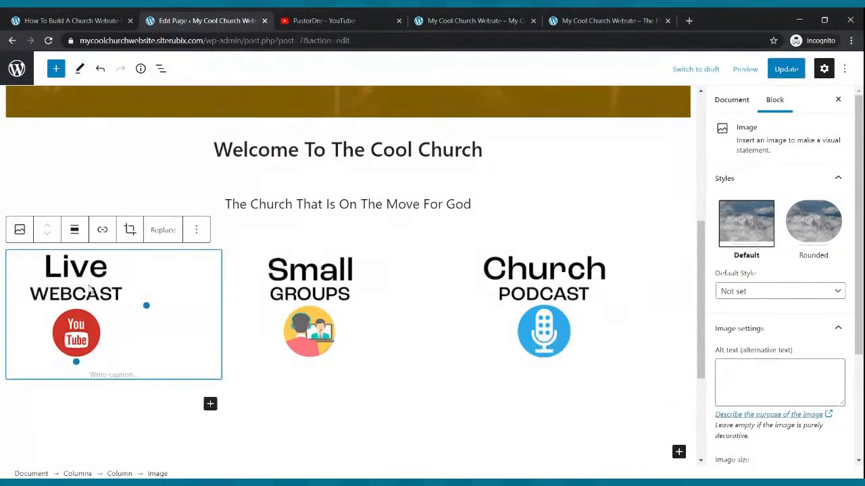
left_click(74, 230)
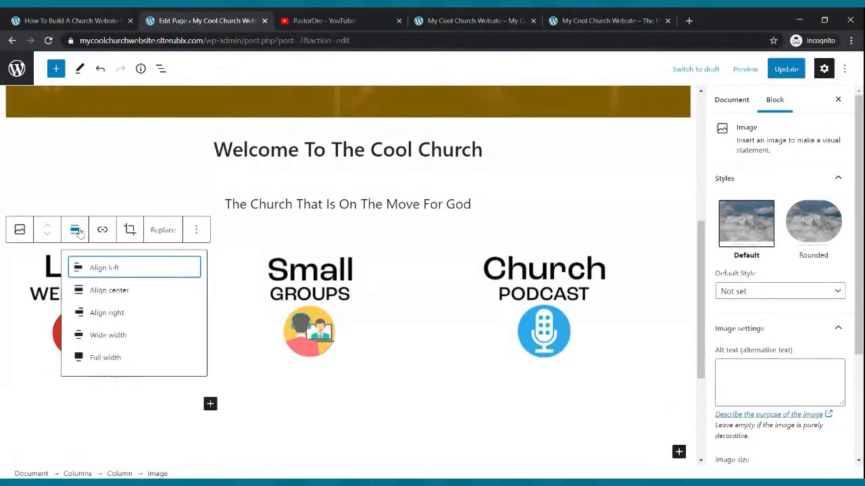
left_click(109, 291)
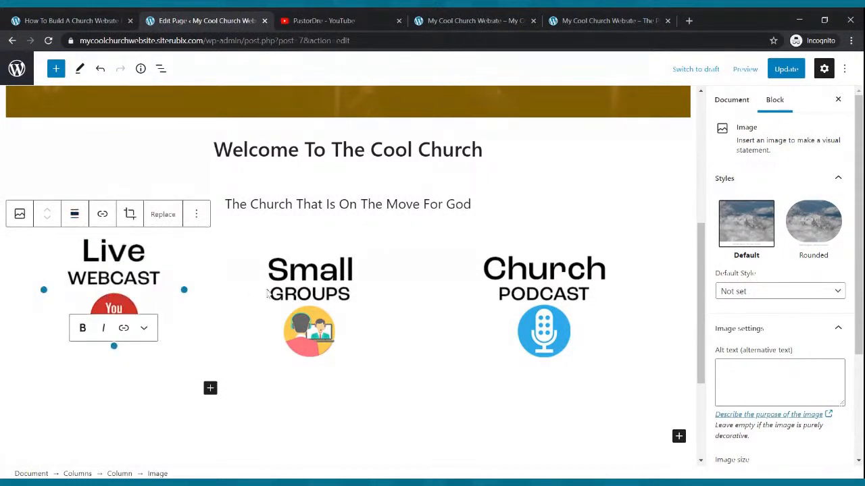
left_click(321, 288)
left_click(309, 231)
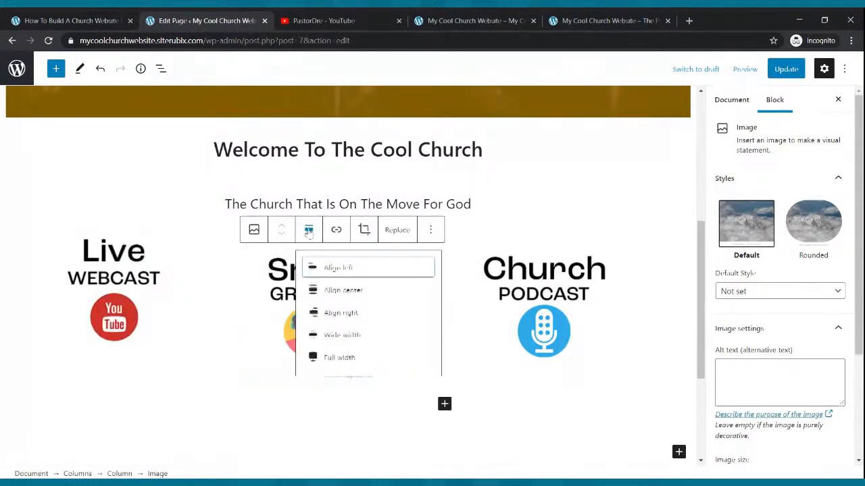
left_click(318, 291)
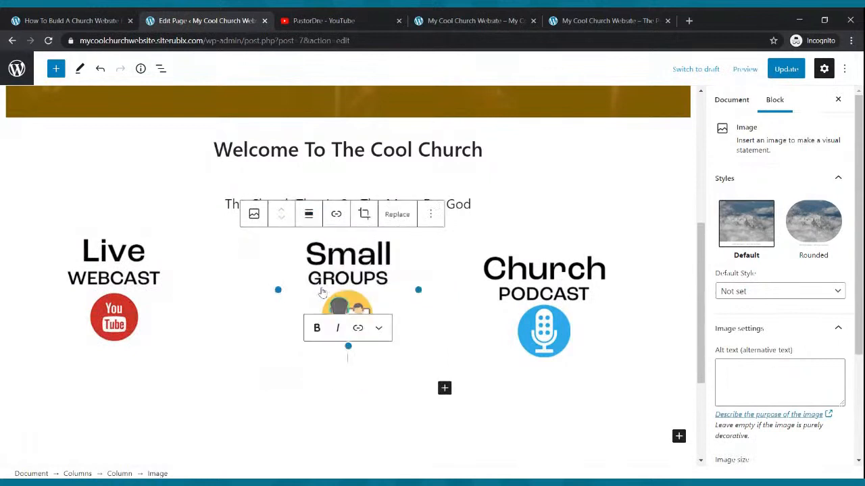
left_click(546, 291)
left_click(543, 231)
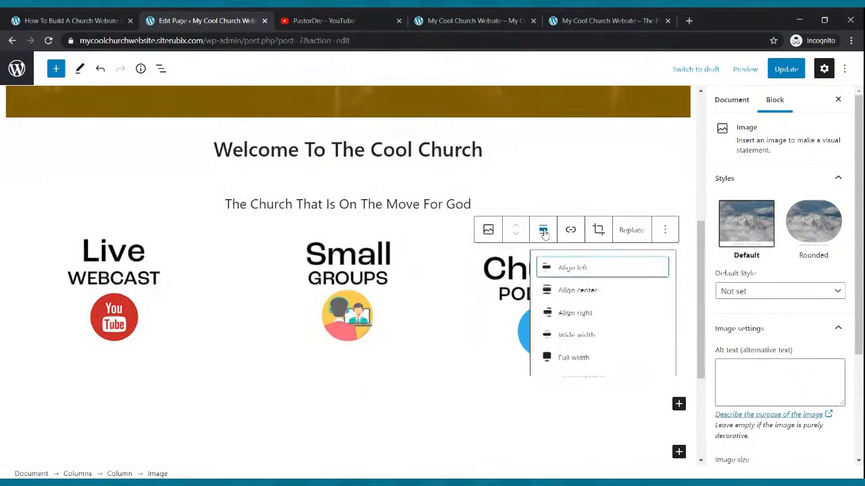
left_click(579, 291)
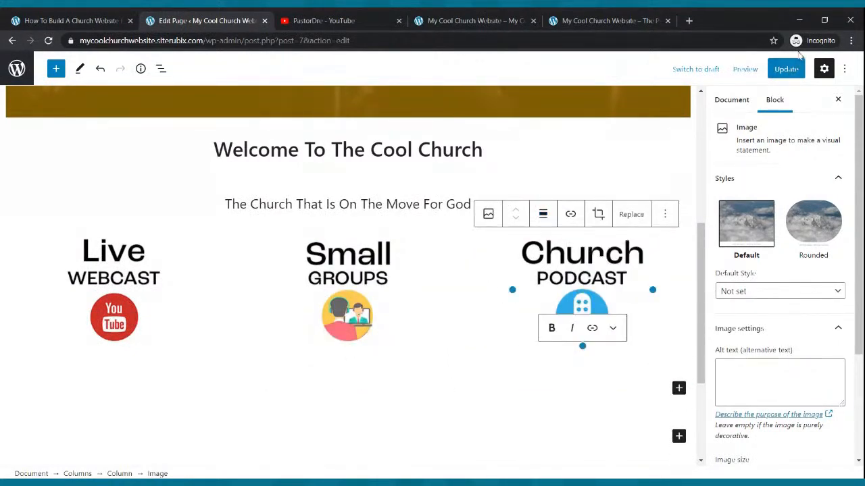
Update the Home page, reload the live site and check the alignment of the three column images
left_click(785, 69)
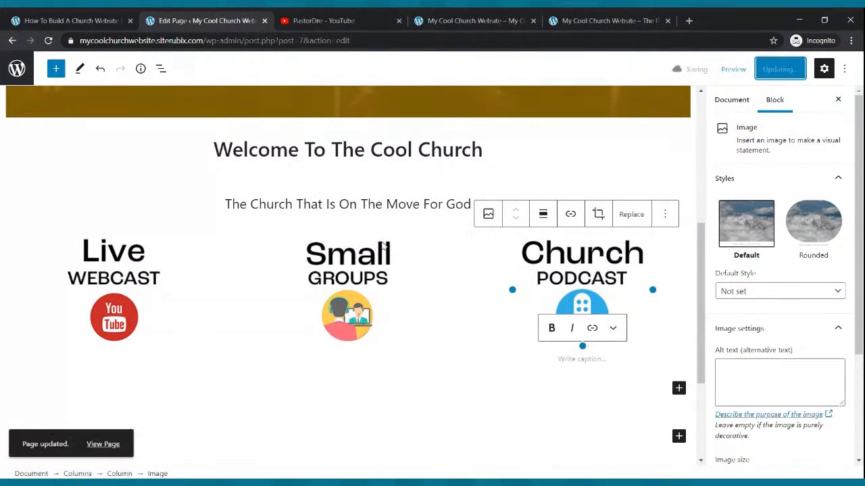
left_click(466, 20)
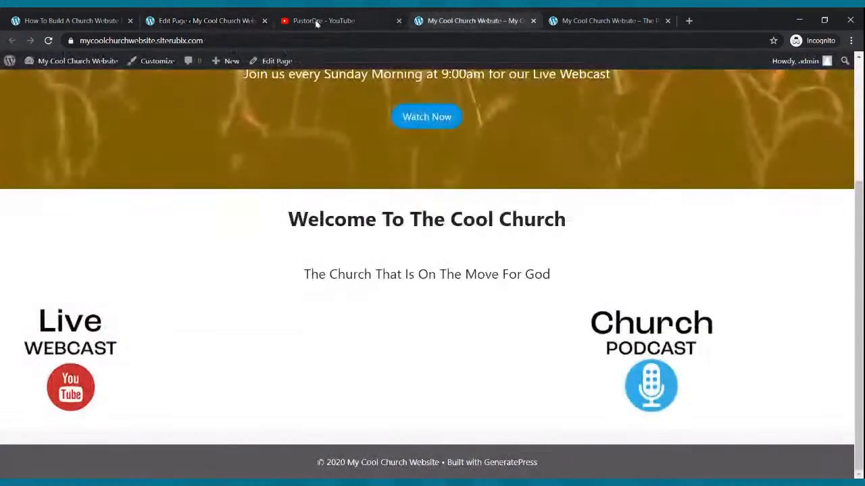
left_click(50, 41)
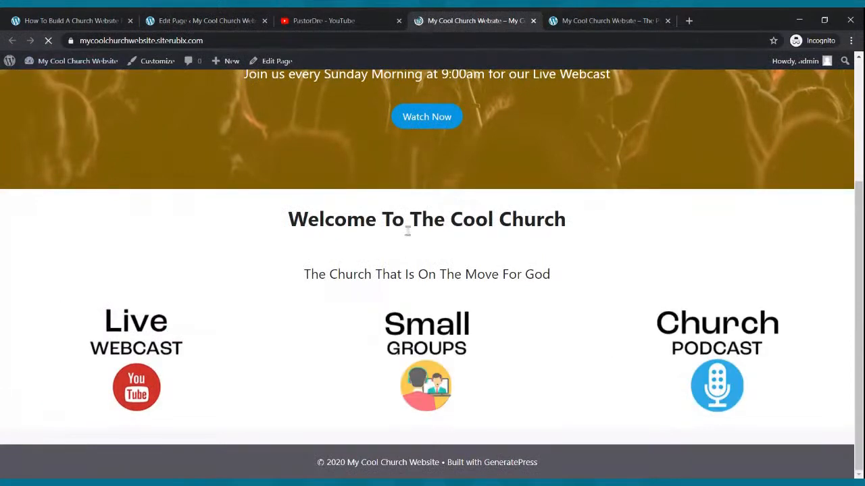
scroll(513, 293, "up", 2)
scroll(513, 293, "up", 1)
scroll(511, 289, "down", 3)
scroll(514, 274, "up", 3)
scroll(506, 277, "down", 3)
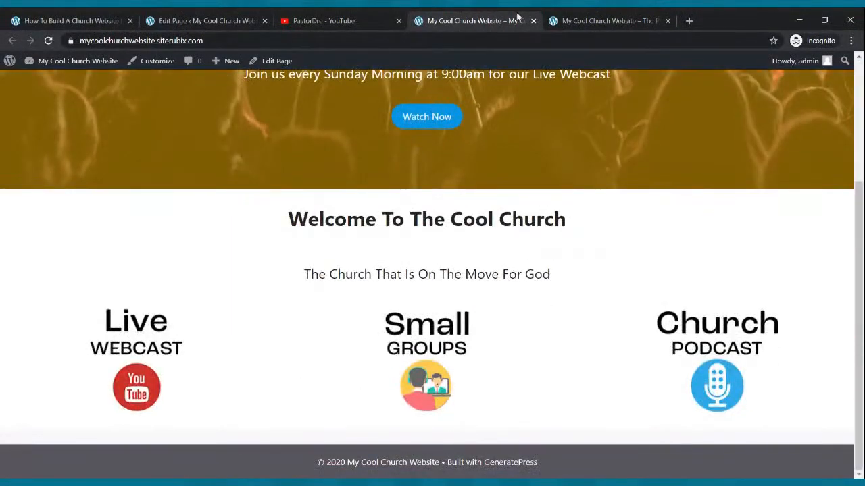
Copy "Tune in to our Live Webcast every Sunday Morning at 9:00am" from the example site into a new paragraph below the Live Webcast image
left_click(581, 17)
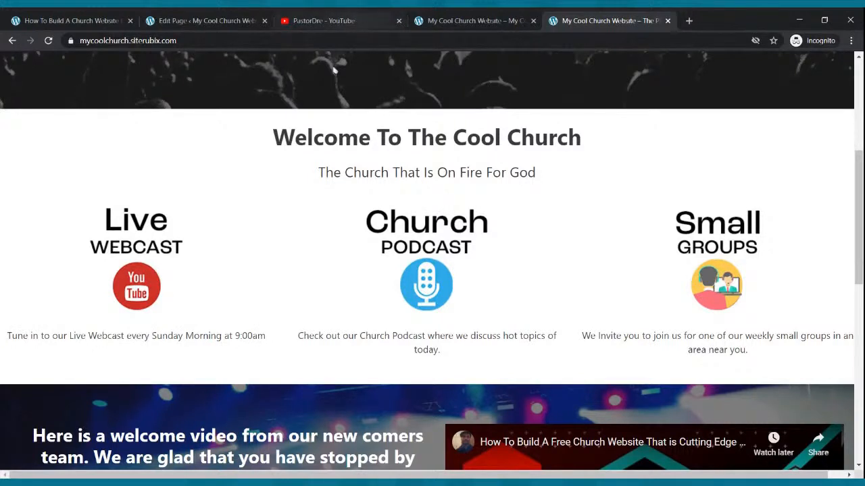
left_click_drag(9, 339, 269, 335)
key("ctrl+c")
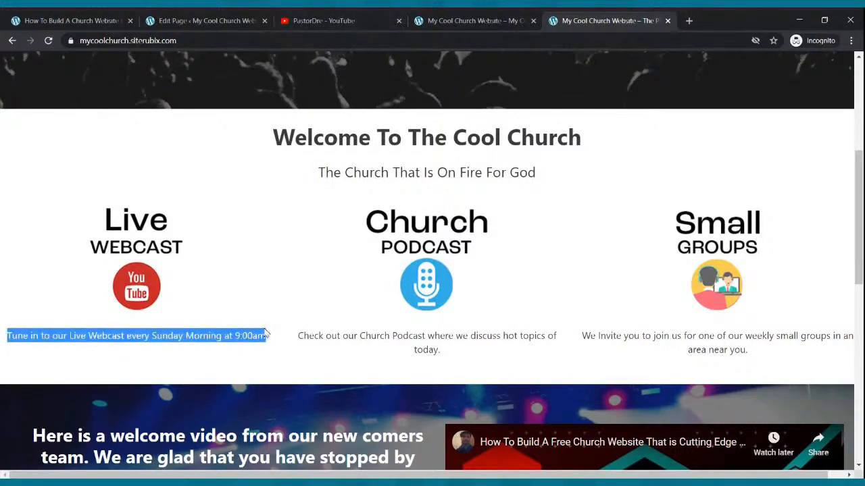
left_click(203, 20)
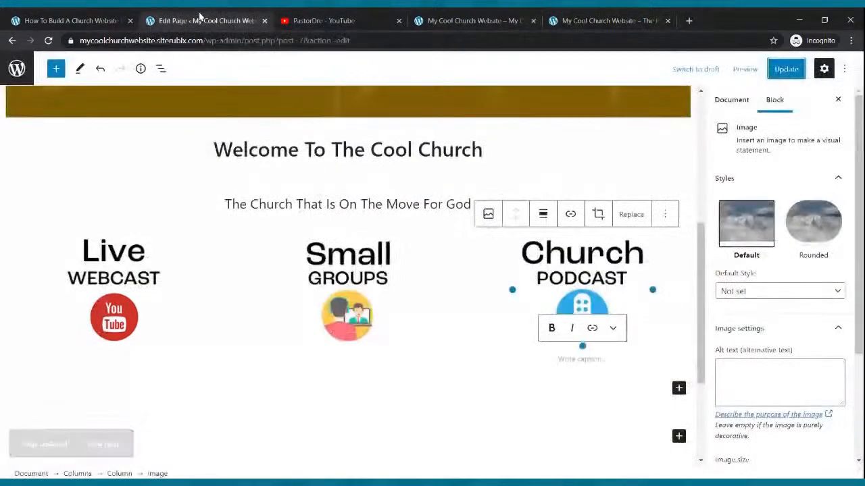
left_click(117, 329)
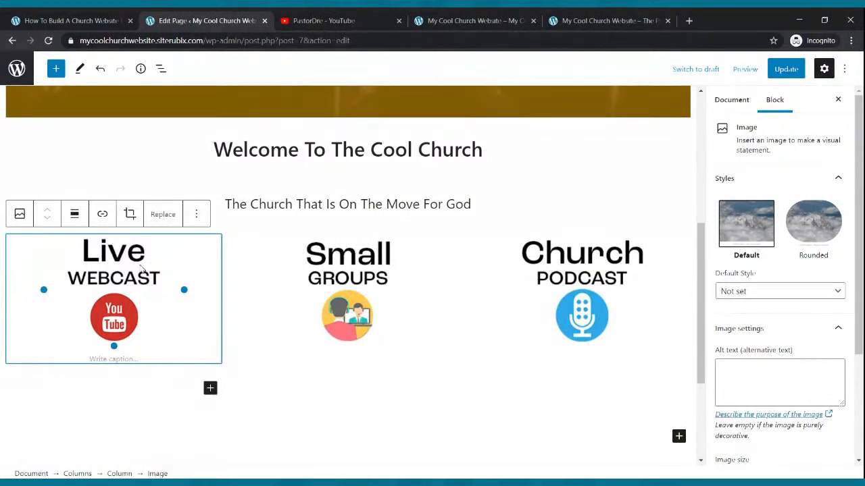
left_click(210, 388)
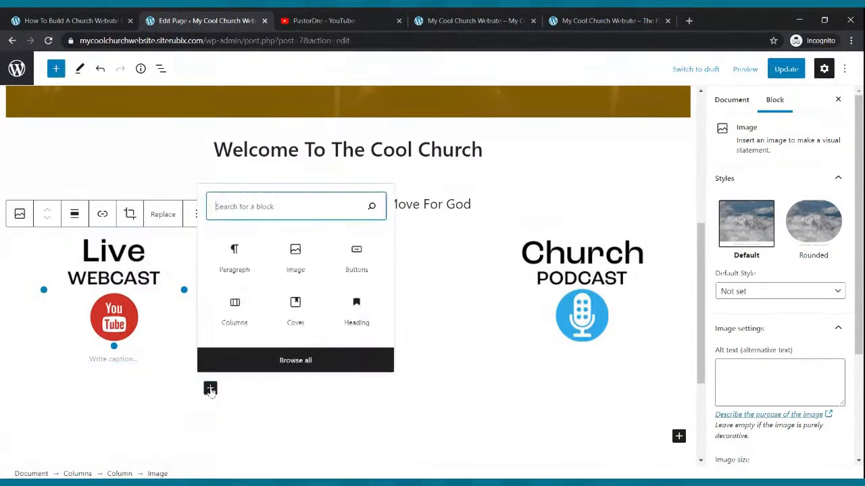
left_click(241, 270)
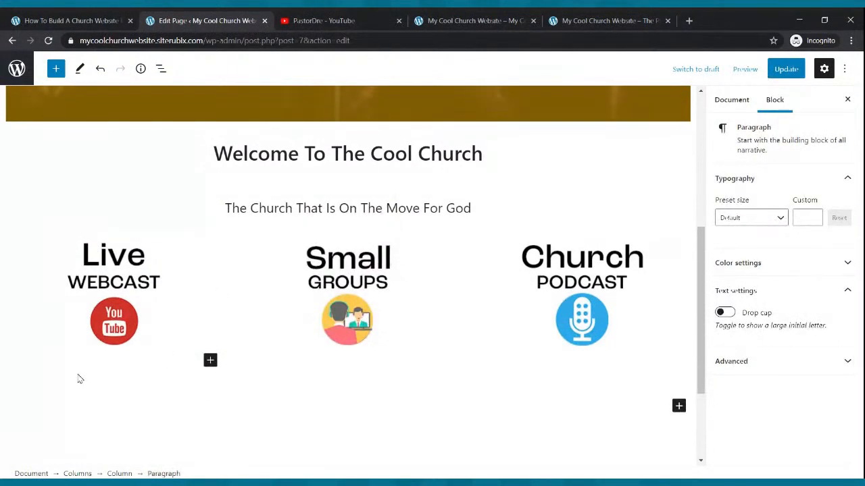
key("ctrl+v")
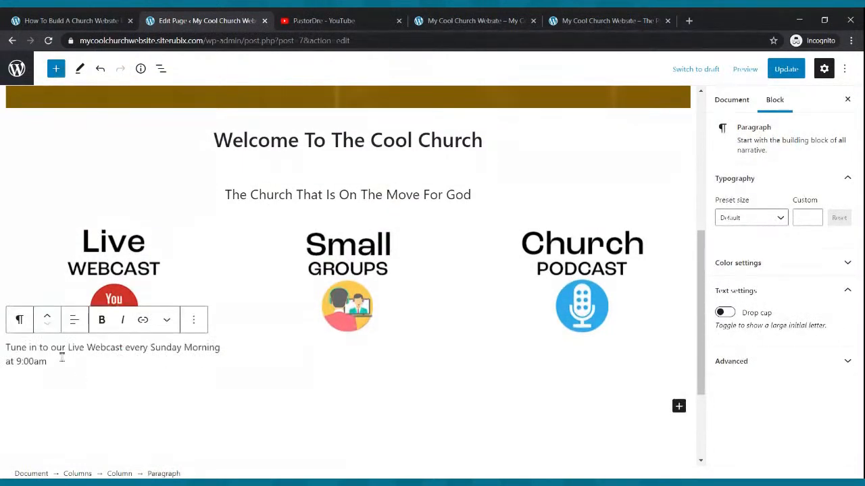
Center-align the paragraph text below the Live Webcast image
left_click_drag(61, 359, 6, 354)
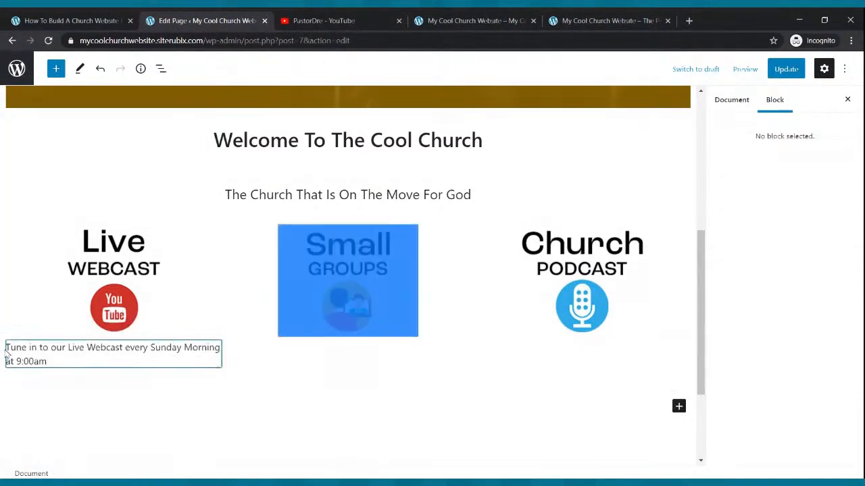
left_click(72, 319)
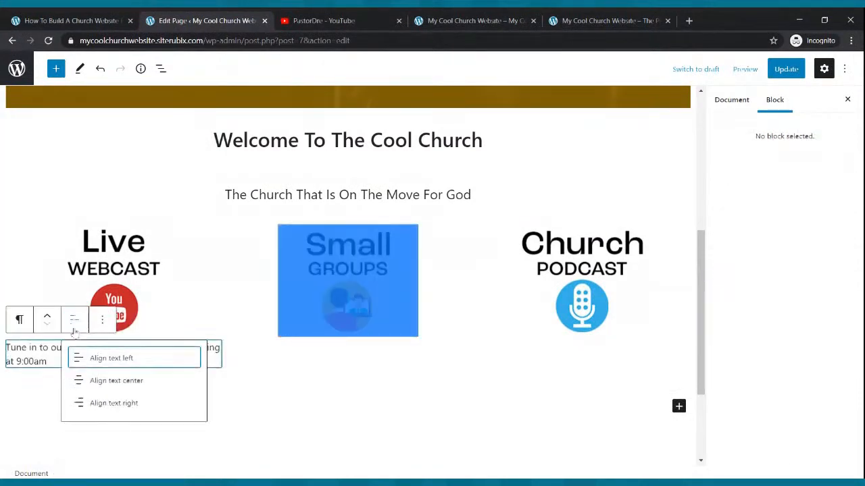
left_click(132, 375)
left_click(93, 355)
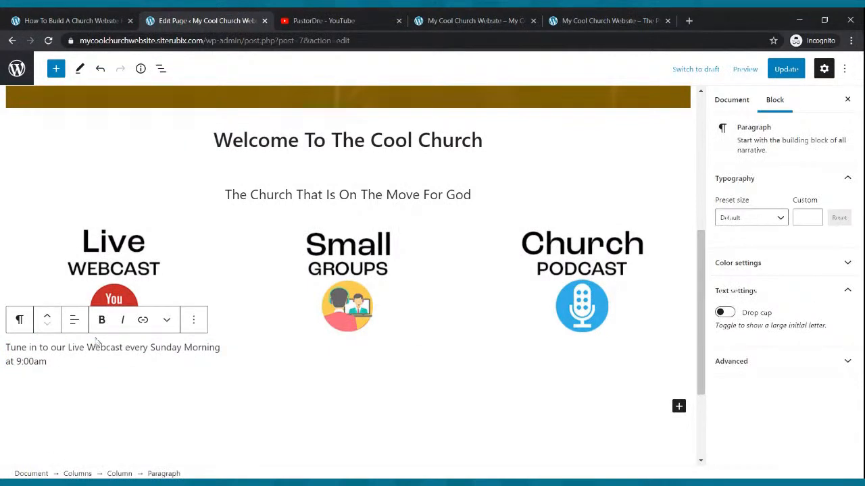
left_click(76, 328)
left_click(111, 382)
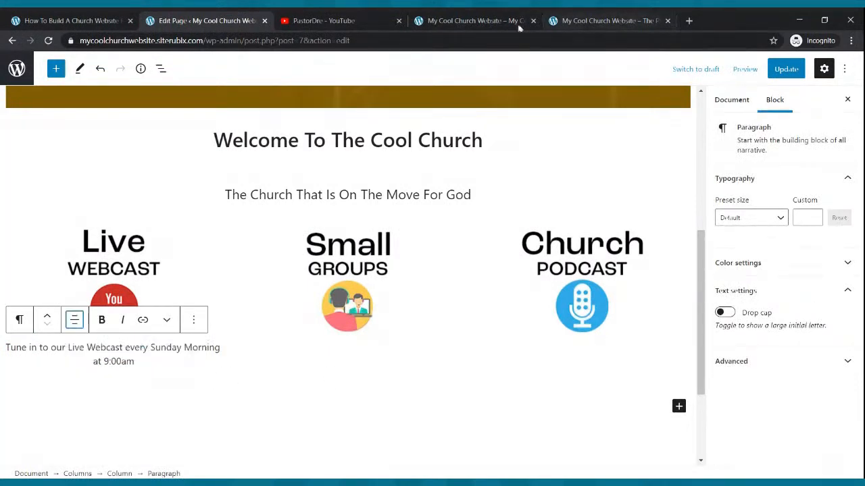
Copy "Check out our Church Podcast where we discuss hot topics of today." from the example site into a new centered paragraph below the Church Podcast image
left_click(473, 20)
left_click(593, 20)
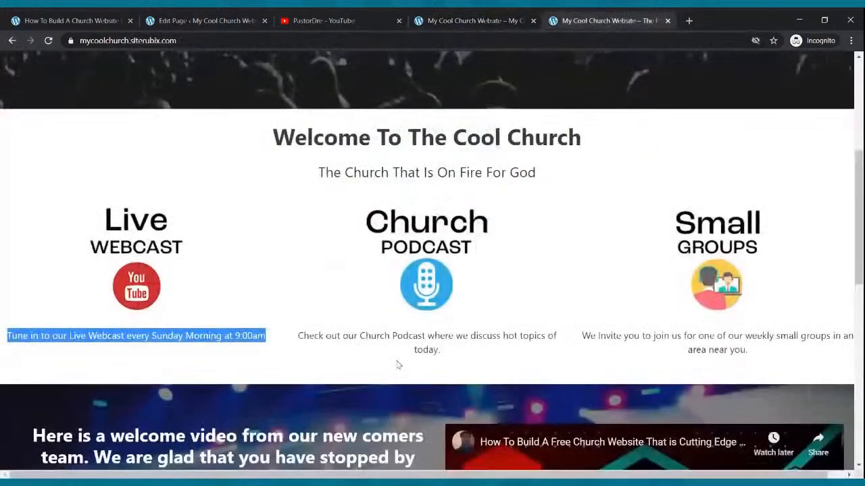
left_click_drag(298, 336, 447, 351)
key("ctrl+c")
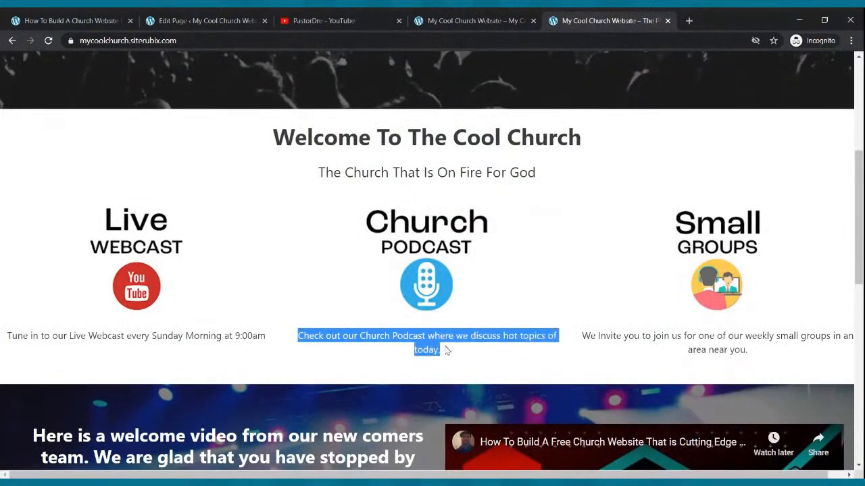
left_click(243, 21)
left_click(593, 284)
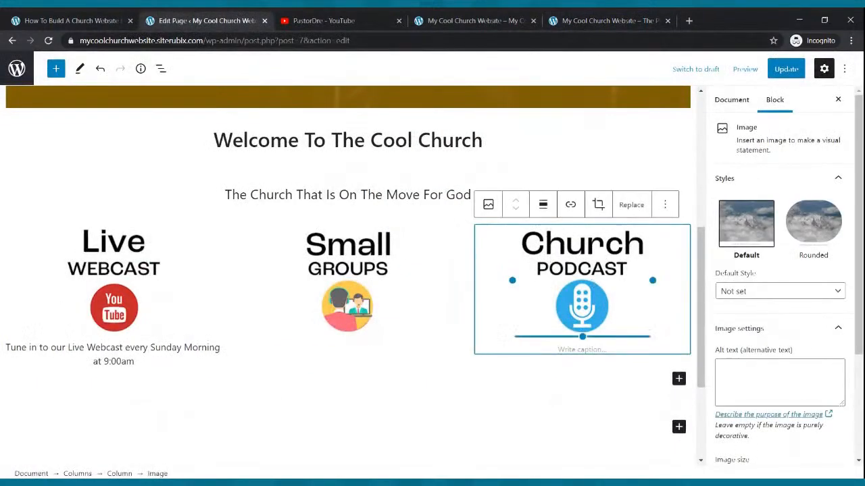
left_click(678, 379)
left_click(544, 259)
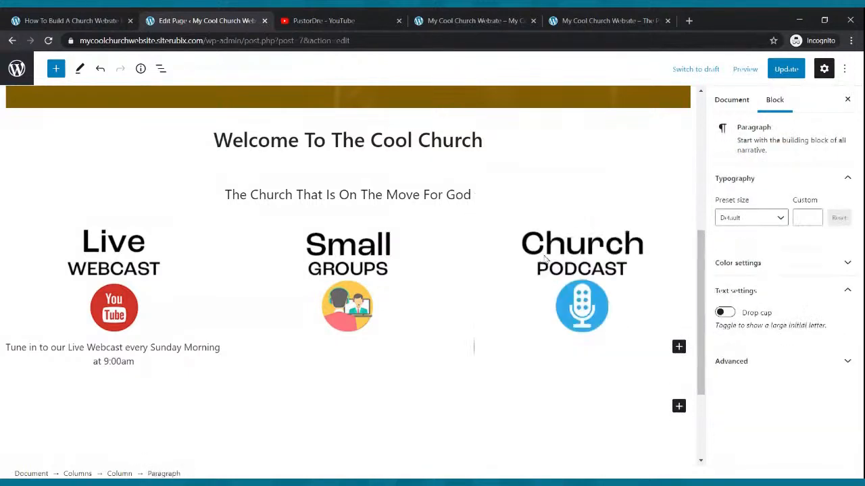
key("ctrl+v")
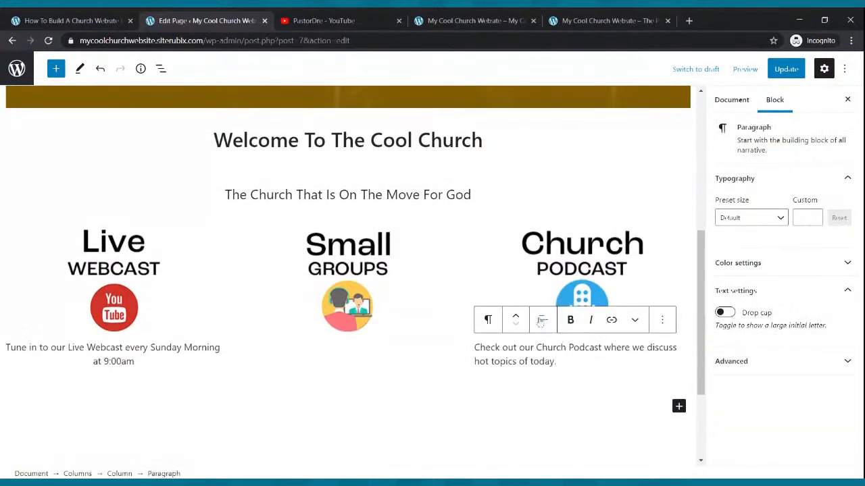
left_click(542, 320)
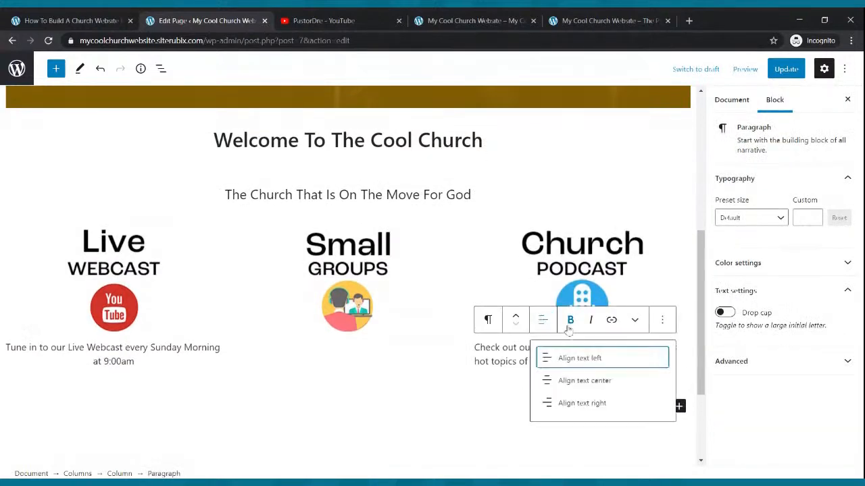
left_click(584, 381)
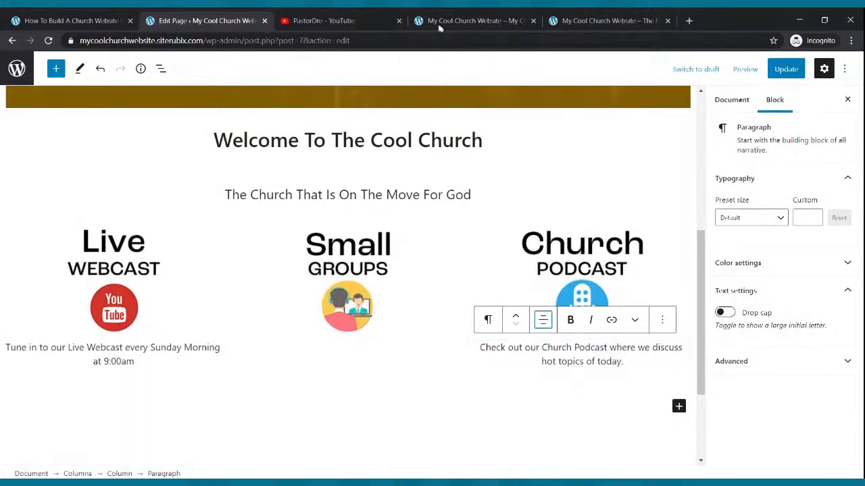
Copy the example site's "We Invite you to join us for one of our weekly small groups..." caption into a centered paragraph below the Small Groups image
left_click(594, 20)
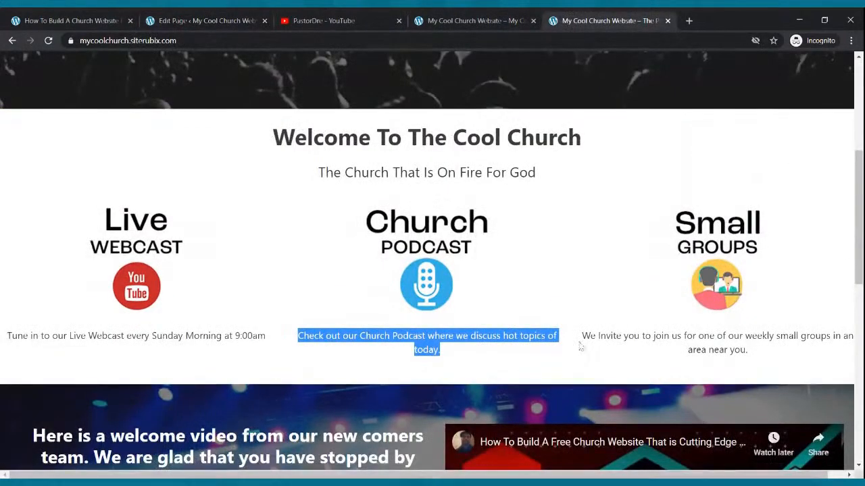
left_click_drag(585, 334, 760, 357)
key("ctrl+c")
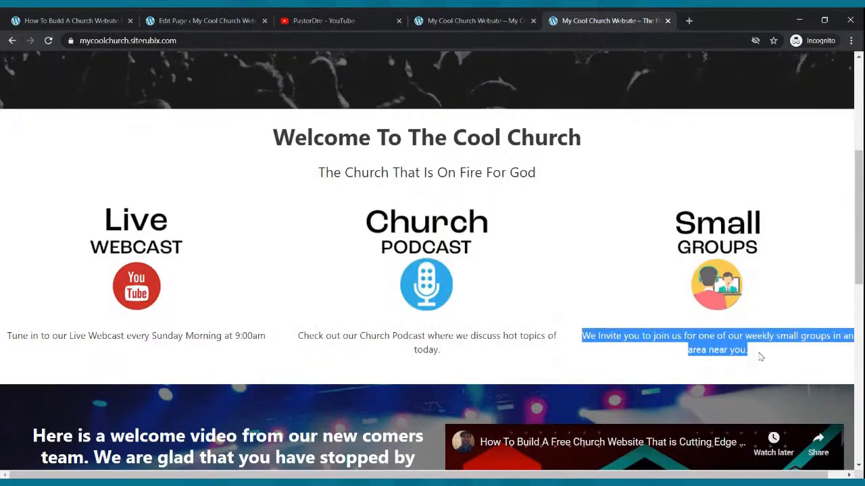
left_click(215, 19)
left_click(361, 282)
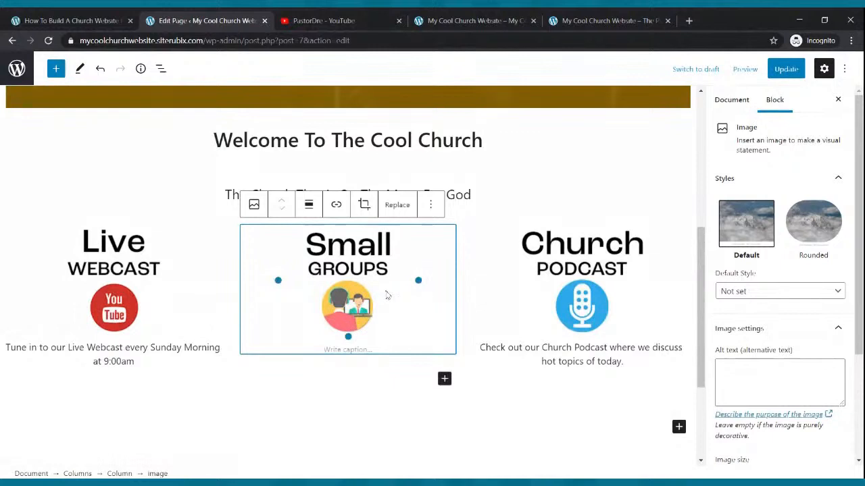
left_click(446, 380)
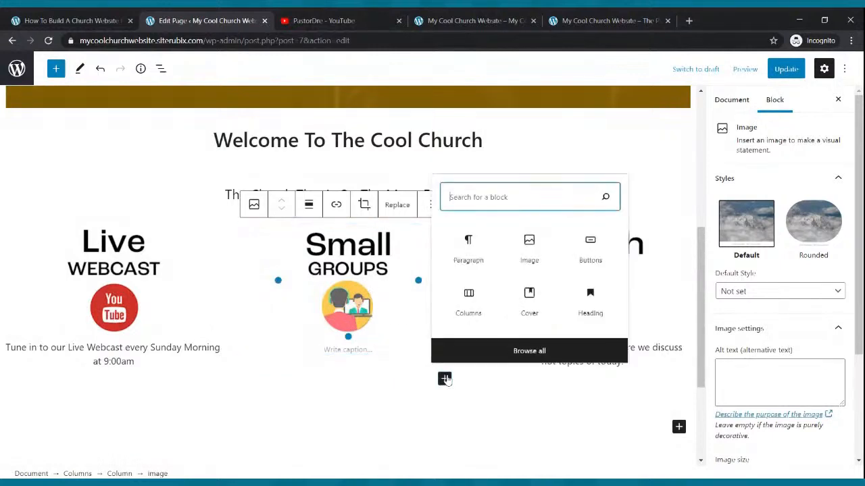
left_click(466, 262)
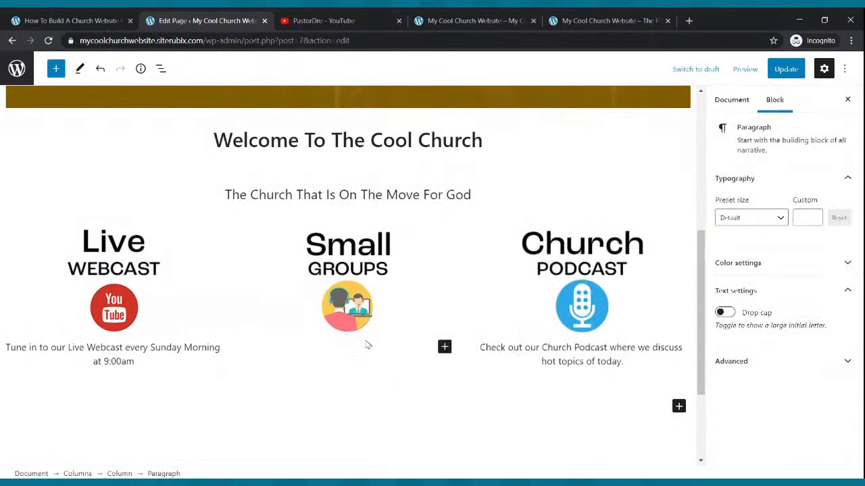
key("ctrl+v")
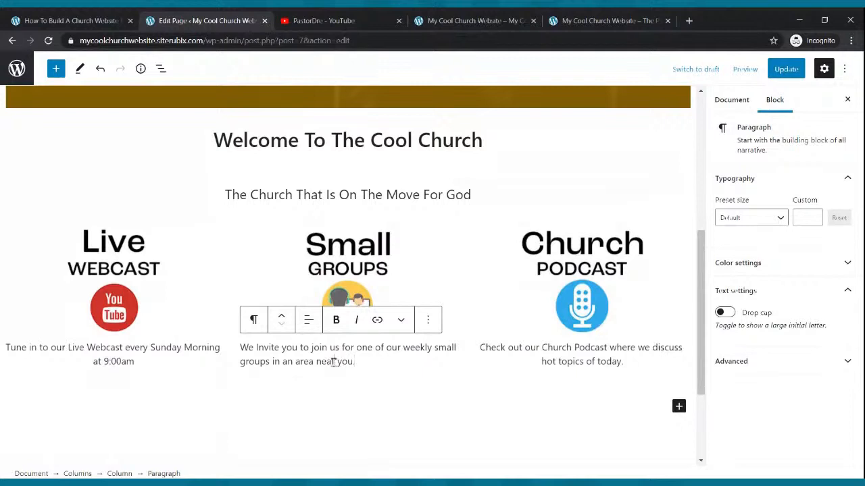
left_click(309, 321)
left_click(366, 381)
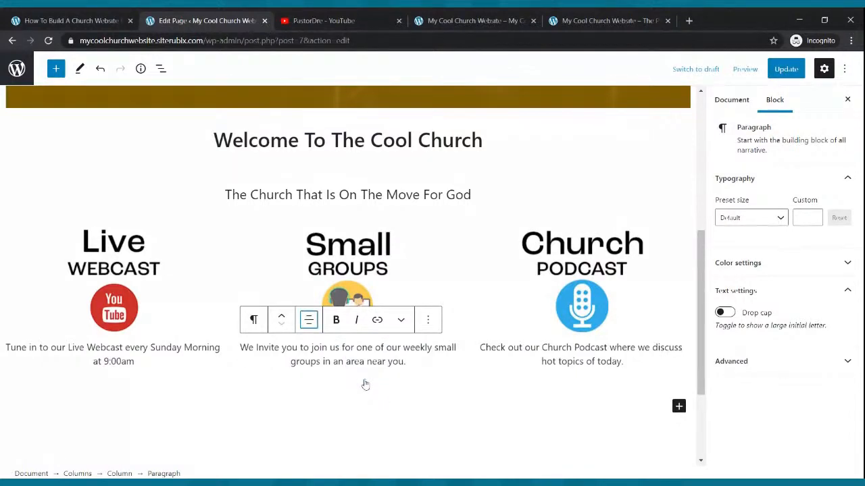
Update the Home page and check the three image captions on the live site
left_click(786, 69)
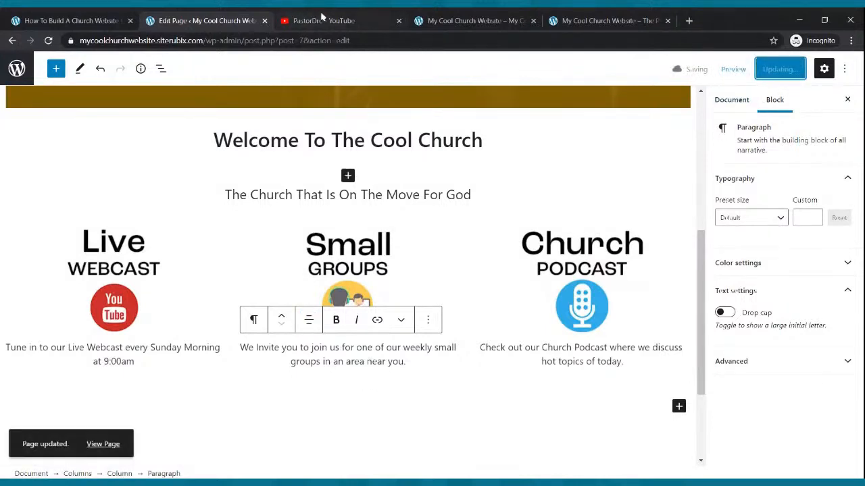
left_click(428, 16)
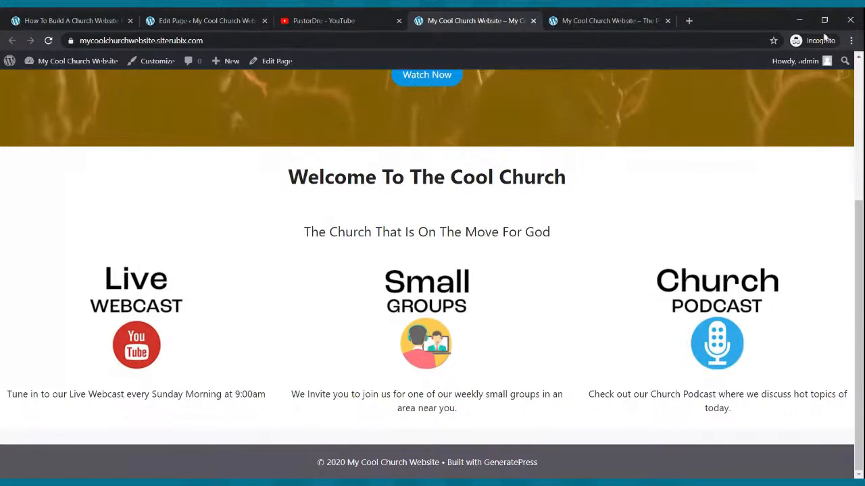
Examine the welcome video section below the three-column image row on the example site
left_click(608, 20)
scroll(570, 268, "down", 3)
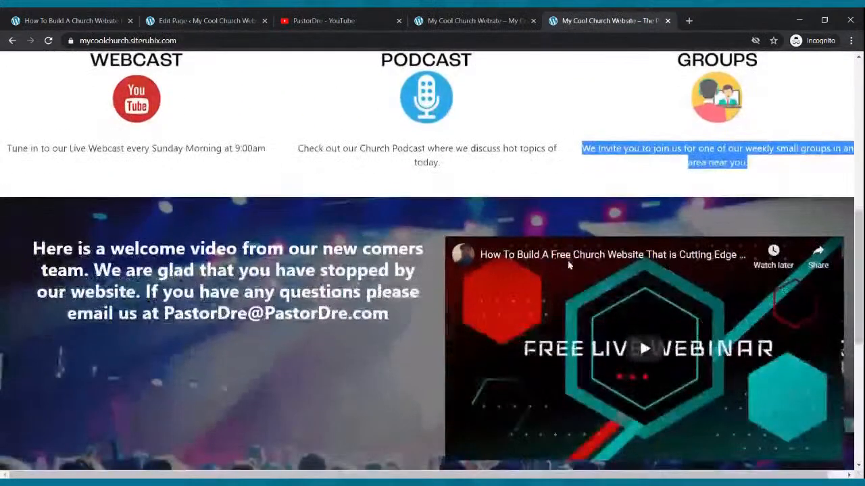
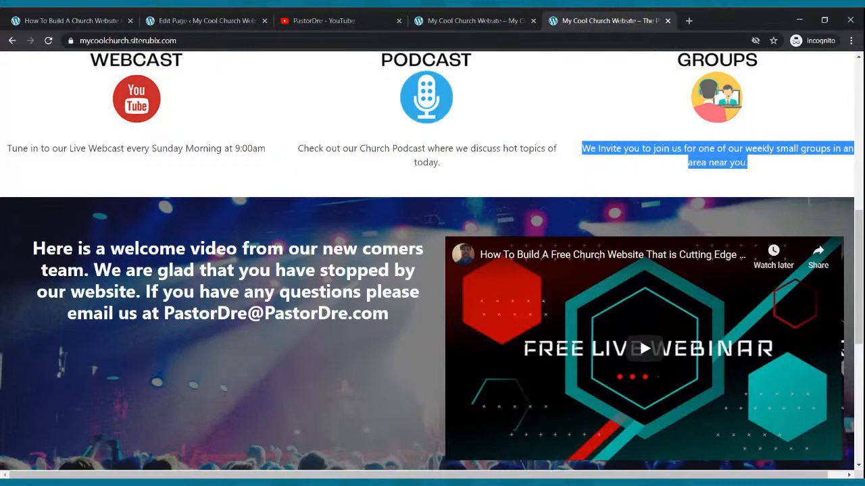
Return to the Home page editor, at the captioned three-column image row
left_click(203, 21)
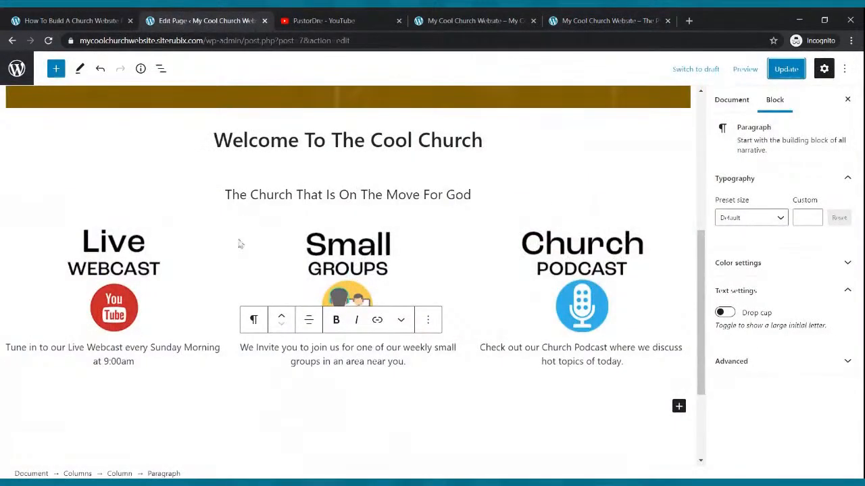
scroll(247, 251, "down", 3)
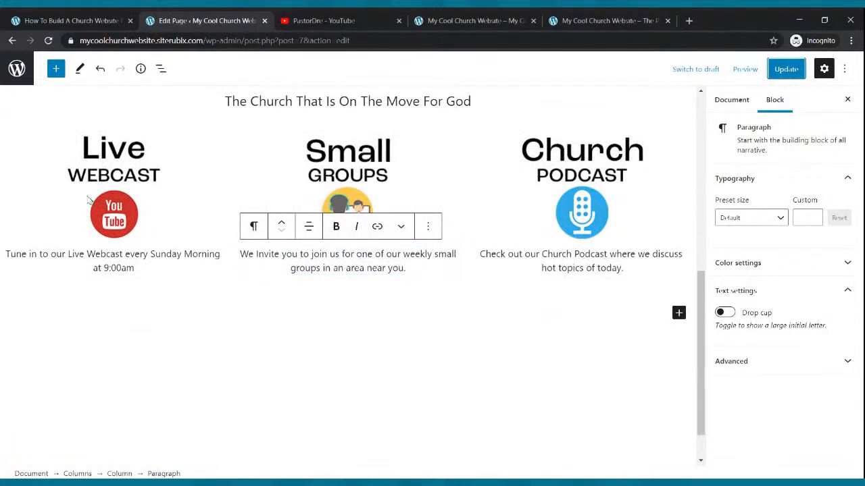
left_click(56, 68)
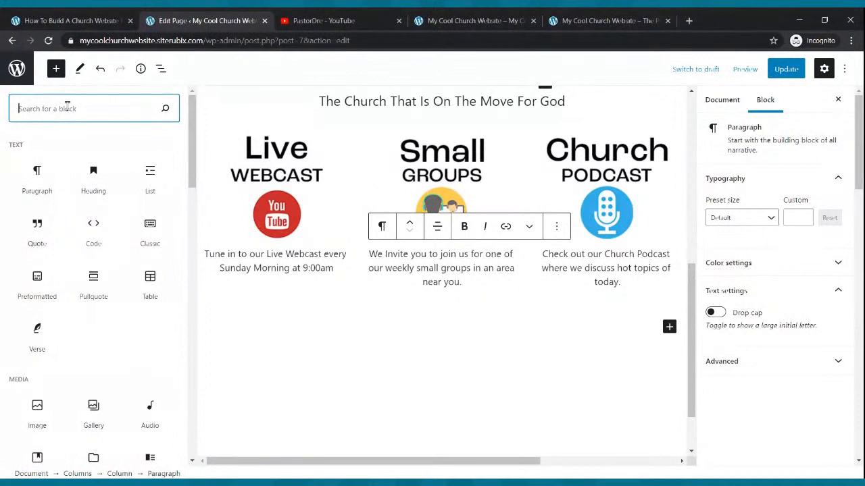
type("cover")
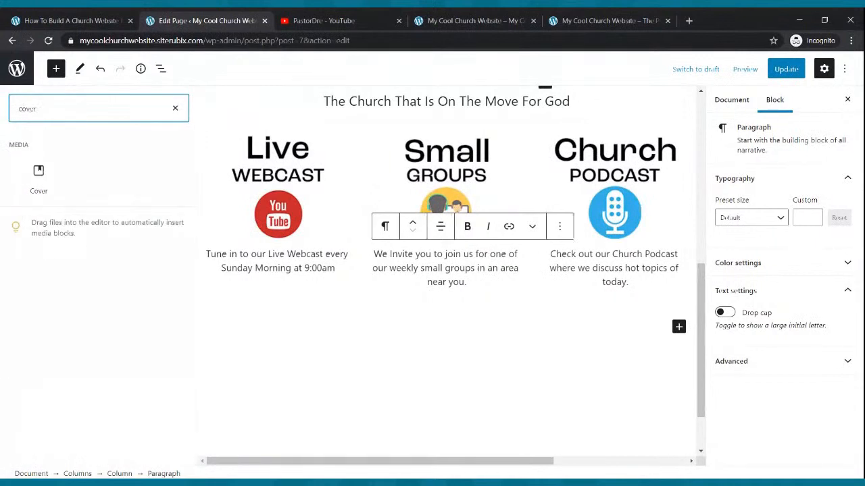
left_click(34, 177)
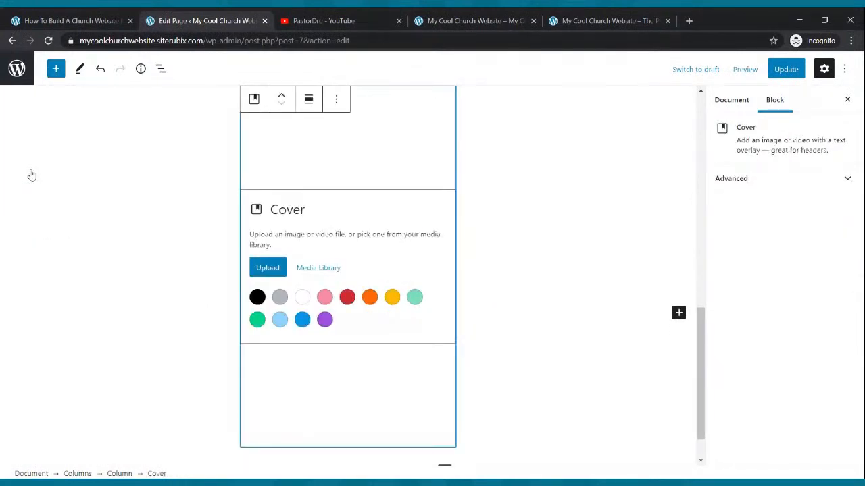
left_click(335, 99)
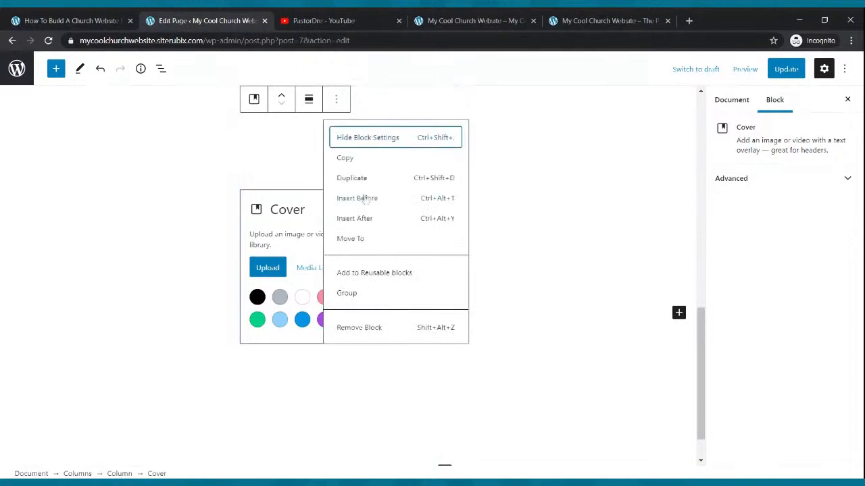
left_click(362, 331)
Insert a full-width Cover block below the captioned three-column image row and update the Home page
left_click(417, 310)
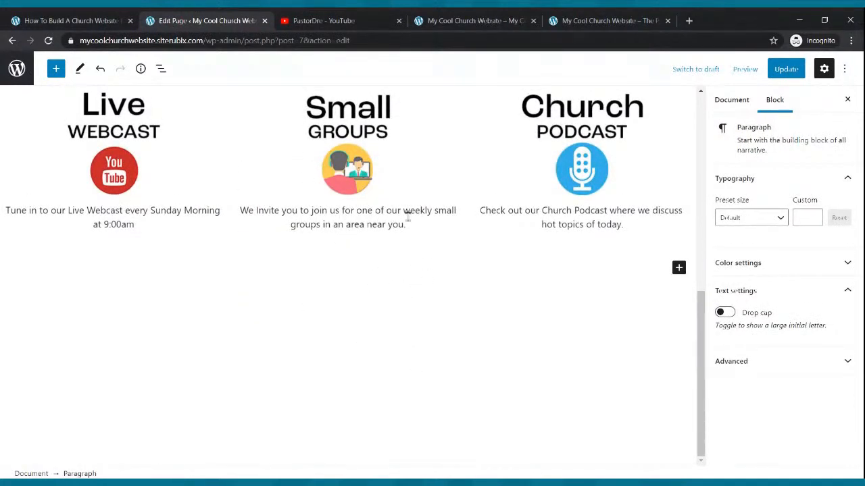
left_click(56, 68)
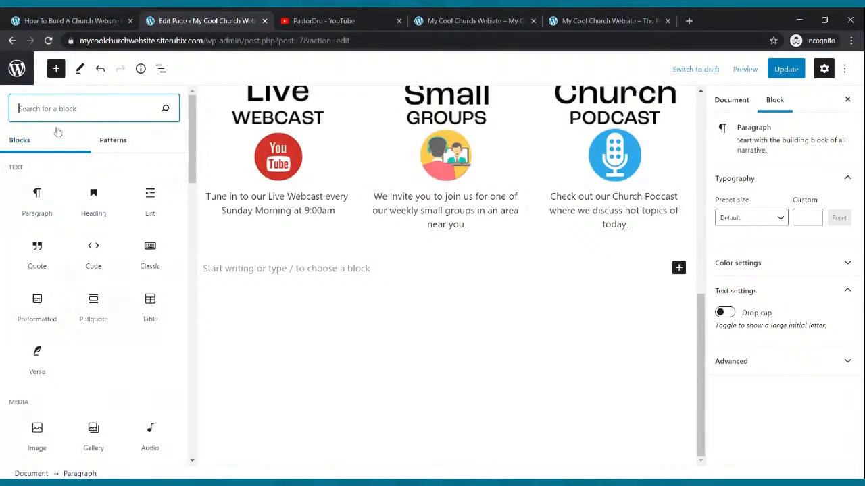
type("cov")
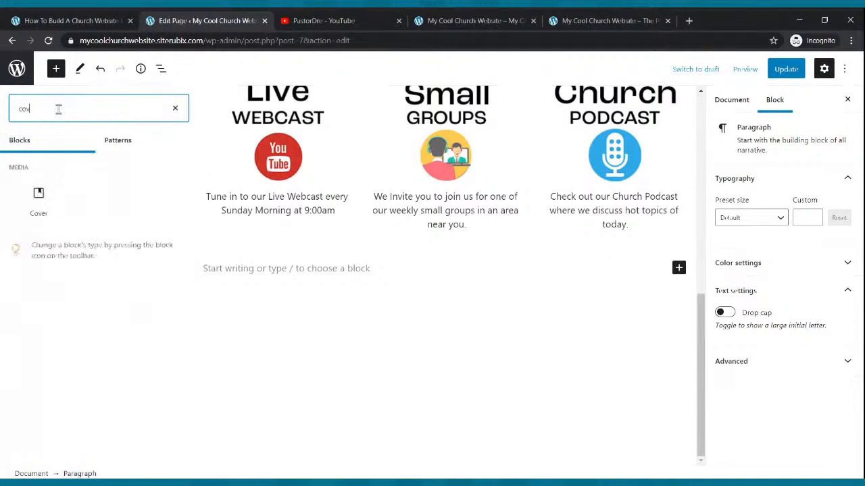
left_click(38, 198)
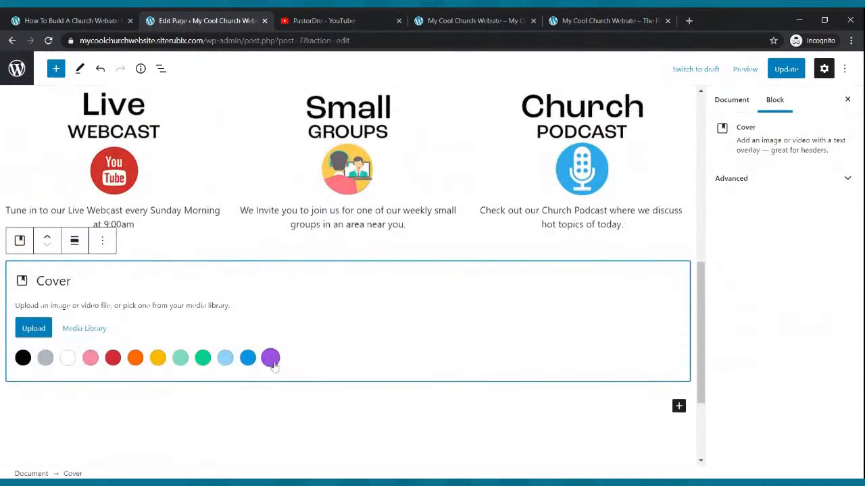
left_click(785, 69)
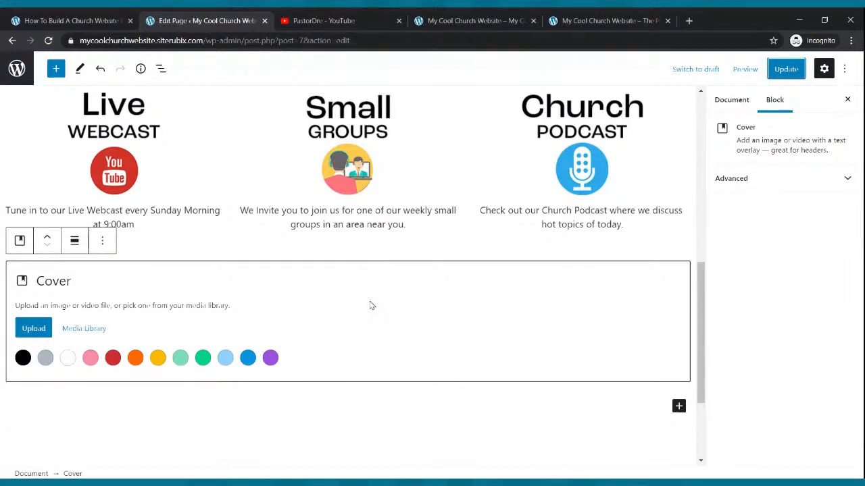
Review the example site's welcome video section, give the new Cover block a light blue background, and update the Home page
left_click(571, 19)
scroll(306, 329, "down", 2)
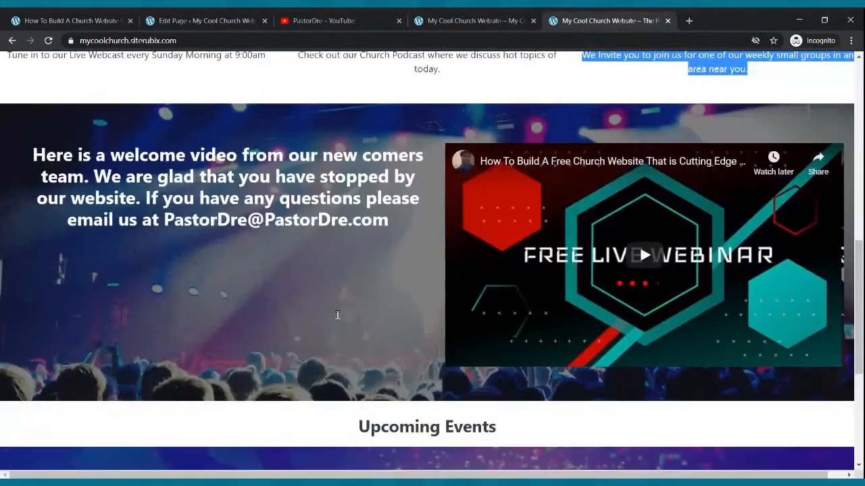
scroll(339, 321, "up", 3)
scroll(339, 321, "up", 4)
scroll(339, 321, "down", 5)
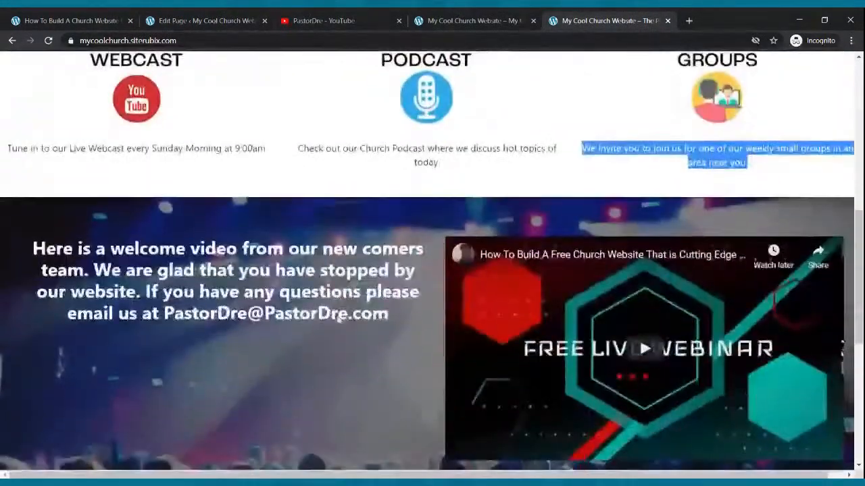
left_click(245, 17)
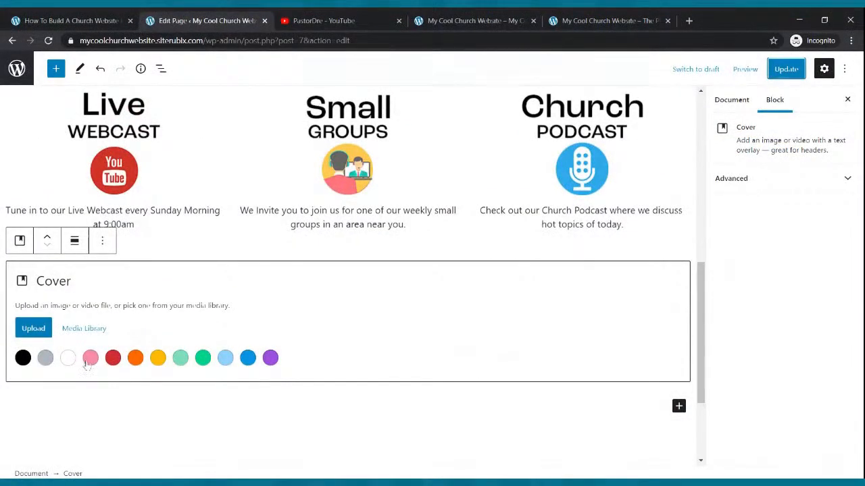
left_click(225, 358)
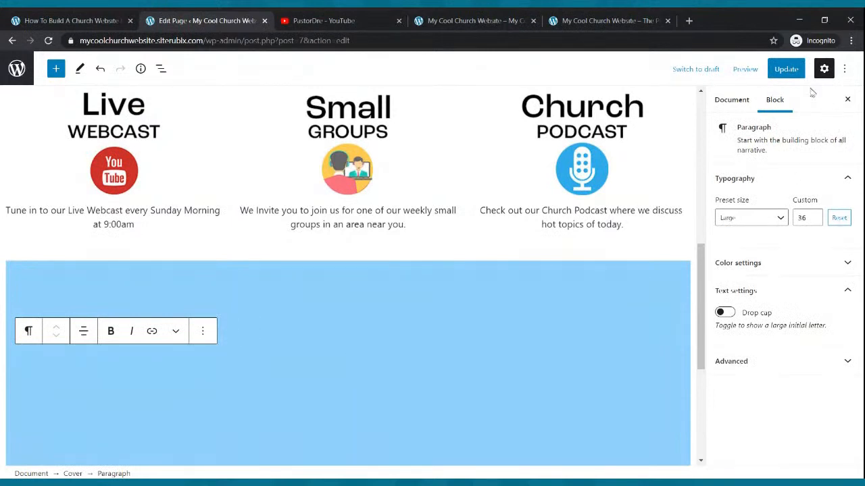
left_click(785, 69)
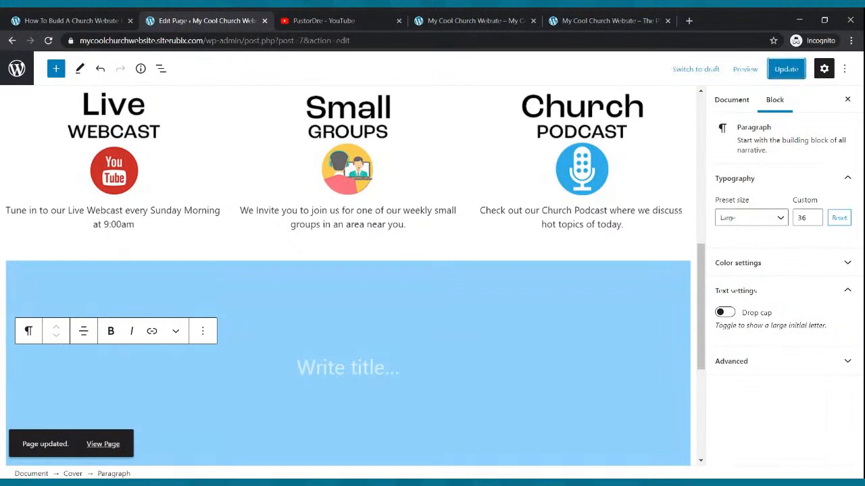
scroll(390, 299, "up", 6)
scroll(388, 297, "down", 6)
scroll(358, 366, "up", 7)
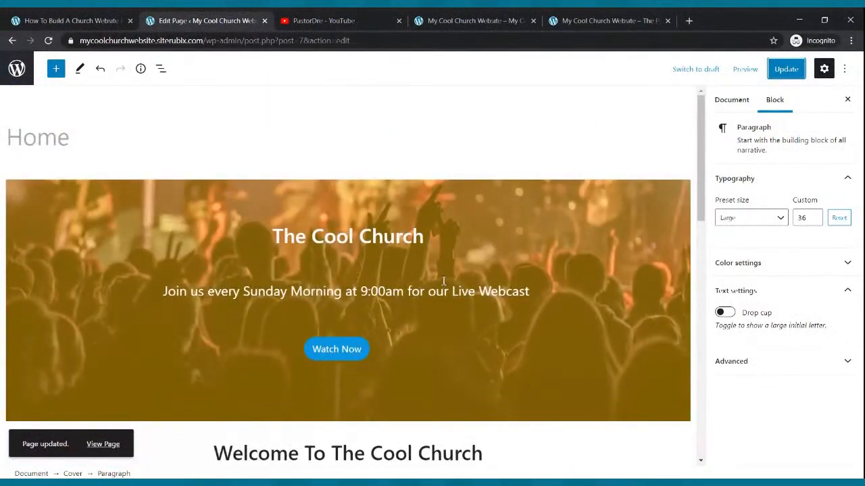
scroll(445, 284, "down", 7)
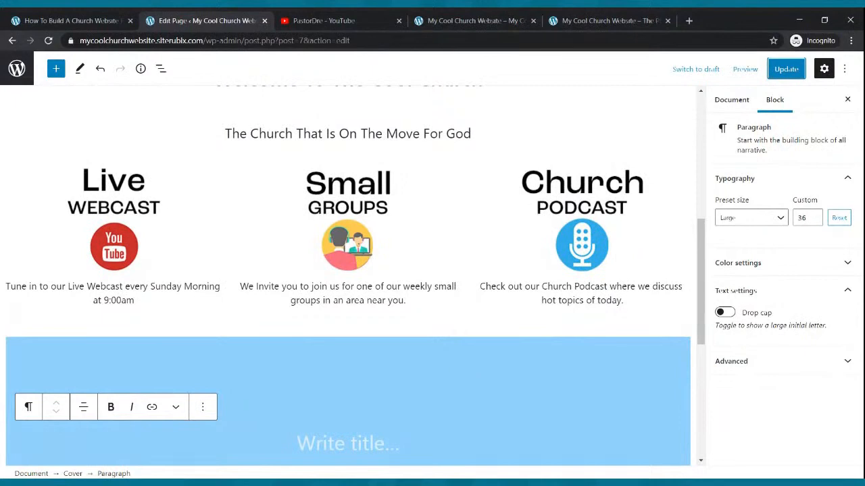
scroll(324, 383, "down", 2)
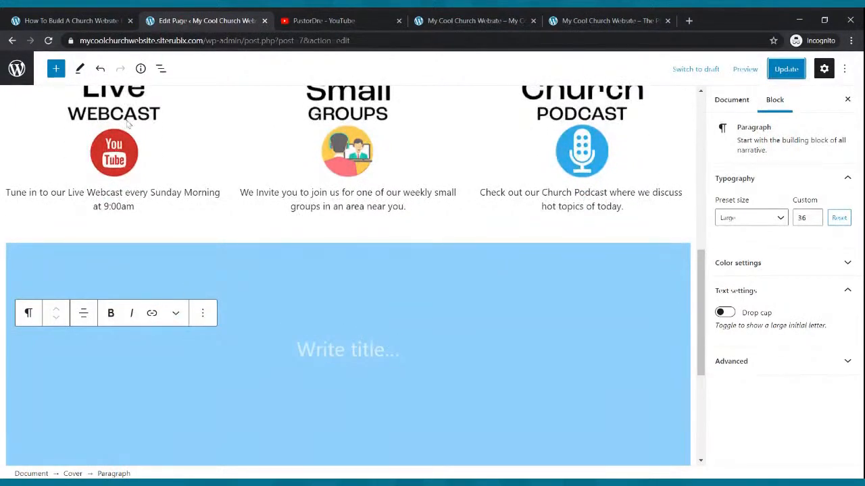
Insert a Columns block with the 30 / 70 variation inside the light blue Cover block and update the Home page
left_click(349, 351)
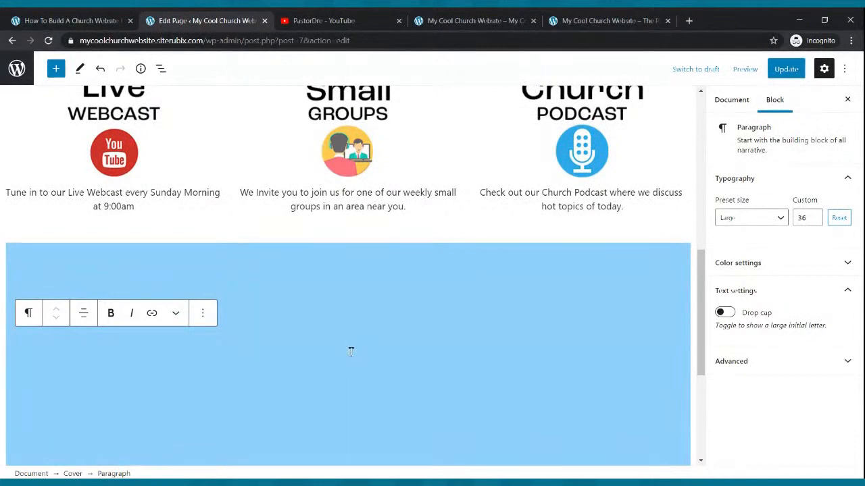
left_click(56, 69)
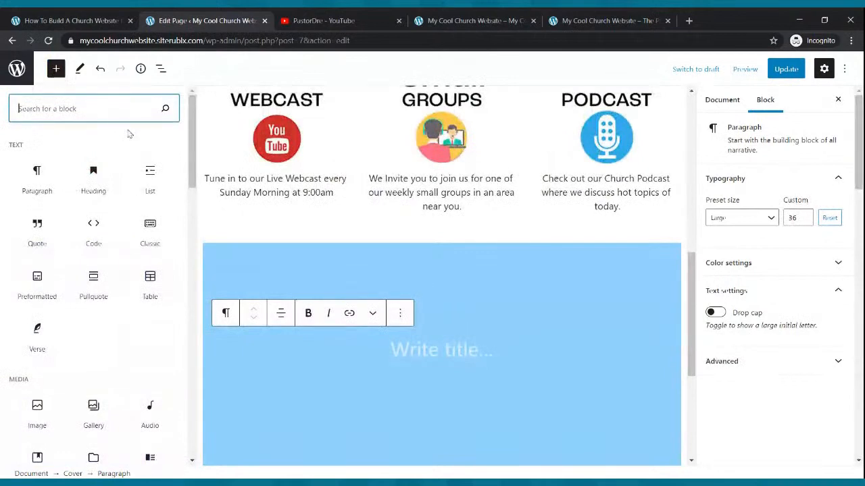
type("columns")
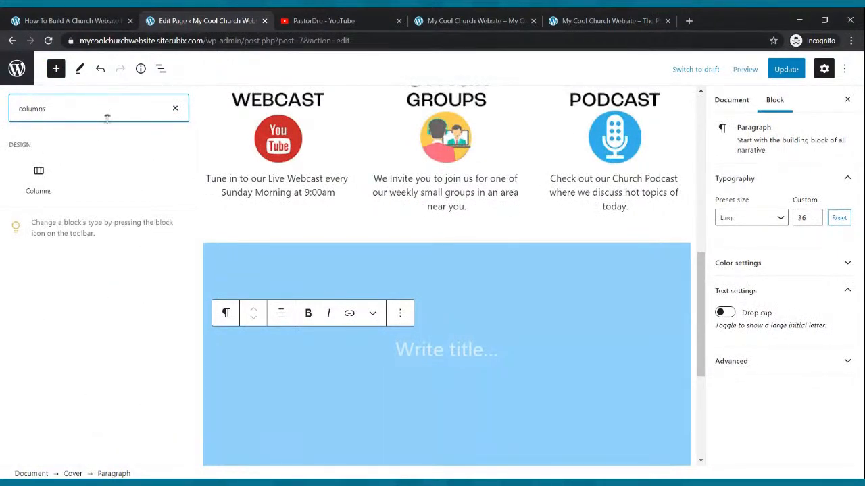
left_click(39, 177)
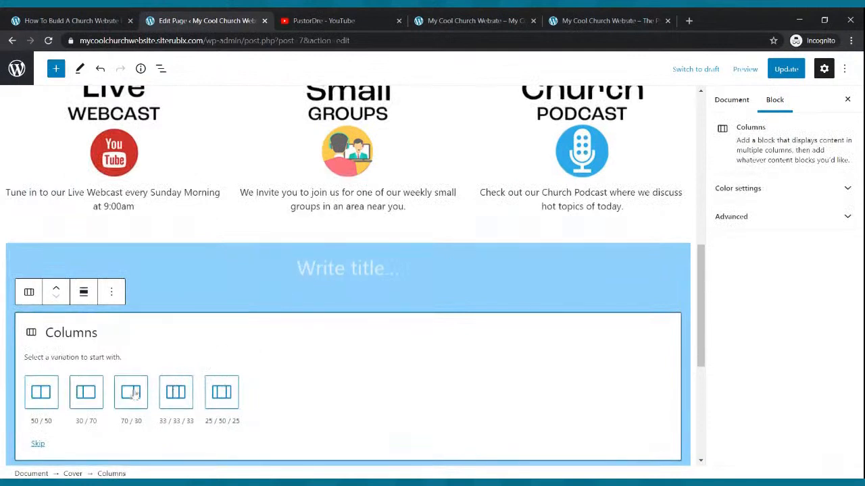
left_click(86, 393)
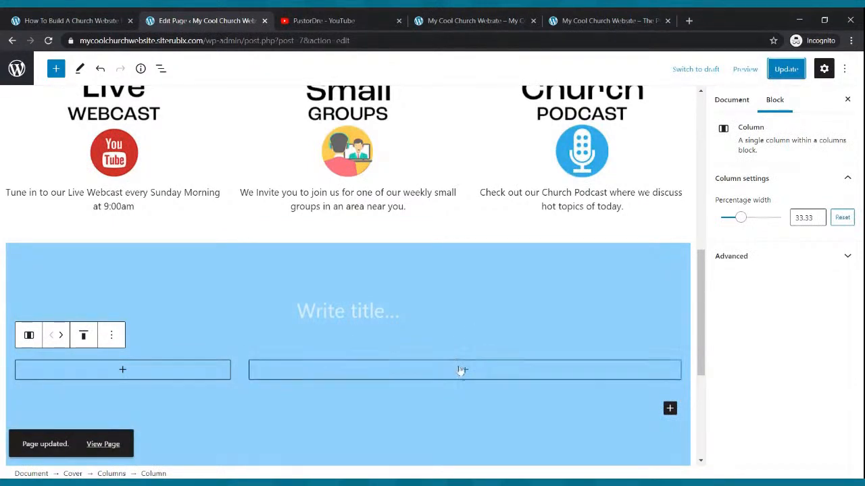
Add a paragraph to the narrower column of the Cover block, beginning "Hello and welcome to our website. We hope you enjoy your visit."
left_click(122, 370)
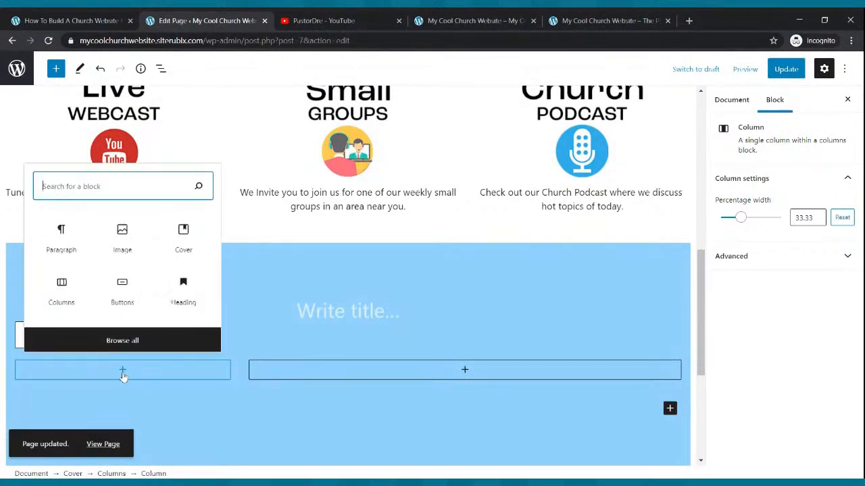
left_click(74, 250)
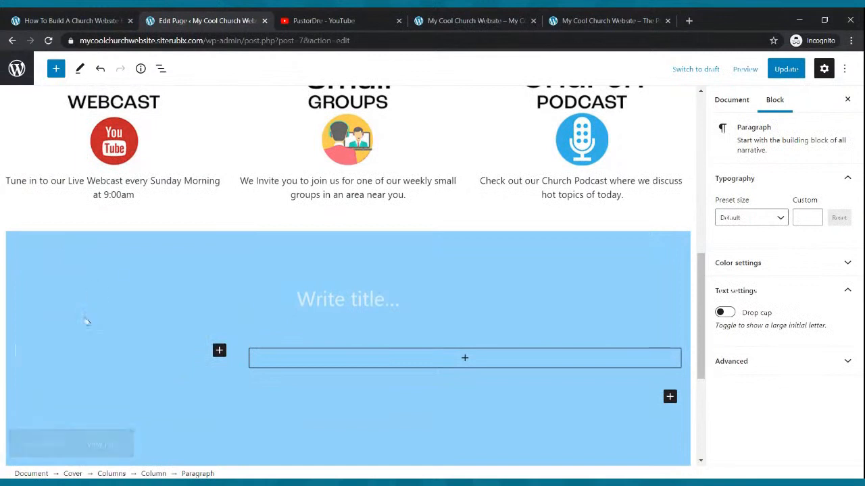
type("Hello and")
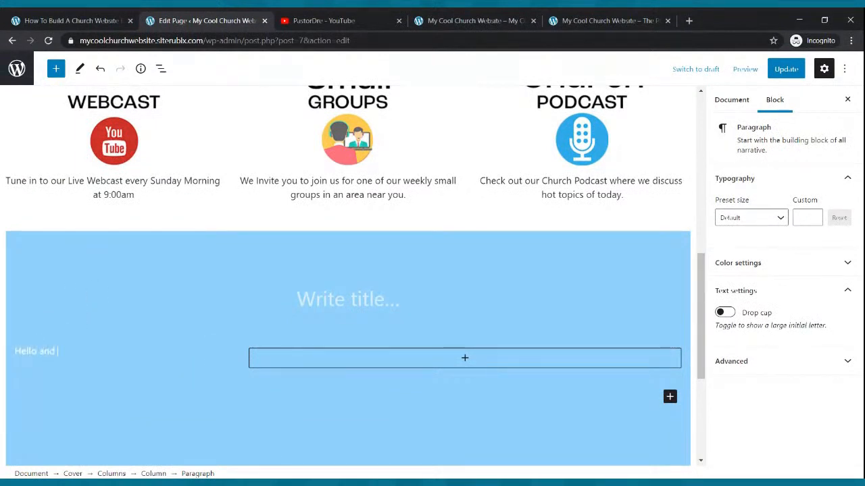
type("come tio o")
key("BackSpace")
key("BackSpace")
key("BackSpace")
key("BackSpace")
type("o our webs")
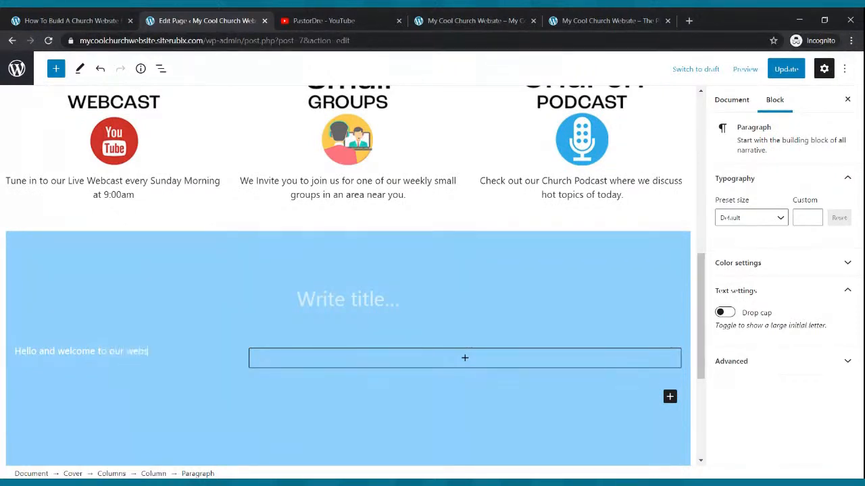
type("ite. We hope you enjoy your visit. If you have questions pl")
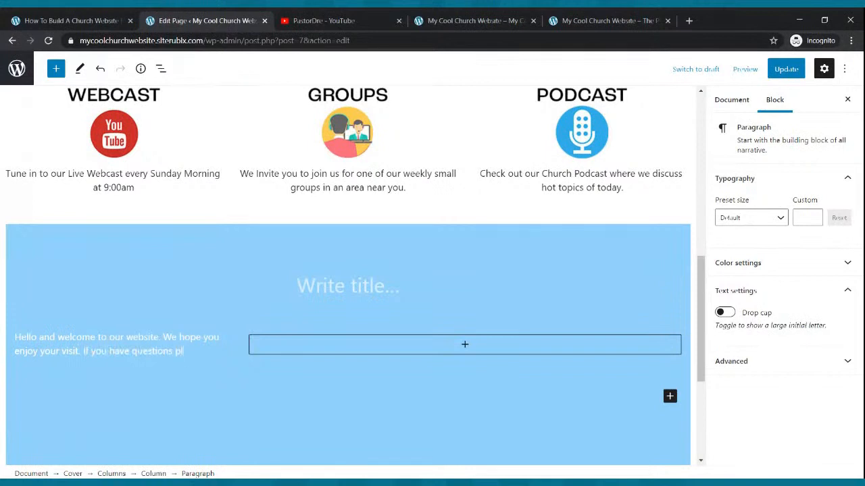
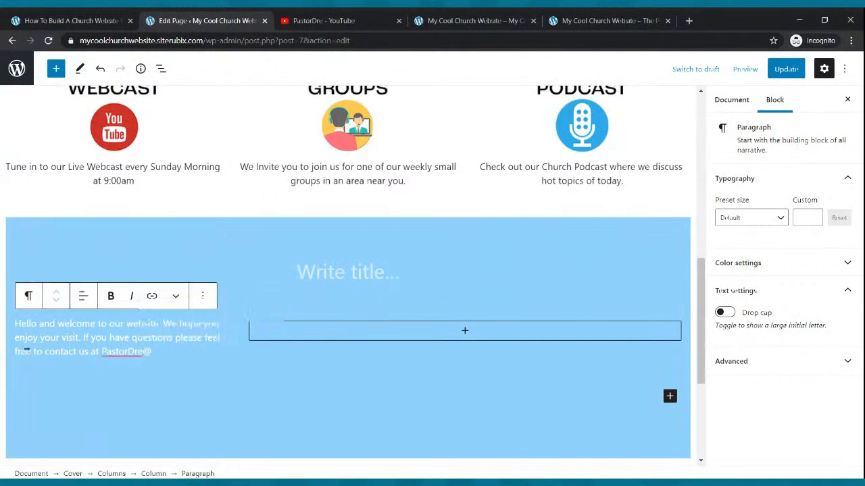
Finish the welcome paragraph with "If you have questions please feel free to contact us at" followed by the church's contact e-mail
key("ctrl+a")
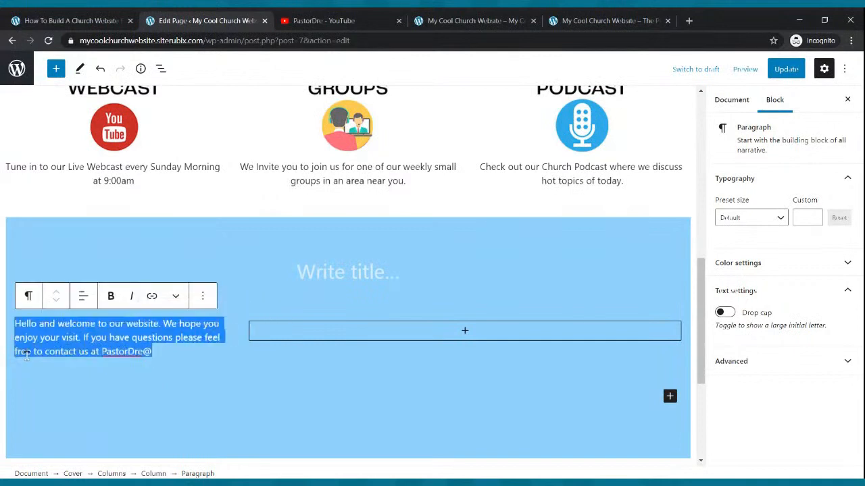
left_click(169, 350)
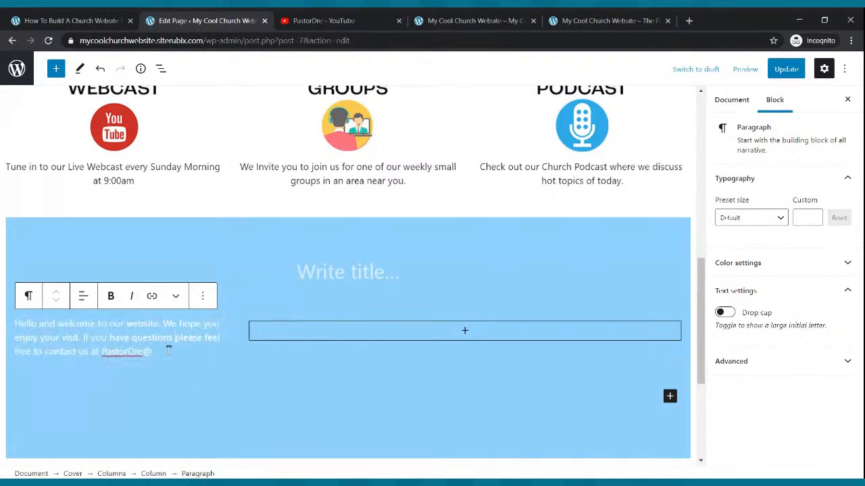
type("Pas")
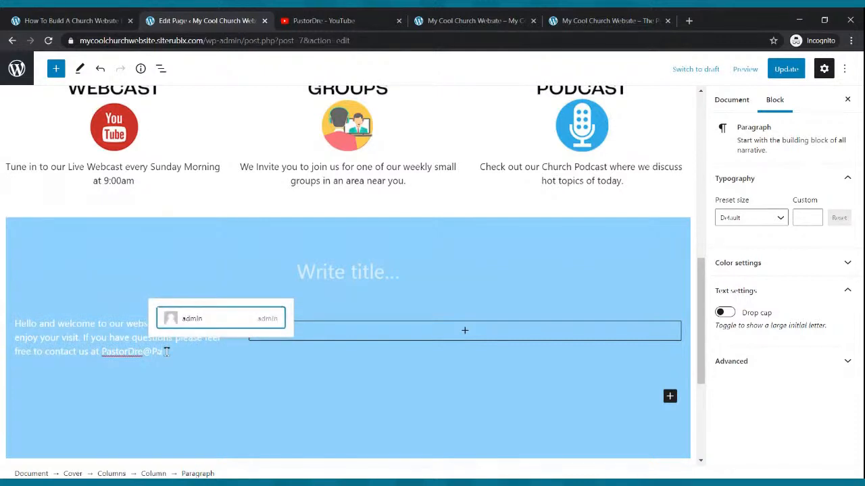
type("torDre.com")
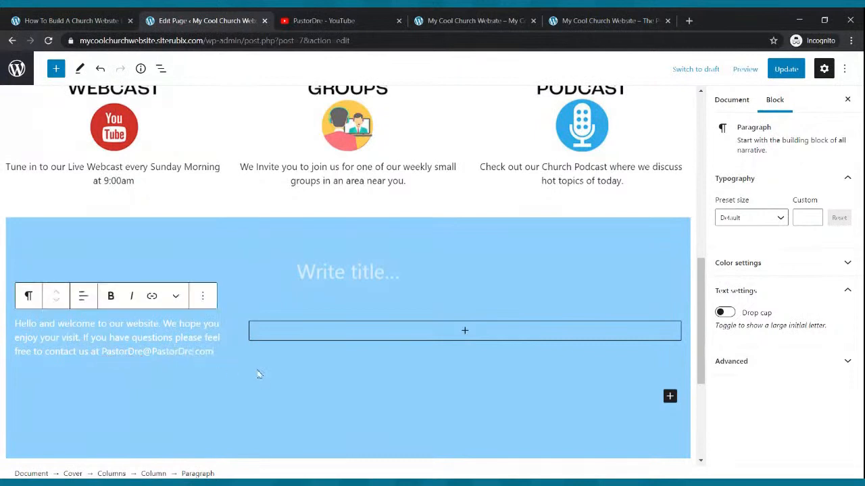
Update the Home page and open the 0:31 upload "Free Webinar _ How To Build A Church Website" from the YouTube channel
left_click(783, 69)
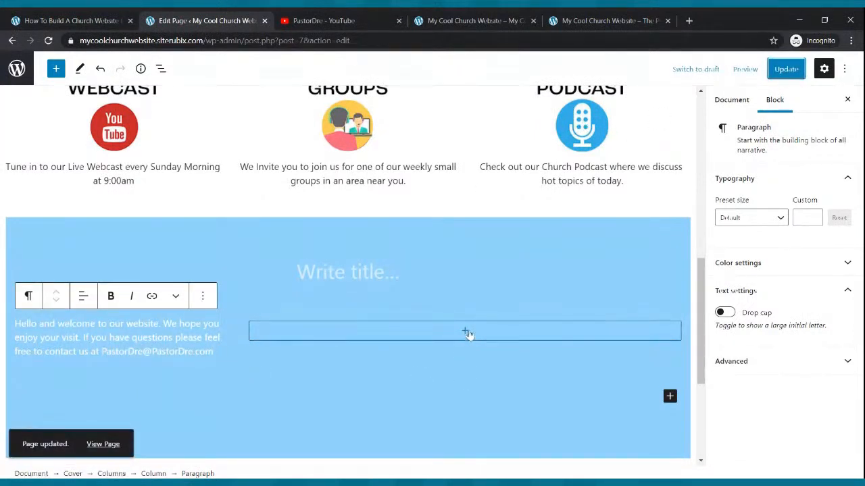
left_click(317, 20)
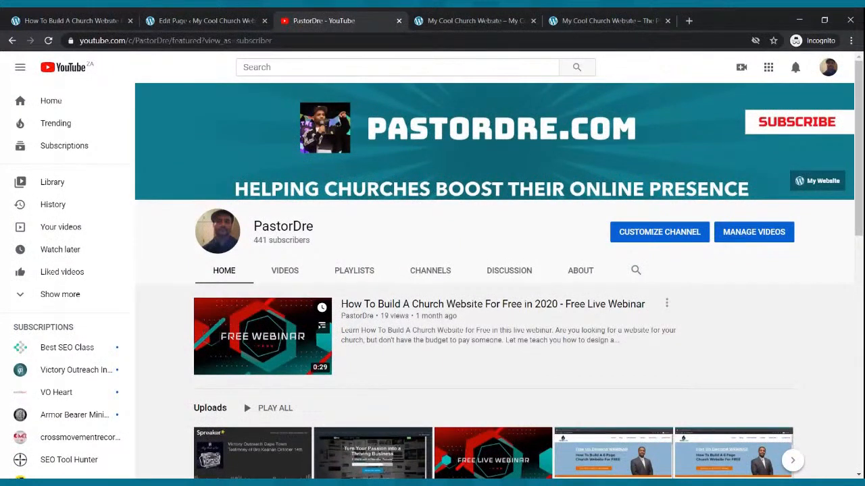
scroll(490, 279, "down", 3)
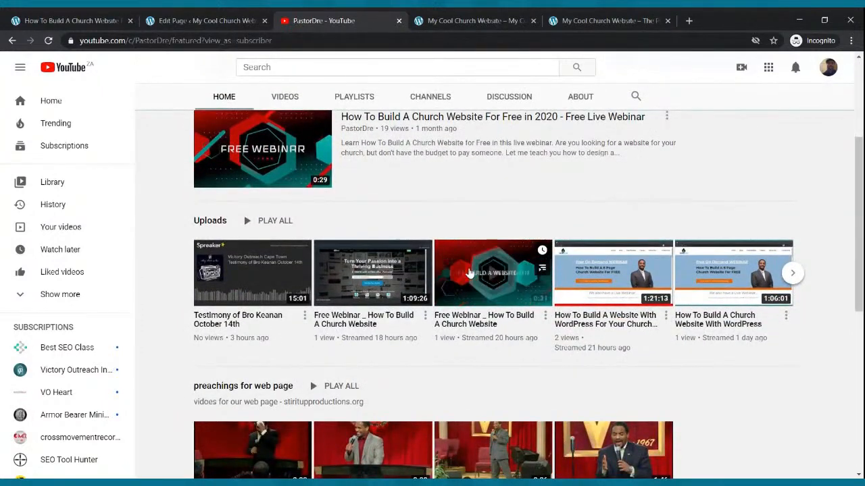
left_click(470, 272)
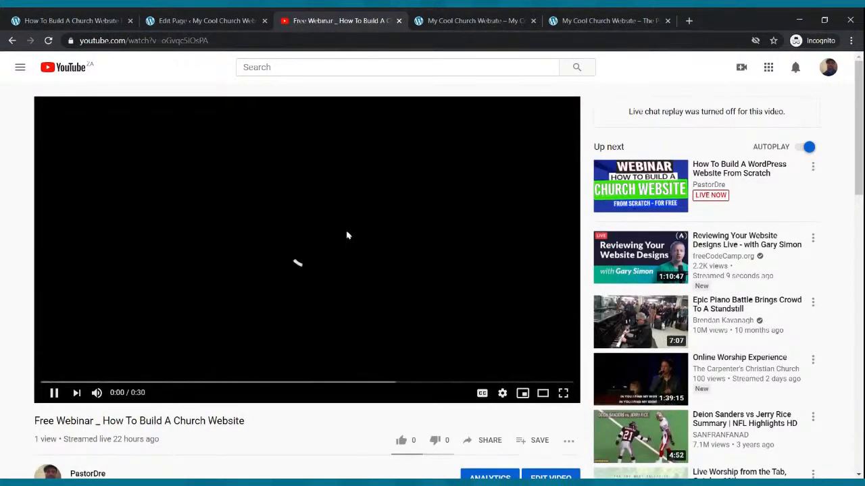
Pause the webinar video and copy its share link
scroll(343, 233, "down", 2)
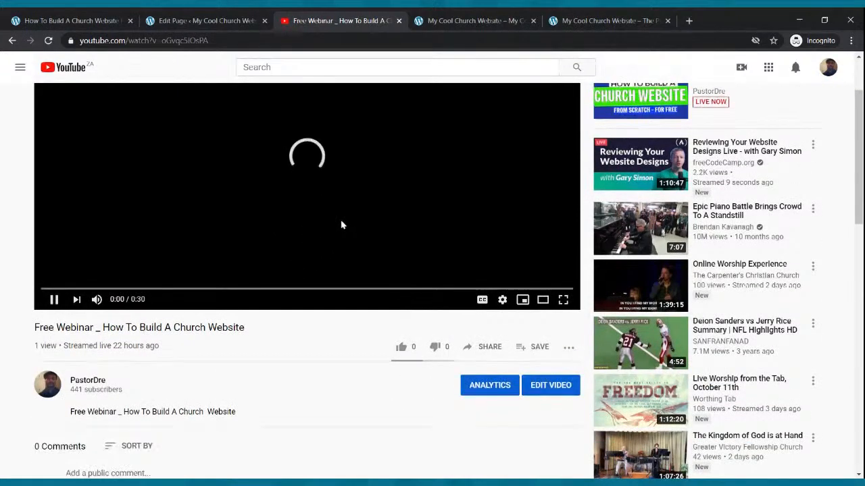
scroll(342, 225, "up", 1)
left_click(342, 224)
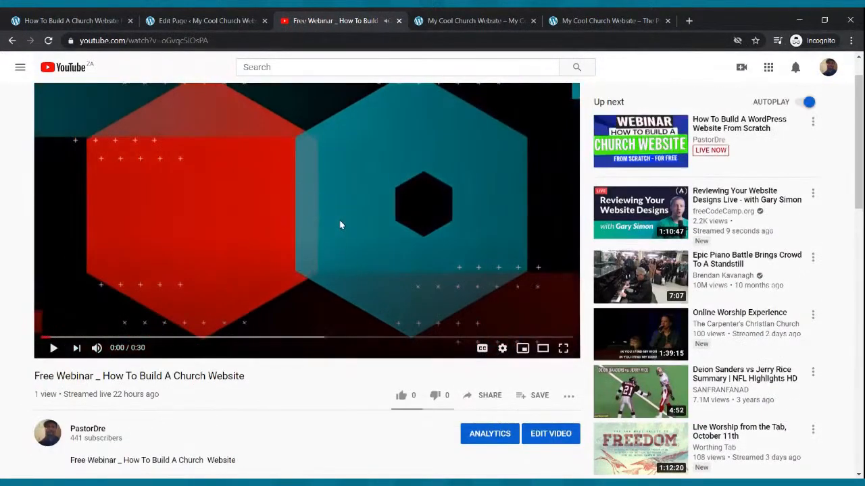
left_click(496, 397)
left_click(545, 284)
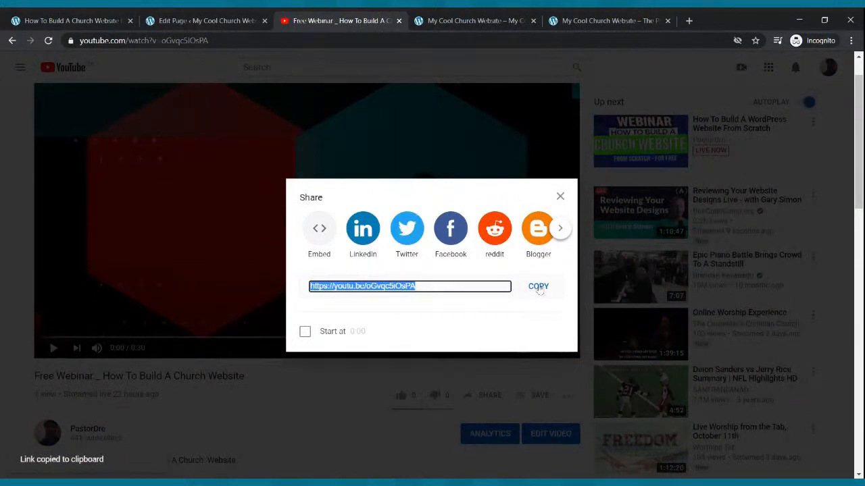
left_click(540, 286)
left_click(215, 20)
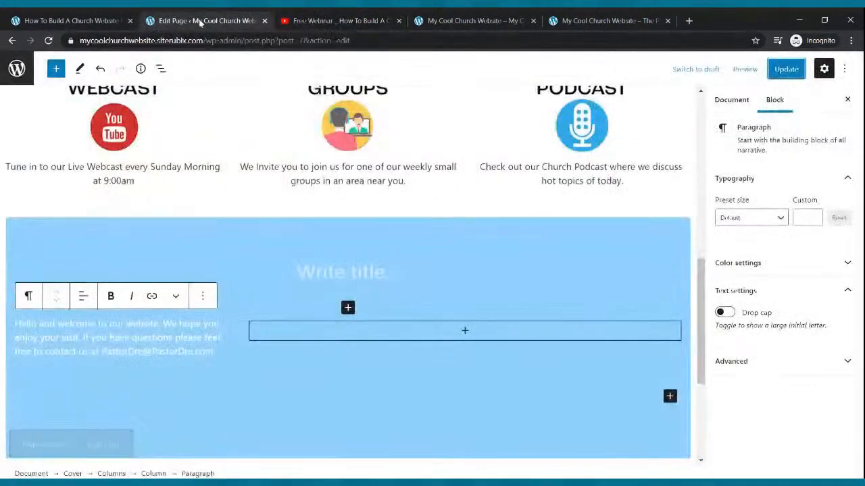
left_click(465, 333)
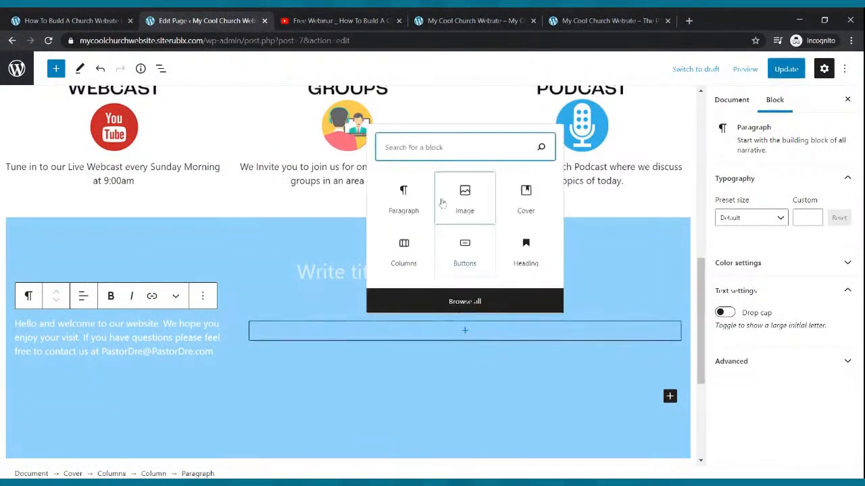
type("video")
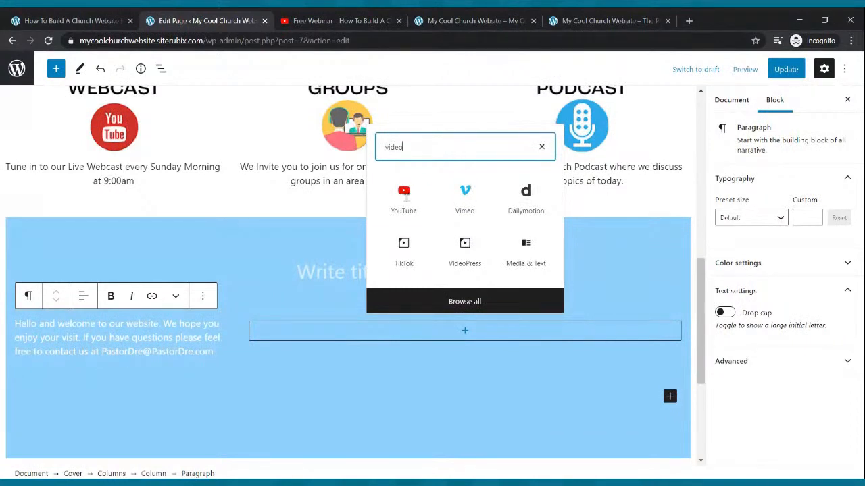
left_click(401, 194)
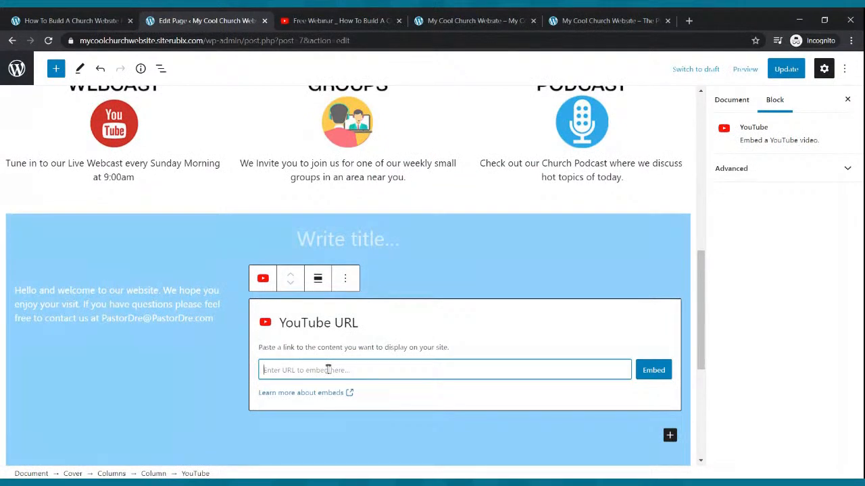
key("ctrl+v")
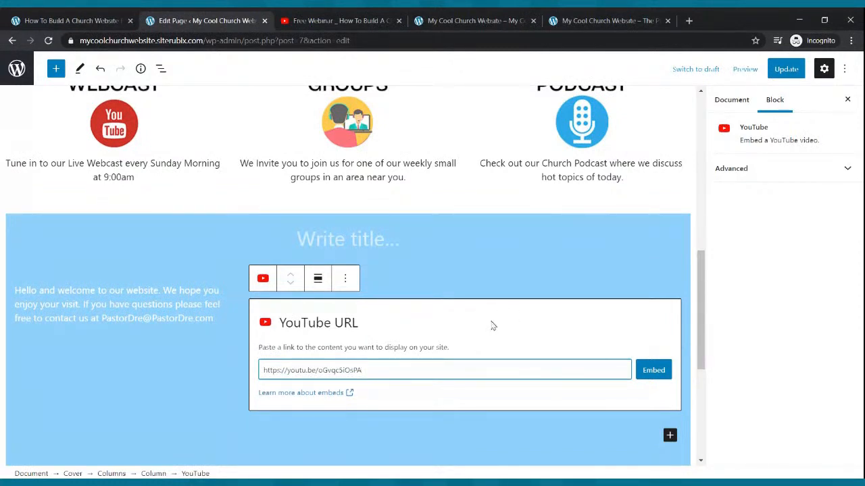
left_click(647, 369)
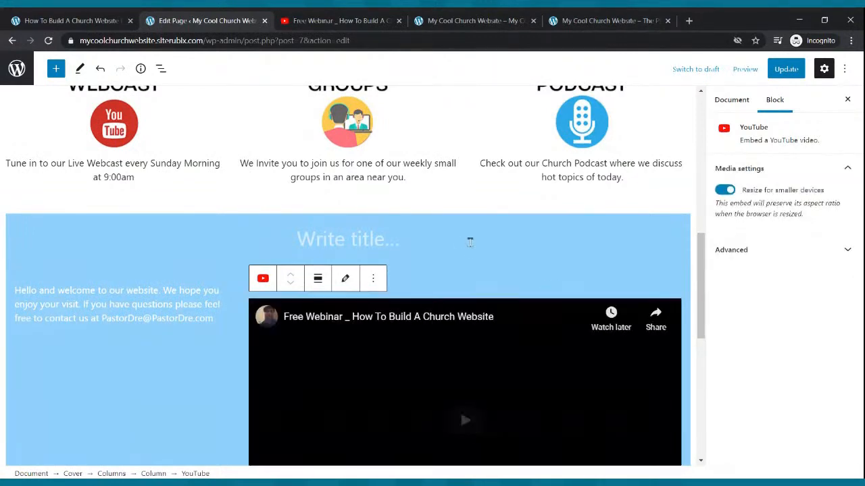
scroll(467, 237, "down", 3)
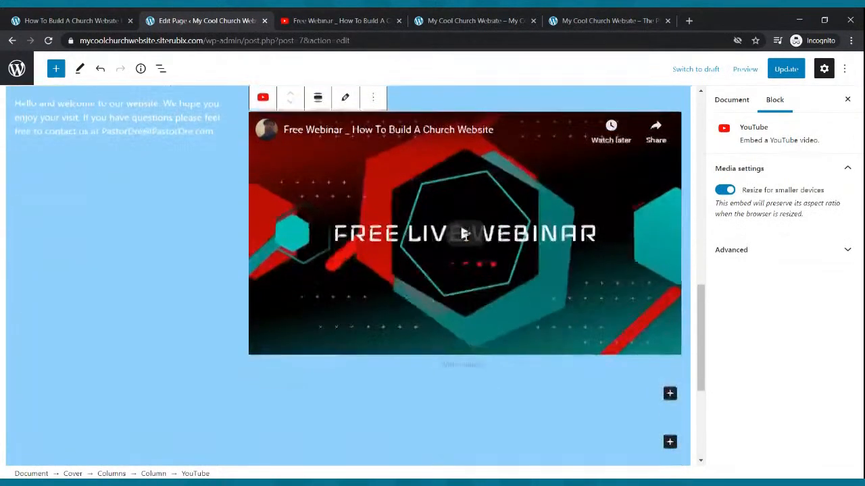
scroll(466, 237, "down", 2)
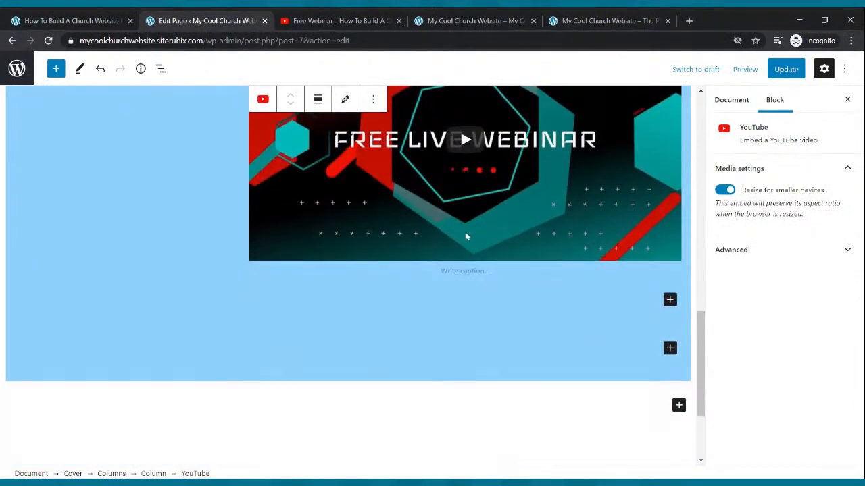
scroll(466, 236, "up", 2)
left_click(785, 69)
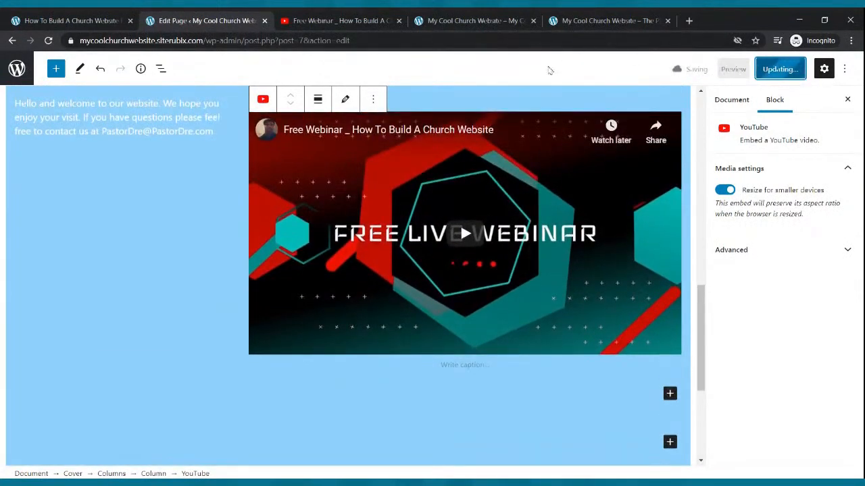
Reload the live Home page and examine the blue welcome video section together with the sections above it
left_click(488, 21)
left_click(48, 40)
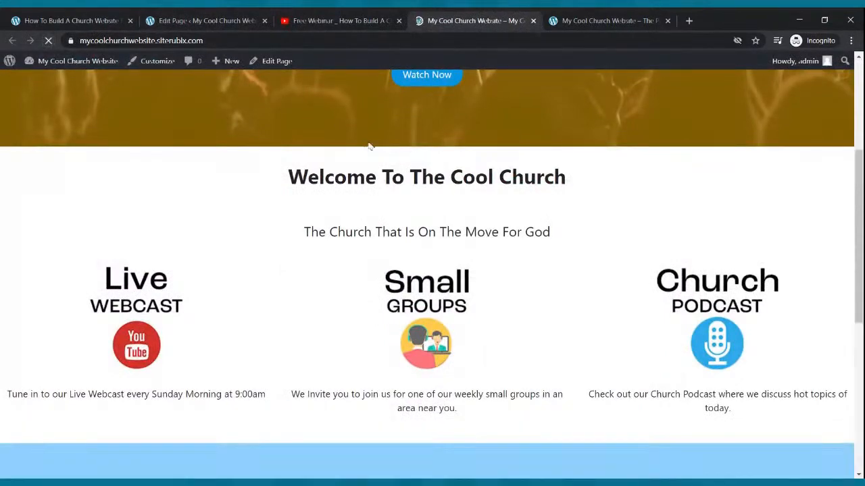
scroll(446, 212, "down", 8)
scroll(446, 213, "down", 1)
scroll(446, 212, "up", 2)
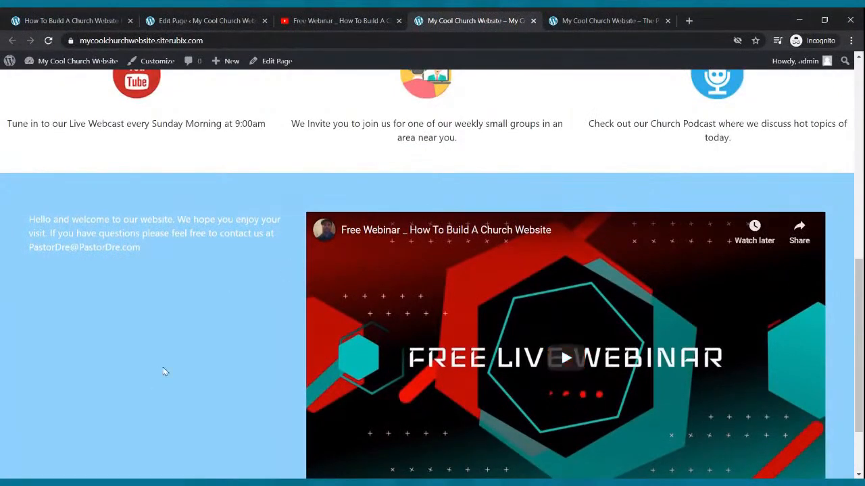
scroll(165, 371, "up", 7)
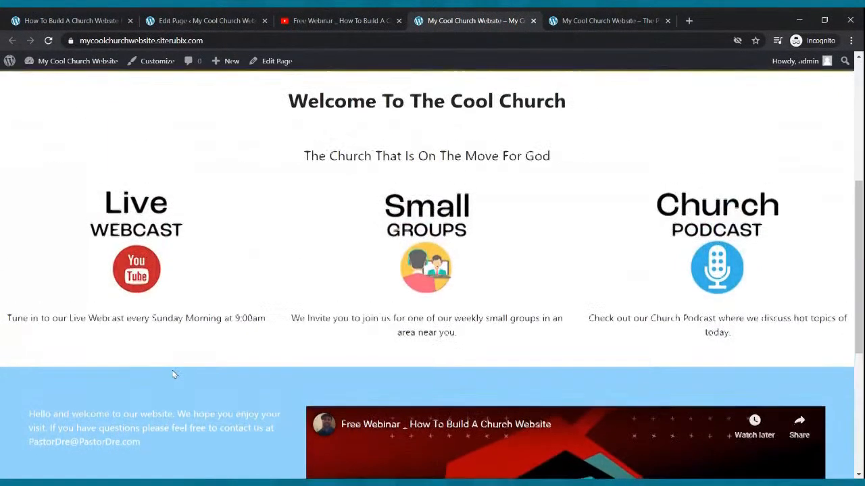
scroll(169, 372, "down", 2)
scroll(174, 373, "up", 2)
scroll(175, 375, "down", 8)
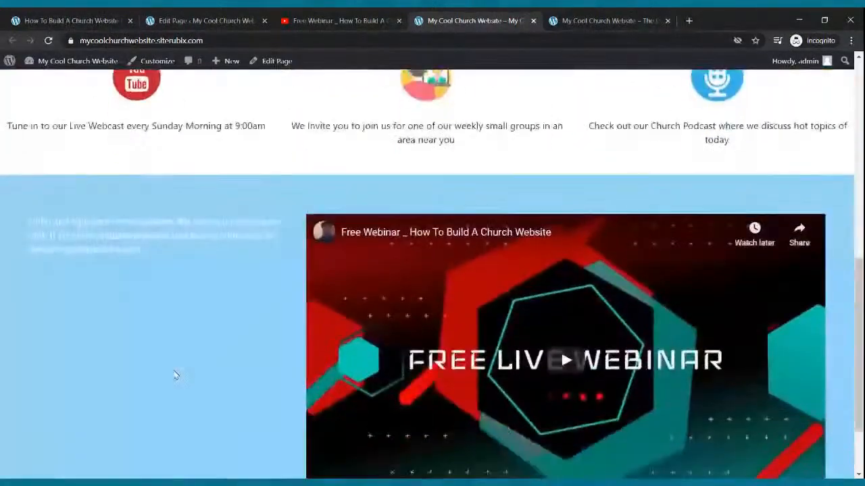
scroll(175, 374, "up", 8)
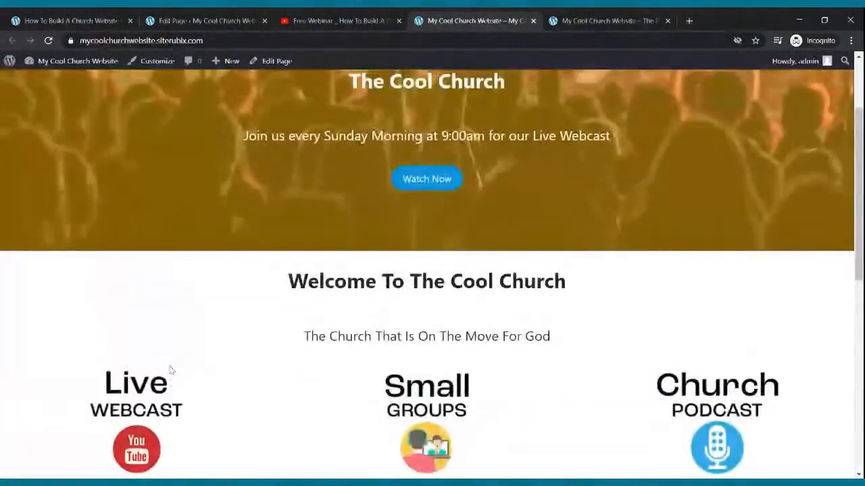
scroll(193, 372, "down", 4)
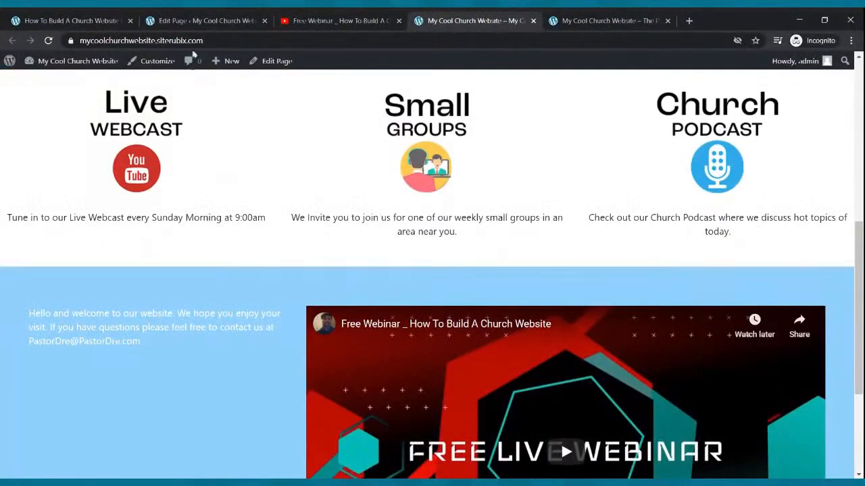
Set the whole welcome paragraph in the Home page editor to the Large preset text size
left_click(191, 22)
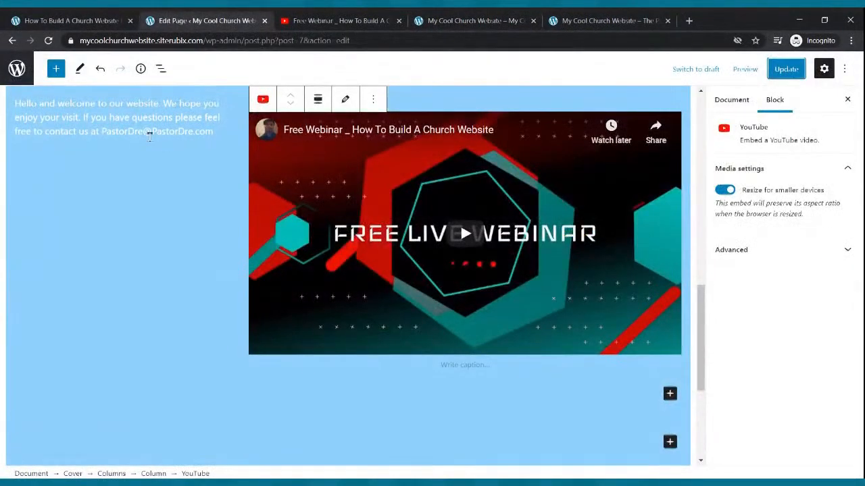
left_click(149, 135)
left_click_drag(213, 133, 15, 105)
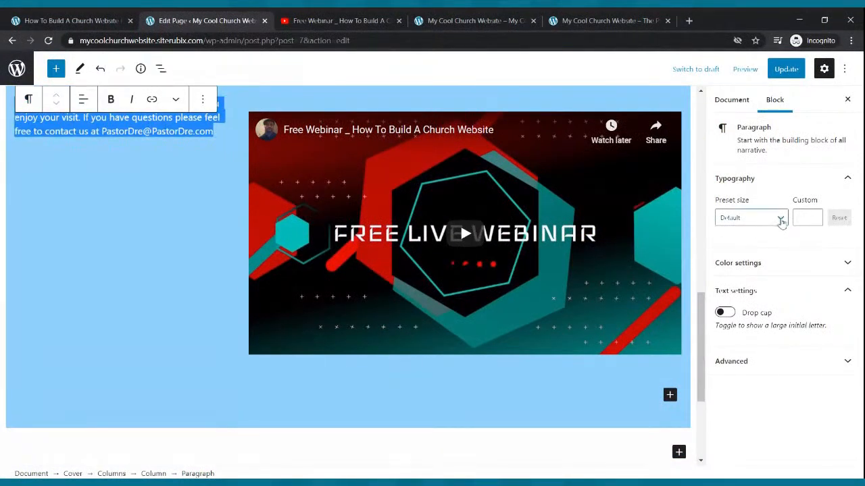
left_click(782, 222)
left_click(761, 346)
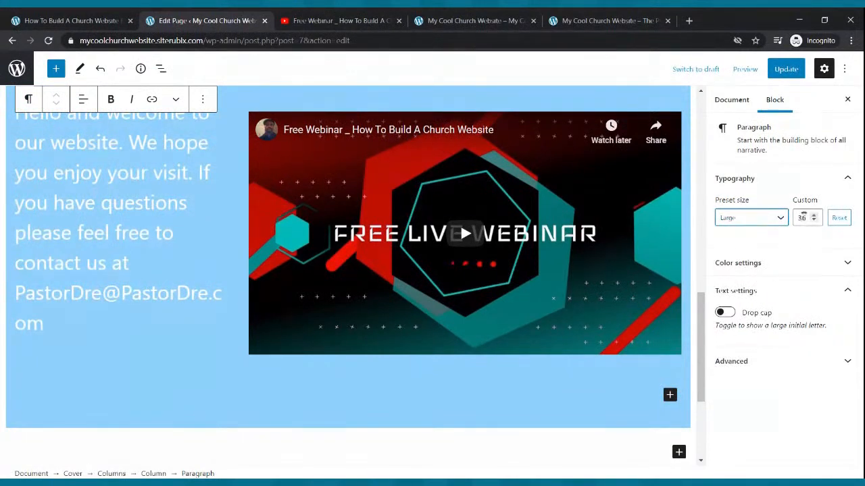
Set the welcome paragraph's custom font size to 29 and update the Home page
left_click(814, 215)
left_click(814, 215)
left_click(814, 215)
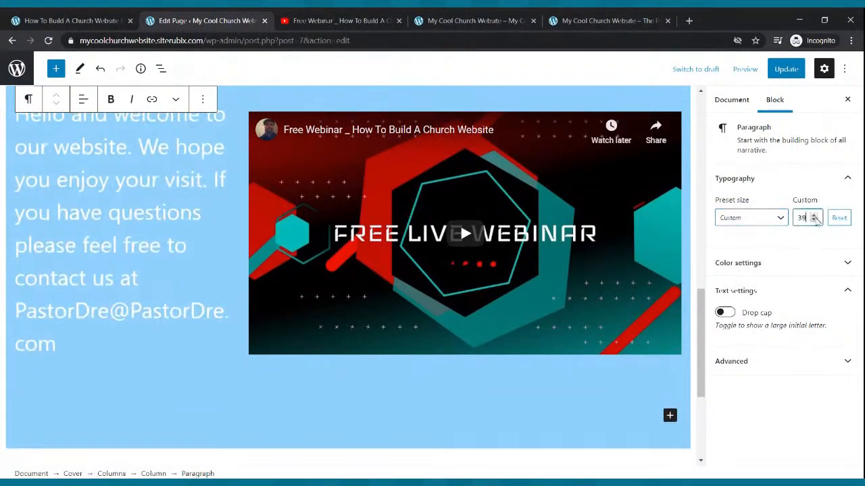
left_click(815, 221)
left_click(815, 221)
left_click(815, 221)
left_click(815, 221)
left_click(815, 221)
left_click(815, 221)
left_click(815, 221)
left_click(815, 221)
left_click(815, 221)
left_click(815, 221)
scroll(511, 232, "up", 5)
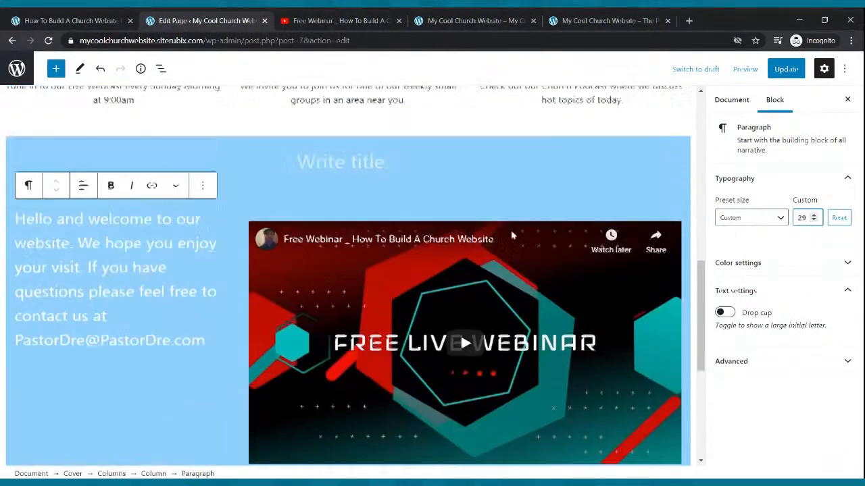
scroll(421, 251, "down", 1)
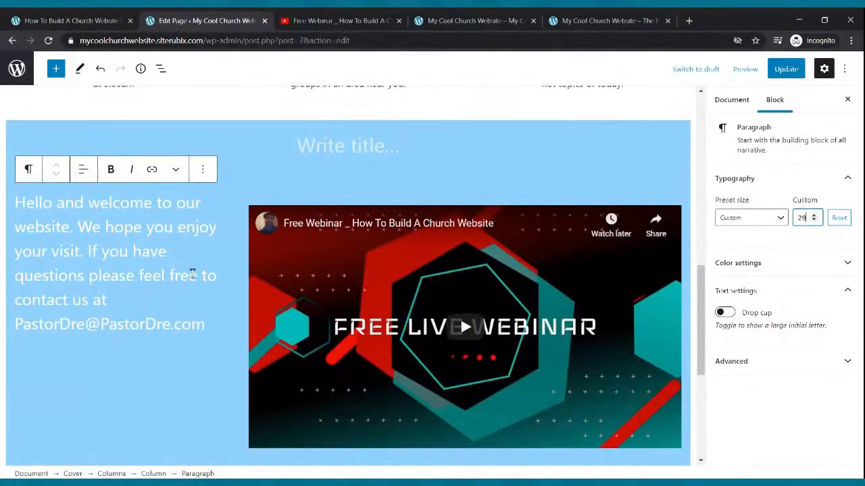
left_click(786, 69)
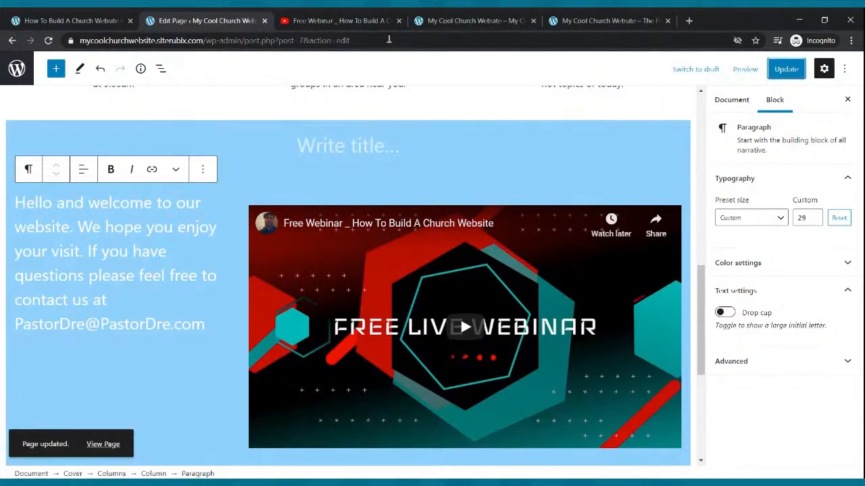
Reload the live Home page and check the welcome text size beside the embedded video
left_click(473, 20)
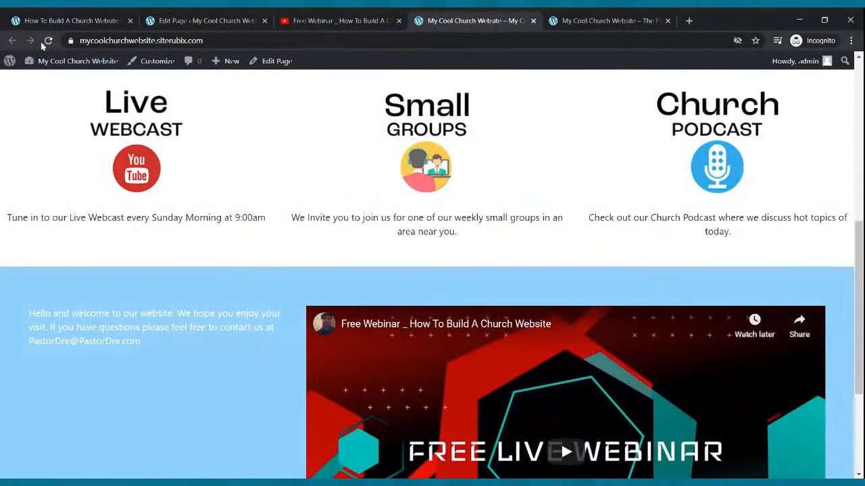
left_click(48, 40)
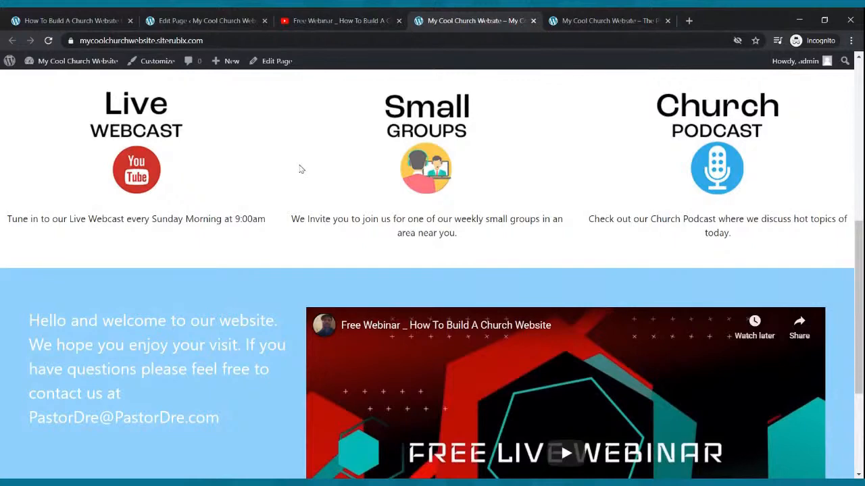
scroll(419, 189, "down", 3)
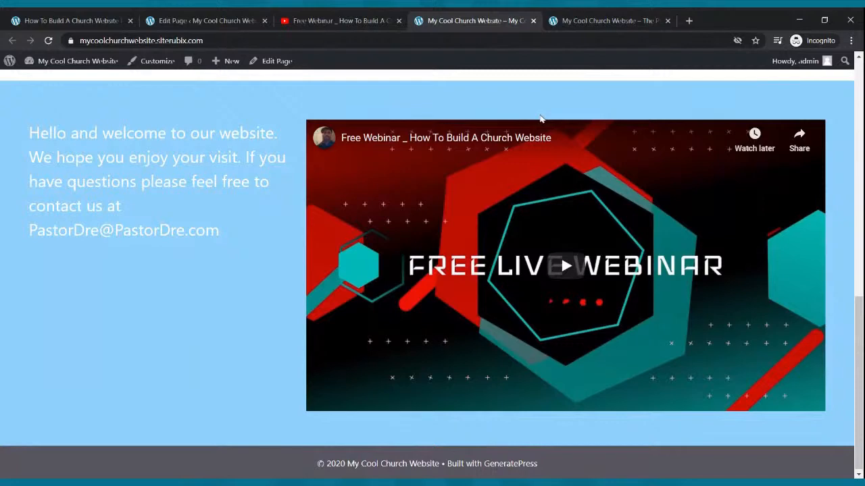
Copy the whole welcome text in the Home page editor and remove its paragraph block from the blue section
left_click(229, 18)
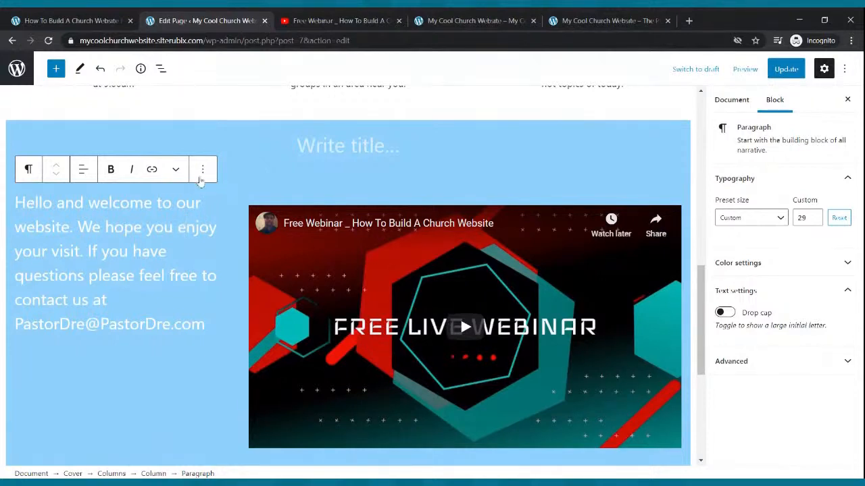
left_click(202, 174)
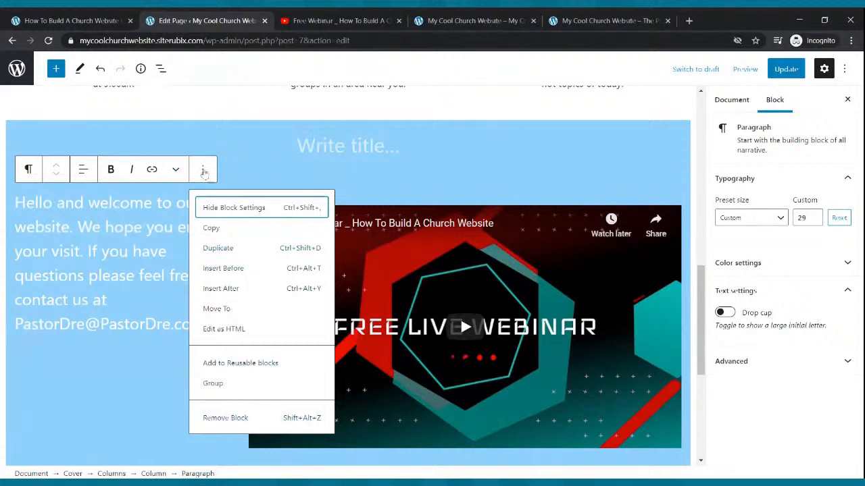
left_click(96, 233)
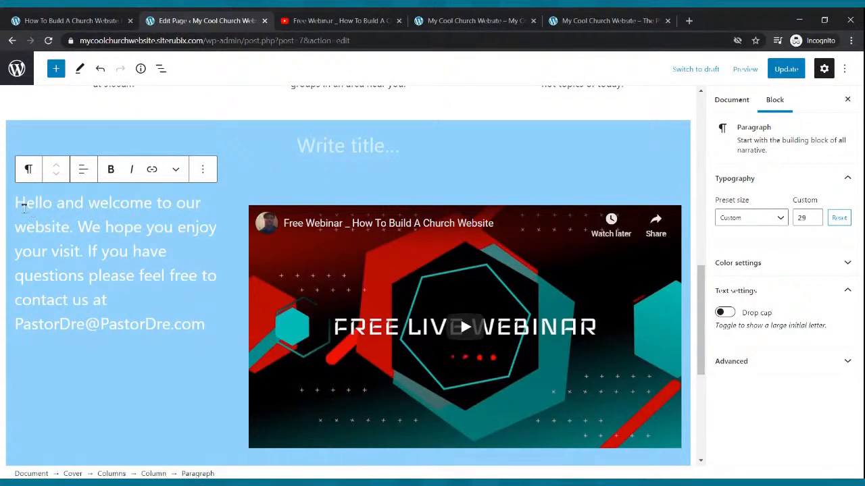
left_click_drag(19, 202, 207, 309)
key("ctrl+c")
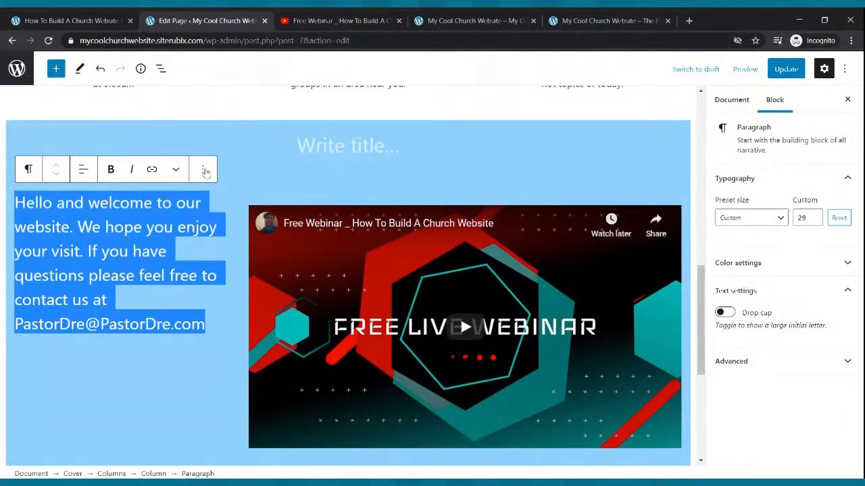
left_click(202, 170)
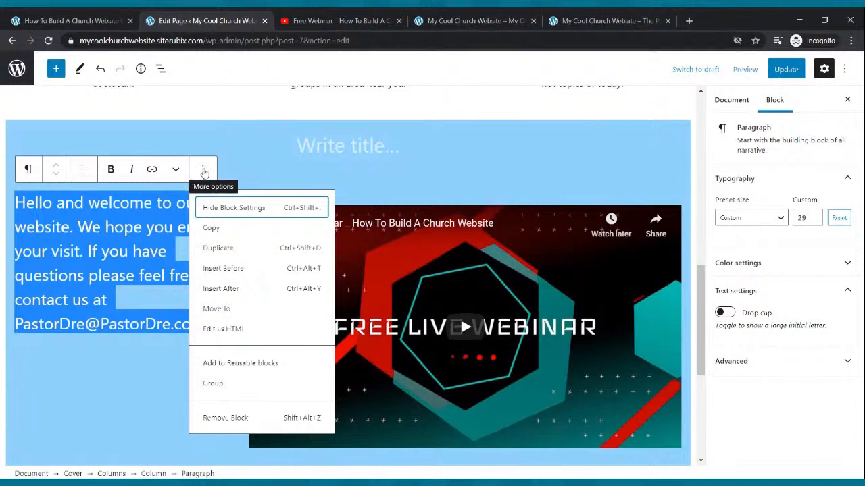
left_click(229, 418)
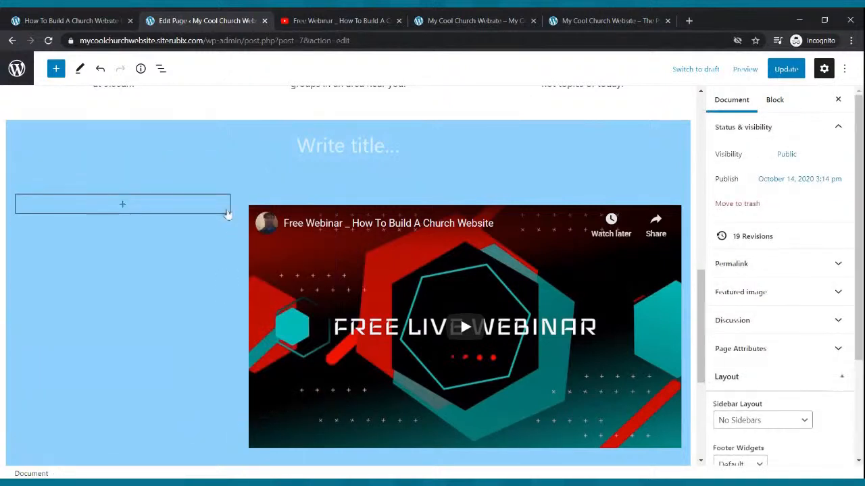
Remove the empty column beside the video from the blue welcome section
left_click(213, 210)
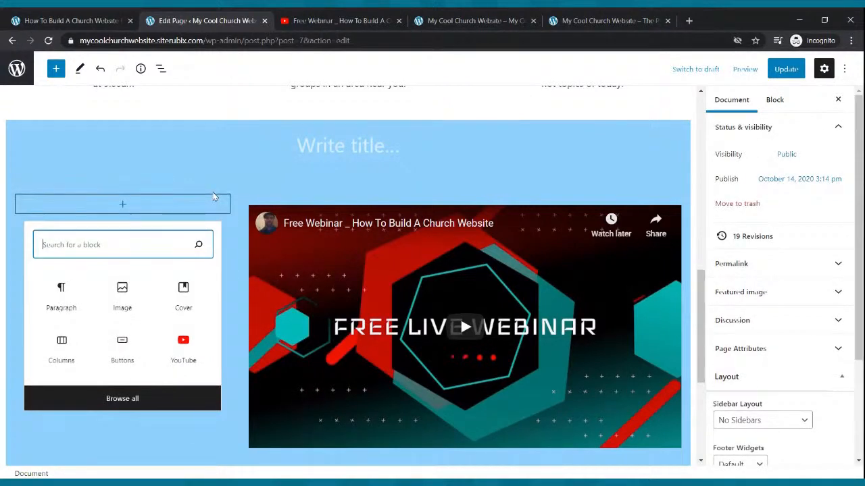
left_click(214, 205)
left_click(112, 170)
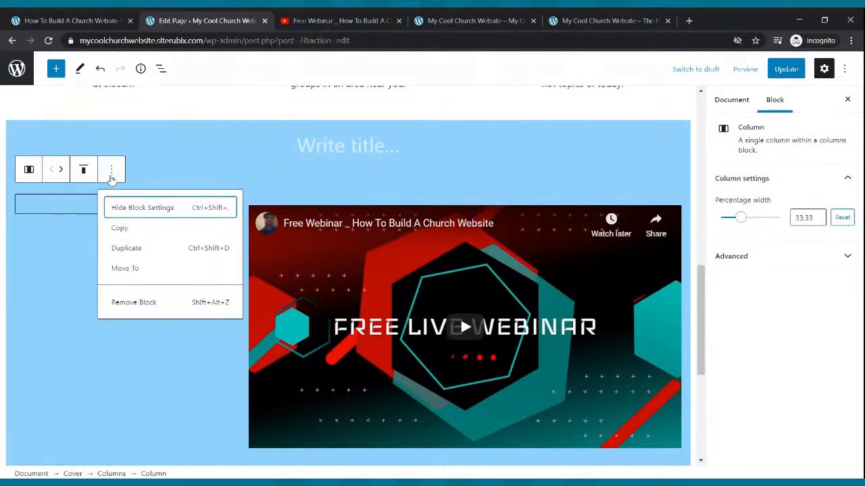
left_click(140, 301)
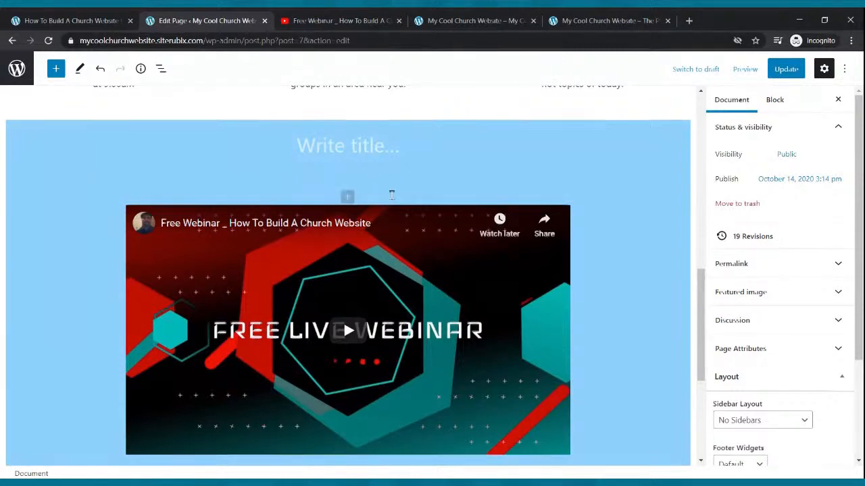
scroll(391, 198, "down", 3)
scroll(387, 196, "up", 2)
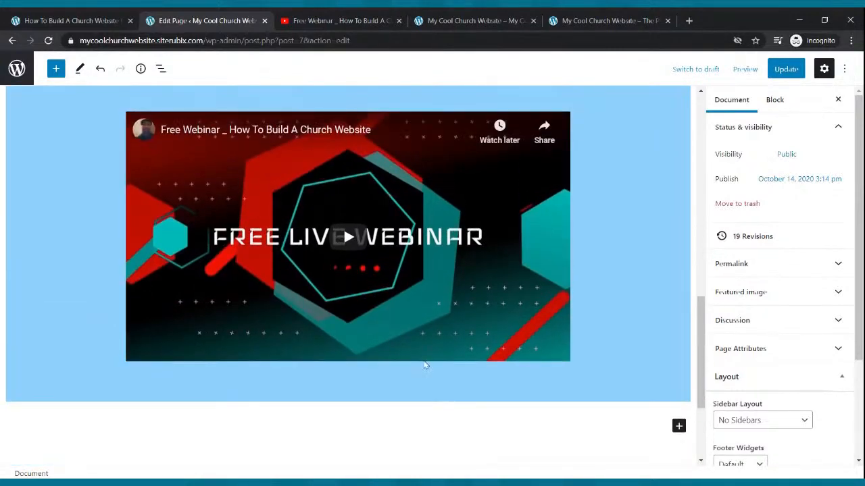
Add a paragraph block beneath the embedded video and paste the copied welcome text into it
left_click(411, 343)
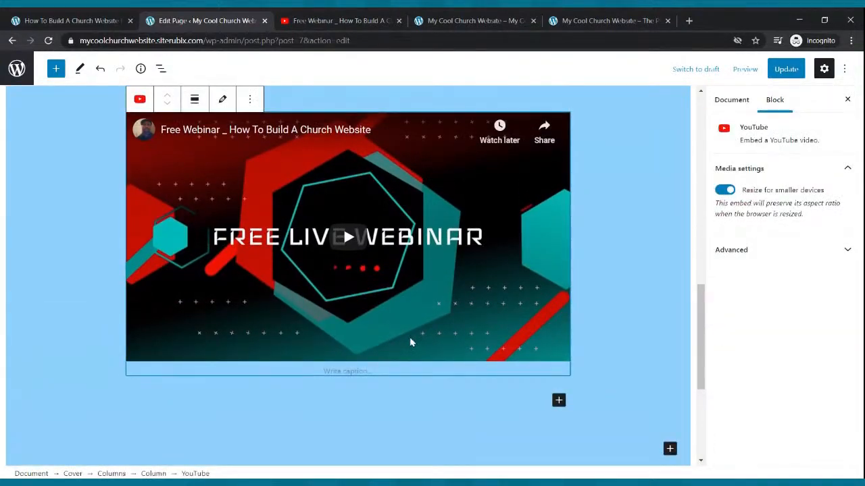
left_click(558, 403)
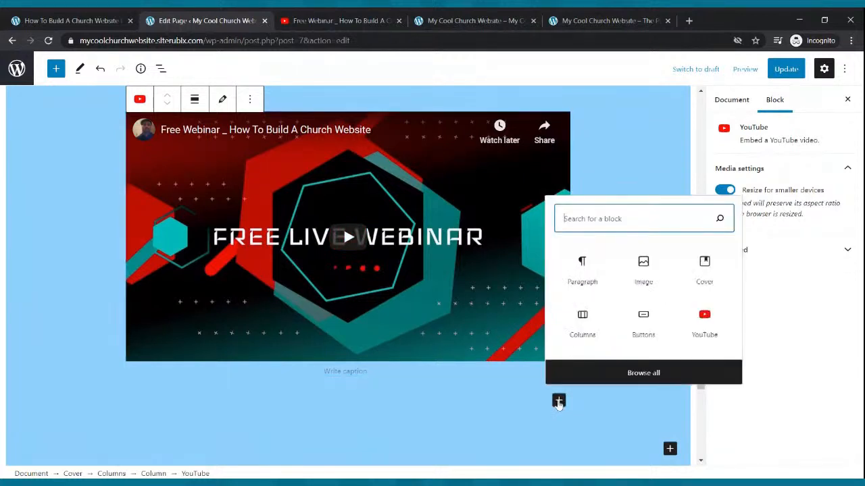
left_click(585, 281)
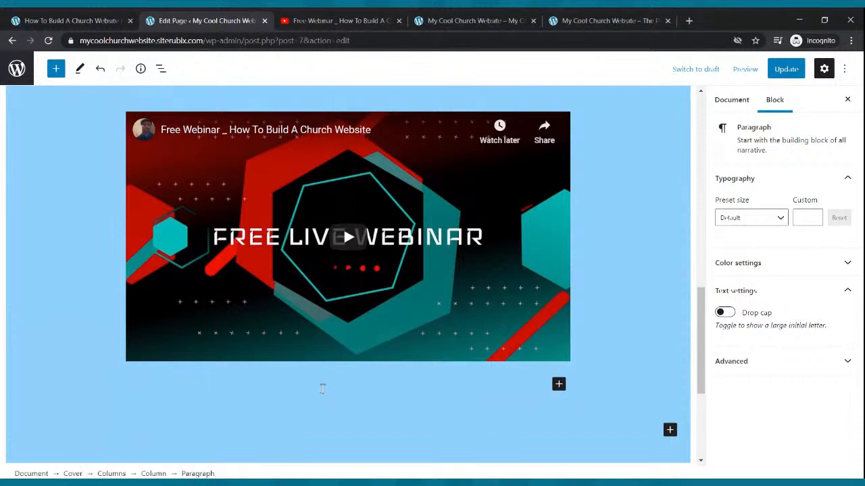
key("ctrl+v")
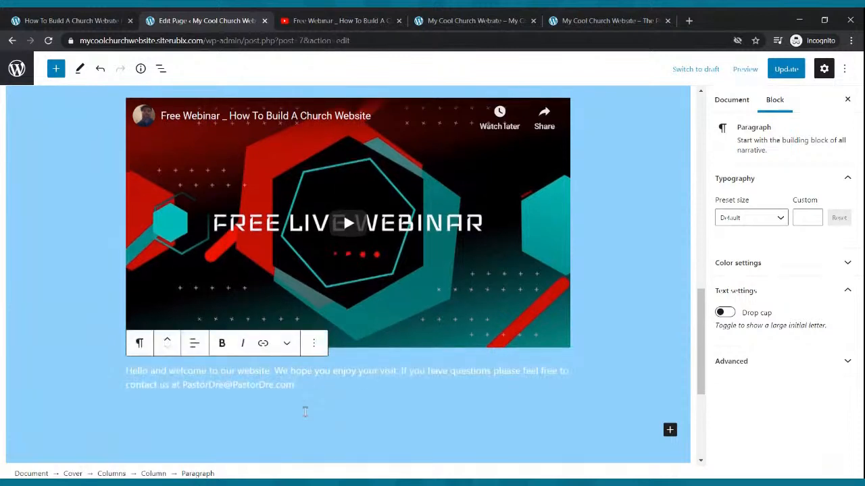
Set the pasted welcome paragraph to the Medium preset, raise its custom font size to 24, and update the Home page
left_click_drag(302, 383, 126, 371)
left_click(780, 217)
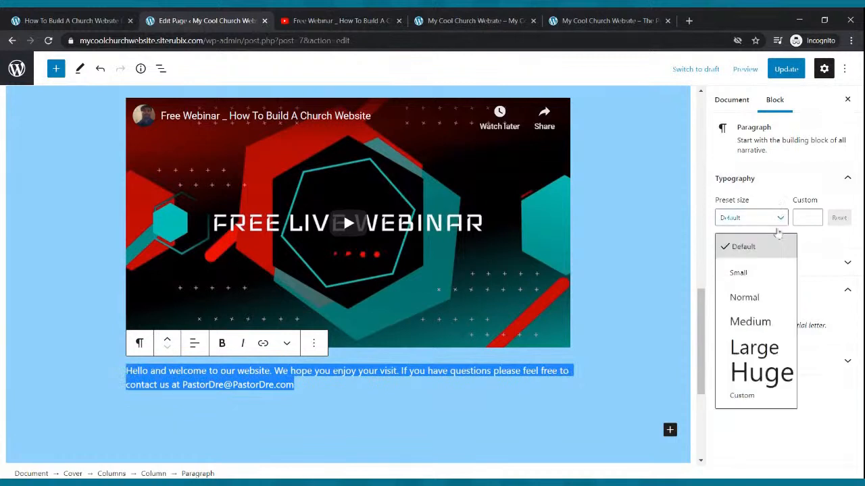
left_click(762, 321)
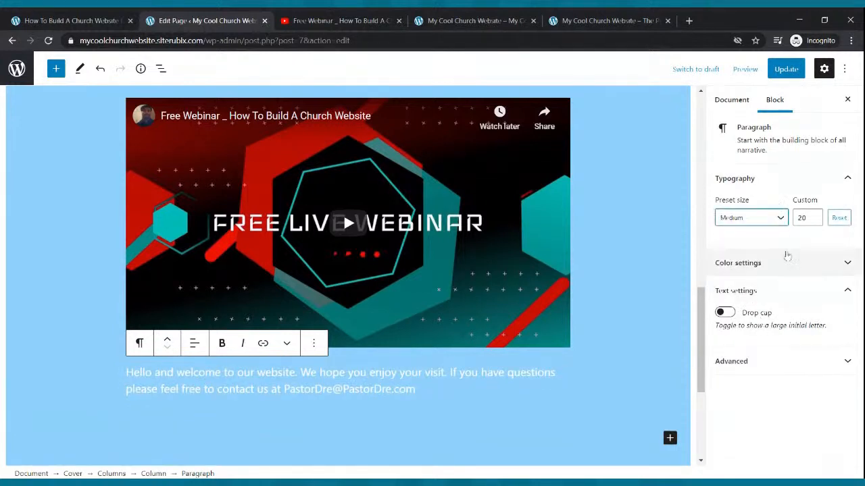
left_click(814, 216)
left_click(814, 216)
left_click(814, 216)
left_click(814, 216)
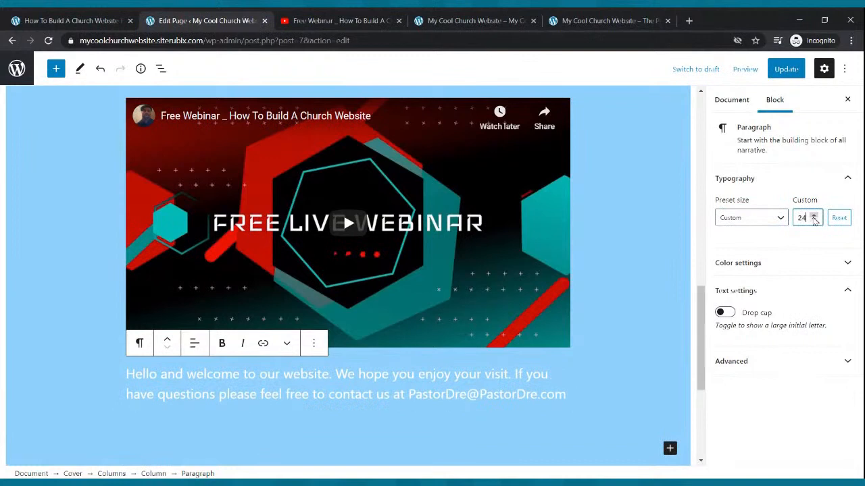
left_click(785, 69)
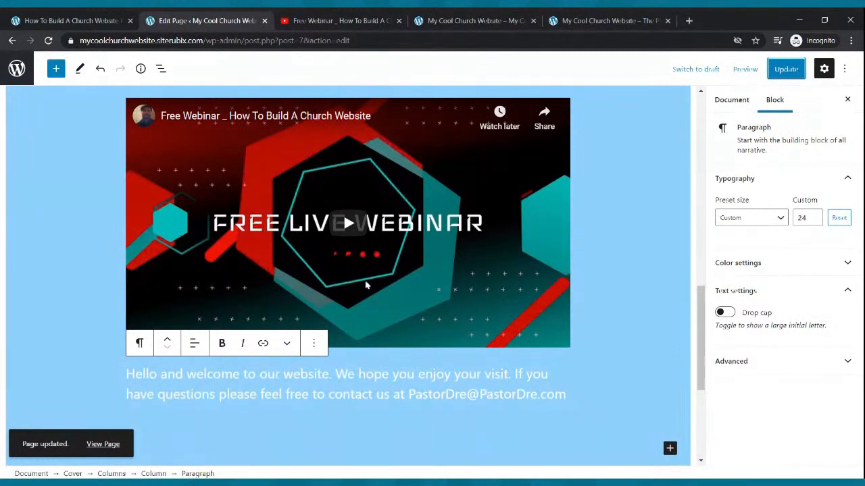
Examine the captioned image row, the headings above it and the video section in the Home page editor
left_click(368, 225)
scroll(385, 243, "up", 5)
left_click(354, 243)
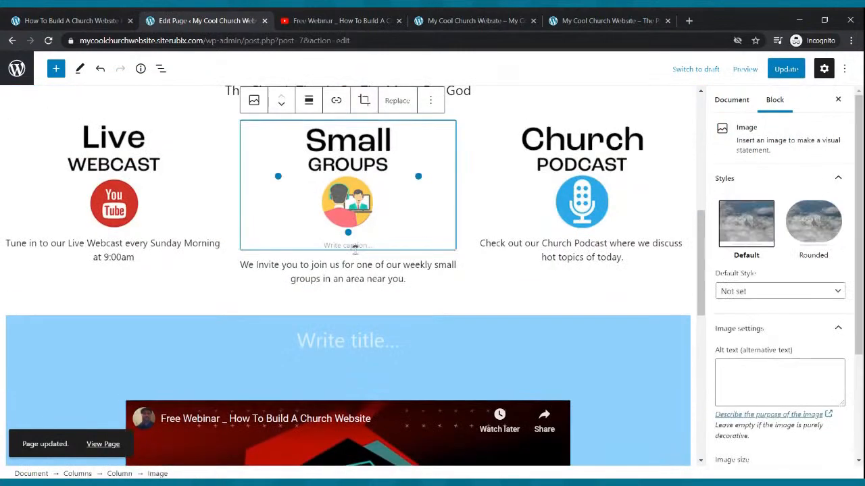
left_click(358, 273)
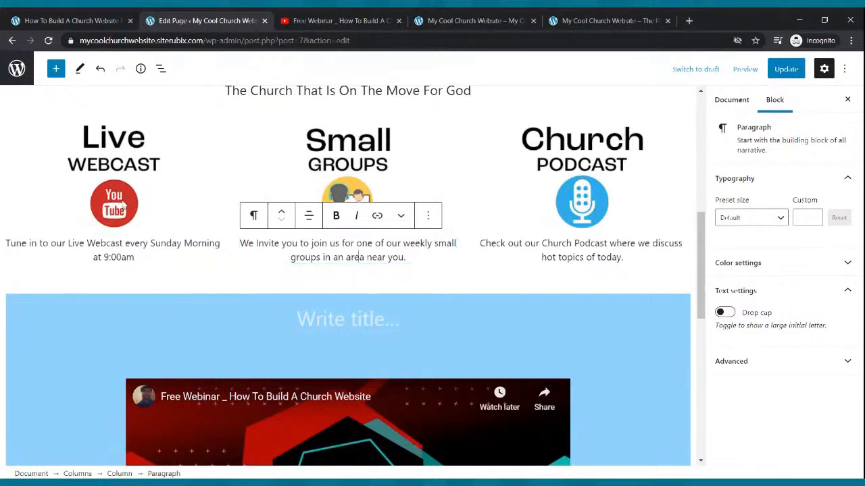
left_click(72, 142)
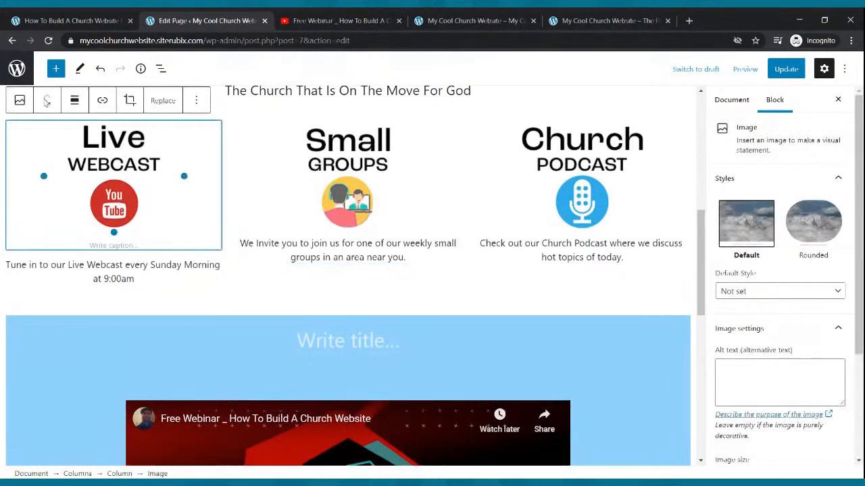
left_click(425, 94)
scroll(404, 93, "up", 3)
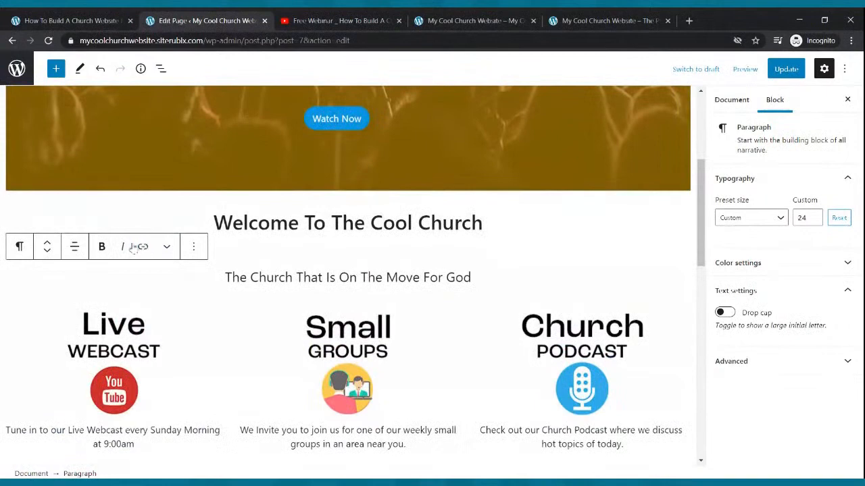
scroll(345, 232, "down", 5)
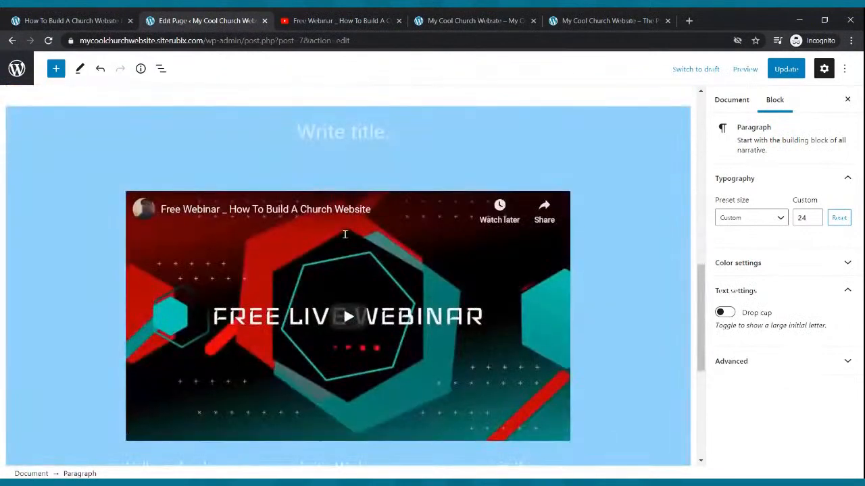
scroll(346, 236, "down", 3)
Move the welcome paragraph above the embedded video and update the Home page
left_click(343, 281)
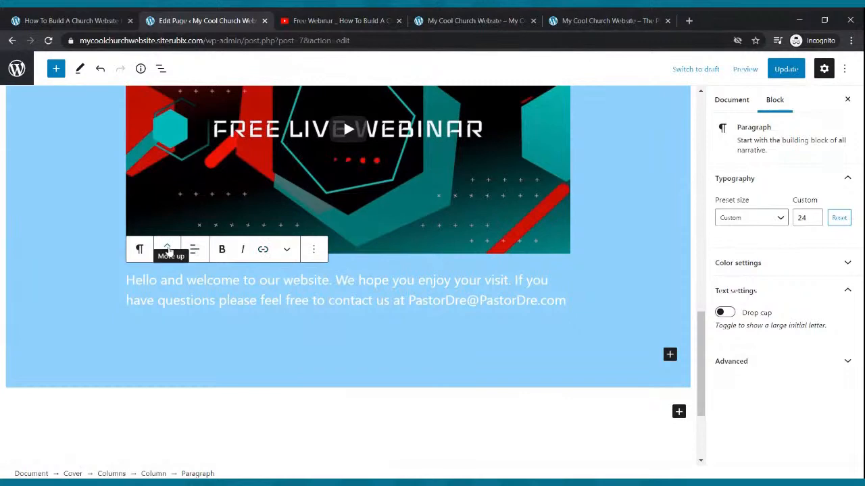
left_click(168, 249)
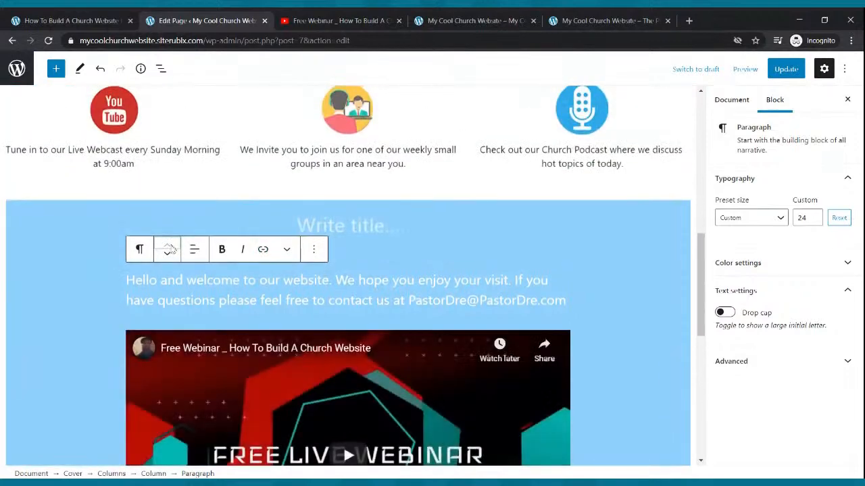
scroll(607, 189, "down", 1)
scroll(606, 194, "down", 2)
scroll(604, 195, "up", 3)
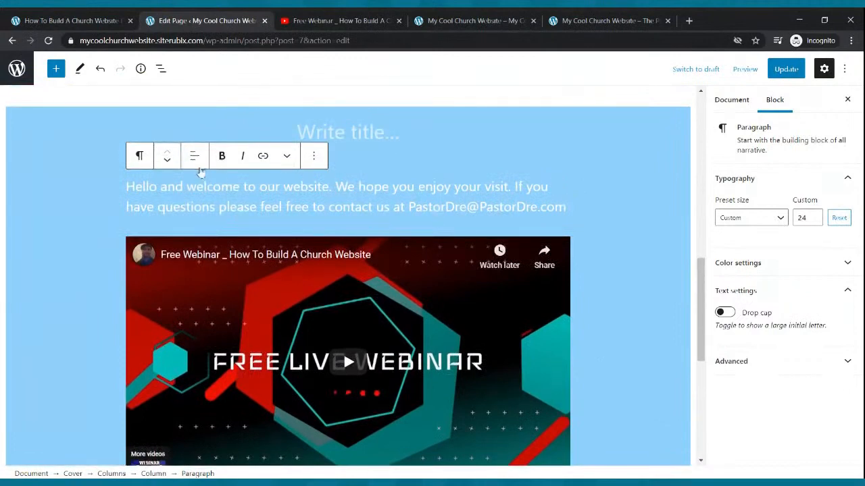
left_click(167, 161)
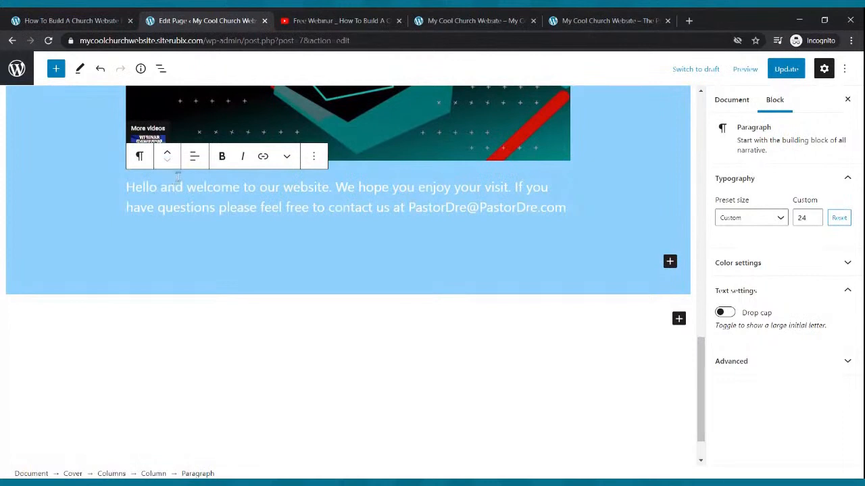
left_click(167, 154)
left_click(787, 69)
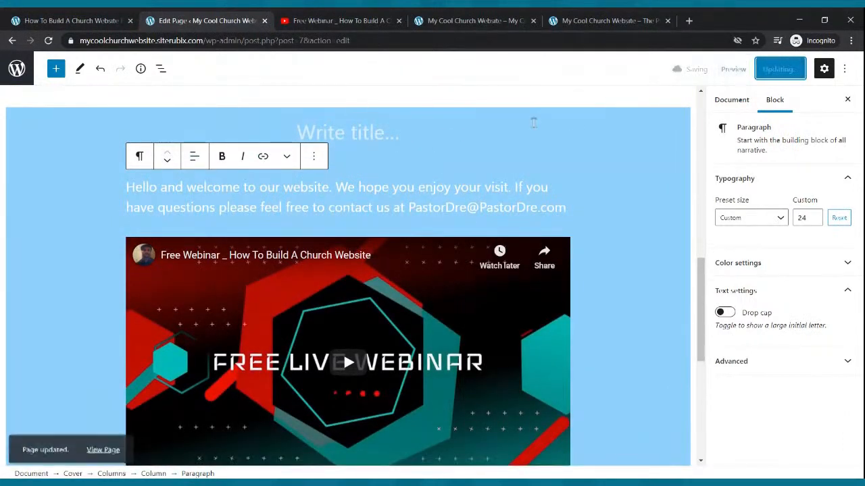
Reload the live Home page and check how the welcome text and video are placed in the blue section
left_click(446, 16)
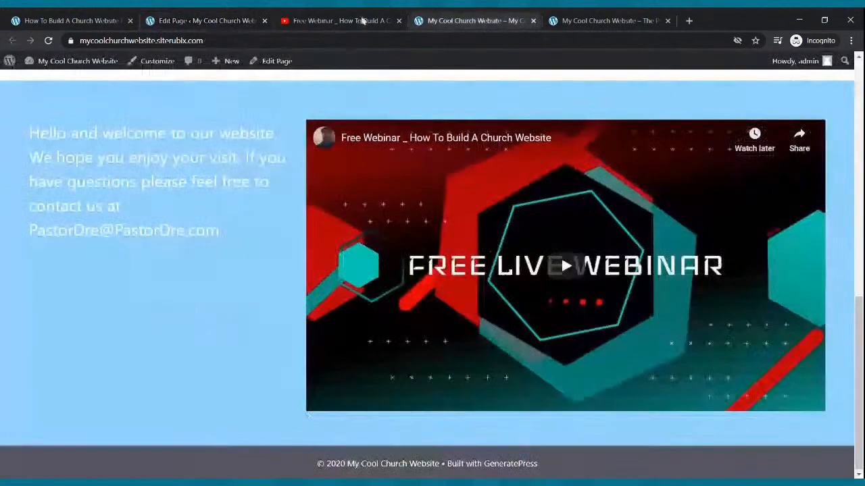
left_click(48, 41)
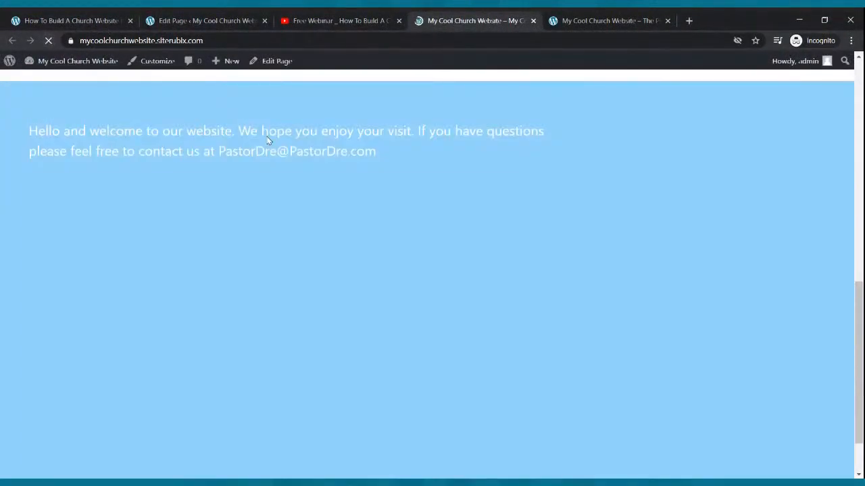
scroll(390, 207, "down", 2)
scroll(390, 208, "up", 5)
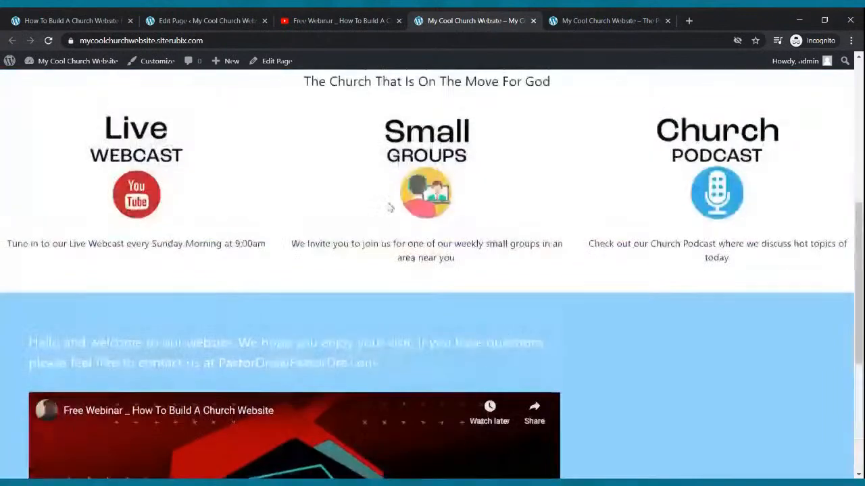
scroll(388, 316, "down", 2)
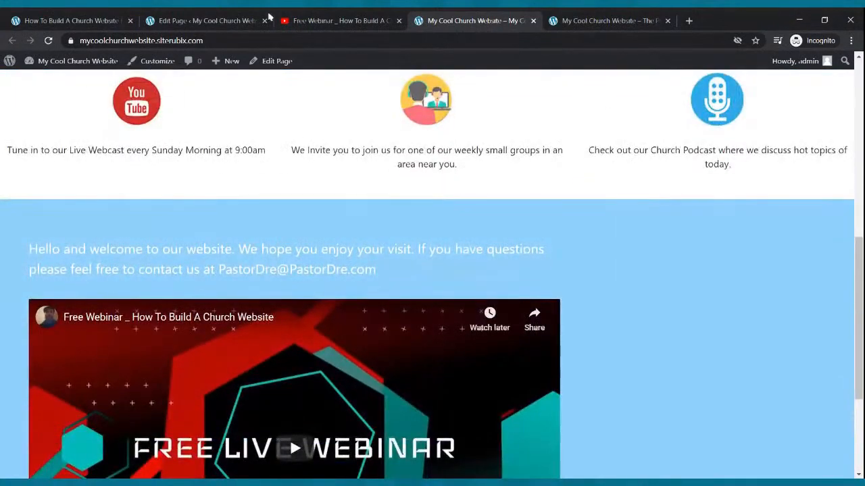
Update the Home page once more from the editor and return to the live page's welcome section
left_click(269, 18)
left_click(786, 69)
scroll(447, 234, "down", 3)
scroll(448, 225, "down", 2)
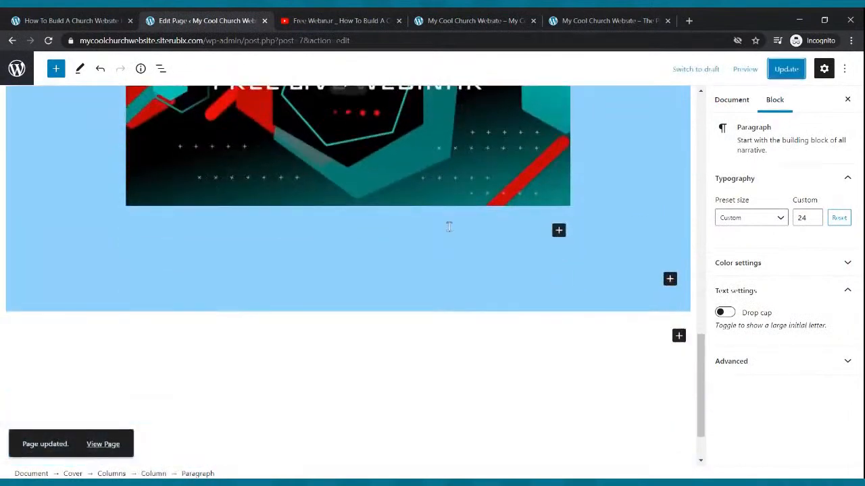
scroll(447, 225, "up", 4)
left_click(326, 17)
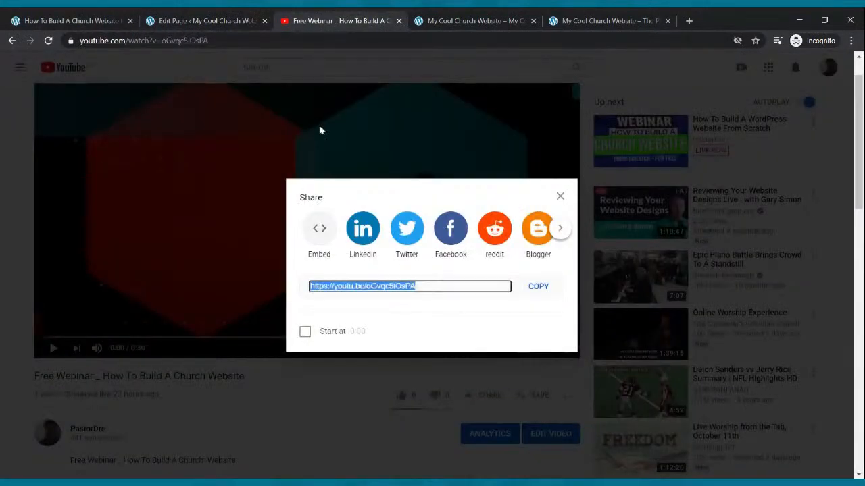
left_click(464, 16)
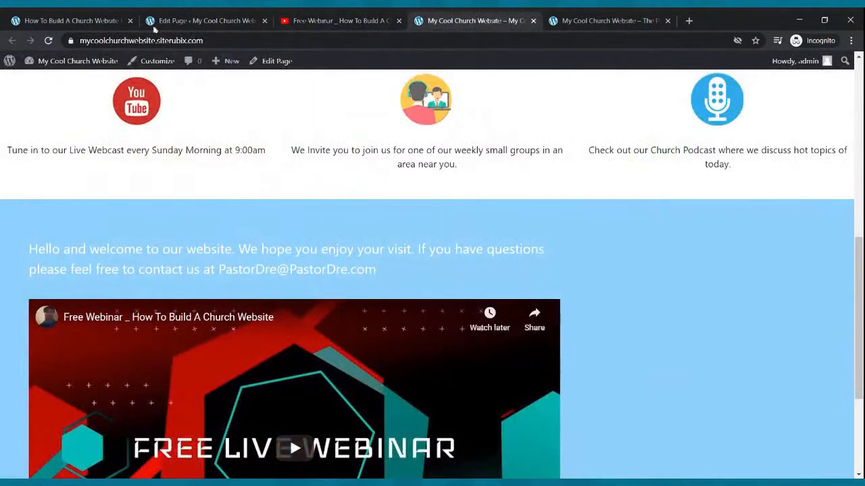
Add a Columns block with three equal columns (33 / 33 / 33) above the welcome paragraph in the Home page's blue section
left_click(48, 40)
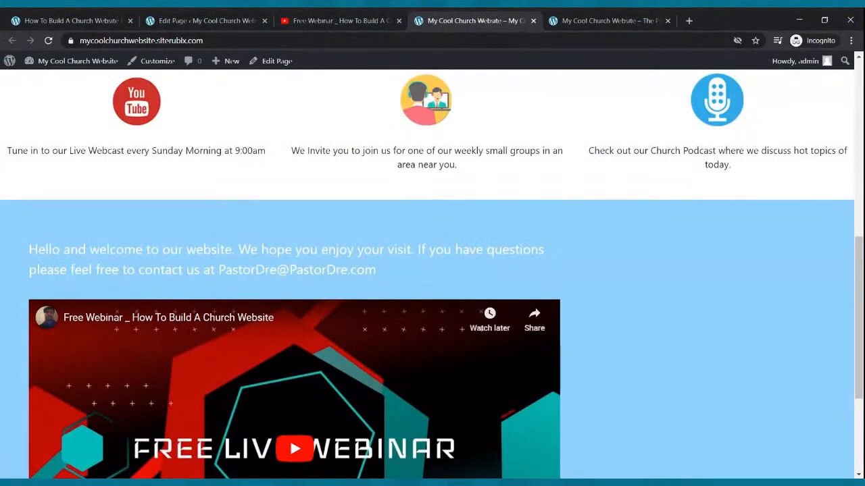
left_click(203, 20)
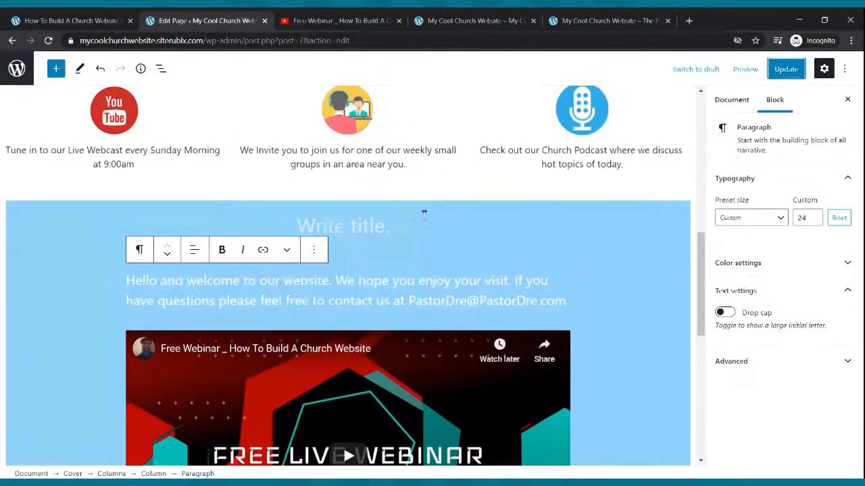
left_click(370, 227)
scroll(396, 230, "down", 4)
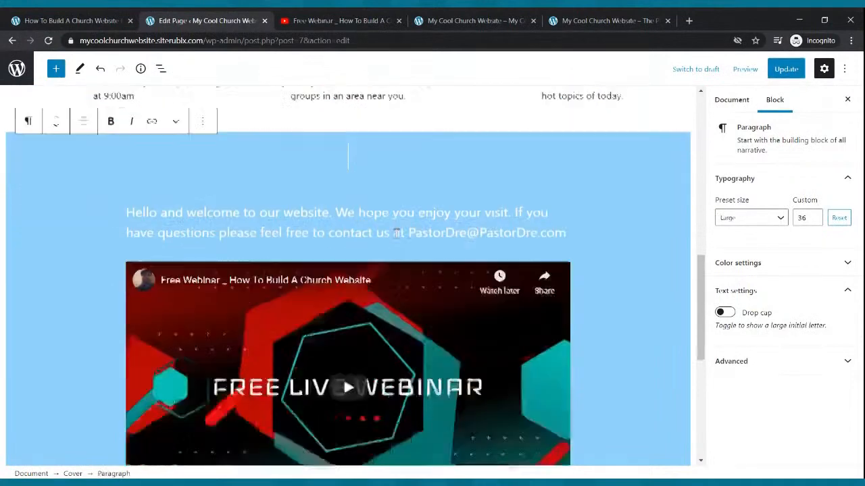
scroll(433, 331, "up", 3)
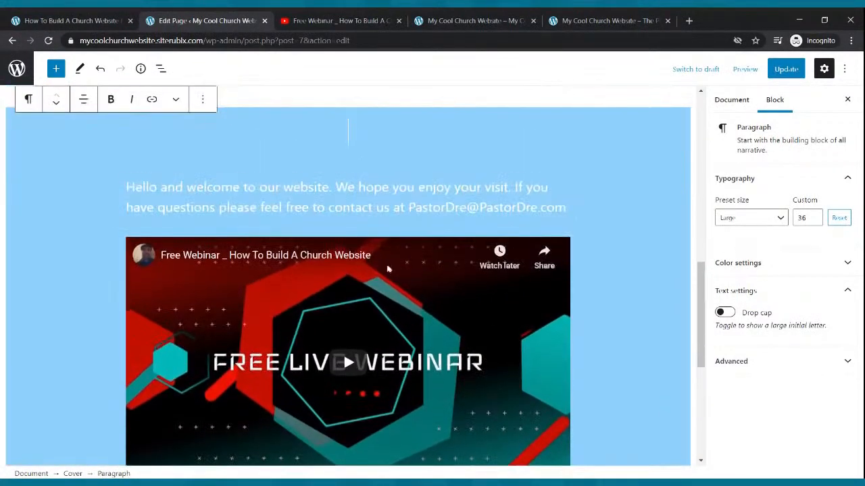
left_click(363, 170)
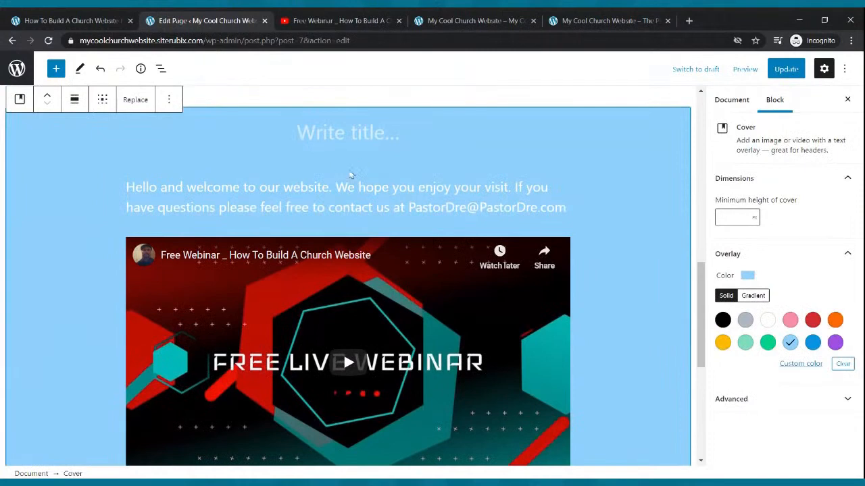
left_click(348, 168)
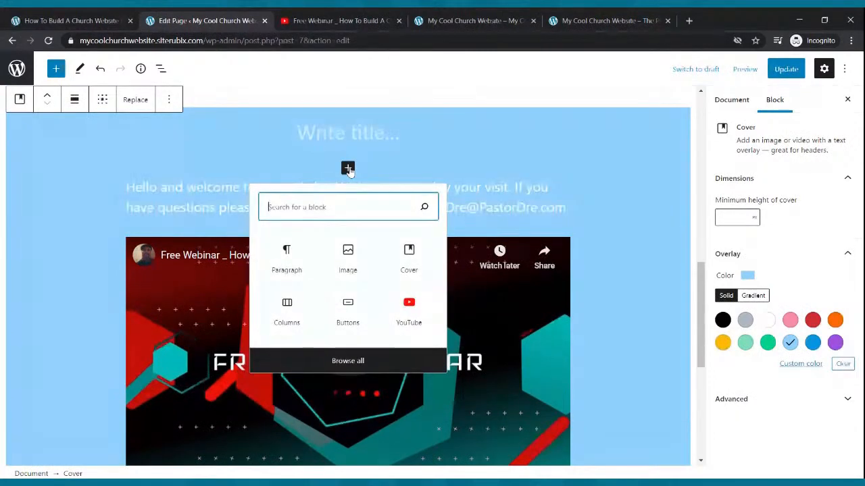
left_click(286, 308)
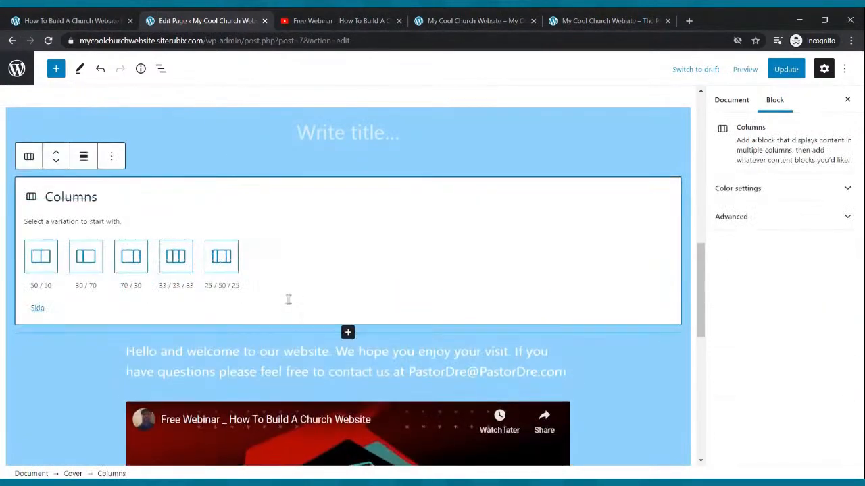
left_click(183, 261)
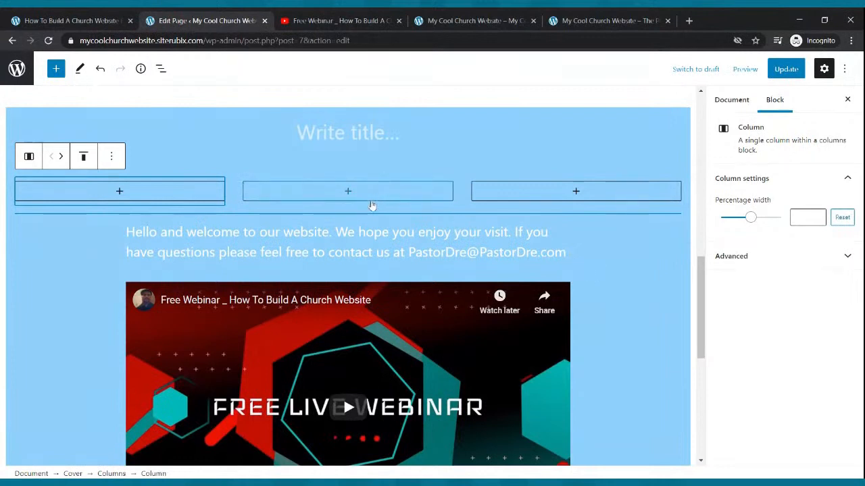
Copy the YouTube link from the large embedded video below the welcome paragraph and remove that video block
left_click(437, 309)
left_click(223, 263)
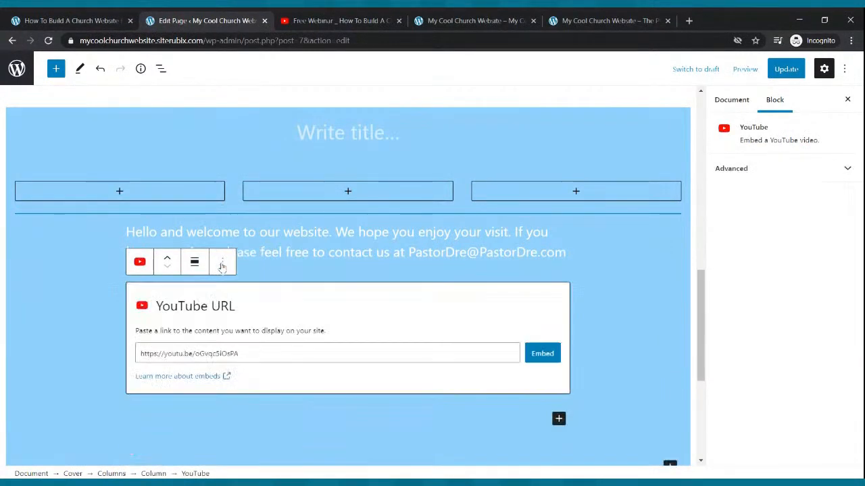
left_click_drag(247, 355, 124, 357)
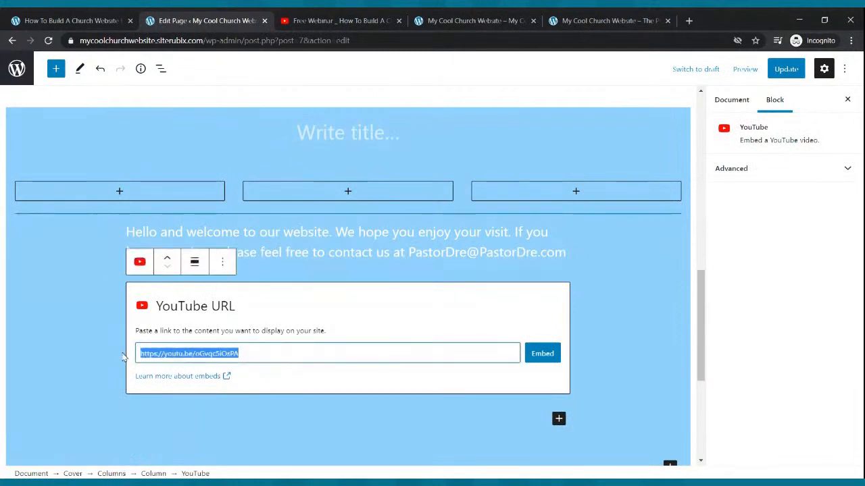
left_click(608, 283)
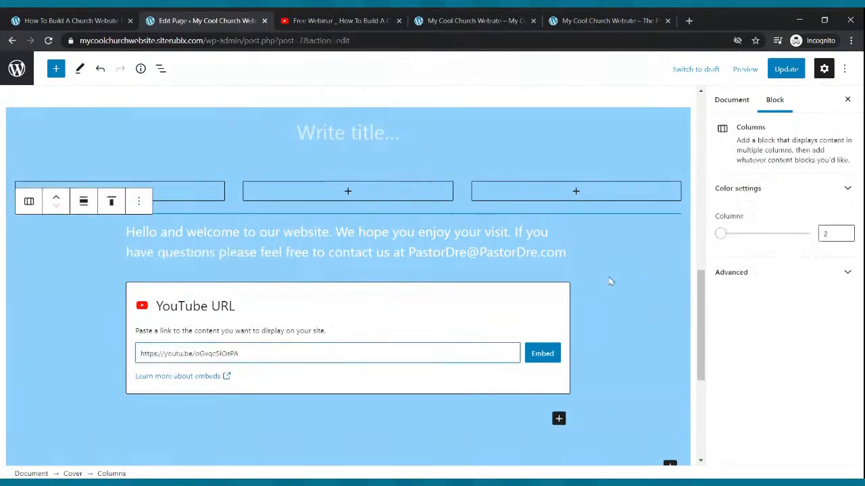
left_click(543, 354)
scroll(391, 282, "down", 2)
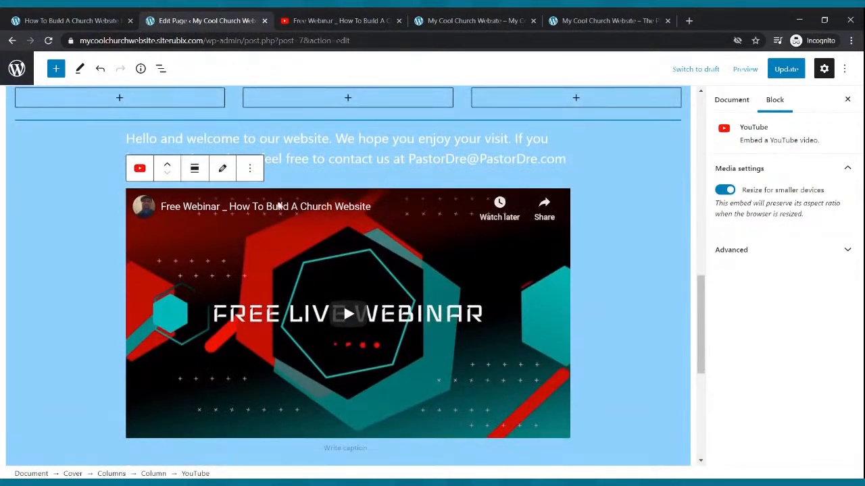
left_click(250, 170)
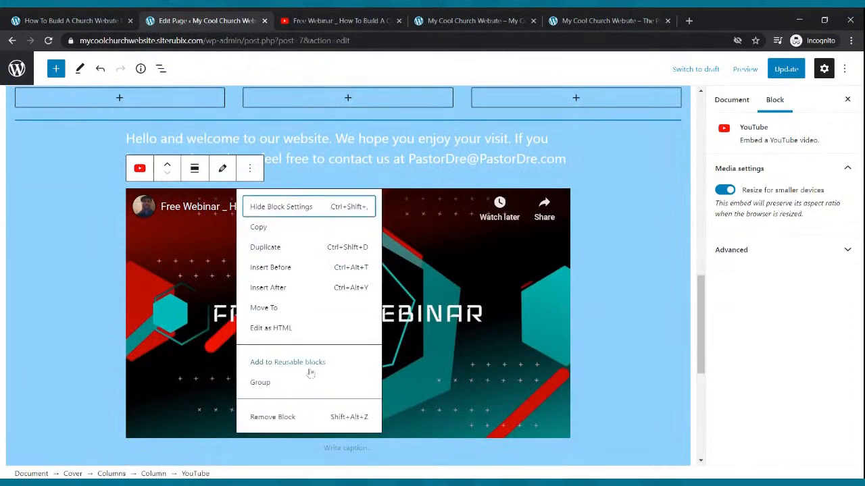
left_click(290, 418)
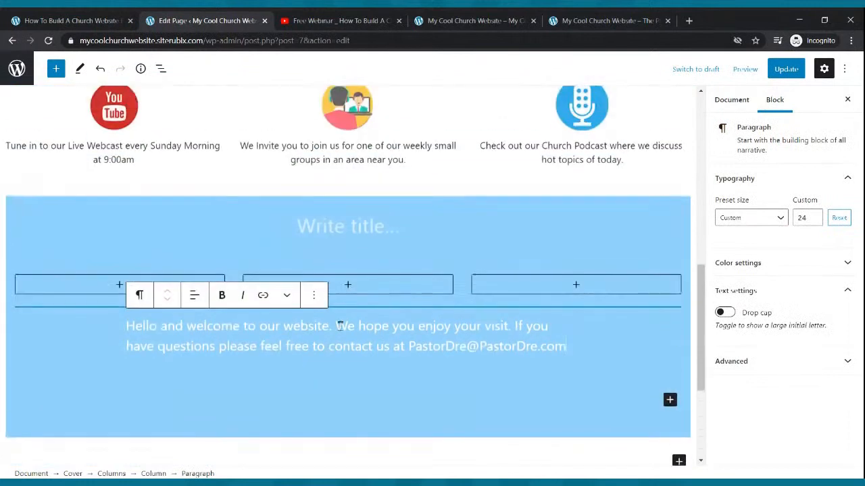
Embed the copied YouTube video in the middle column of the new three-column row and update the page
left_click(348, 286)
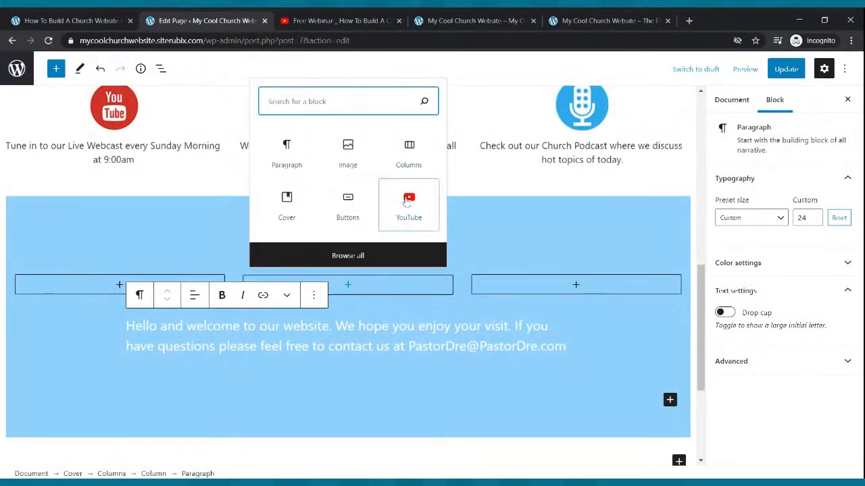
left_click(399, 197)
type("https://youtu.be/oGvr85iOsPA")
left_click(425, 348)
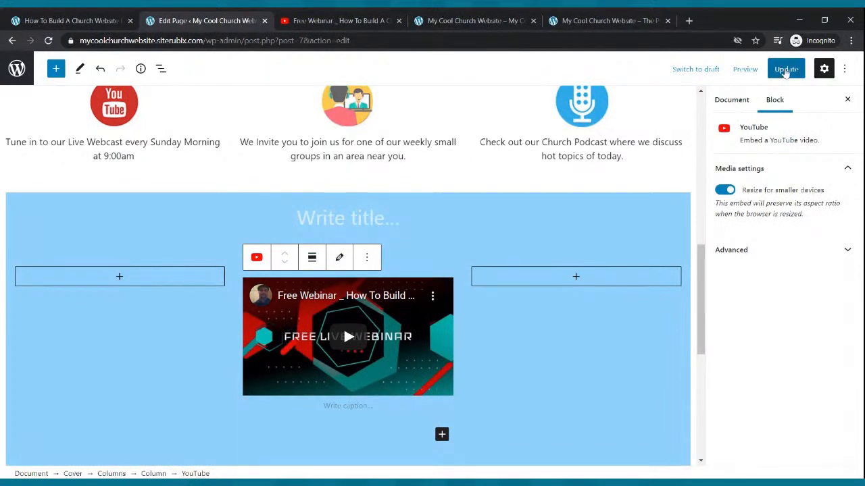
left_click(786, 69)
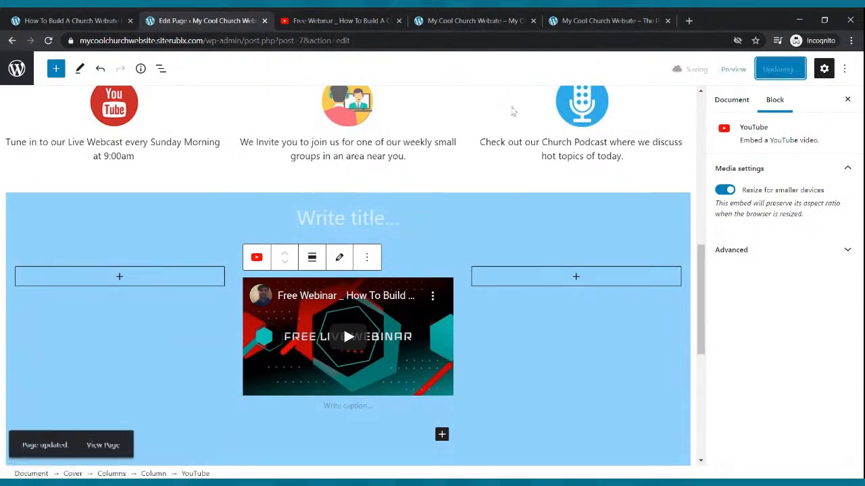
Copy the welcome text below the columns and remove its original paragraph block
scroll(514, 138, "down", 1)
scroll(514, 138, "down", 1)
left_click(326, 411)
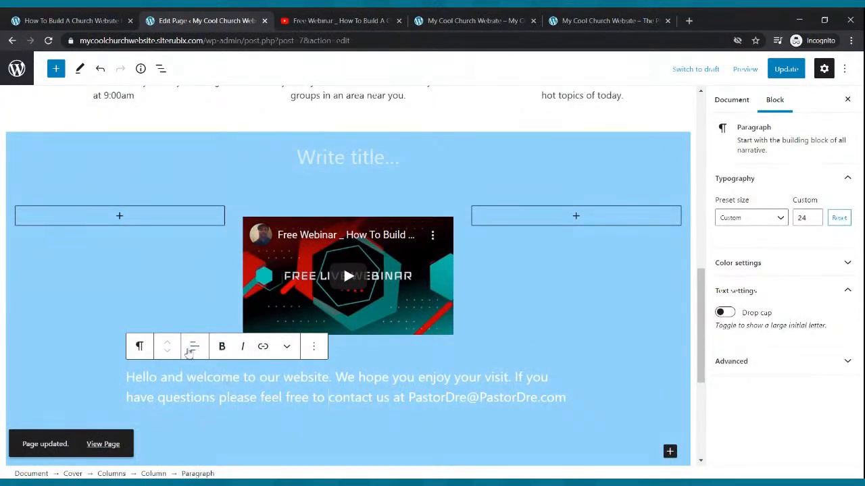
left_click_drag(562, 398, 129, 376)
key("ctrl+c")
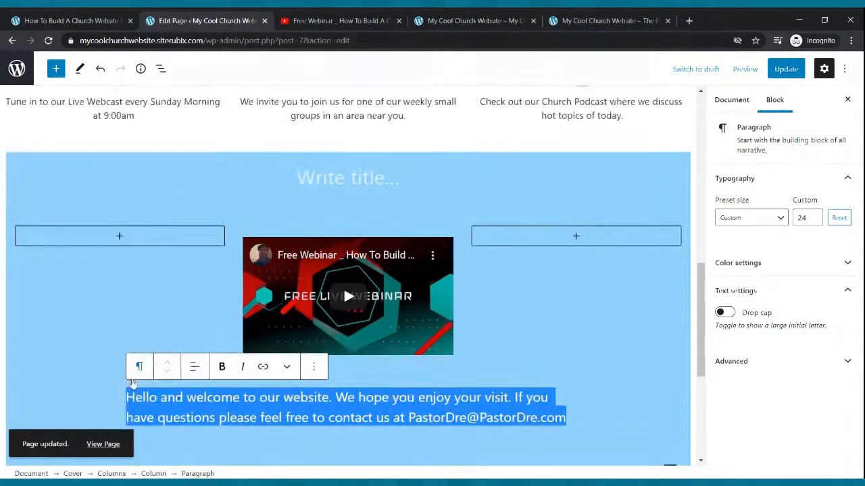
left_click(317, 370)
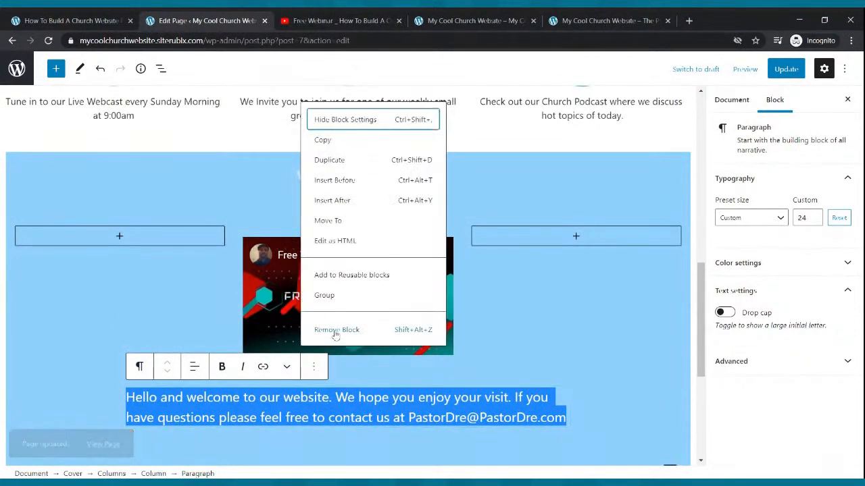
left_click(333, 330)
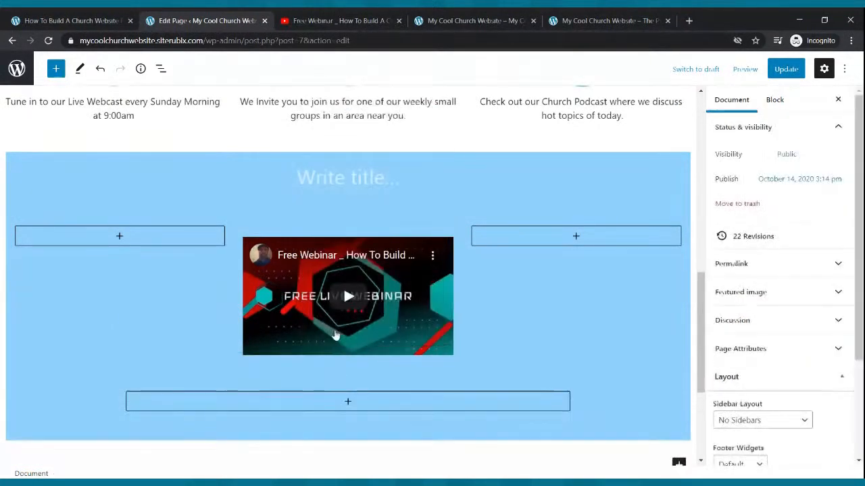
Add a paragraph with the copied welcome text under the video in the middle column
left_click(389, 267)
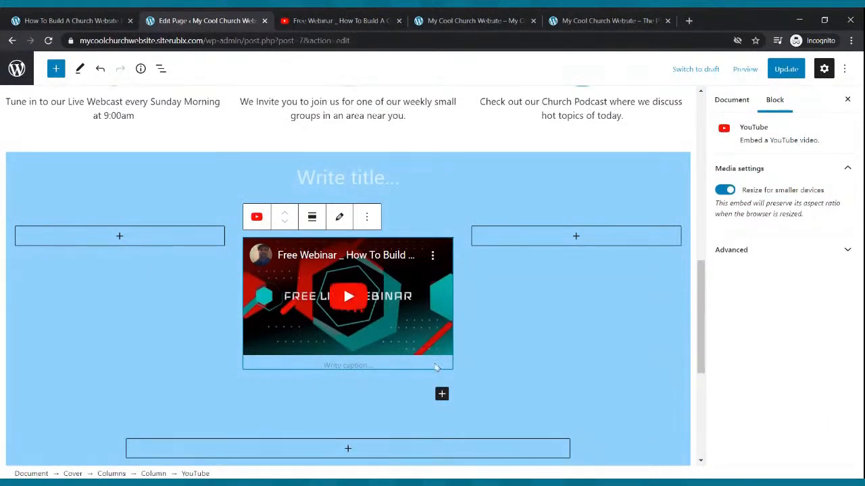
left_click(442, 394)
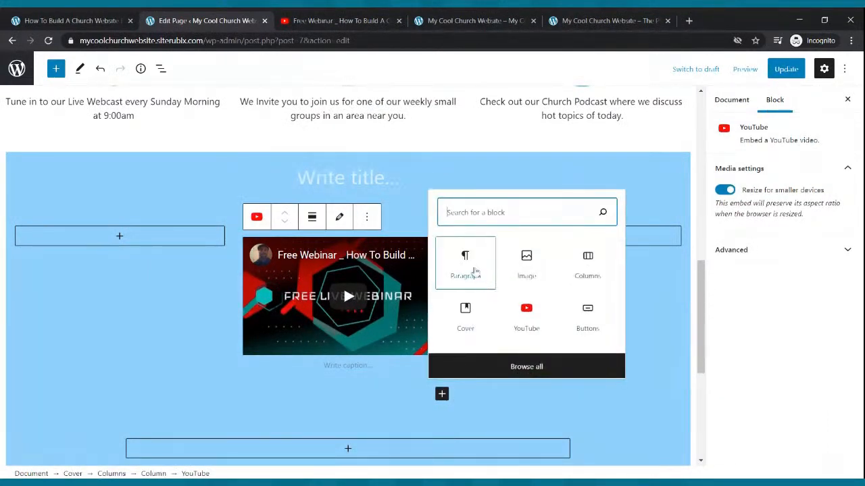
left_click(467, 267)
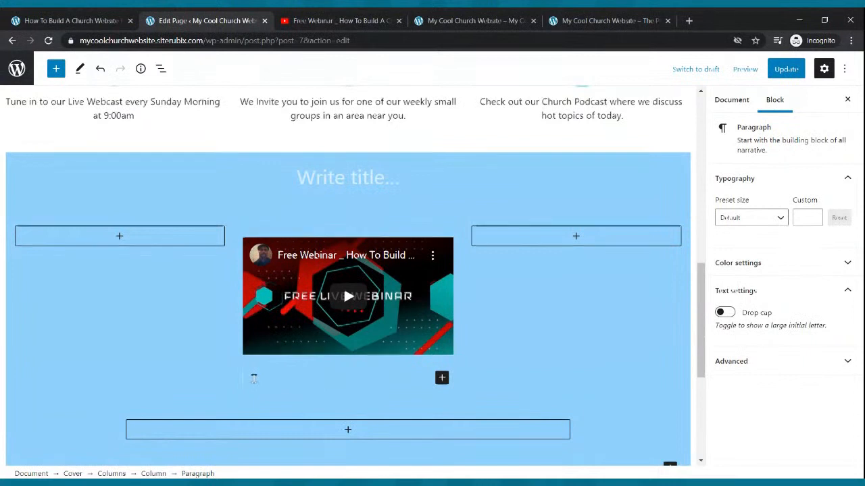
key("ctrl+v")
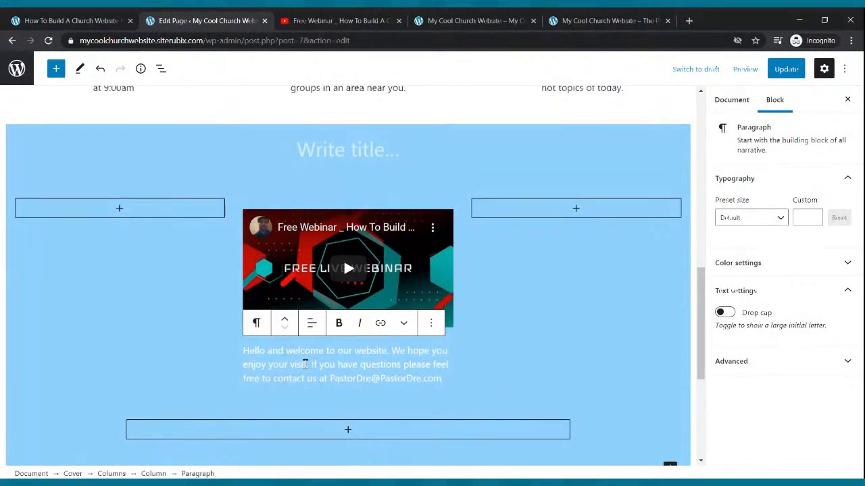
Remove the leftover empty Columns block beneath the three-column row
left_click(406, 430)
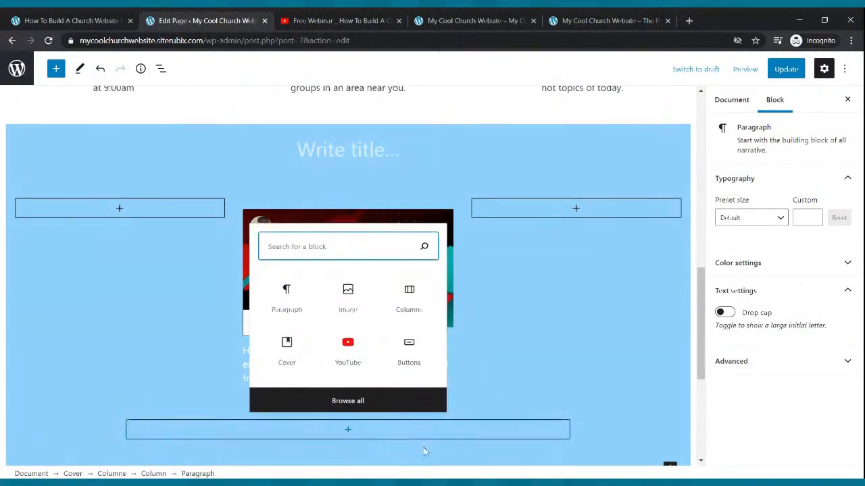
left_click(424, 452)
left_click(532, 414)
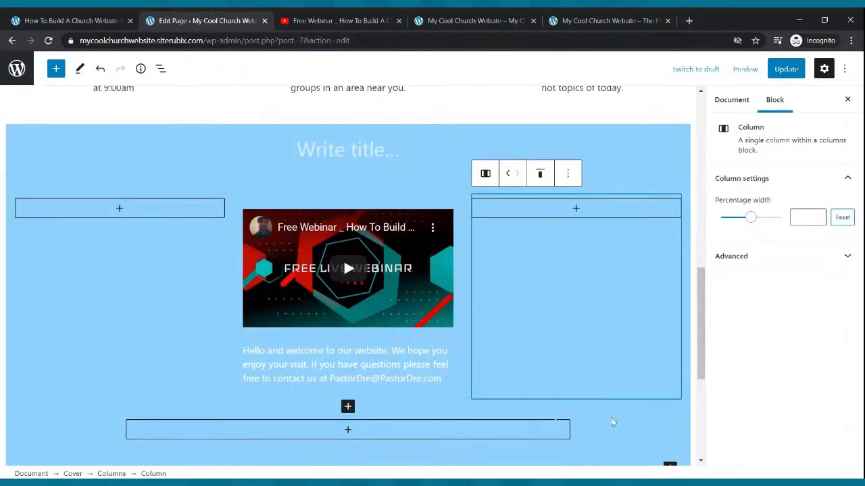
left_click(582, 434)
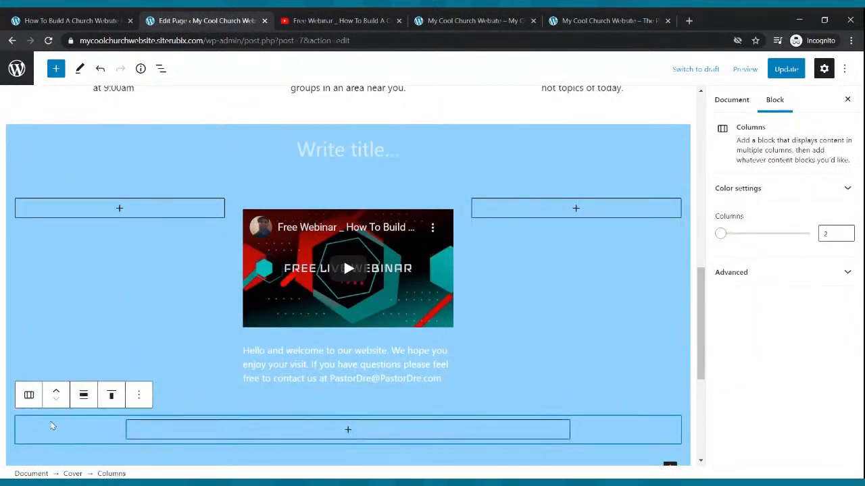
left_click(139, 396)
left_click(161, 363)
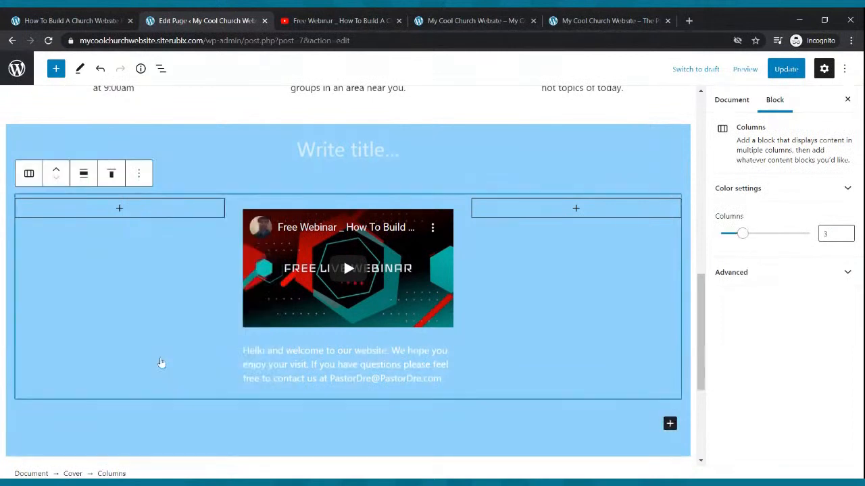
Move the welcome paragraph above the video in the middle column and update the Home page
left_click(359, 365)
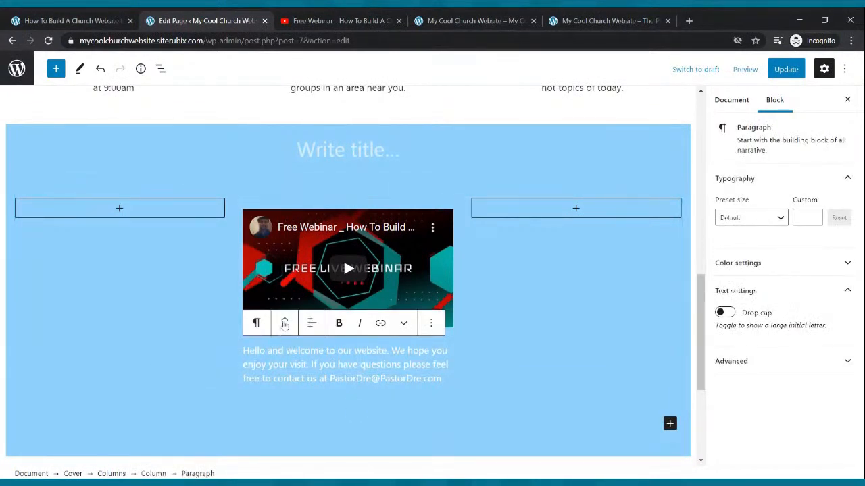
left_click(285, 324)
scroll(415, 305, "down", 3)
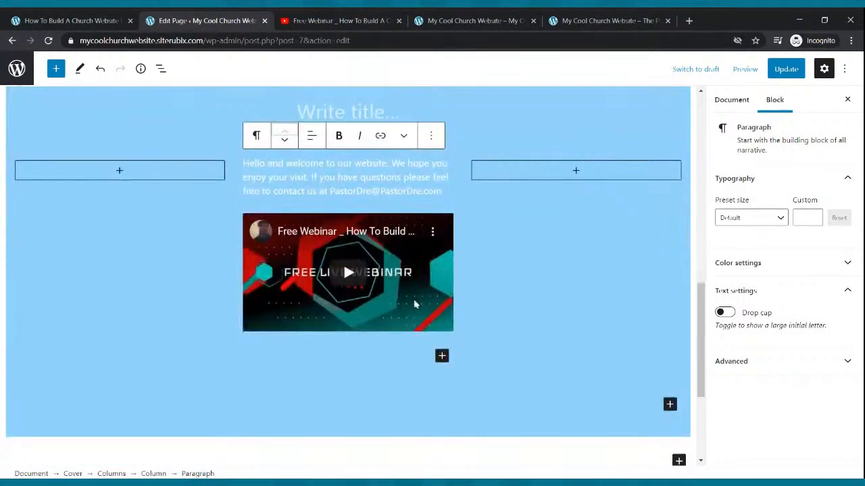
left_click(782, 70)
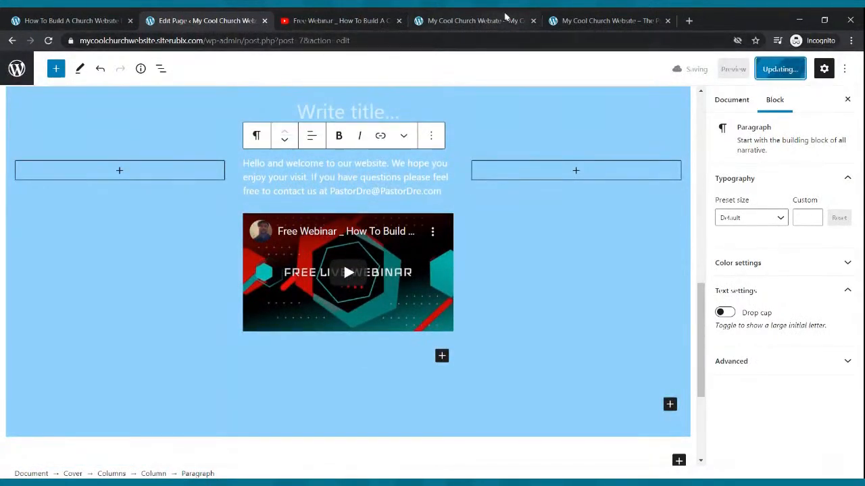
Reload the live Home page to check the blue section's welcome text and video placement, and return to the editor
left_click(468, 19)
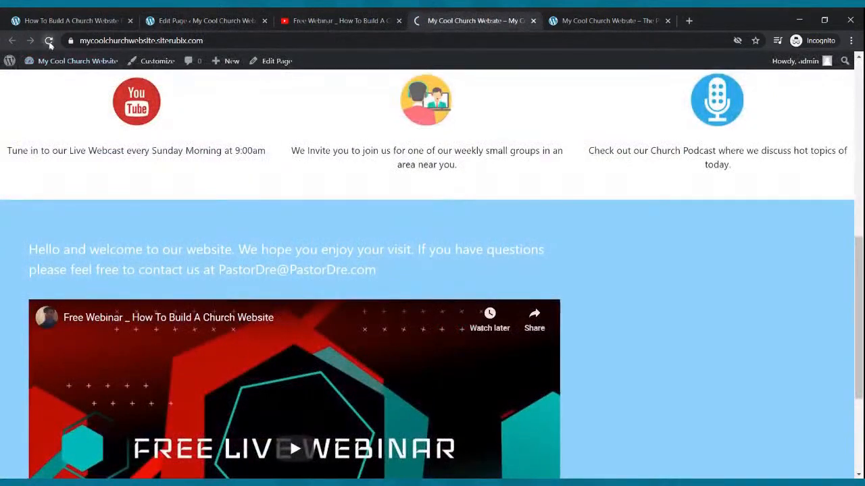
left_click(48, 40)
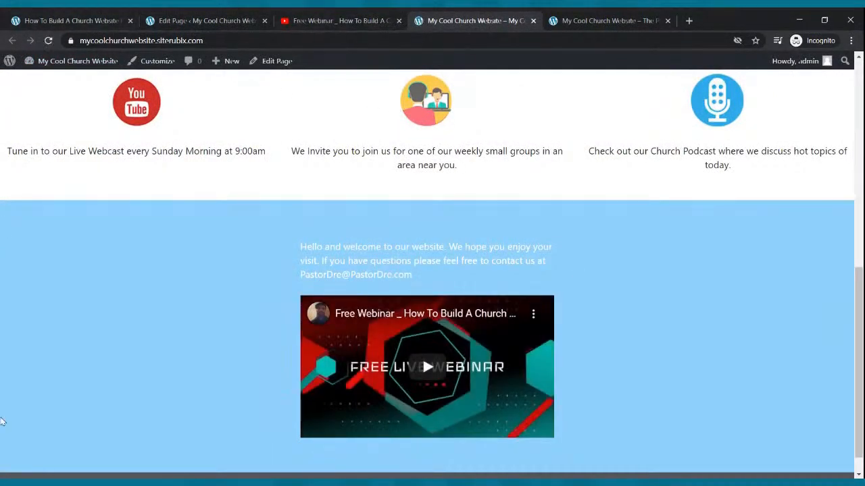
left_click(162, 18)
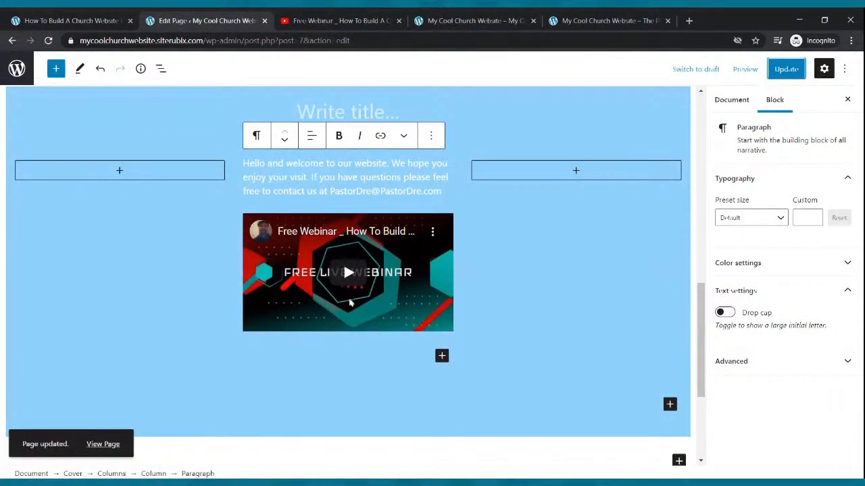
Narrow the empty left and right columns of the blue section to 14.4 percent width each and update the Home page
left_click(216, 173)
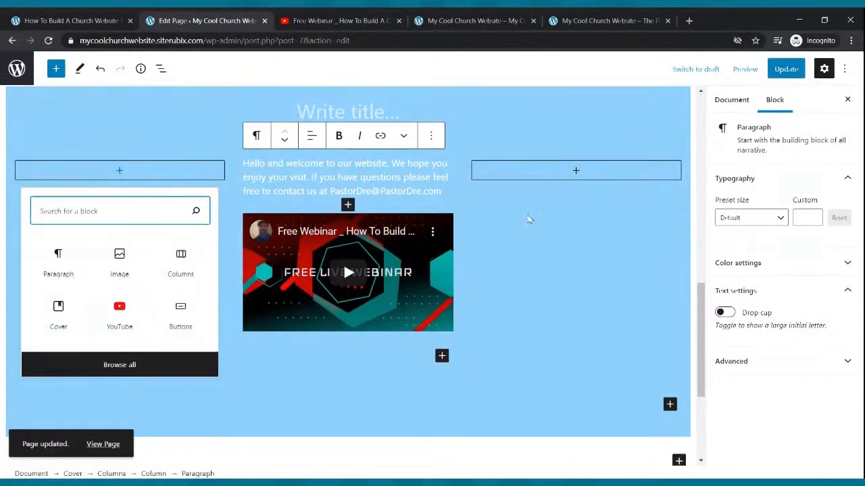
left_click(529, 218)
left_click(132, 244)
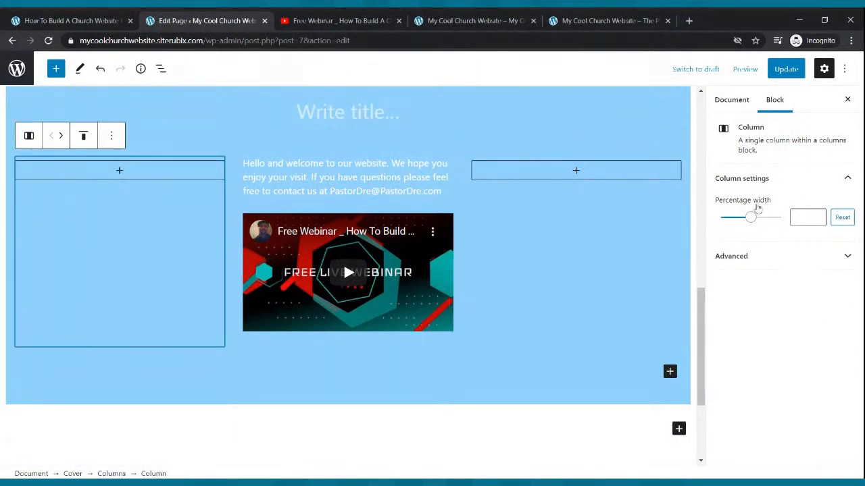
left_click_drag(751, 220, 734, 221)
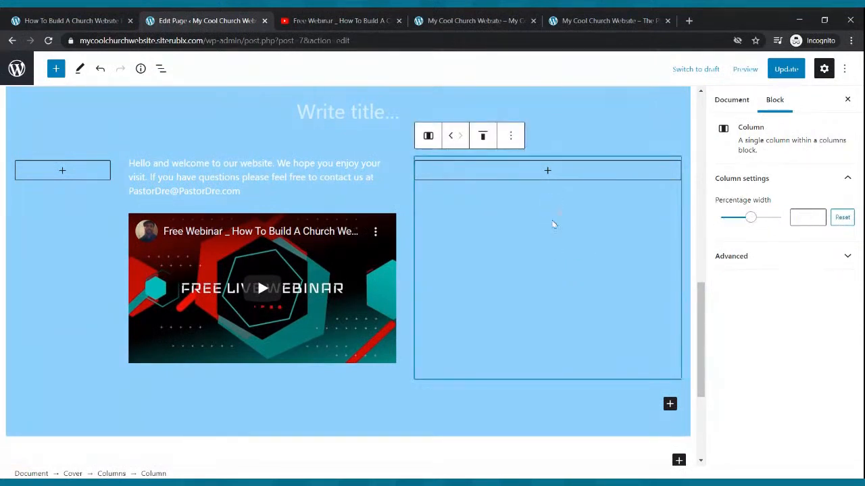
left_click_drag(752, 219, 733, 223)
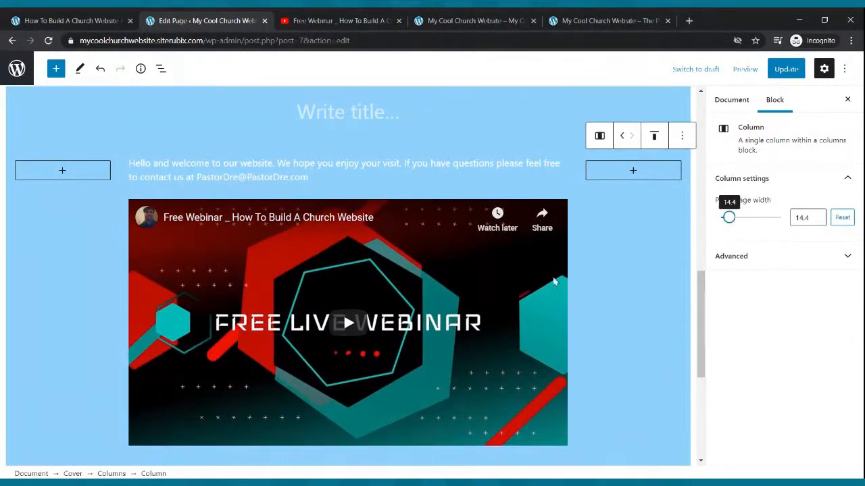
left_click(92, 196)
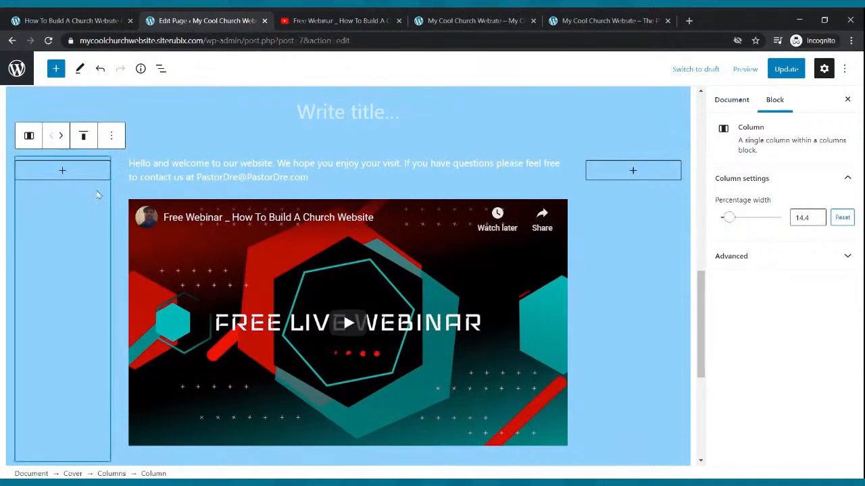
left_click(605, 240)
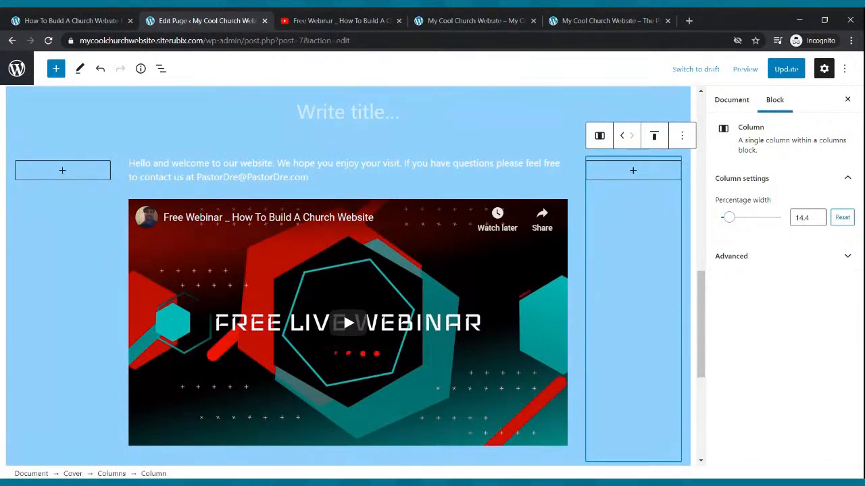
left_click(783, 70)
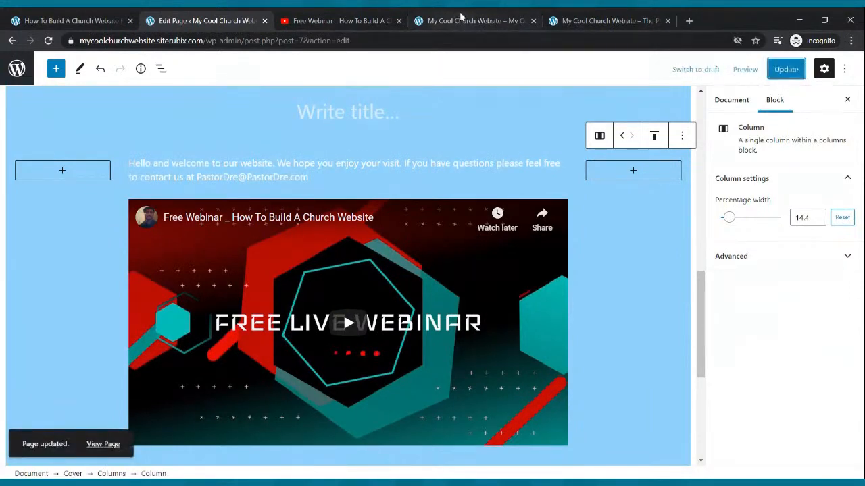
Reload the live Home page to check the widened middle column with its text and video, and return to the editor
left_click(473, 20)
left_click(49, 42)
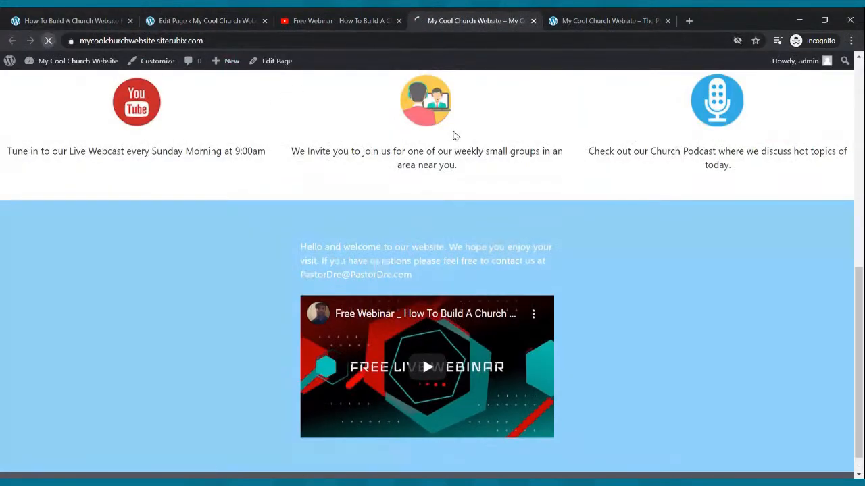
scroll(513, 166, "down", 3)
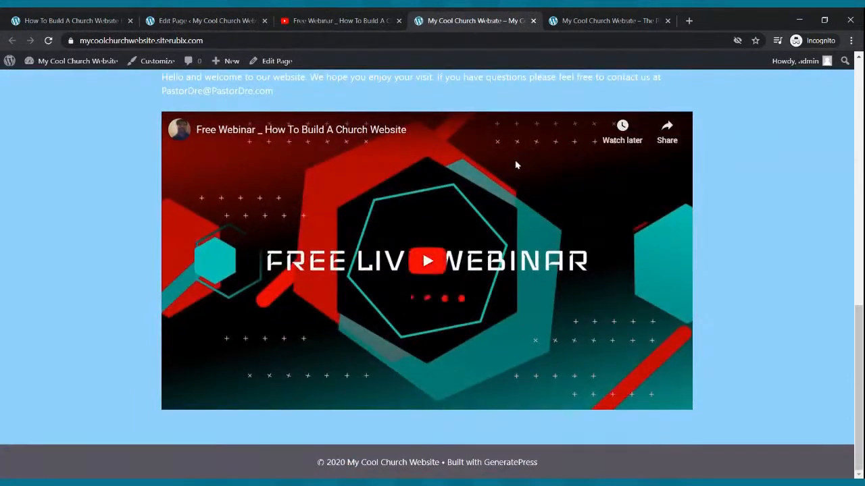
scroll(515, 166, "up", 3)
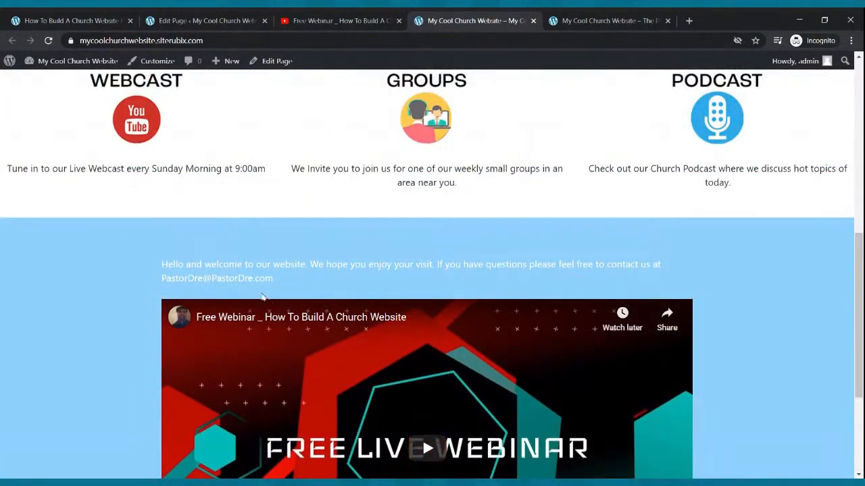
left_click(208, 22)
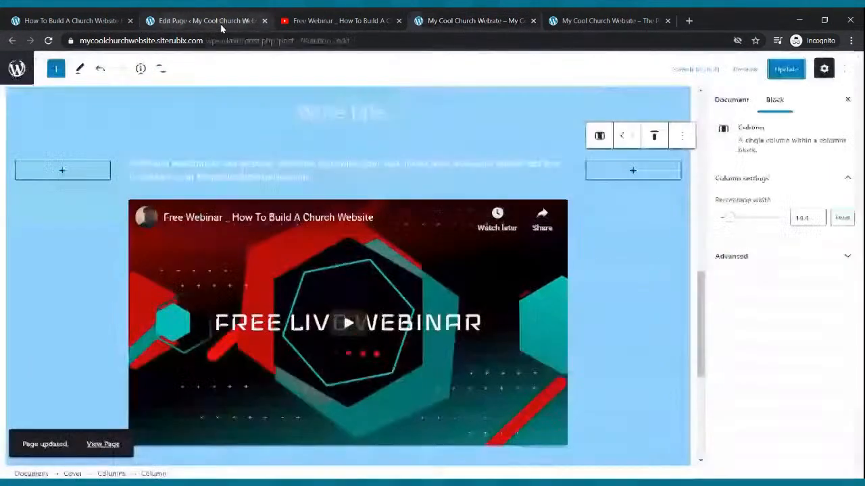
Make the whole welcome paragraph above the video bold
left_click_drag(310, 179, 129, 163)
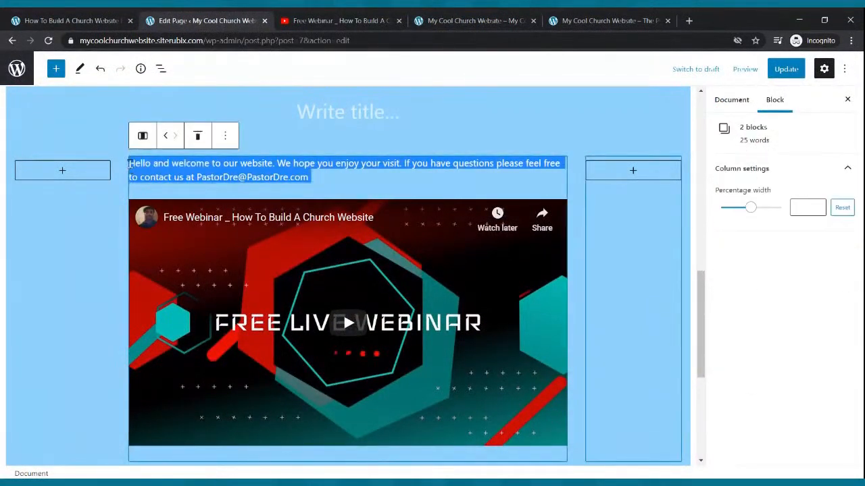
left_click(283, 179)
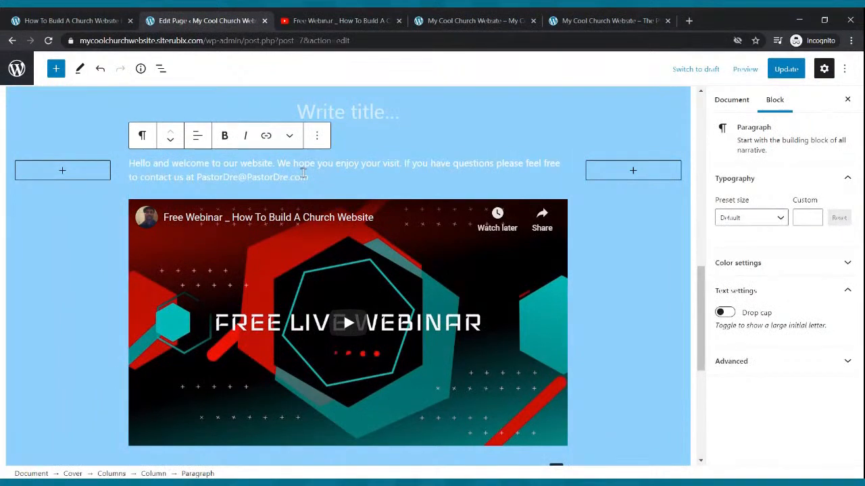
left_click_drag(308, 178, 132, 164)
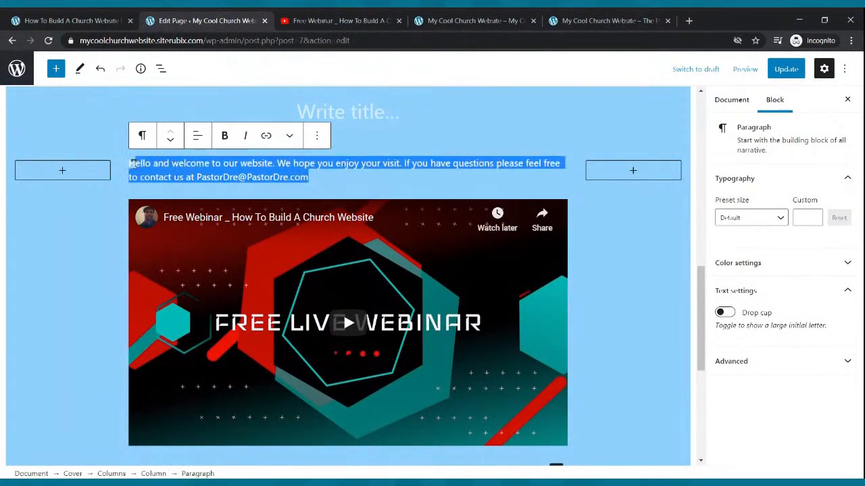
left_click(224, 136)
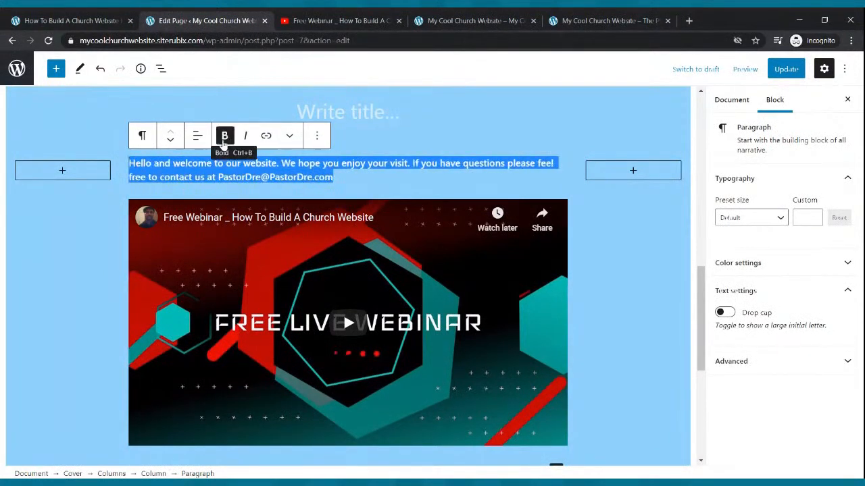
Set the welcome paragraph's custom font size to 22
left_click(814, 217)
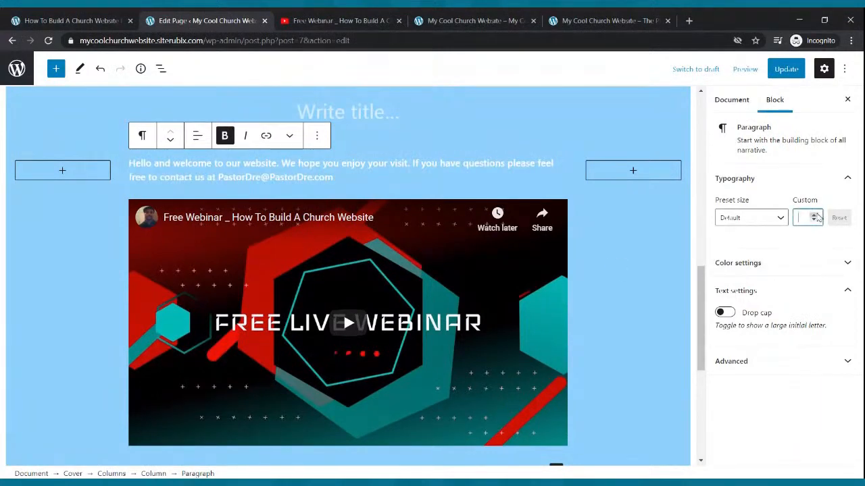
left_click(816, 215)
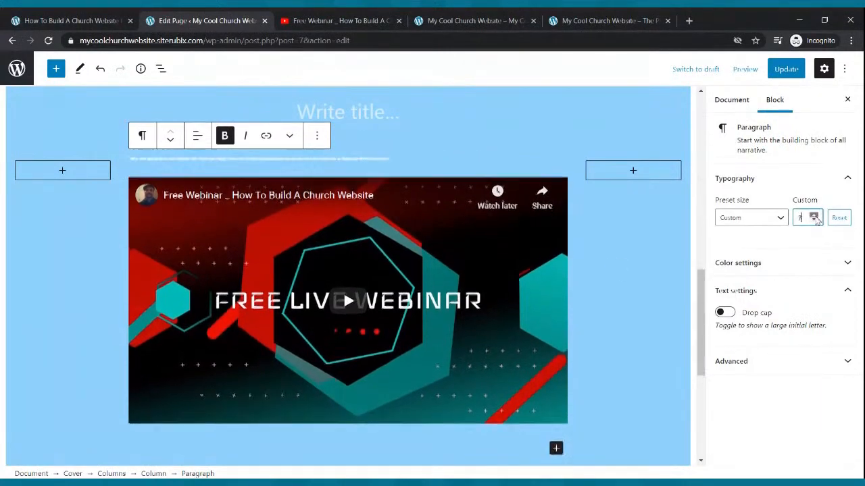
type("9")
left_click(815, 215)
left_click(815, 215)
left_click(814, 215)
left_click(815, 216)
left_click(815, 216)
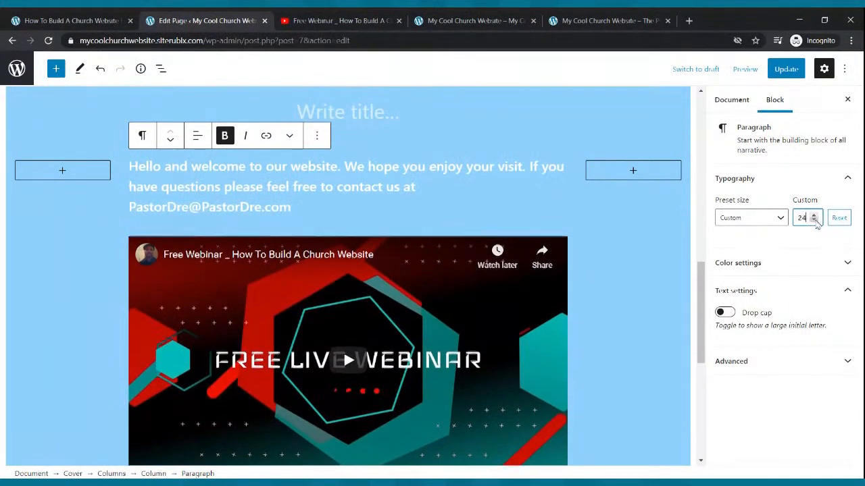
left_click(814, 221)
left_click(814, 220)
Center-align the welcome paragraph and update the Home page
triple_click(349, 178)
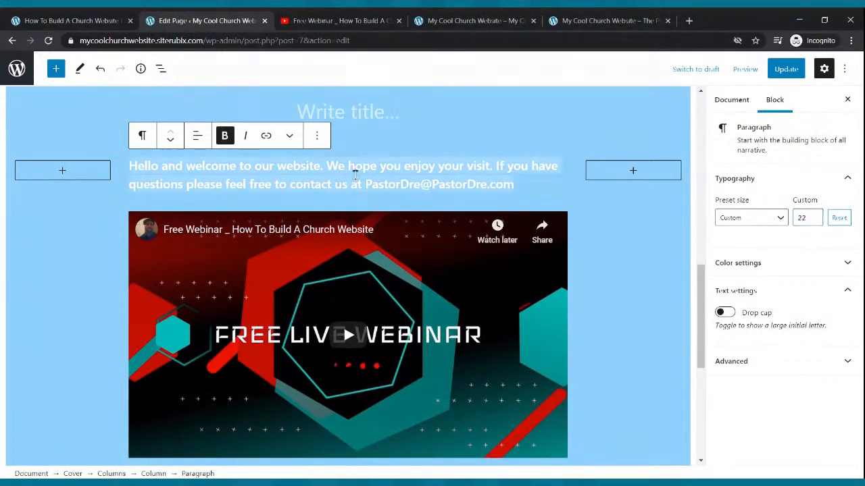
left_click(200, 137)
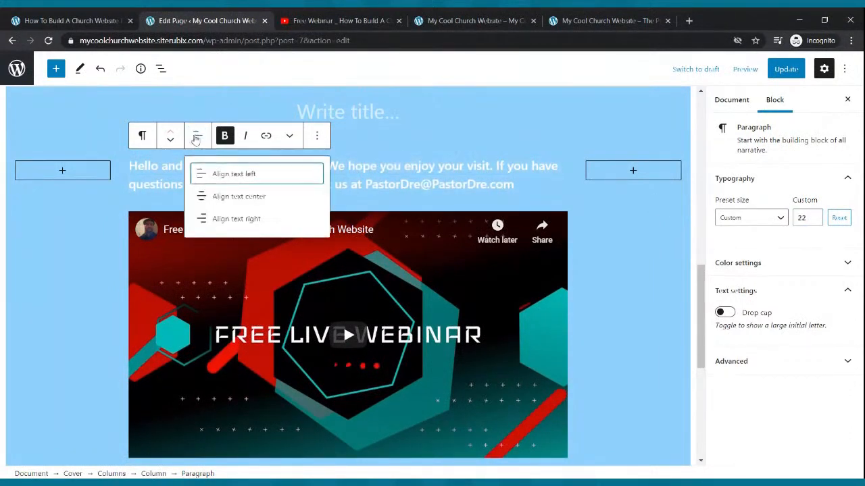
left_click(214, 197)
left_click(777, 70)
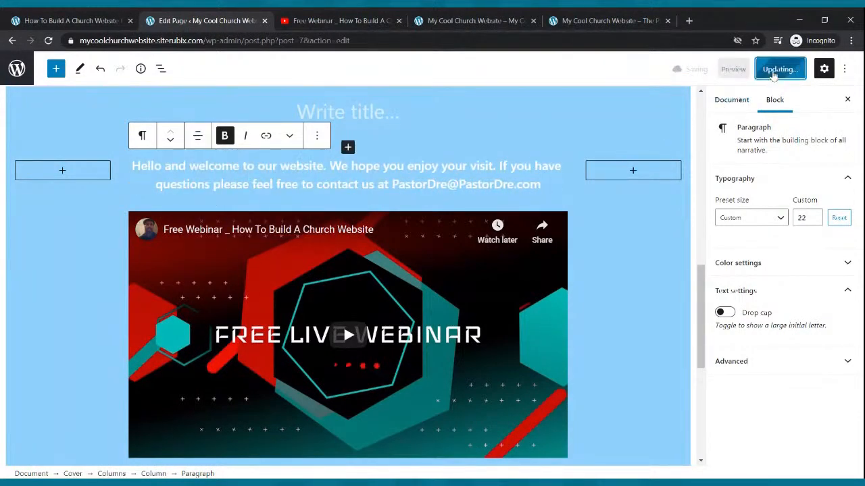
Reload the live Home page and review it from the hero banner down to the restyled welcome text and video
left_click(446, 20)
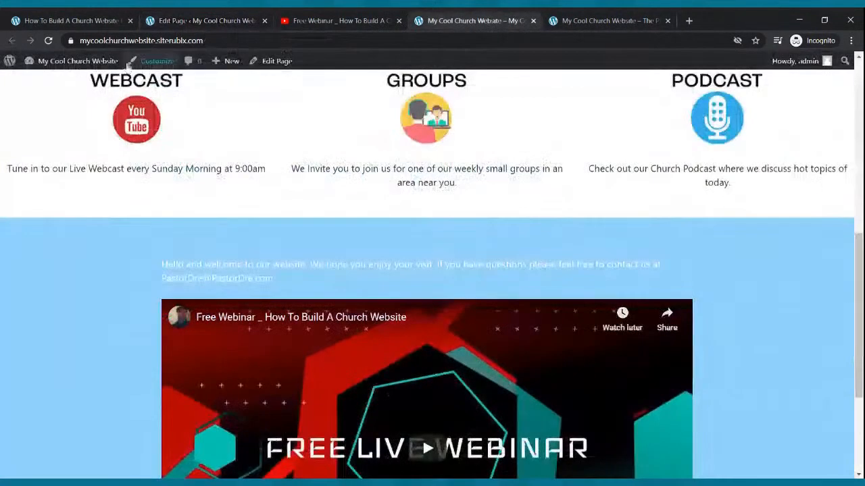
left_click(48, 40)
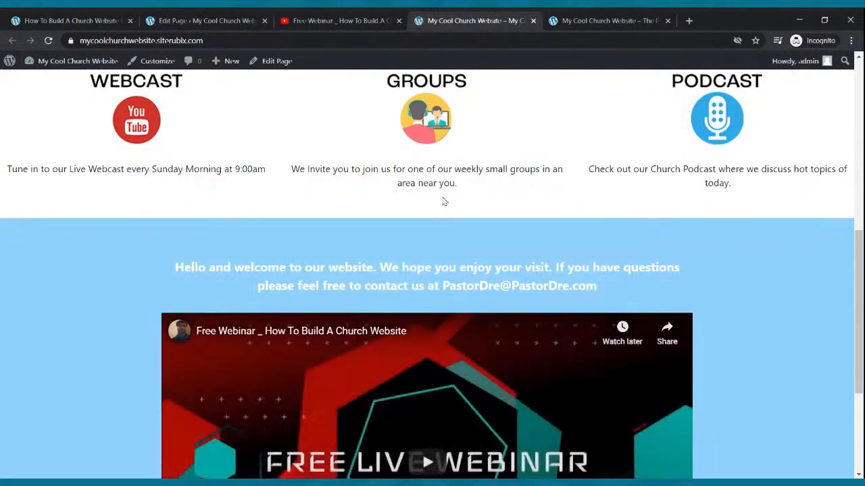
scroll(465, 213, "down", 3)
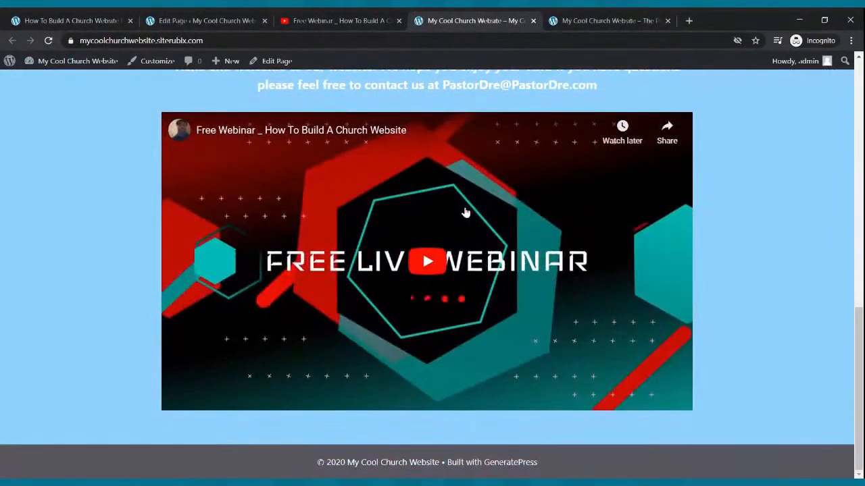
scroll(465, 213, "up", 10)
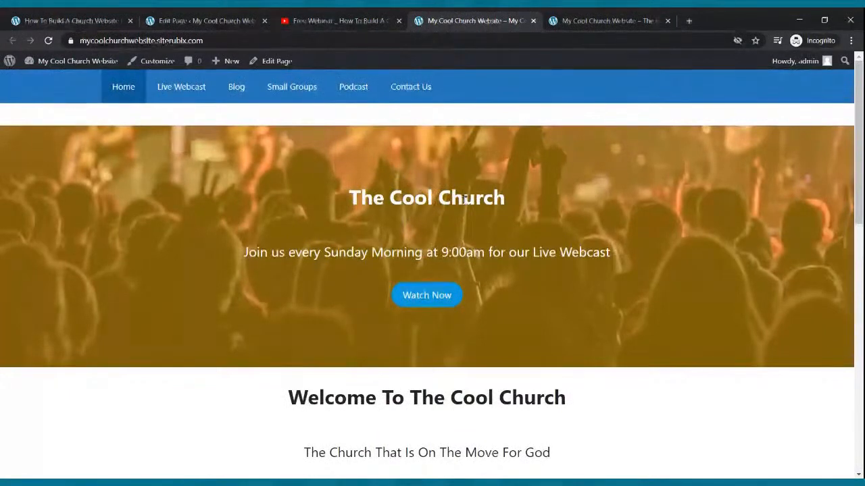
scroll(480, 219, "down", 4)
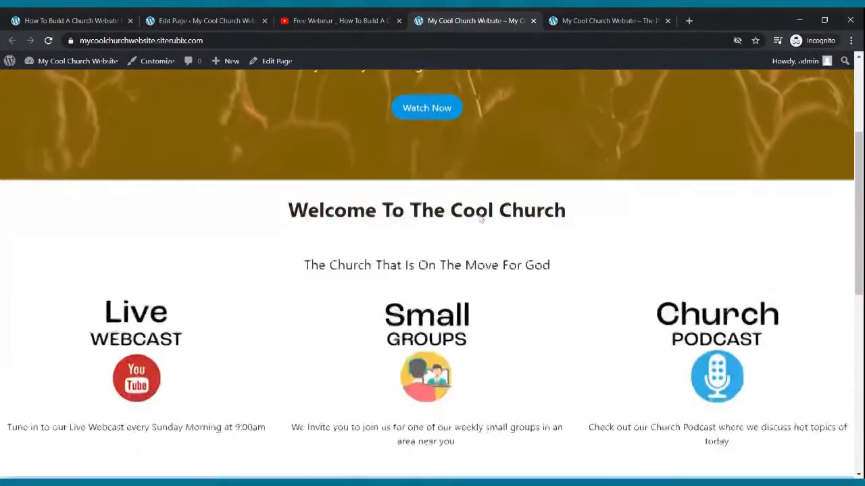
scroll(473, 226, "up", 4)
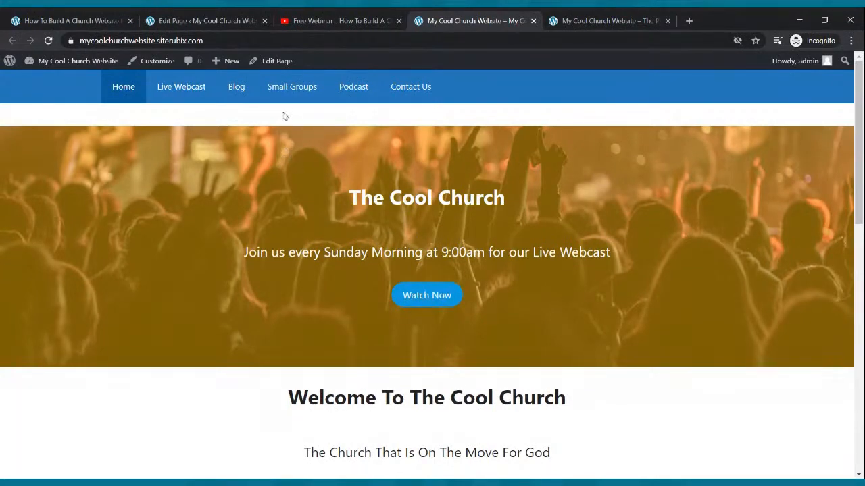
Reopen the Home page in the block editor from the site's page list and select the hero banner's Watch Now button
left_click(217, 20)
left_click(17, 68)
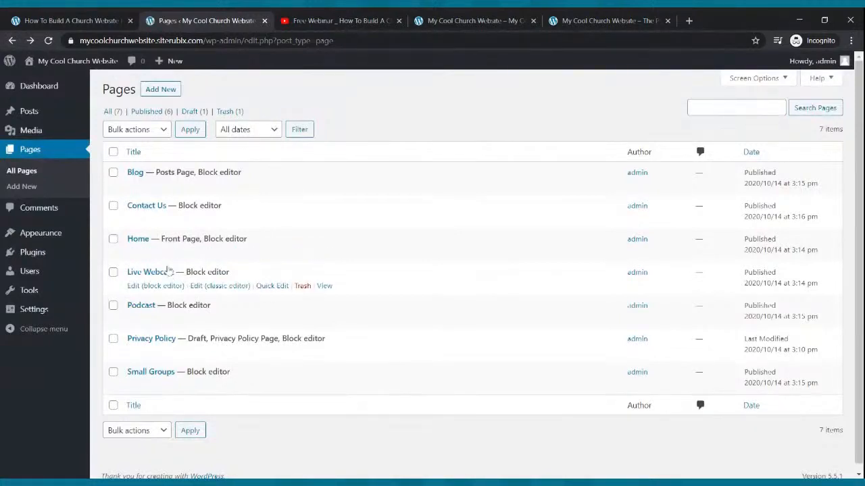
left_click(150, 254)
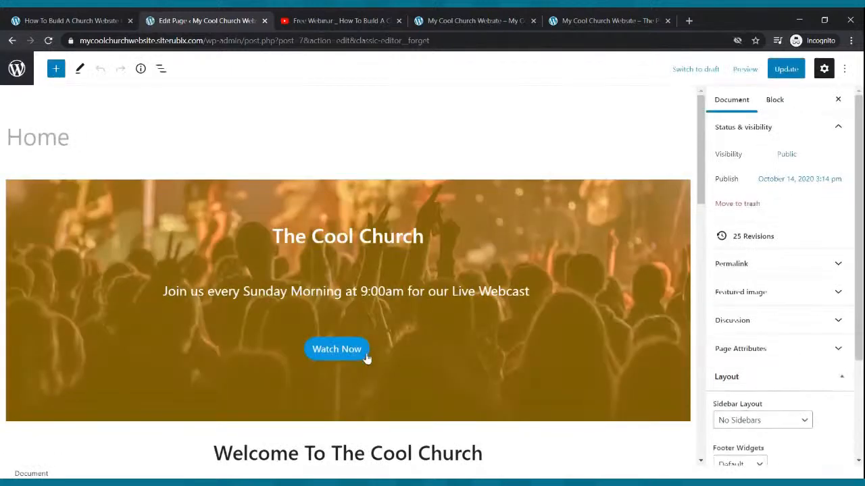
left_click(367, 359)
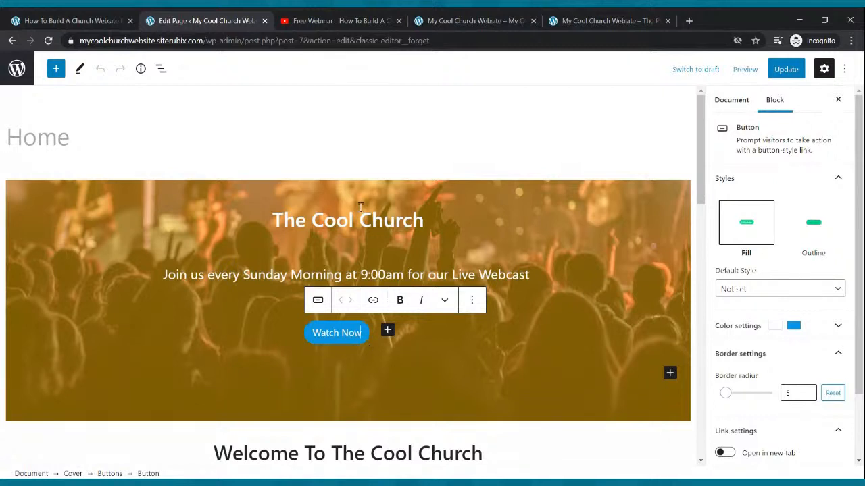
Open the Live Webcast page on the live site and copy its web address
left_click(432, 21)
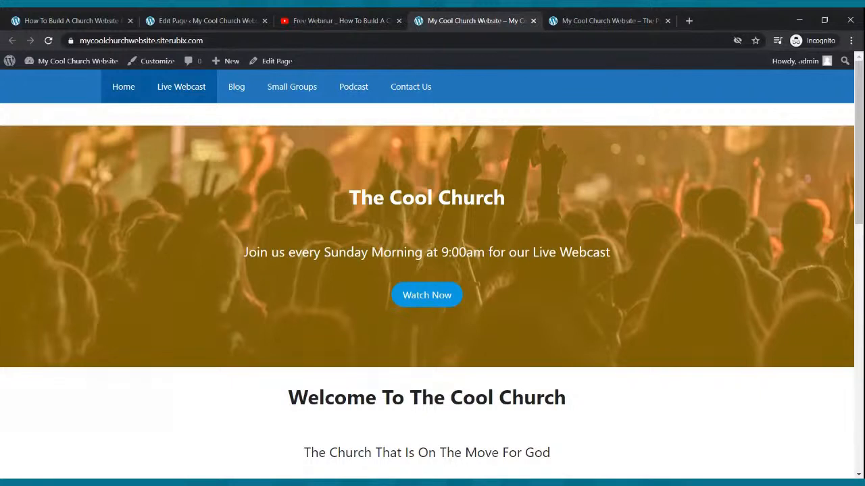
left_click(192, 94)
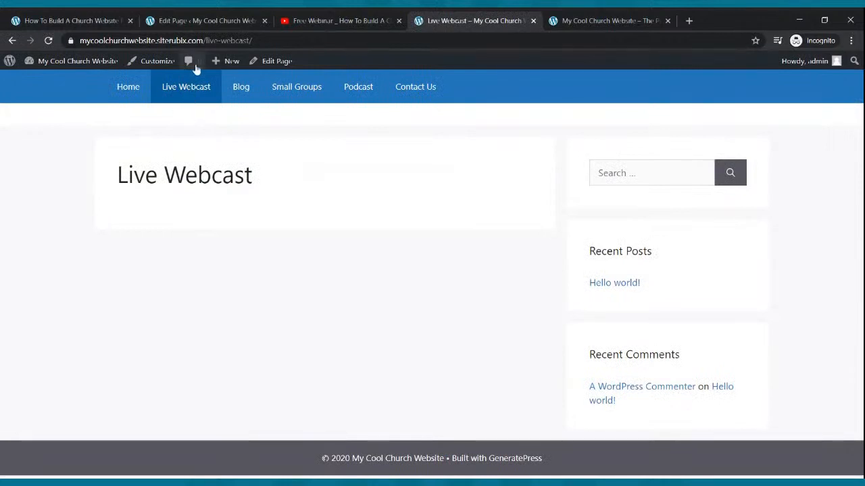
left_click(194, 41)
key("ctrl+c")
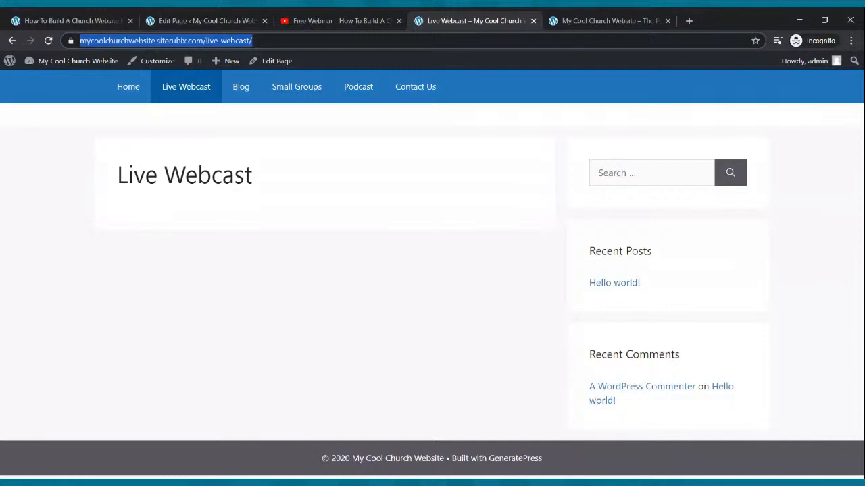
Link the hero banner's Watch Now button to the copied mycoolchurchwebsite.siterubix.com/live-webcast/ address and update the Home page
left_click(226, 16)
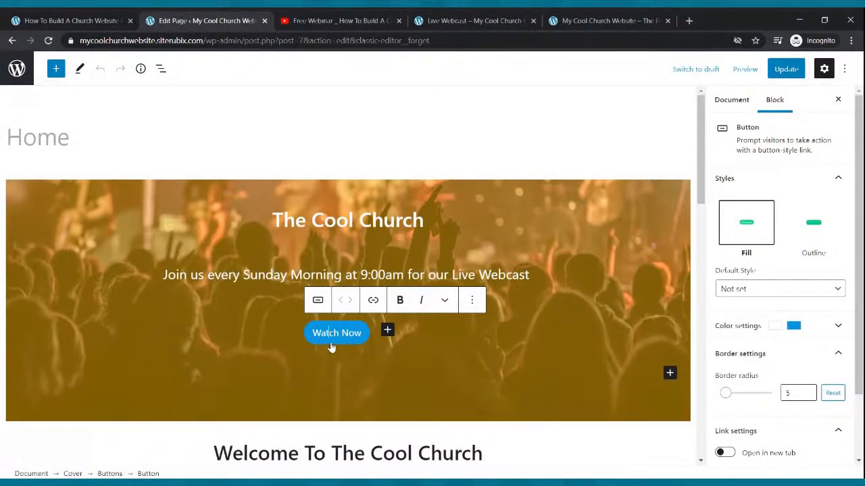
left_click(374, 302)
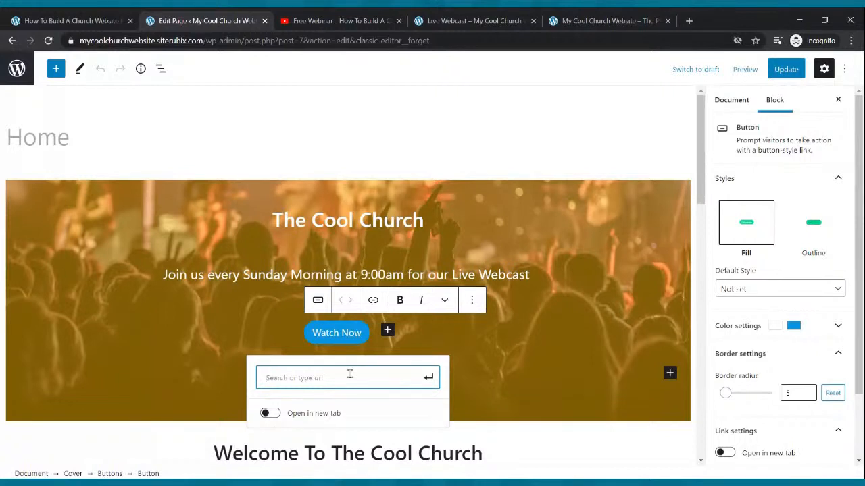
key("ctrl+v")
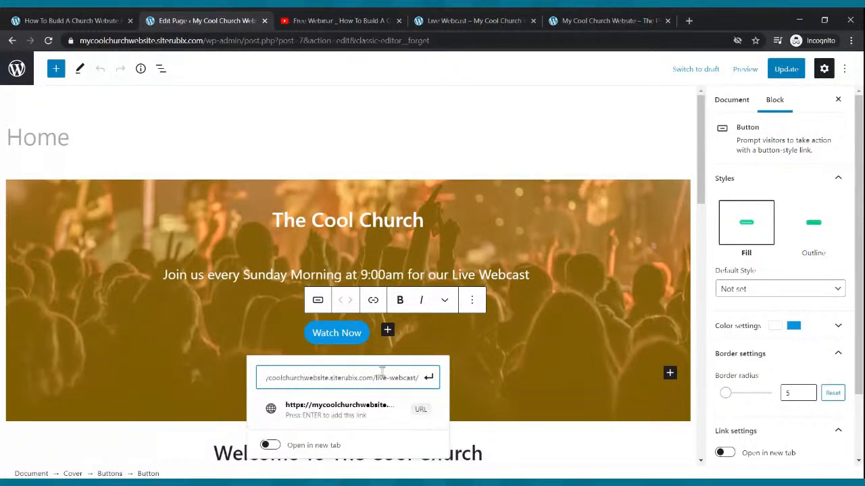
left_click(428, 378)
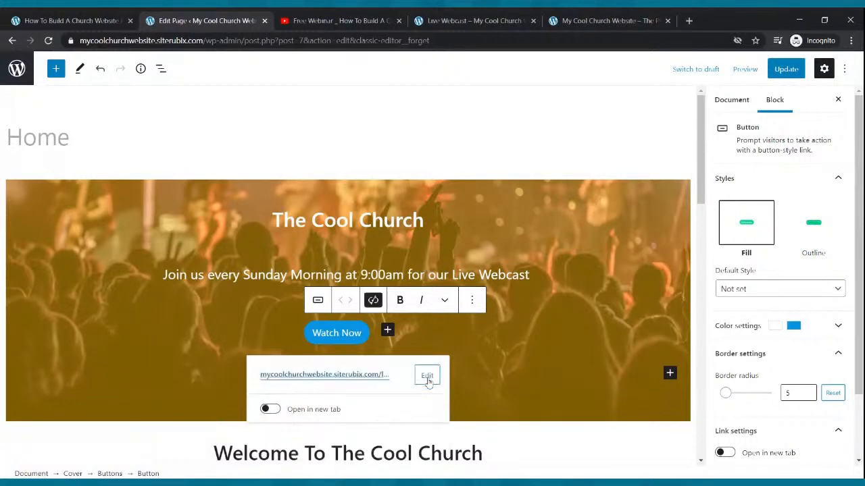
left_click(785, 69)
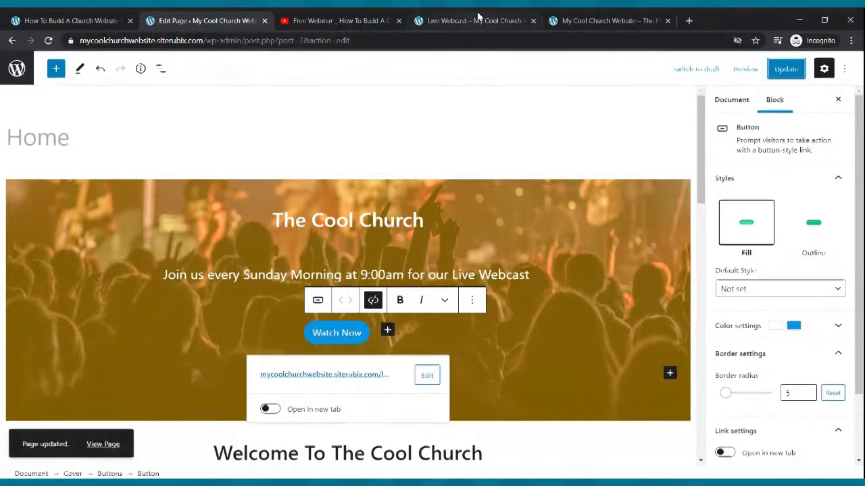
Test the Watch Now button on the live Home page, then return to Home and view the three image columns
left_click(473, 21)
left_click(133, 89)
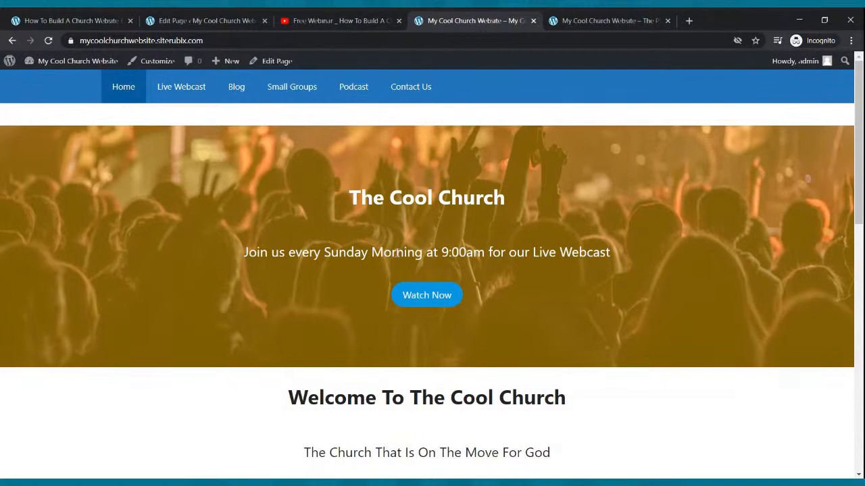
left_click(420, 291)
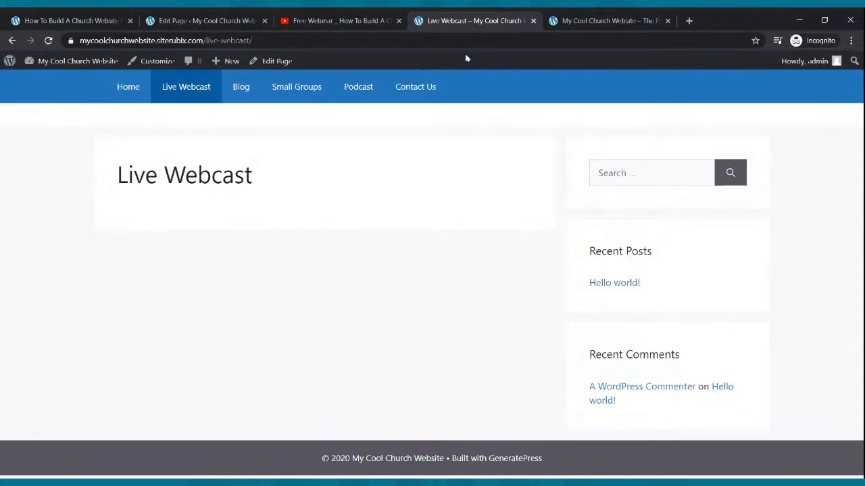
left_click(128, 90)
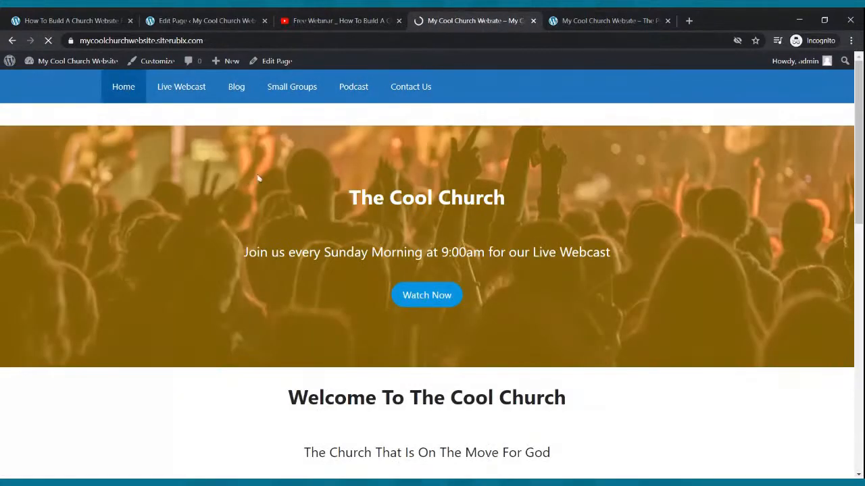
scroll(270, 169, "down", 1)
scroll(276, 157, "down", 5)
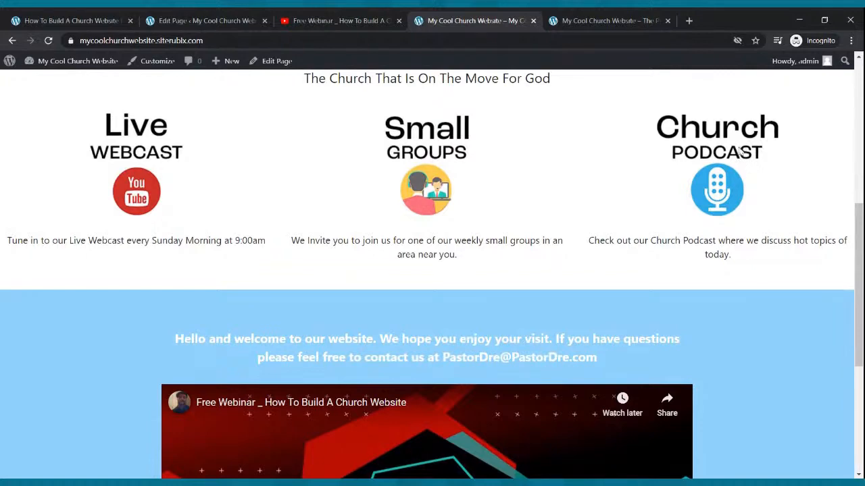
Link the Live Webcast column image to the Live Webcast page's address, mycoolchurchwebsite.siterubix.com/live-webcast/, copied from the live site
left_click(217, 15)
scroll(227, 178, "down", 5)
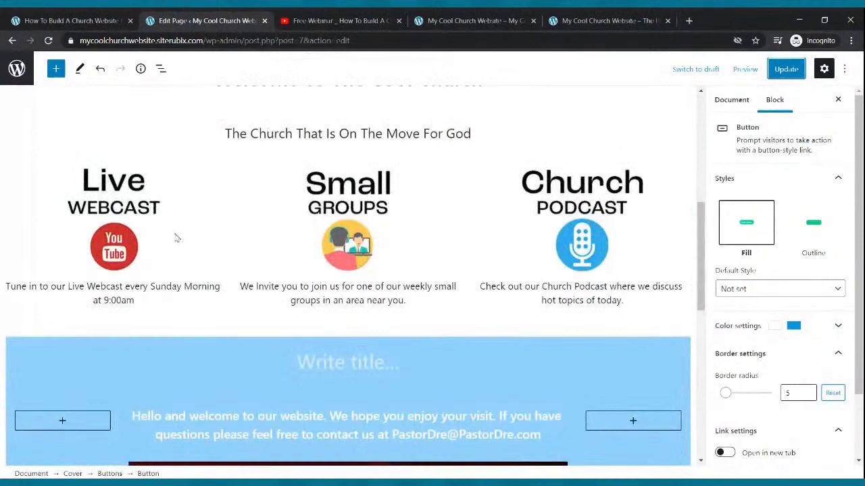
left_click(143, 218)
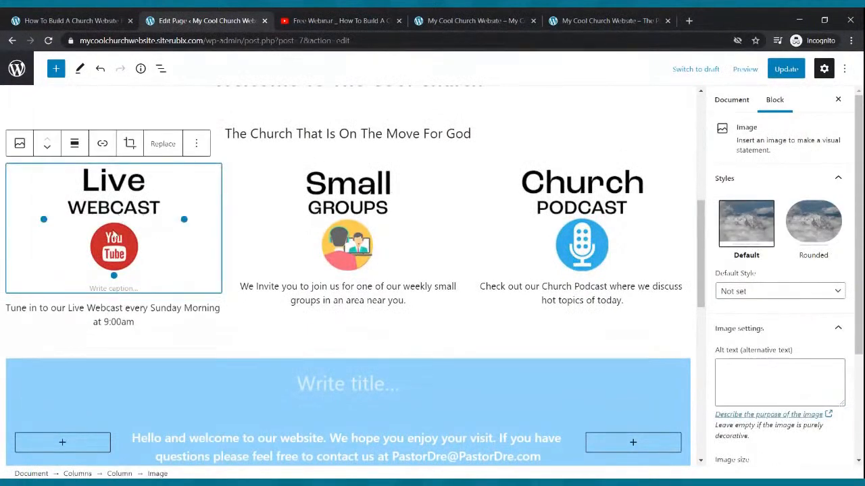
left_click(476, 19)
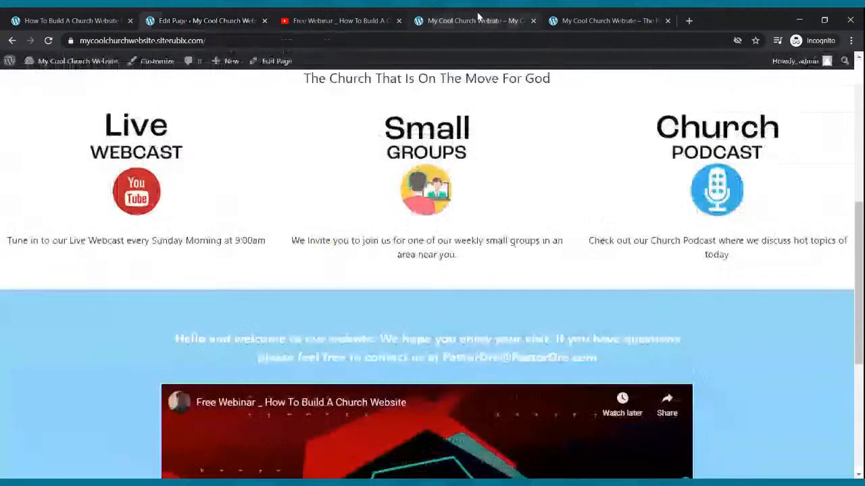
scroll(375, 150, "up", 5)
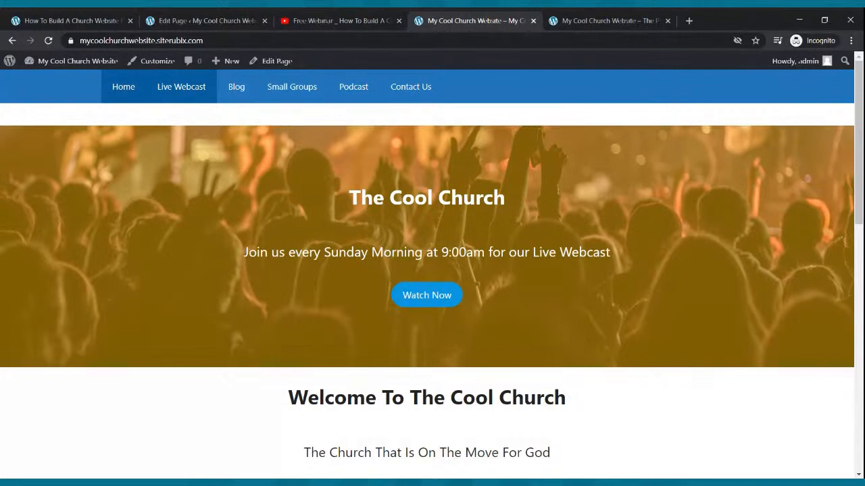
left_click(194, 90)
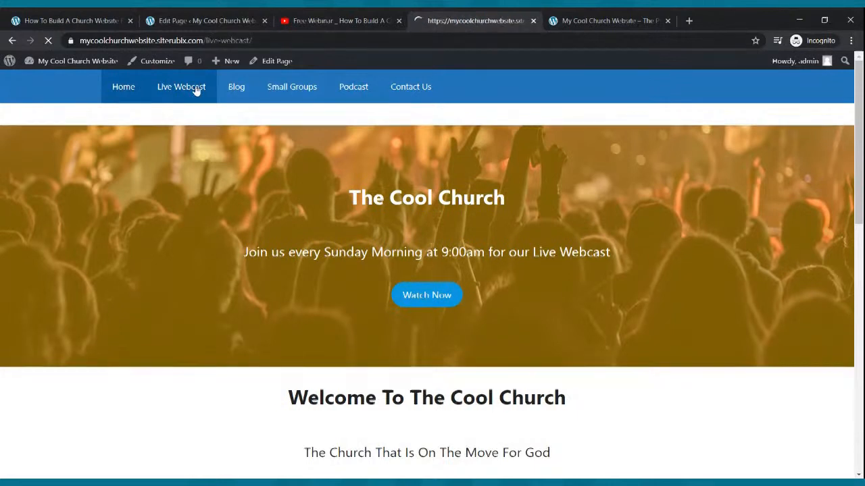
left_click(196, 41)
key("ctrl+c")
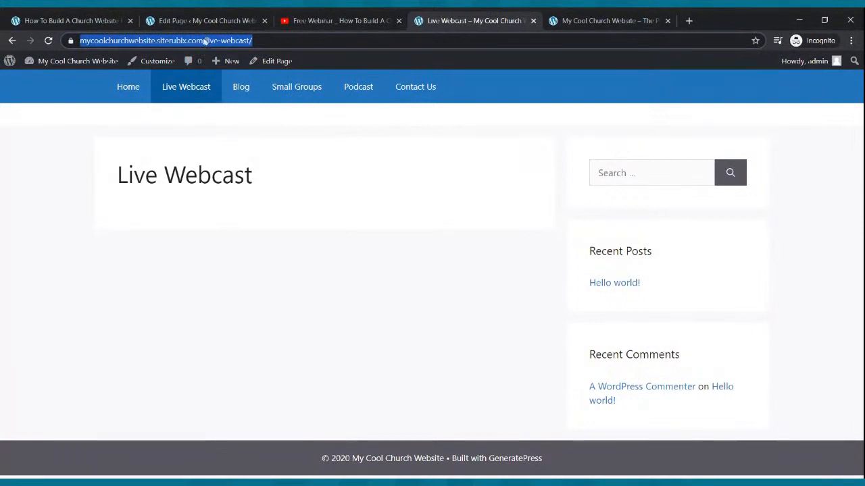
left_click(200, 21)
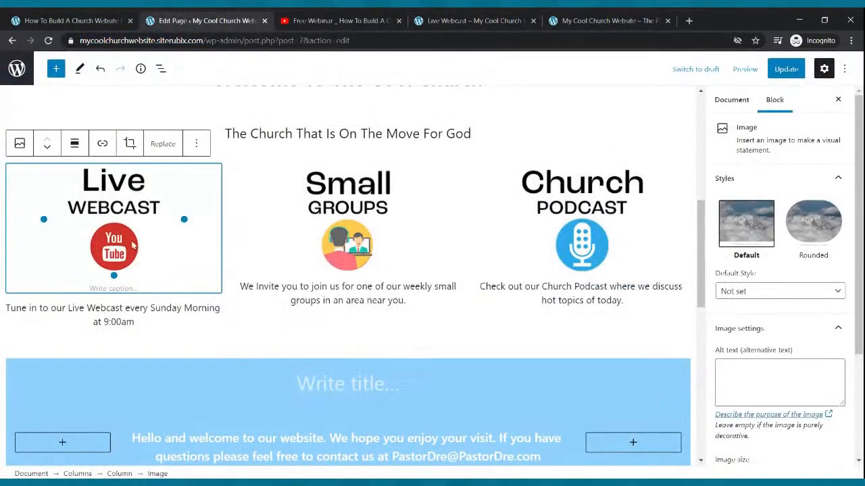
left_click(102, 143)
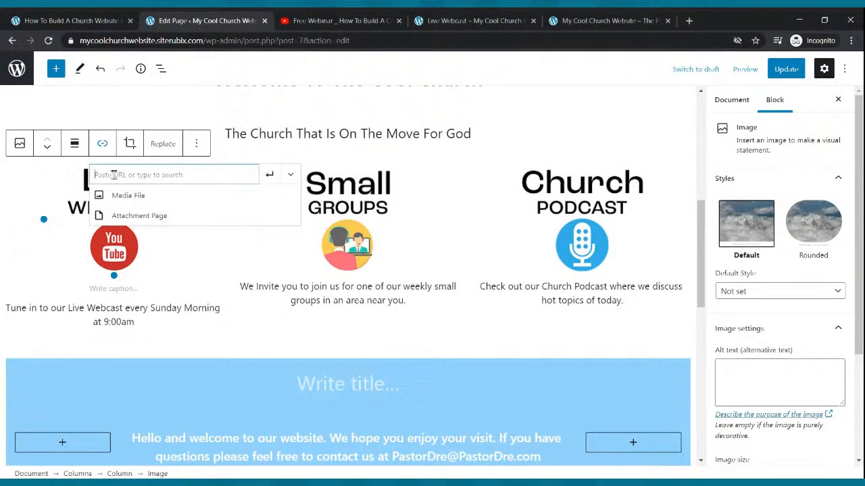
key("ctrl+v")
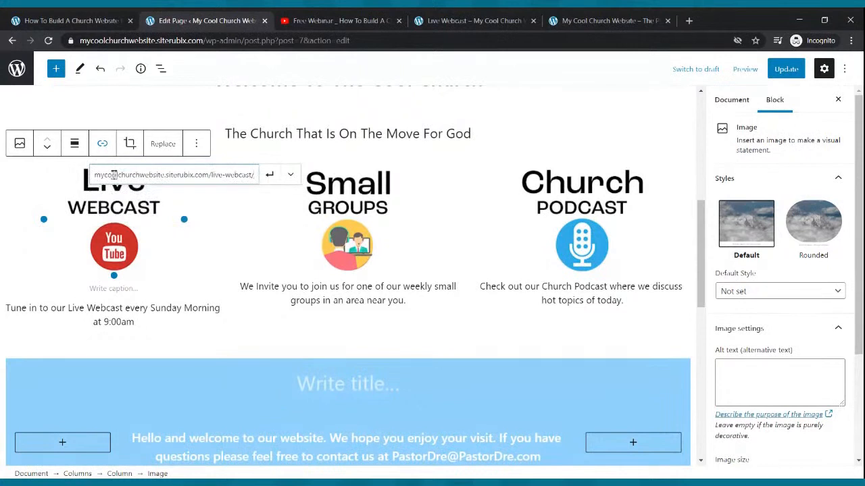
left_click(269, 174)
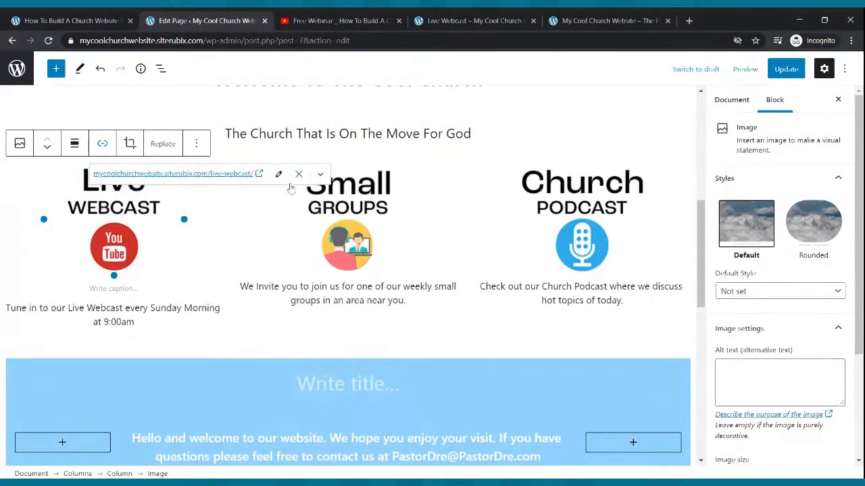
Link the Small Groups column image to the Small Groups page's address, mycoolchurchwebsite.siterubix.com/small-groups/, copied from the live site
left_click(340, 216)
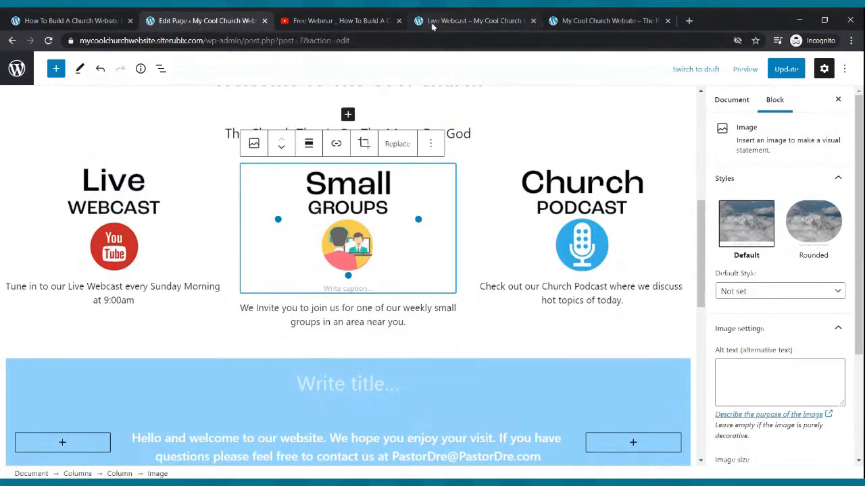
left_click(436, 27)
left_click(286, 90)
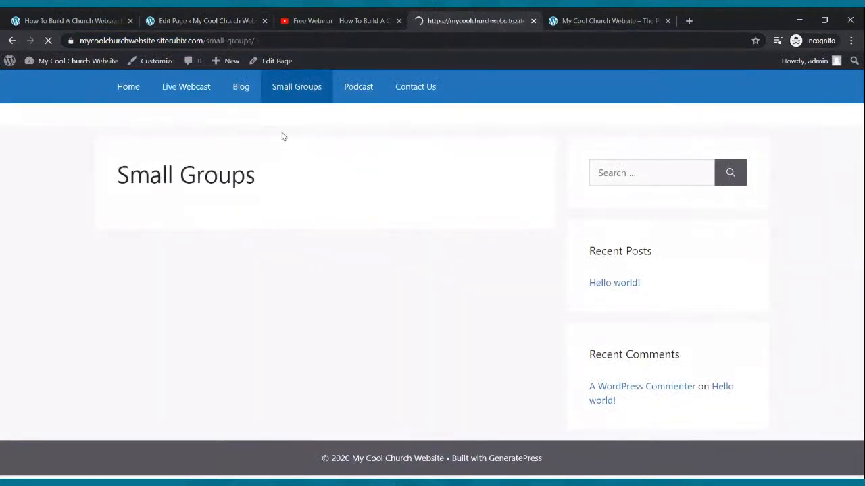
left_click(240, 42)
key("ctrl+c")
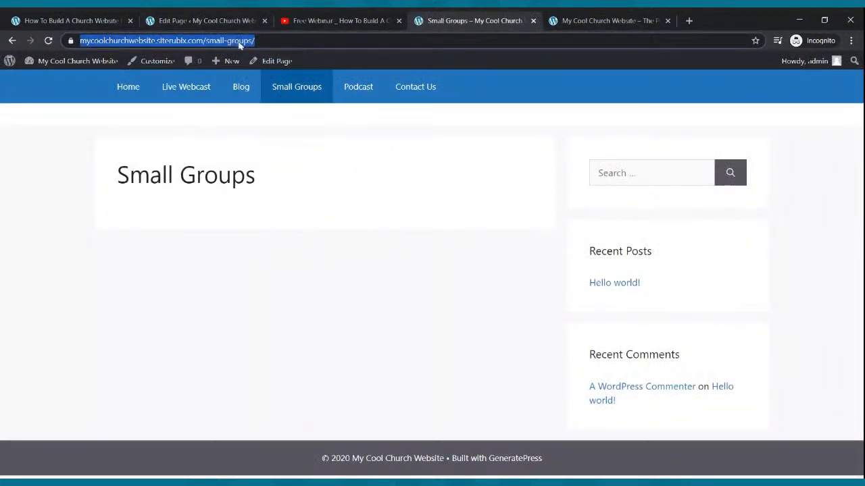
left_click(210, 20)
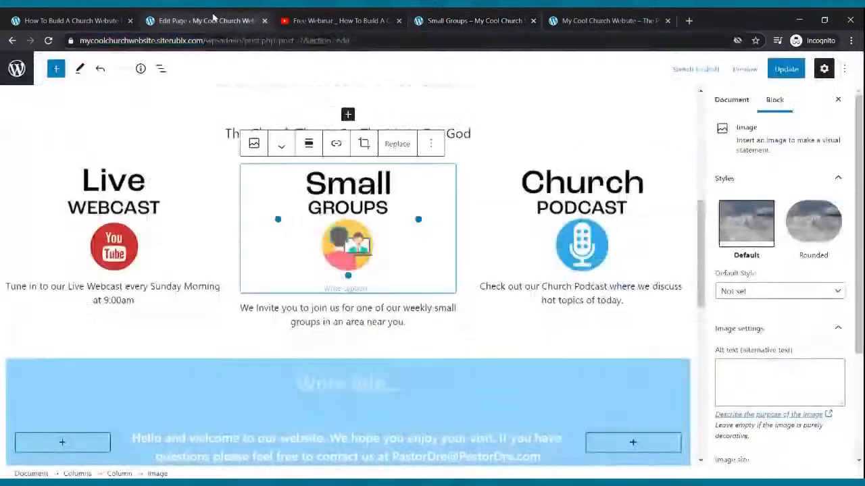
left_click(336, 143)
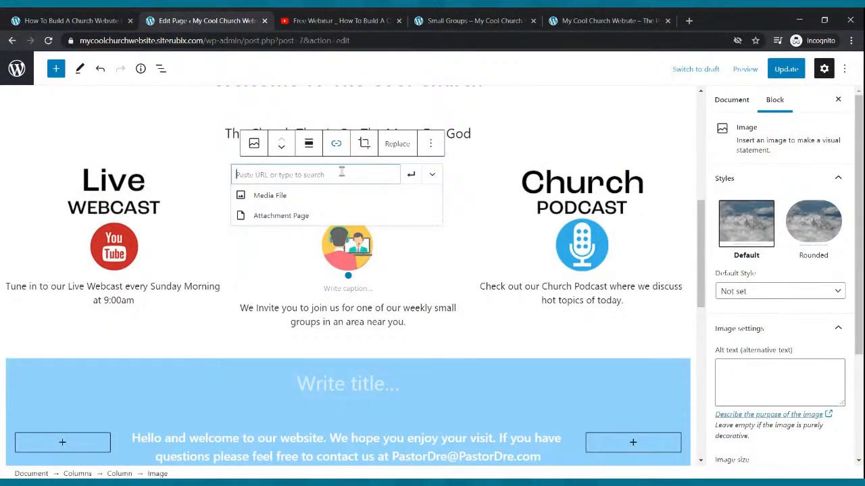
key("ctrl+v")
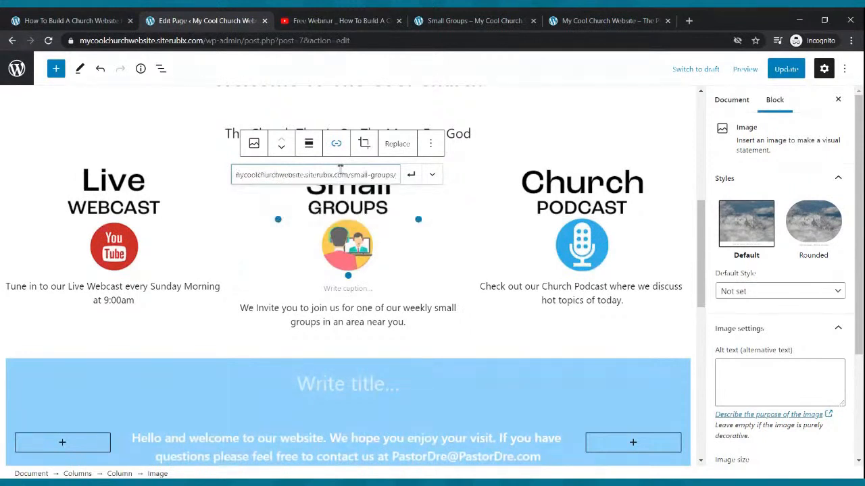
left_click(411, 174)
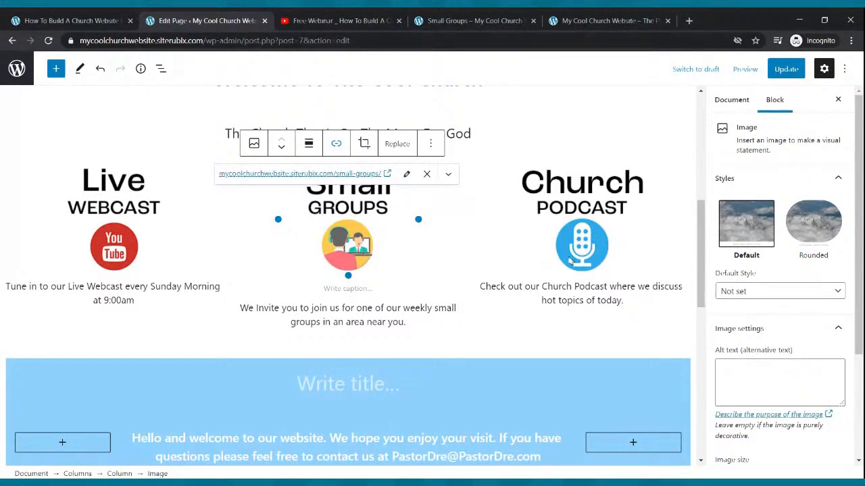
Link the Church Podcast column image to the live Podcast page's address, mycoolchurchwebsite.siterubix.com/podcast/, and update the Home page
left_click(466, 21)
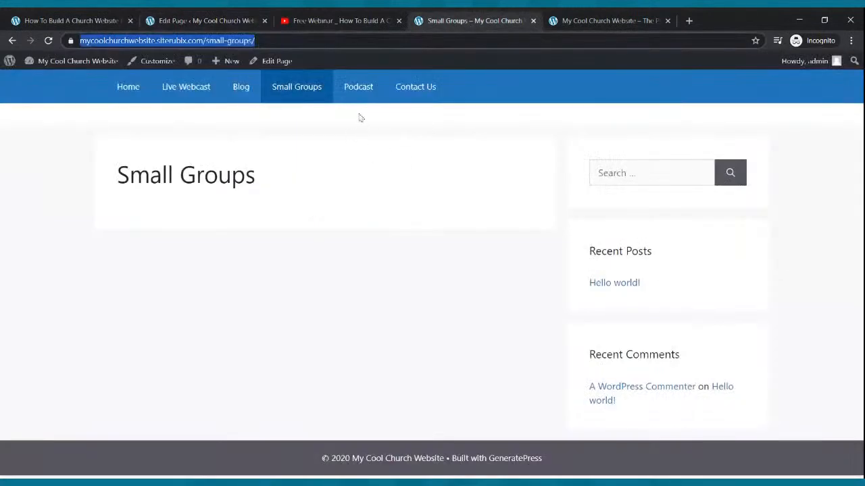
left_click(349, 96)
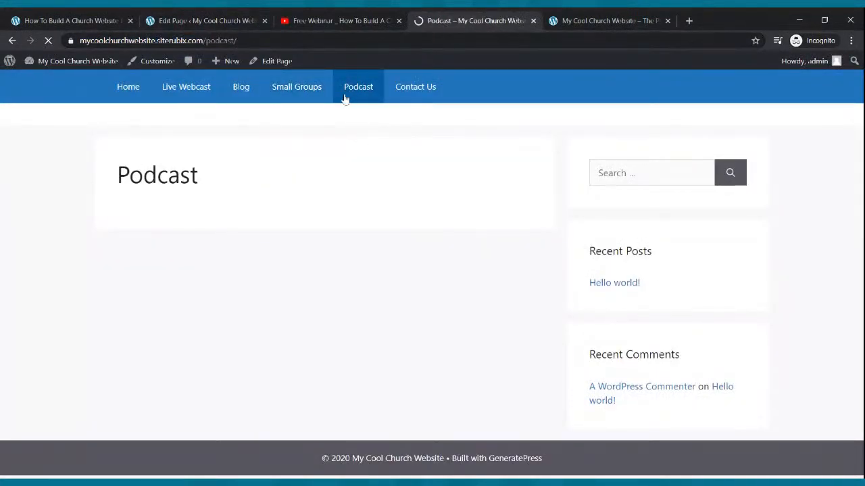
left_click(216, 42)
key("ctrl+c")
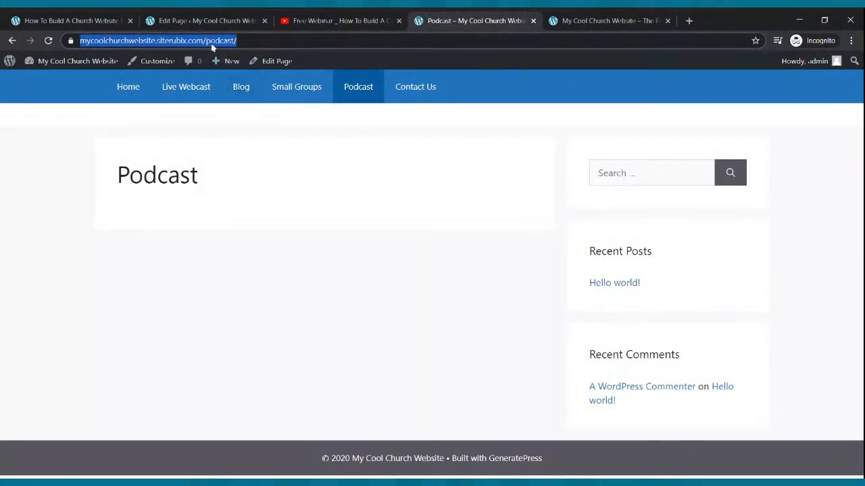
left_click(208, 22)
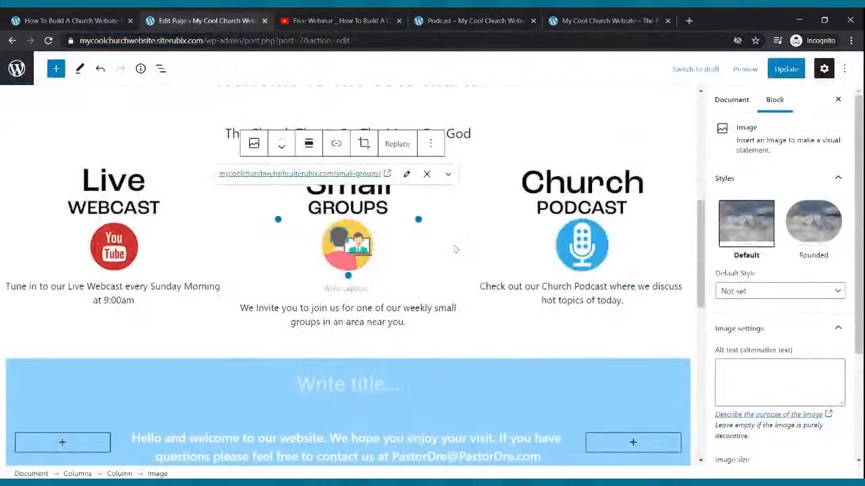
left_click(582, 248)
left_click(570, 143)
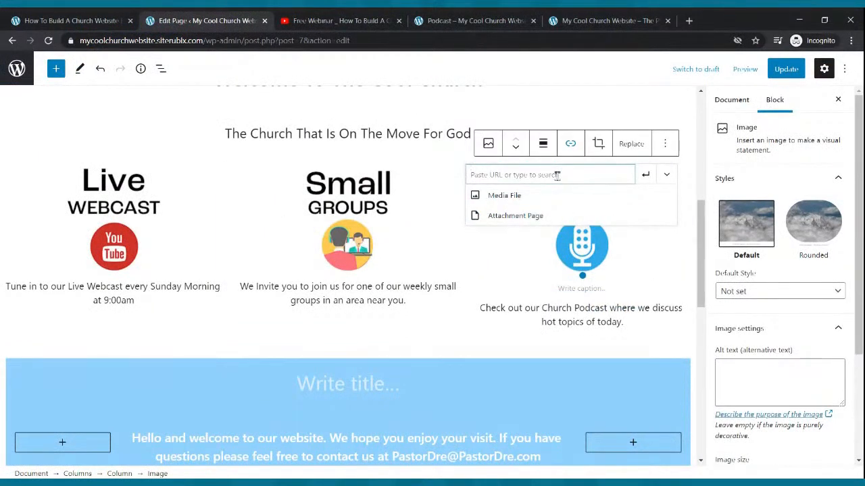
key("ctrl+v")
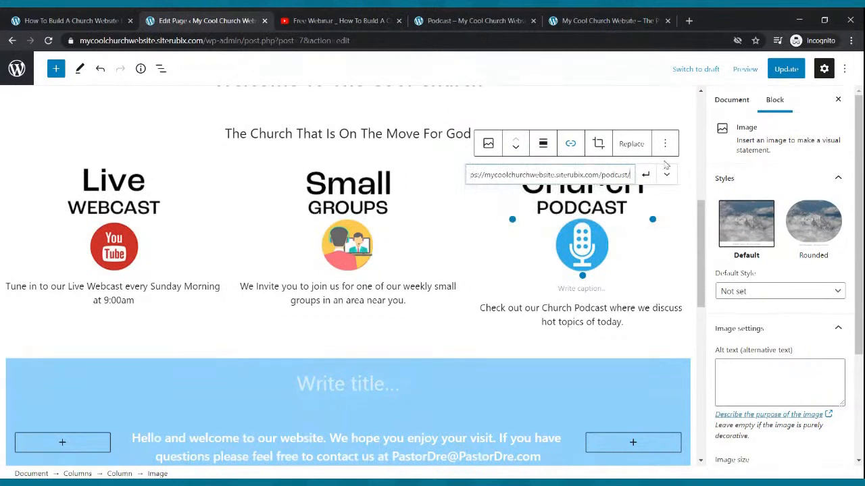
left_click(646, 173)
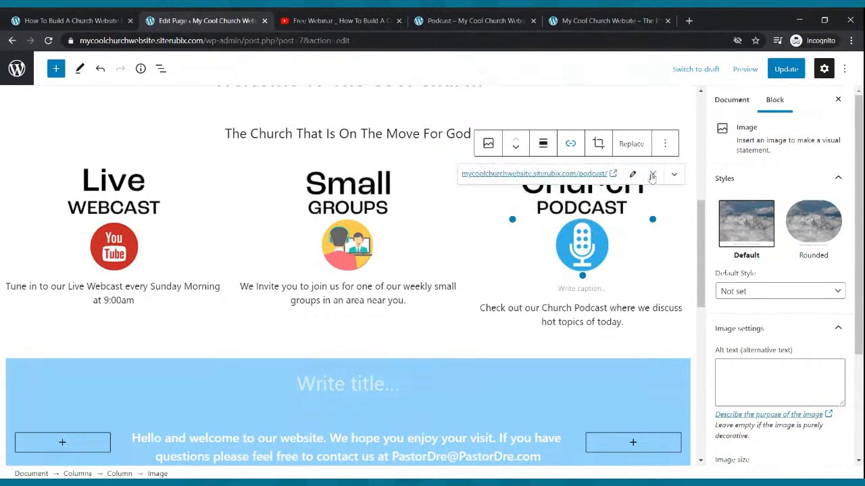
left_click(781, 72)
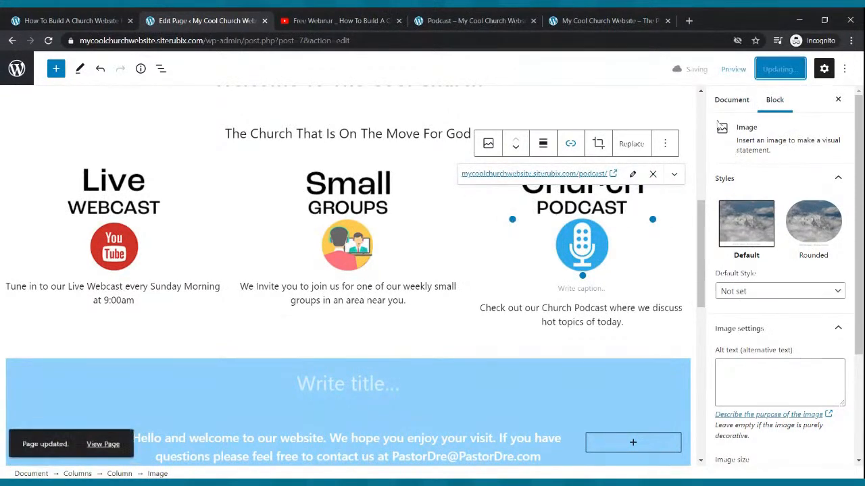
Test the Live Webcast, Small Groups and Church Podcast image links on the live Home page, returning to Home after each one
left_click(476, 20)
left_click(128, 88)
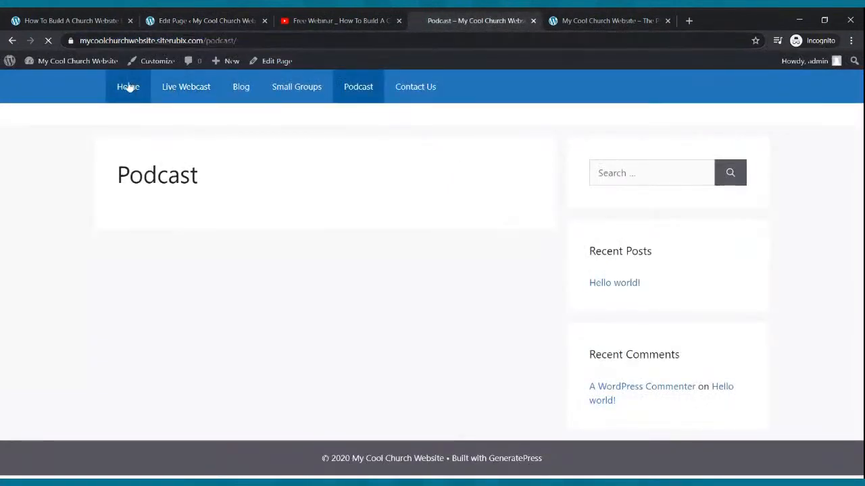
scroll(299, 199, "down", 5)
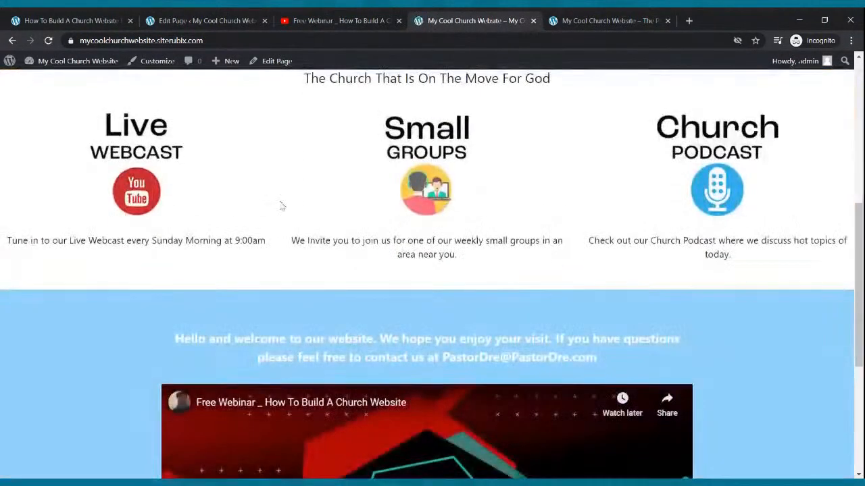
left_click(158, 180)
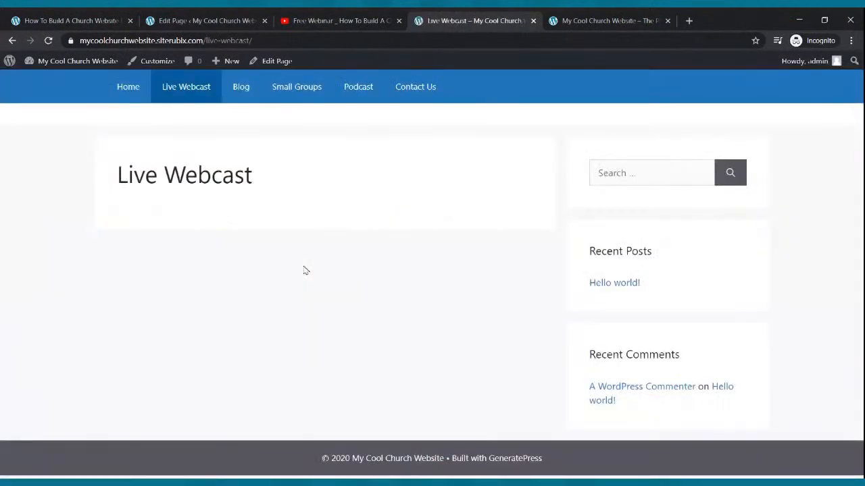
left_click(133, 94)
scroll(450, 300, "down", 4)
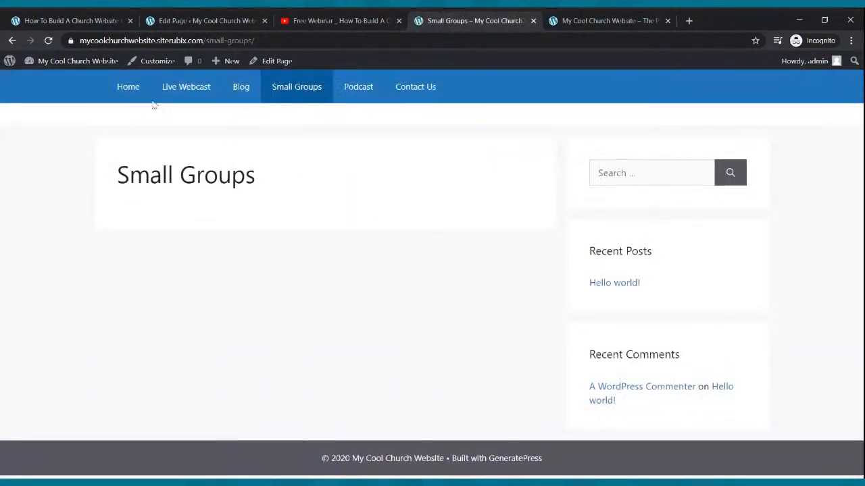
left_click(131, 99)
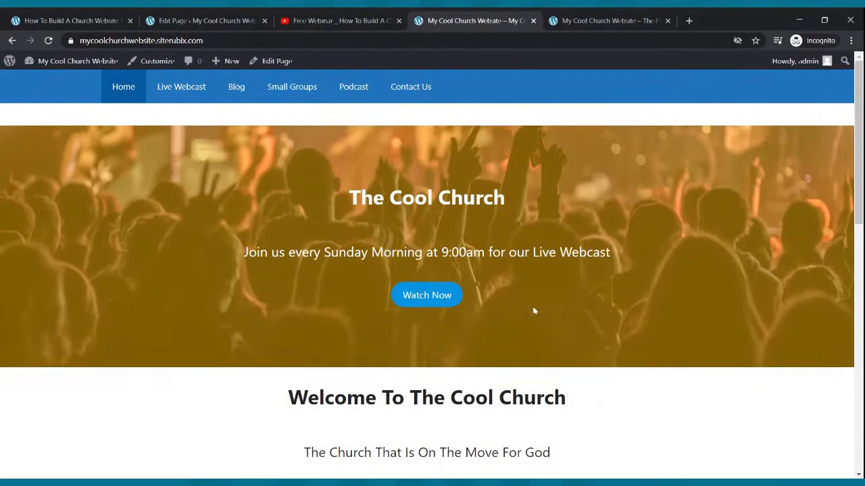
scroll(534, 310, "down", 4)
left_click(738, 240)
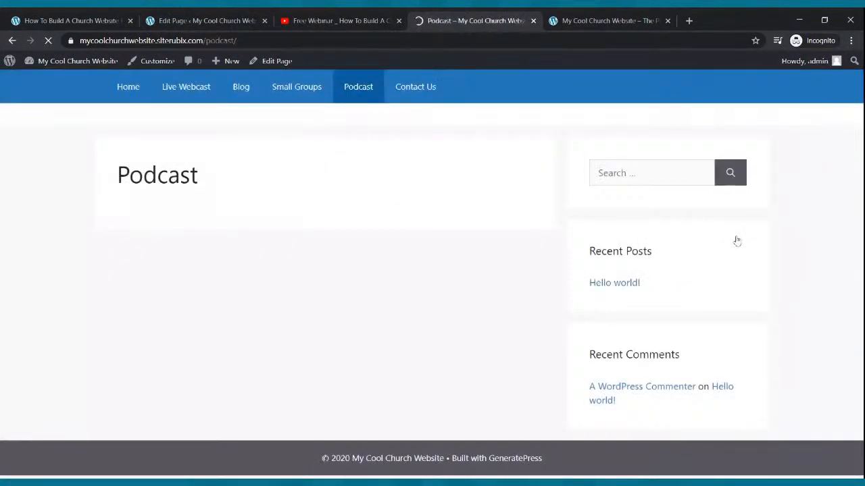
left_click(126, 94)
Review the whole live Home page, from the header banner down to the embedded webinar video
scroll(157, 110, "down", 3)
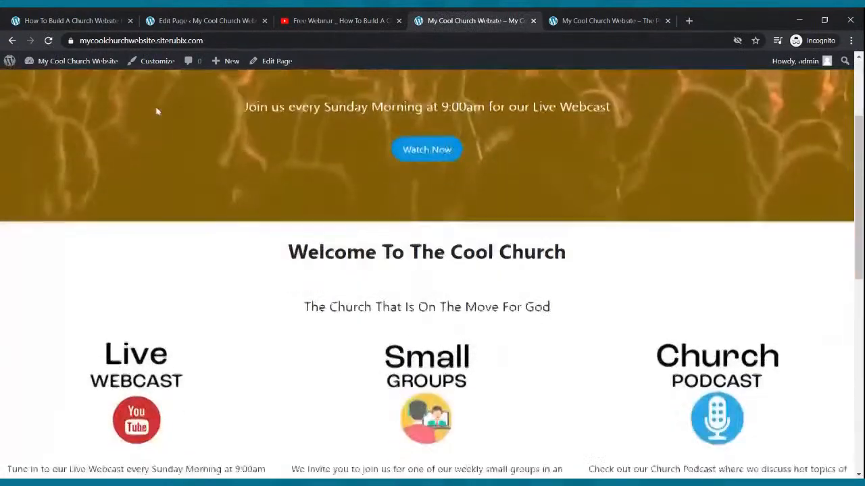
scroll(157, 111, "down", 8)
scroll(160, 110, "up", 10)
scroll(160, 110, "down", 5)
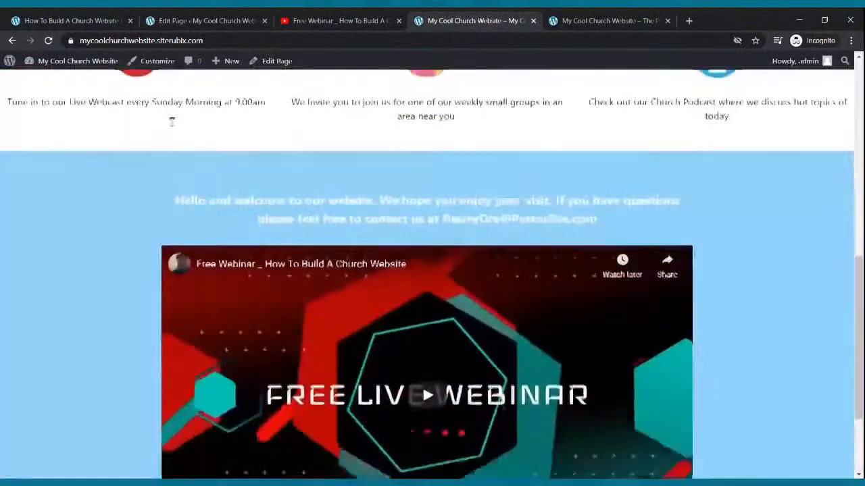
scroll(172, 121, "down", 2)
scroll(171, 121, "up", 10)
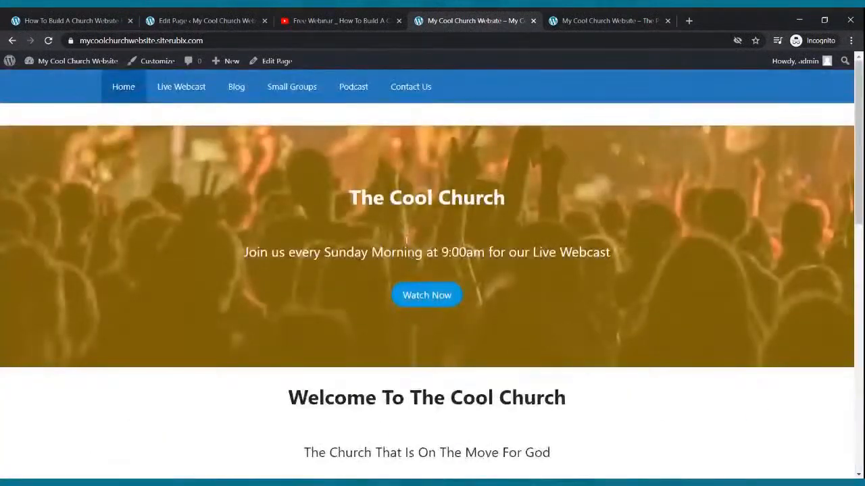
scroll(406, 240, "down", 5)
scroll(415, 239, "up", 5)
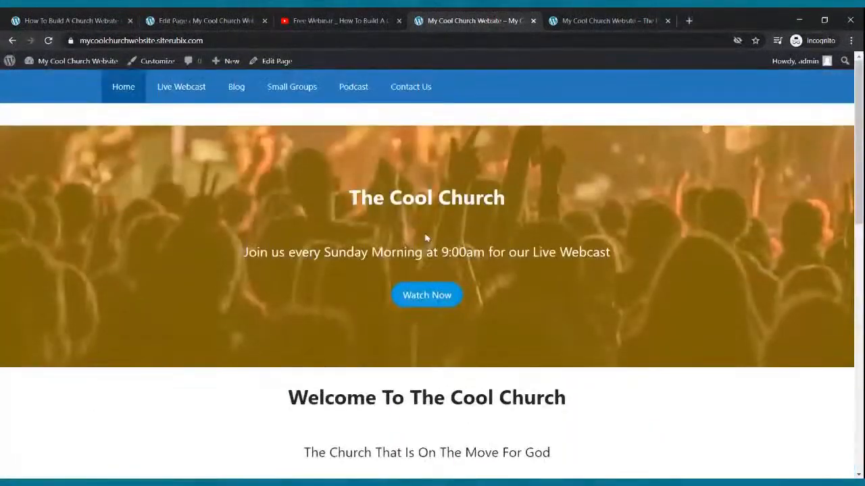
Return to the WordPress page list and open the Live Webcast page in the block editor
left_click(236, 25)
left_click(12, 41)
mouse_move(142, 287)
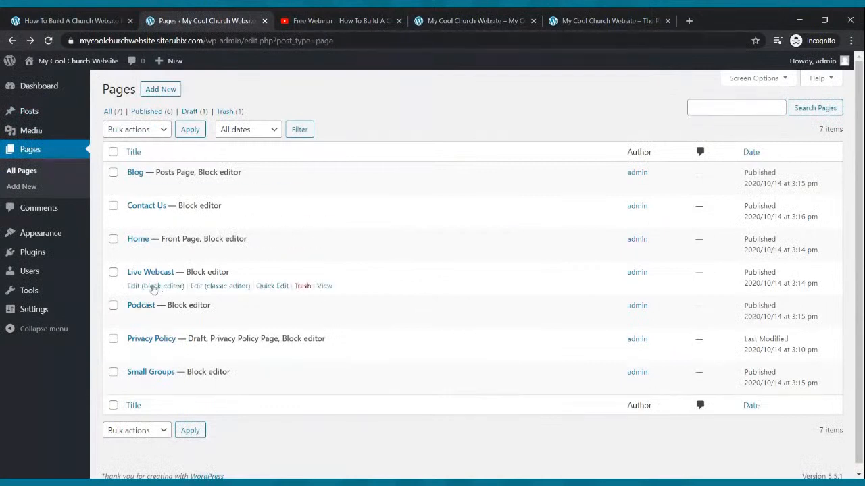
left_click(142, 286)
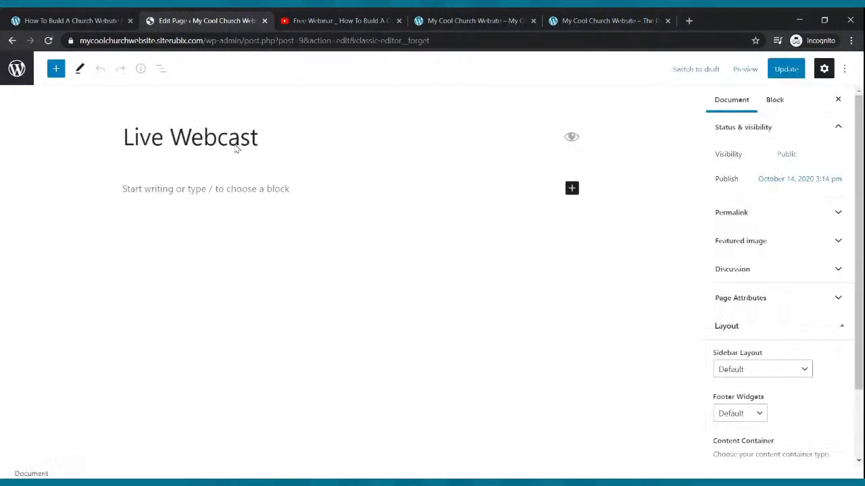
Add the paragraph "Hello and thank you for stopping by our Live Webcast Page - We are live every Sunday at 9:00am" to the page
left_click(216, 188)
type("Hello and thank you for stopping by our live")
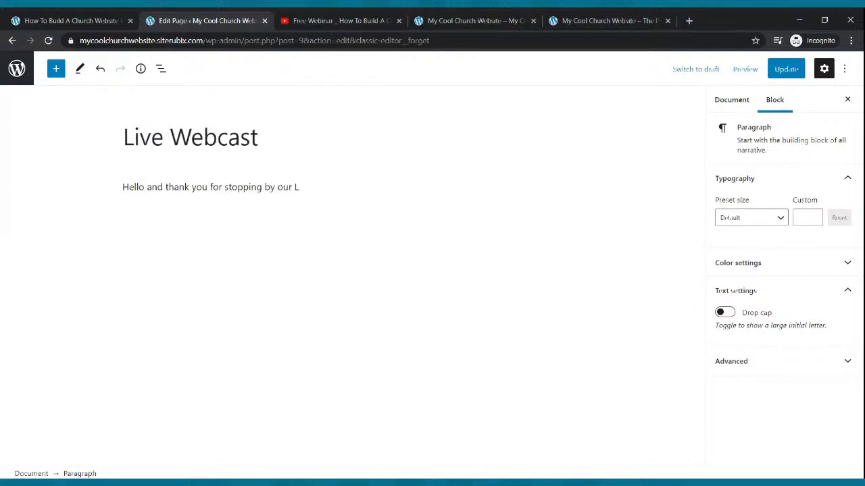
type("e Webcast Page - We are liv")
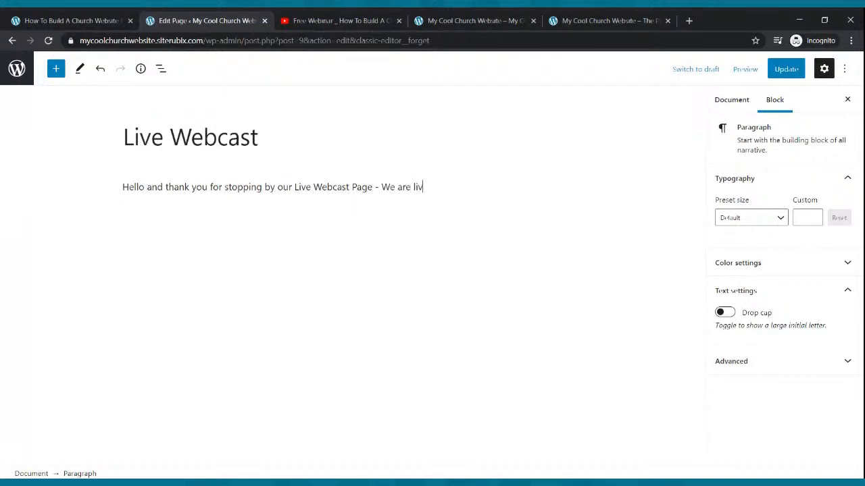
type("e every D")
type("unday at 9:00am")
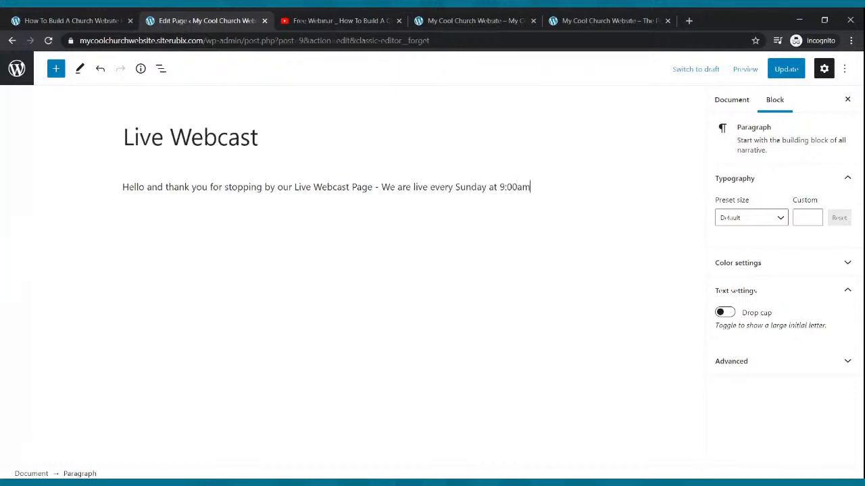
Make the welcome paragraph bold with a custom font size of 28 and update the Live Webcast page
left_click_drag(123, 189, 541, 188)
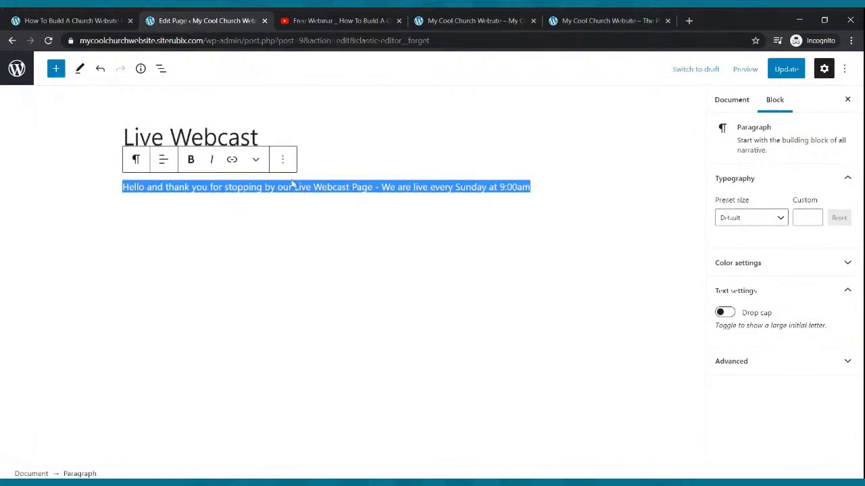
left_click(191, 159)
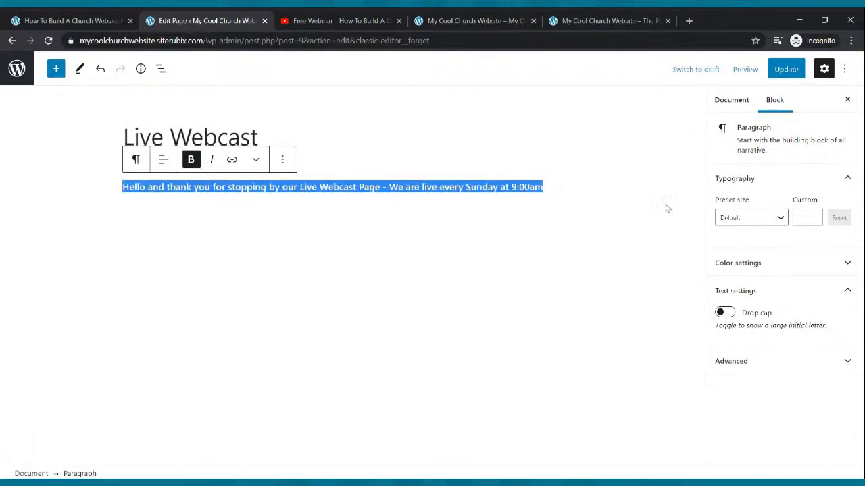
left_click(813, 215)
left_click(813, 215)
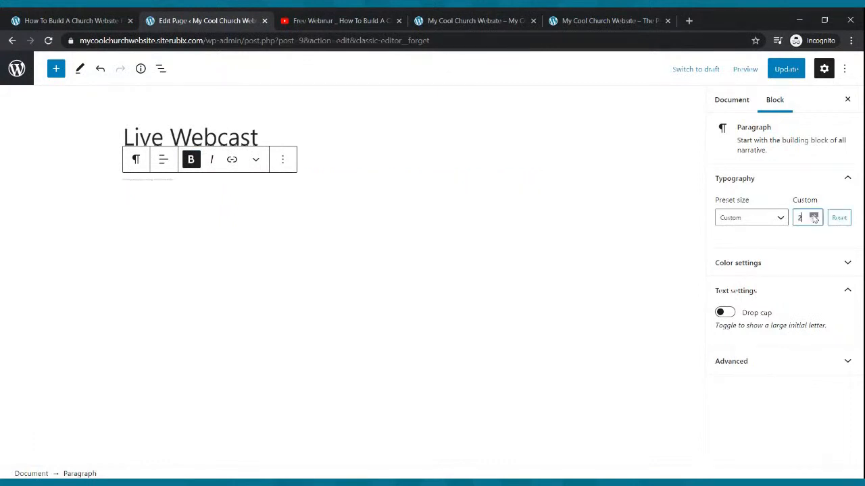
left_click(813, 216)
left_click(814, 216)
left_click(813, 215)
left_click(813, 215)
left_click(813, 216)
left_click(813, 215)
left_click(814, 215)
left_click(813, 215)
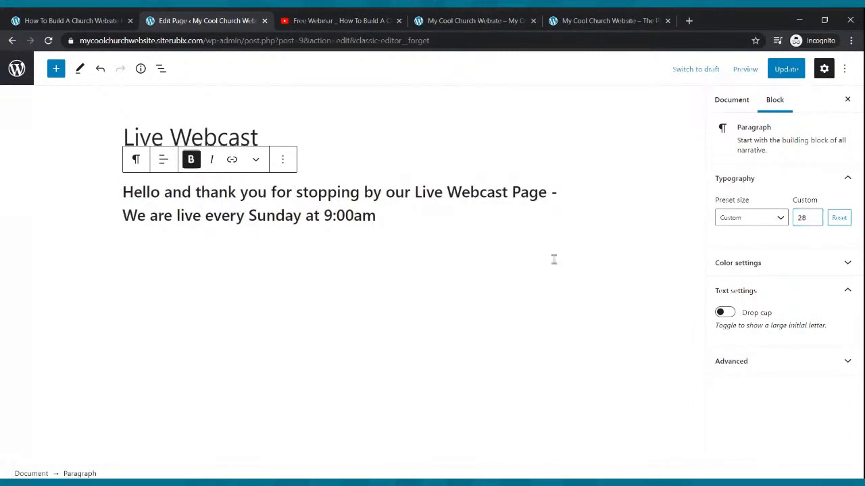
left_click(782, 69)
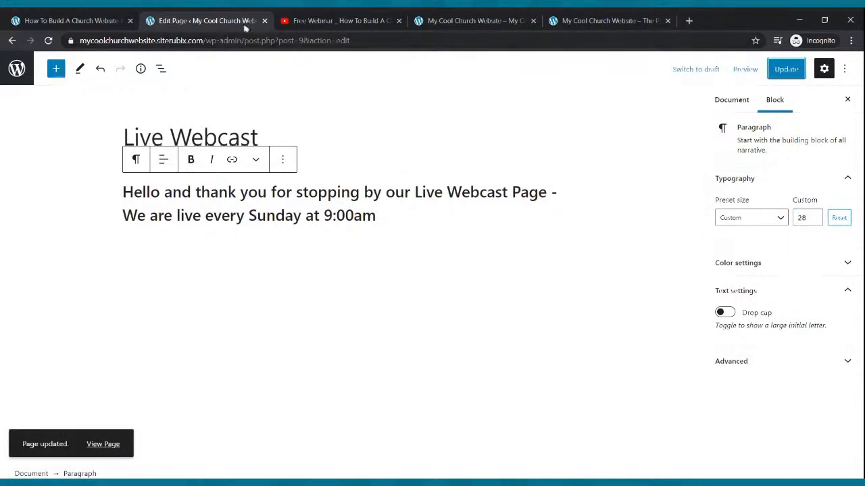
Switch to YouTube, close the video's Share dialog and open the Go live page for creating a stream
left_click(304, 20)
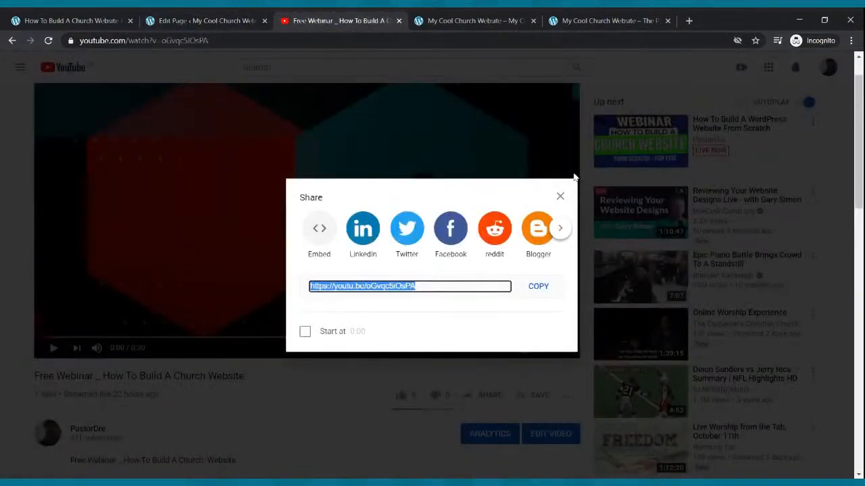
left_click(560, 197)
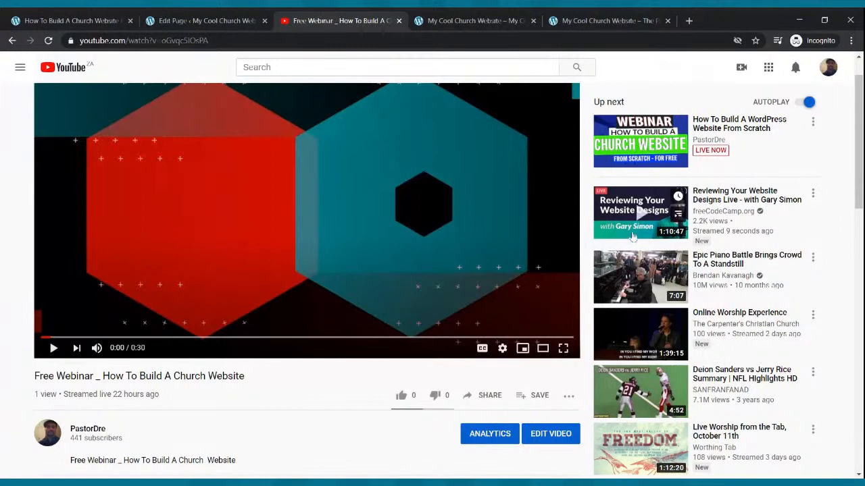
left_click(202, 20)
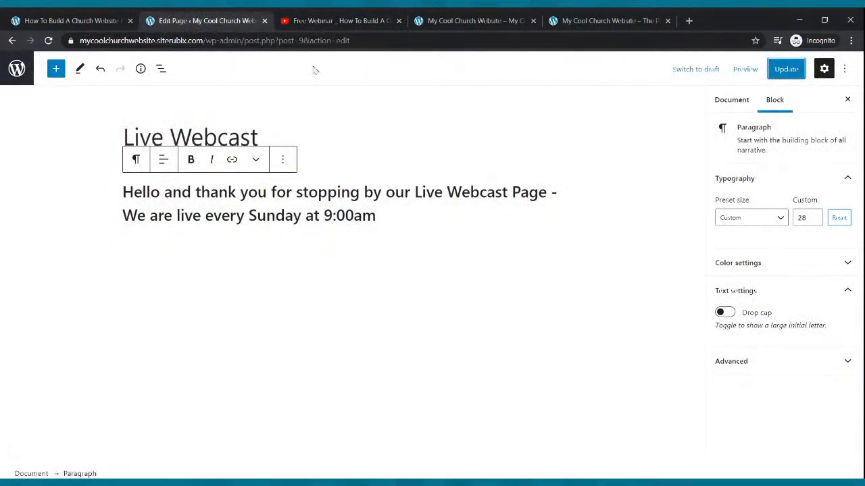
left_click(336, 20)
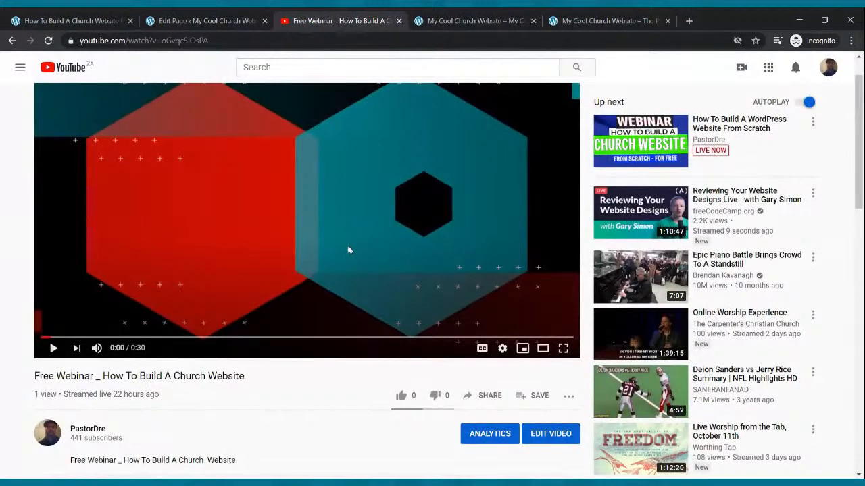
scroll(387, 306, "up", 1)
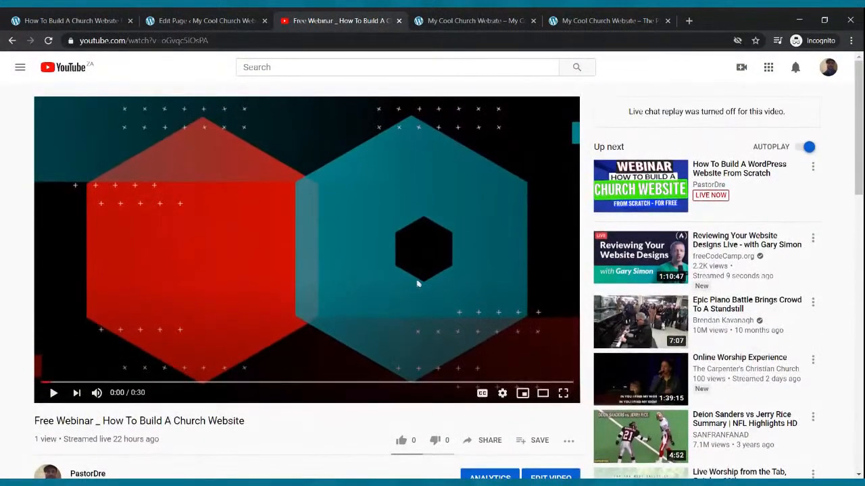
left_click(742, 70)
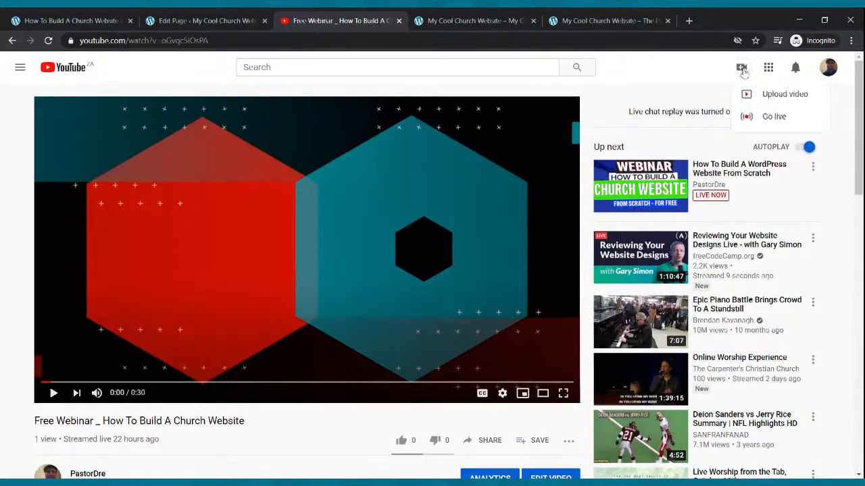
left_click(763, 117)
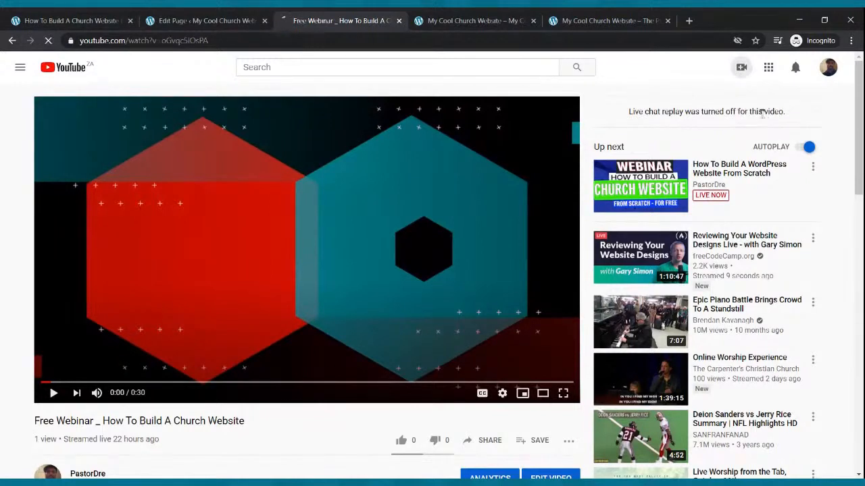
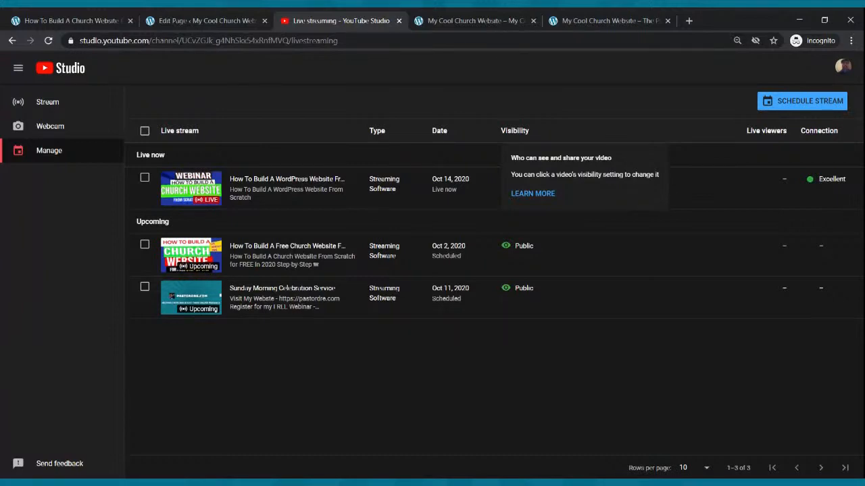
Schedule a new stream without reusing previous settings and title it "Sunday Morning Celebration Service"
left_click(813, 109)
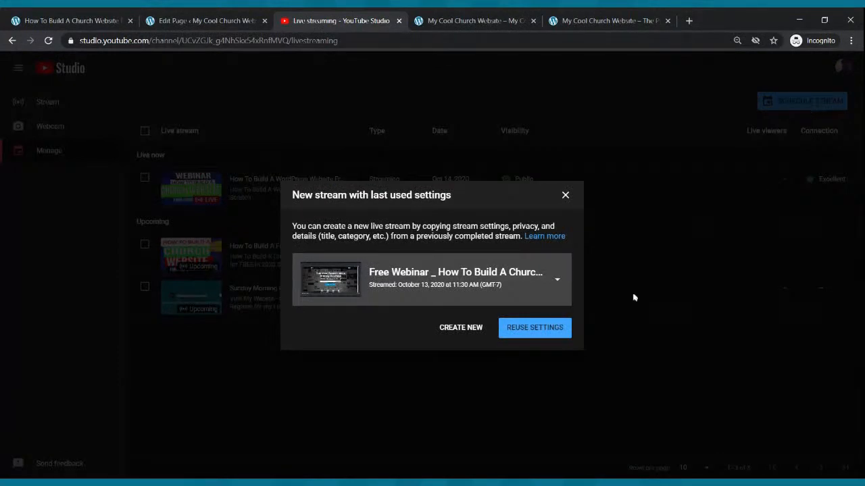
left_click(473, 330)
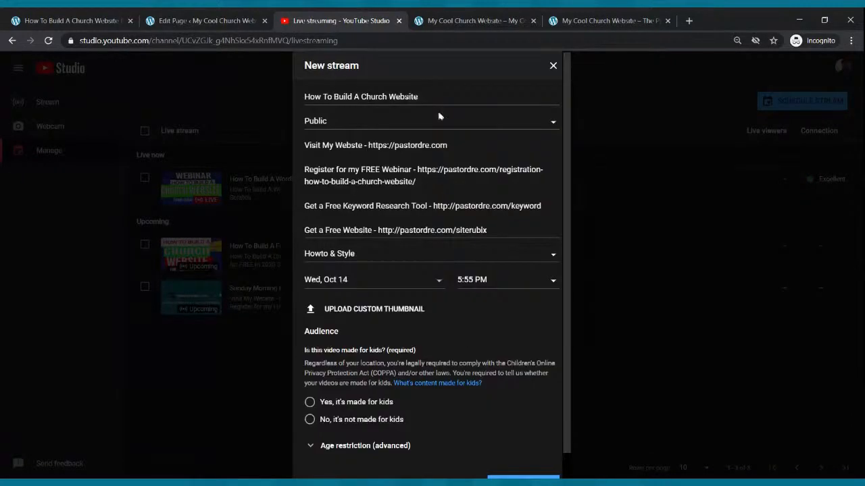
left_click_drag(425, 97, 241, 101)
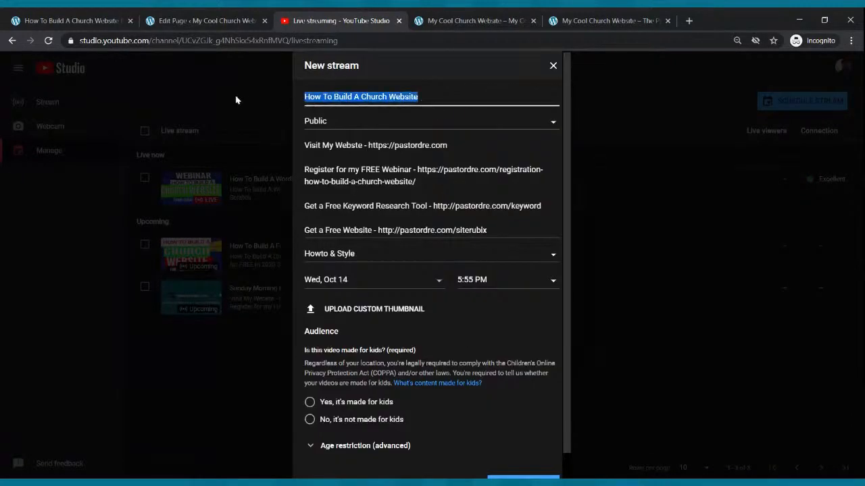
type("Sunday Morning Celebration Service")
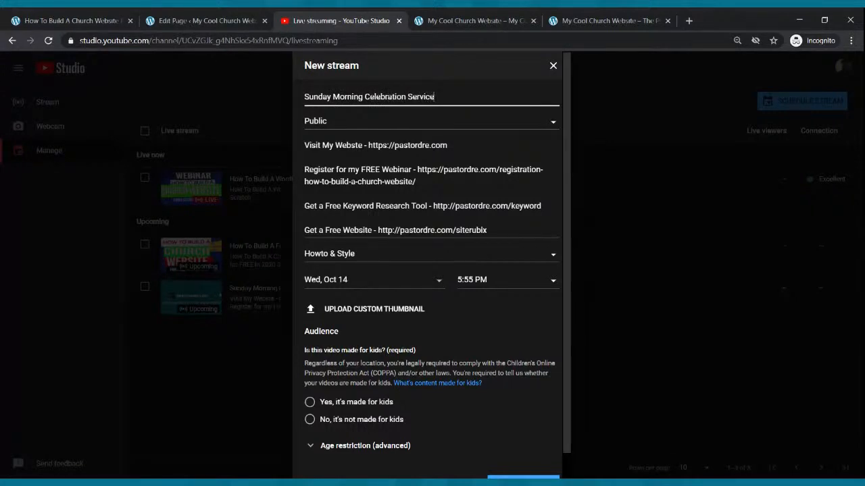
Set the new stream's scheduled date to Sun, Oct 18 and its start time to 9:00 AM
left_click(379, 281)
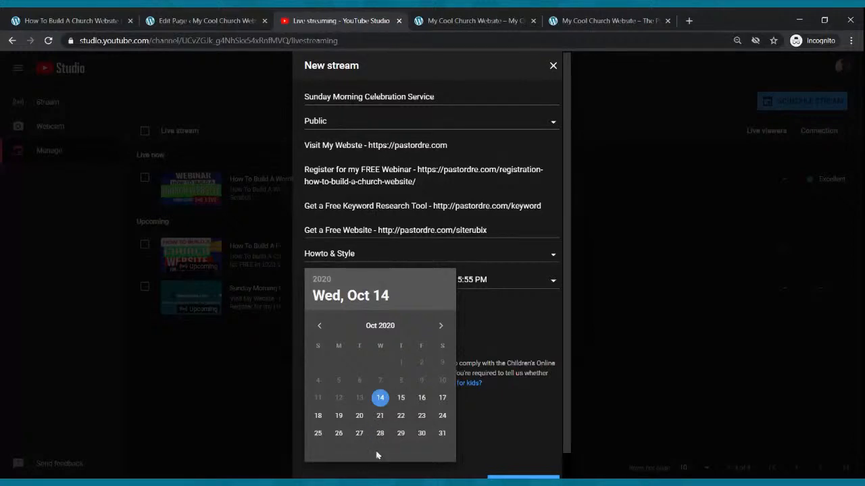
left_click(318, 416)
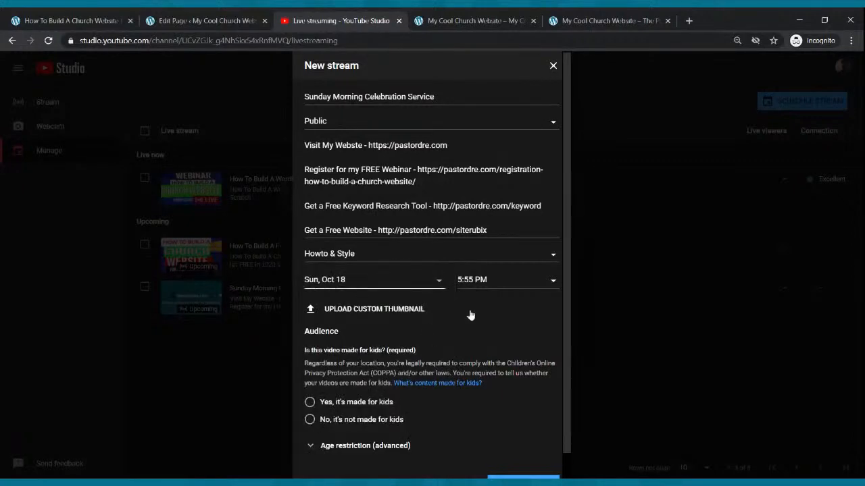
left_click(489, 290)
scroll(491, 328, "up", 17)
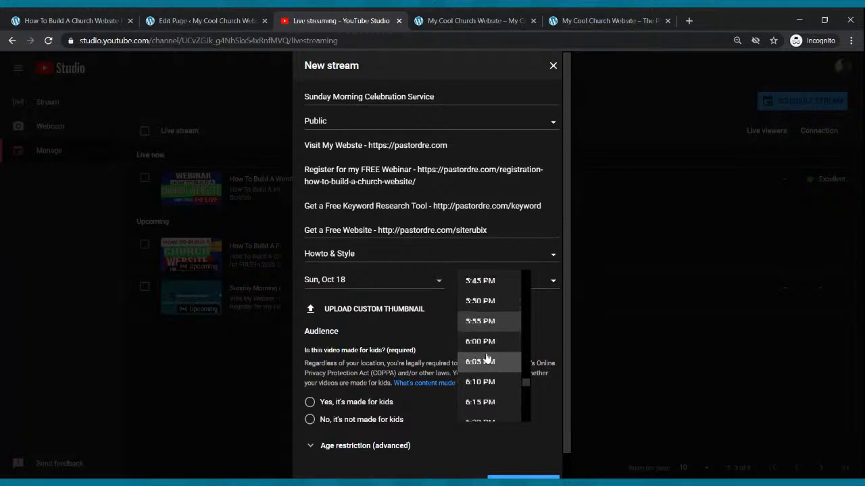
scroll(493, 337, "up", 11)
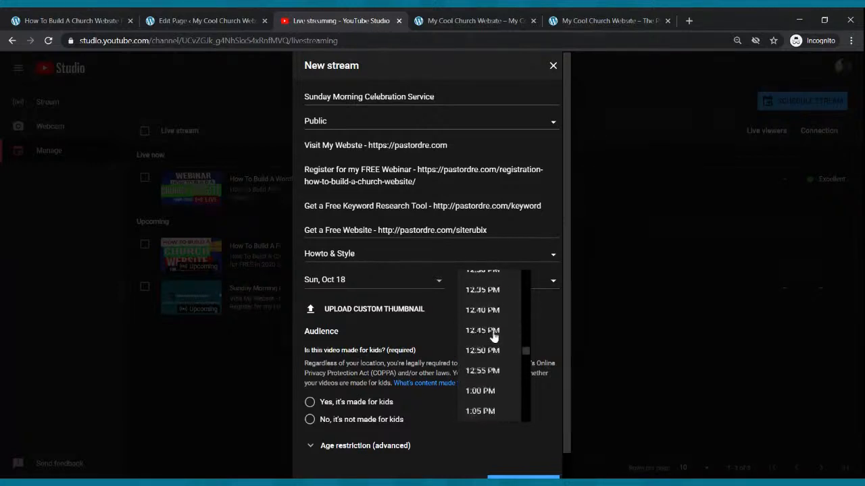
scroll(493, 338, "up", 5)
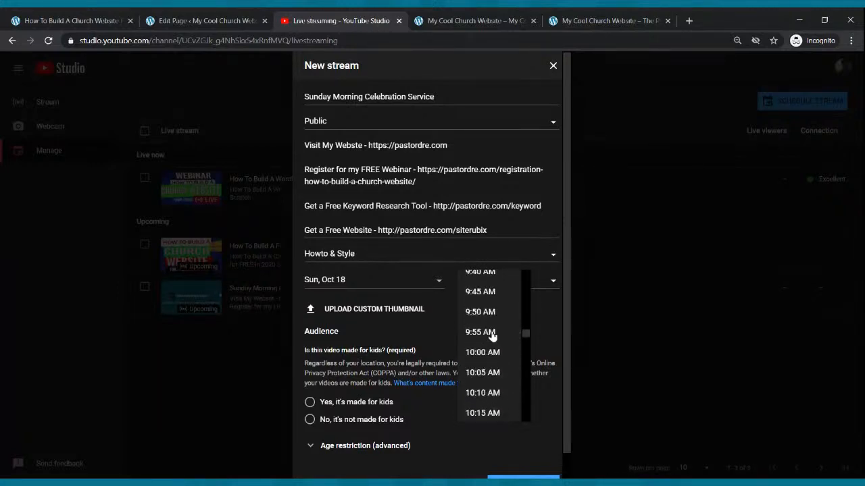
left_click(491, 298)
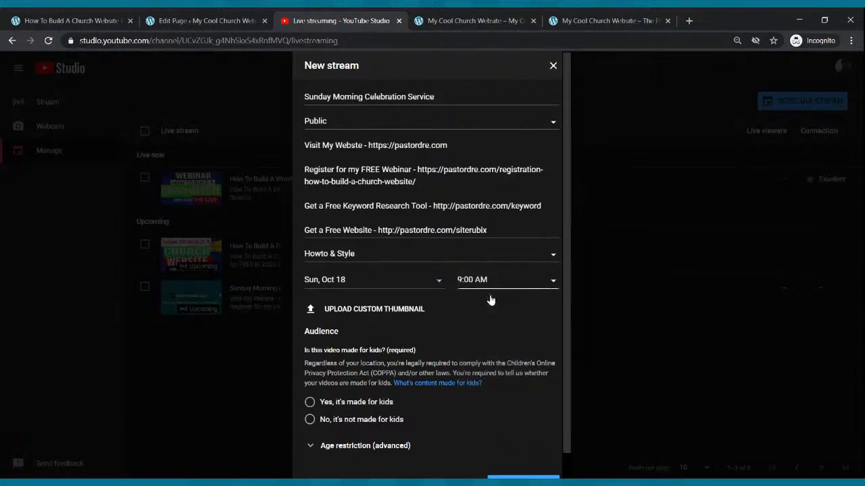
Mark the stream as not made for kids and create it
scroll(358, 362, "down", 1)
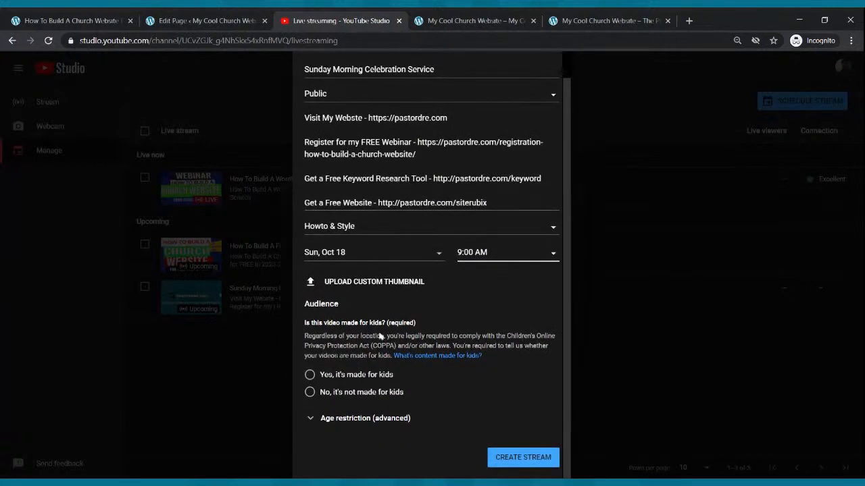
left_click(310, 393)
scroll(433, 425, "up", 1)
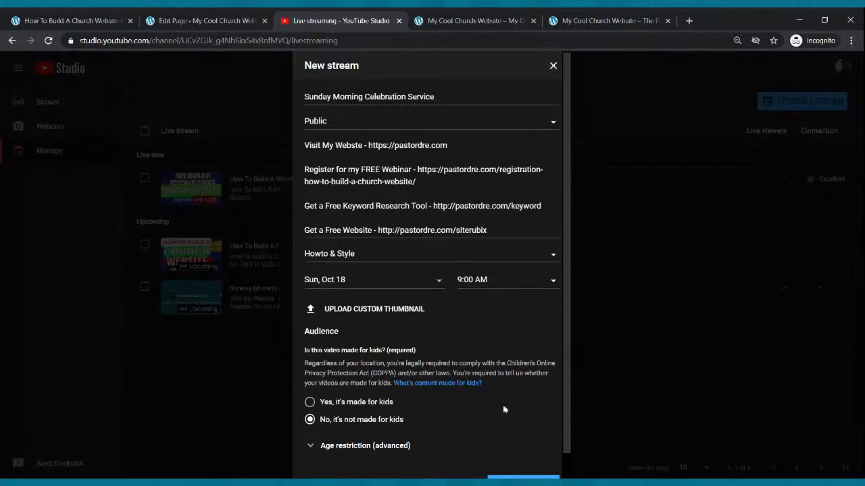
scroll(506, 433, "down", 1)
left_click(509, 458)
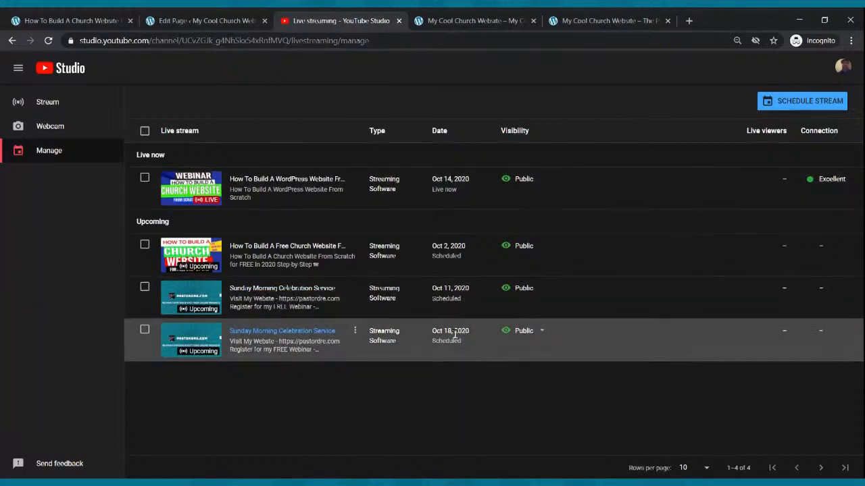
Open the Oct 18 Sunday Morning Celebration Service stream from the upcoming streams and copy its share link
left_click(546, 333)
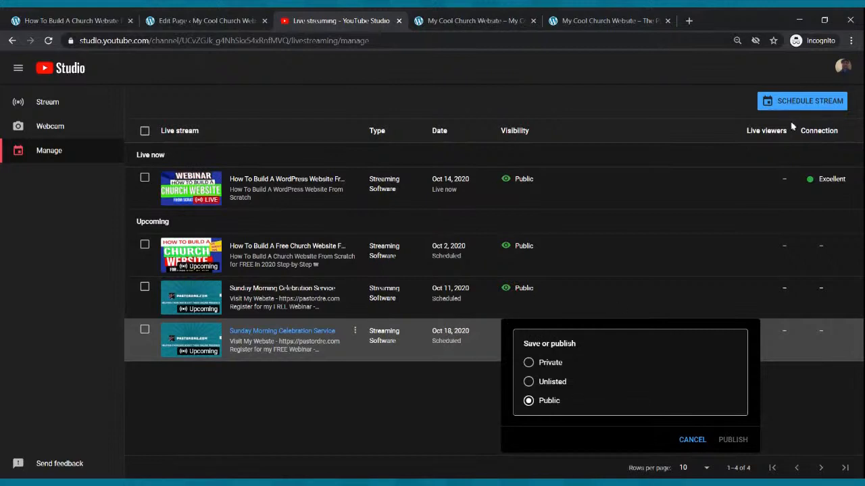
left_click(193, 341)
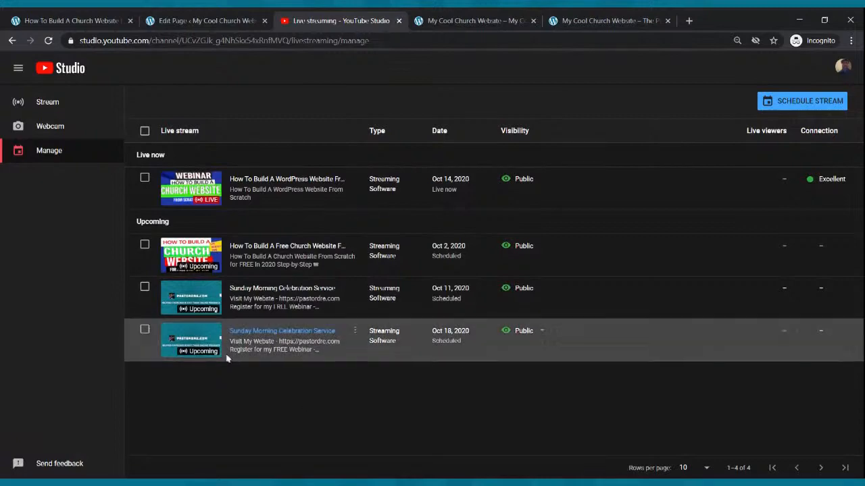
left_click(146, 333)
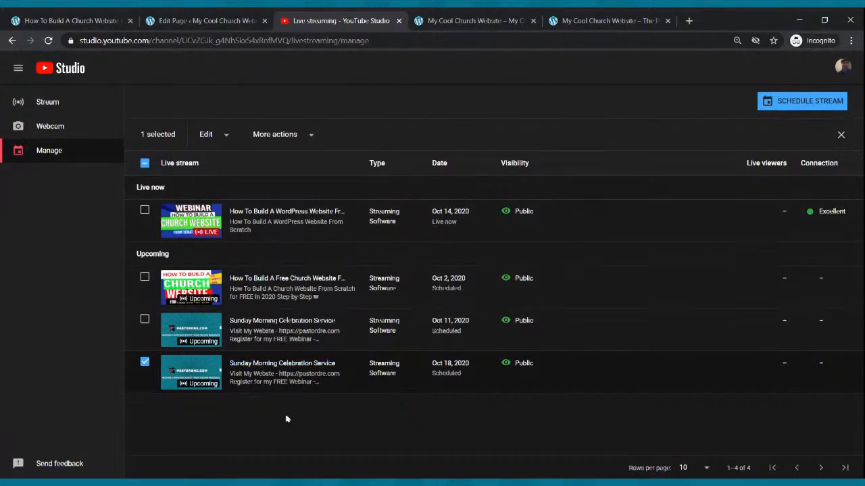
left_click(187, 374)
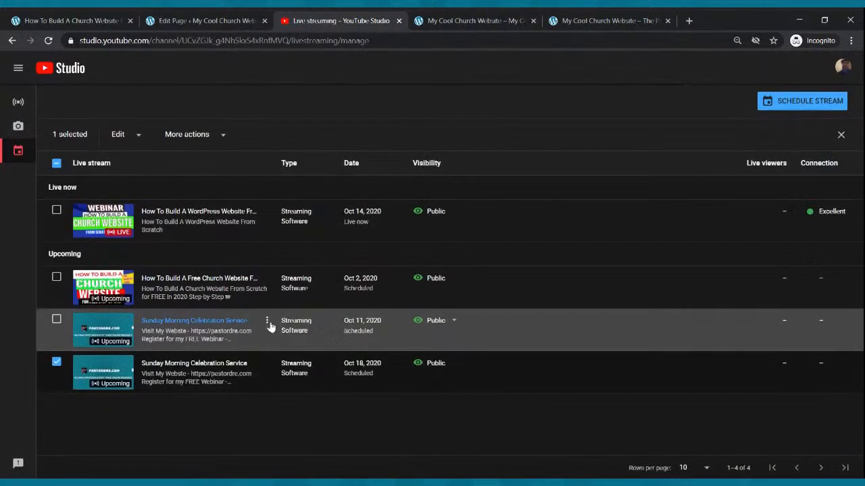
left_click(102, 376)
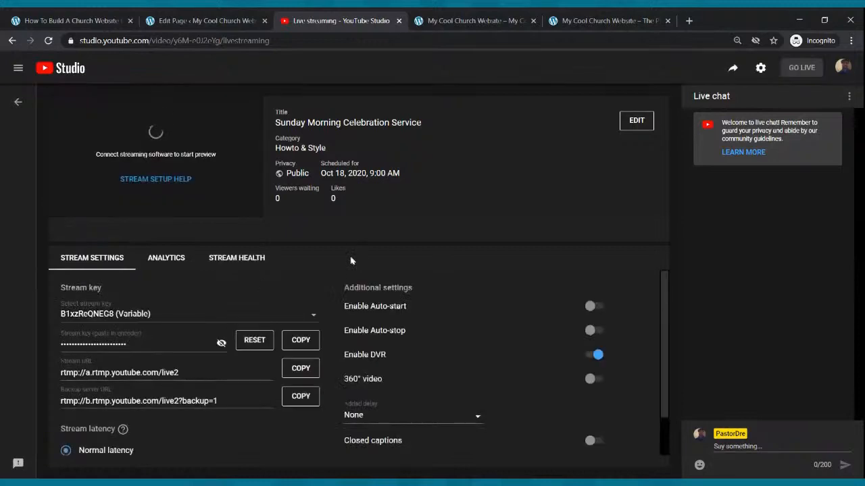
left_click(734, 71)
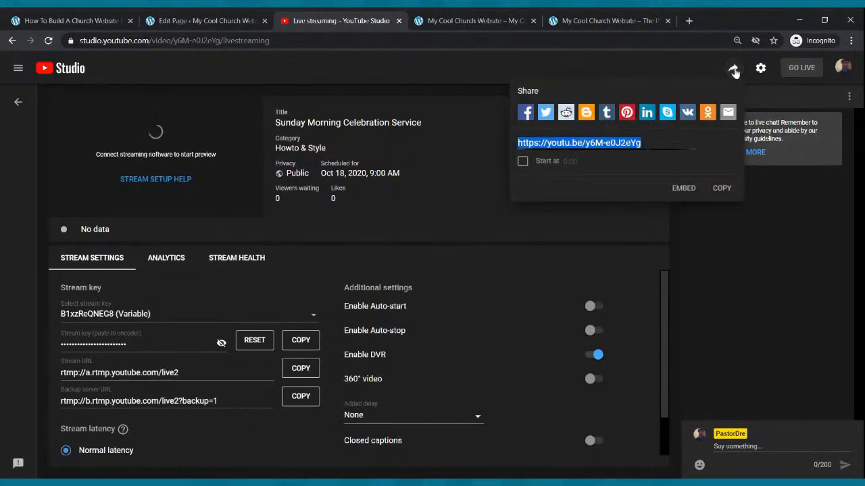
left_click(721, 189)
Switch to the WordPress page editor and add a YouTube embed block below the welcome paragraph on the Live Webcast page
left_click(206, 22)
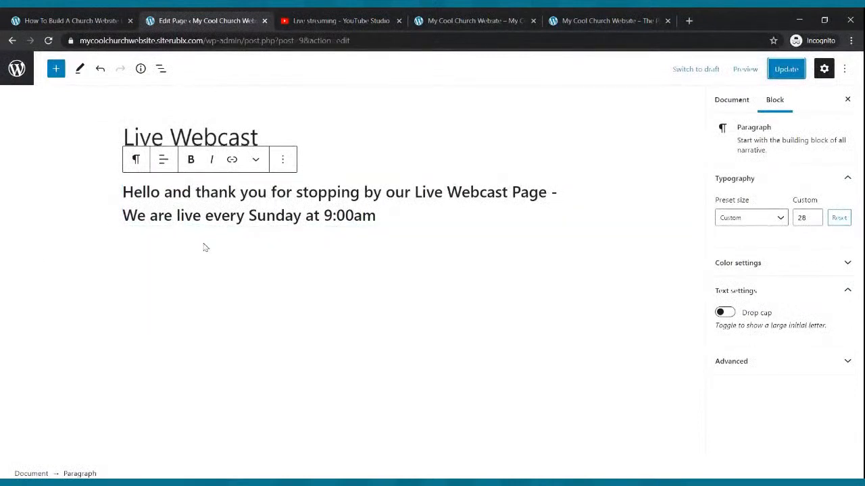
left_click(56, 69)
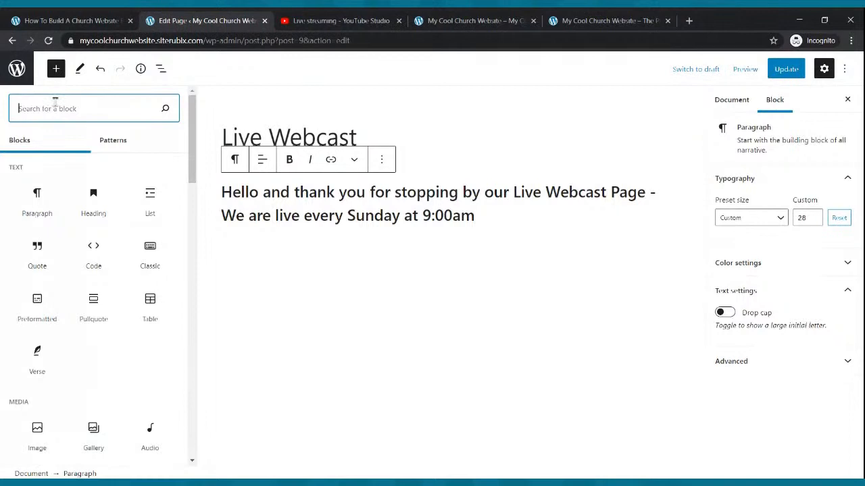
type("vieo")
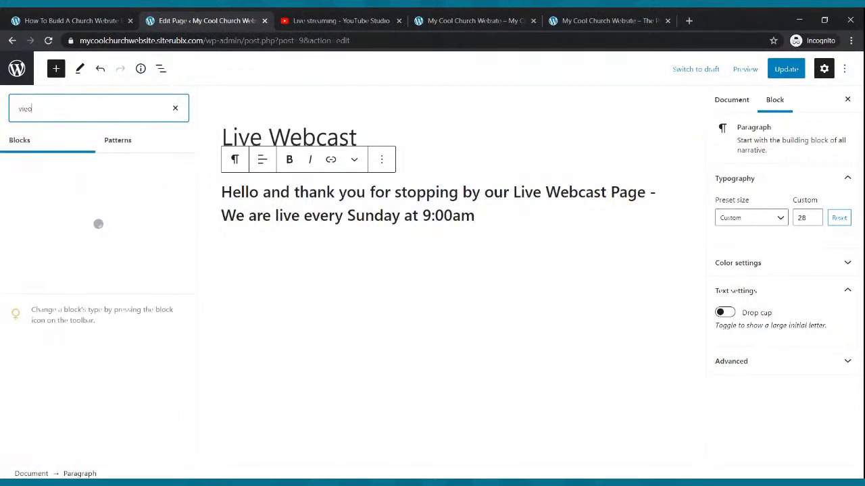
key("BackSpace")
key("BackSpace")
type("deo")
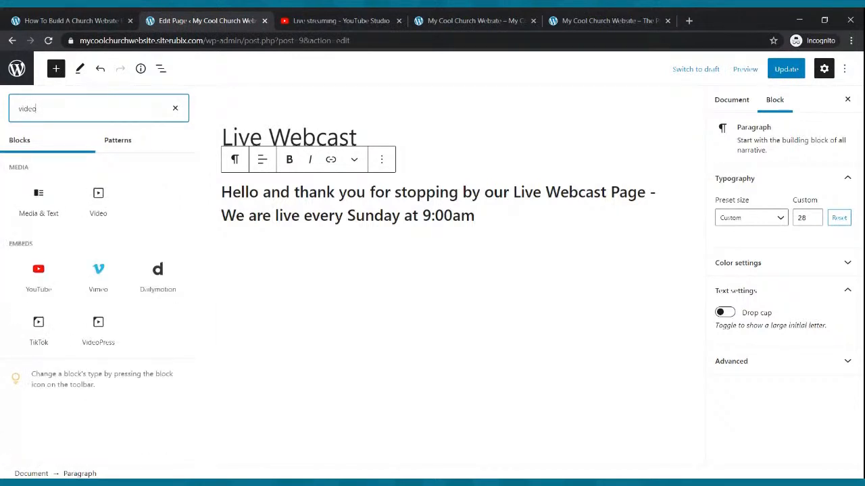
left_click(35, 272)
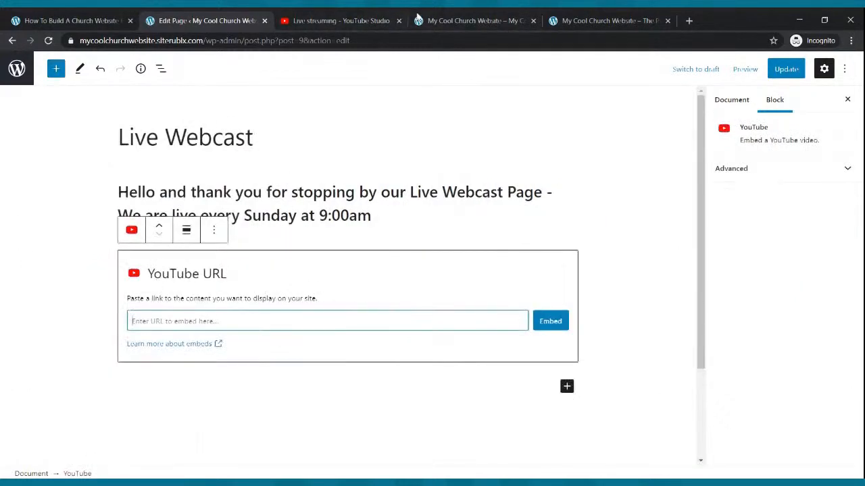
left_click(341, 21)
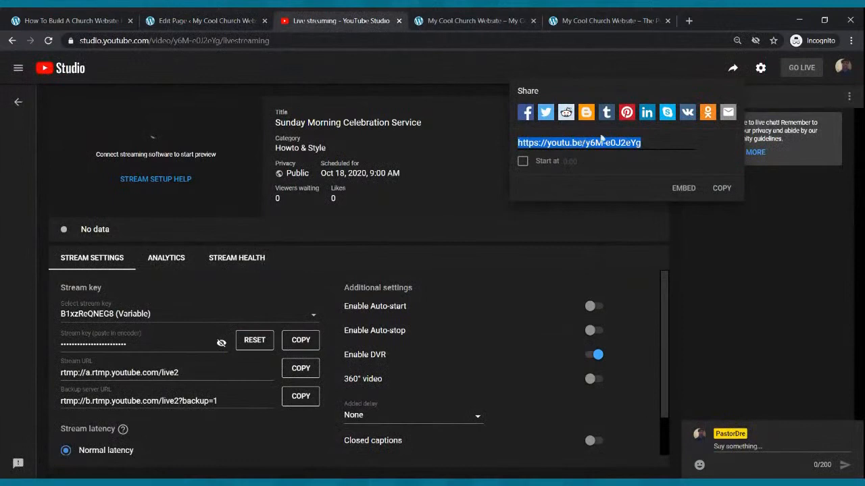
left_click(203, 21)
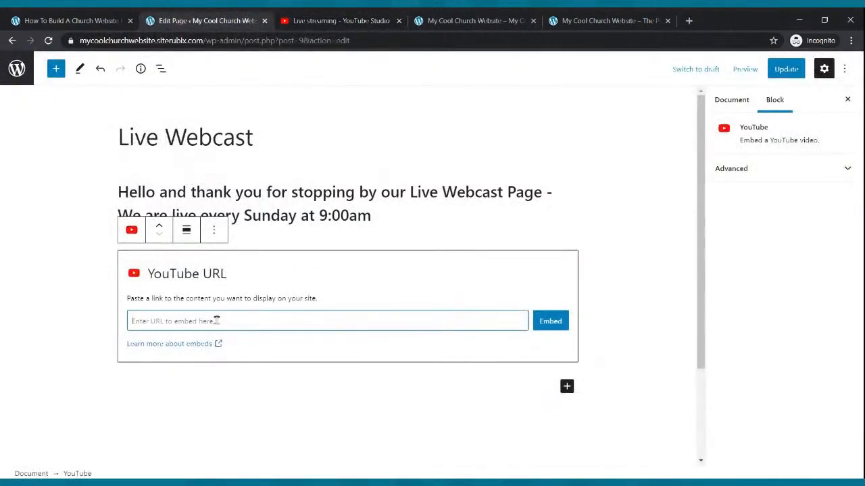
left_click(302, 21)
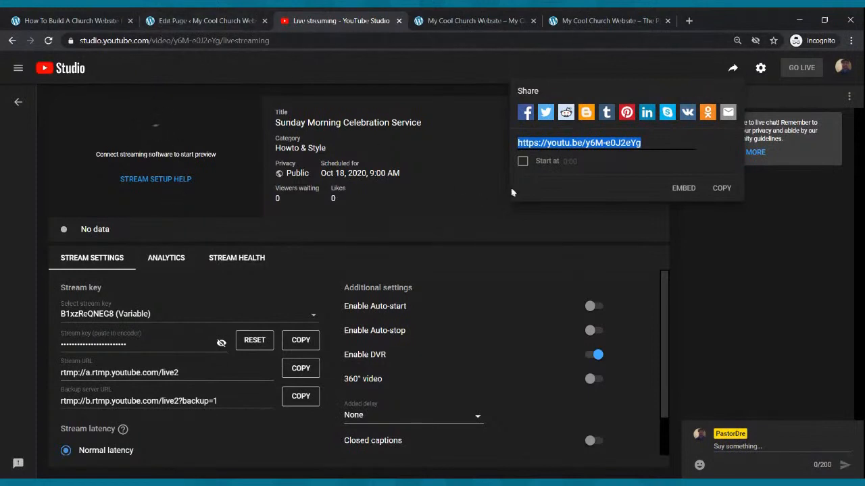
left_click(214, 15)
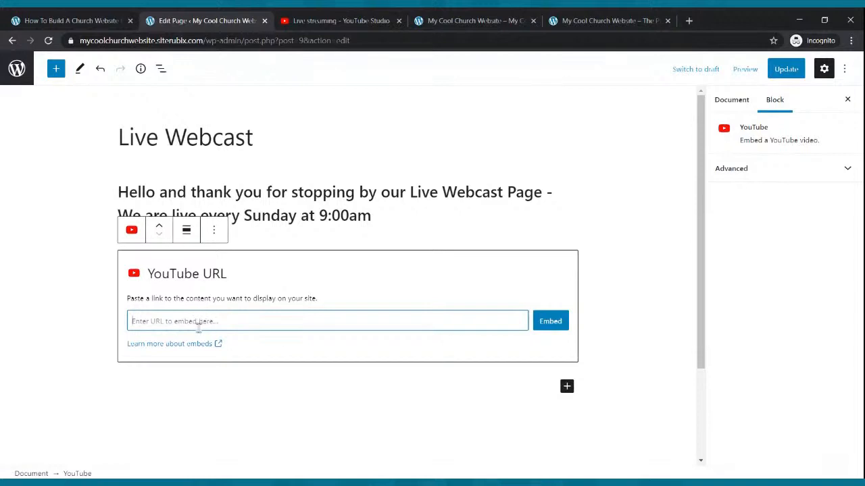
key("ctrl+v")
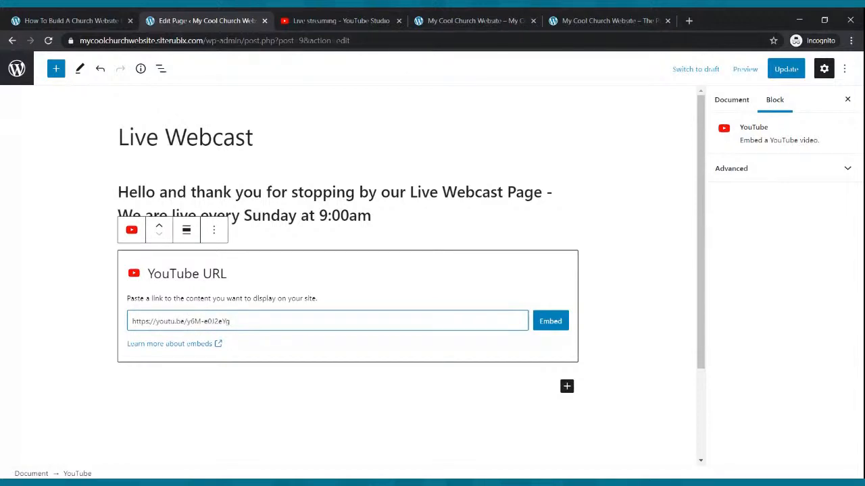
left_click(547, 324)
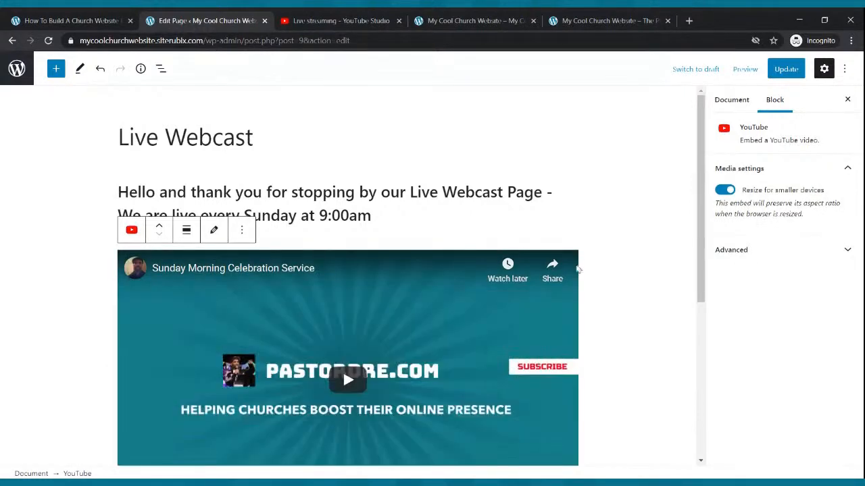
left_click(786, 69)
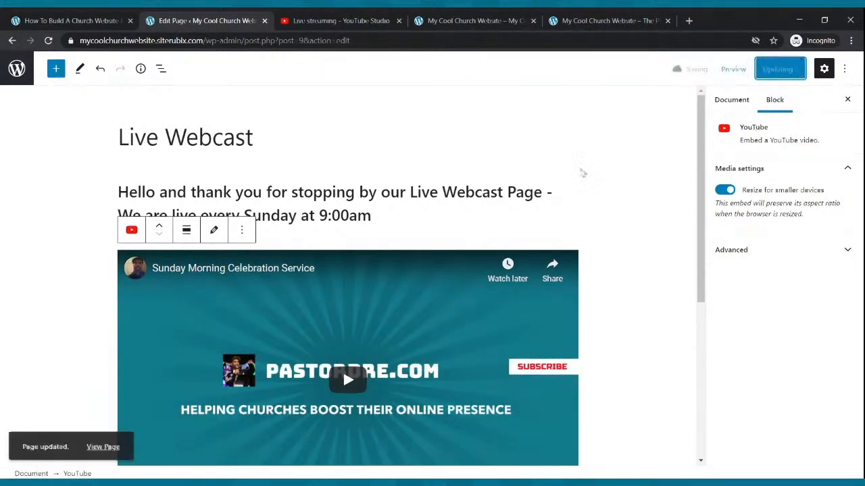
Review the embedded stream on the published site's Live Webcast page, then return to the WordPress page editor
left_click(440, 16)
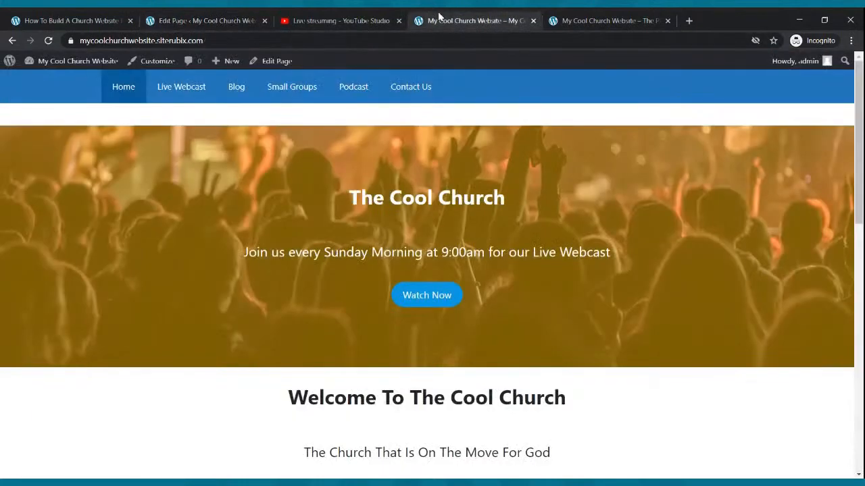
left_click(176, 89)
scroll(230, 142, "down", 2)
scroll(233, 142, "up", 2)
scroll(234, 142, "down", 2)
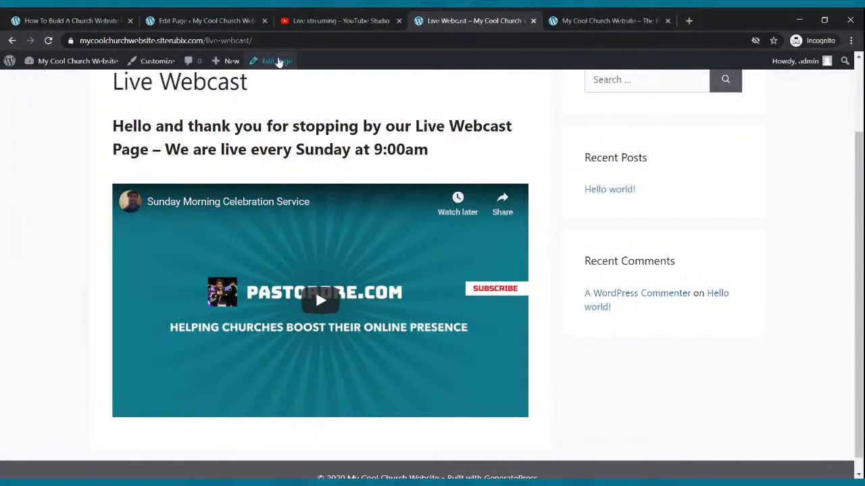
left_click(324, 20)
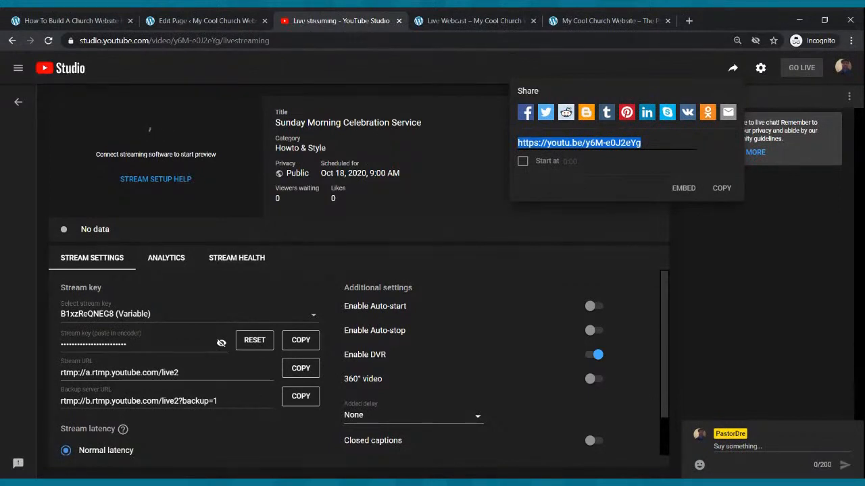
left_click(202, 19)
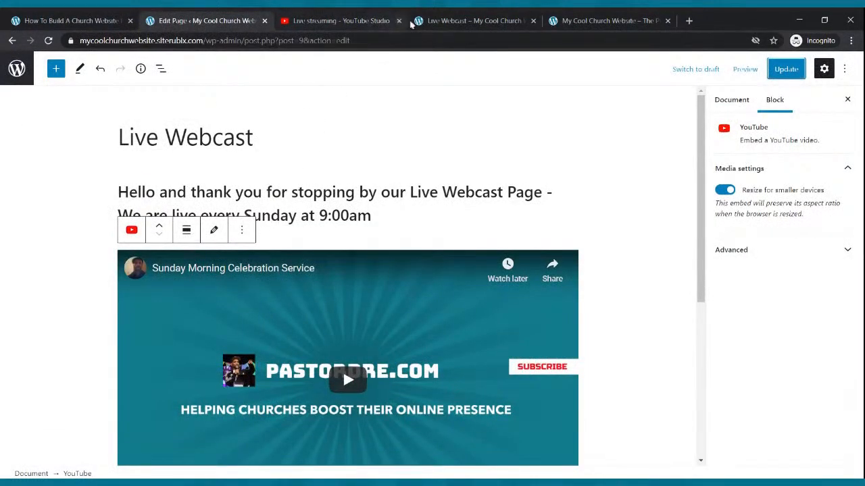
Switch to the published Live Webcast page, look over the embedded stream and try playing the video
left_click(413, 22)
scroll(408, 284, "up", 2)
scroll(408, 285, "down", 2)
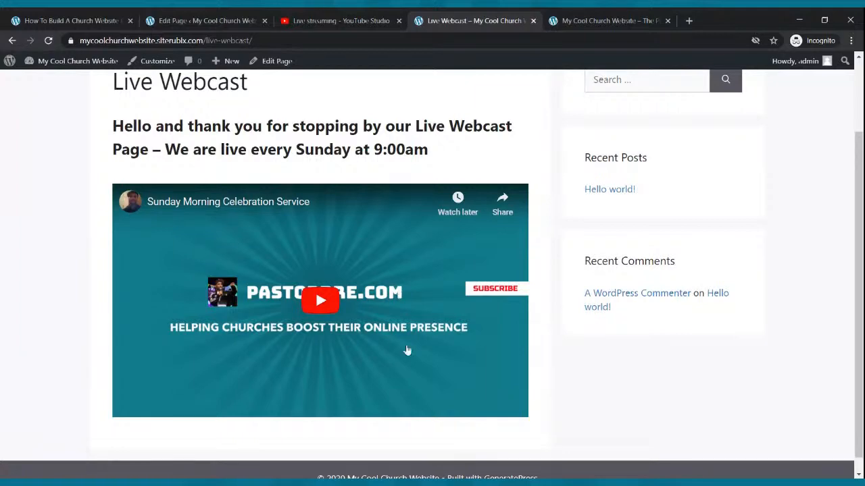
scroll(401, 382, "up", 1)
scroll(399, 381, "down", 2)
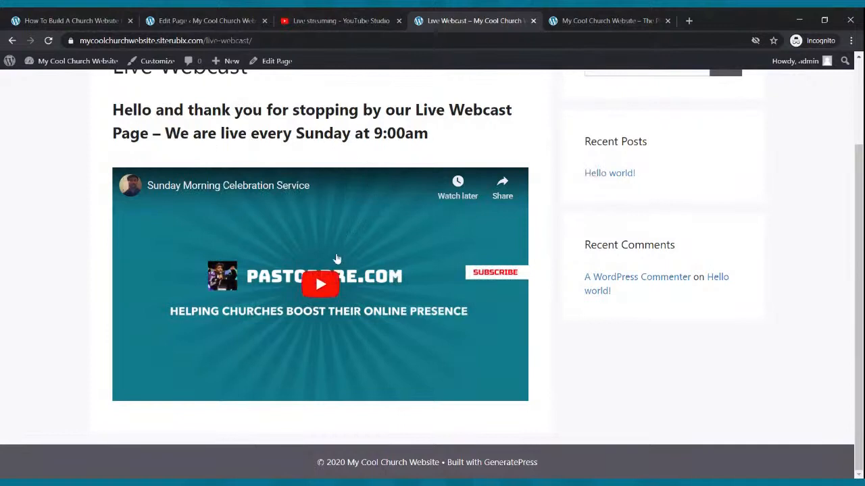
left_click(327, 285)
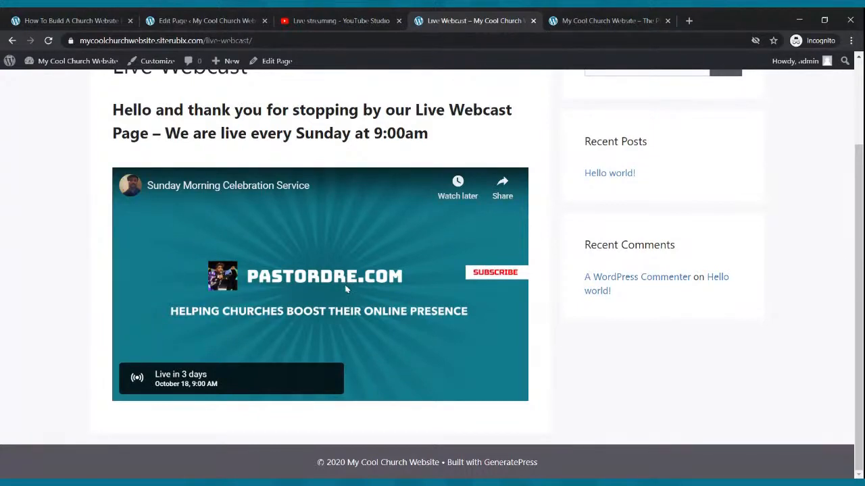
scroll(345, 291, "up", 2)
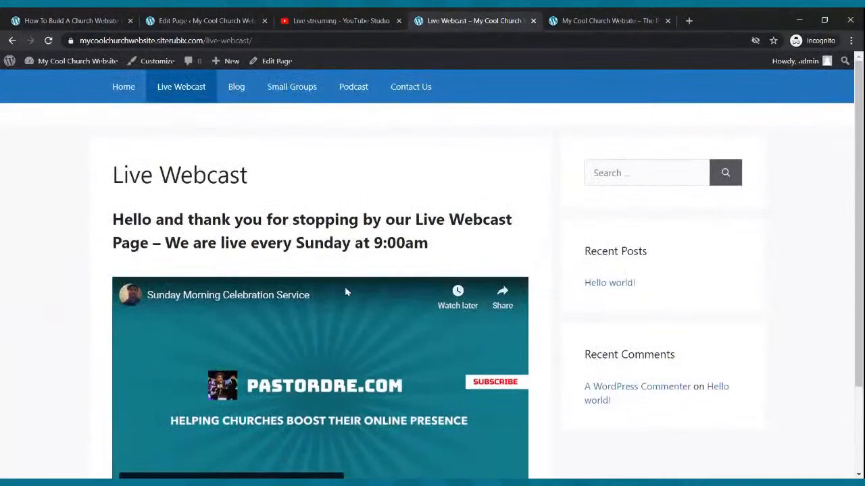
scroll(324, 276, "down", 2)
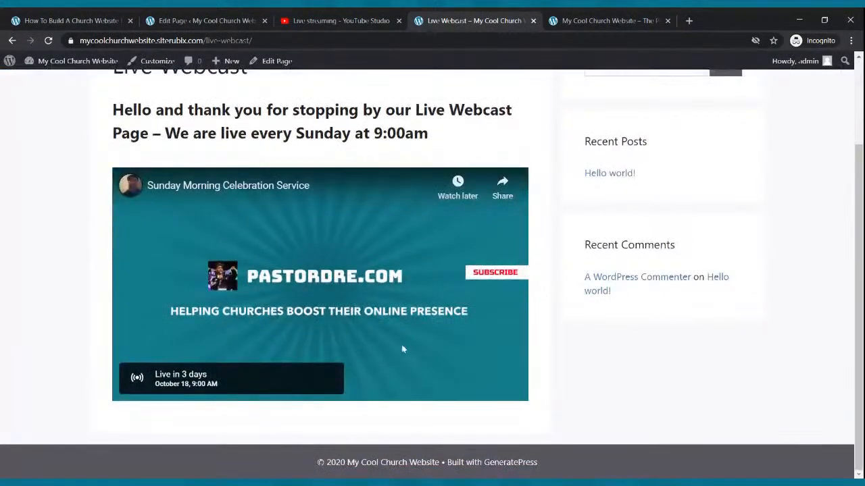
Return to the page editor, add a Buttons block below the YouTube video and label the button "Give Now"
left_click(240, 19)
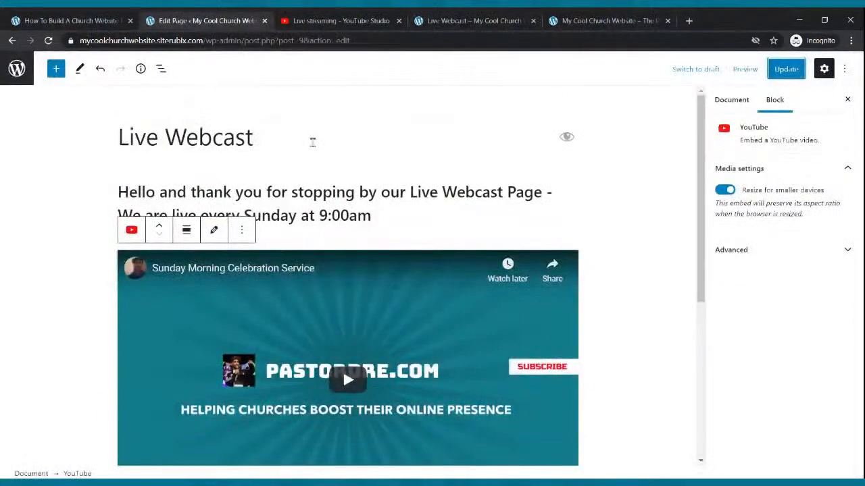
scroll(313, 142, "down", 3)
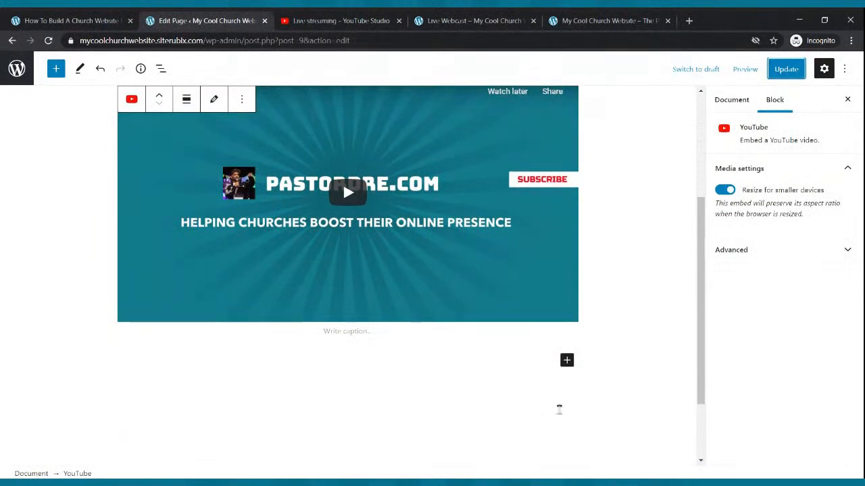
left_click(567, 361)
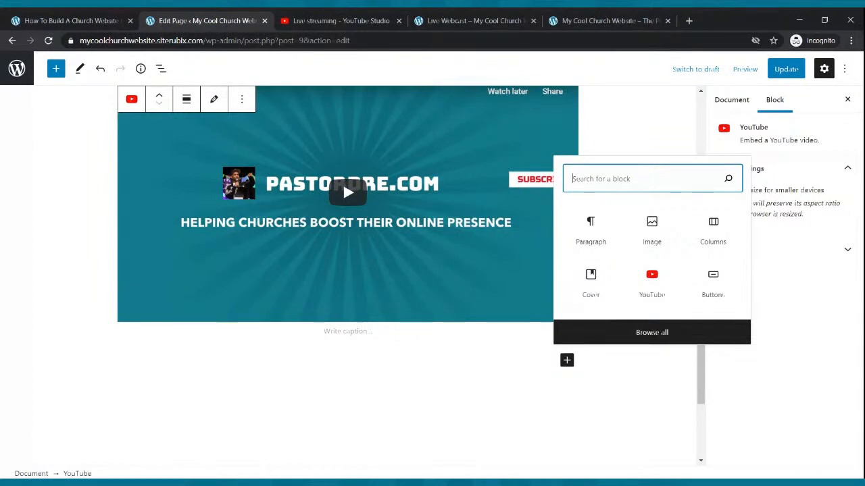
left_click(566, 361)
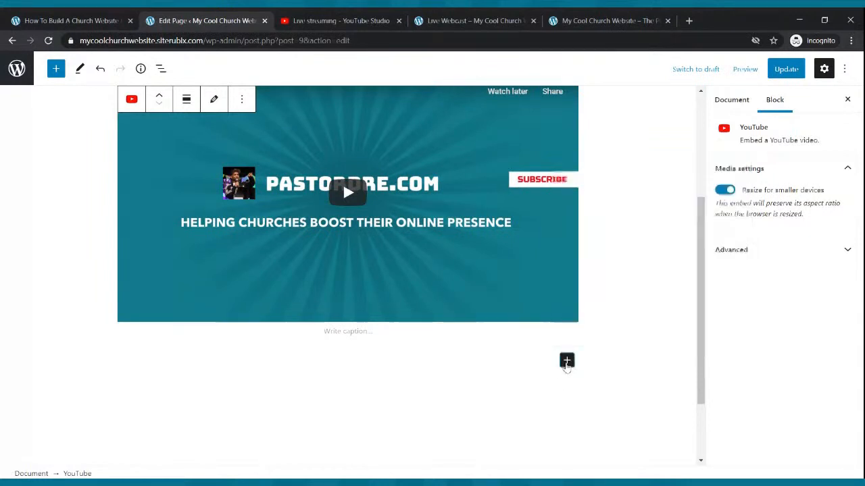
left_click(566, 360)
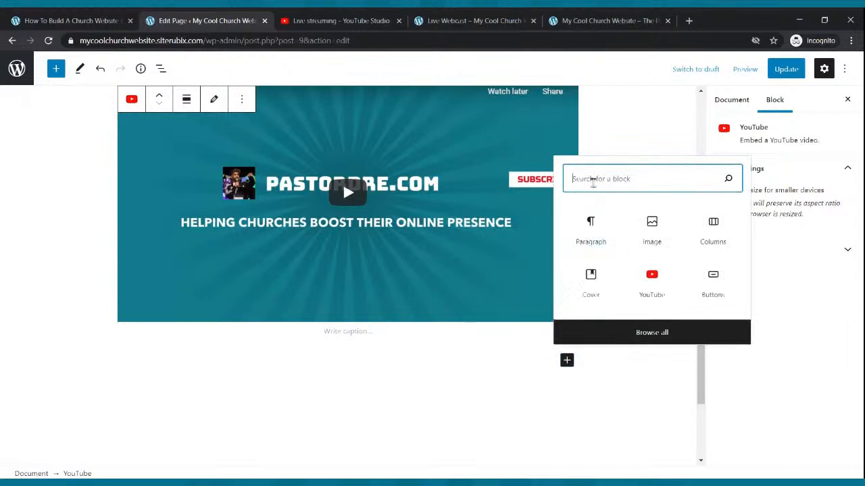
type("button")
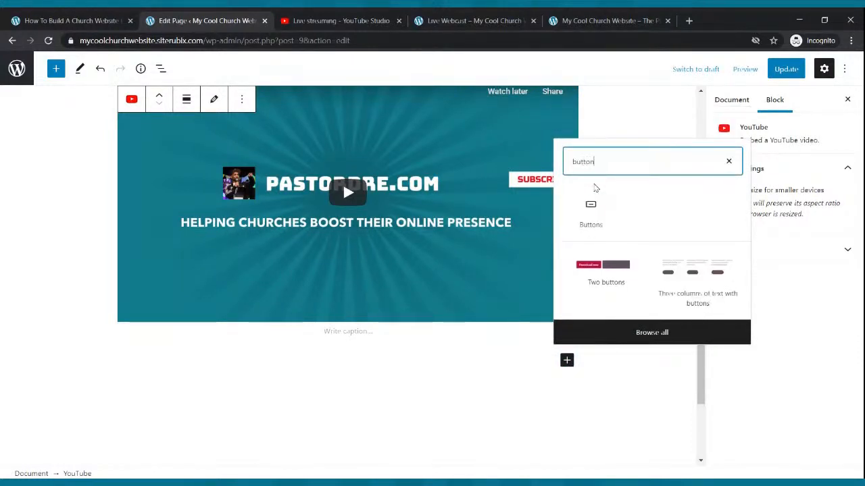
left_click(590, 206)
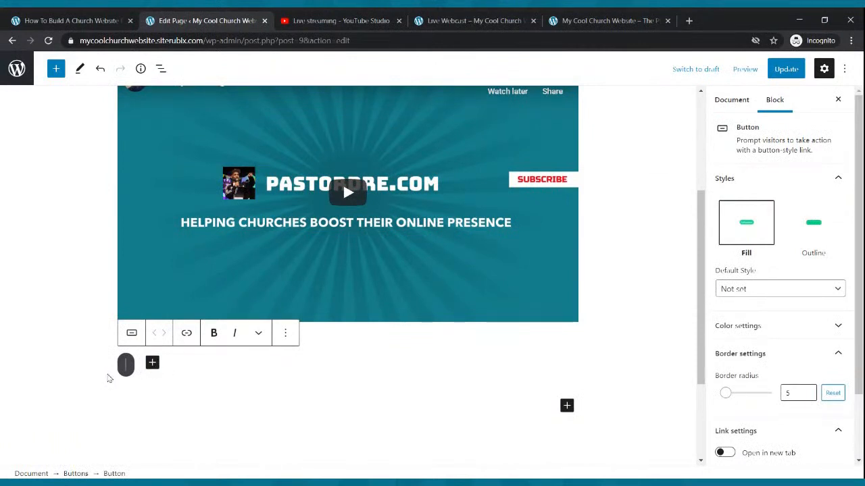
scroll(107, 378, "down", 2)
type("Give Now")
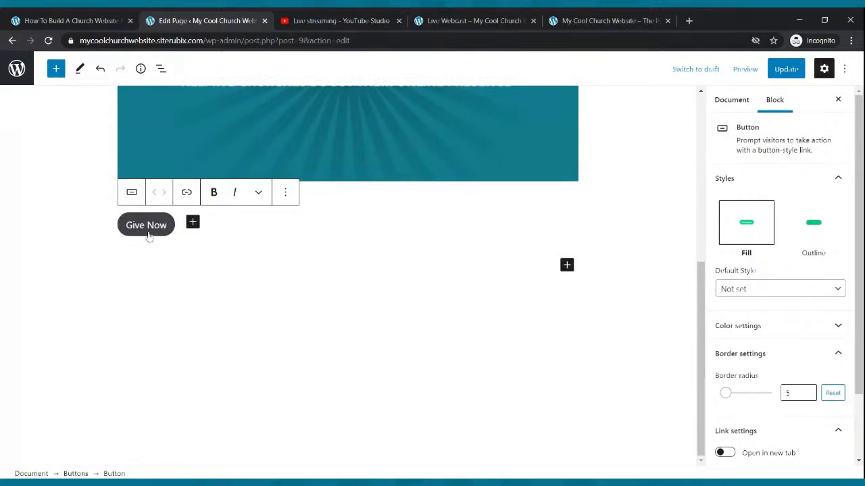
Give the Give Now button white text and a solid amber-yellow background
left_click(736, 331)
left_click(770, 375)
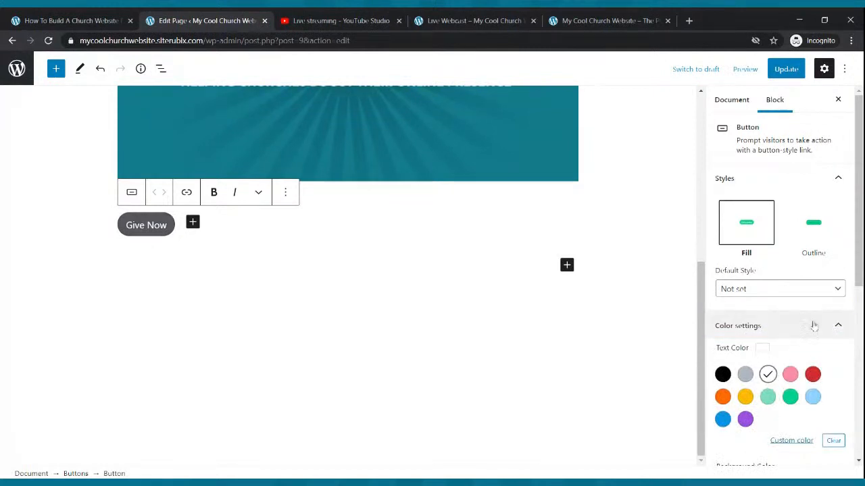
scroll(777, 365, "down", 3)
left_click(789, 346)
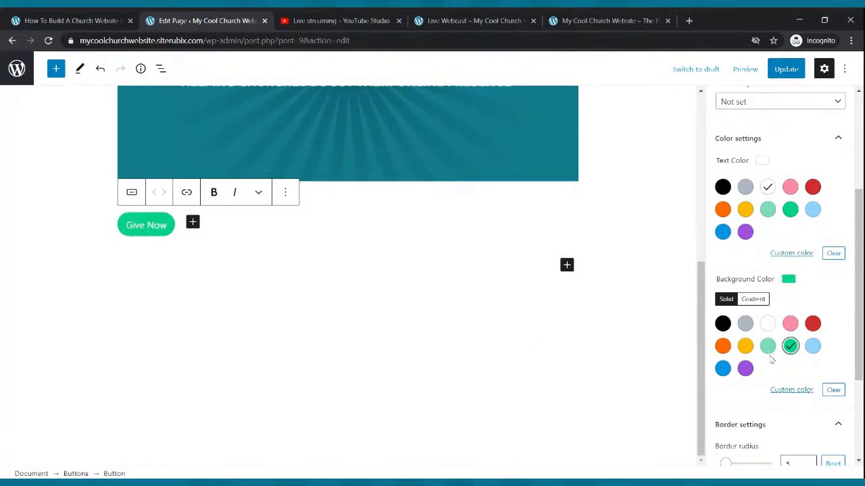
left_click(745, 347)
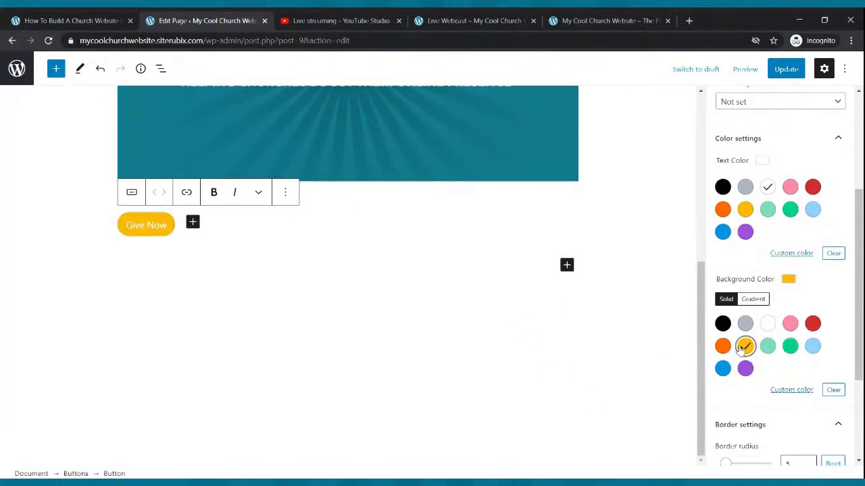
Align the Buttons block holding Give Now to the center and update the Live Webcast page
left_click(179, 239)
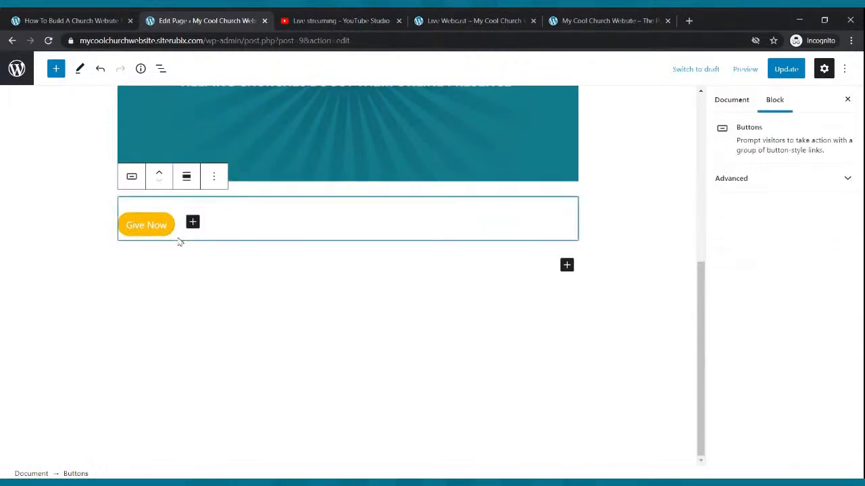
left_click(187, 180)
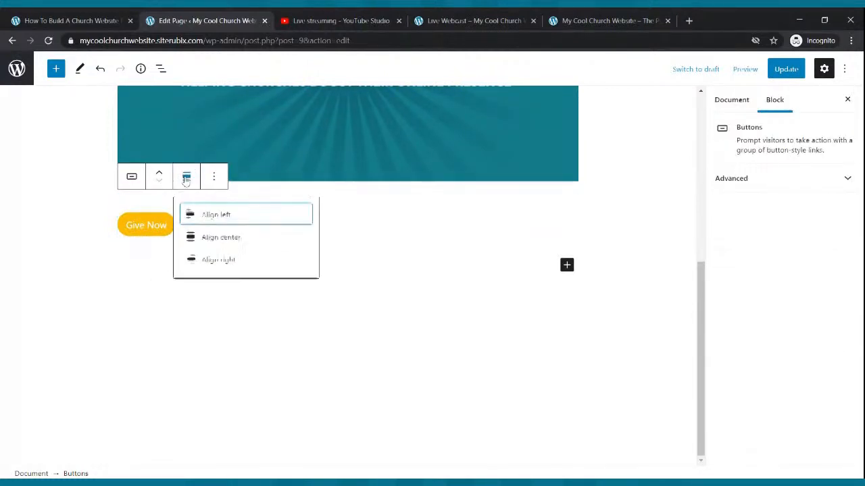
left_click(203, 237)
left_click(414, 273)
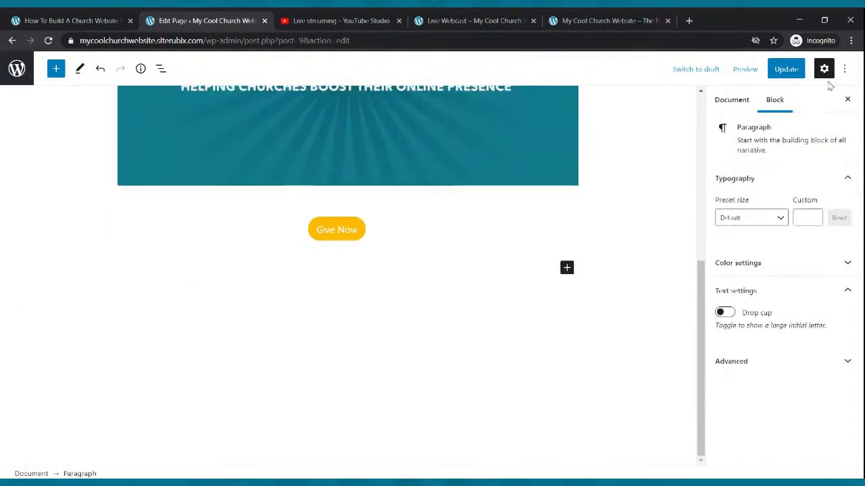
left_click(783, 73)
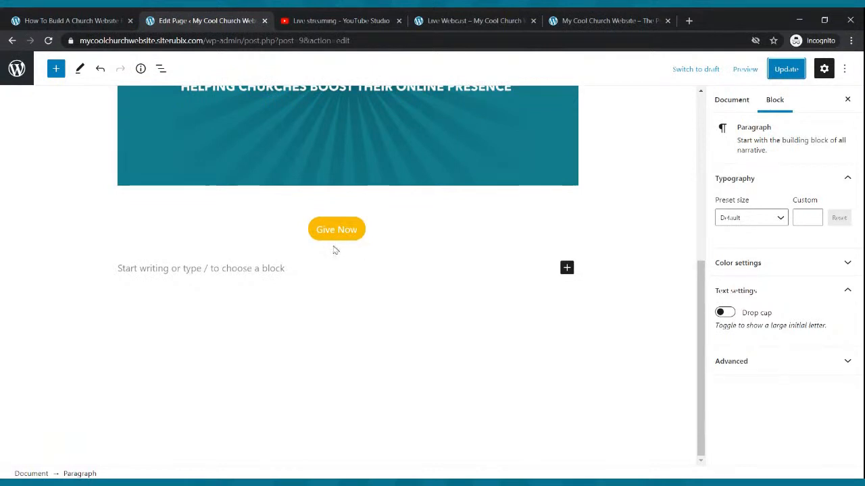
left_click(330, 231)
left_click(377, 196)
type("h")
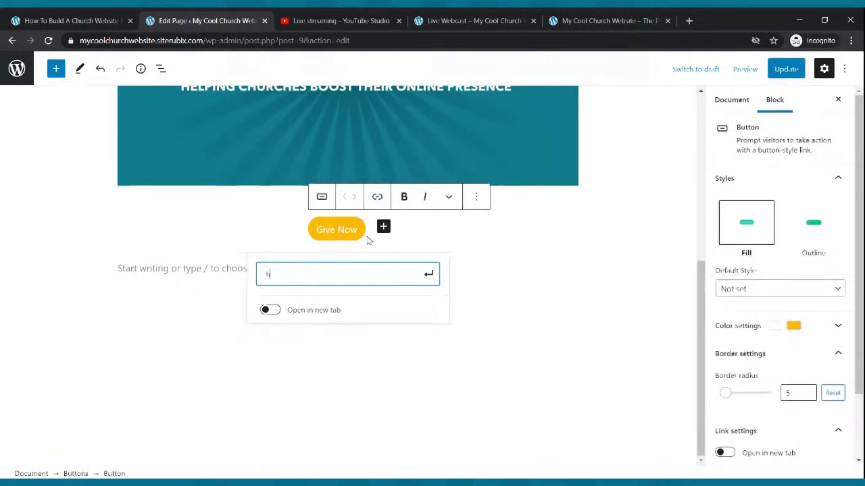
type("ttps://")
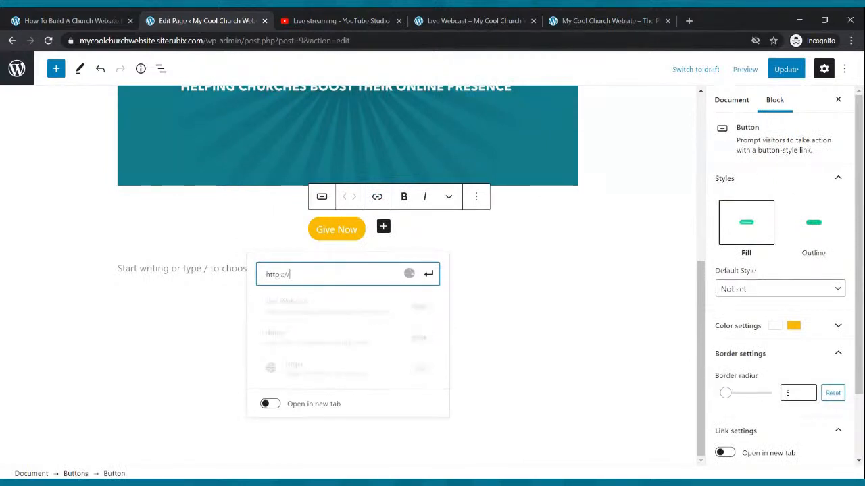
type("paypal.com")
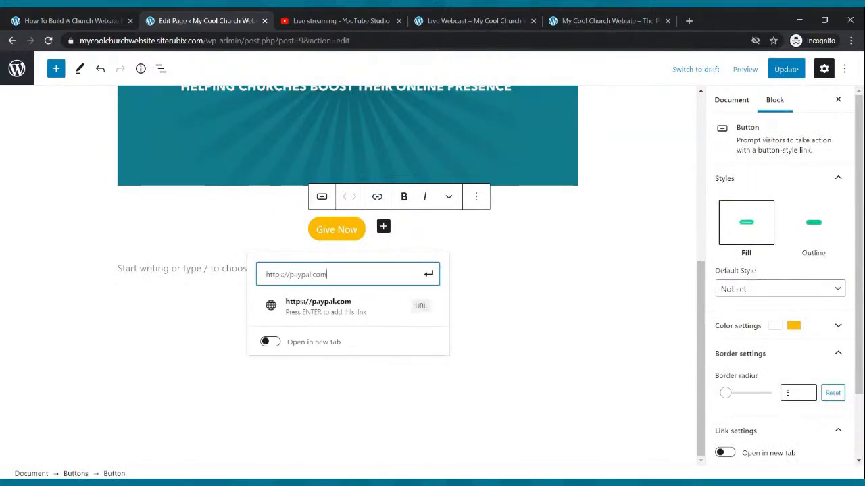
left_click(429, 273)
left_click(501, 291)
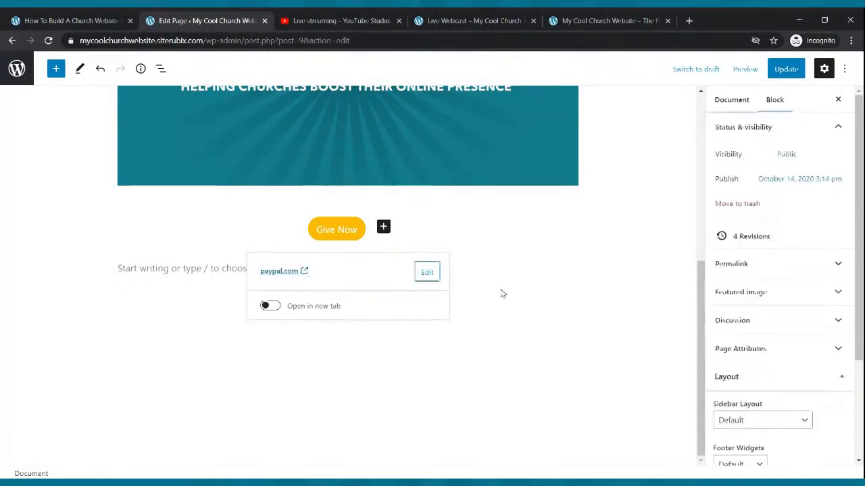
left_click(786, 71)
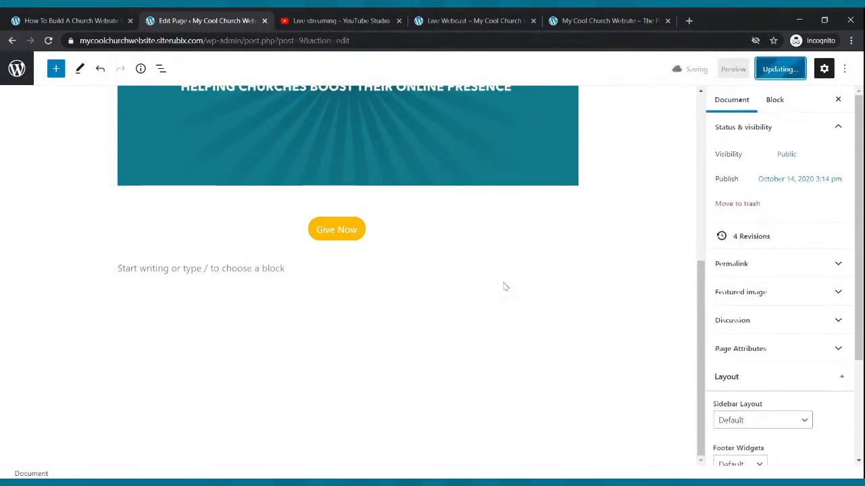
Reload the published Live Webcast page, test the Give Now button's link and go back to the page
left_click(472, 21)
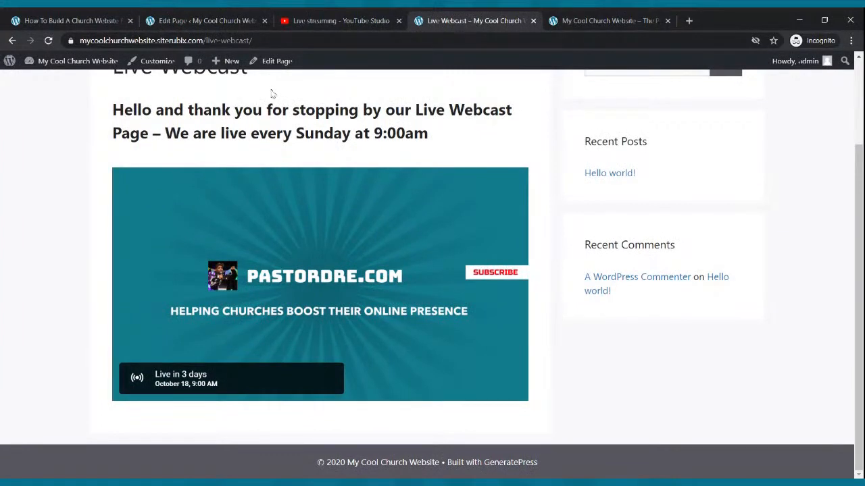
left_click(48, 41)
scroll(408, 280, "down", 1)
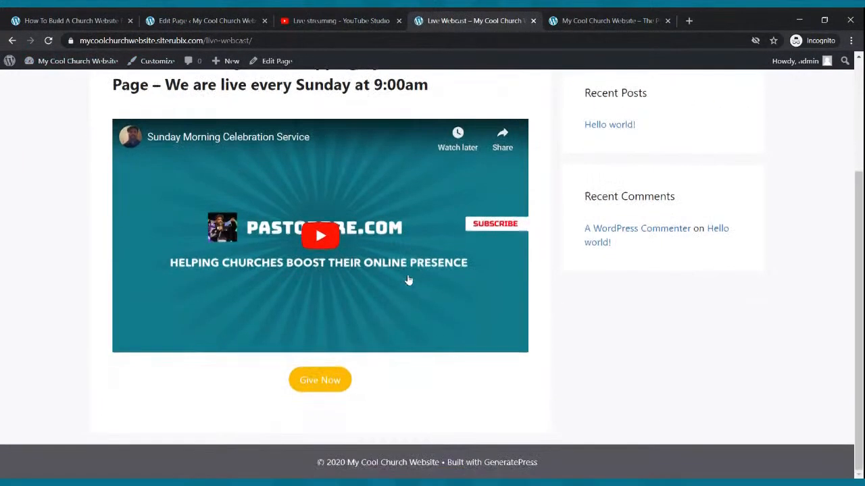
scroll(408, 280, "up", 2)
scroll(407, 277, "down", 2)
left_click(336, 380)
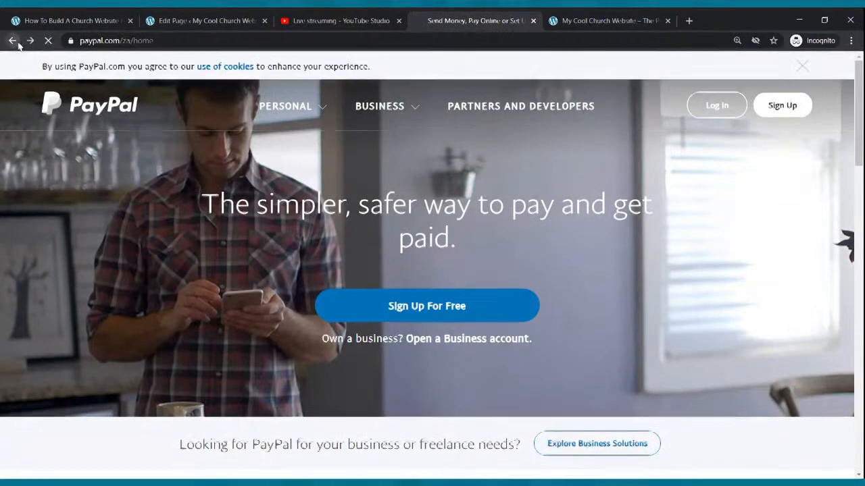
left_click(12, 40)
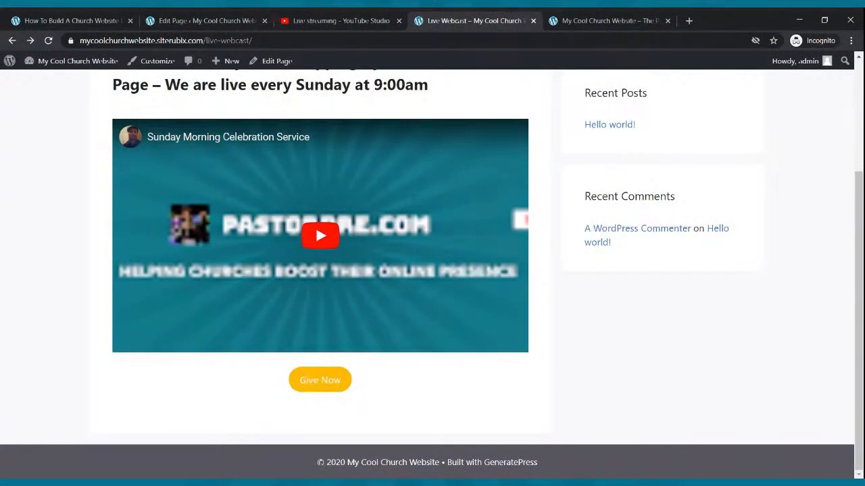
Return to the page editor, set the Give Now link to open in a new tab and update the page
left_click(203, 20)
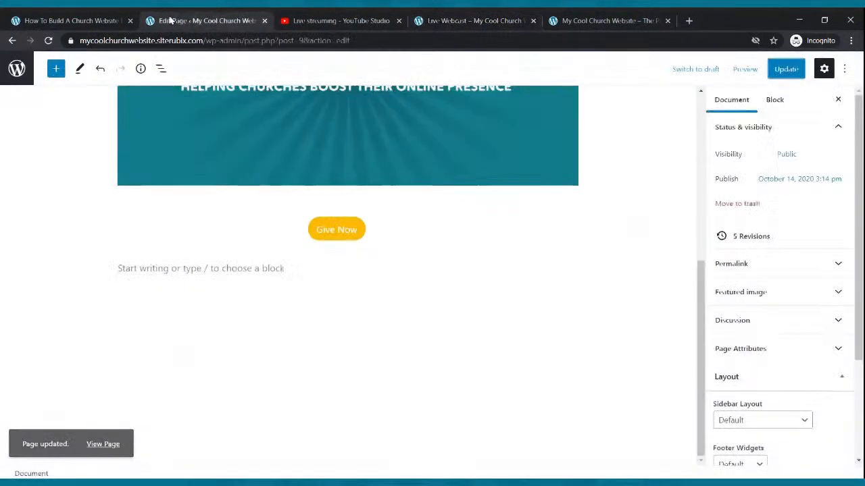
left_click(361, 238)
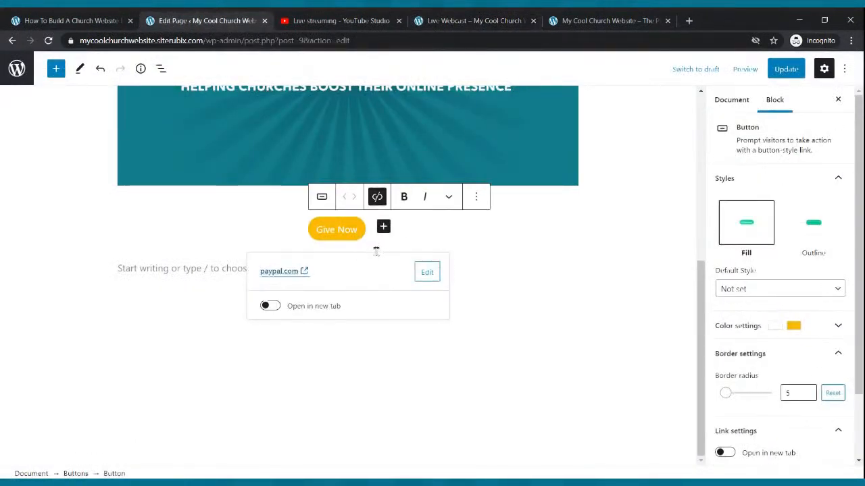
left_click(270, 306)
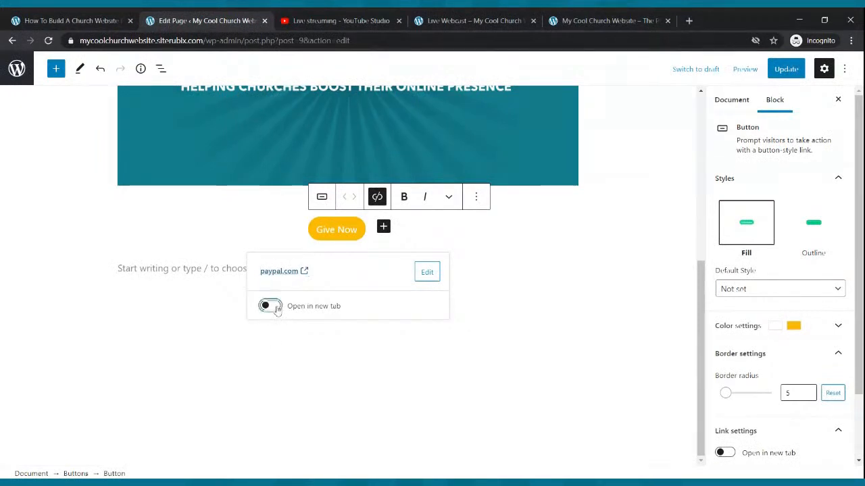
left_click(787, 71)
left_click(555, 241)
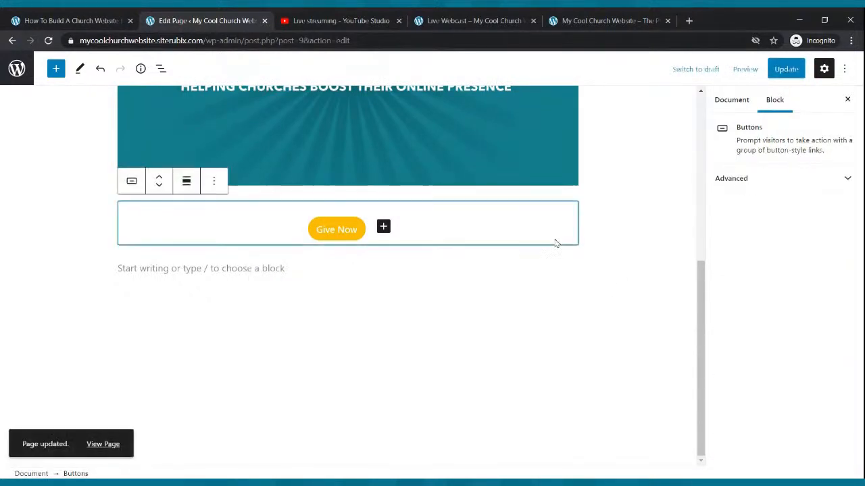
left_click(363, 238)
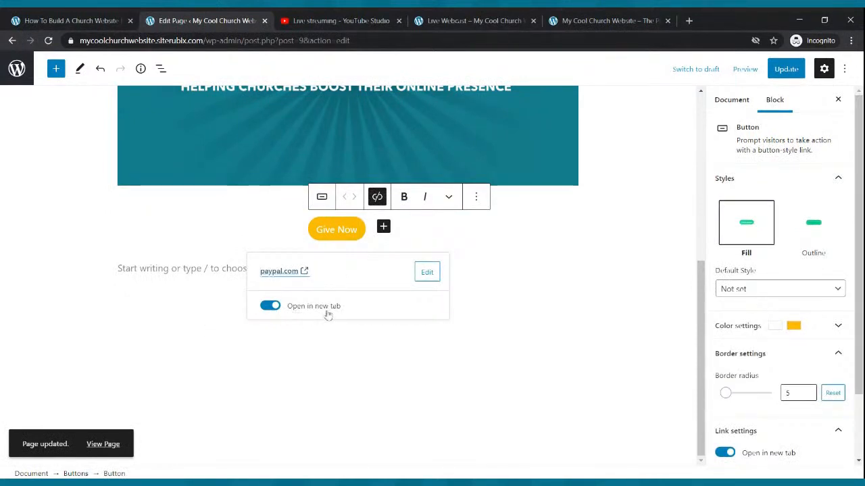
left_click(271, 308)
left_click(273, 309)
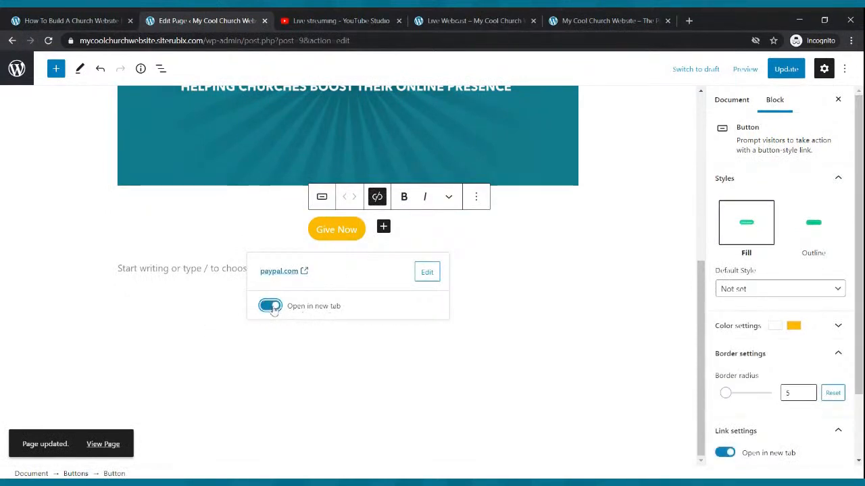
left_click(787, 71)
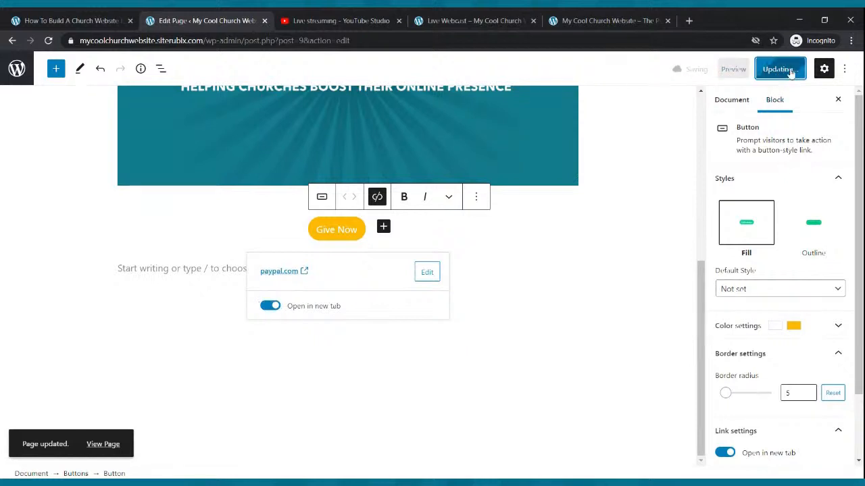
Reload the published Live Webcast page, test that Give Now opens PayPal in a new tab and close that tab
left_click(502, 17)
left_click(48, 41)
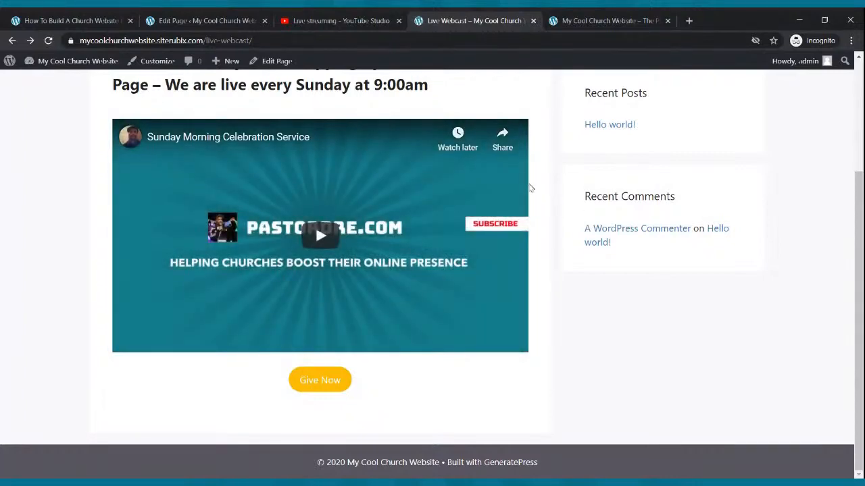
scroll(522, 200, "up", 2)
scroll(521, 197, "down", 1)
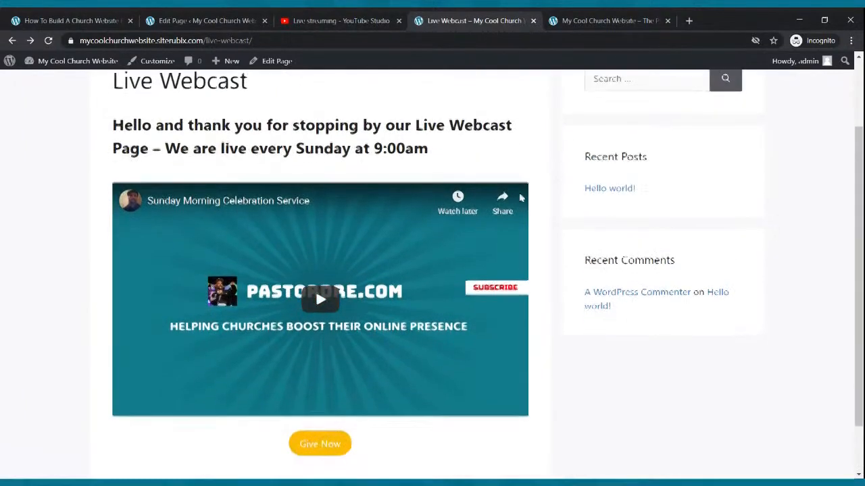
scroll(522, 197, "down", 1)
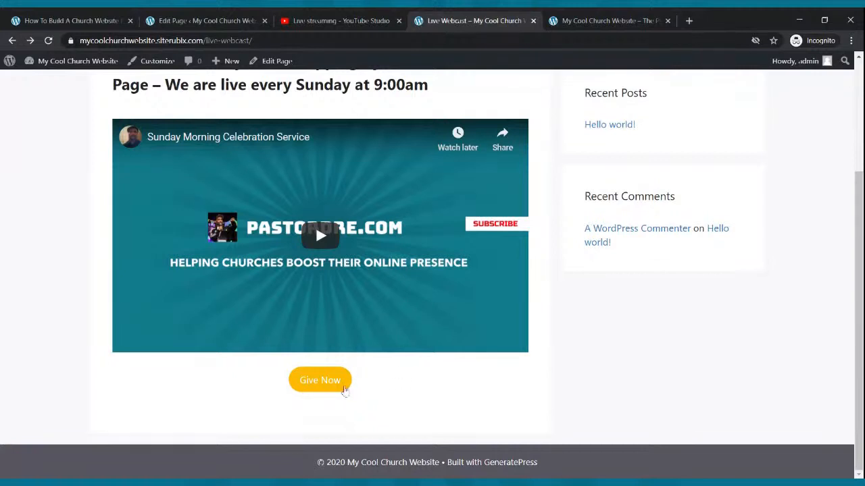
left_click(344, 391)
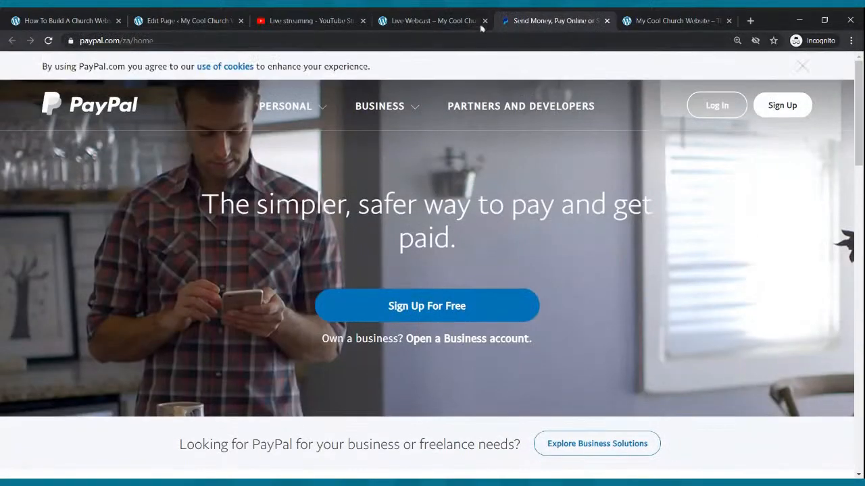
left_click(479, 25)
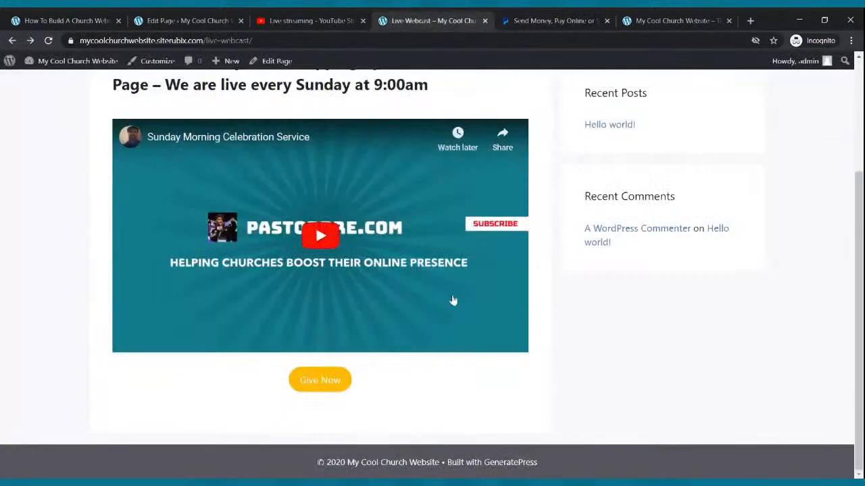
left_click(567, 20)
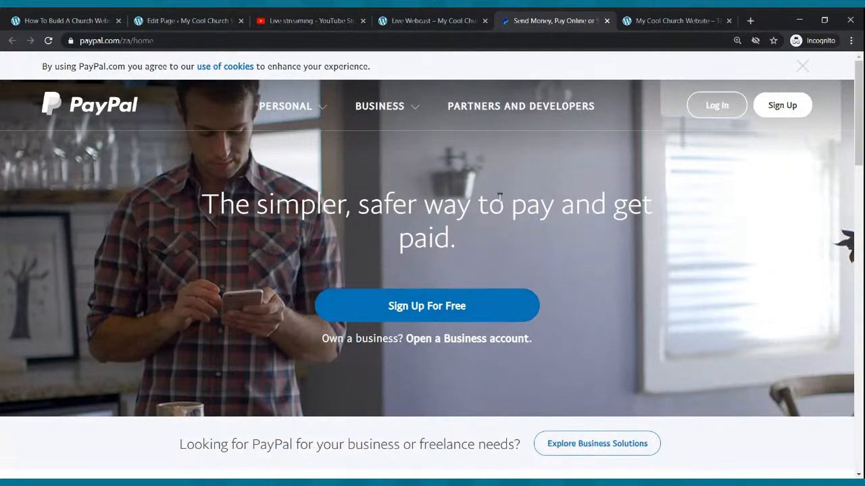
left_click(606, 21)
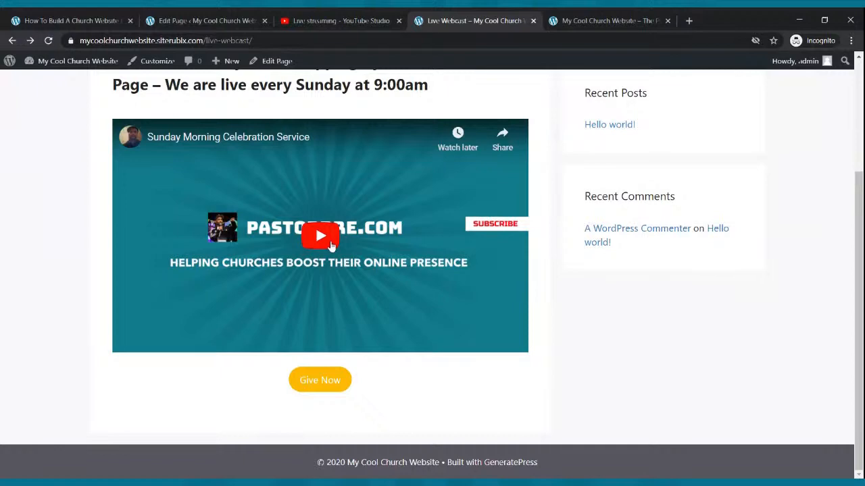
Review the published Live Webcast page from its navigation and heading down to the Give Now button
scroll(328, 283, "up", 3)
scroll(332, 275, "down", 2)
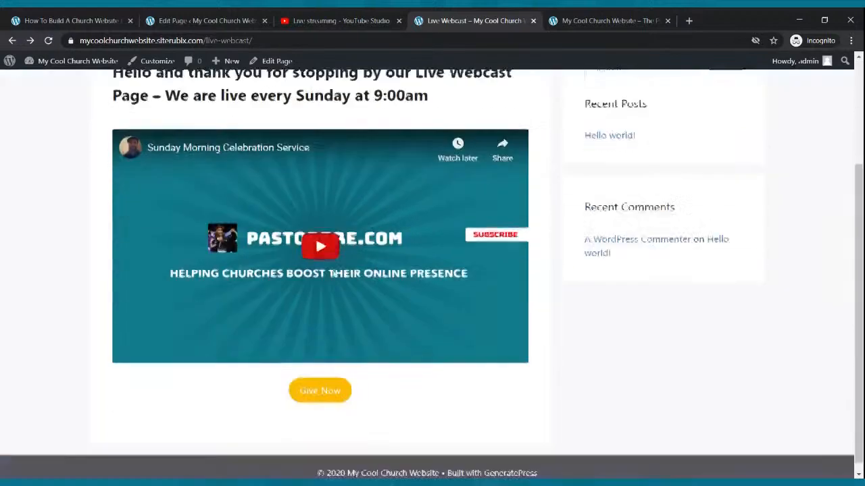
scroll(334, 276, "up", 2)
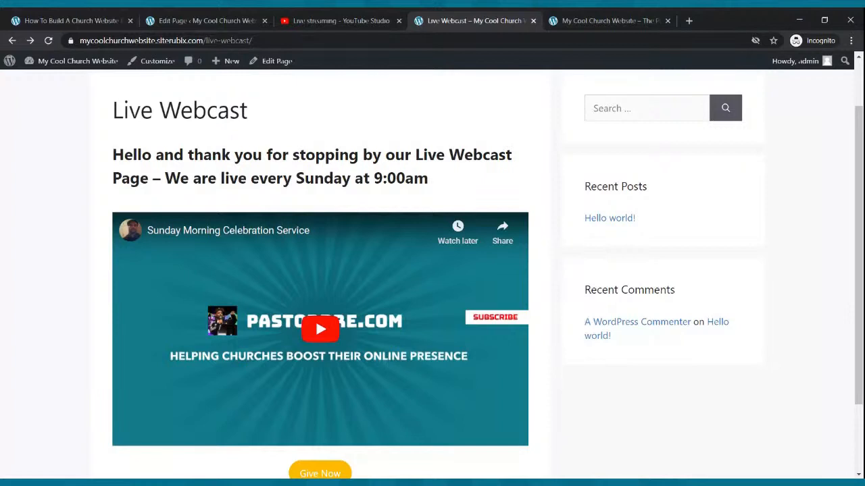
scroll(315, 241, "up", 1)
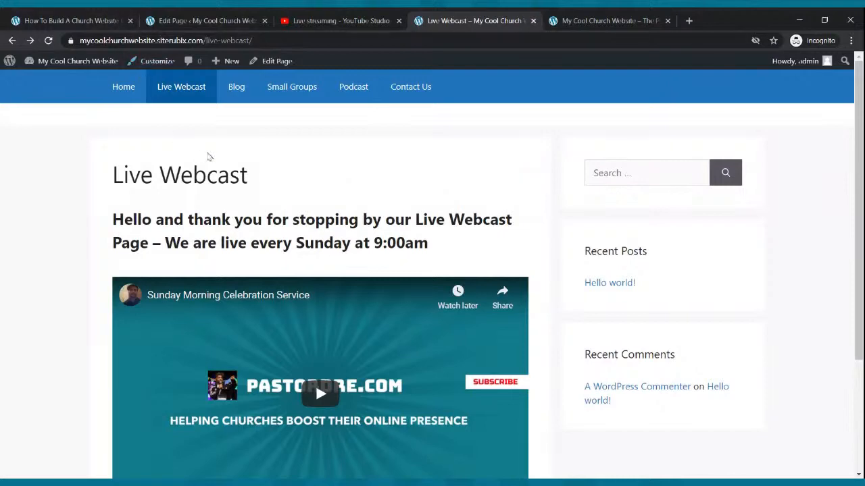
scroll(256, 189, "down", 3)
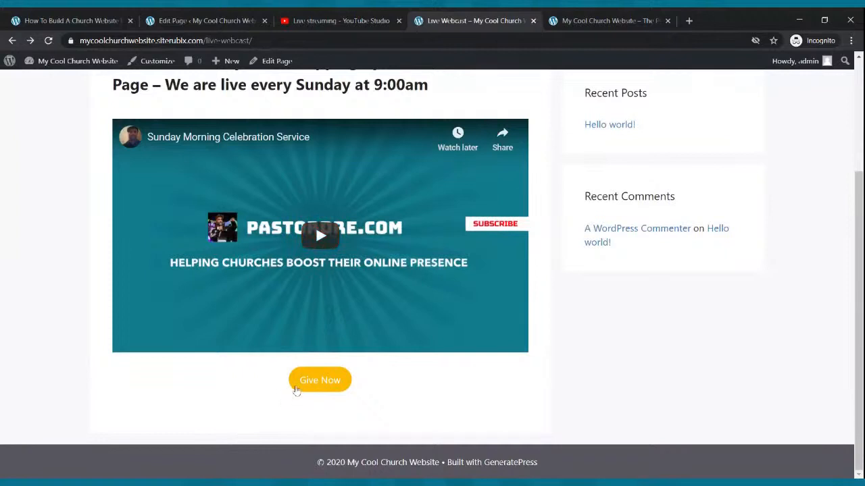
scroll(296, 390, "up", 3)
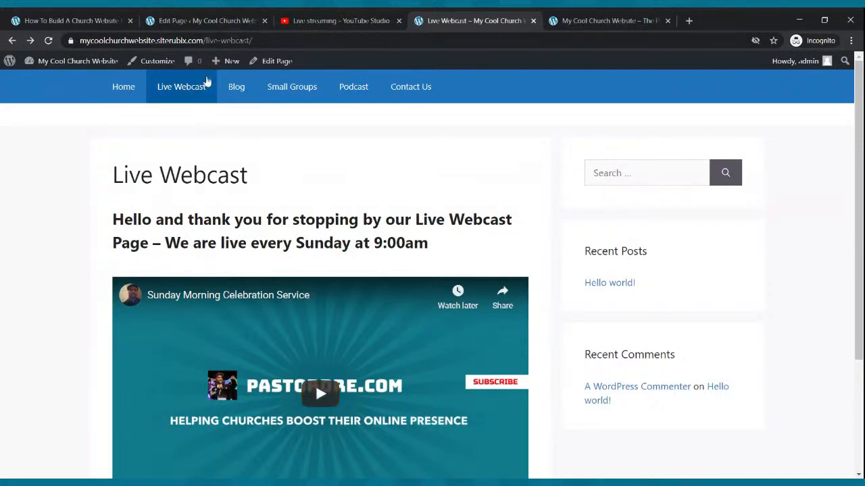
left_click(200, 20)
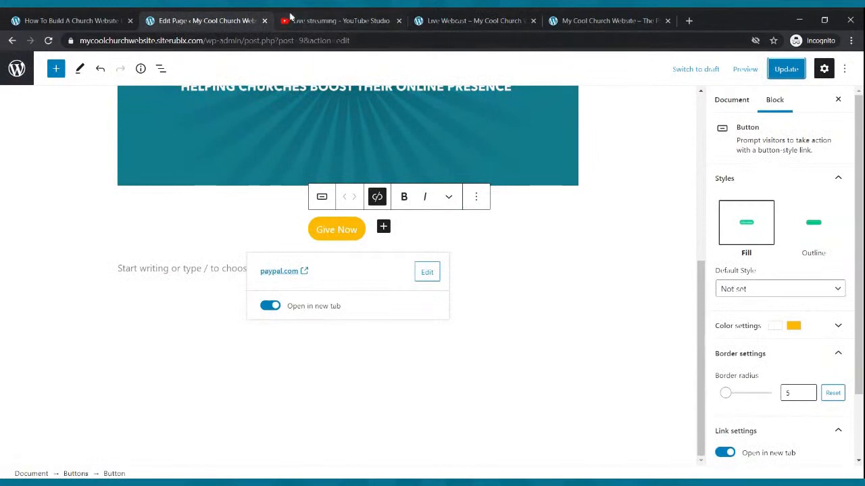
left_click(336, 19)
left_click(446, 20)
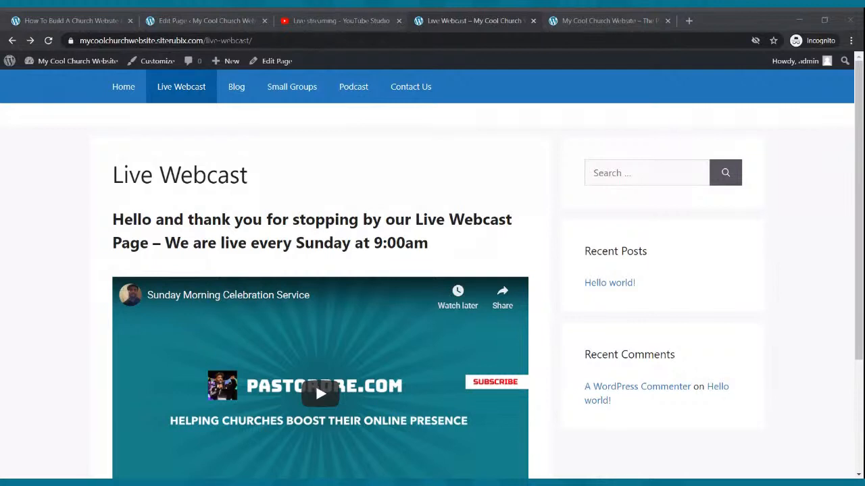
left_click(308, 158)
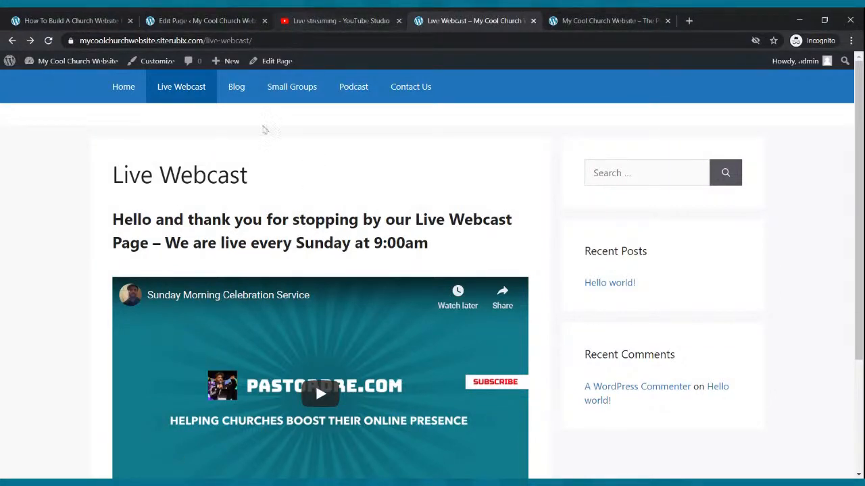
Return from the page editor to the Pages list and open the Blog page to examine its edit screen
left_click(226, 21)
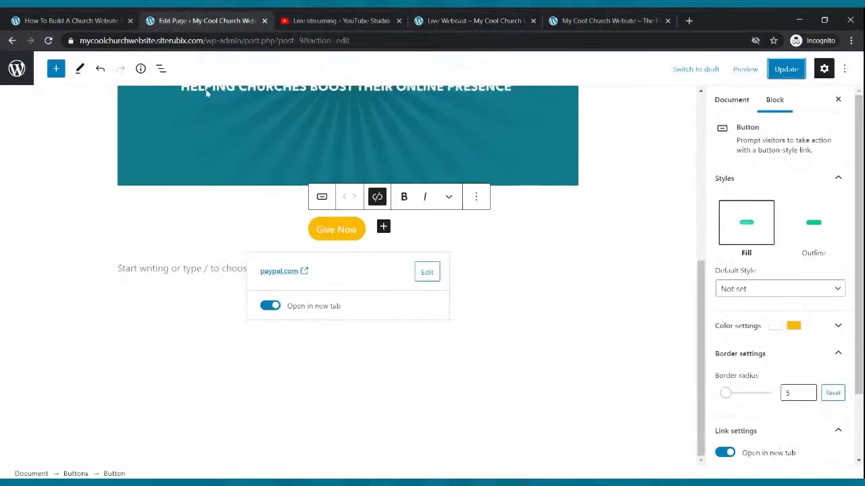
left_click(12, 40)
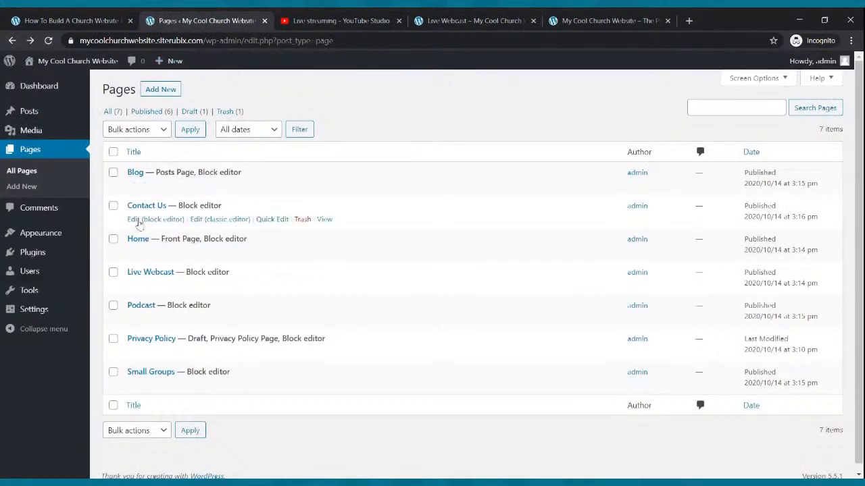
left_click(146, 189)
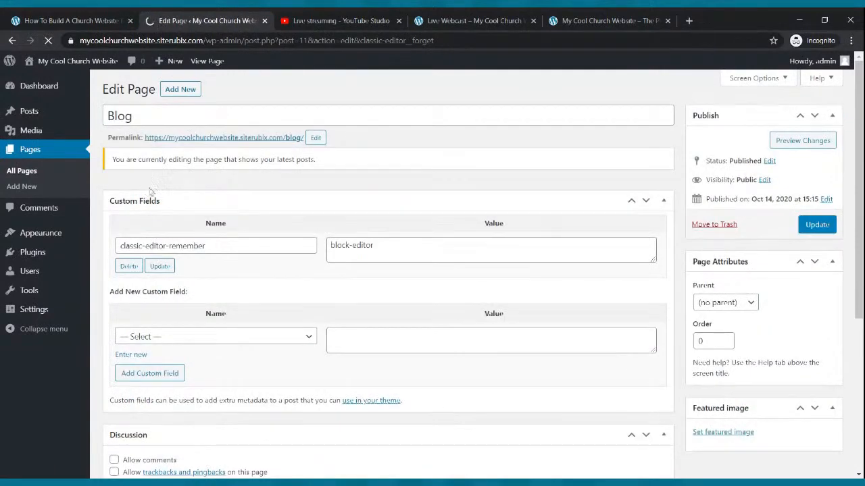
scroll(330, 212, "down", 5)
scroll(331, 216, "up", 5)
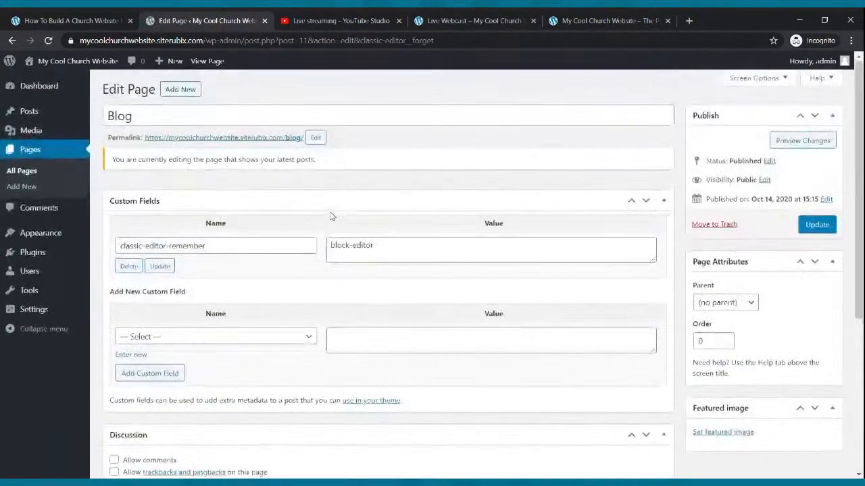
Look at the existing posts and check the Reading settings for the page assigned as the posts page
left_click(26, 112)
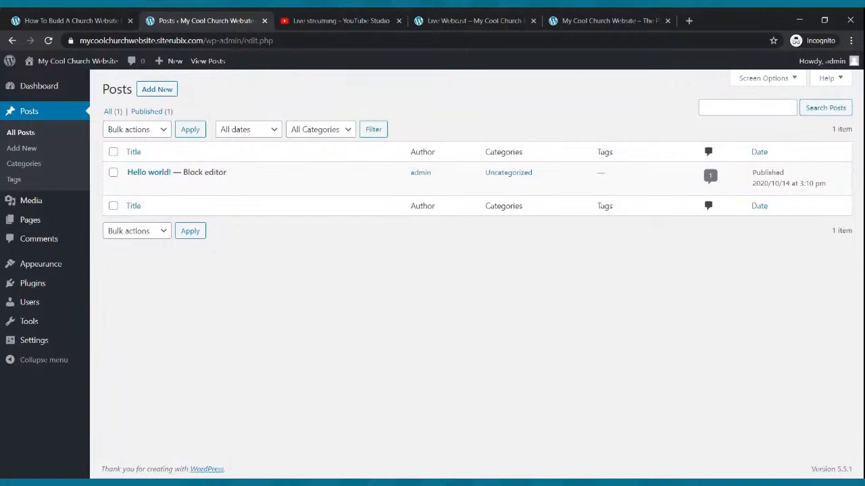
mouse_move(56, 272)
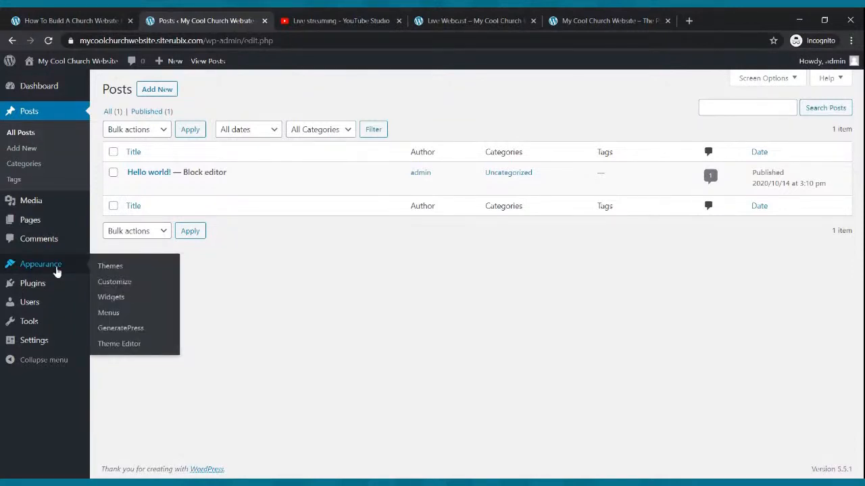
left_click(37, 345)
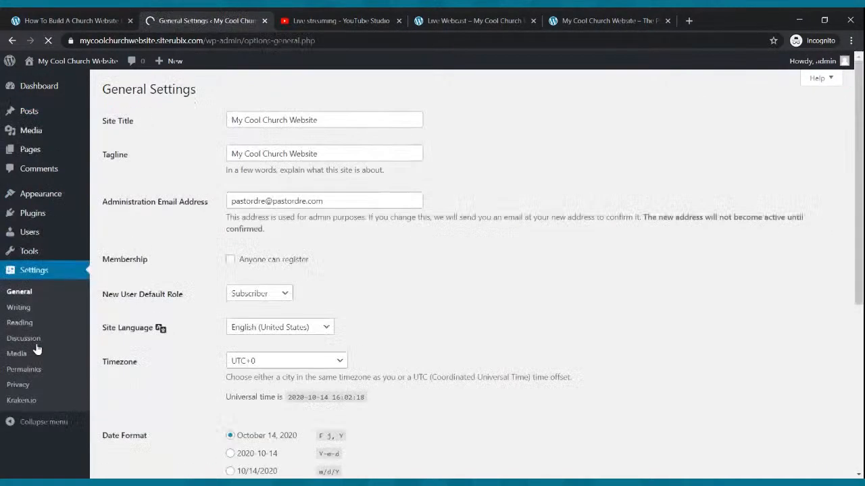
left_click(20, 309)
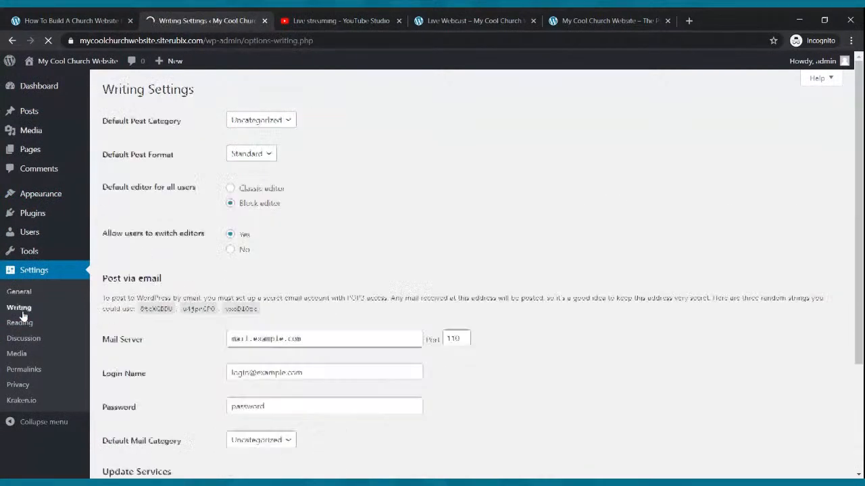
left_click(21, 323)
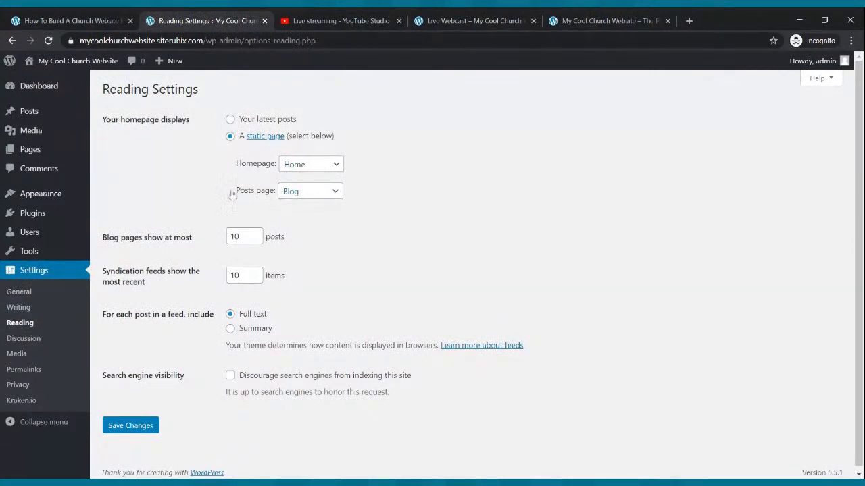
Move the default "Hello world!" post to the trash from the list of all posts
mouse_move(31, 120)
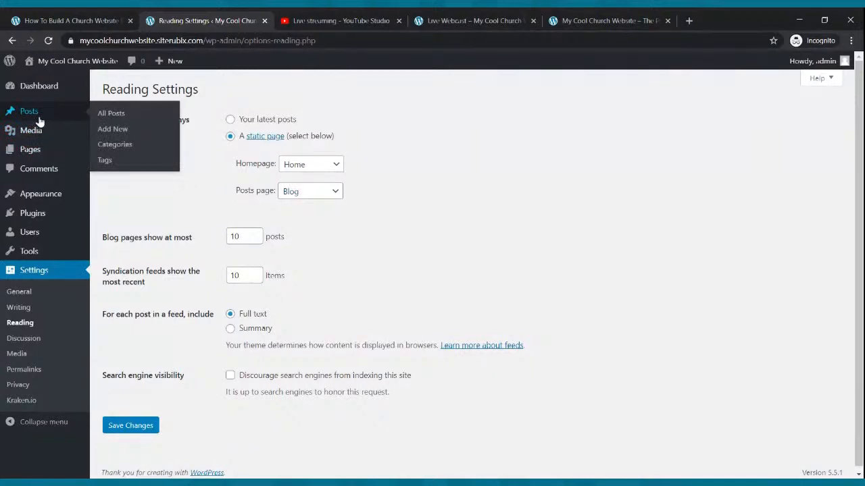
left_click(37, 118)
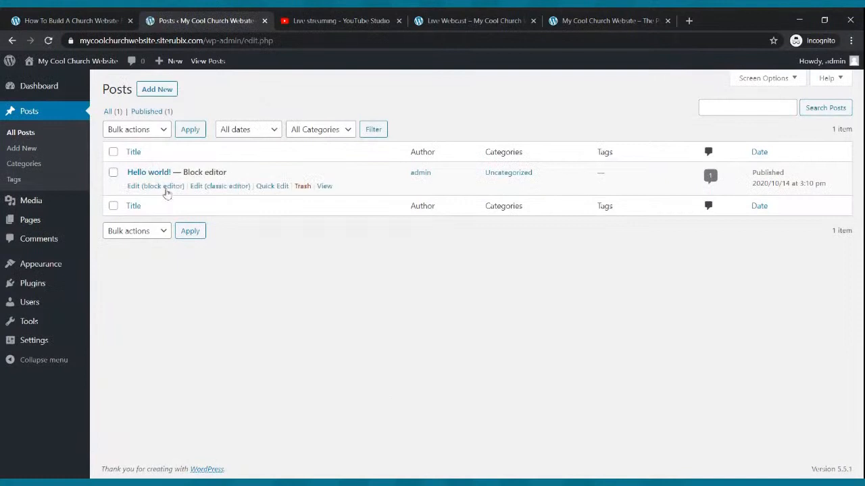
left_click(303, 187)
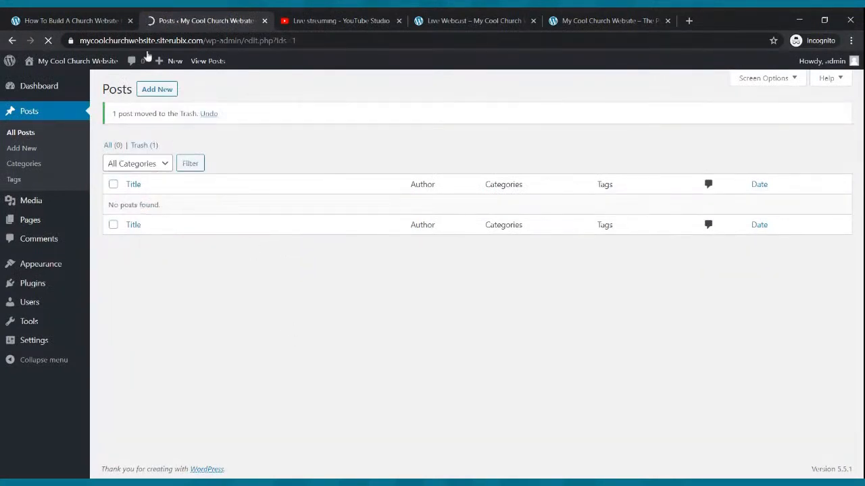
Create a new post and title it "My First Blog"
left_click(148, 90)
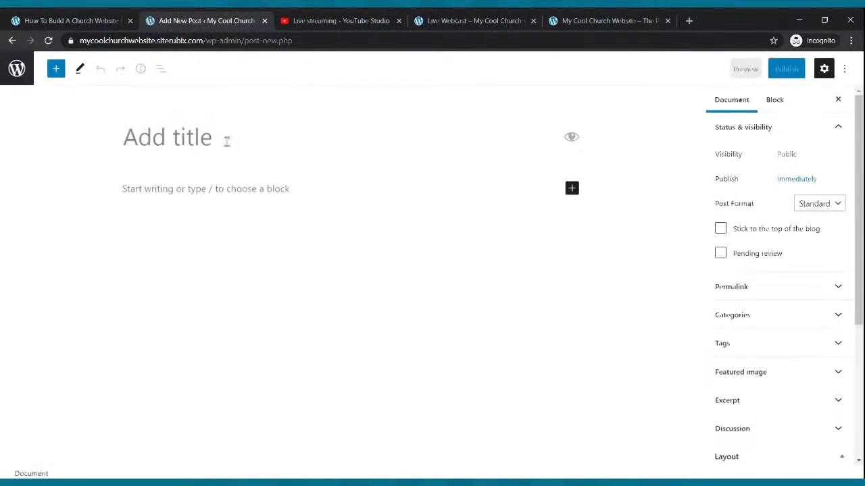
type("My Fi")
key("BackSpace")
type("Fi")
type("st Blog")
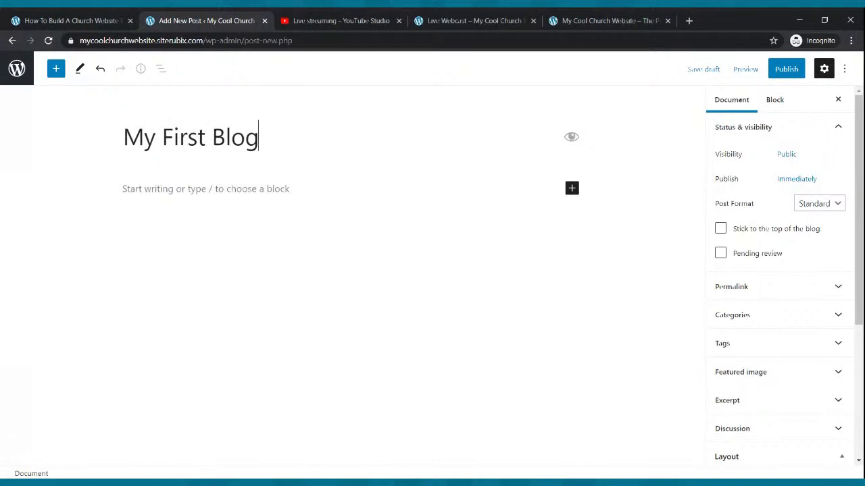
Start the post's first paragraph with "Hello everyone thank you for stopping by our blog. We hope that you are blessed"
left_click(229, 186)
type("Hello ev")
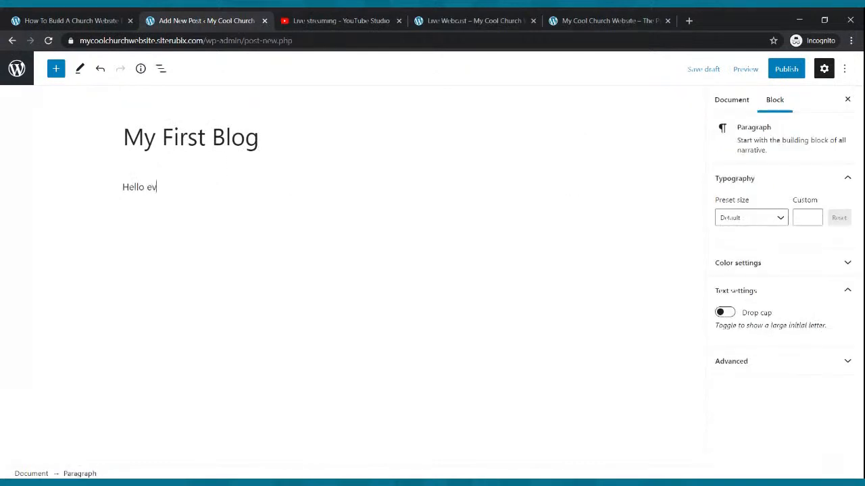
type("eryone thatn")
key("BackSpace")
key("BackSpace")
type("nk you for stop")
type("ping by my ")
type("blog. I ho")
key("BackSpace")
key("BackSpace")
key("BackSpace")
key("BackSpace")
key("BackSpace")
key("BackSpace")
key("BackSpace")
type("our ")
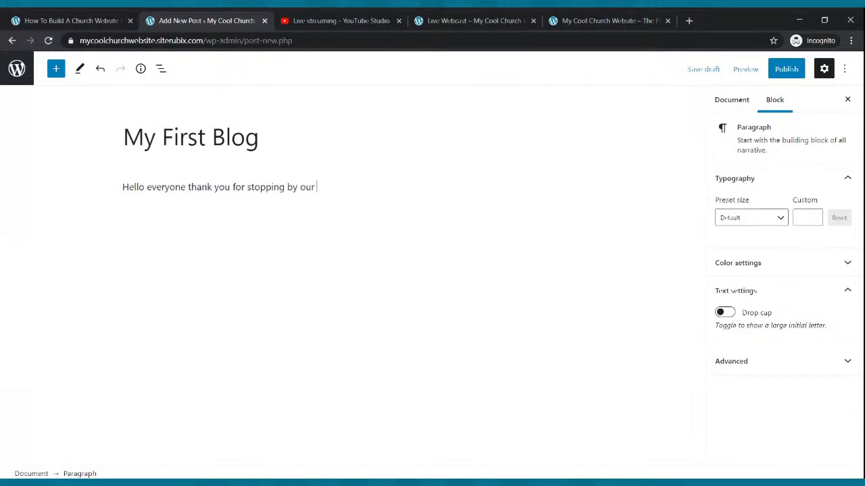
type("blog. We hope that you are ble")
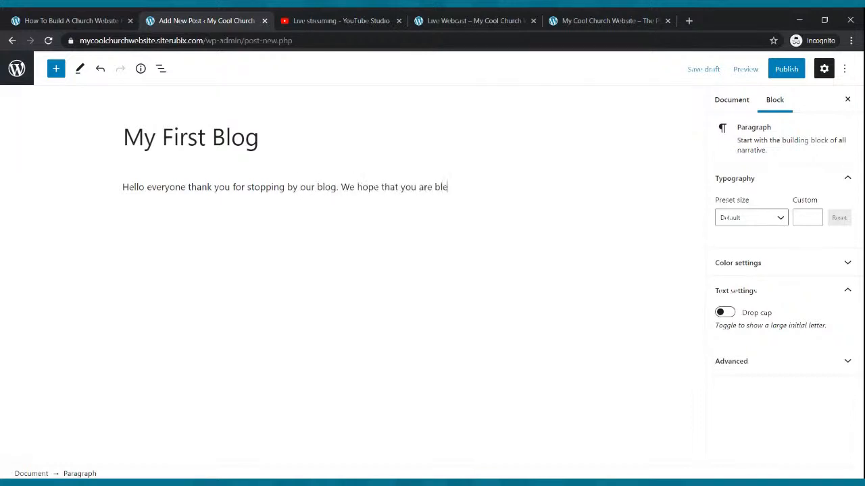
type("ssed. Here is a testmony of a")
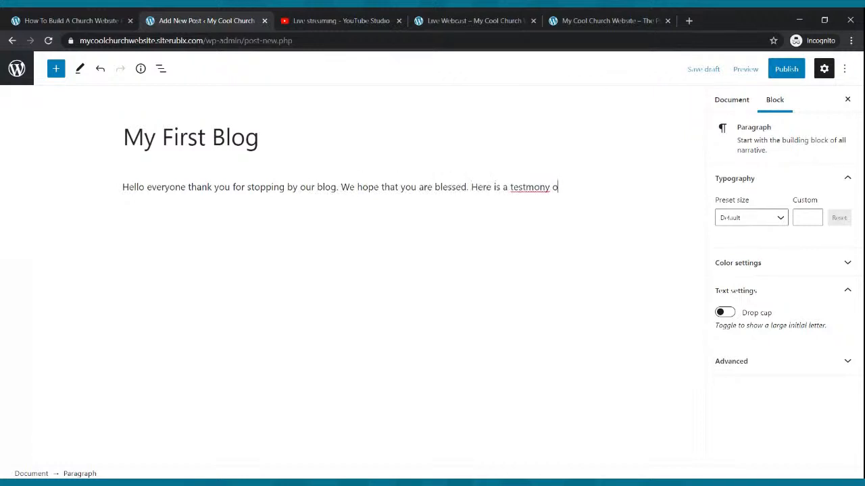
Continue the paragraph with "Here is a testimony of a young man that was changed by the Power of God."
key("BackSpace")
key("BackSpace")
key("BackSpace")
key("BackSpace")
key("BackSpace")
key("BackSpace")
key("BackSpace")
key("BackSpace")
key("BackSpace")
key("BackSpace")
key("BackSpace")
key("BackSpace")
type("stimony of a yo")
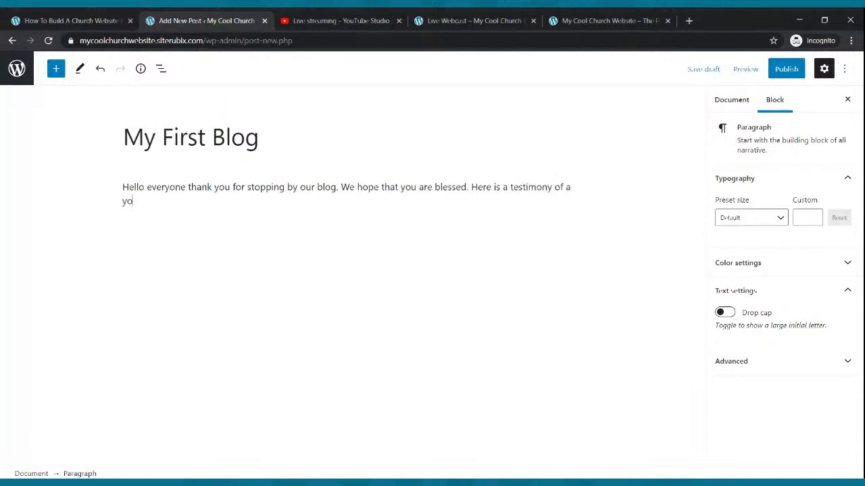
type("ug ma")
key("BackSpace")
key("BackSpace")
key("BackSpace")
type("g man that was")
type(" chr")
type("anged by the Power")
type(" of God")
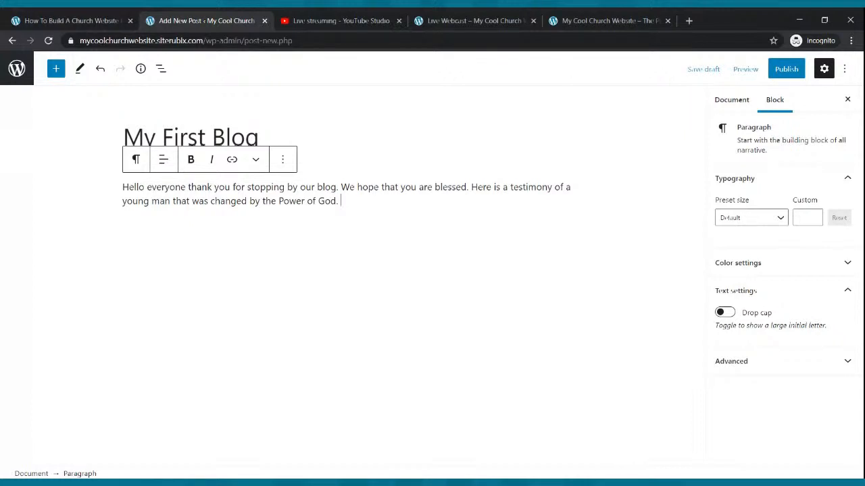
Lengthen the first paragraph by copying its existing text and repeating it four times at the end
left_click_drag(350, 202, 122, 187)
key("ctrl+c")
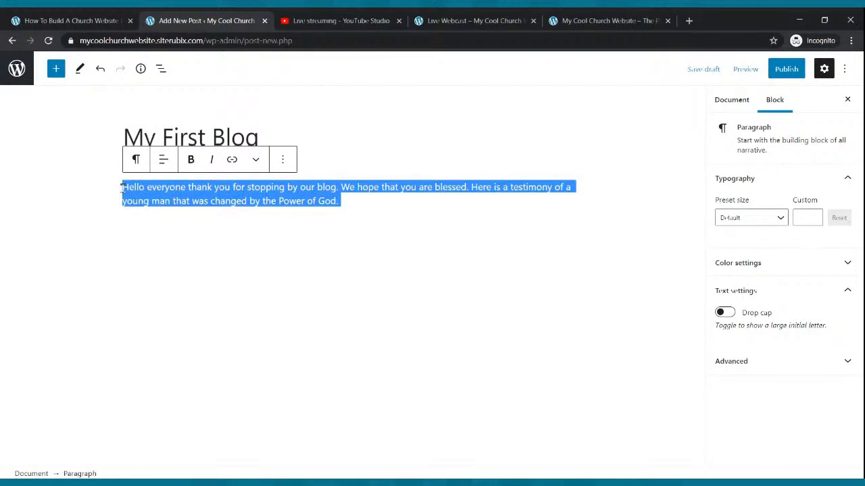
left_click(367, 223)
left_click(362, 209)
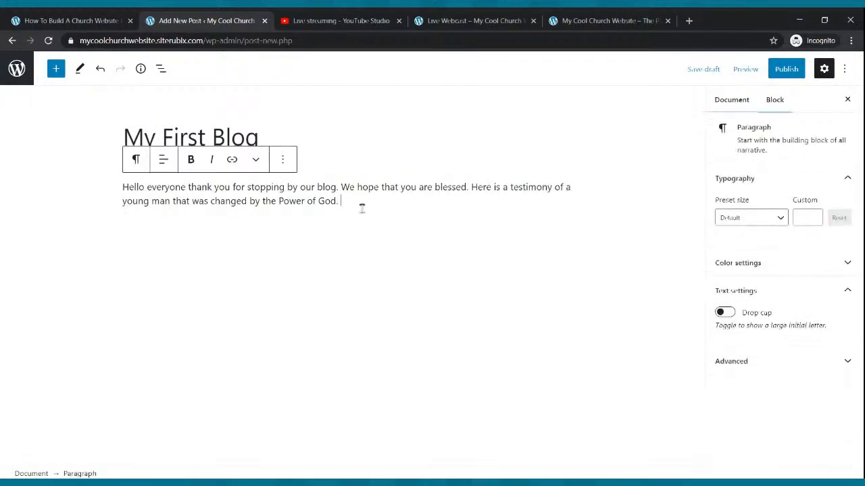
key("ctrl+v")
key("ctrl+v")
key("ctrl+v")
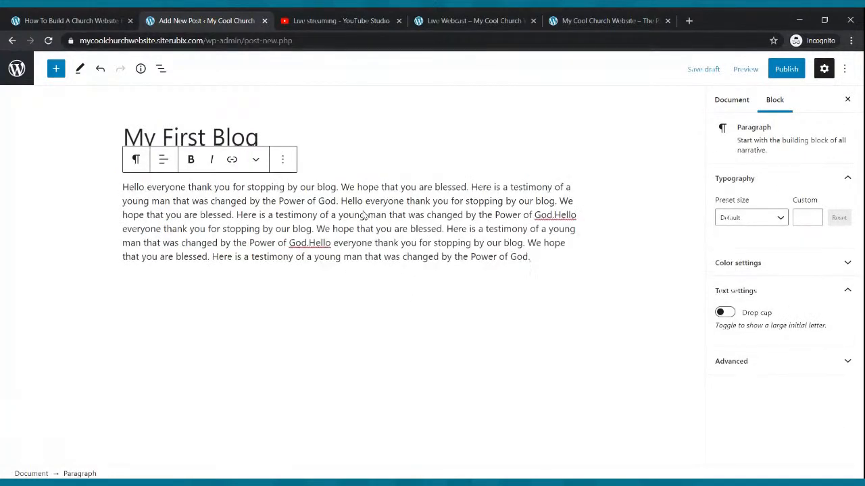
key("Return")
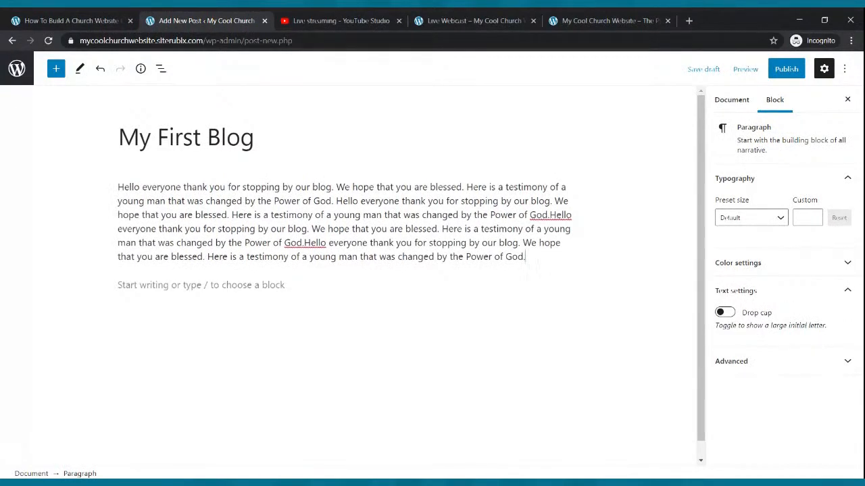
key("ctrl+v")
Add two more paragraphs below the first, each filled with repeated copies of the same text
key("Return")
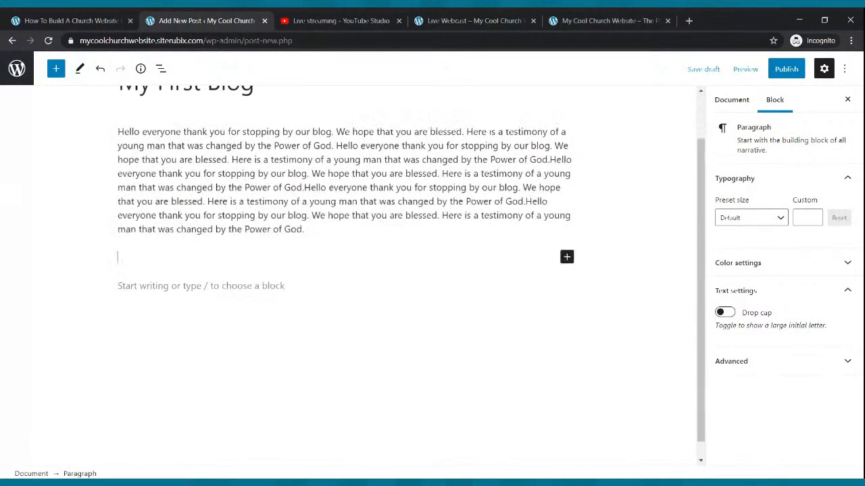
key("ctrl+v")
key("ctrl+v")
key("ctrl+v")
key("ctrl+v")
key("ctrl+v")
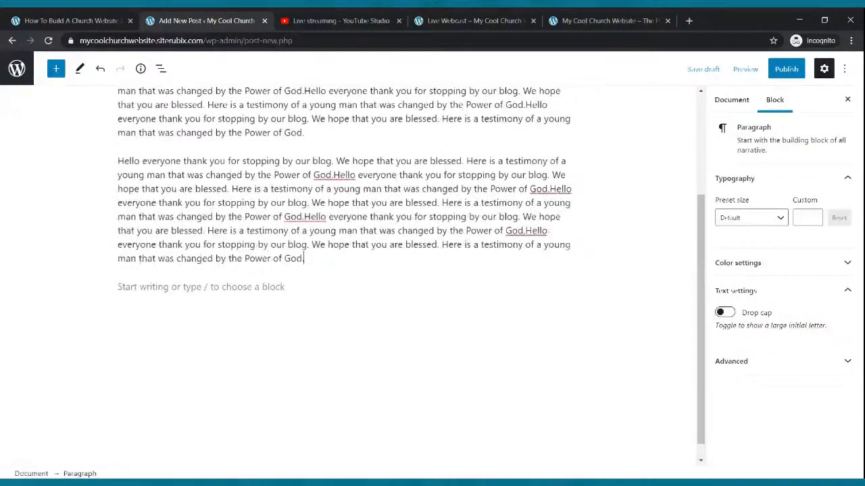
key("Return")
key("ctrl+v")
key("ctrl+v")
key("ctrl+v")
key("ctrl+v")
key("ctrl+v")
key("ctrl+v")
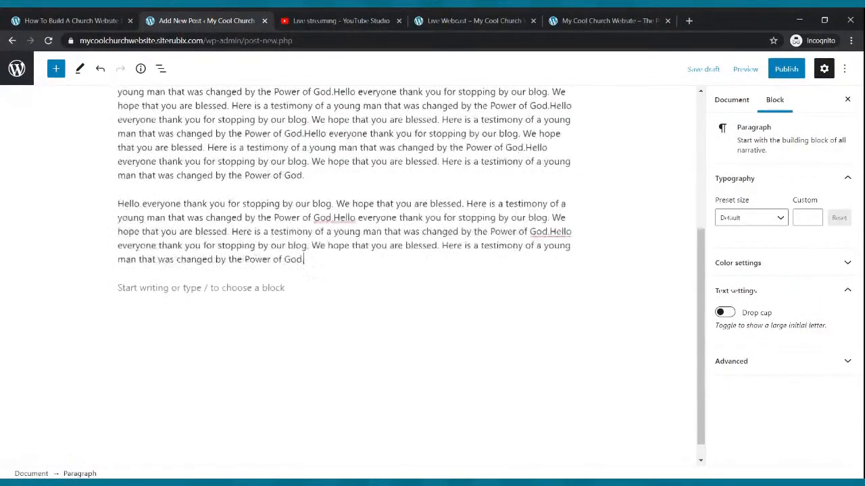
Publish the "My First Blog" post with public visibility and immediate publishing
scroll(363, 238, "up", 2)
scroll(362, 238, "up", 3)
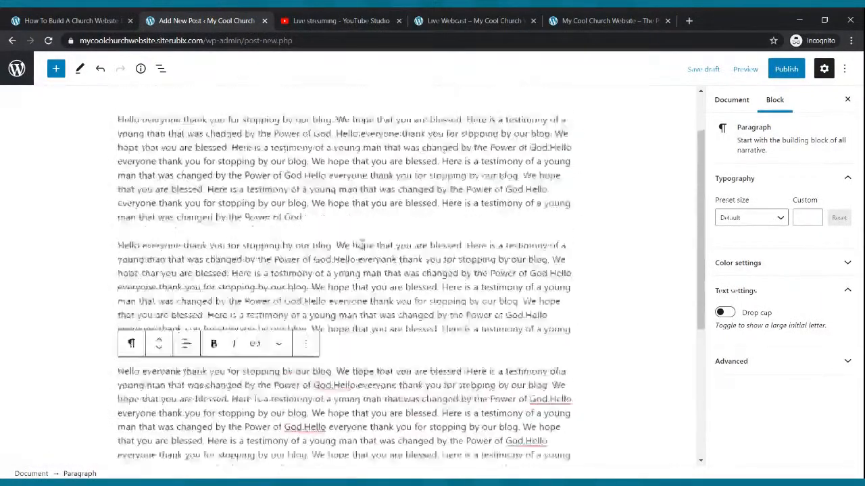
left_click(784, 69)
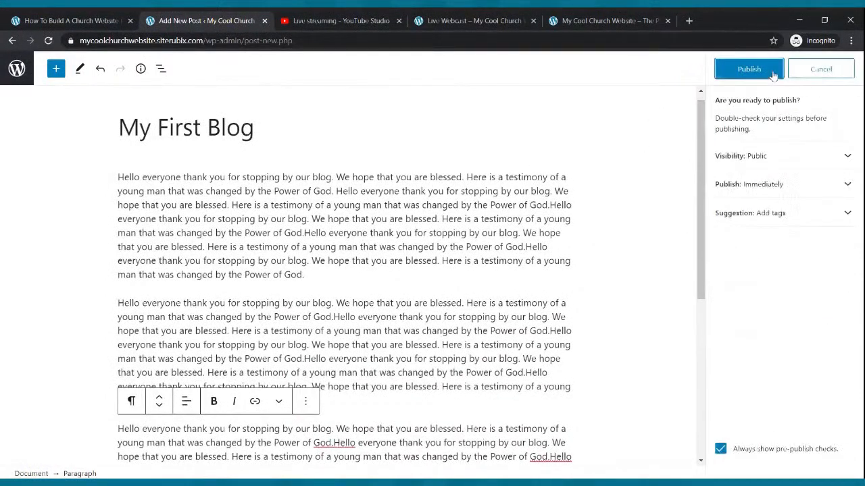
left_click(774, 73)
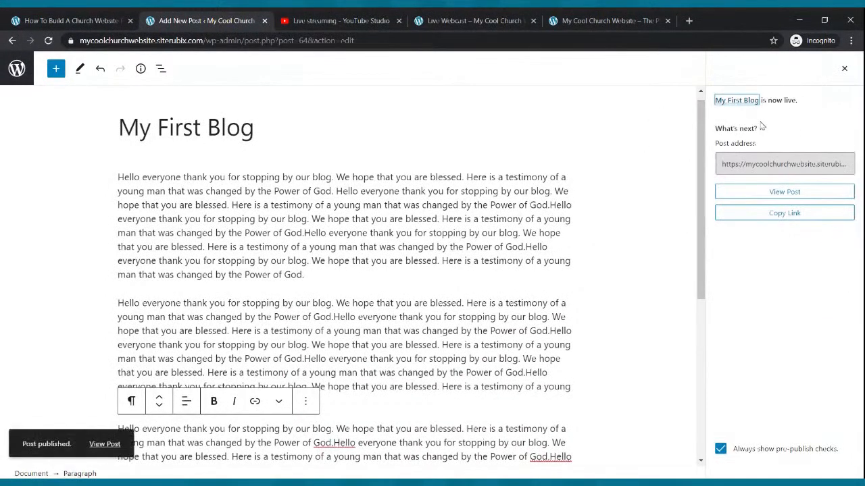
View the live site's Blog page and open the full "My First Blog" post to check its content
left_click(446, 20)
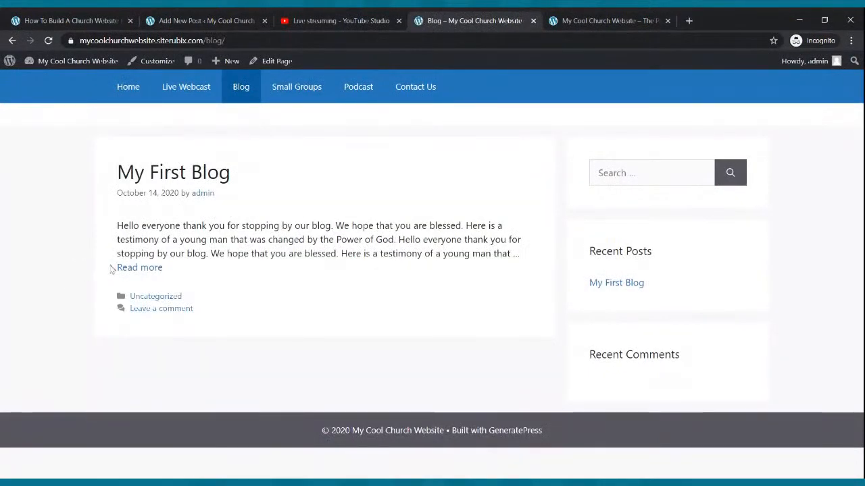
left_click(127, 269)
scroll(189, 233, "down", 2)
scroll(188, 233, "up", 5)
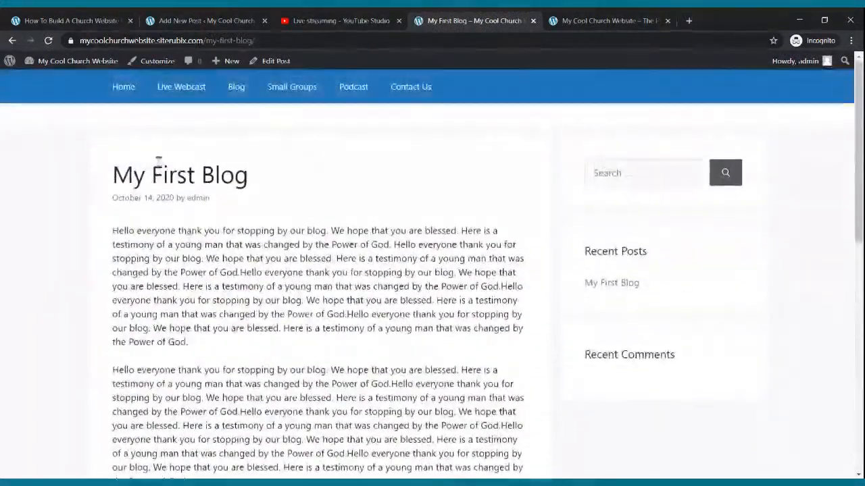
Return from the published post to the list of all posts and create a new post
left_click(187, 18)
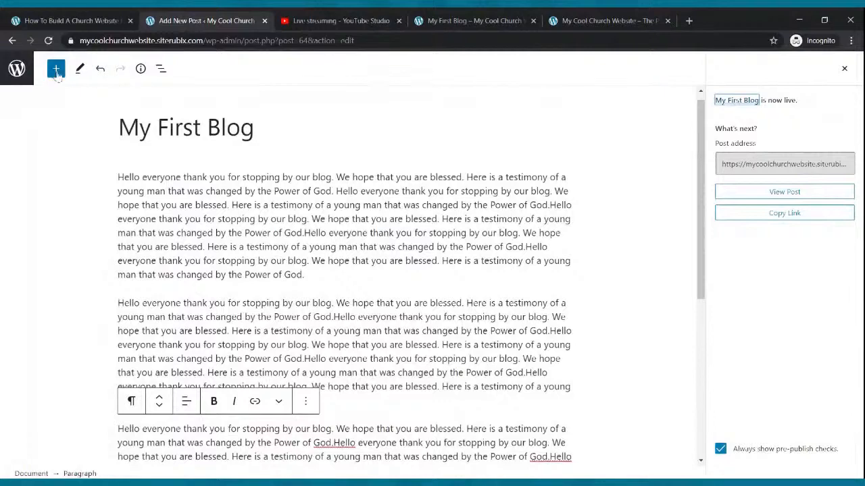
left_click(21, 64)
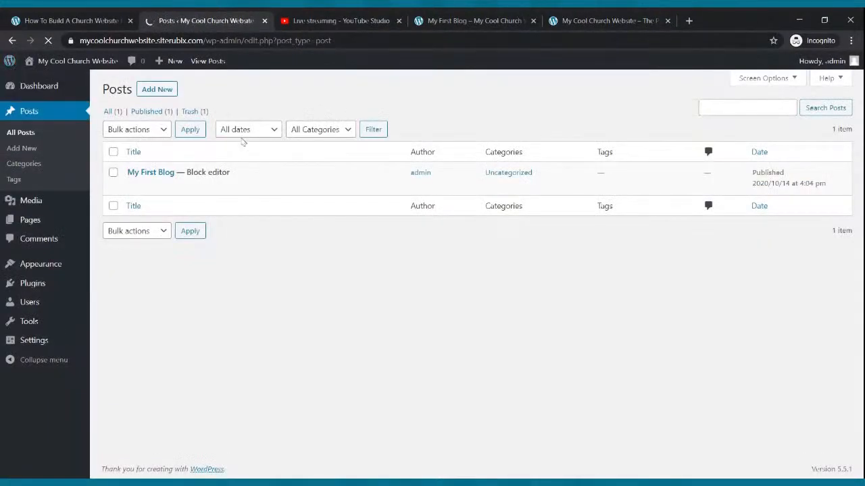
left_click(149, 90)
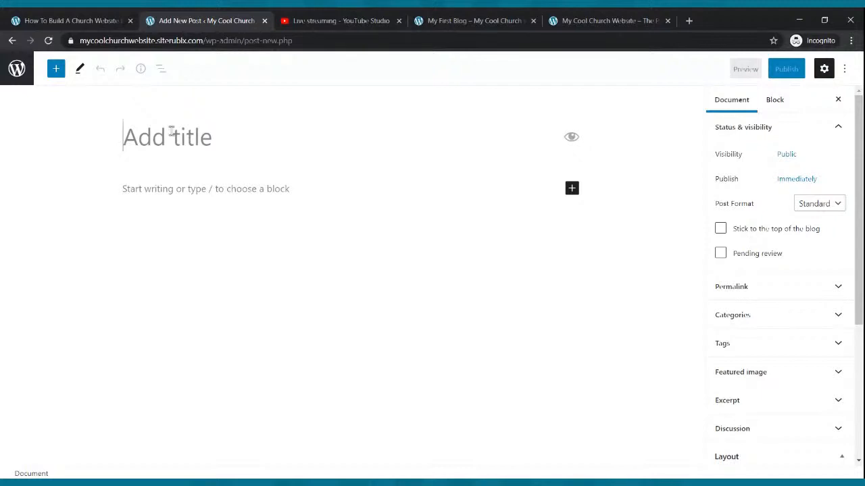
type("My Second")
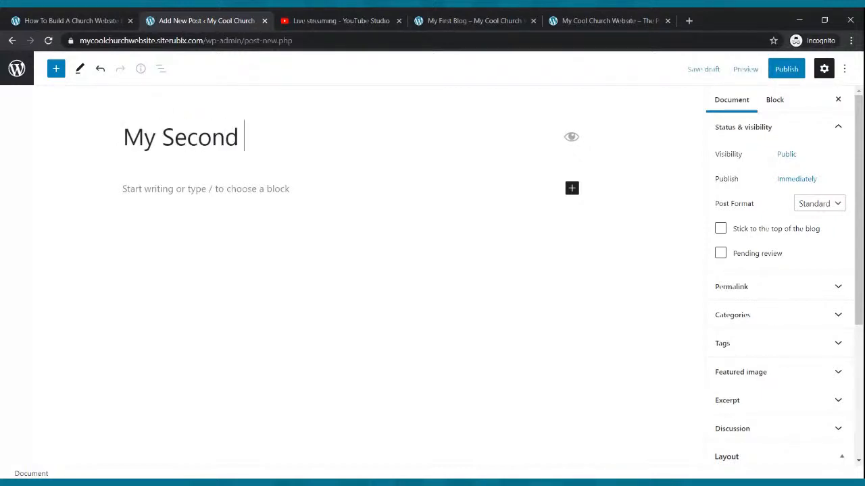
key("BackSpace")
key("BackSpace")
key("BackSpace")
key("BackSpace")
key("BackSpace")
key("BackSpace")
key("BackSpace")
key("BackSpace")
key("BackSpace")
key("BackSpace")
Title the new post "Testimony from the Field"
type("T")
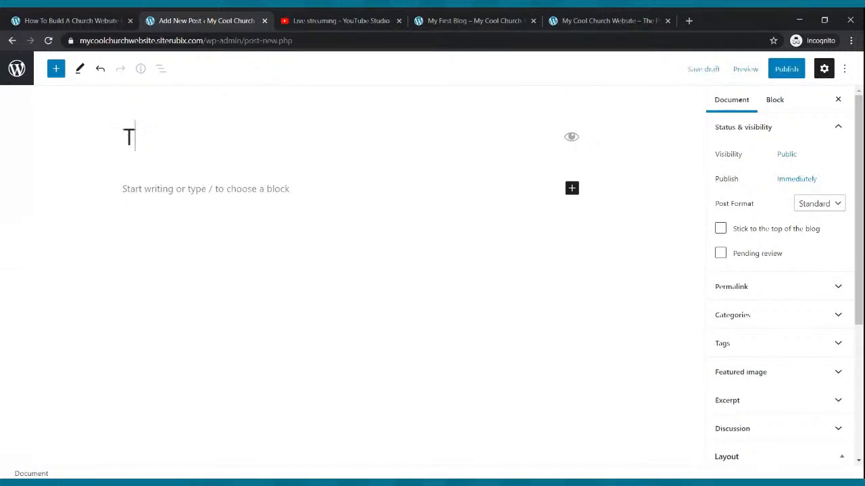
type("estimony from the Field")
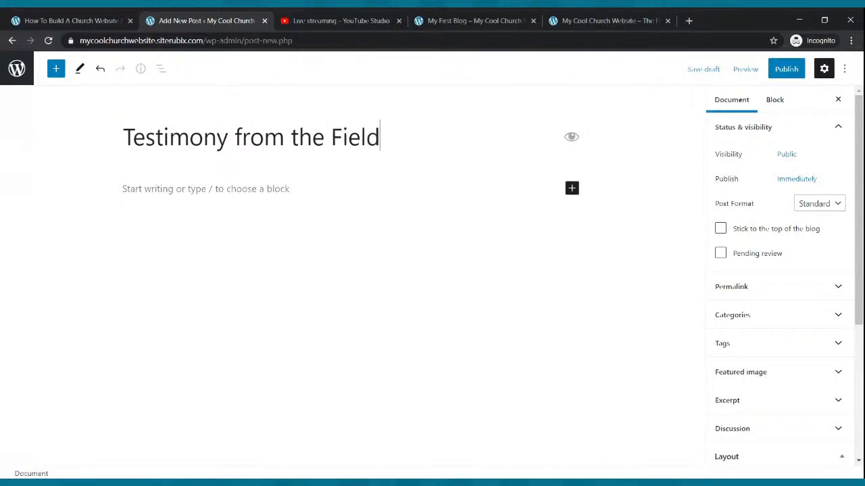
Start the post's first paragraph with "Hello everyone thanks for stopping by our blog"
left_click(175, 185)
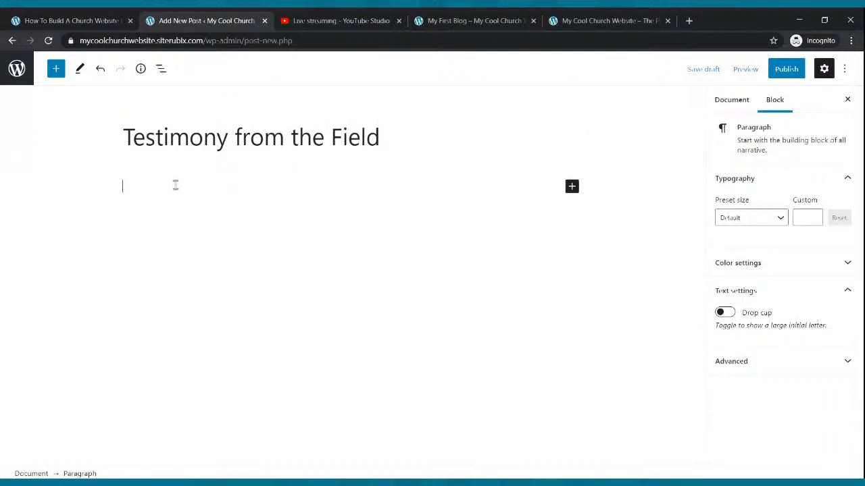
type("Hello everyone that")
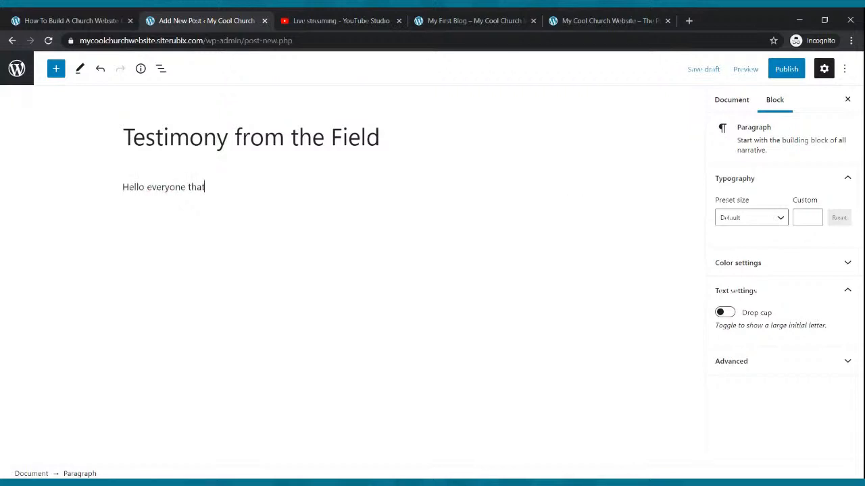
key("BackSpace")
type("nks for stopping by our l")
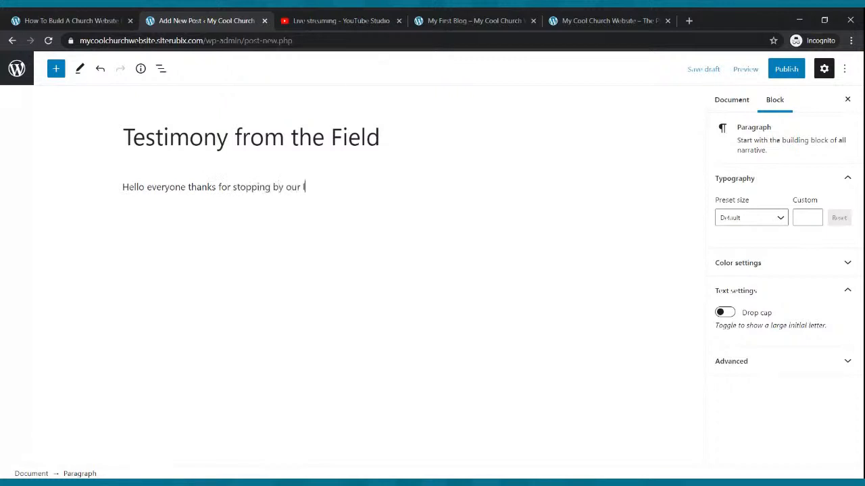
type("bogog. h")
End that sentence and continue the paragraph with "Here is a powerful testimony of how God is moving on the mission field."
key("BackSpace")
type("Here is a")
type(" powerful")
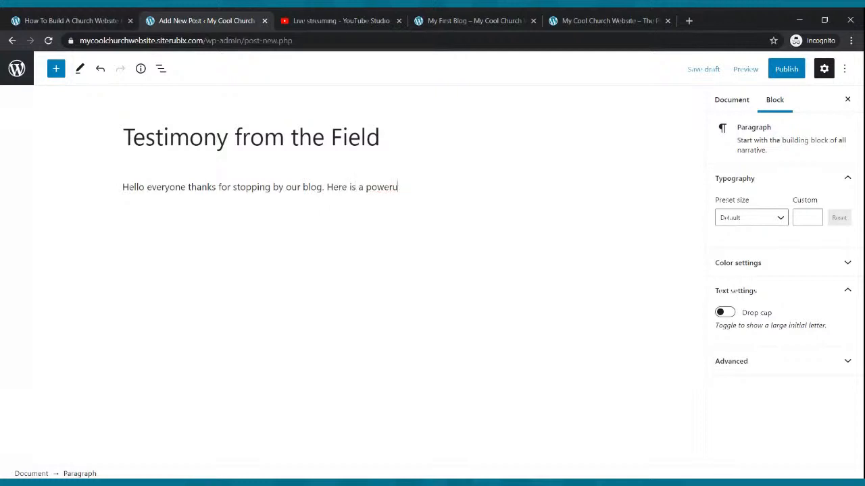
type(" testimony of how God ")
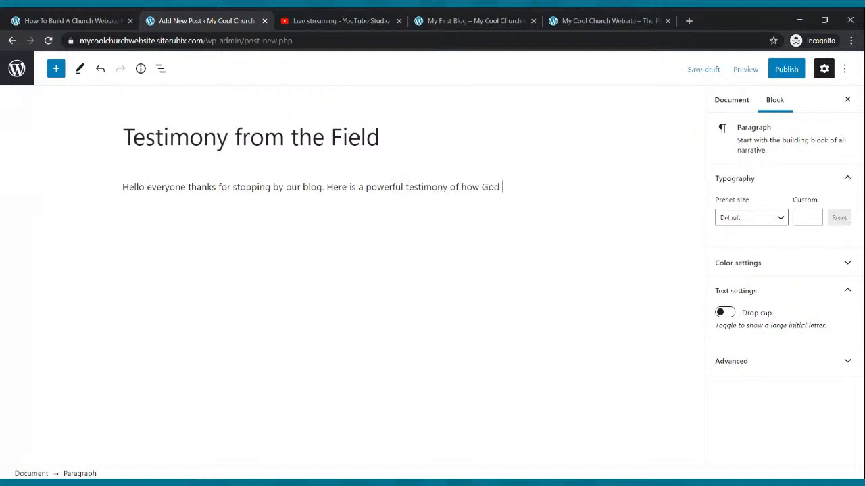
type("is moving on the mission ")
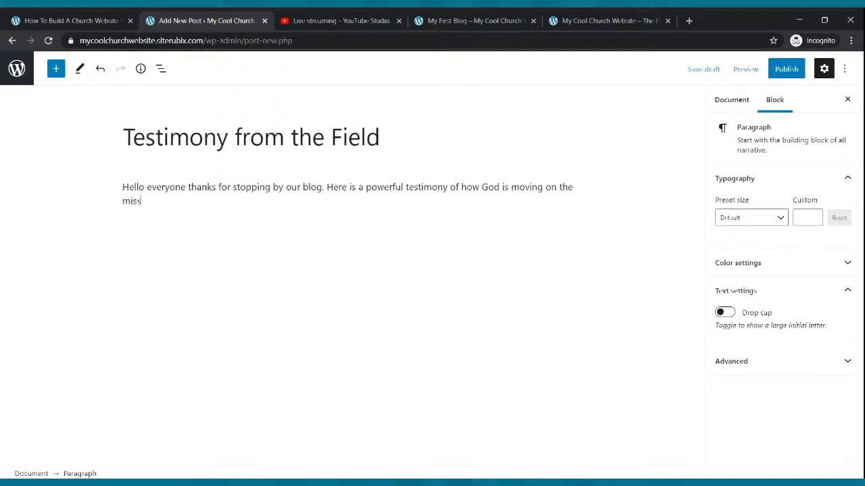
type("field.")
Copy the opening paragraph's text and repeat it several times in a new second paragraph
key("Return")
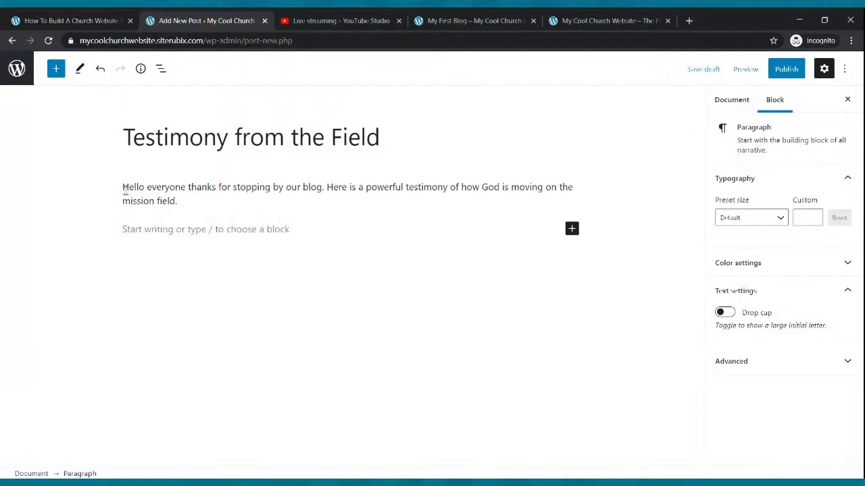
left_click_drag(123, 187, 184, 198)
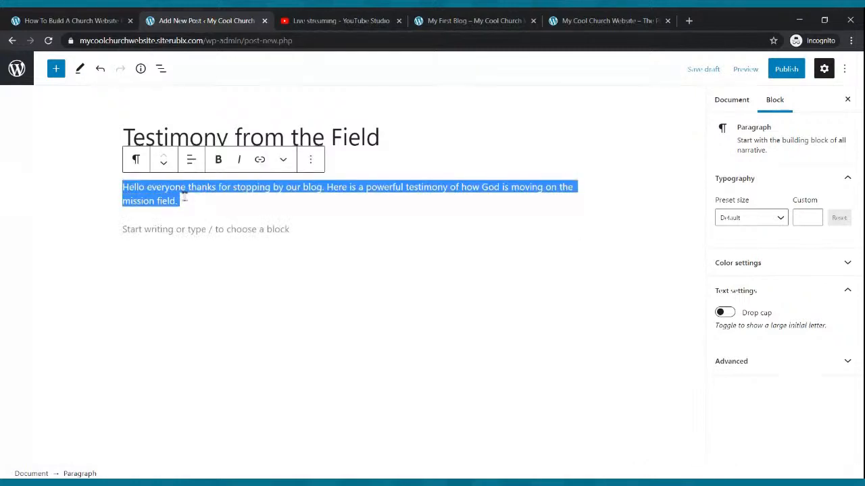
left_click(183, 229)
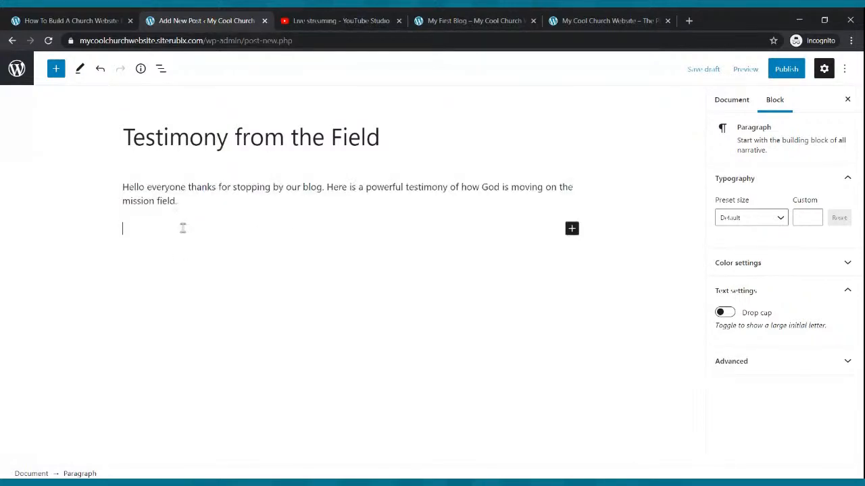
key("ctrl+v")
key("ctrl+v")
key("ctrl+v")
key("ctrl+v")
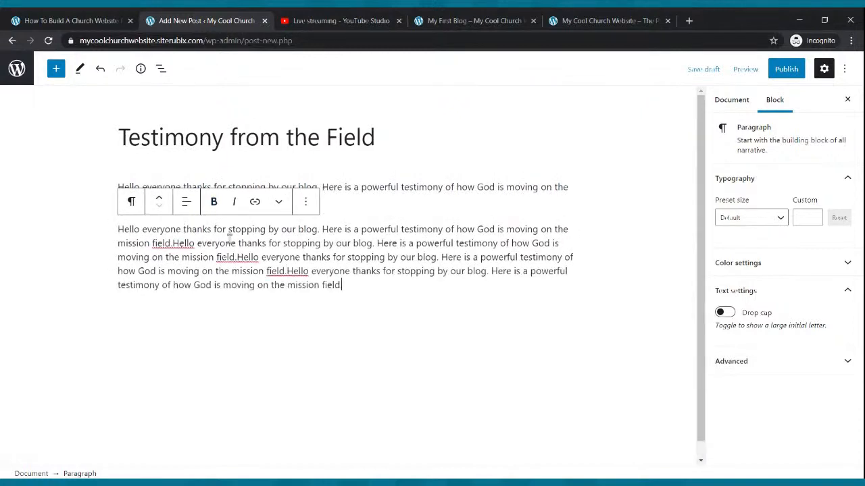
Add further paragraphs below, each filled with repeated copies of the opening paragraph's text
key("Return")
key("Return")
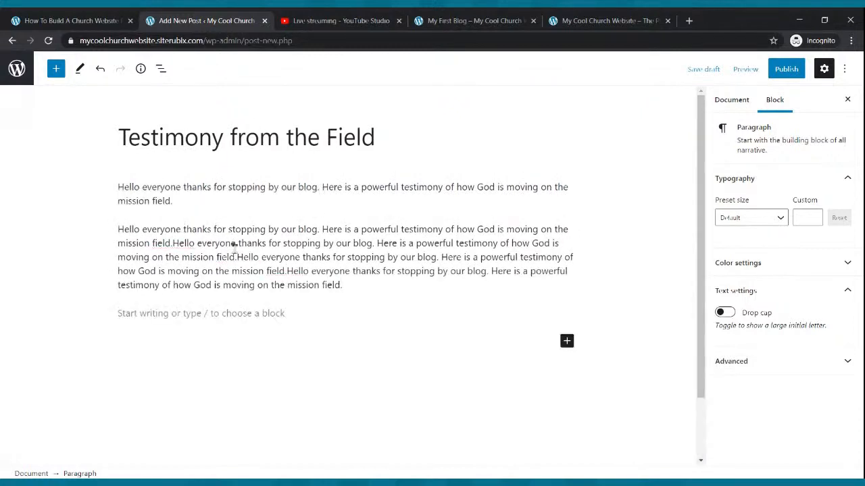
key("BackSpace")
key("ctrl+v")
key("ctrl+v")
key("ctrl+v")
key("ctrl+v")
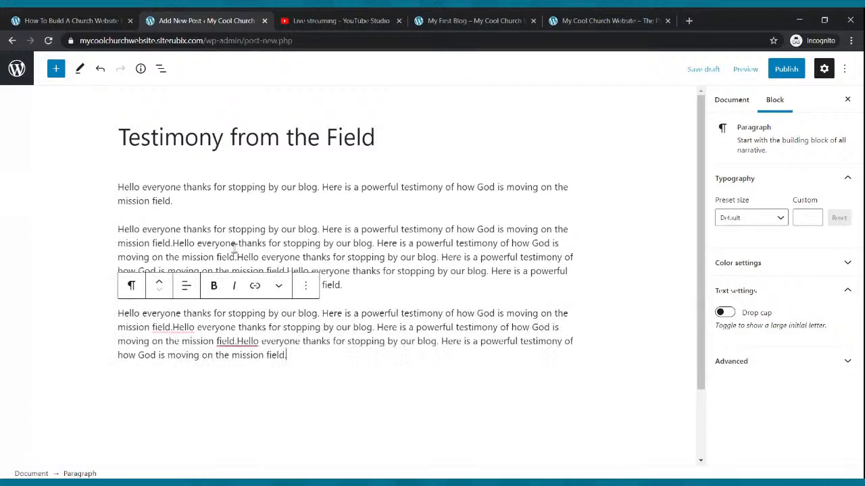
key("Return")
scroll(233, 248, "up", 2)
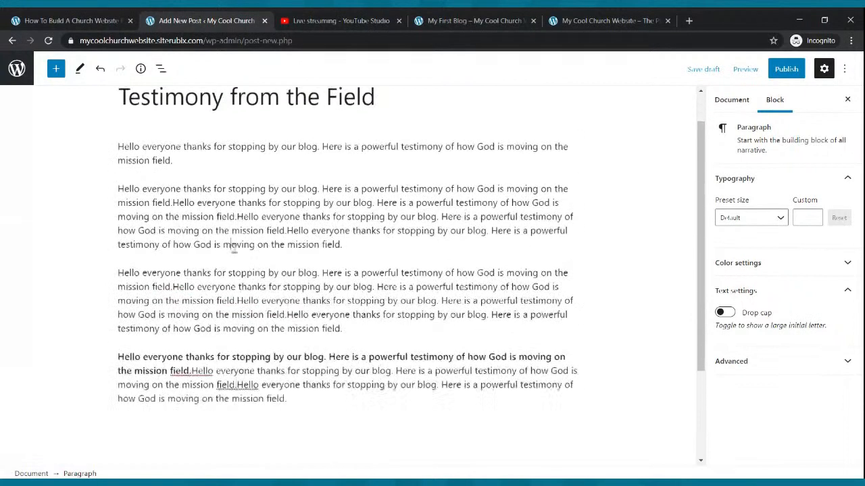
triple_click(233, 248)
Publish the "Testimony from the Field" post
left_click(440, 328)
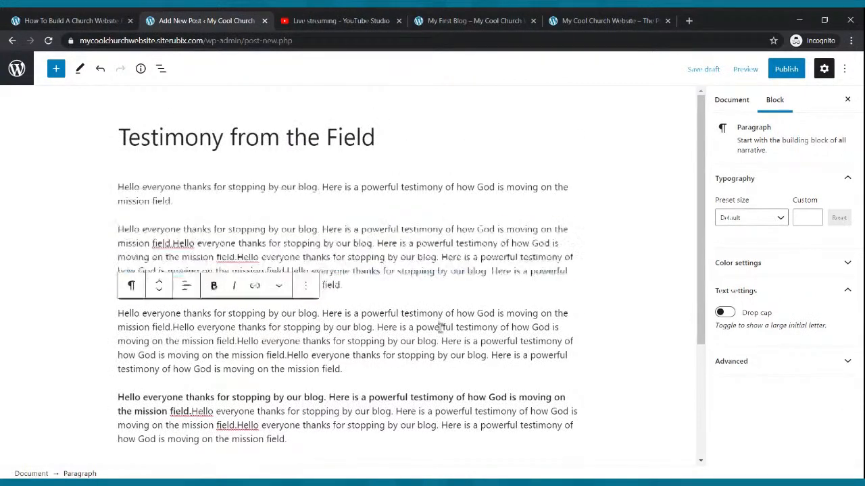
left_click(786, 71)
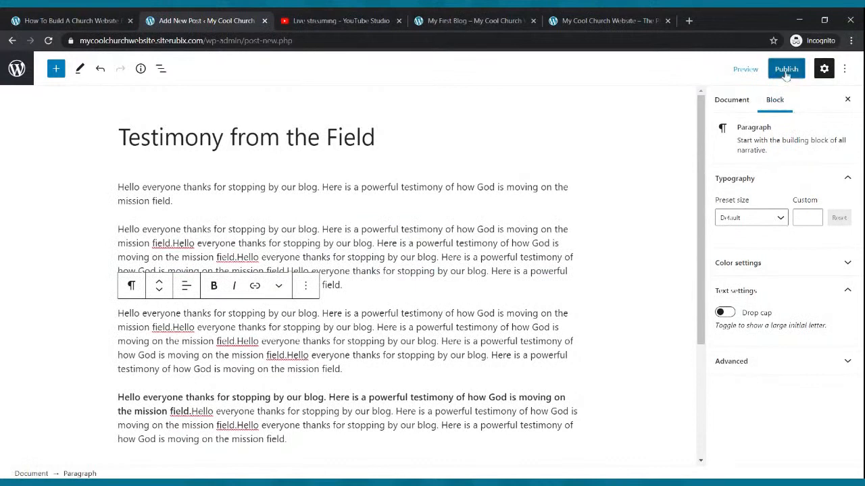
left_click(786, 71)
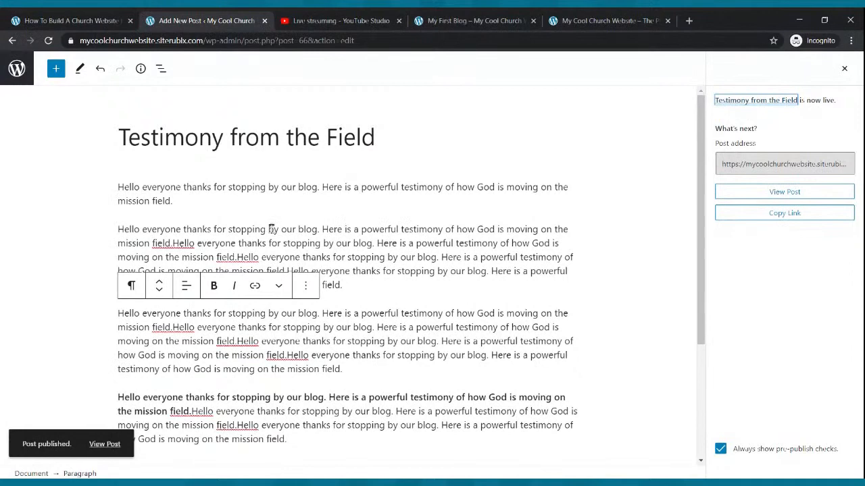
Insert an image block below the opening paragraph and upload the photo of the man in a cap holding a microphone
left_click(243, 202)
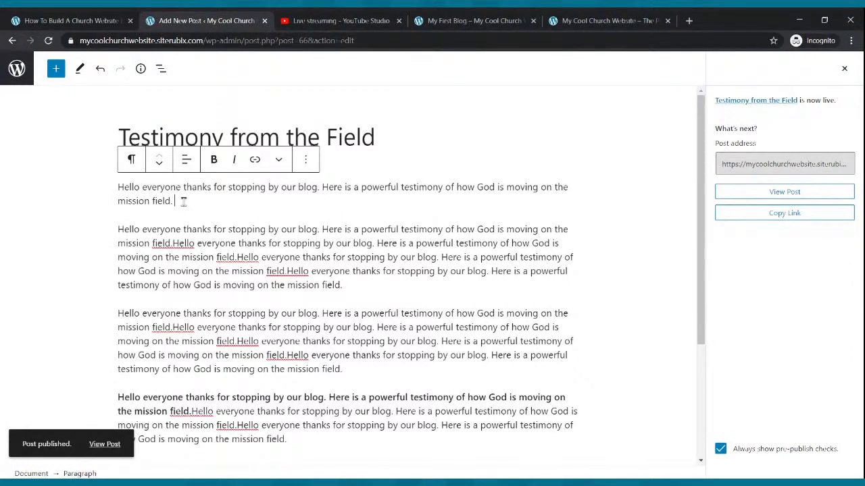
key("Return")
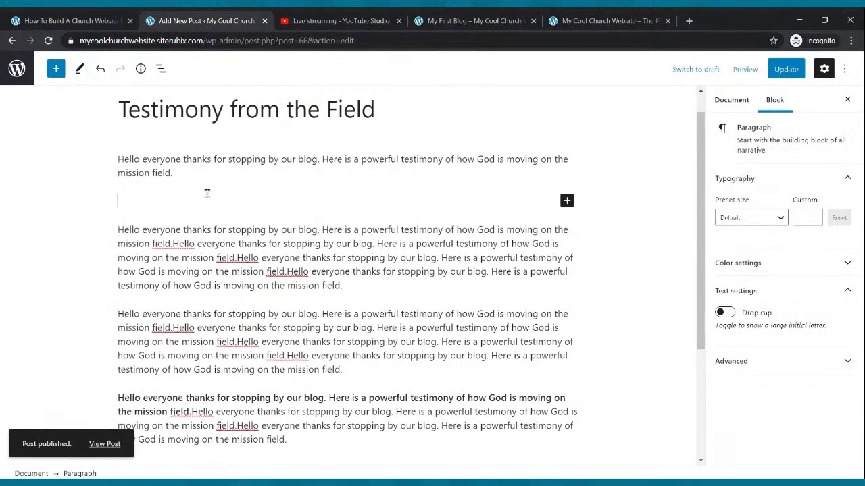
left_click(567, 202)
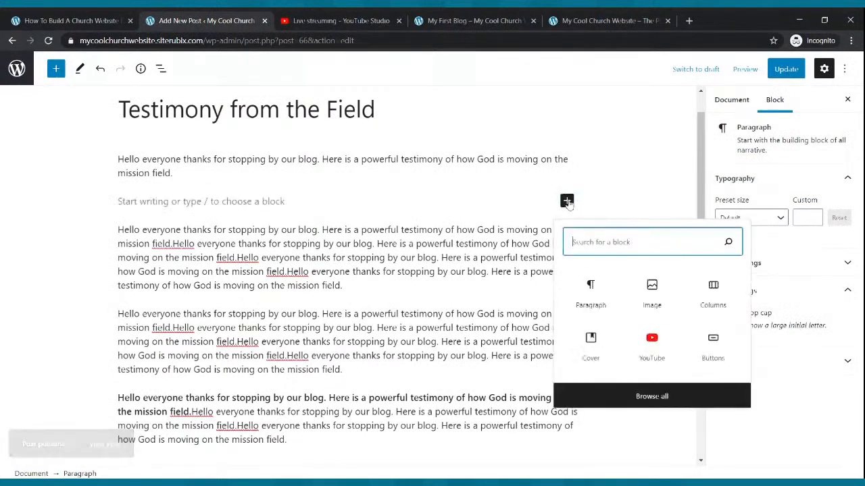
left_click(252, 200)
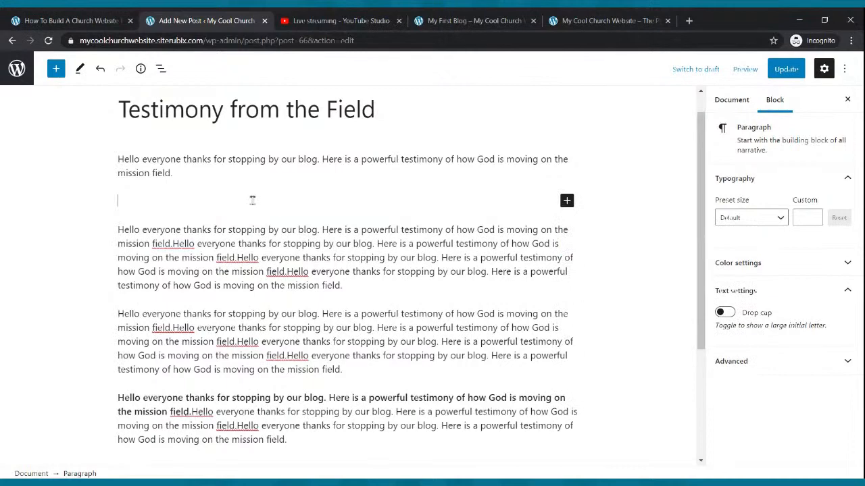
key("BackSpace")
key("Return")
left_click(567, 200)
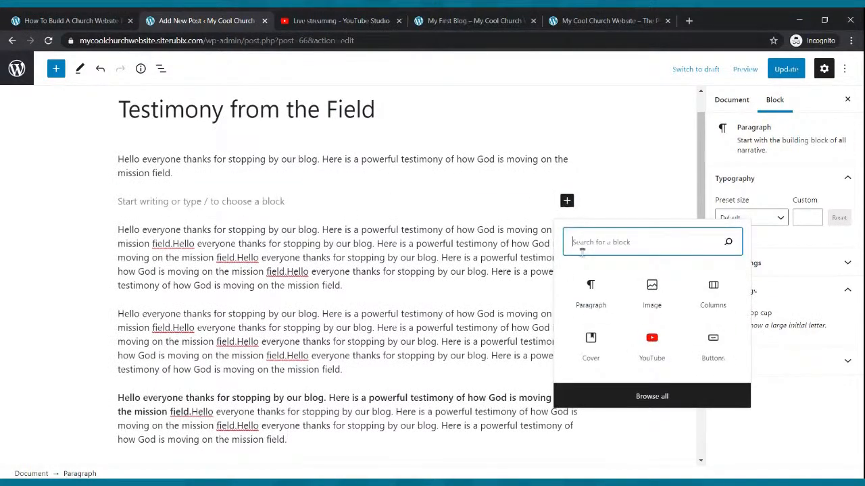
left_click(651, 292)
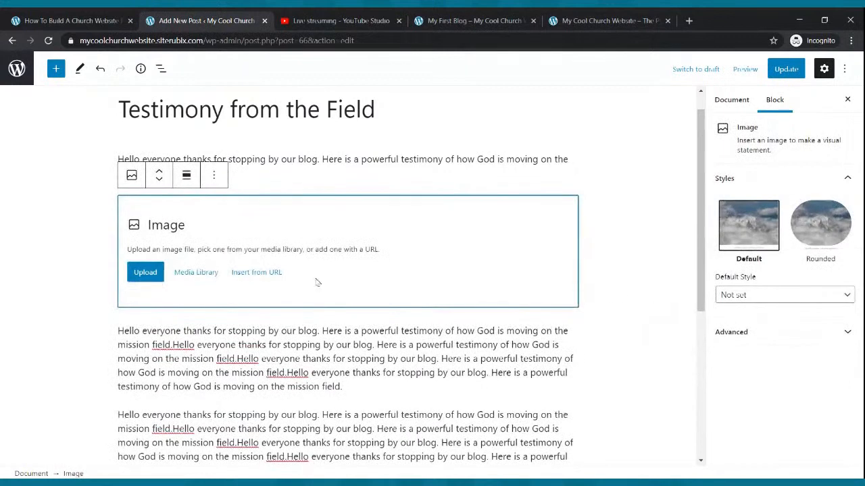
left_click(137, 277)
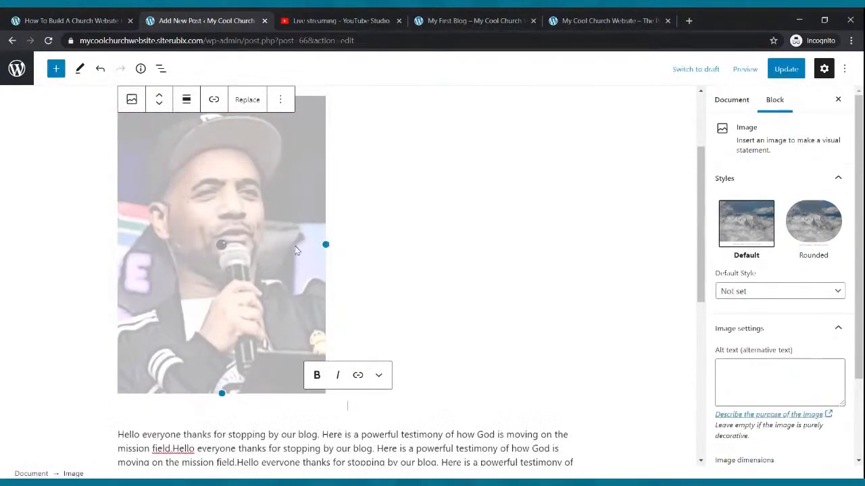
Shrink the uploaded photo to less than half its original size and update the post
left_click_drag(219, 401, 168, 232)
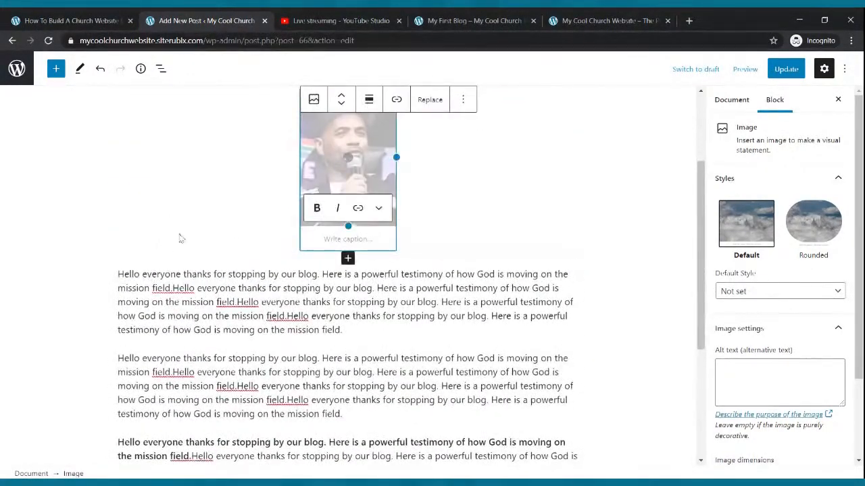
left_click(785, 68)
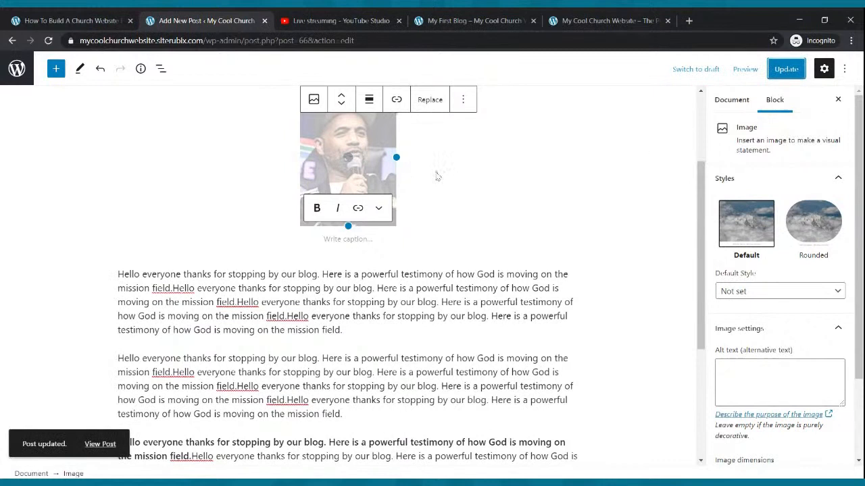
Align the photo left so the paragraphs wrap beside it, and update the post
left_click(368, 102)
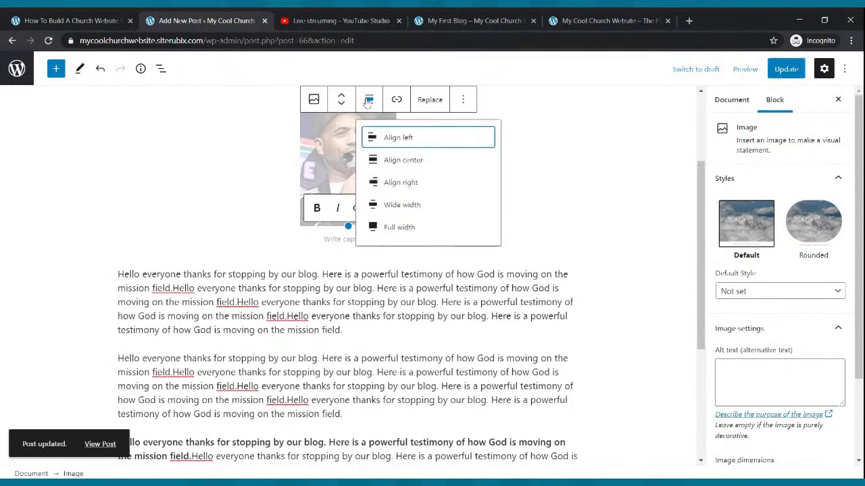
left_click(380, 142)
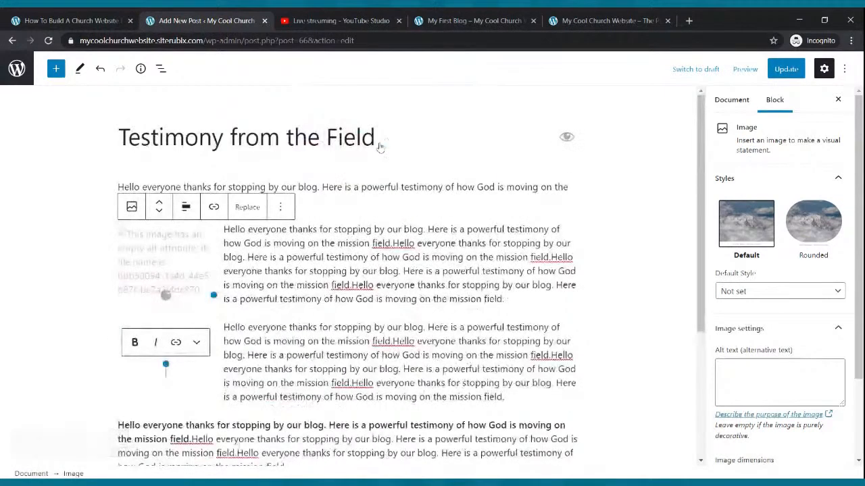
left_click(794, 71)
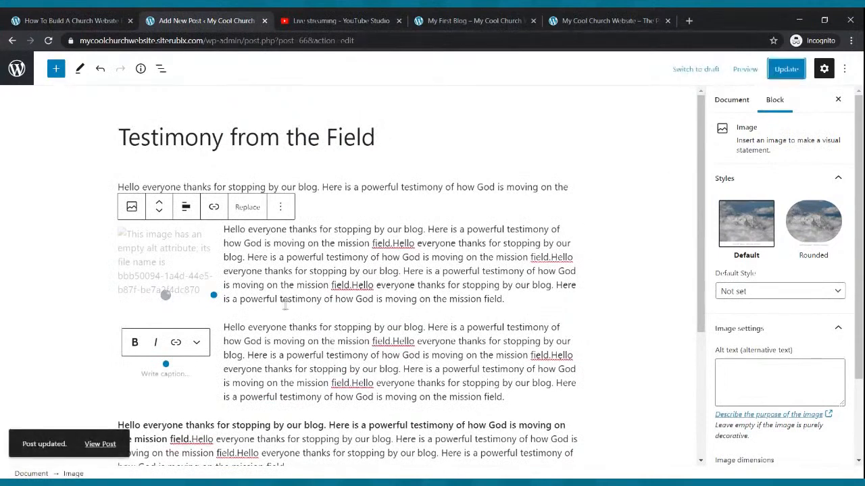
scroll(281, 302, "down", 2)
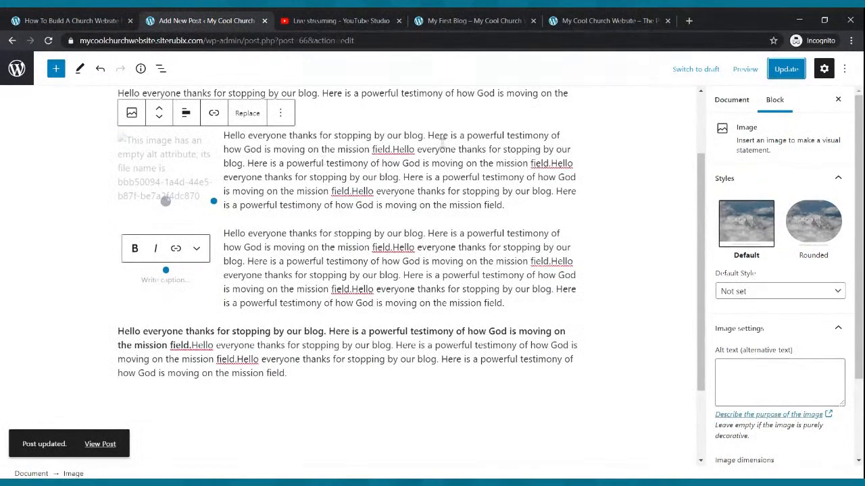
left_click(786, 69)
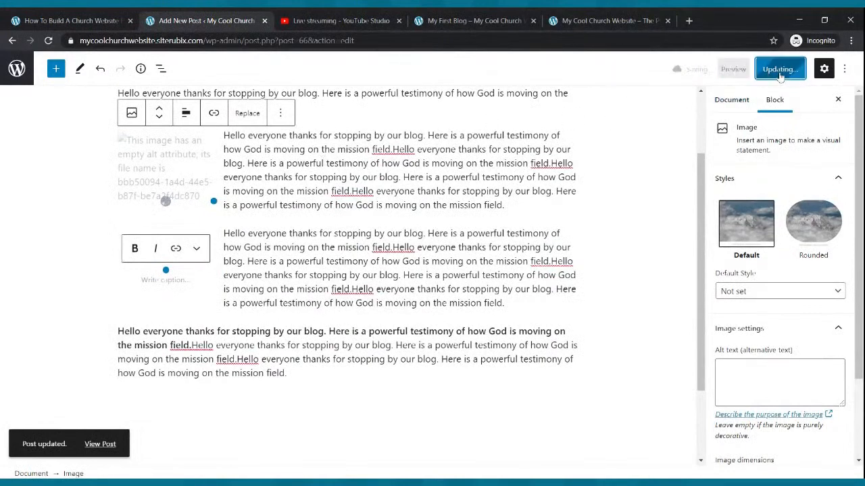
Refresh the live site and review the "Testimony from the Field" post from the Blog page
left_click(505, 22)
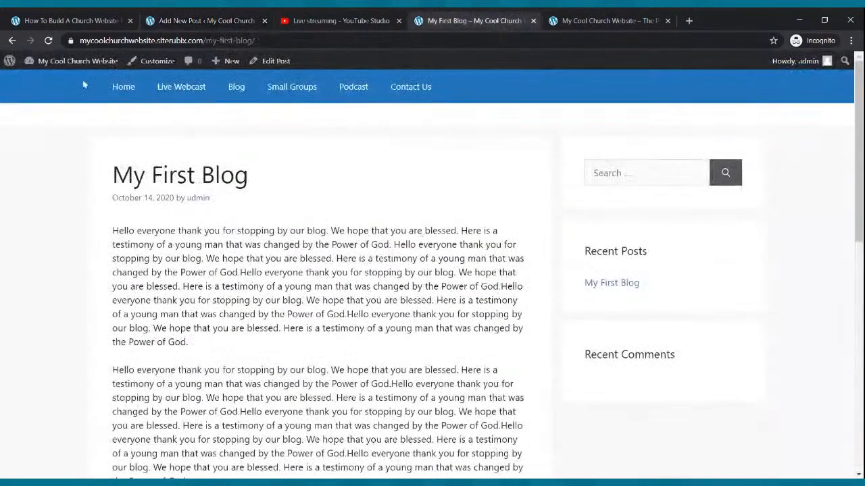
left_click(49, 41)
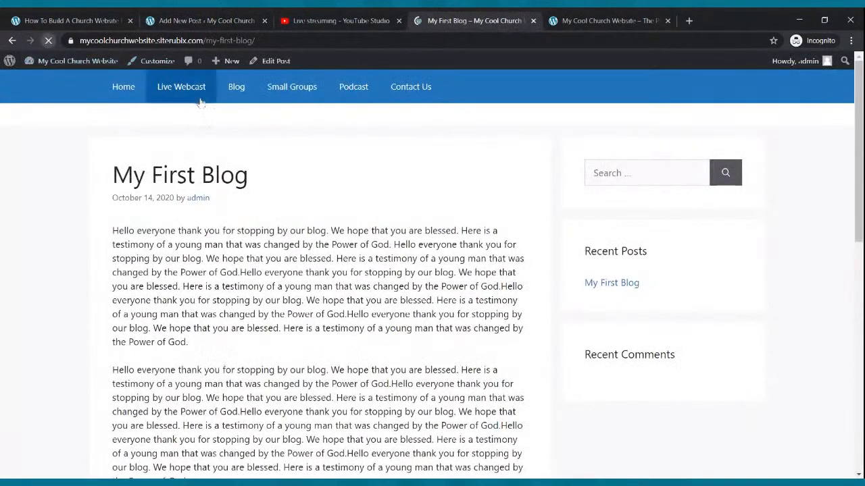
left_click(240, 93)
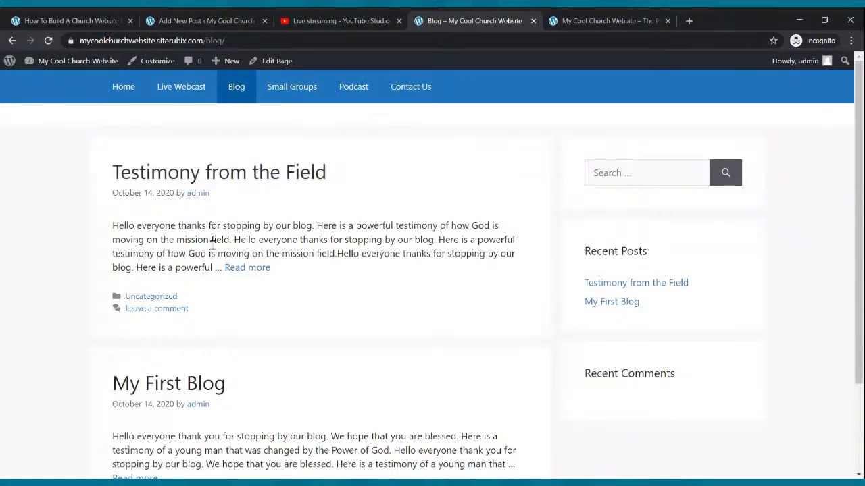
left_click(227, 269)
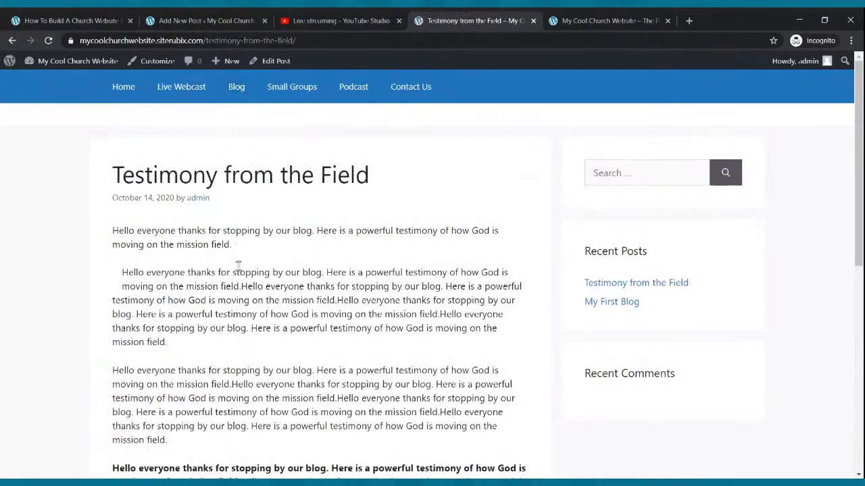
scroll(238, 266, "down", 5)
scroll(237, 271, "up", 8)
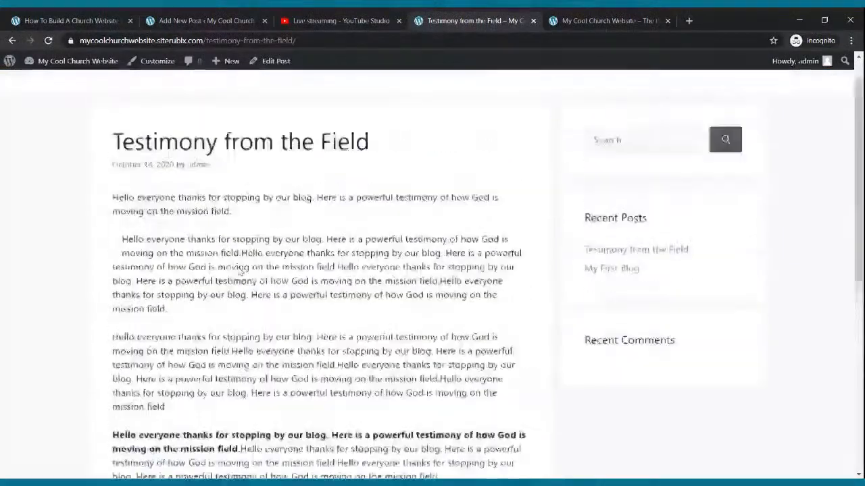
scroll(241, 274, "down", 2)
scroll(241, 274, "up", 3)
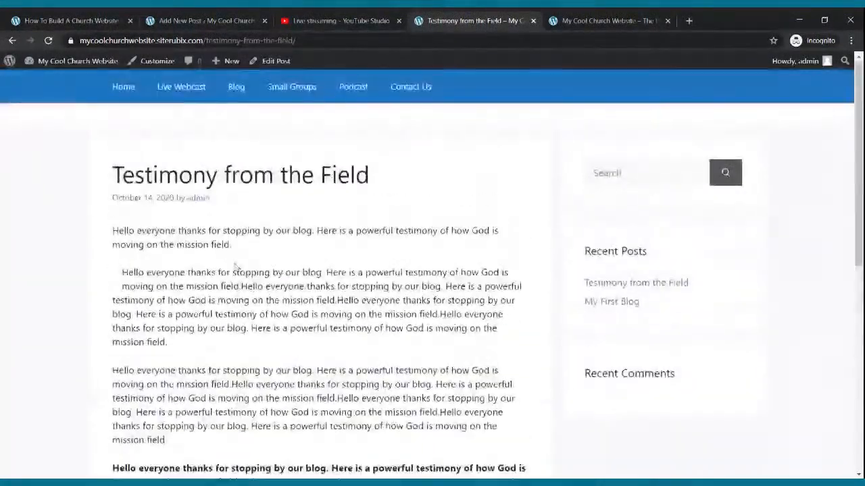
Review the "My First Blog" post from the live Blog page and look over the Home page
left_click(233, 92)
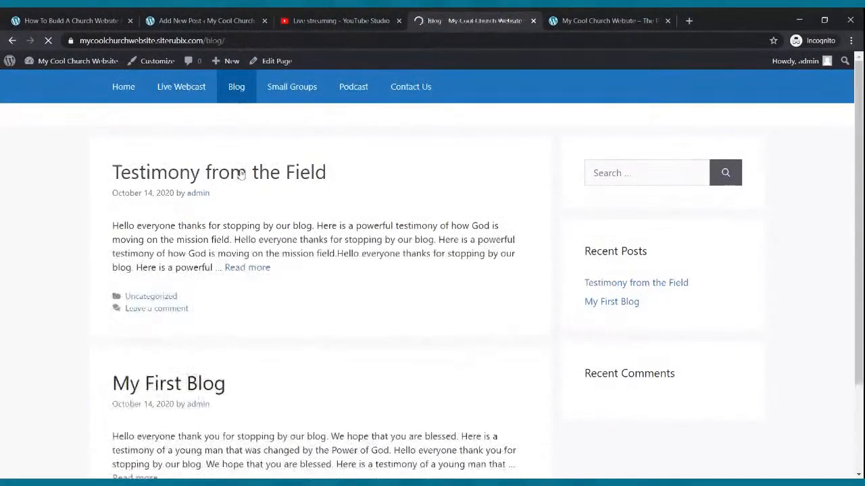
scroll(202, 304, "down", 2)
left_click(138, 365)
scroll(162, 324, "down", 4)
scroll(176, 311, "up", 4)
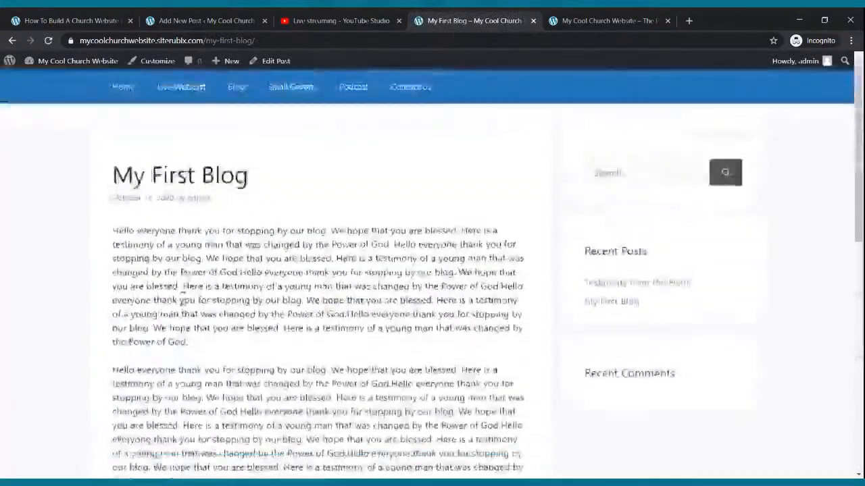
left_click(128, 90)
scroll(270, 250, "down", 10)
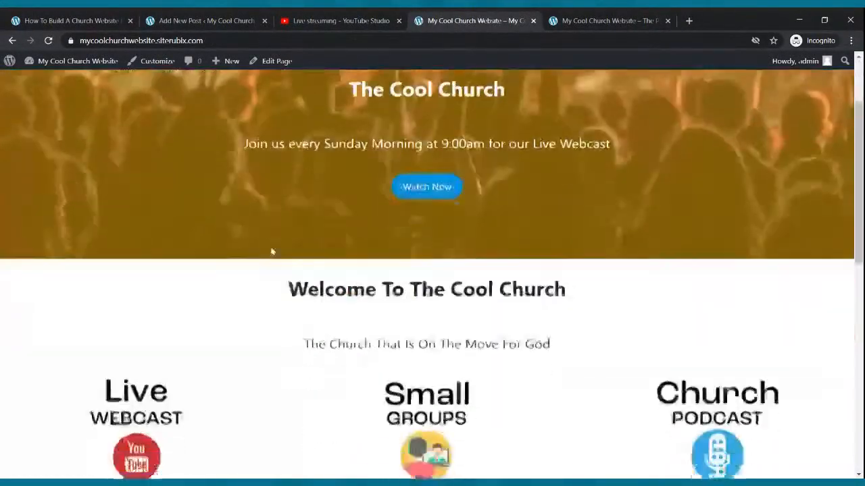
scroll(284, 252, "up", 10)
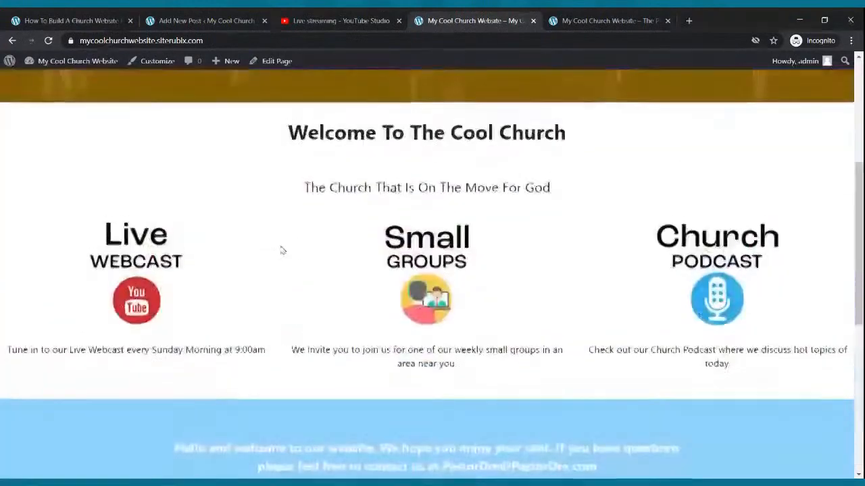
Update the testimony post again in the editor and return to the list of posts
left_click(217, 21)
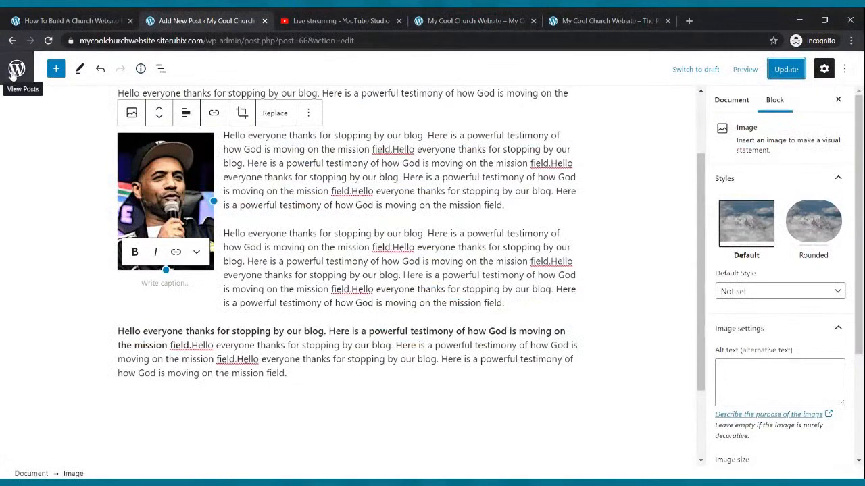
left_click(785, 69)
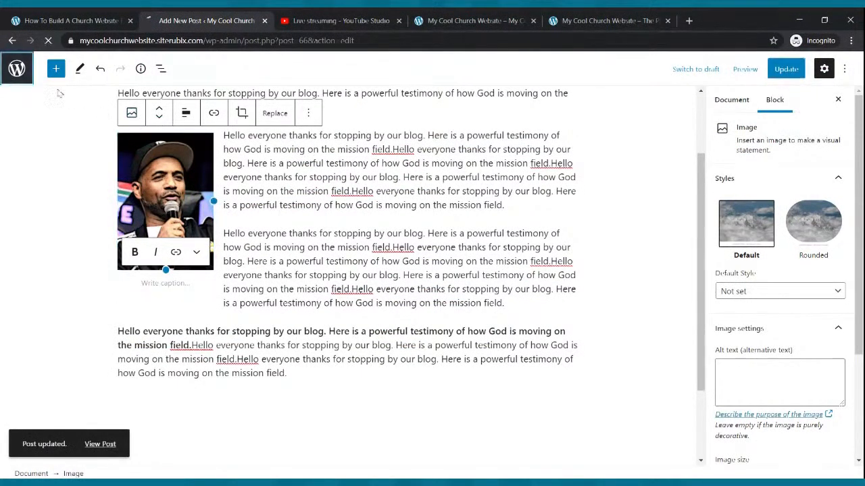
left_click(19, 69)
Reopen the "Testimony from the Field" post from the live Blog page and examine its photo and text layout
left_click(443, 21)
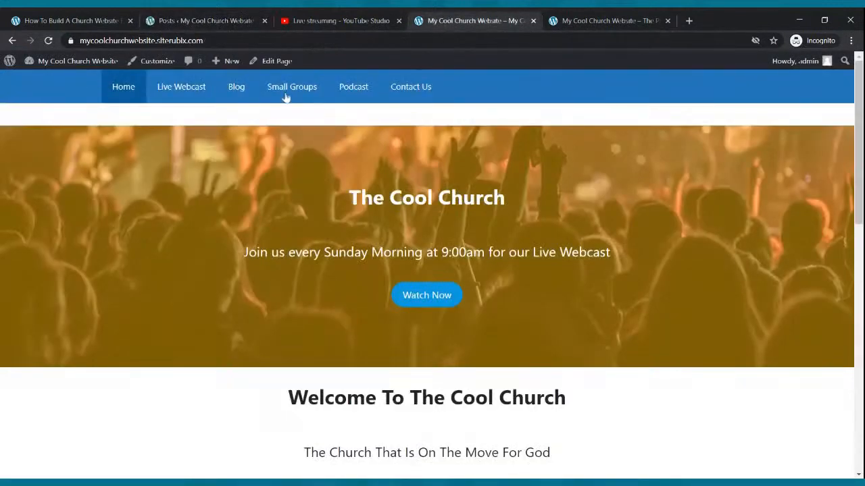
left_click(238, 87)
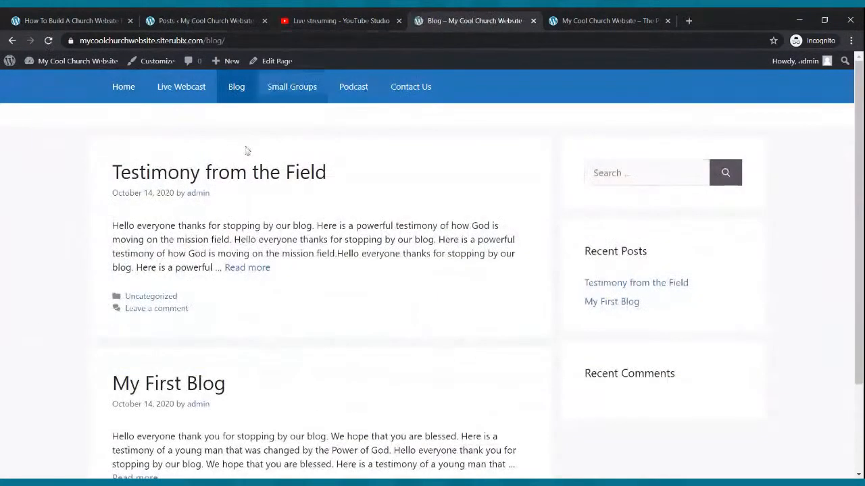
left_click(247, 273)
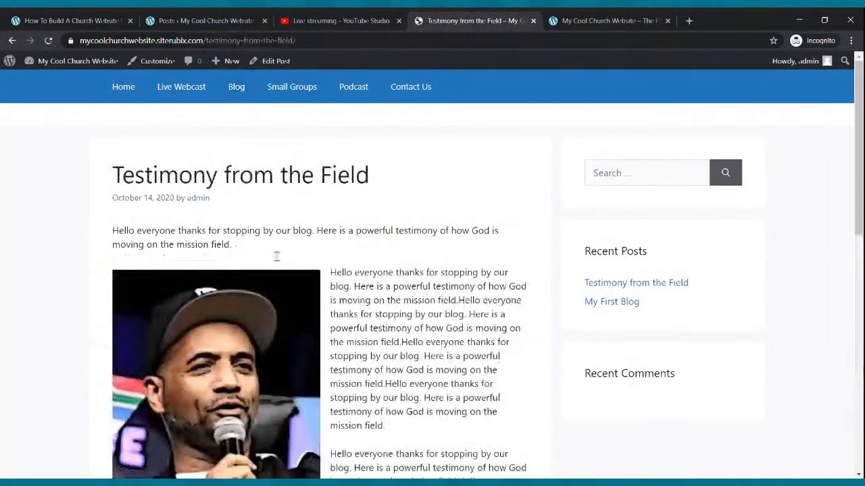
scroll(289, 254, "down", 3)
scroll(290, 254, "down", 5)
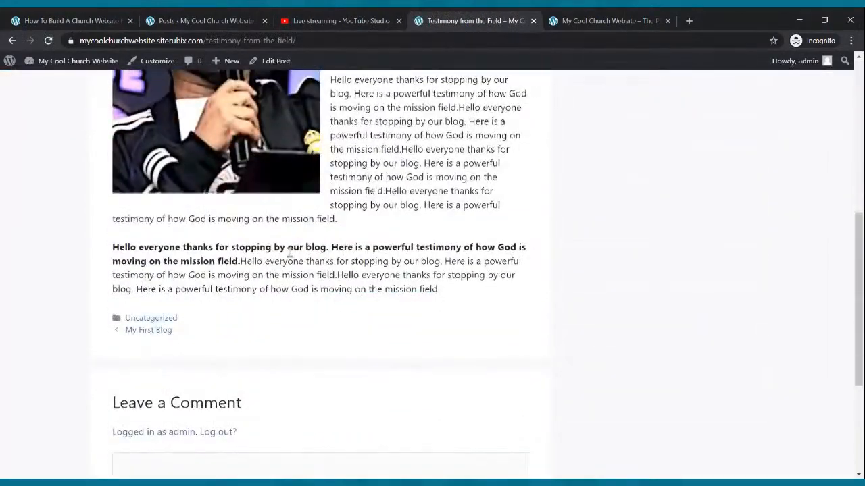
scroll(293, 257, "up", 6)
scroll(296, 257, "down", 3)
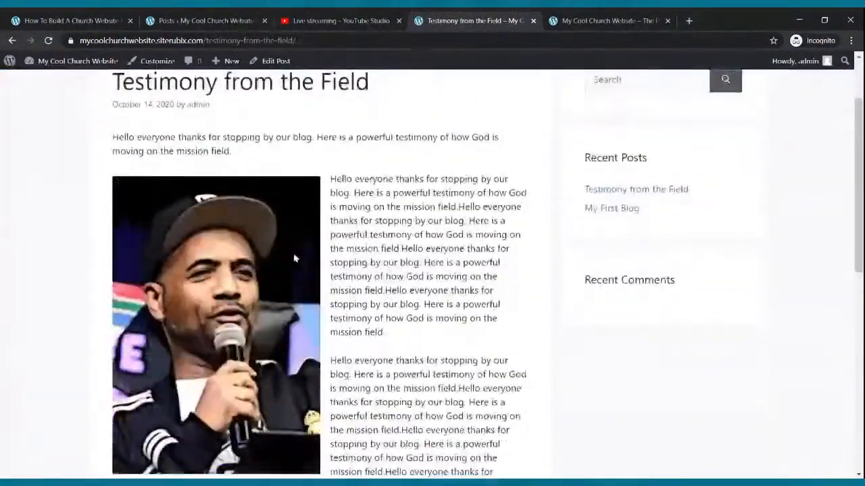
scroll(298, 261, "down", 2)
scroll(311, 266, "up", 5)
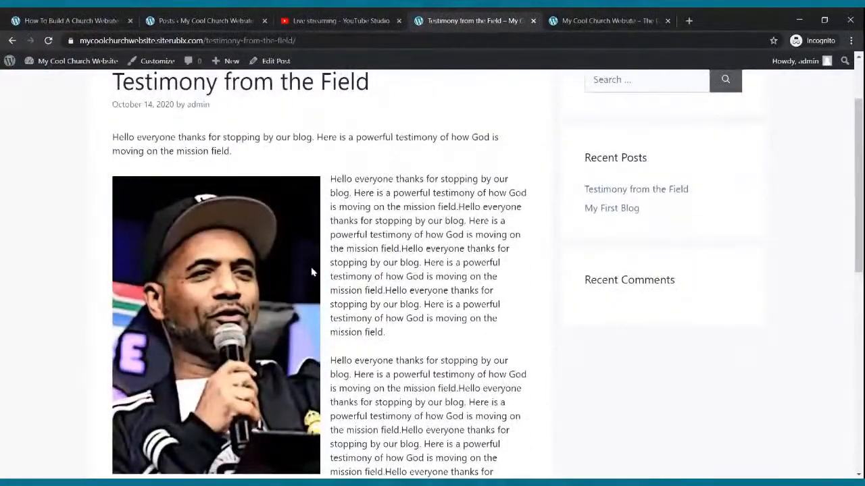
scroll(312, 270, "down", 4)
scroll(312, 270, "up", 4)
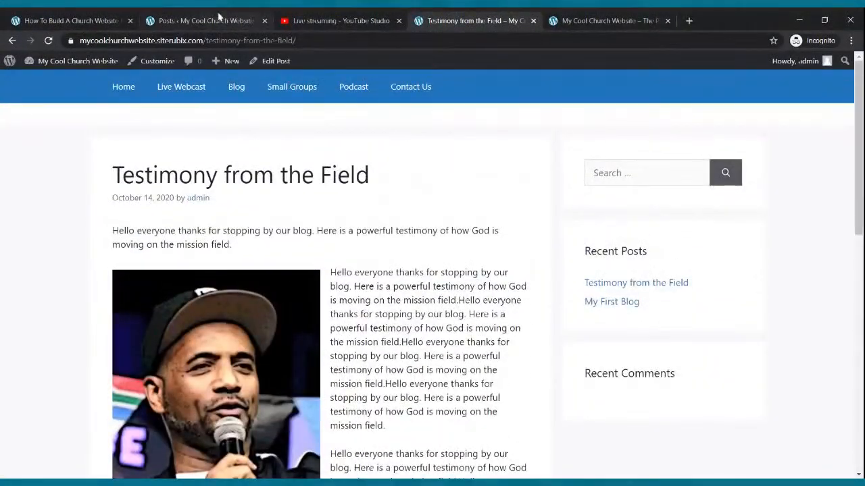
Return to the site admin and open the Small Groups page for editing from the list of pages
left_click(219, 18)
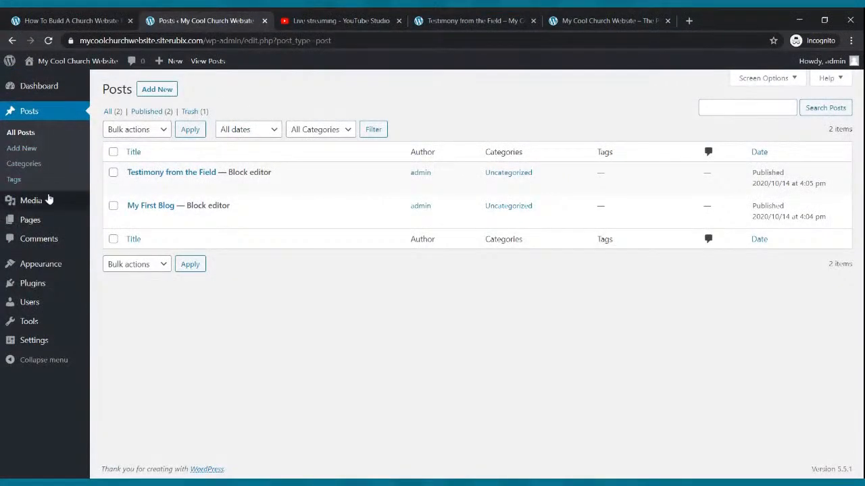
left_click(30, 222)
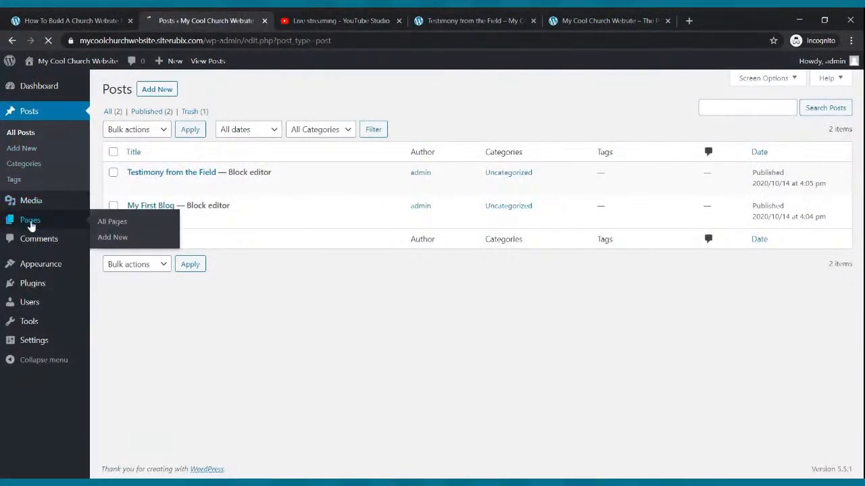
left_click(470, 21)
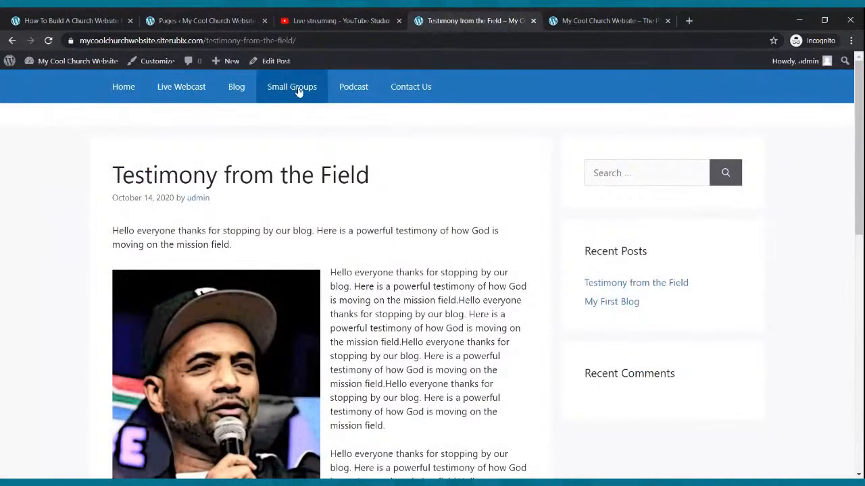
left_click(223, 20)
left_click(28, 152)
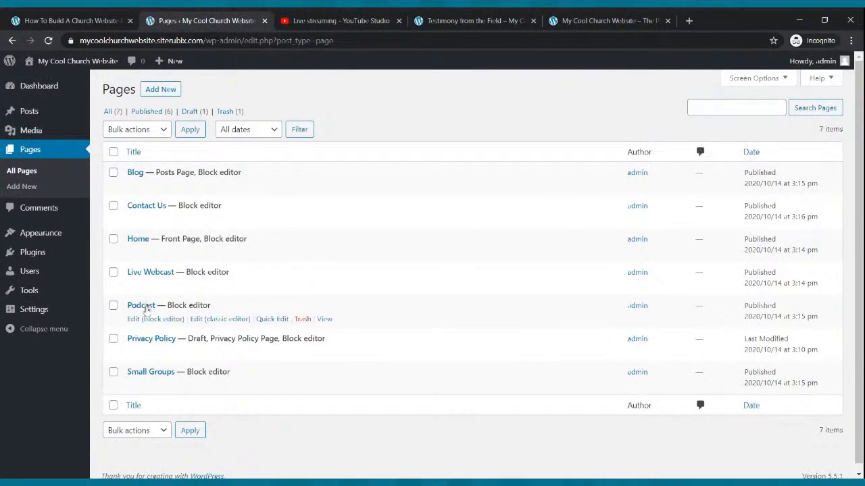
left_click(138, 389)
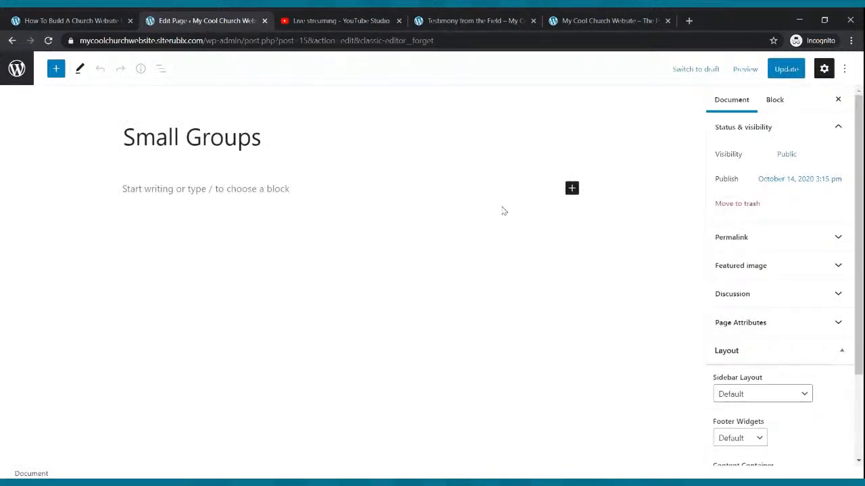
Insert a Columns block with the 33 / 33 / 33 variation on the Small Groups page and update the page
left_click(571, 190)
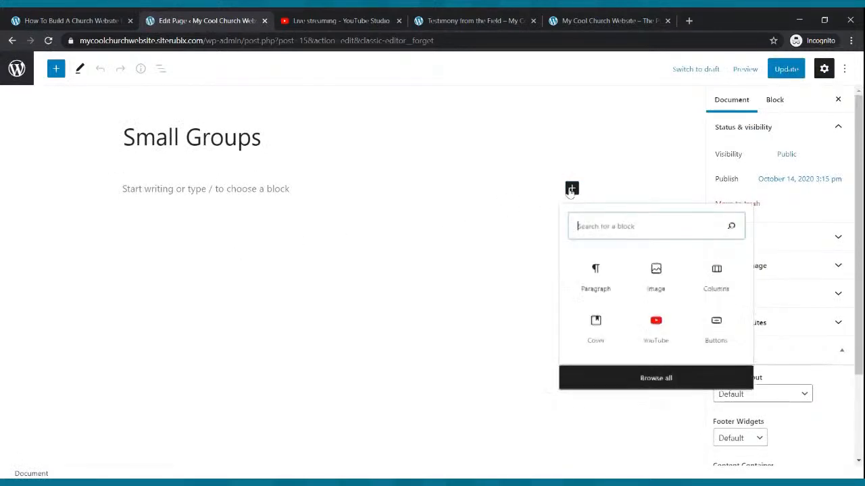
left_click(706, 289)
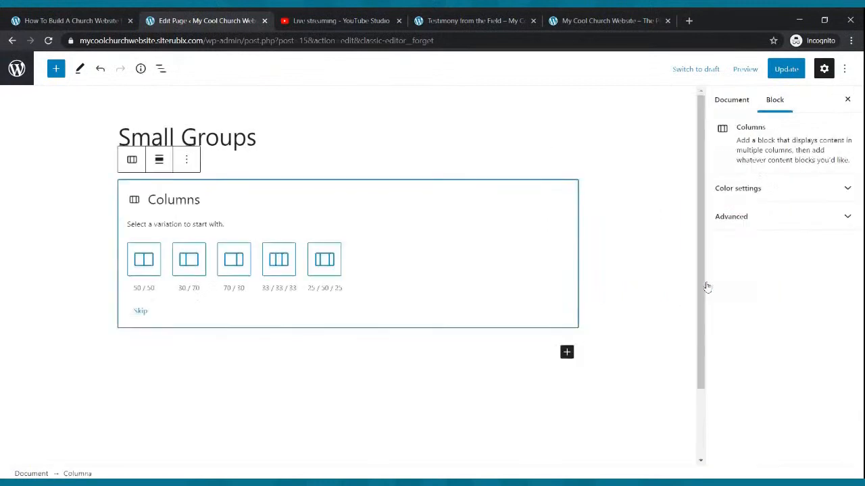
left_click(279, 263)
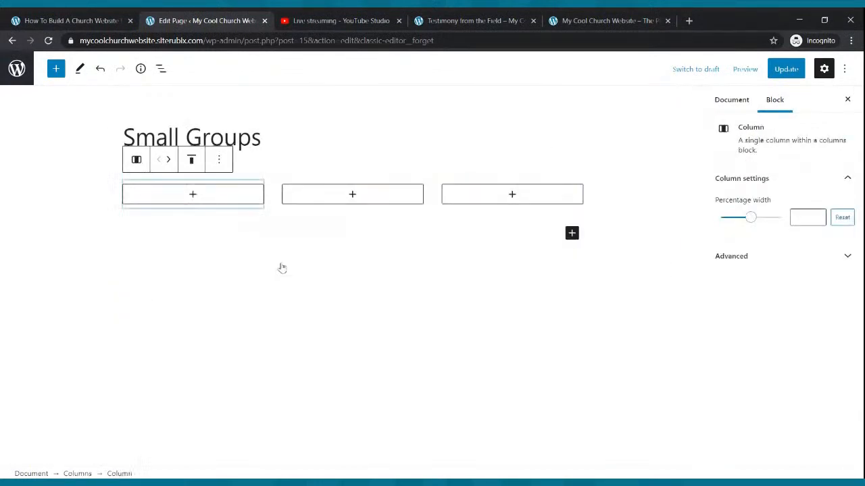
left_click(783, 69)
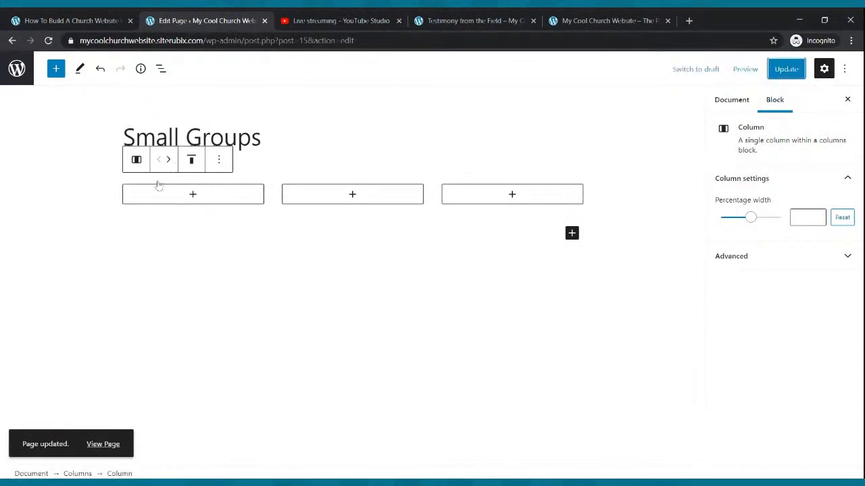
Add paragraphs in the first column reading "Name: The Cool Small Group" and "Date: Every Wednesday"
left_click(193, 195)
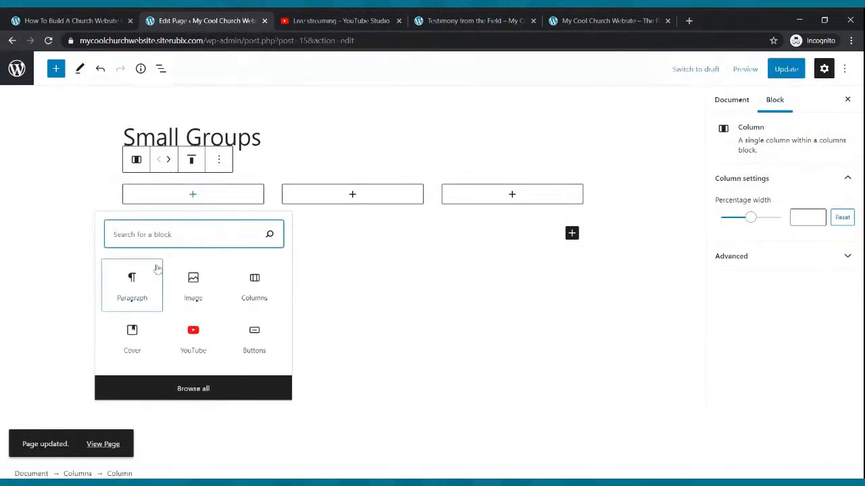
left_click(148, 279)
type("Name: The Cool")
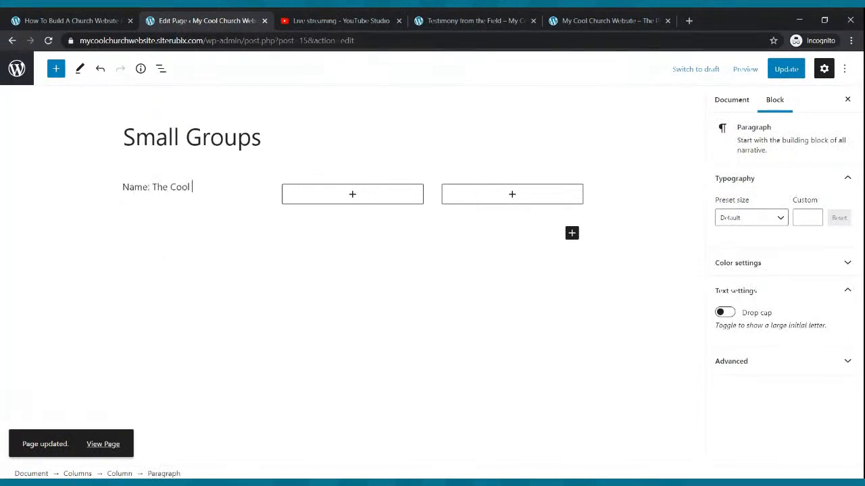
type(" Small Group")
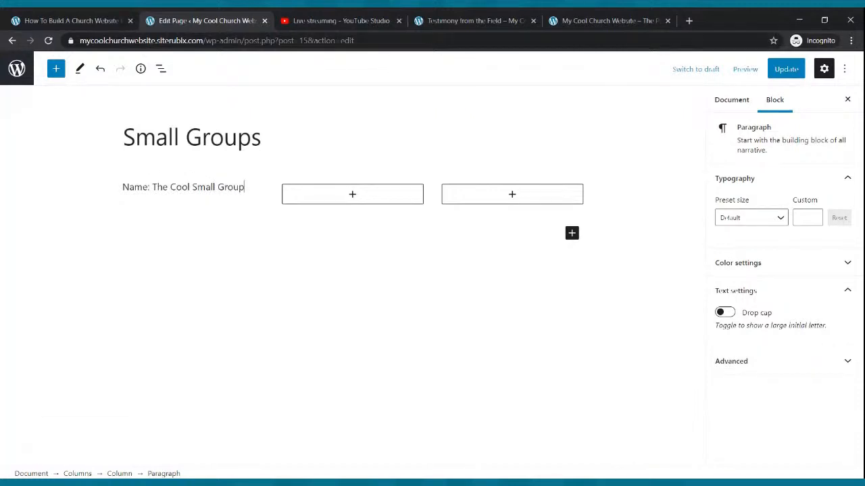
key("Return")
type("Date")
left_click(150, 279)
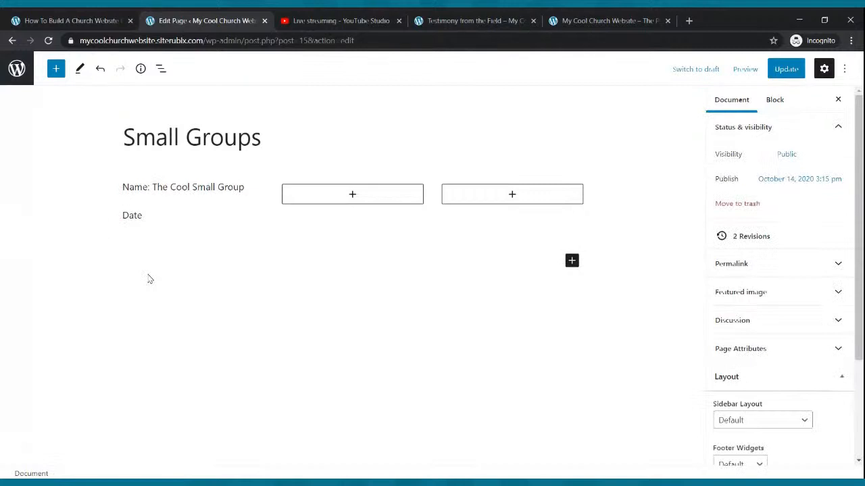
left_click(148, 216)
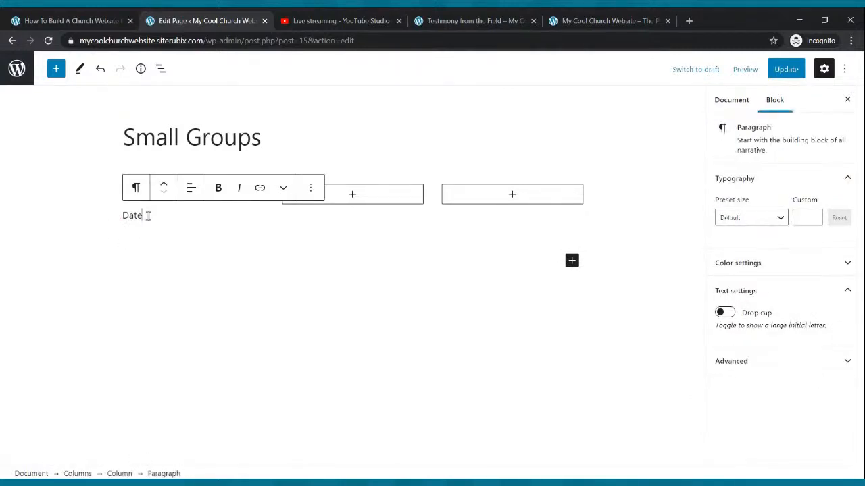
type(": Every Wednesday")
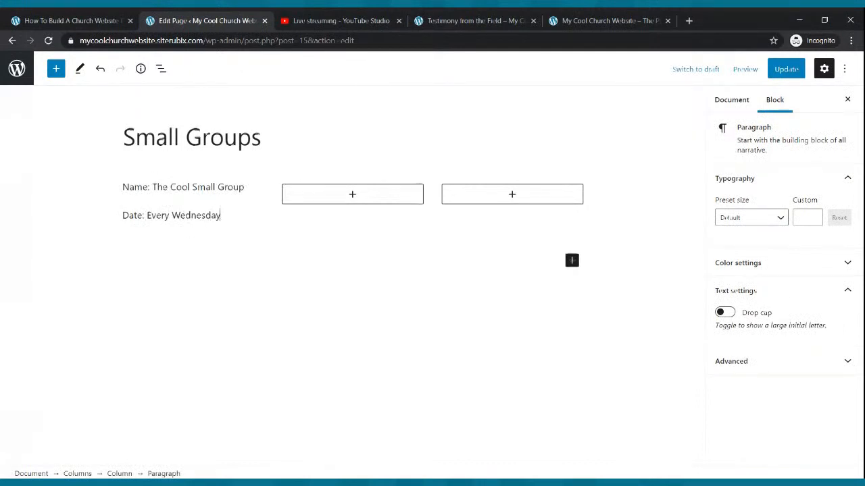
Add a "Time: 7:00pm" line and a "Contact:" line with the contact's name below the date in the first column
key("Return")
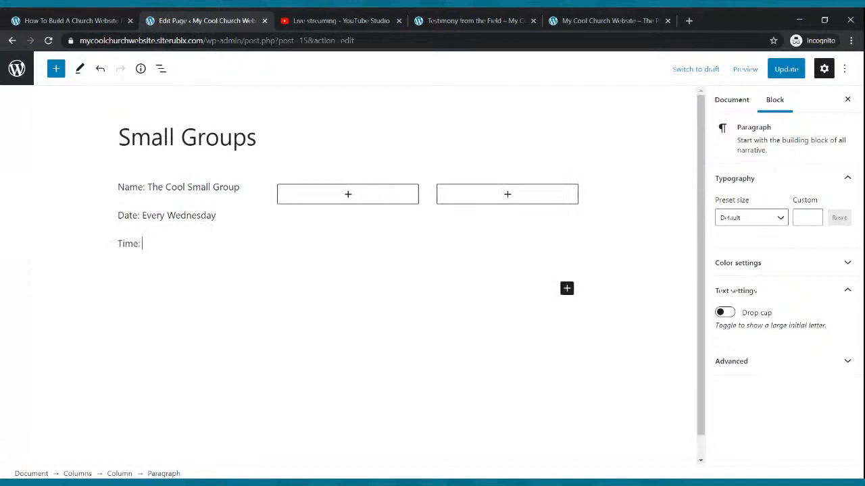
type("Time: 7:00pm")
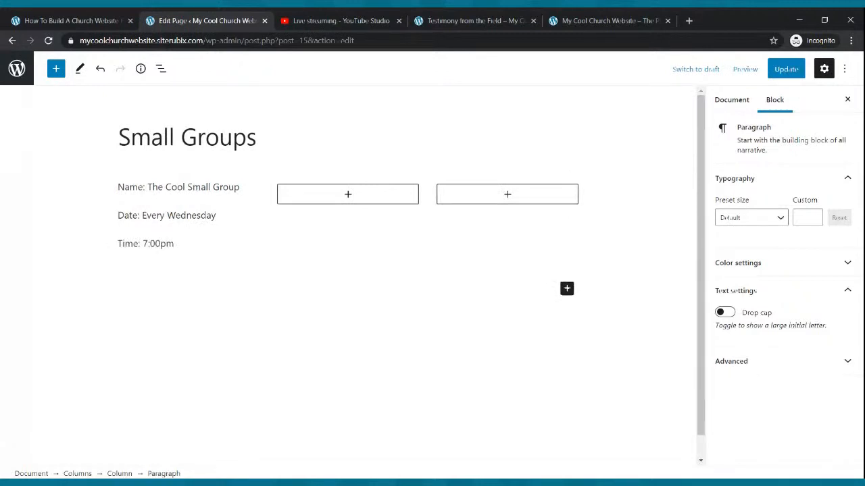
key("Return")
type("Contact: Brother On Fire")
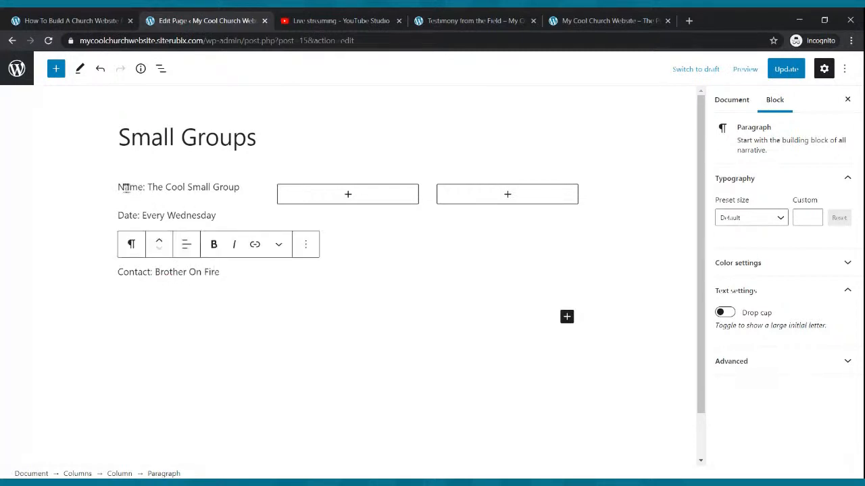
Make the "Name: The Cool Small Group" line bold and update the page
left_click_drag(119, 188, 243, 188)
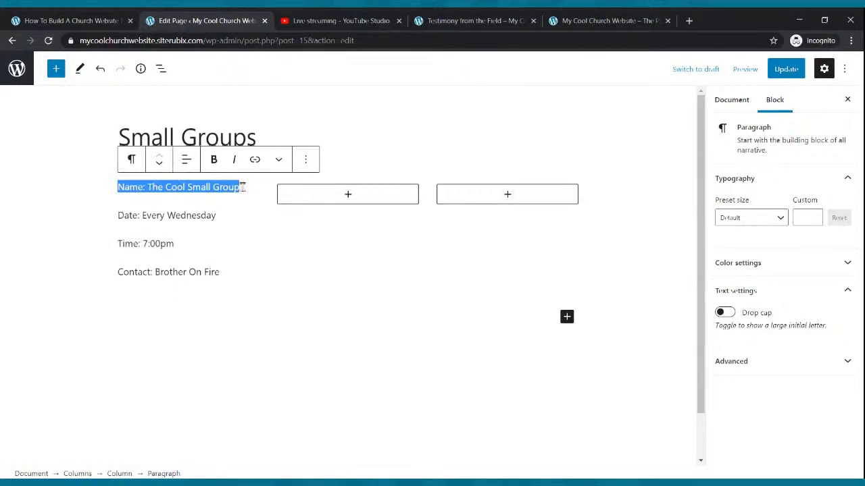
left_click(213, 159)
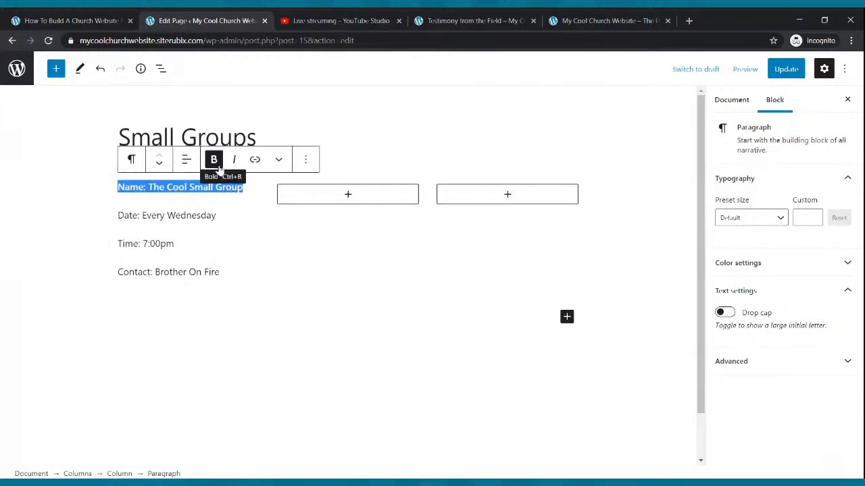
left_click(220, 272)
left_click(786, 69)
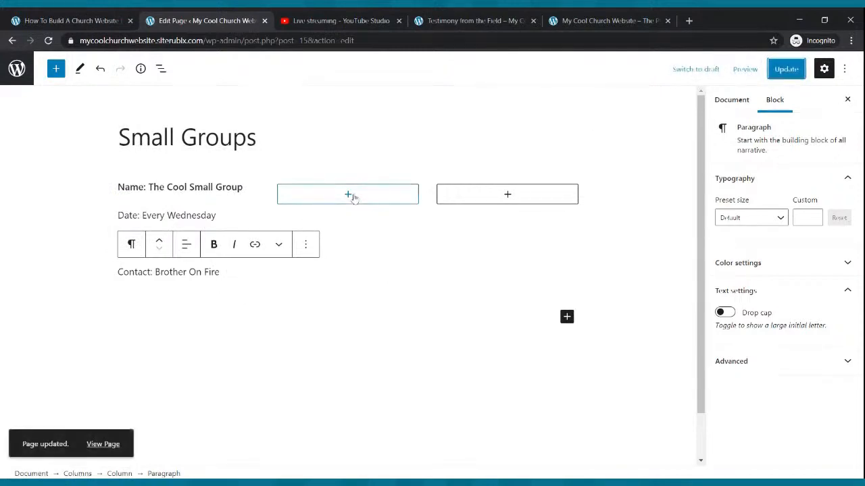
Copy the first column's four group detail lines into the second and third columns
left_click_drag(223, 272, 119, 189)
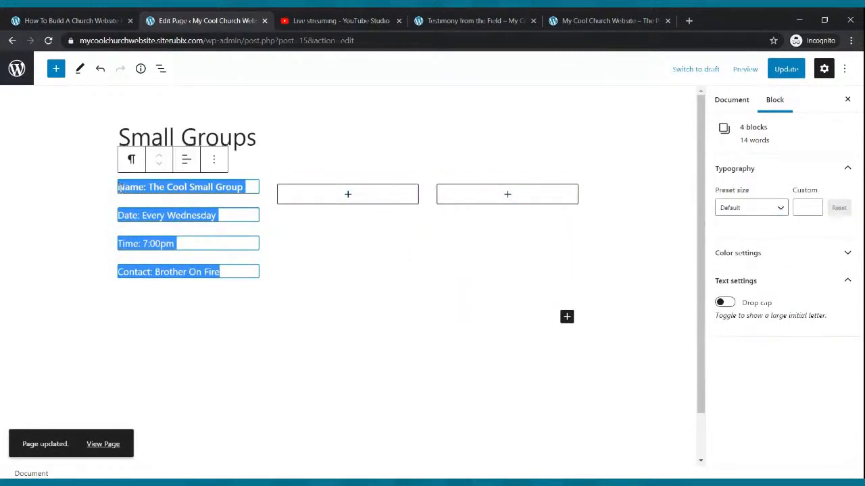
key("ctrl+c")
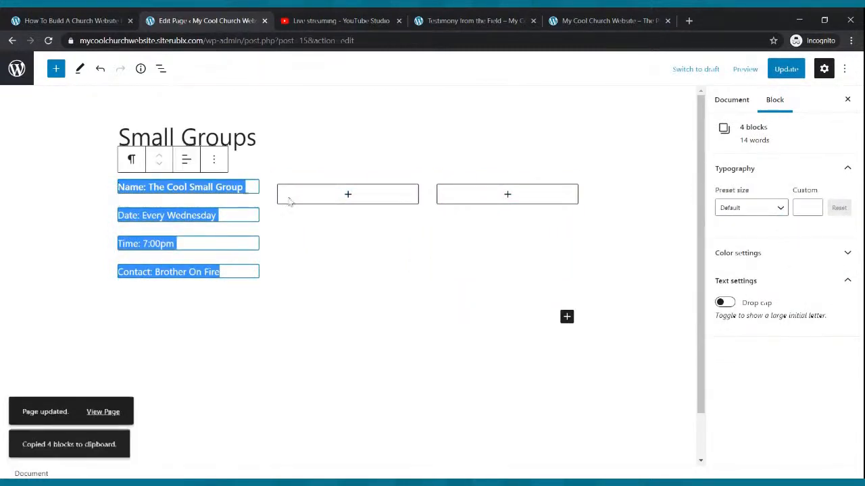
left_click(347, 196)
left_click(348, 196)
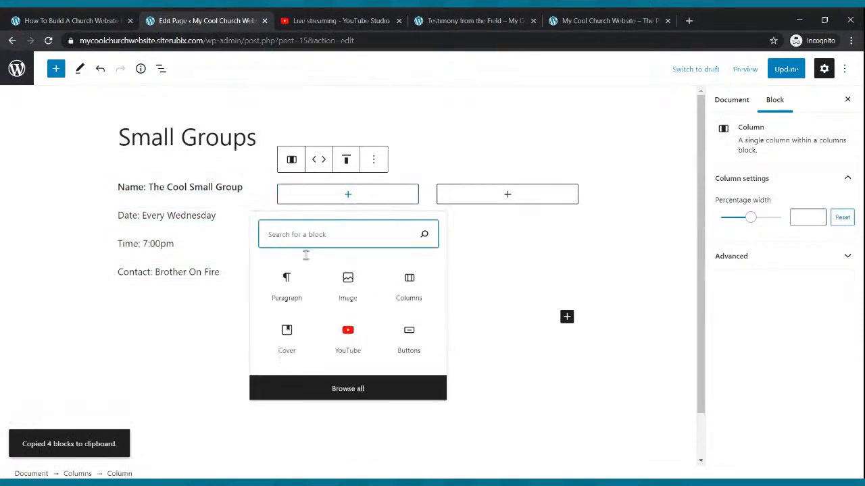
left_click(294, 288)
key("ctrl+v")
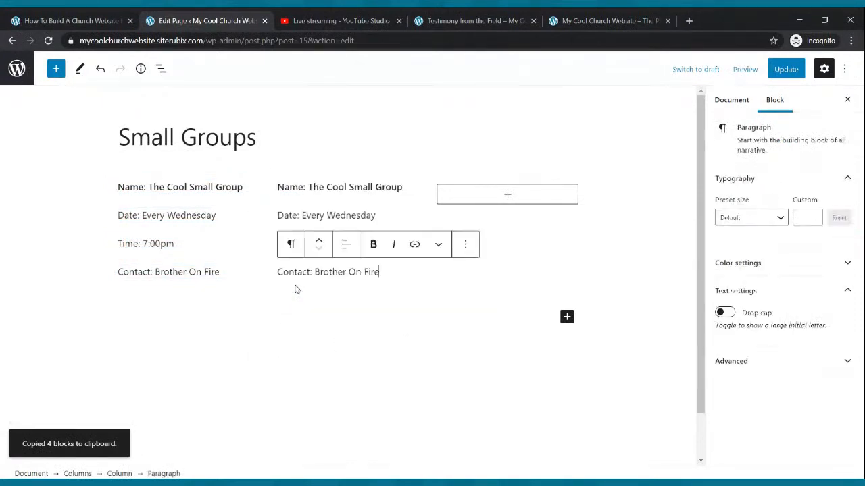
left_click(507, 194)
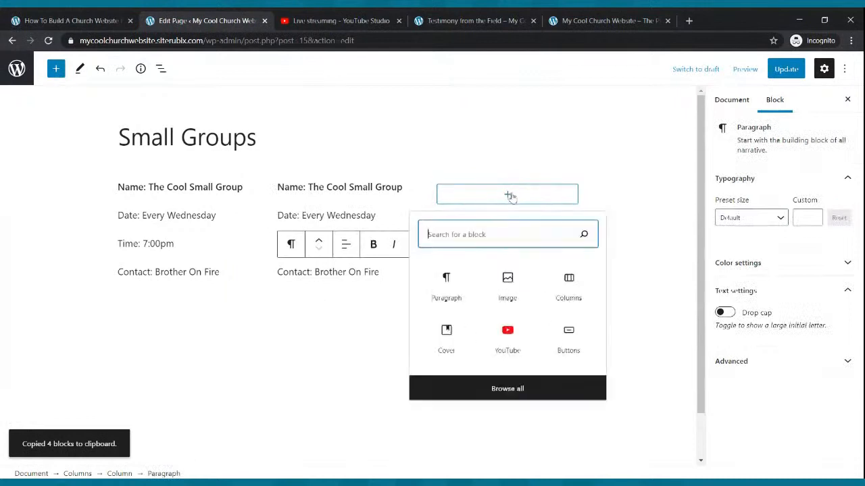
left_click(466, 295)
key("ctrl+v")
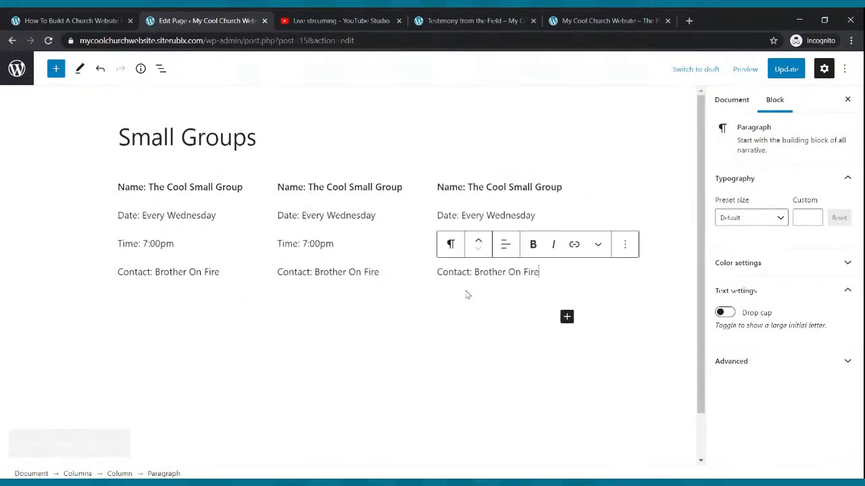
Change the group name in the second column to "The Prayer Group"
left_click(365, 215)
left_click(373, 233)
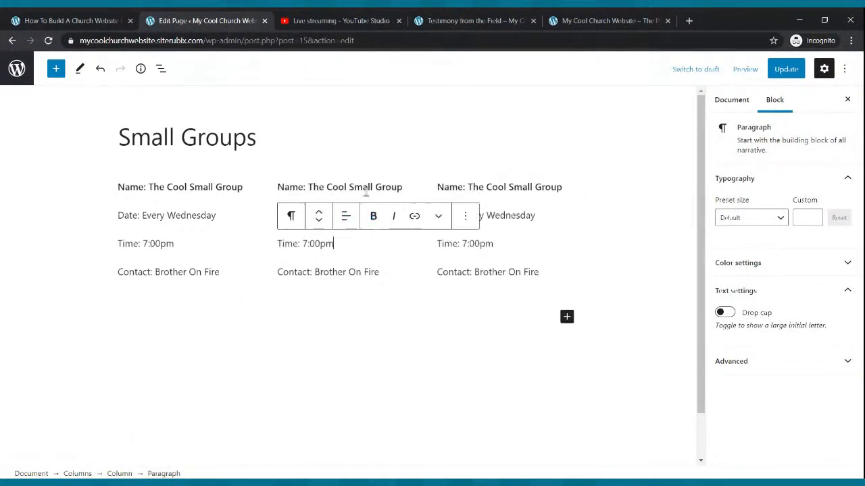
triple_click(365, 189)
key("BackSpace")
key("BackSpace")
key("BackSpace")
key("BackSpace")
key("BackSpace")
key("BackSpace")
key("BackSpace")
key("BackSpace")
key("BackSpace")
key("BackSpace")
key("BackSpace")
key("BackSpace")
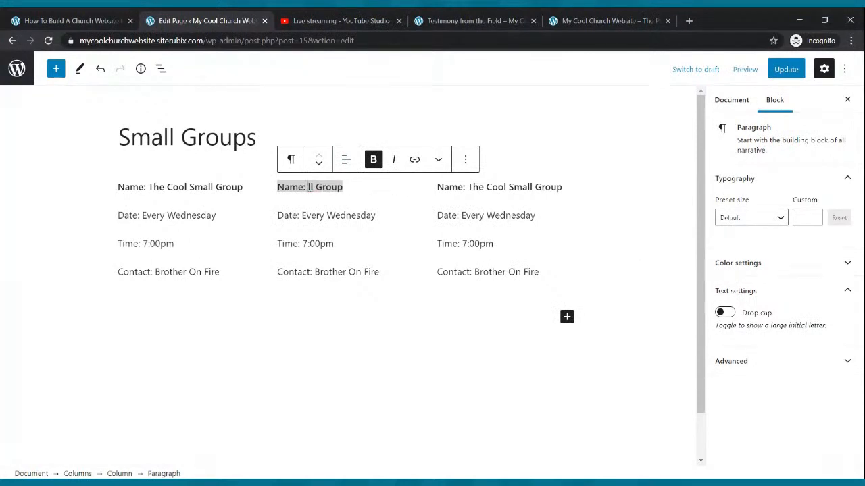
key("Delete")
key("Delete")
key("Delete")
key("Delete")
key("Delete")
key("Delete")
key("Delete")
type("The Prayer")
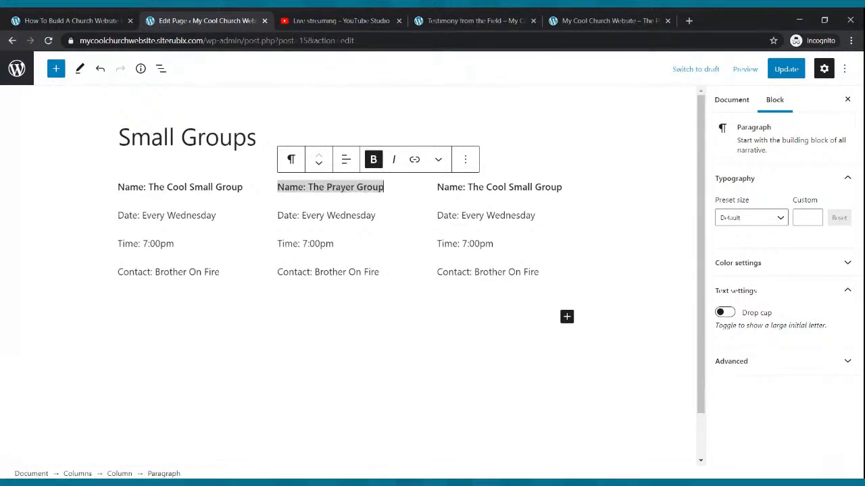
Change the second column's date to "Every Tuesday" and update the Small Groups page
left_click(368, 215)
key("BackSpace")
key("BackSpace")
key("BackSpace")
key("BackSpace")
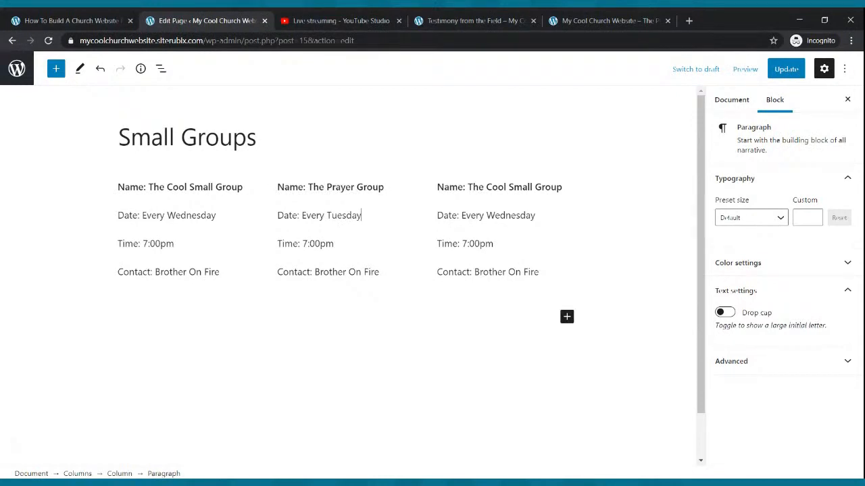
left_click(802, 76)
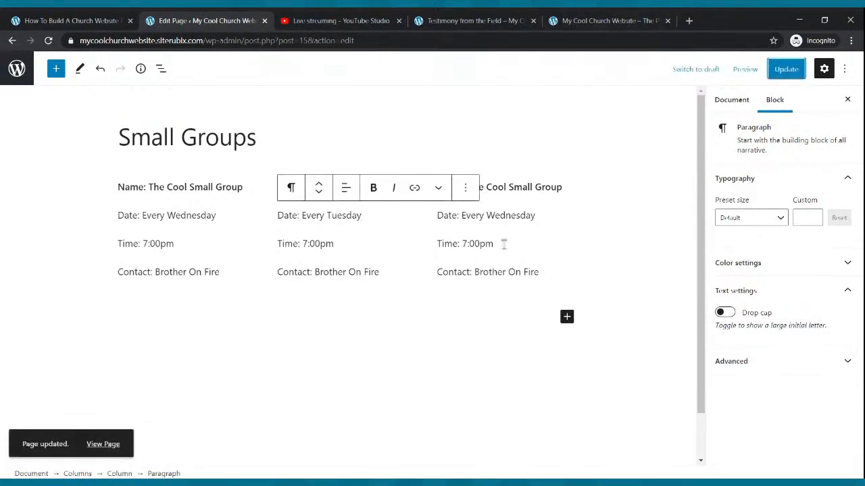
Review the Small Groups, Blog and Live Webcast pages on the live site
left_click(454, 20)
left_click(277, 91)
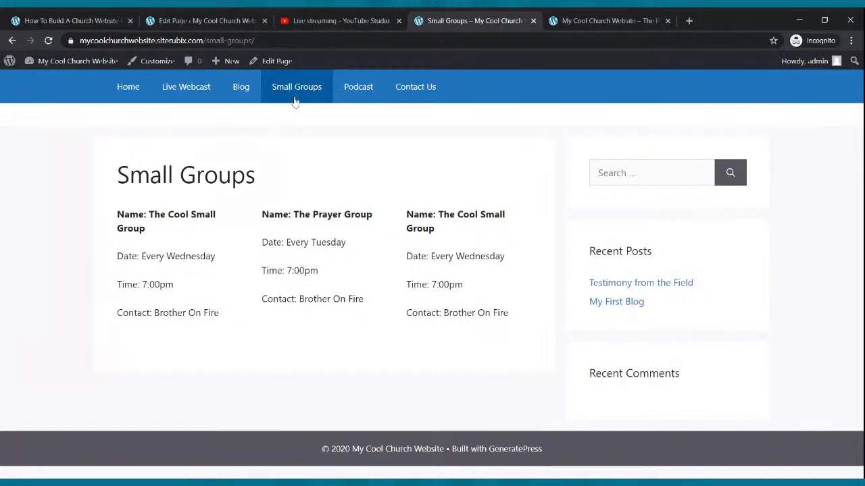
left_click(242, 90)
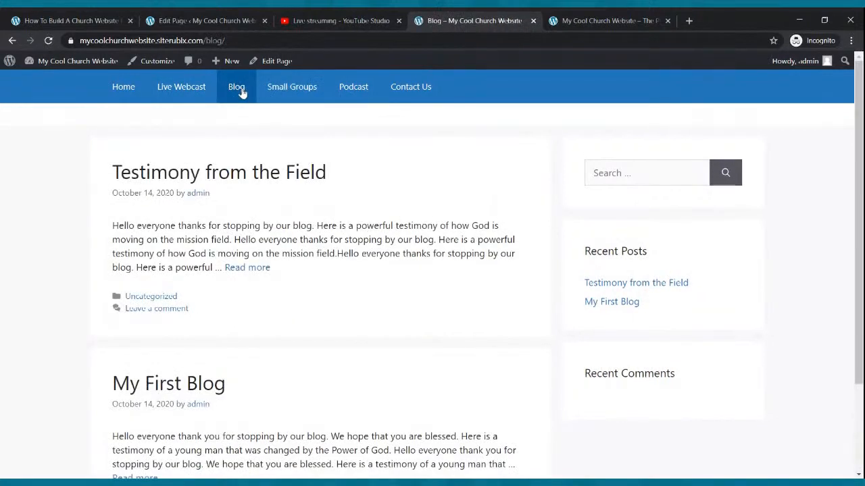
left_click(195, 92)
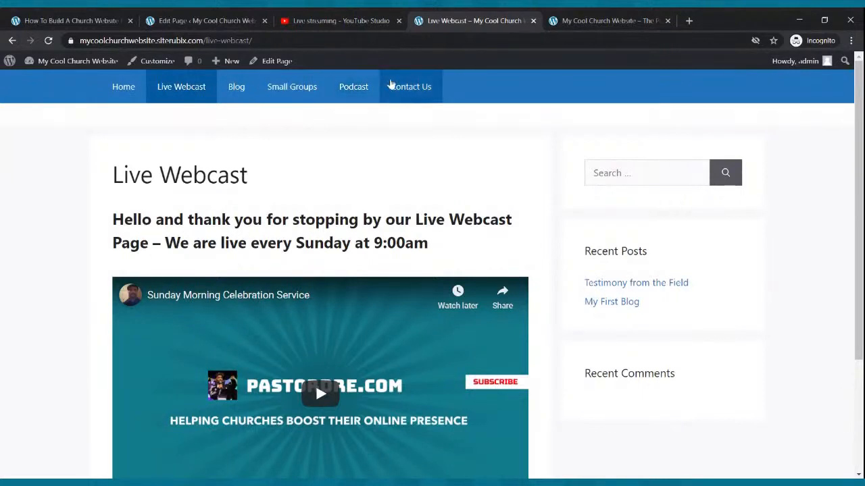
Switch back to the Small Groups page in the block editor
left_click(210, 22)
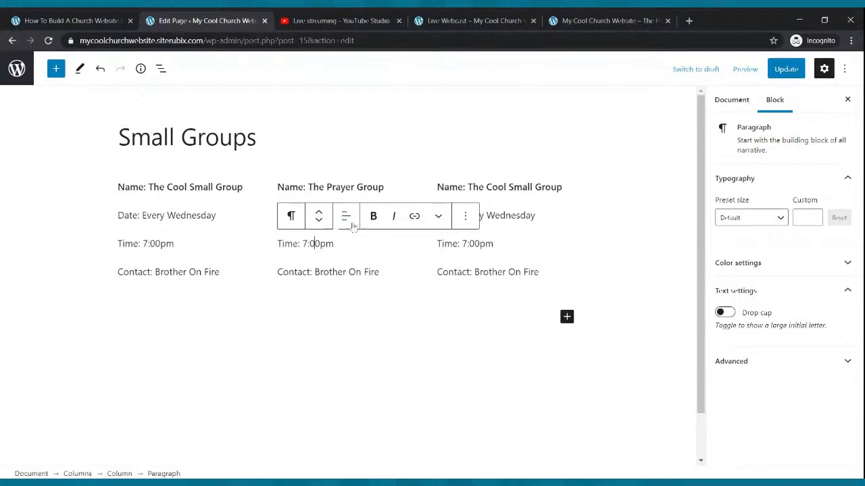
left_click(437, 183)
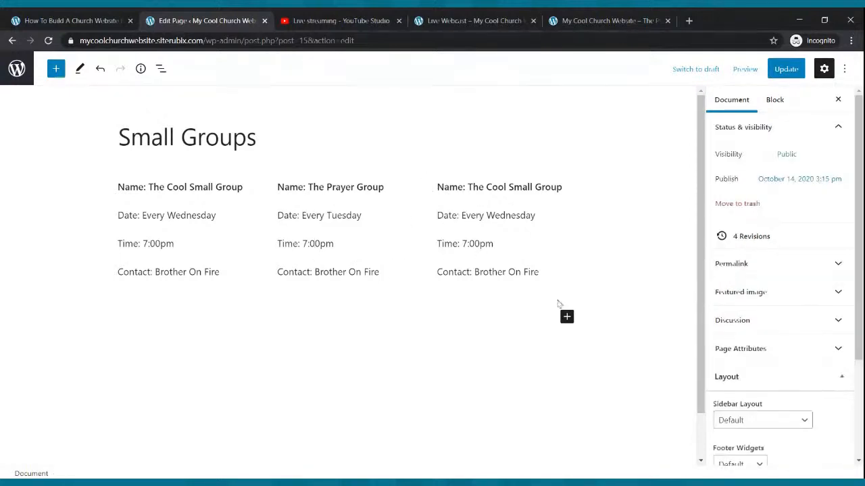
left_click(567, 318)
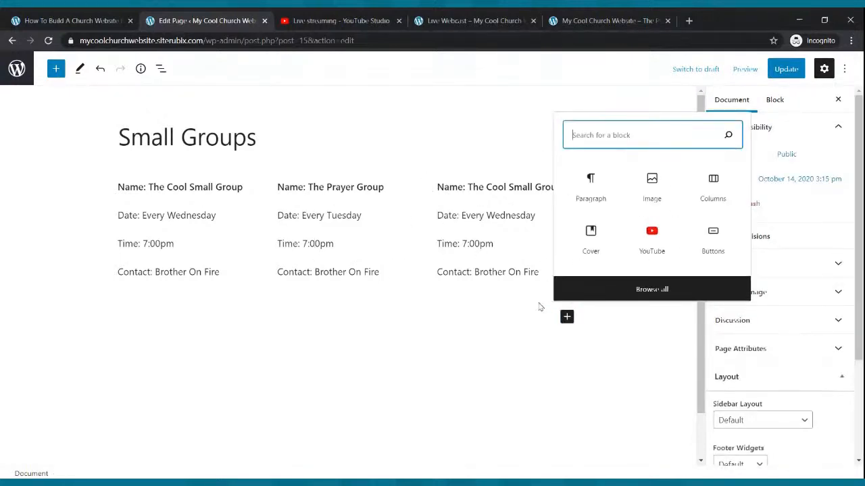
left_click(541, 305)
left_click(375, 291)
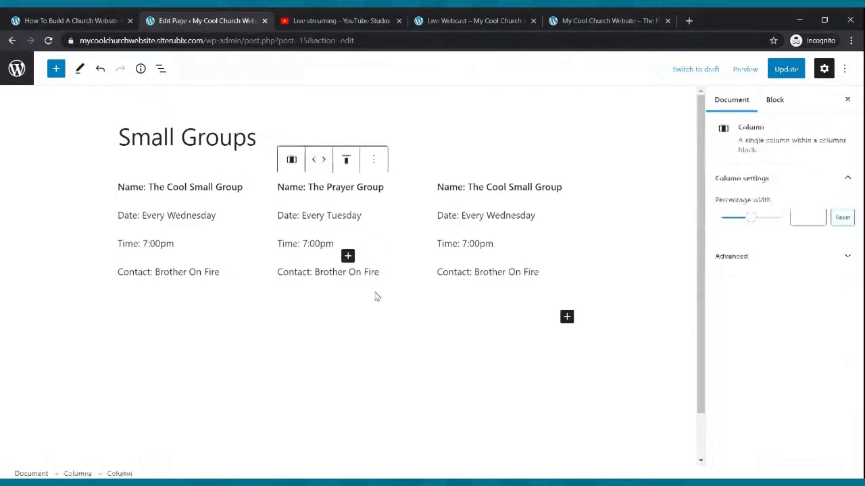
Try to insert an empty block above the first column's group name, and undo the insertion
left_click(194, 178)
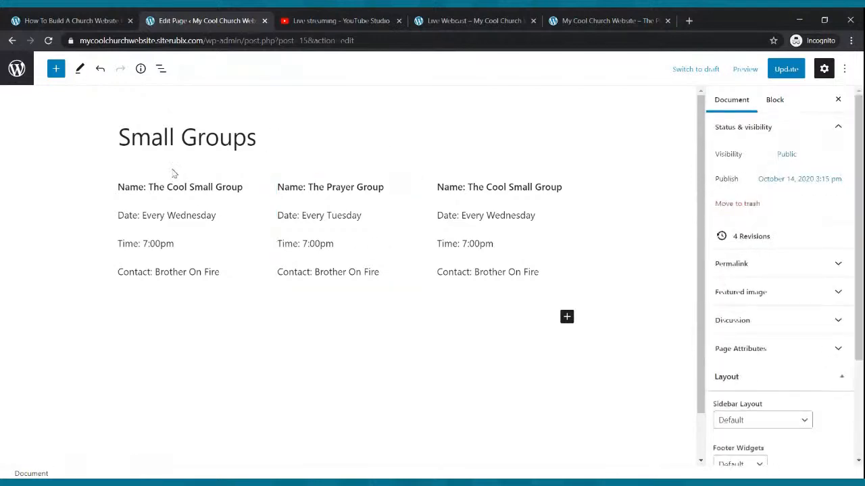
left_click(217, 234)
left_click(220, 183)
left_click(364, 195)
left_click(202, 177)
left_click(194, 192)
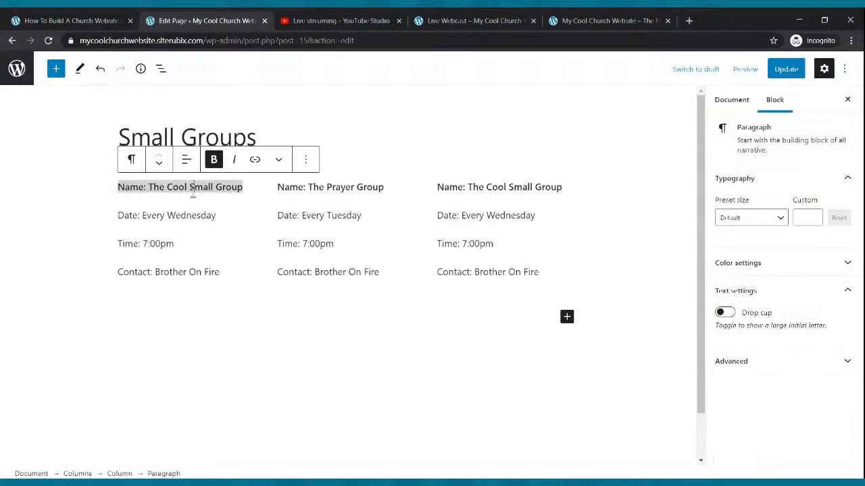
left_click(306, 160)
left_click(327, 244)
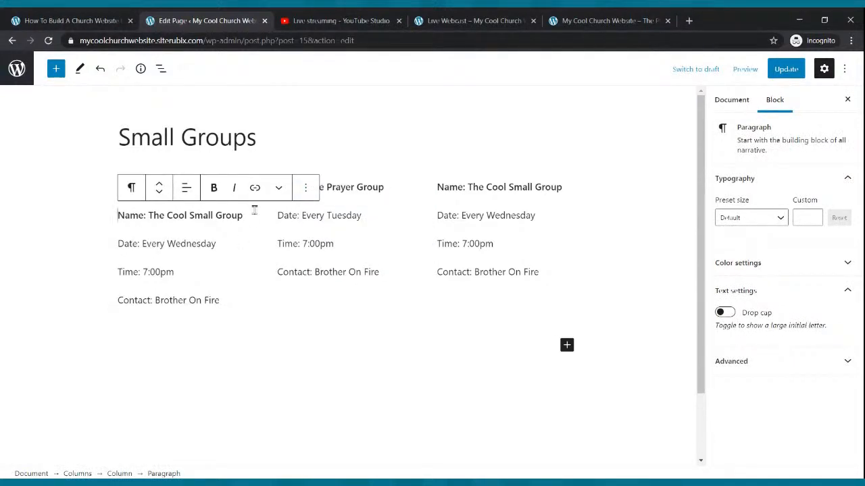
key("ctrl+z")
left_click(296, 260)
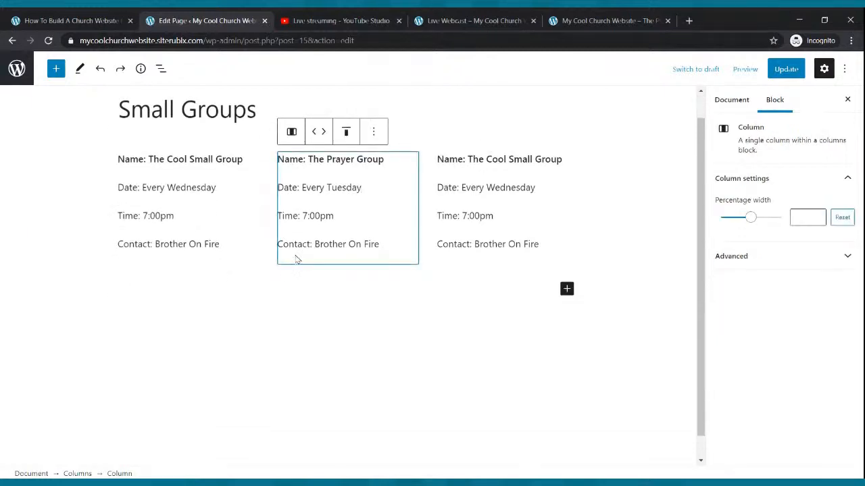
left_click(426, 278)
left_click(463, 261)
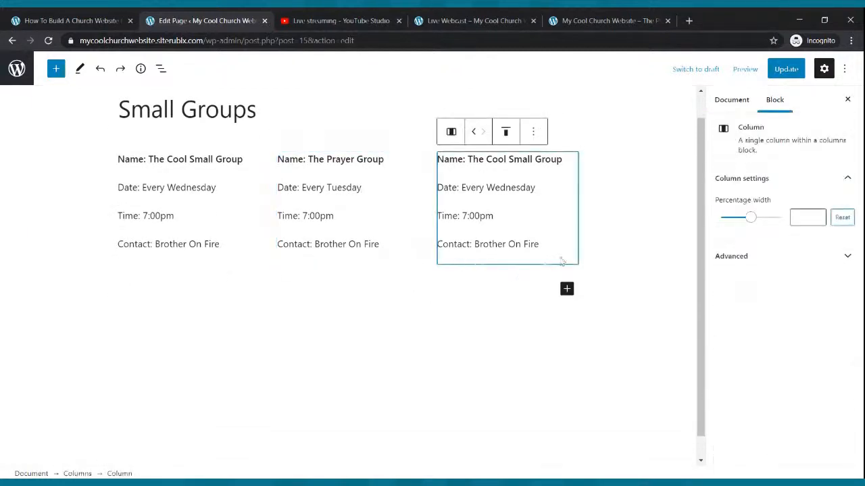
left_click(586, 262)
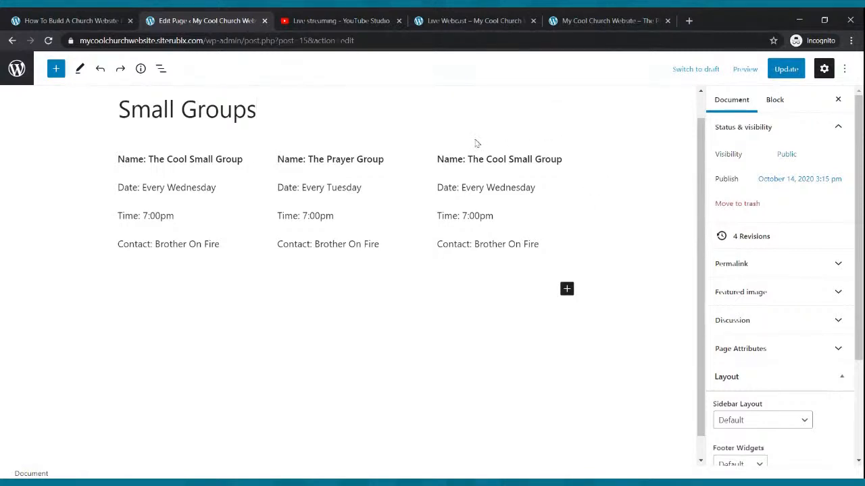
left_click(327, 267)
Insert a second columns block with the 33 / 33 / 33 layout below the existing group columns
left_click(567, 288)
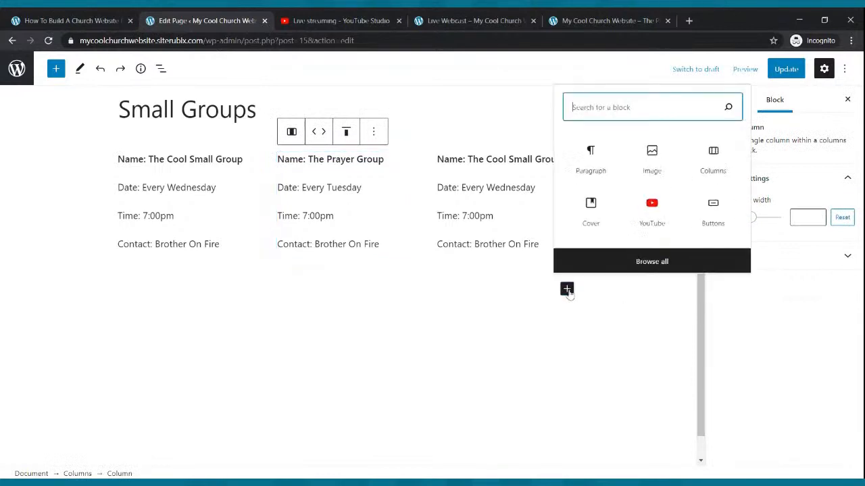
left_click(710, 152)
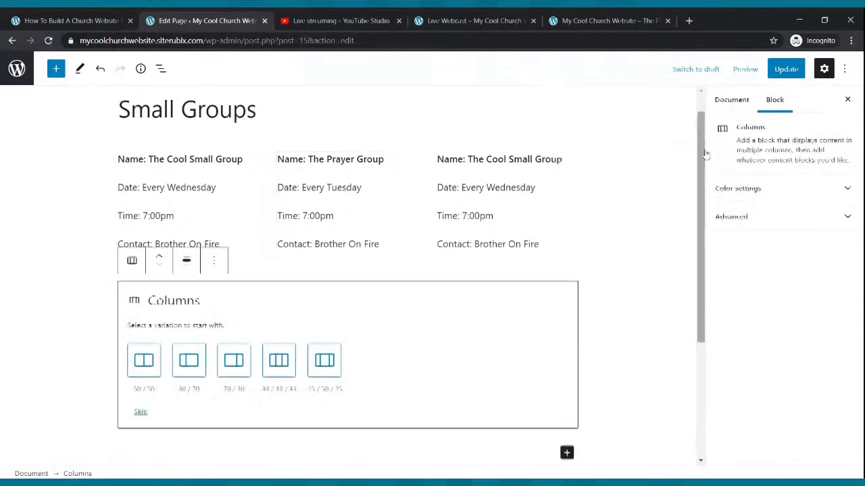
left_click(267, 362)
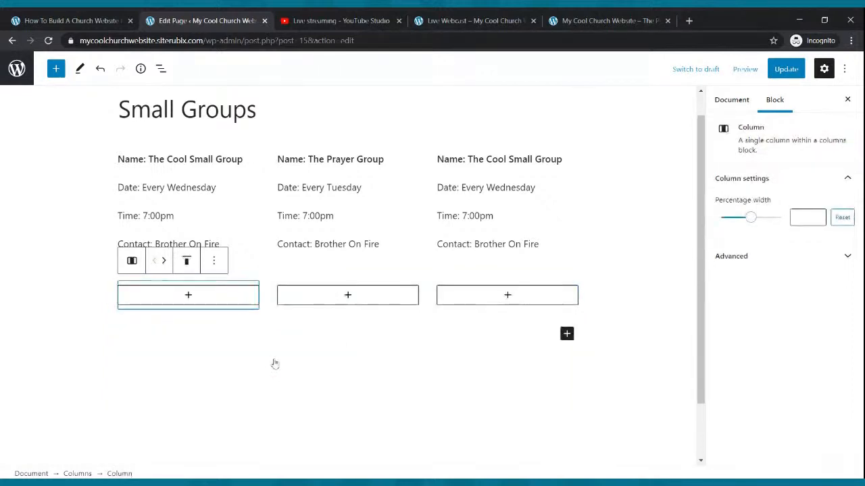
Add a paragraph to the new row's first column and paste the copied four group detail lines into it
left_click(188, 295)
left_click(127, 162)
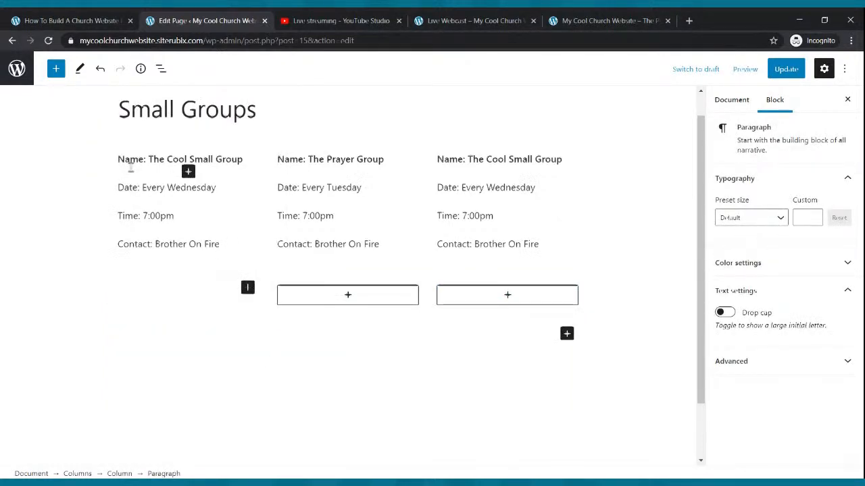
scroll(130, 165, "down", 1)
left_click(136, 233)
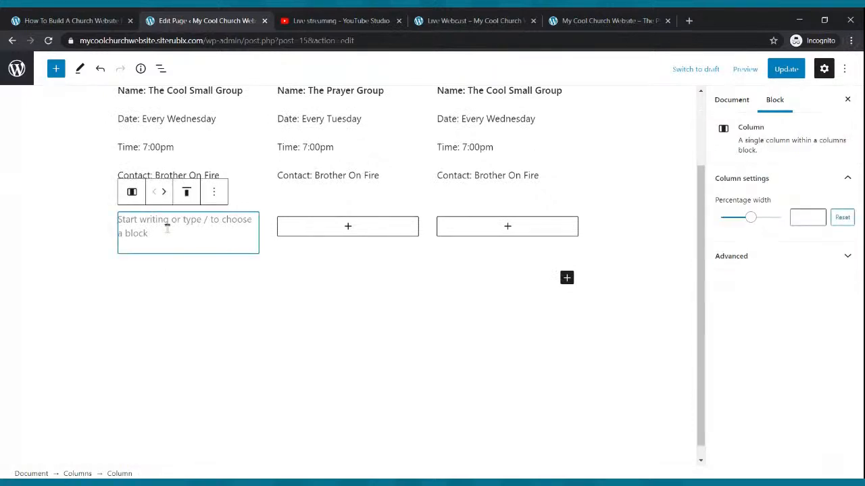
left_click(167, 225)
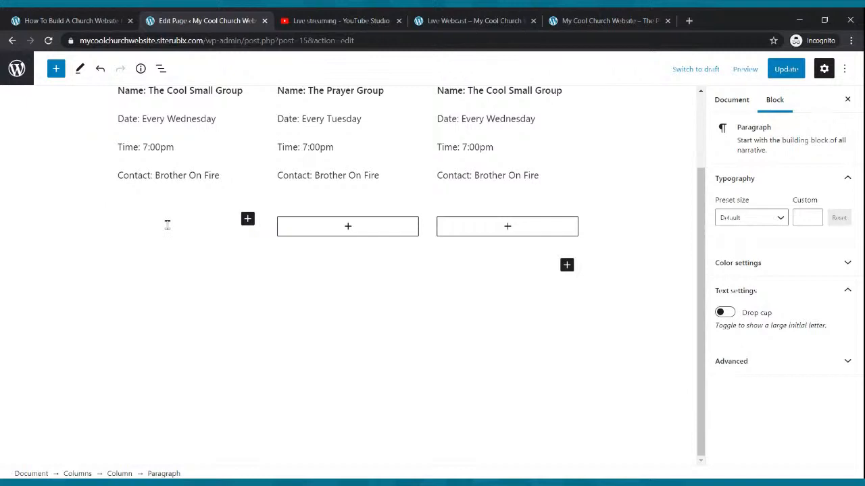
type("Name: The Cool Small Group Date: Every Wednesday Time: 7:00pm Contact: Brother On Fire")
Add a paragraph to the new row's second column and paste the same group details into it
scroll(286, 199, "up", 3)
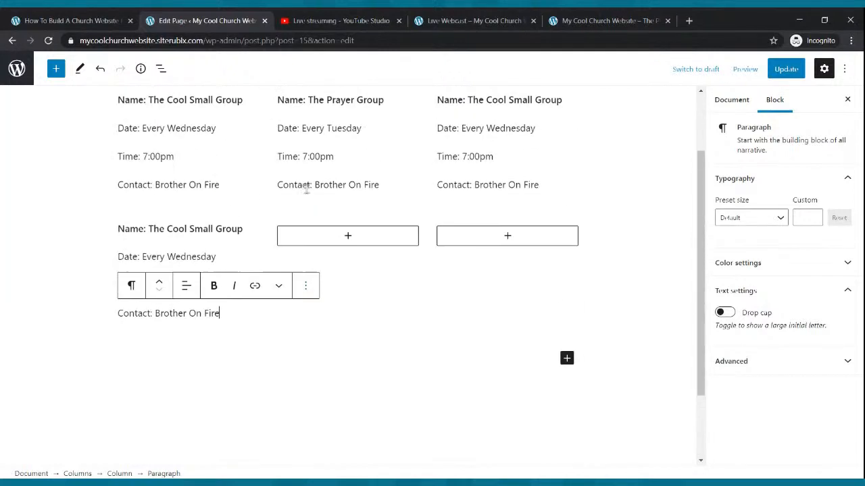
scroll(306, 191, "down", 2)
left_click(347, 230)
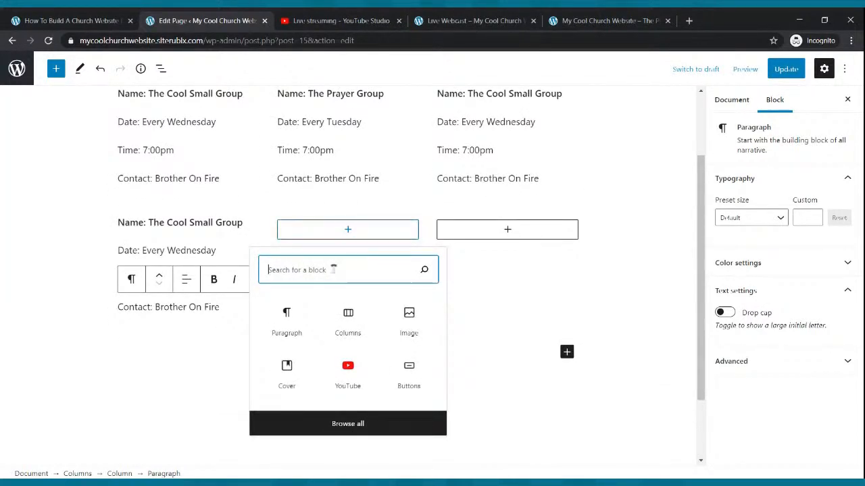
left_click(312, 325)
scroll(308, 318, "up", 2)
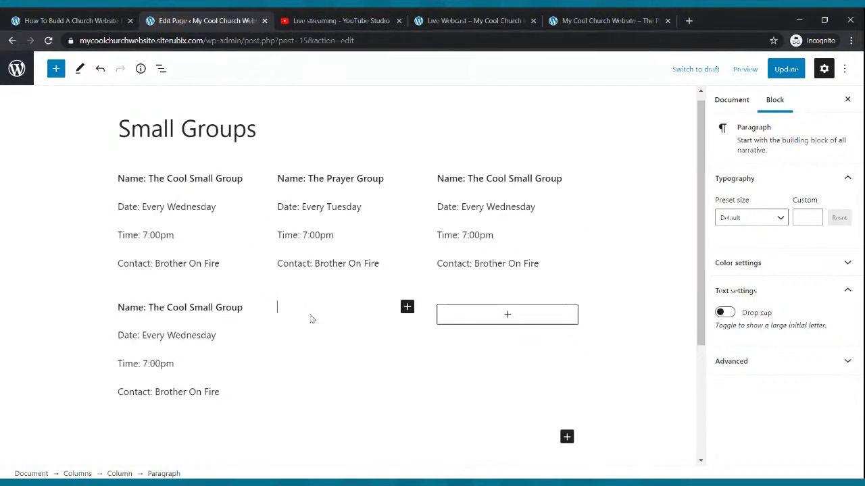
type("Name: The Cool Small Group Date: Every Wednesday Time: 7:00pm Contact: Brother On Fire")
Paste the group details into a paragraph in the new row's third column and update the Small Groups page
scroll(351, 298, "down", 2)
left_click(511, 231)
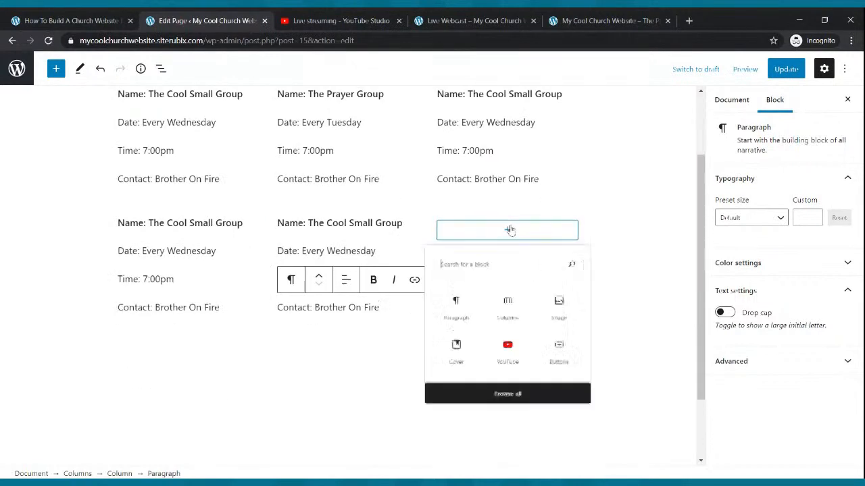
left_click(466, 319)
scroll(465, 318, "up", 2)
type("Name: The Cool Small Group Date: Every Wednesday Time: 7:00pm Contact: Brother On Fire")
scroll(466, 318, "down", 2)
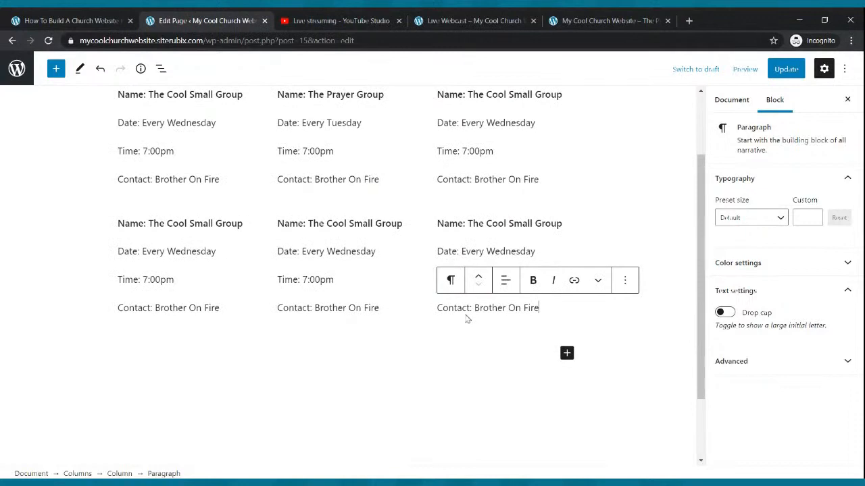
scroll(520, 264, "up", 2)
left_click(786, 68)
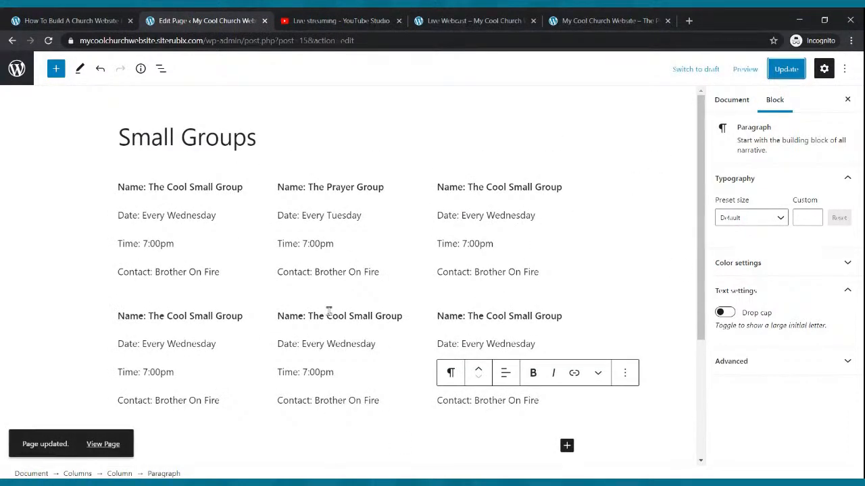
Open the Small Groups page on the live site and examine the layout of both group rows
left_click(486, 20)
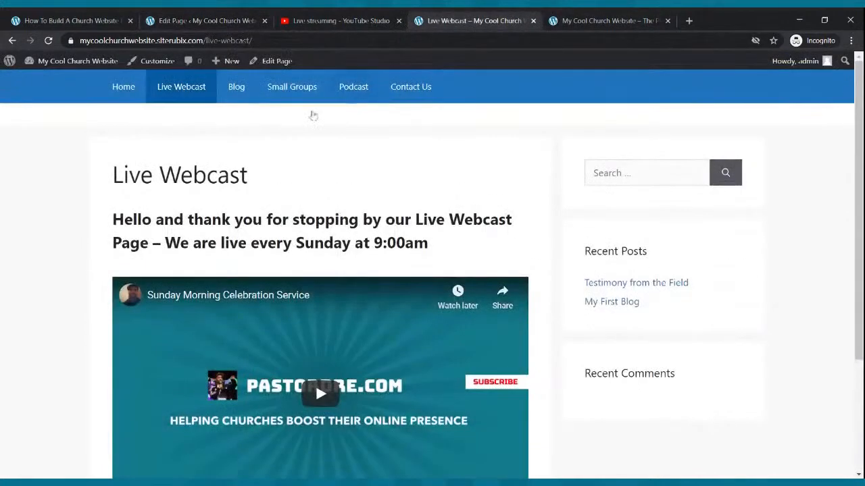
left_click(292, 88)
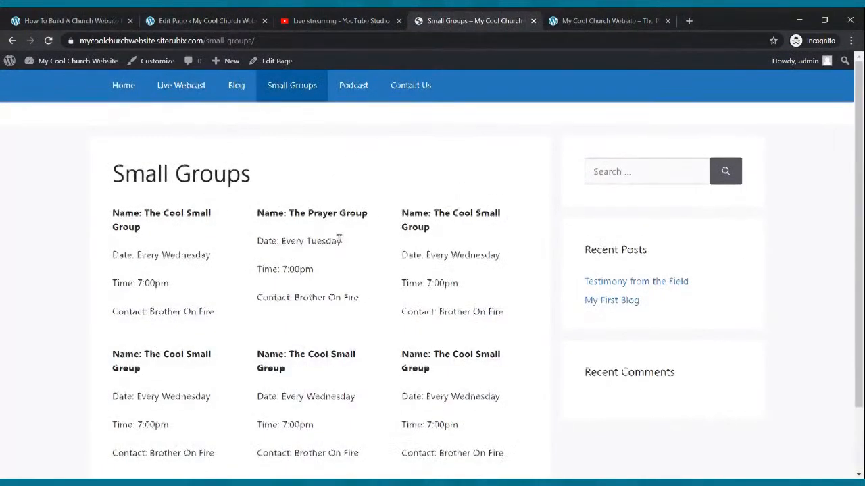
scroll(341, 244, "down", 2)
scroll(343, 245, "up", 2)
scroll(344, 248, "down", 2)
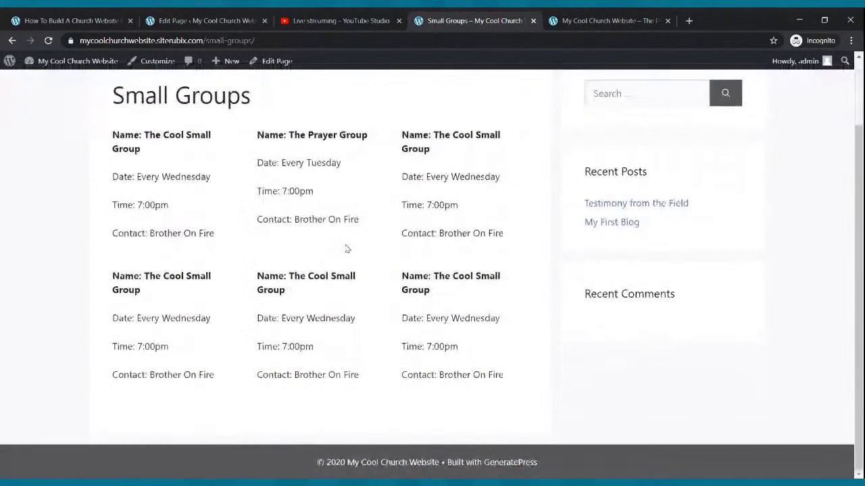
scroll(346, 249, "up", 2)
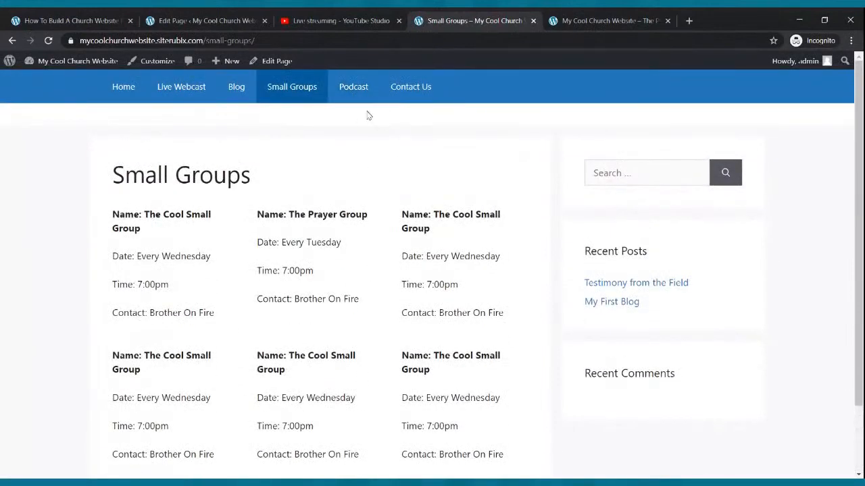
Return to the admin list of pages and open the Podcast page in the block editor
left_click(203, 20)
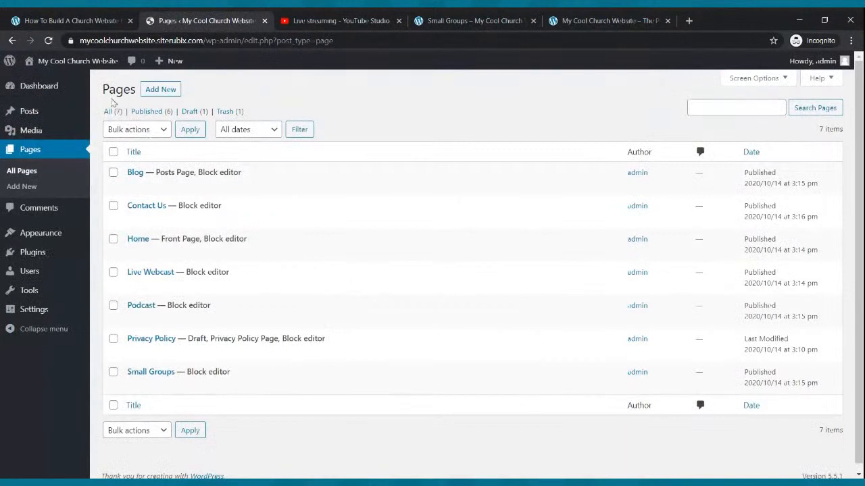
mouse_move(145, 312)
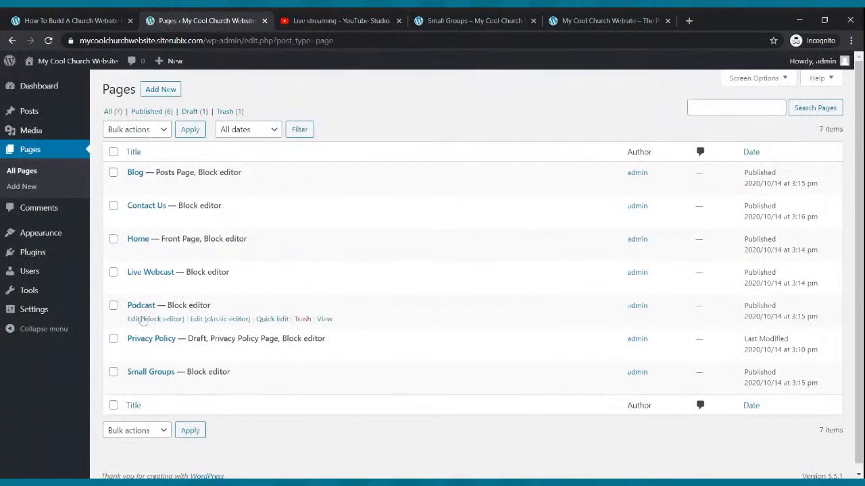
left_click(141, 322)
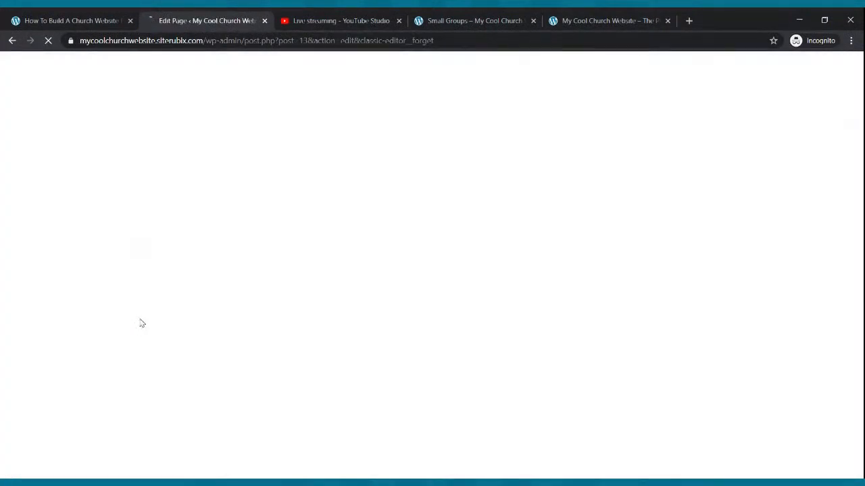
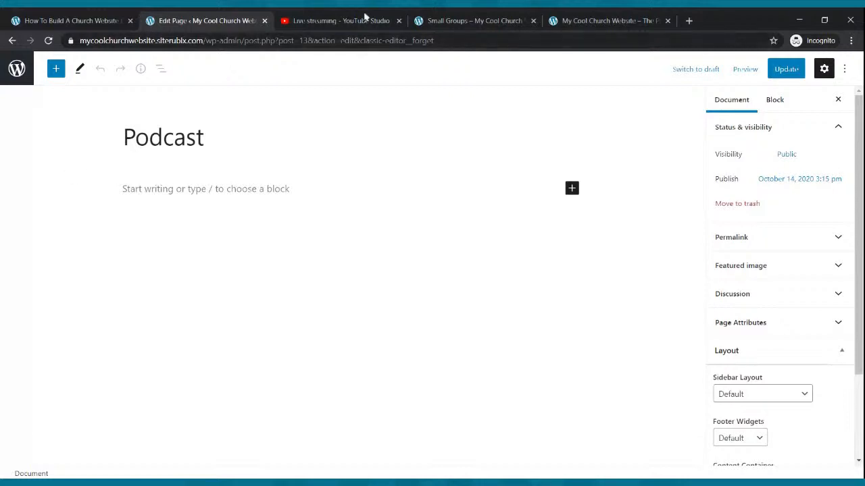
Open the Spreaker website at spreaker.com in a new browser tab
left_click(689, 20)
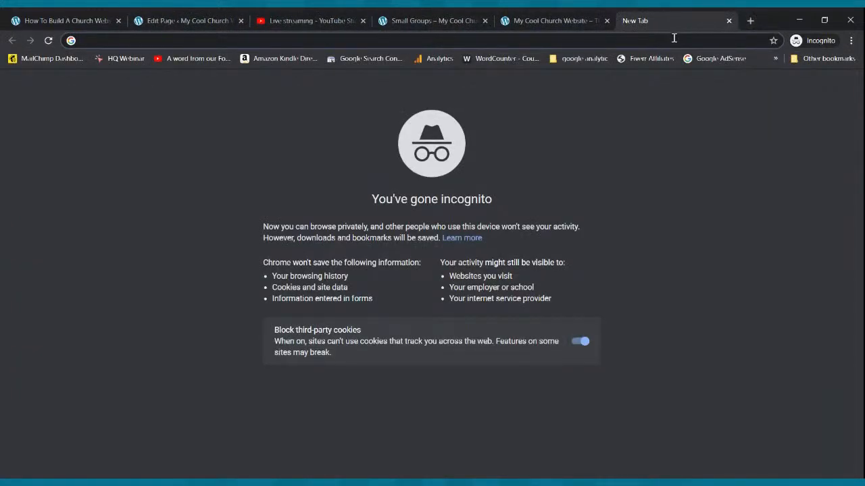
type("spreaker.com")
key("Return")
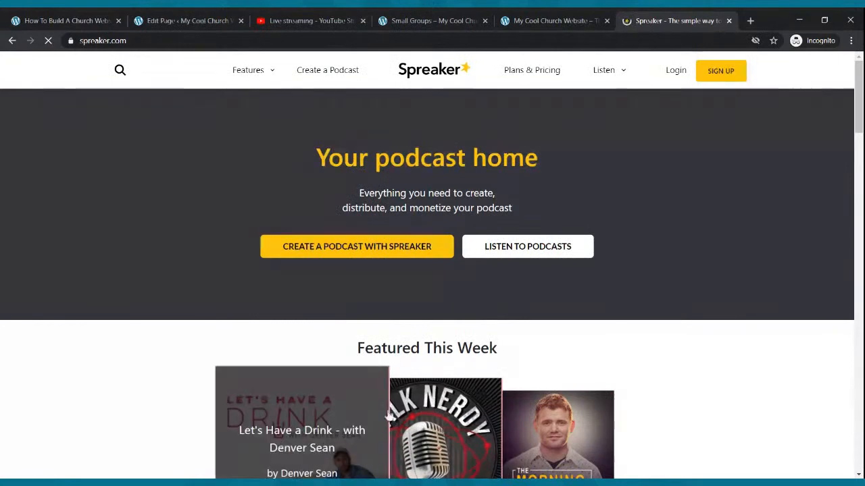
Sign in to the Spreaker account with its email and password
left_click(677, 75)
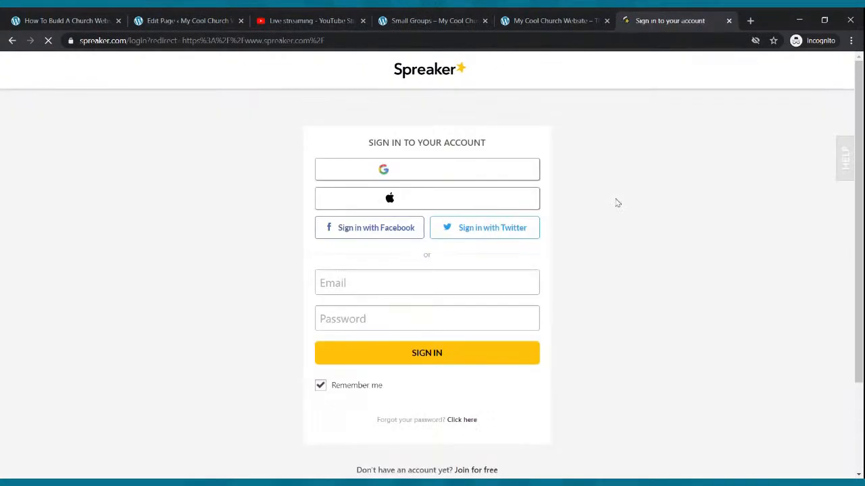
left_click(455, 286)
left_click(427, 314)
left_click(426, 354)
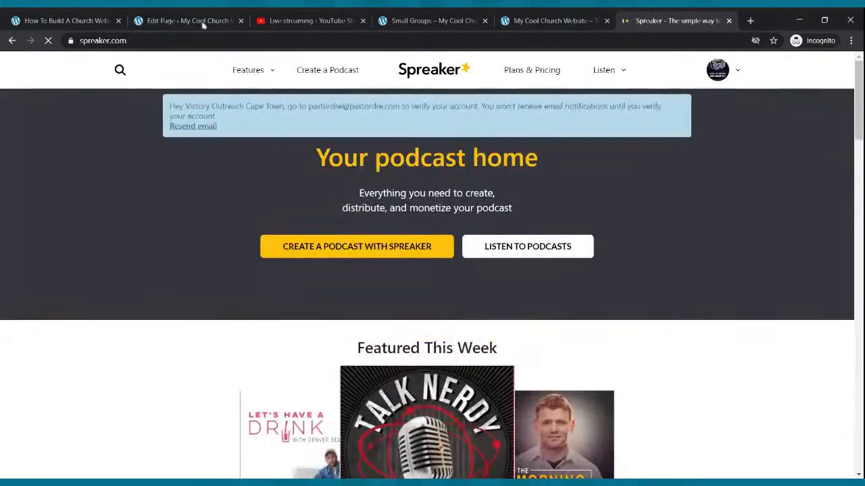
Open the Rise Up Radio Segment podcast from the Spreaker account's podcasts and copy its RSS feed link
left_click(185, 20)
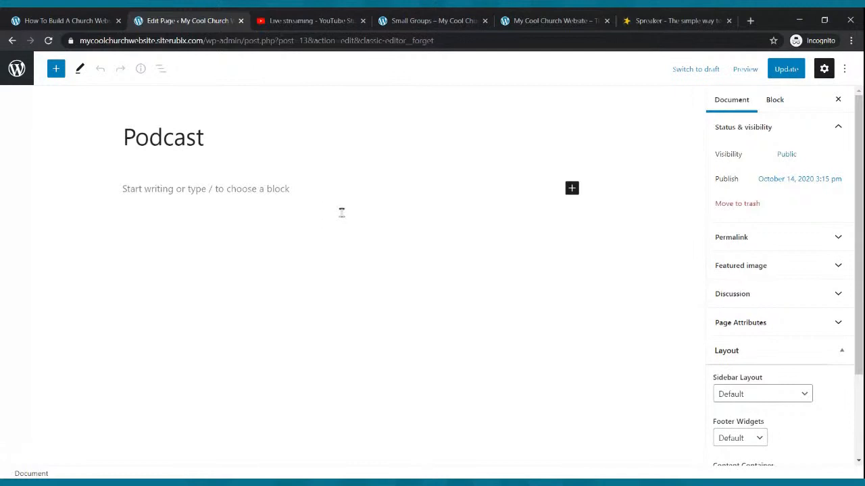
left_click(651, 16)
left_click(717, 70)
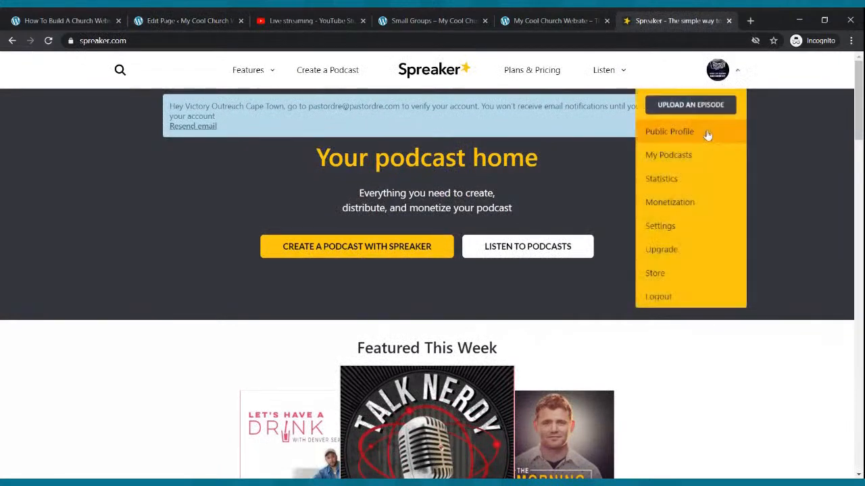
left_click(698, 155)
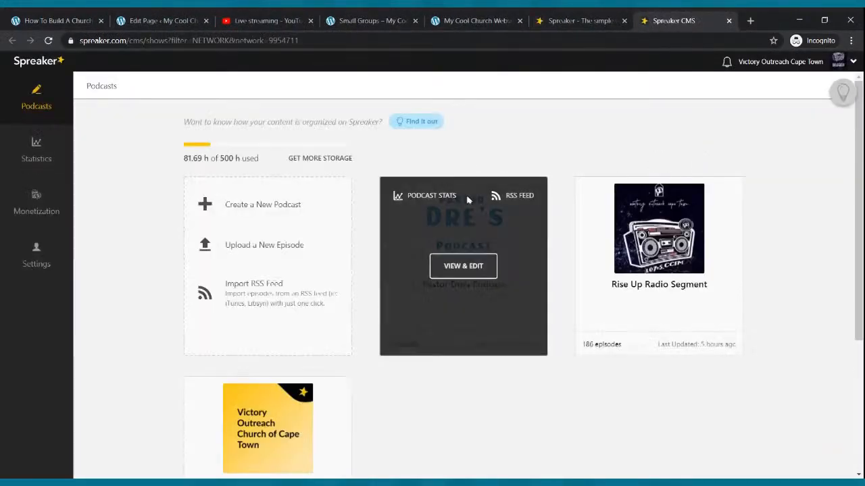
mouse_move(696, 262)
left_click(659, 267)
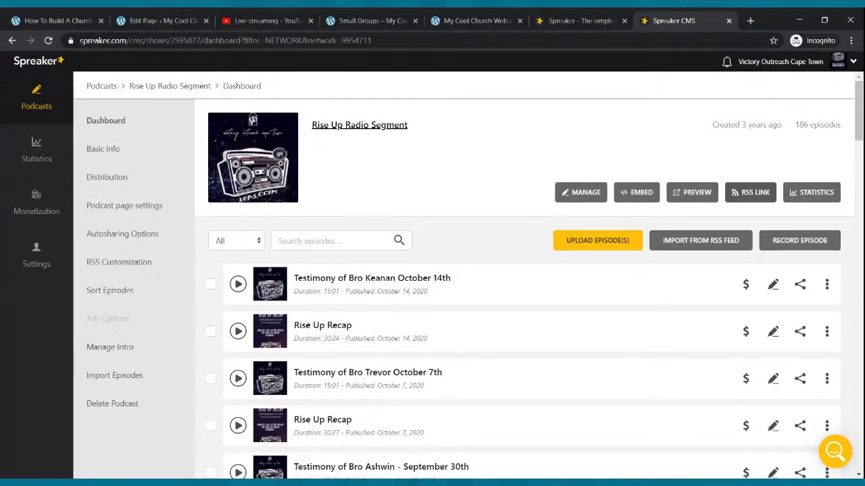
left_click(746, 194)
left_click(794, 241)
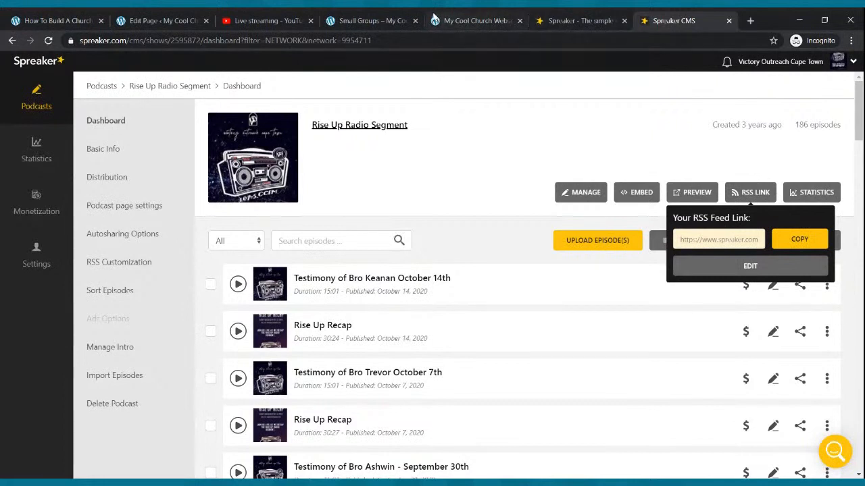
Switch to the WordPress Podcast page editor and write the paragraph "Welcome To Our Podcast. We hope you are blessed."
left_click(189, 20)
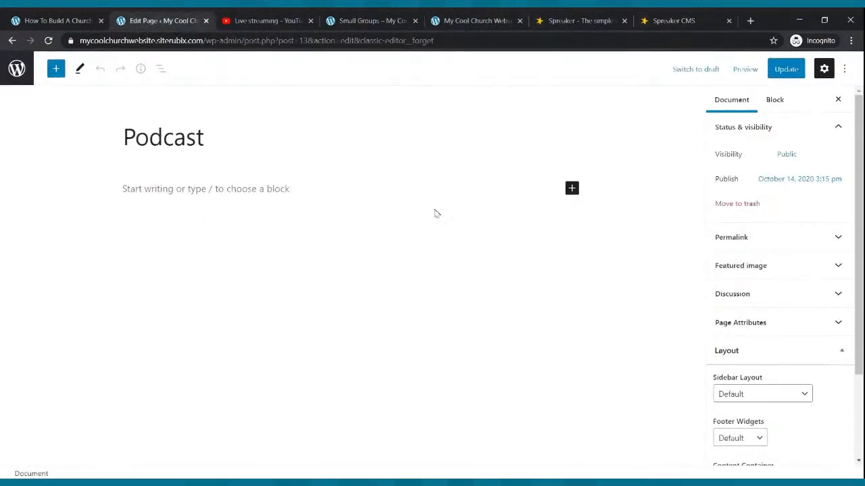
left_click(261, 184)
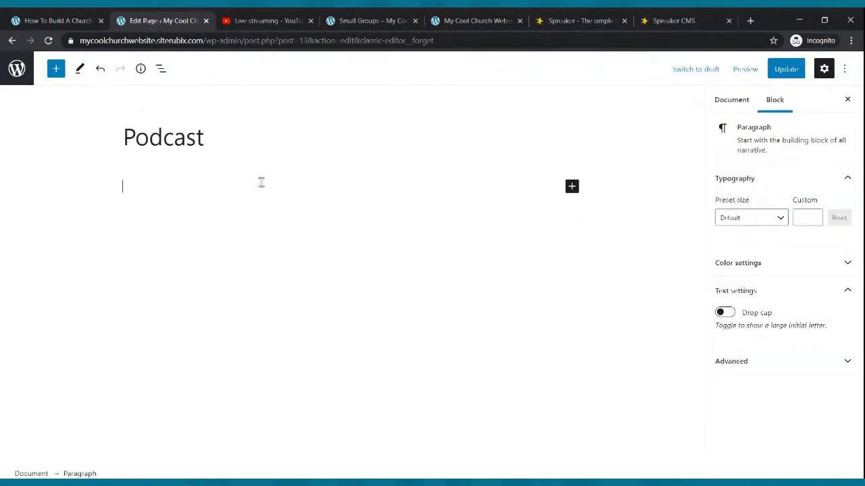
type("Welcome")
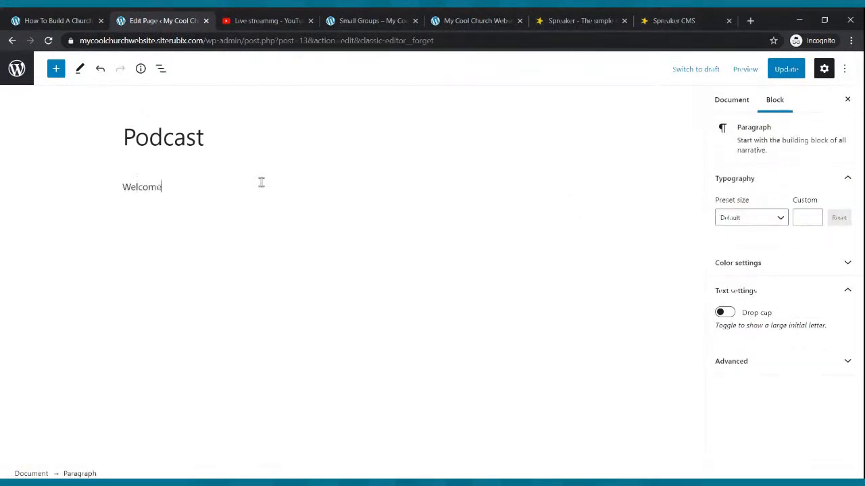
type(" To Ou r Podcast. We")
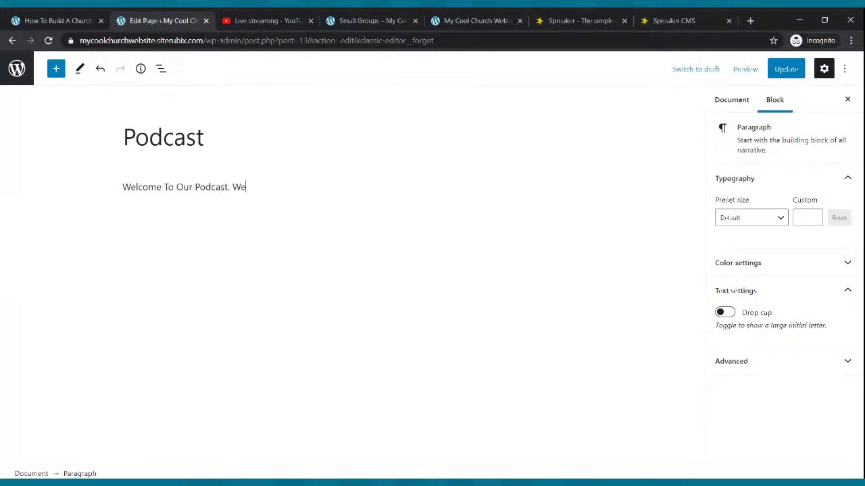
type(" hope you are blessed.")
key("Return")
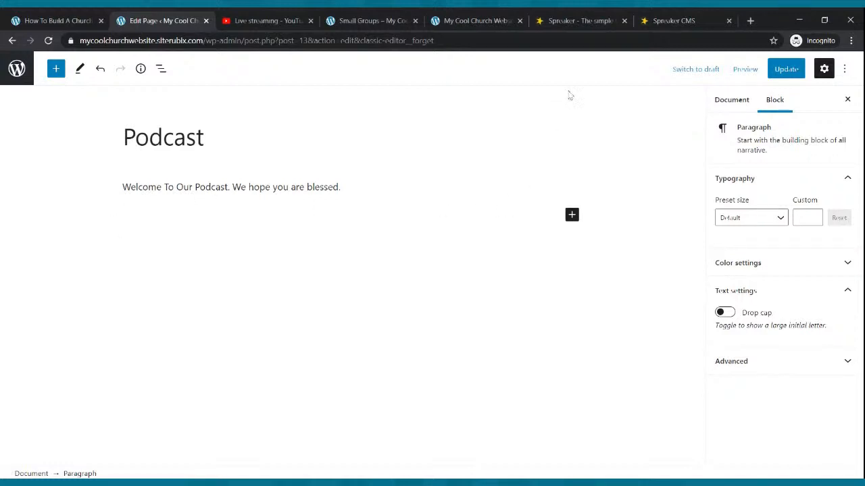
left_click(589, 21)
left_click(672, 21)
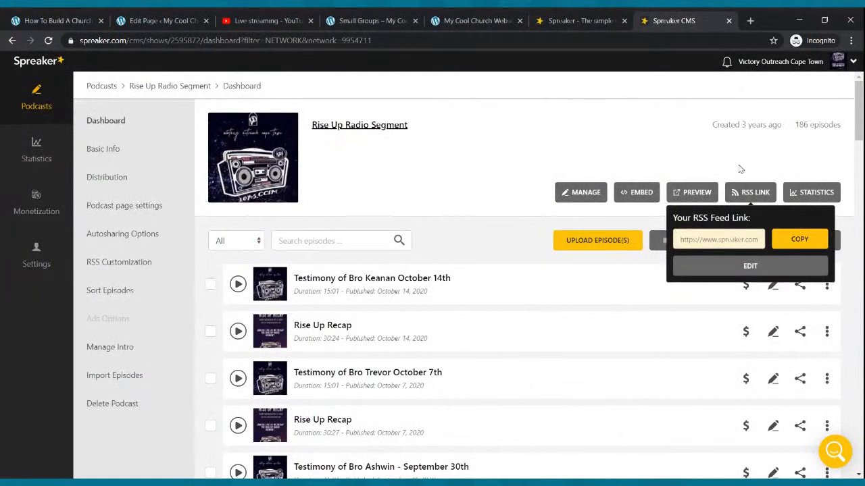
left_click(749, 194)
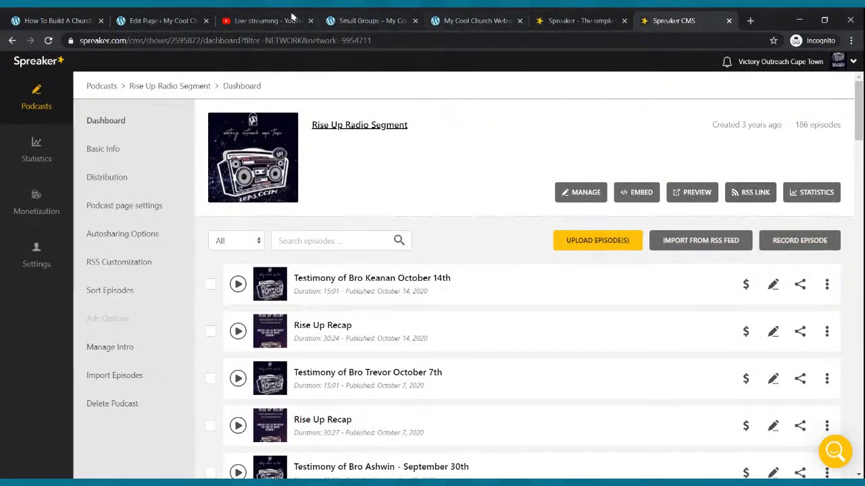
left_click(183, 16)
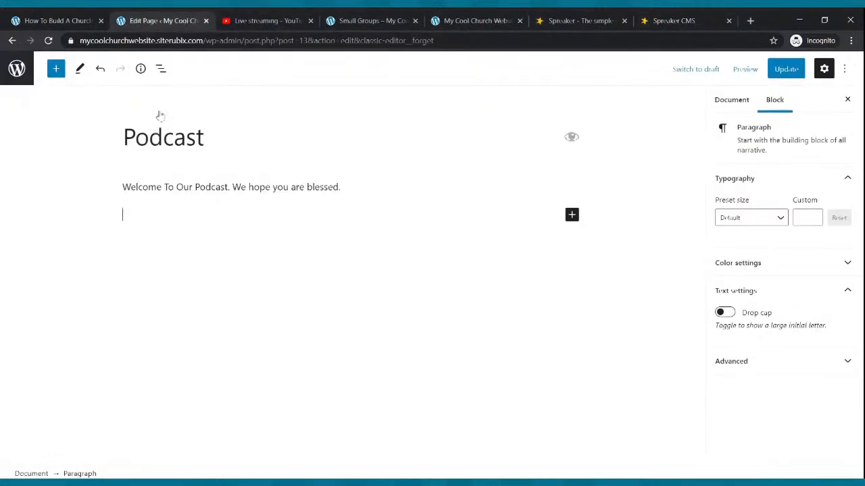
left_click(574, 215)
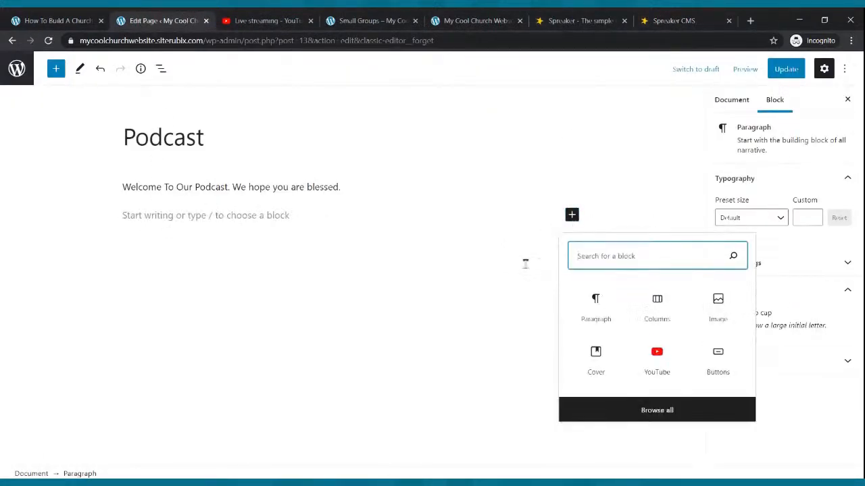
type("rss")
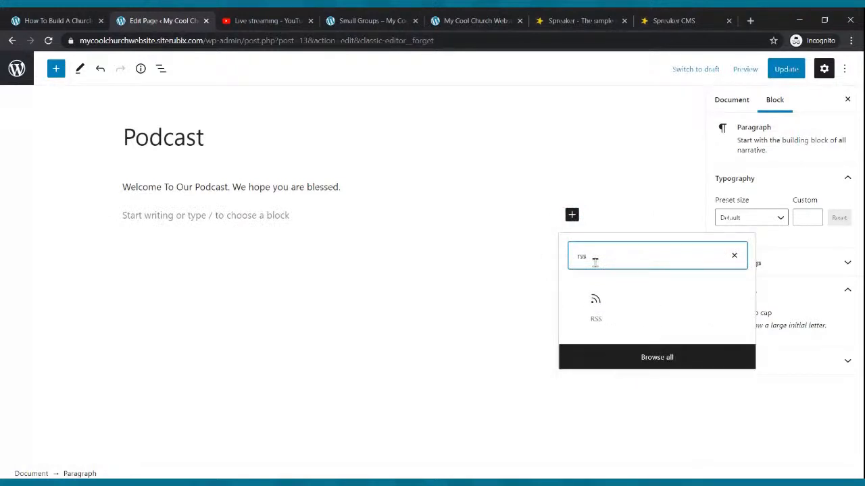
left_click(595, 303)
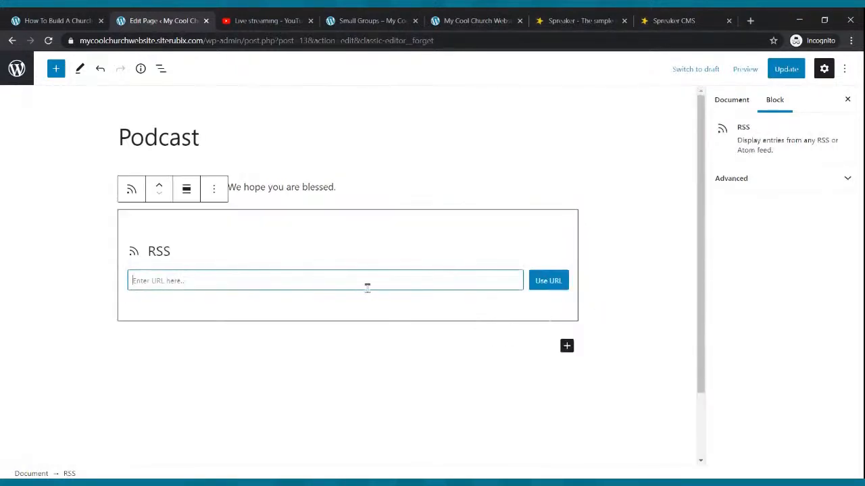
key("ctrl+v")
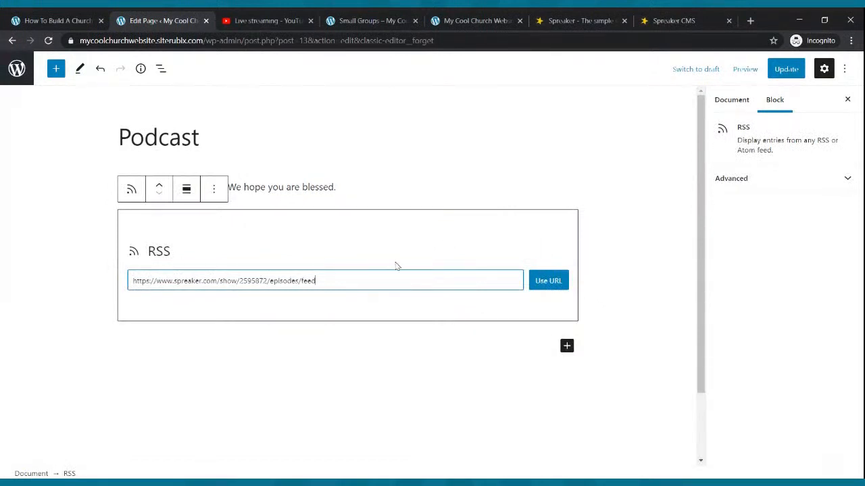
left_click(548, 285)
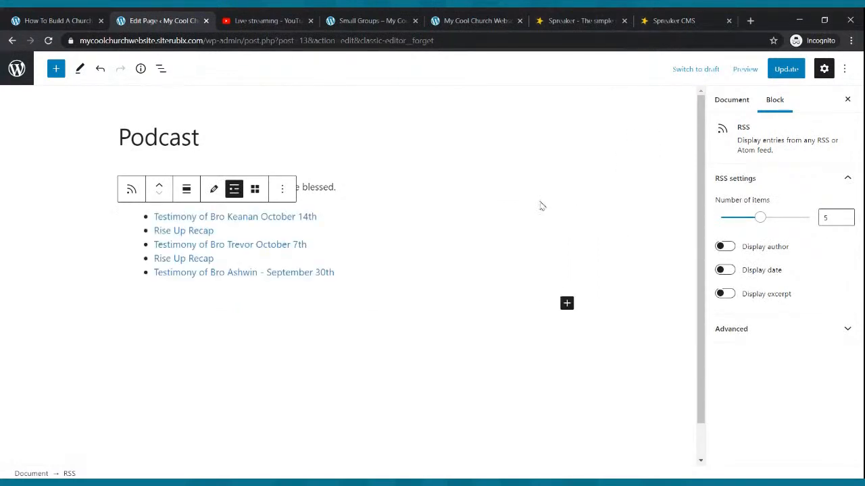
Update the Podcast page and view it on the live church website
left_click(785, 69)
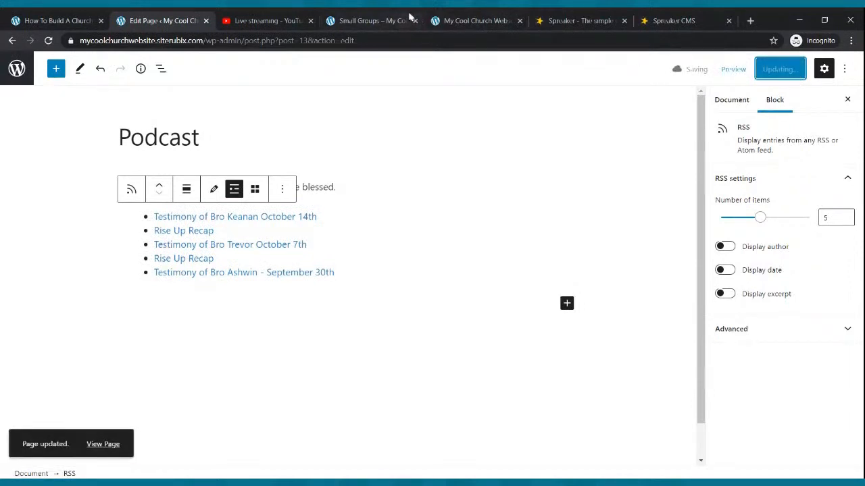
left_click(386, 18)
left_click(352, 89)
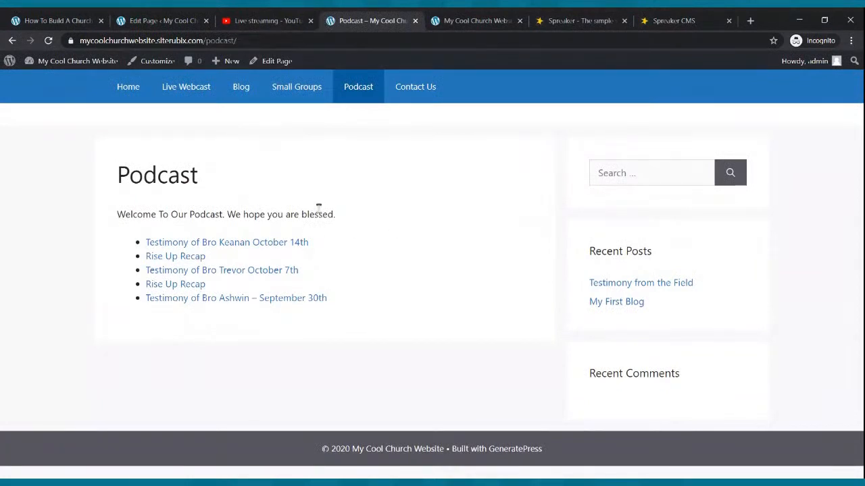
Add an image block below the RSS episode list, upload the PASTORDRE.COM banner into it, and update the page
left_click(163, 20)
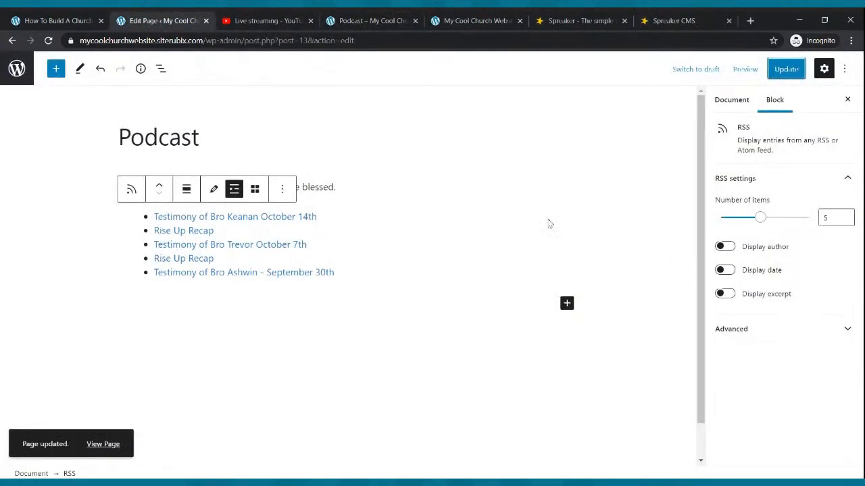
left_click(508, 183)
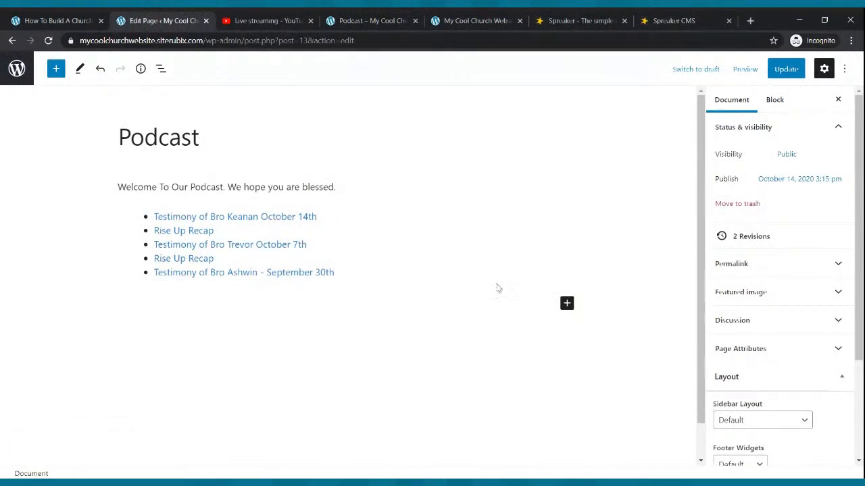
left_click(566, 304)
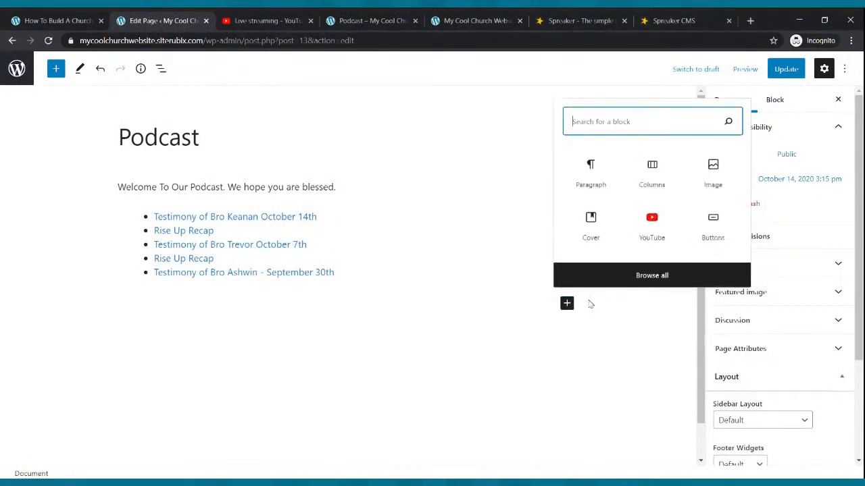
left_click(721, 172)
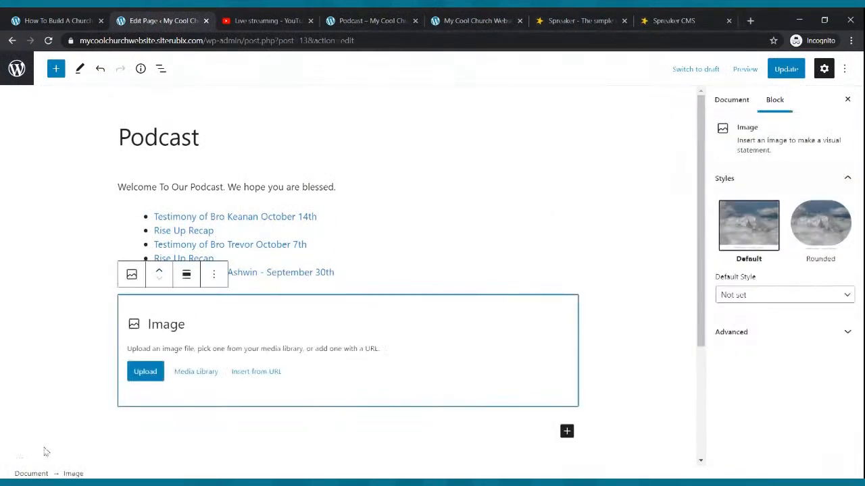
left_click(147, 373)
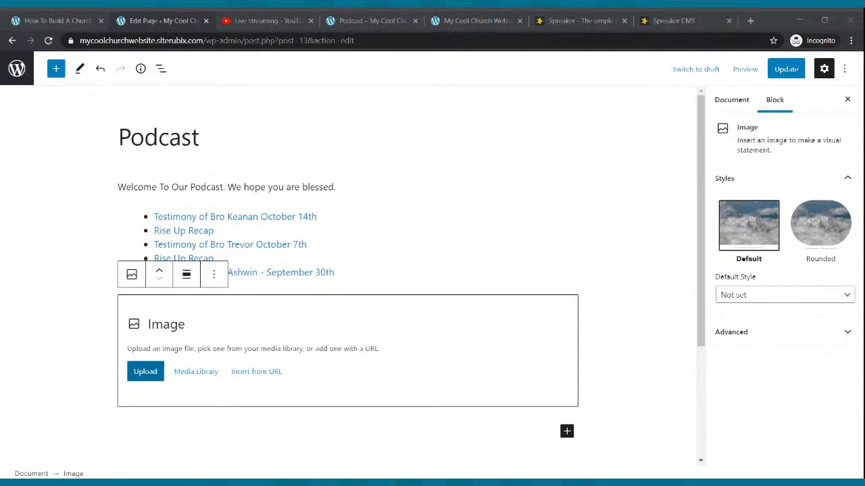
double_click(424, 231)
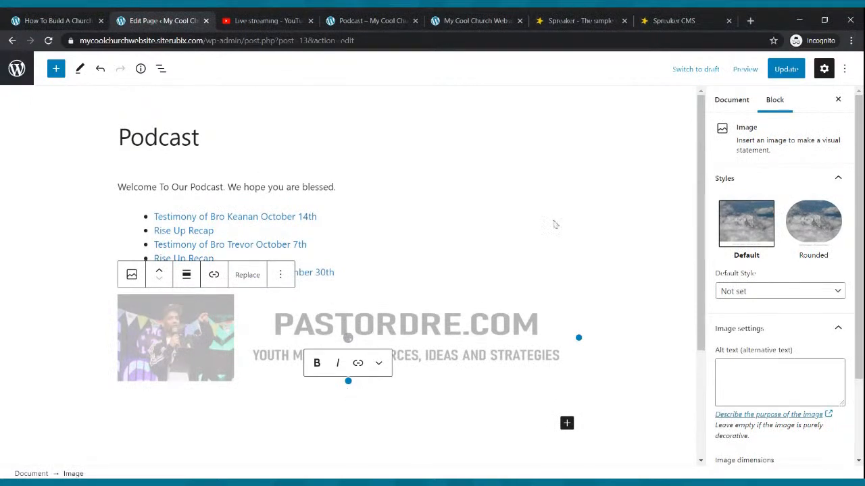
left_click(774, 70)
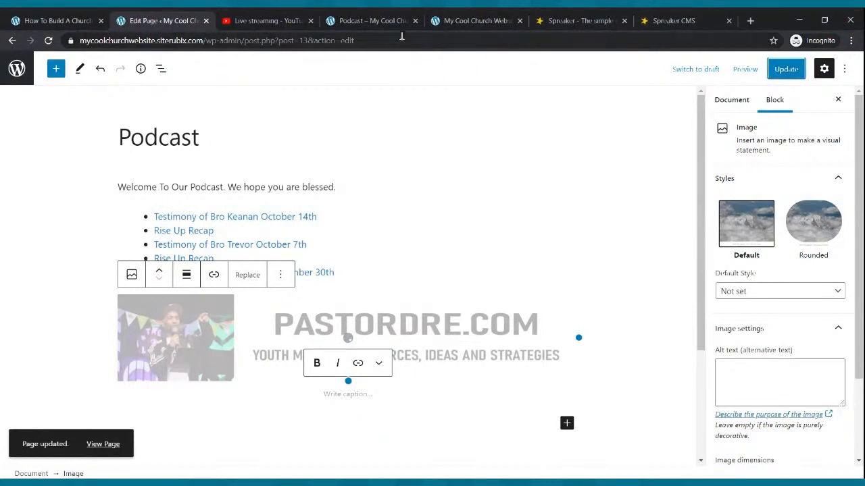
Check the live Podcast page against the Rise Up Radio Segment episode list in Spreaker
left_click(389, 21)
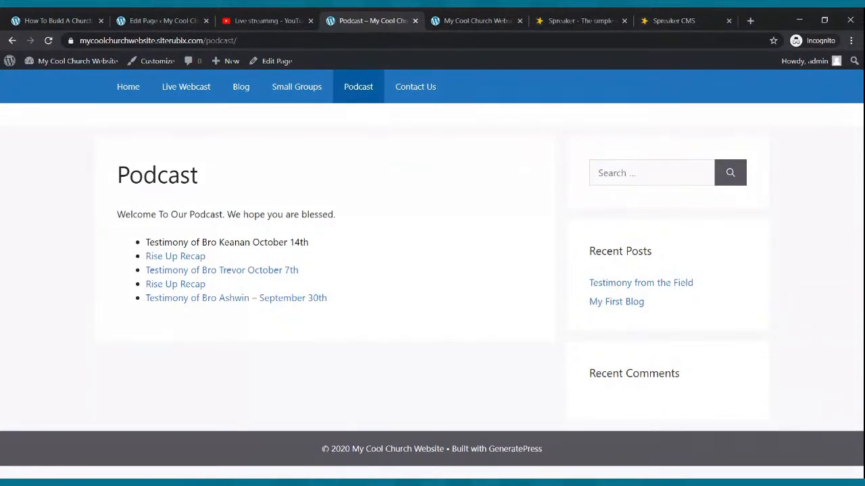
left_click(650, 20)
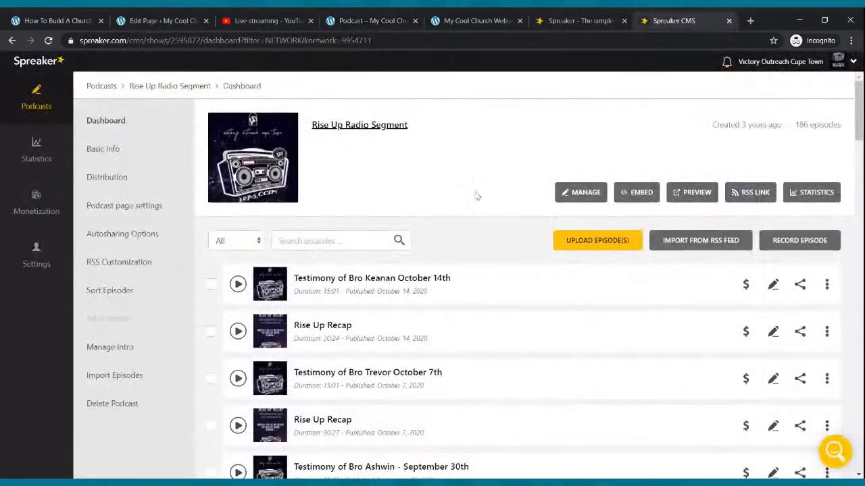
scroll(419, 314, "down", 9)
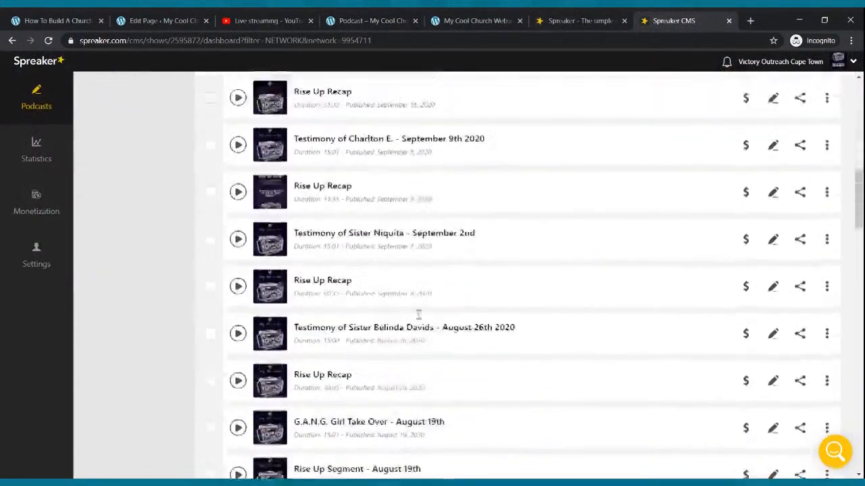
scroll(418, 314, "up", 4)
scroll(420, 319, "up", 6)
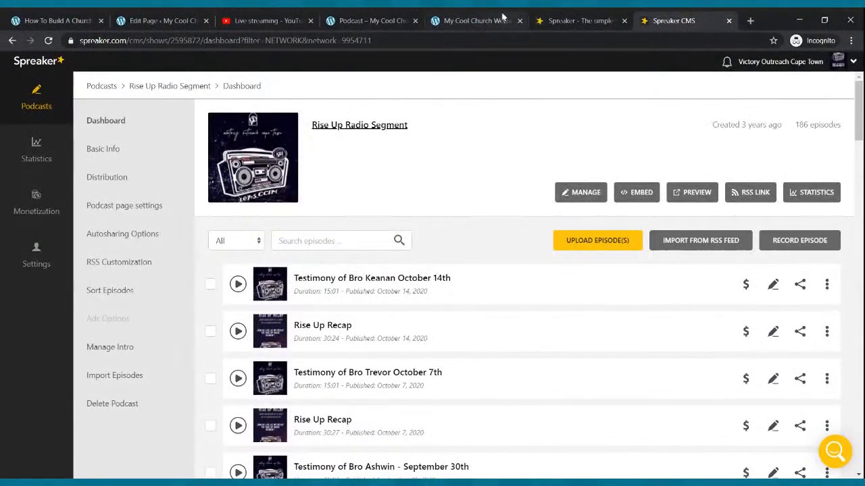
Move the banner image above the RSS episode list on the Podcast page, update it, and check the reloaded live page
left_click(365, 19)
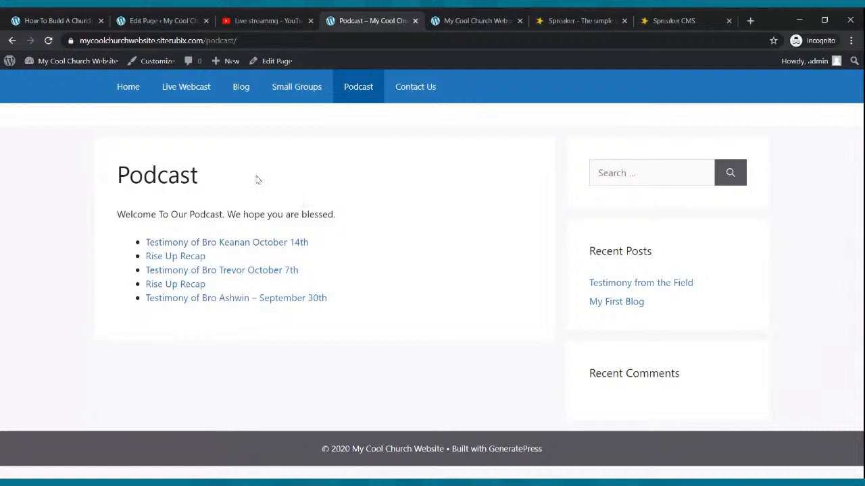
left_click(48, 40)
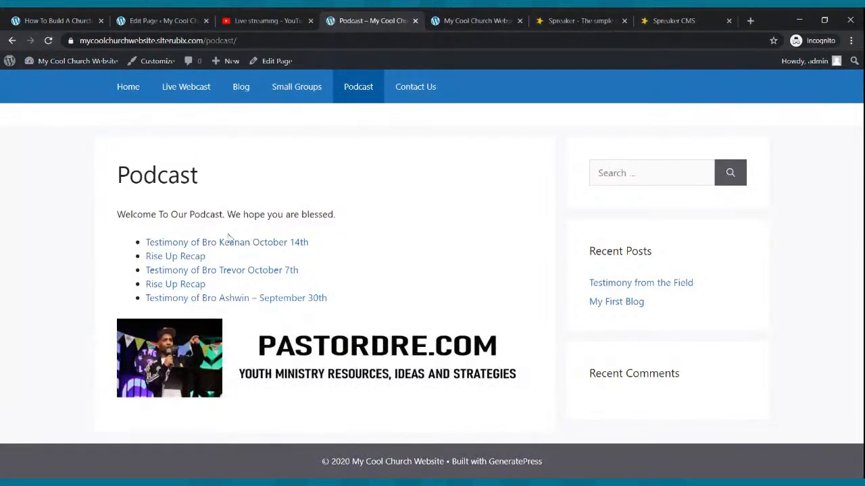
left_click(148, 16)
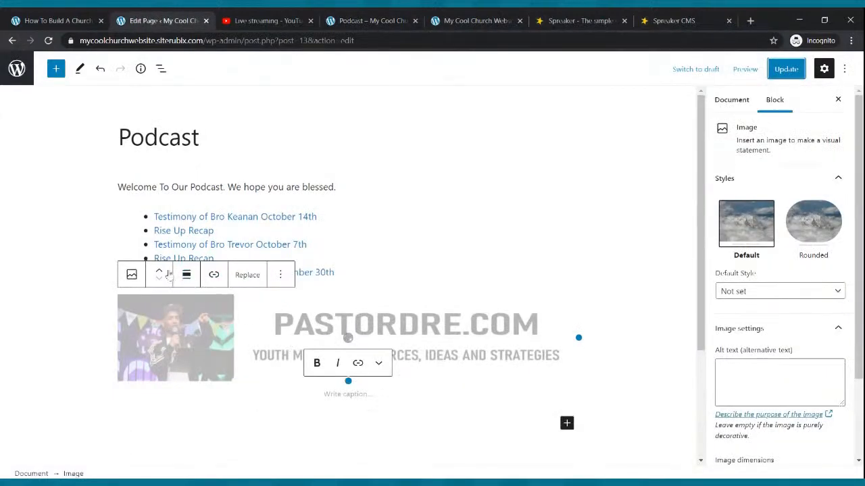
left_click(159, 271)
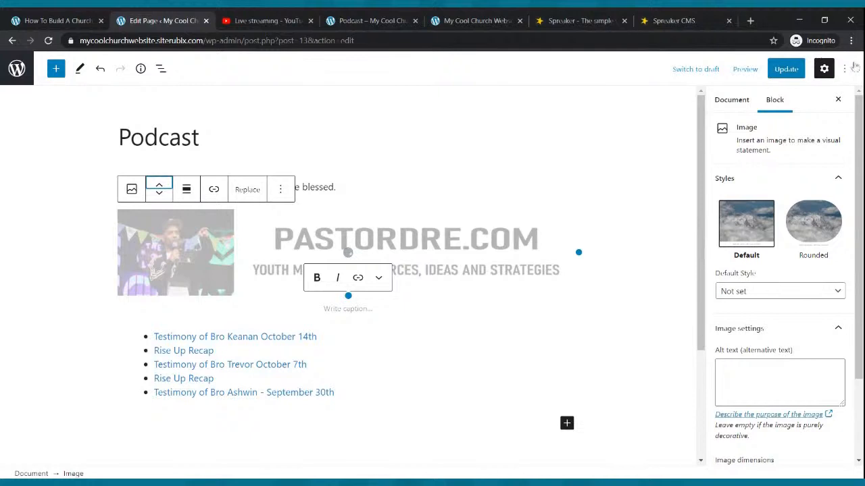
left_click(786, 69)
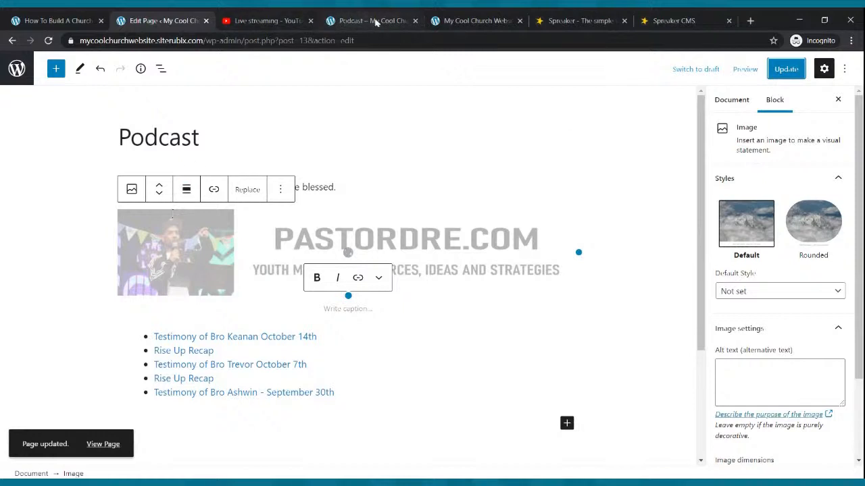
left_click(338, 21)
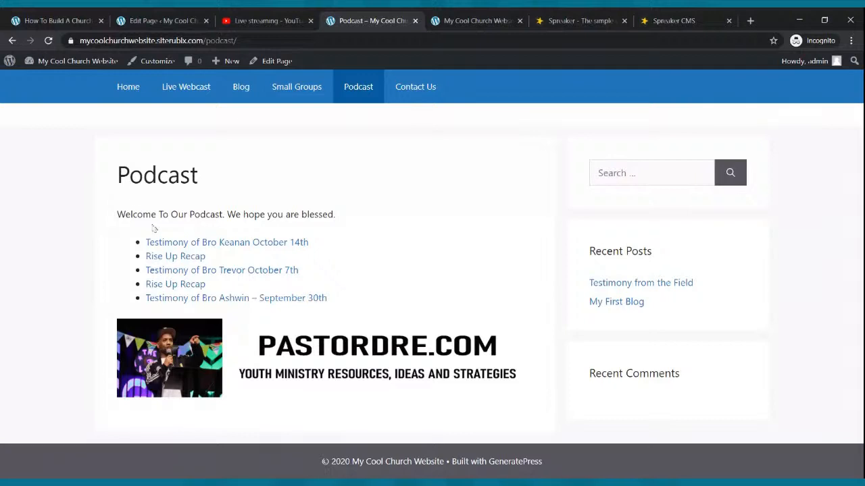
left_click(49, 40)
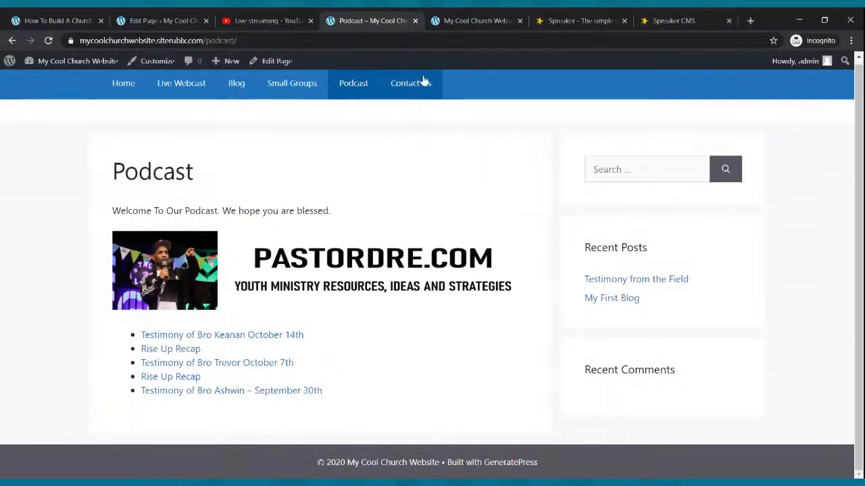
Open the Contact Us page in the WordPress block editor and close both Spreaker tabs
left_click(192, 21)
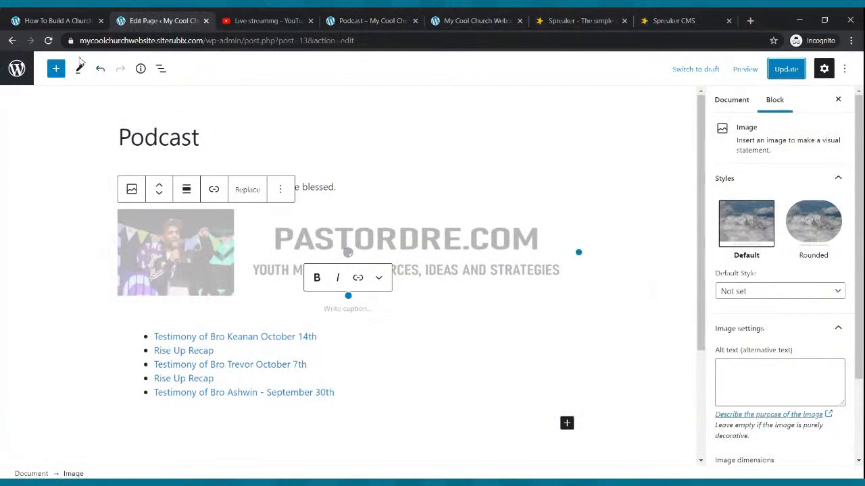
left_click(17, 68)
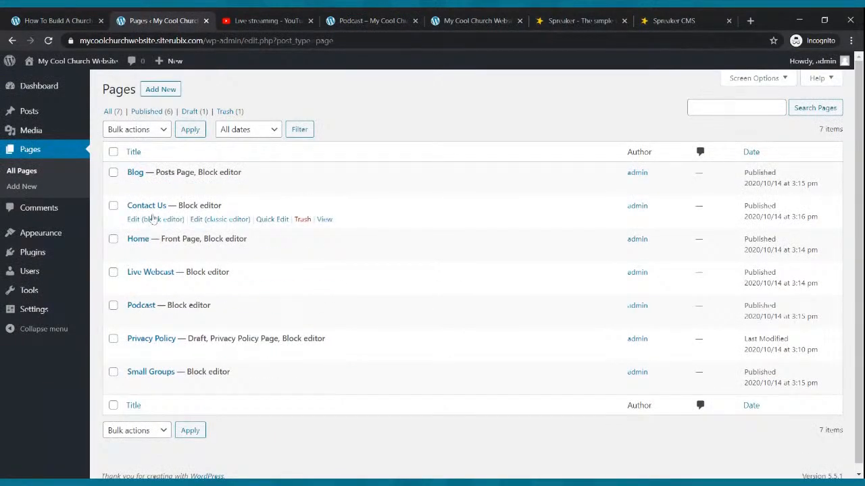
left_click(154, 220)
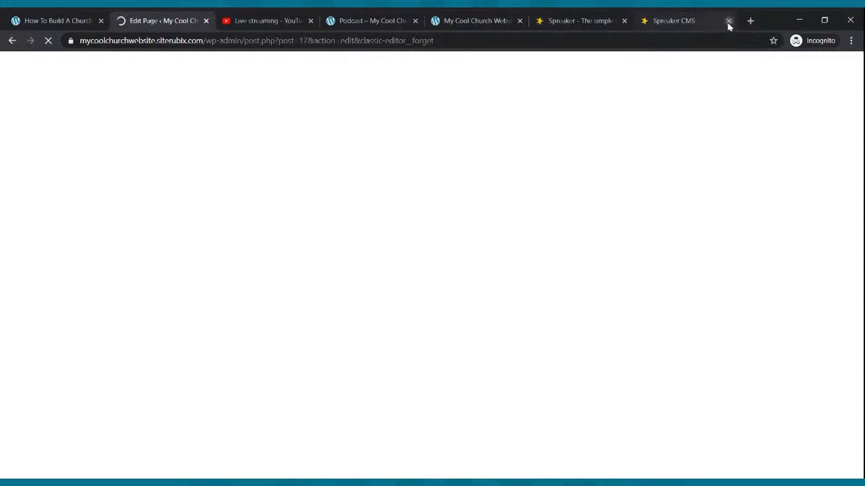
left_click(728, 21)
left_click(728, 21)
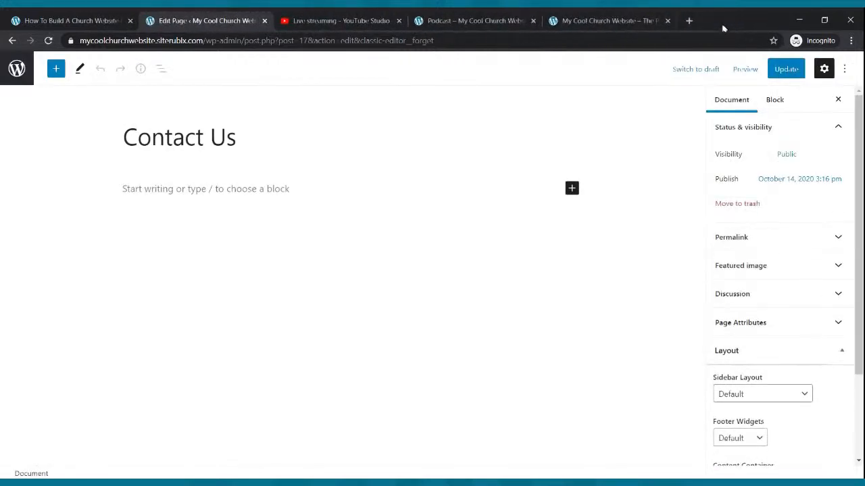
Open jotform.com/myforms in a new browser tab
left_click(689, 21)
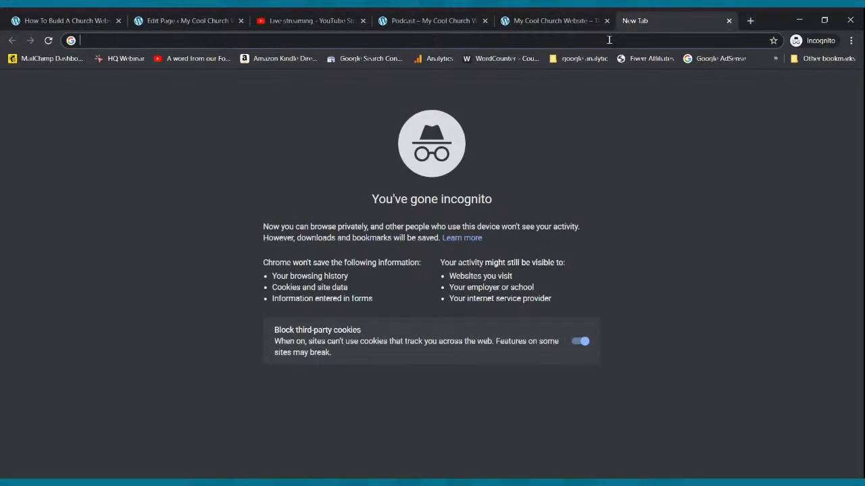
type("jotform.")
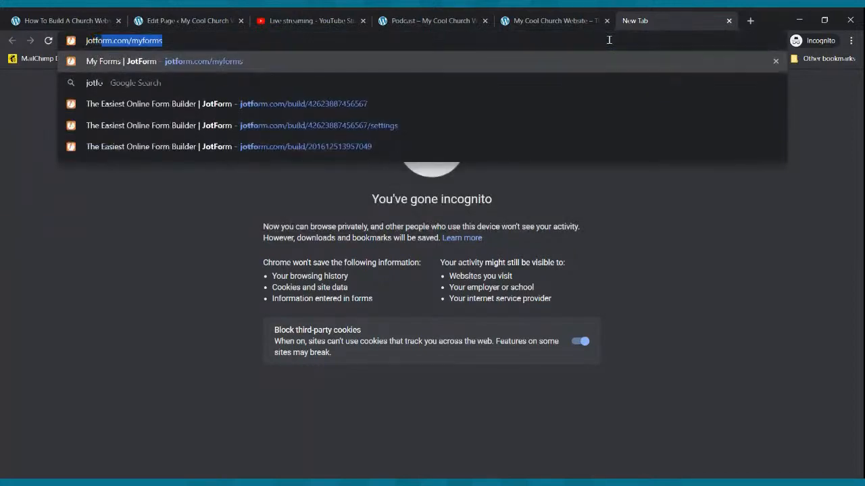
type("com")
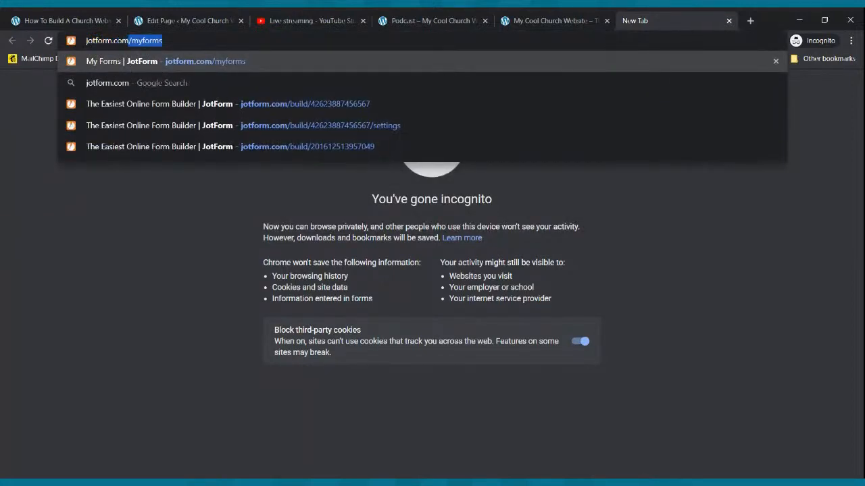
key("Return")
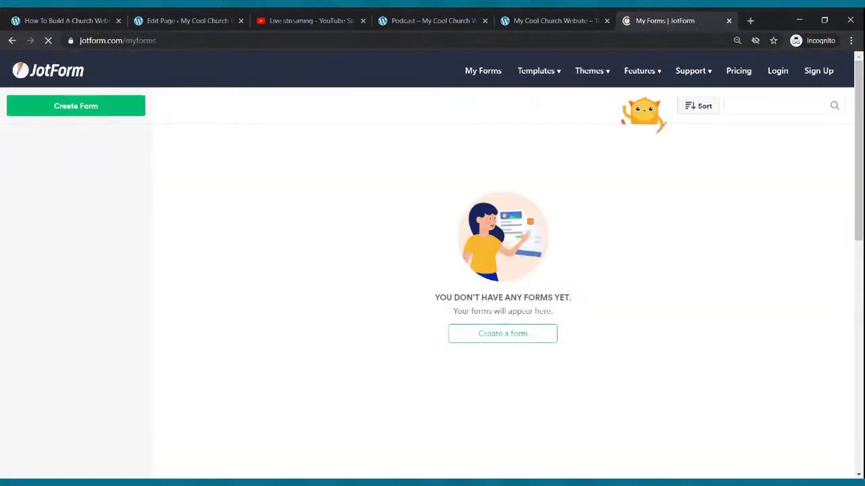
Review the JotForm pricing plans, comparing the limits of the free Starter plan with the Bronze, Silver and Gold plans
mouse_move(701, 83)
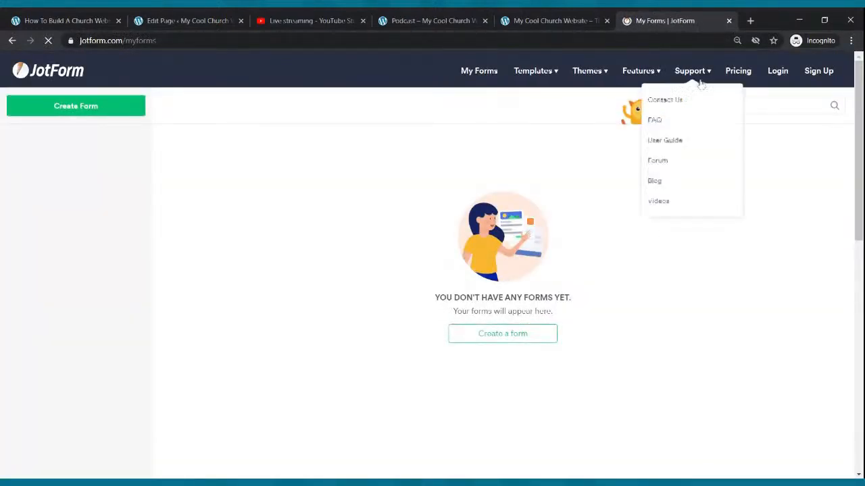
left_click(735, 76)
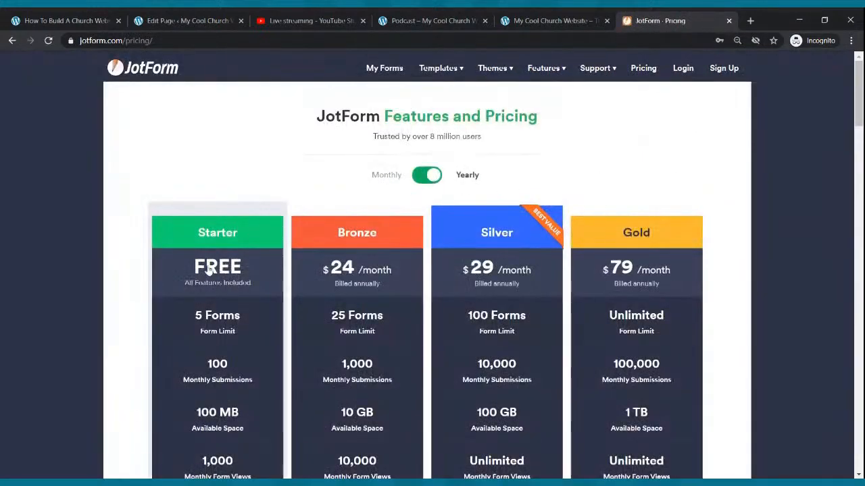
scroll(206, 271, "down", 1)
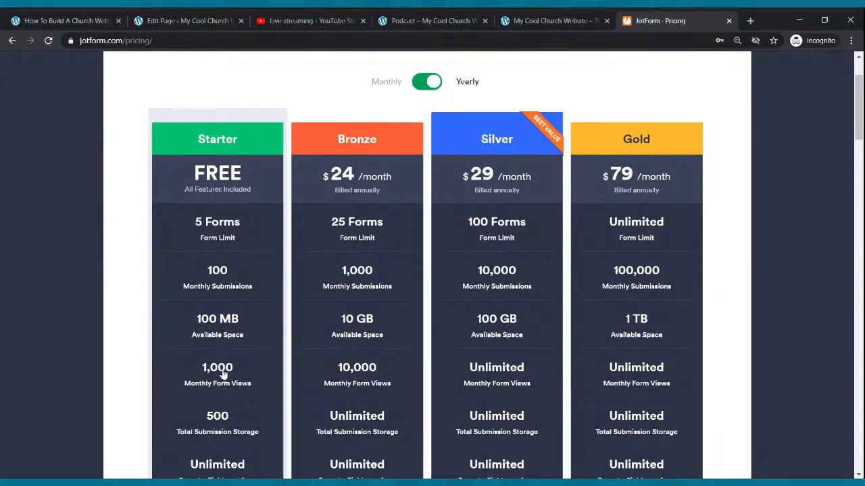
scroll(243, 361, "down", 1)
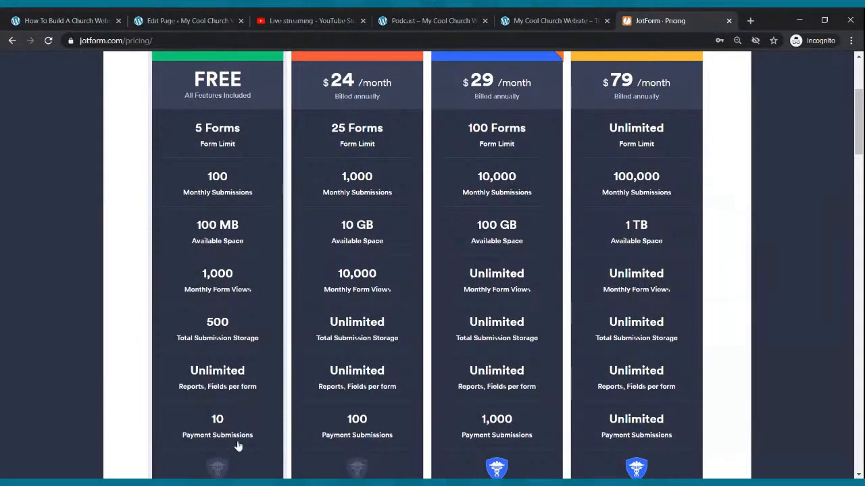
scroll(246, 375, "down", 2)
scroll(245, 377, "up", 2)
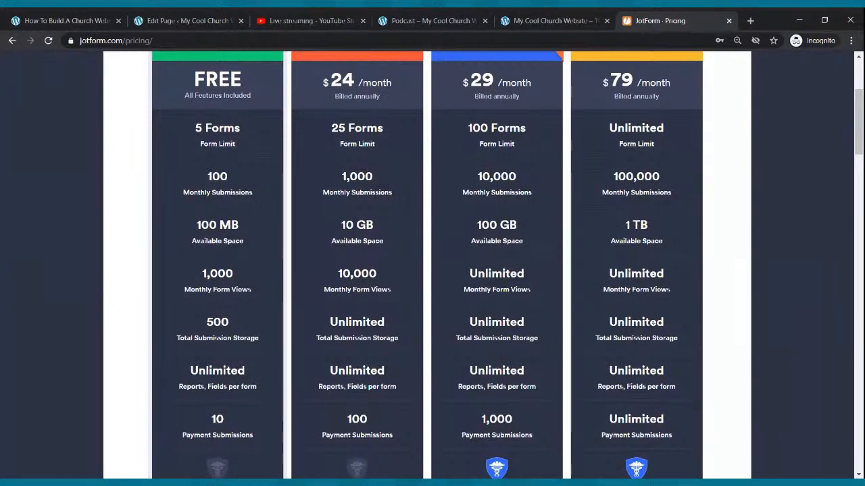
scroll(257, 386, "up", 3)
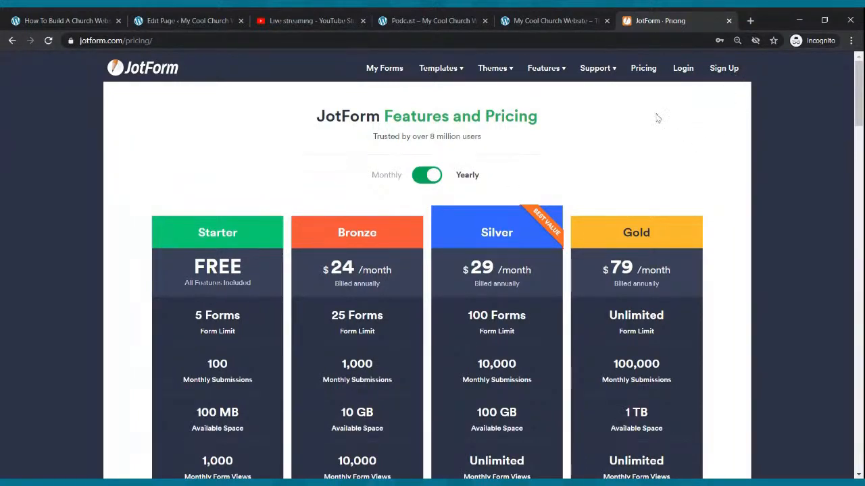
Log in to JotForm with the account e-mail and password
left_click(680, 74)
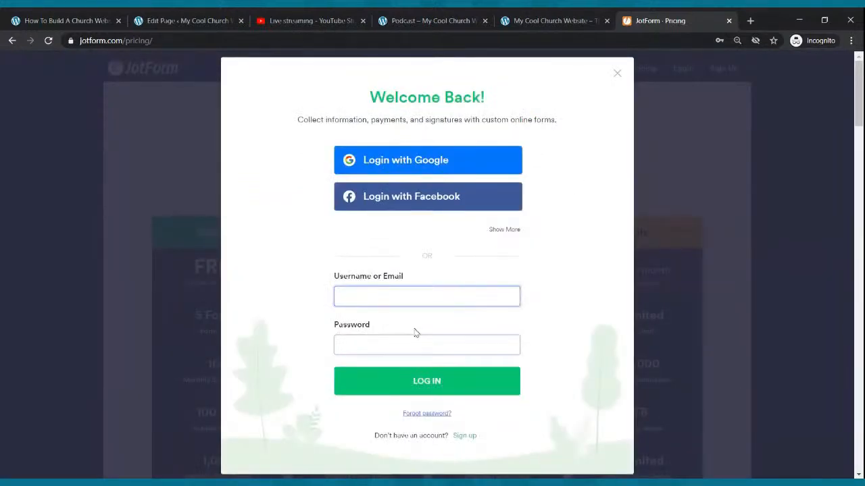
left_click(410, 297)
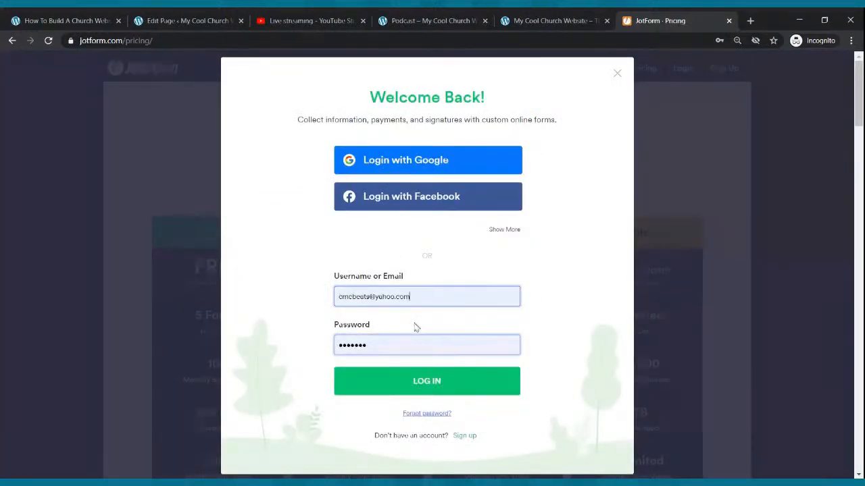
left_click(411, 389)
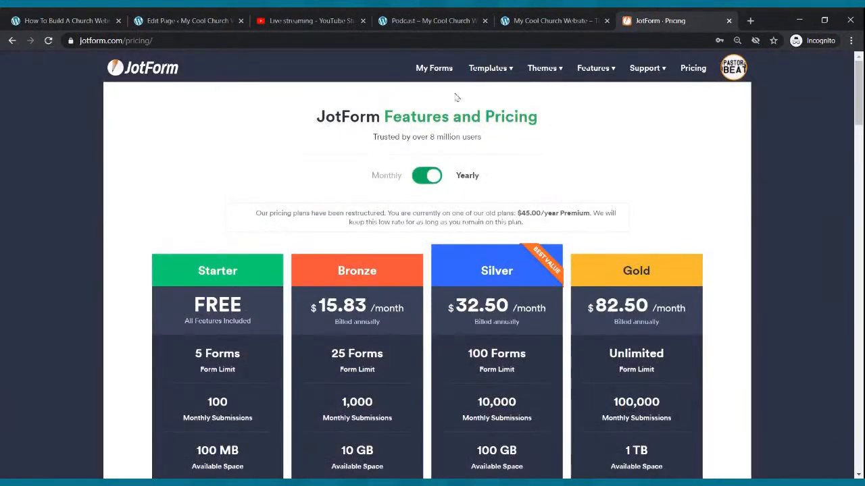
Open the existing Contact Us form from the account's forms in the JotForm builder and look through its fields
left_click(431, 73)
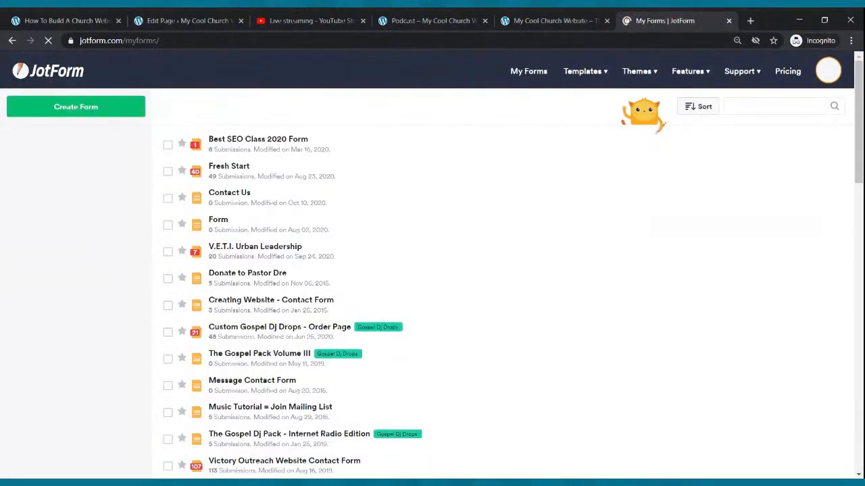
scroll(434, 326, "down", 3)
scroll(434, 325, "up", 3)
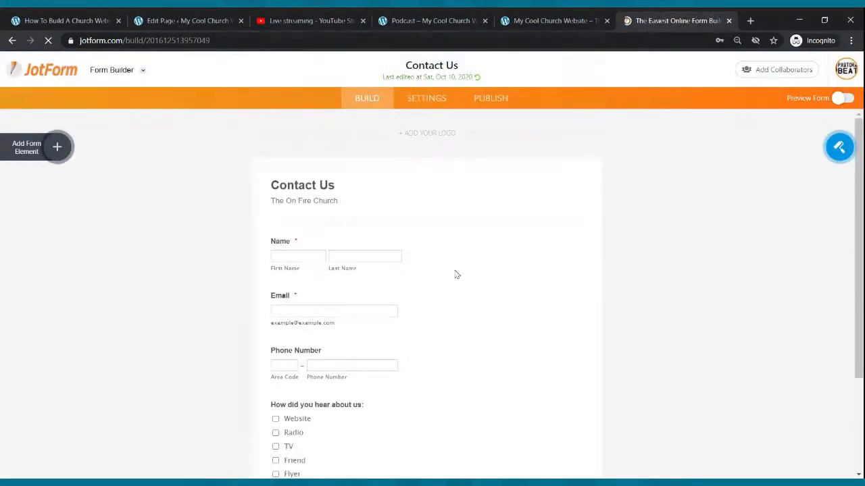
left_click(12, 40)
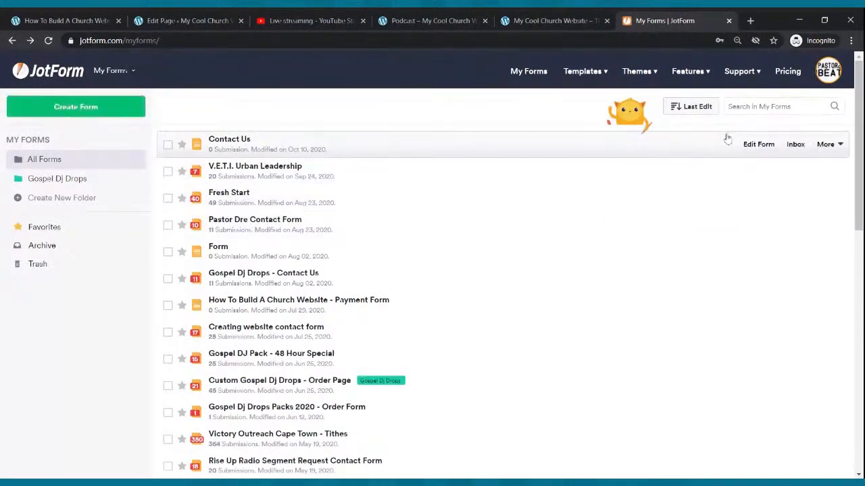
left_click(746, 144)
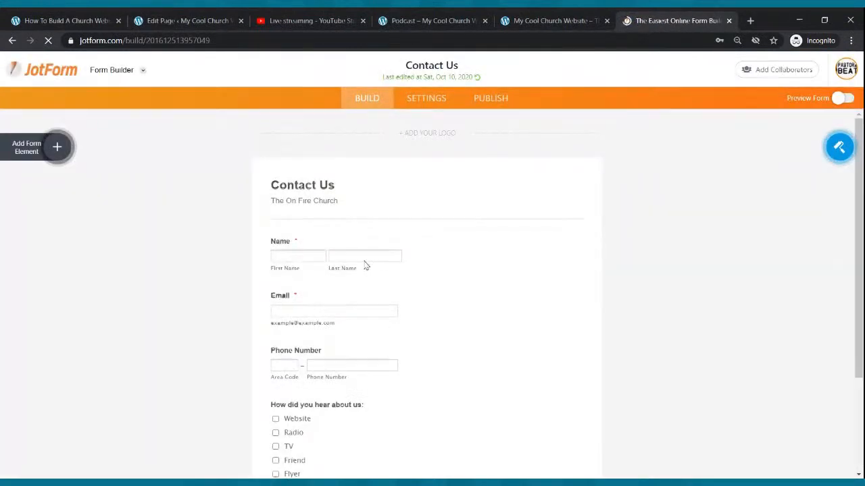
scroll(368, 324, "down", 3)
scroll(342, 336, "up", 3)
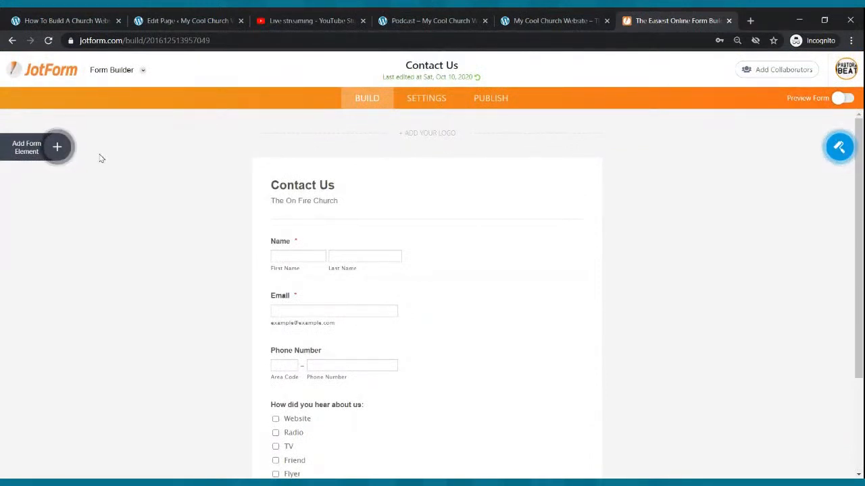
Try adding an extra Full Name field and an extra Email field to the Contact Us form, deleting each one again
left_click(58, 149)
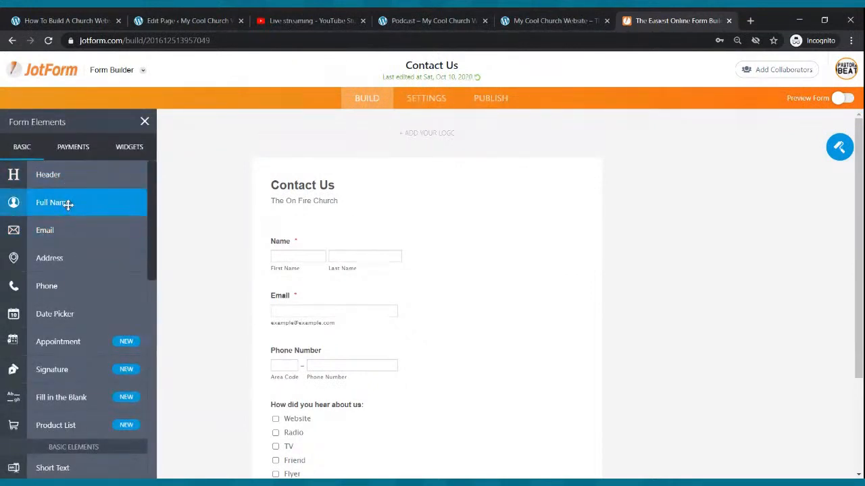
left_click_drag(64, 202, 341, 231)
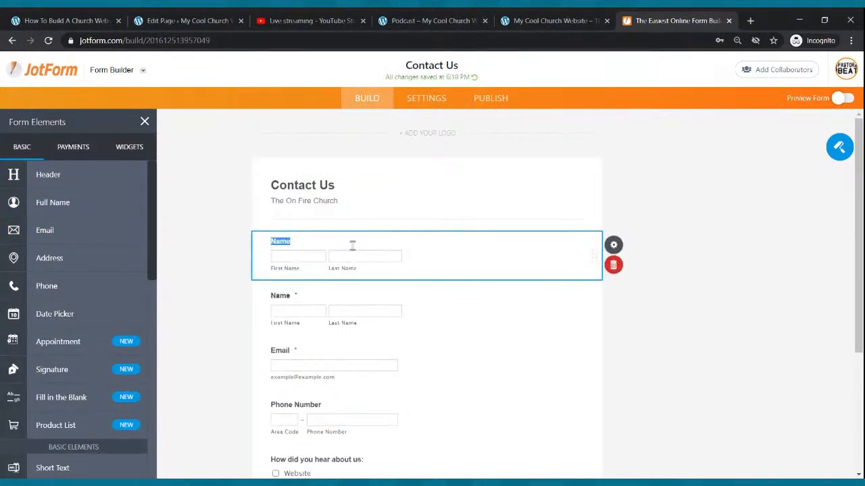
left_click(614, 266)
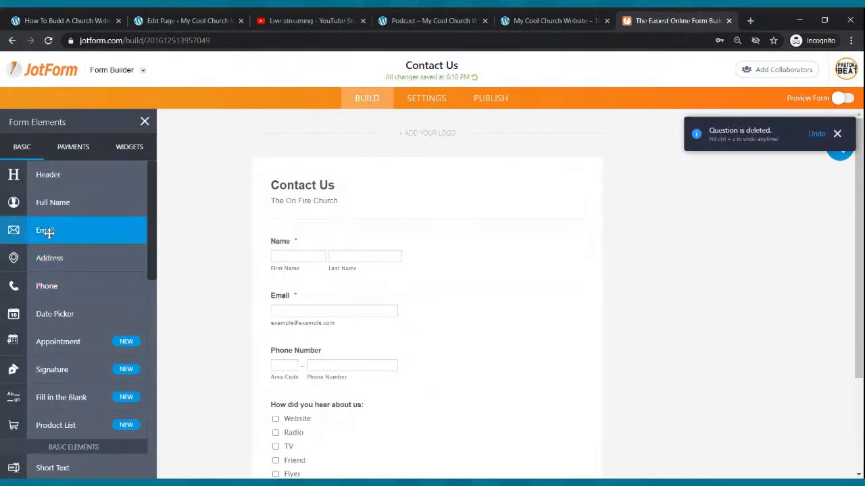
left_click_drag(47, 232, 353, 293)
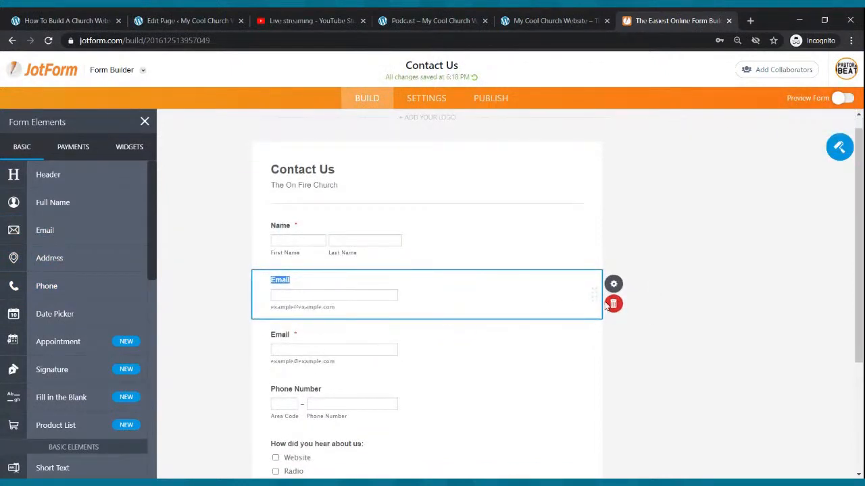
left_click(612, 304)
Try adding a Multiple Choice question titled "How did you hear about us:" below the form's Phone Number field
scroll(370, 254, "down", 2)
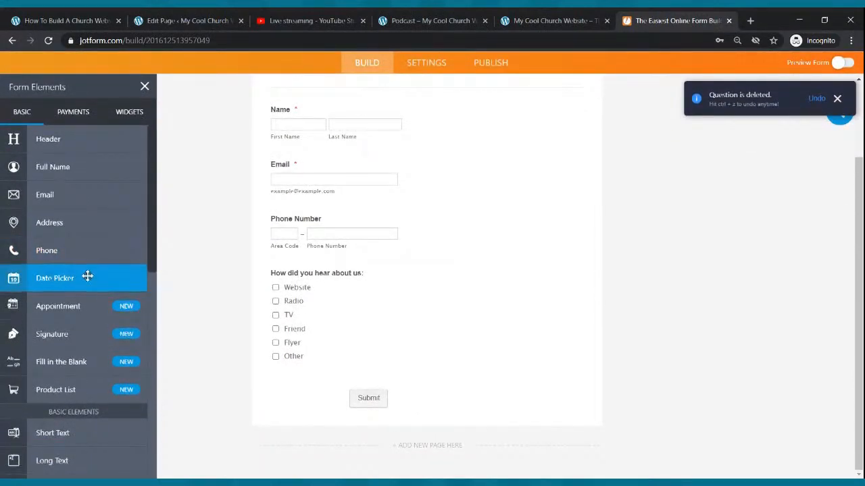
scroll(87, 276, "down", 3)
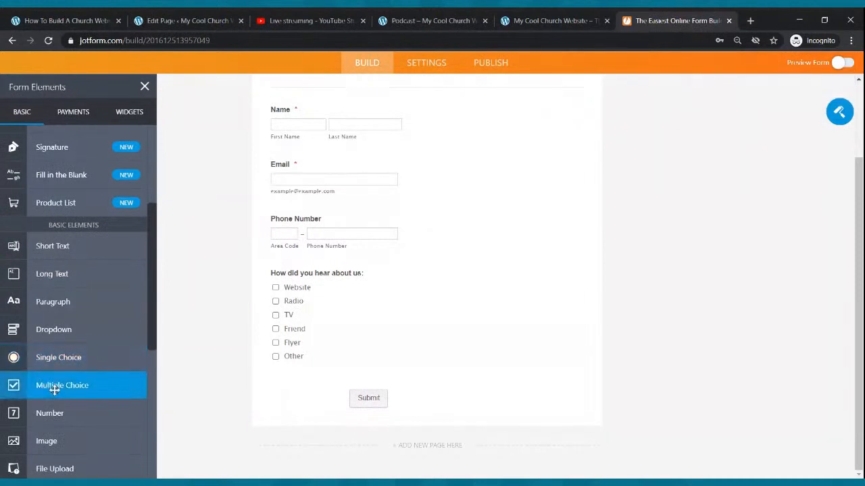
left_click_drag(54, 385, 315, 282)
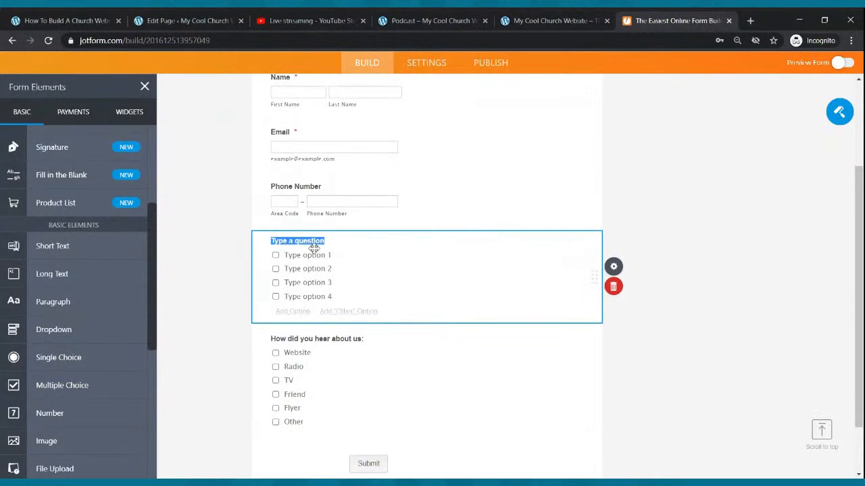
type("How did you hear about us:")
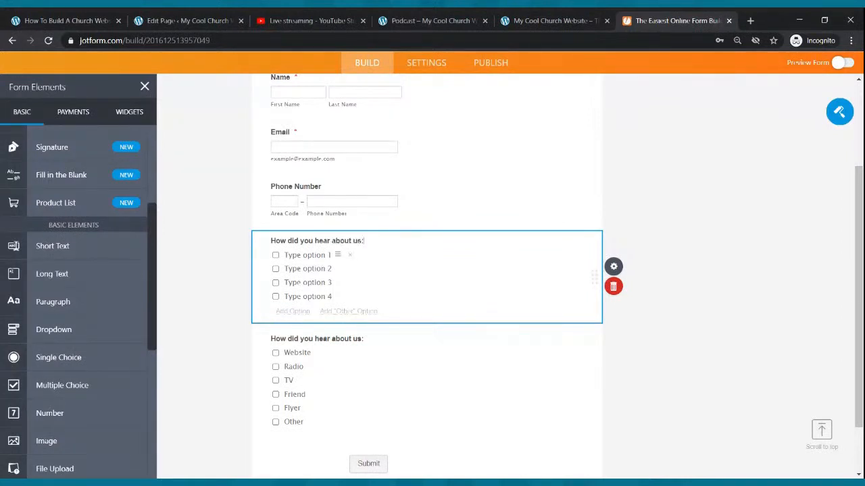
Name the four options of the new multiple choice question Flier, Friend, Radio and Television
left_click(321, 256)
type("Flier")
left_click(321, 268)
type("FR")
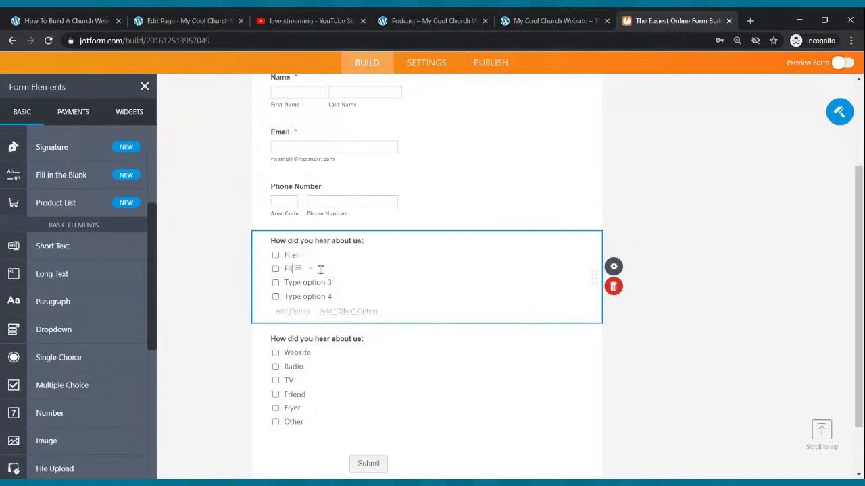
type("iend")
left_click(321, 282)
type("Radio")
left_click(300, 296)
type("T")
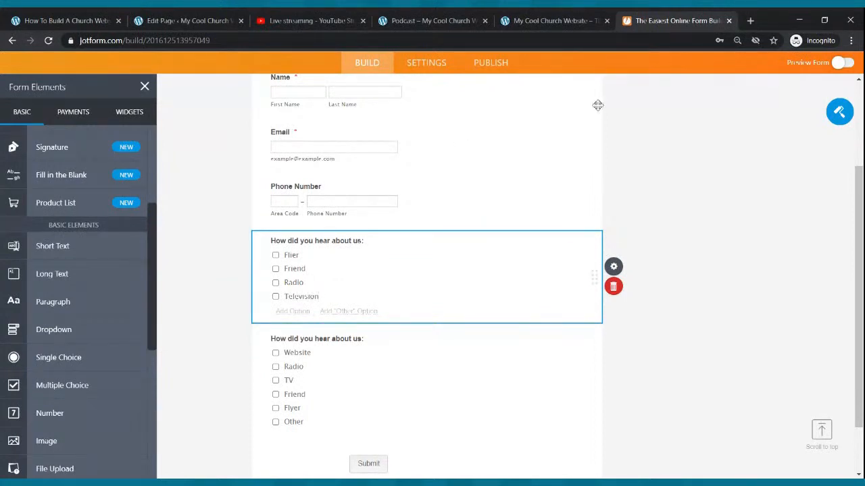
Add a fifth option, Internet, to the duplicate question, and delete the whole question again
left_click(293, 312)
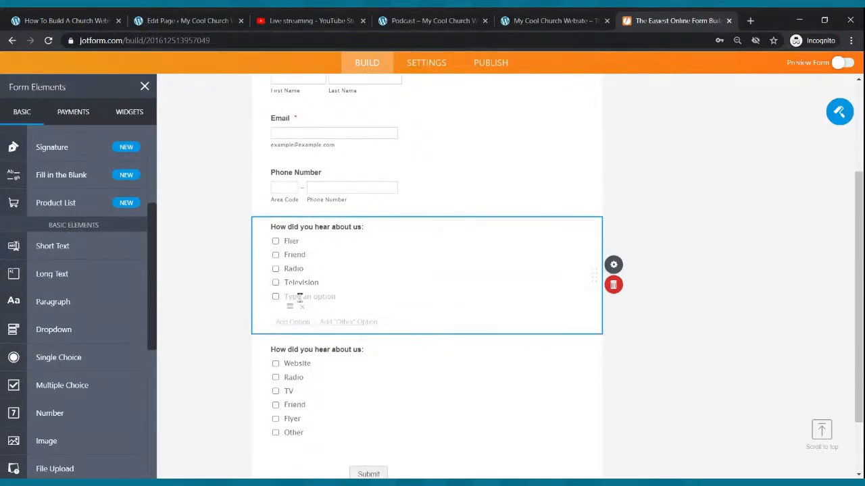
type("Internet")
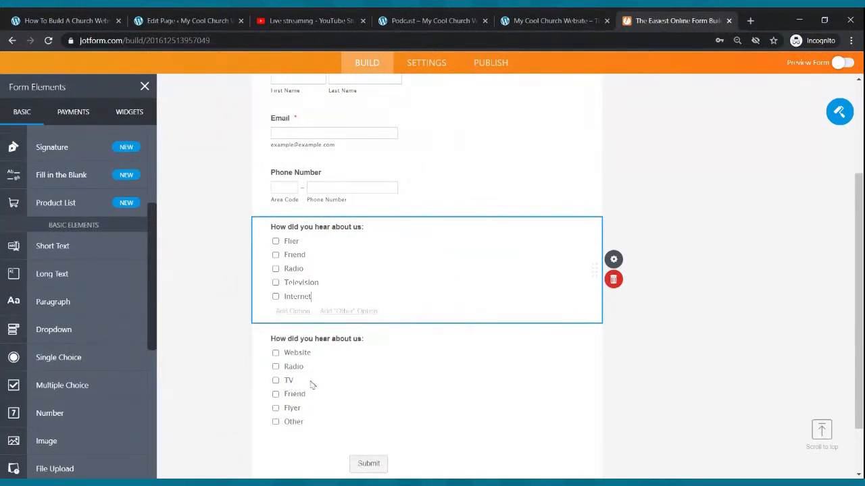
left_click(621, 281)
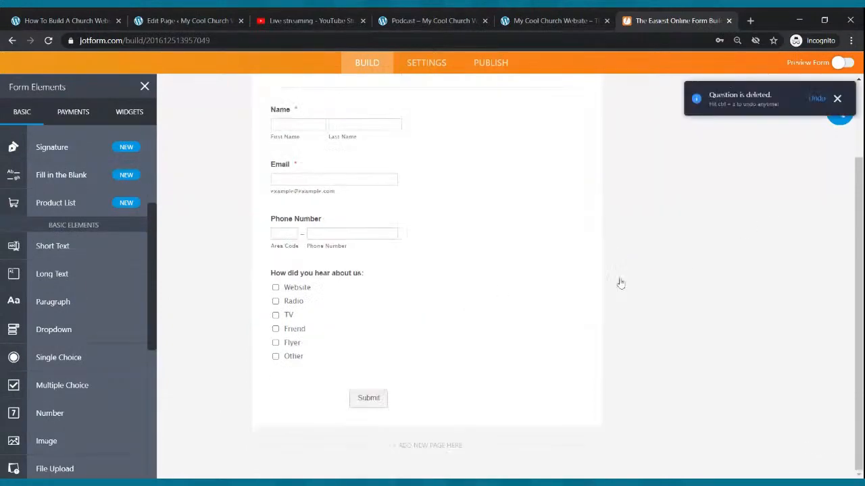
Open the Contact Us form's embed publishing options and copy its script embed code
scroll(485, 309, "up", 3)
scroll(490, 300, "down", 3)
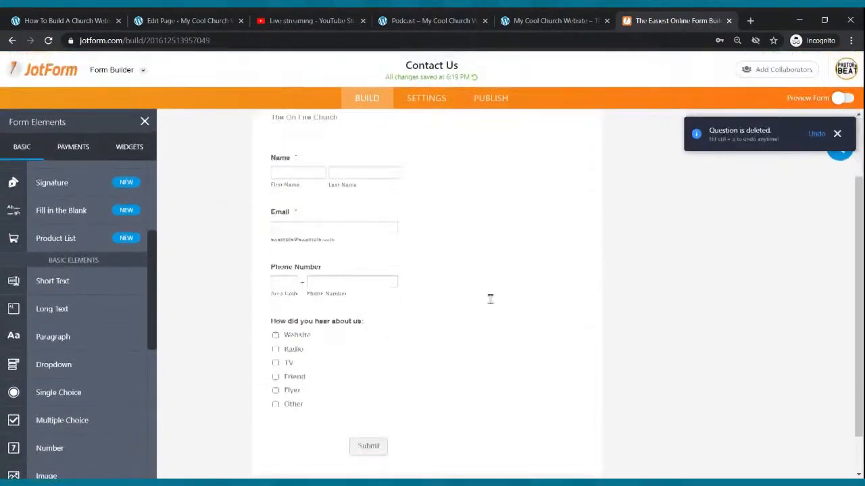
scroll(533, 326, "up", 3)
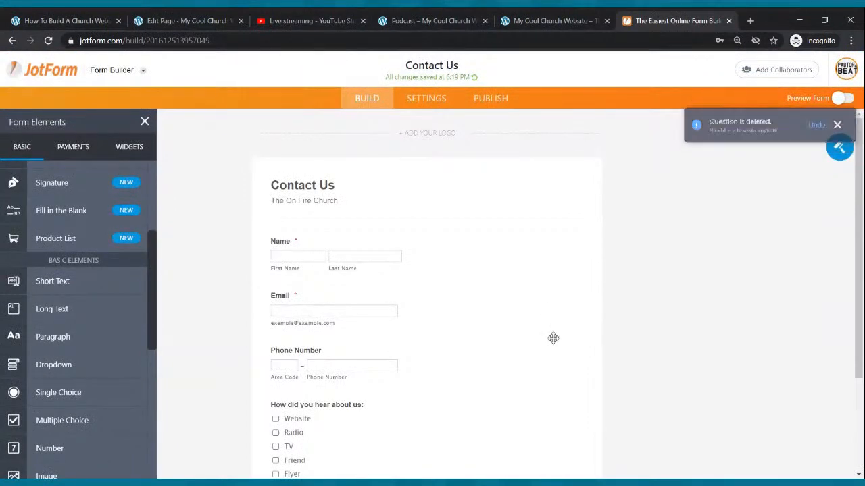
left_click(491, 98)
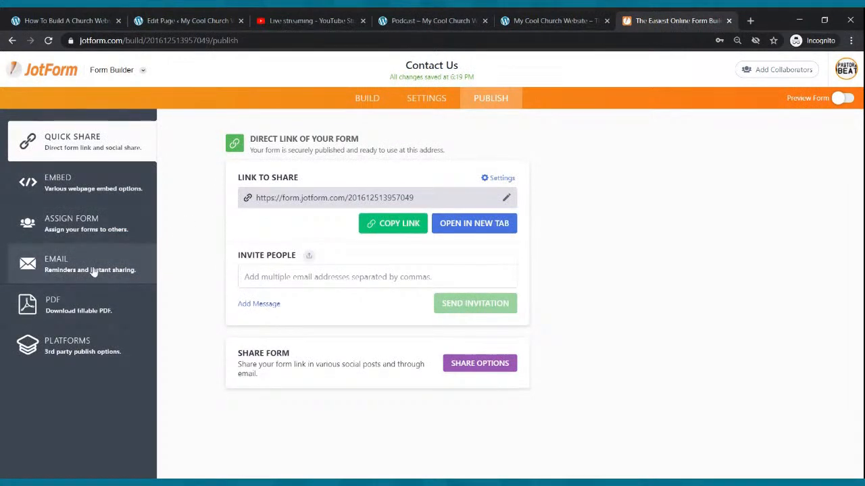
left_click(73, 186)
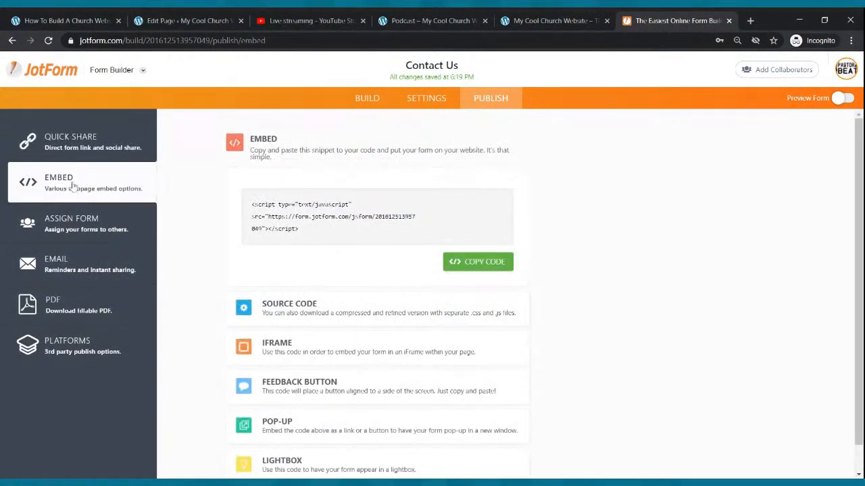
left_click(477, 263)
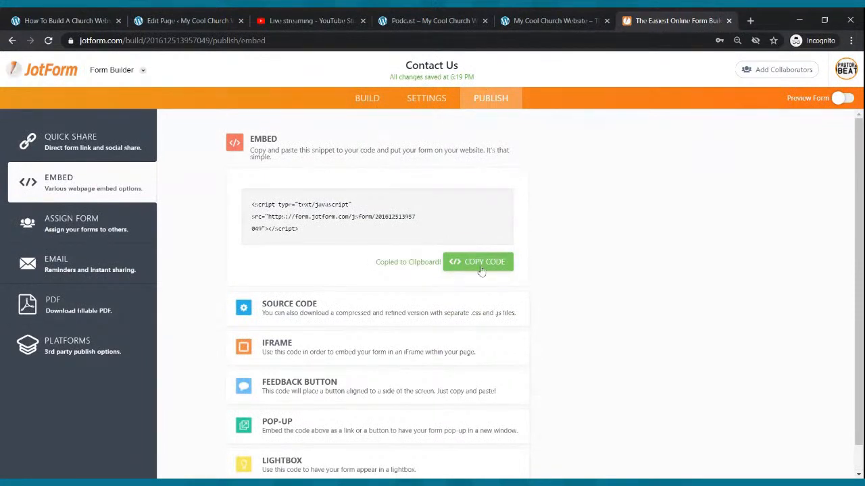
In the WordPress Contact Us page, add a Custom HTML block containing the copied JotForm code and update the page
left_click(212, 26)
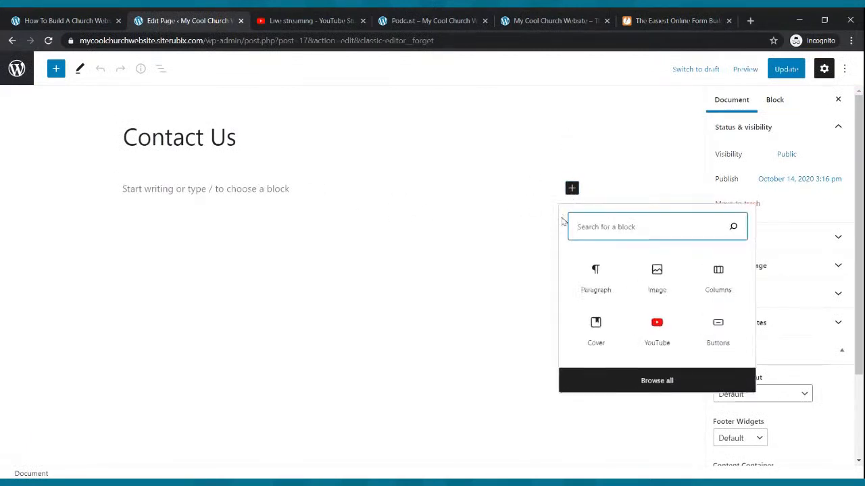
type("html")
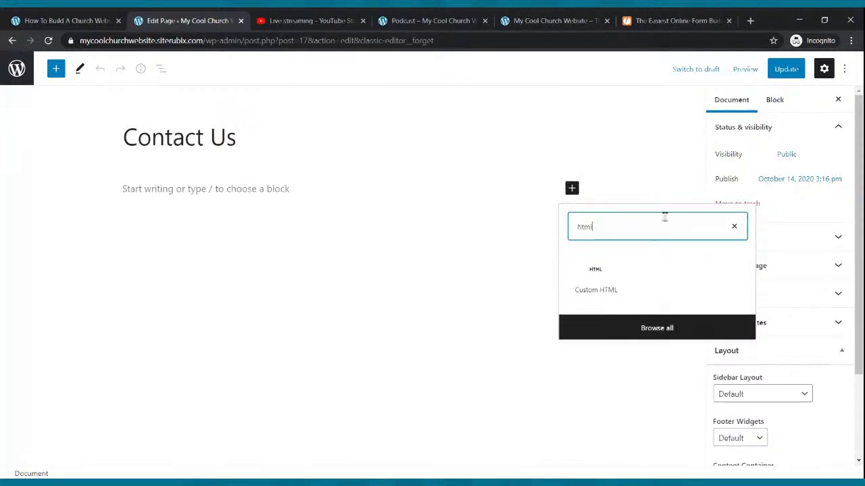
left_click(601, 284)
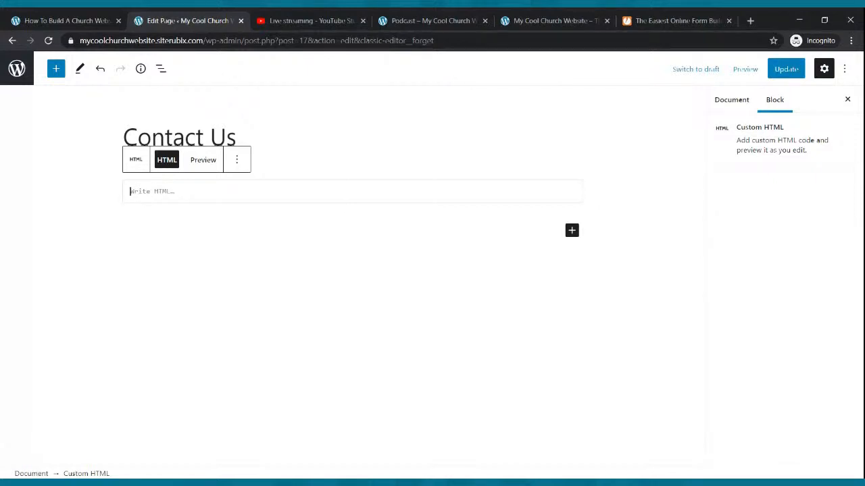
key("ctrl+v")
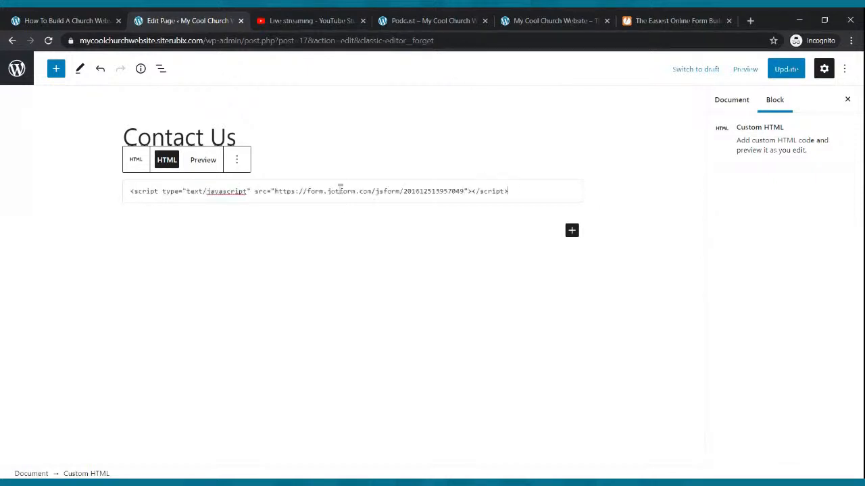
left_click(782, 73)
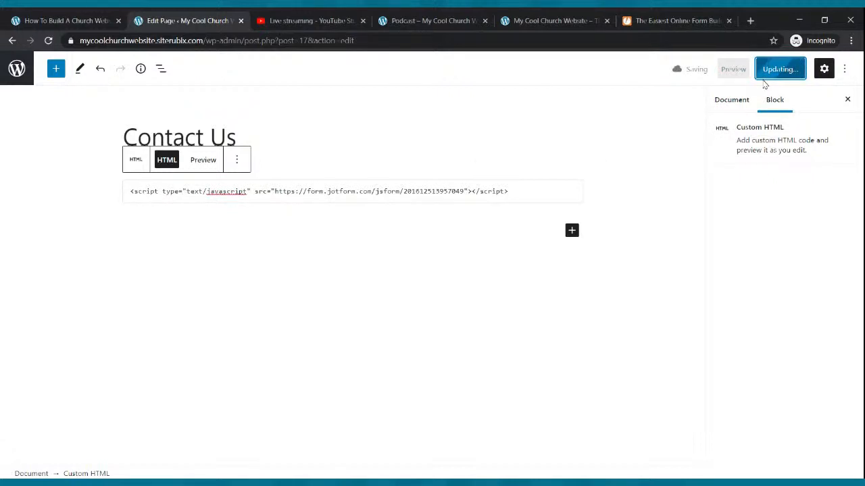
Open the live Contact Us page on the church website and check the embedded form from its heading down to Submit
left_click(457, 22)
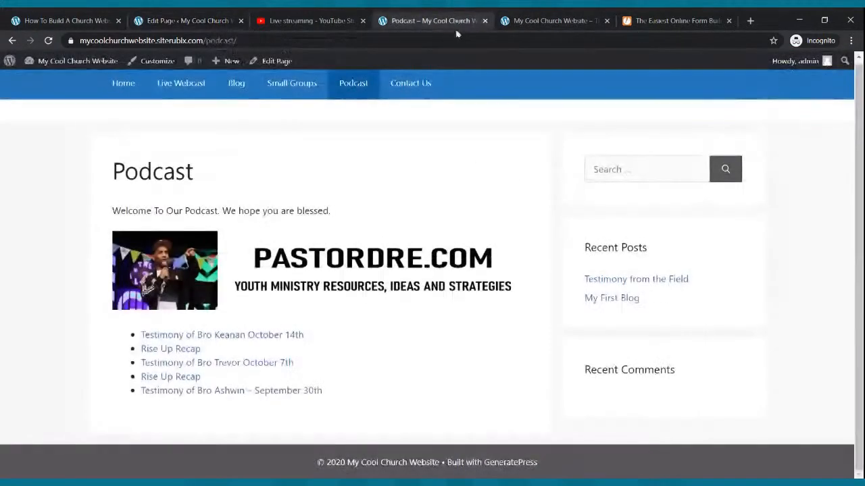
left_click(414, 89)
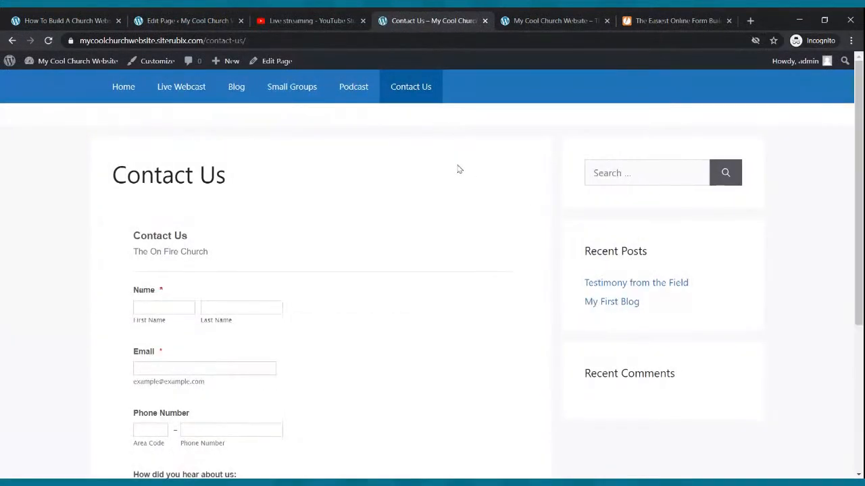
scroll(459, 172, "down", 4)
scroll(461, 168, "up", 4)
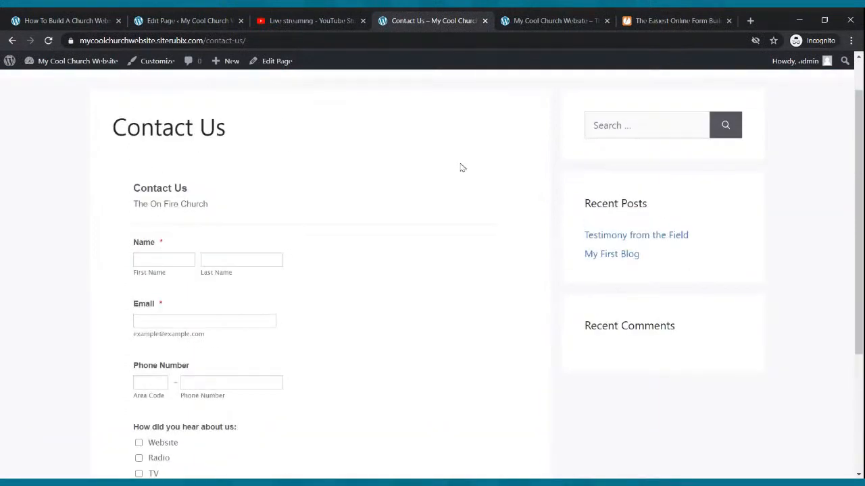
left_click(663, 20)
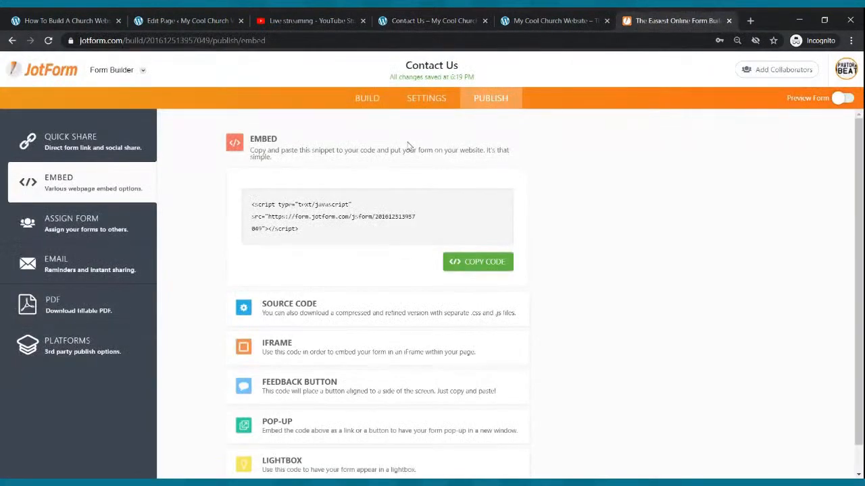
left_click(450, 21)
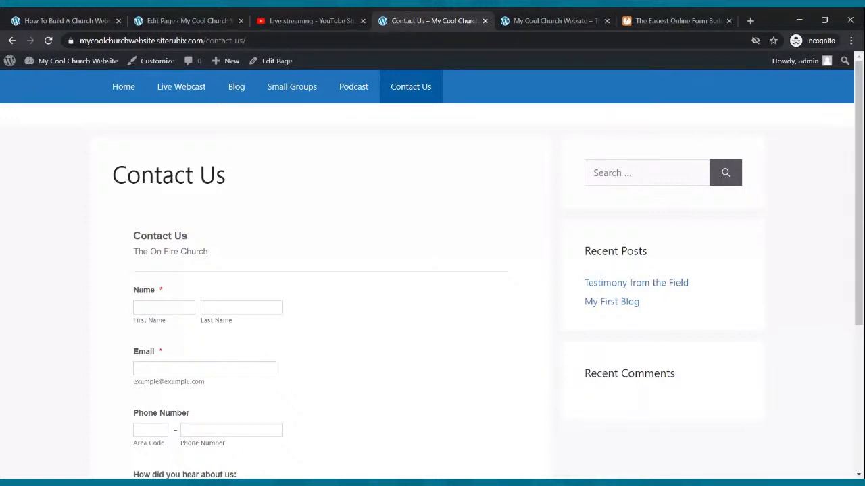
scroll(226, 319, "down", 3)
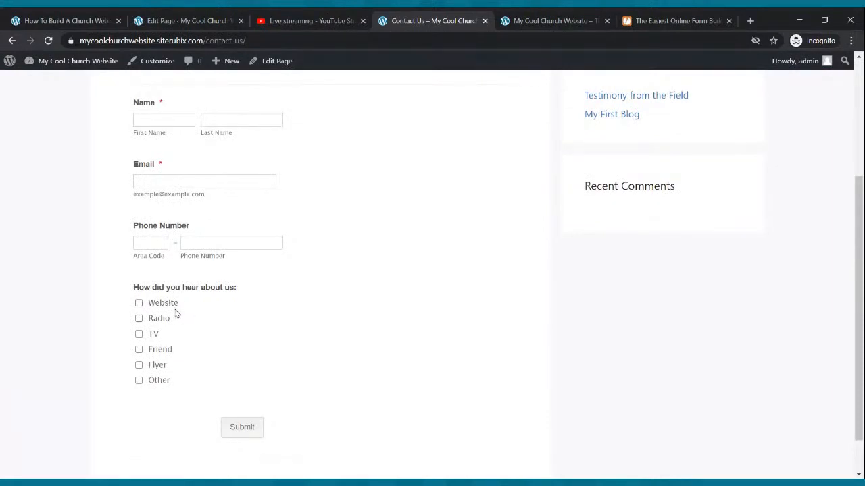
scroll(175, 321, "up", 2)
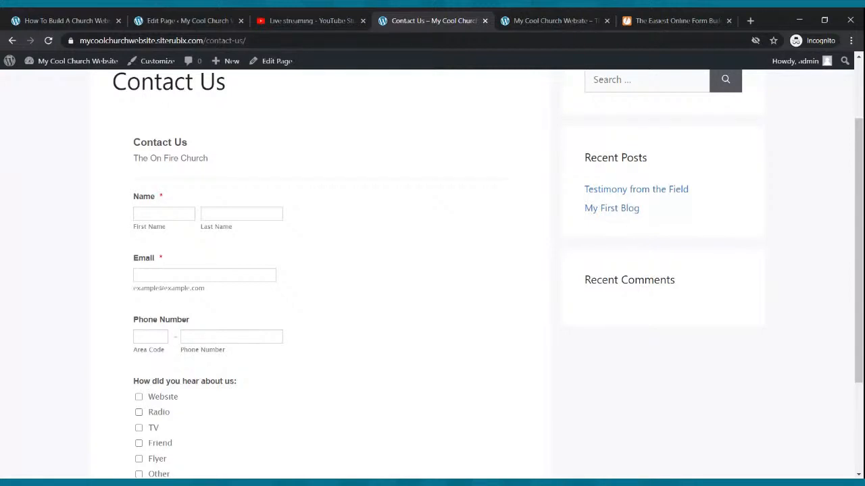
scroll(205, 315, "up", 2)
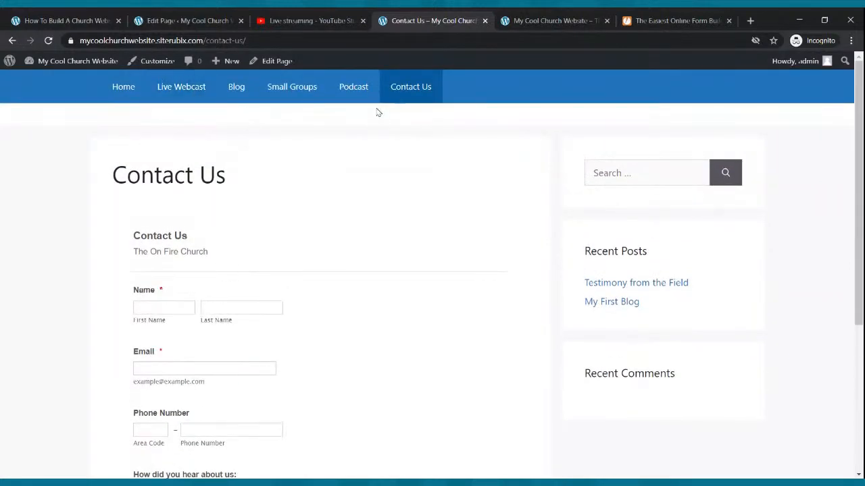
left_click(408, 90)
scroll(175, 363, "down", 3)
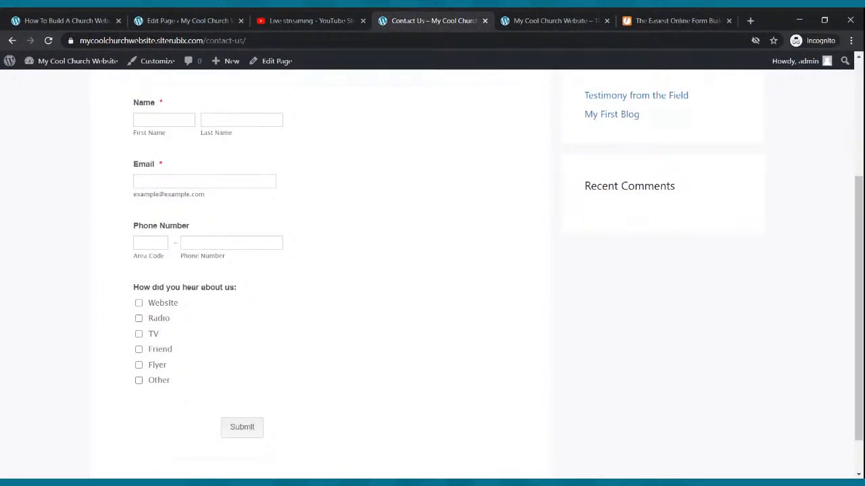
scroll(192, 354, "up", 3)
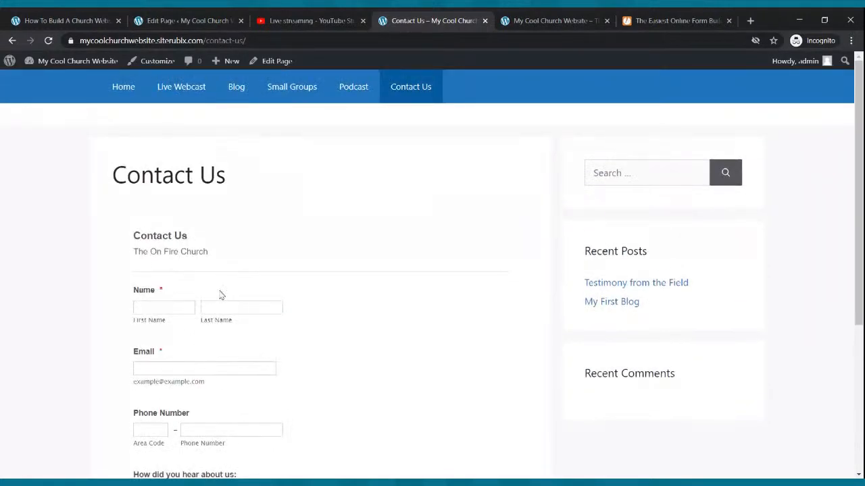
Review the website's Home page and Live Webcast page, looking through the content of each
left_click(127, 93)
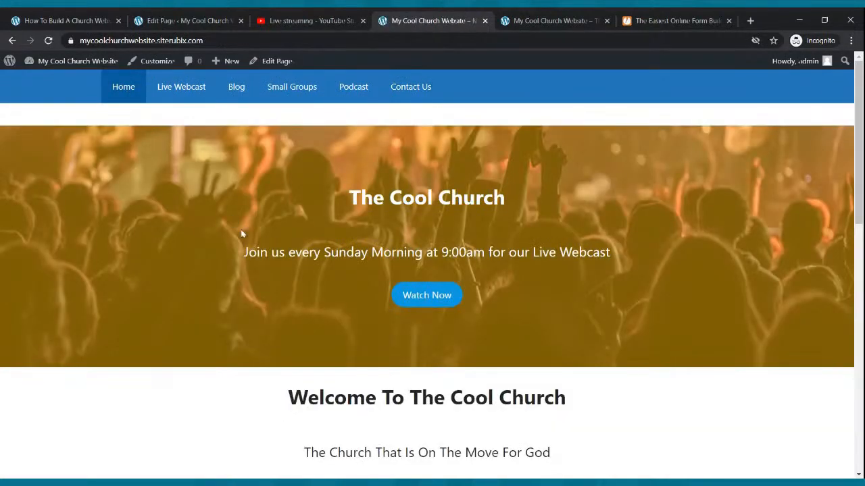
scroll(265, 226, "down", 6)
scroll(267, 225, "down", 3)
scroll(268, 228, "up", 9)
left_click(181, 87)
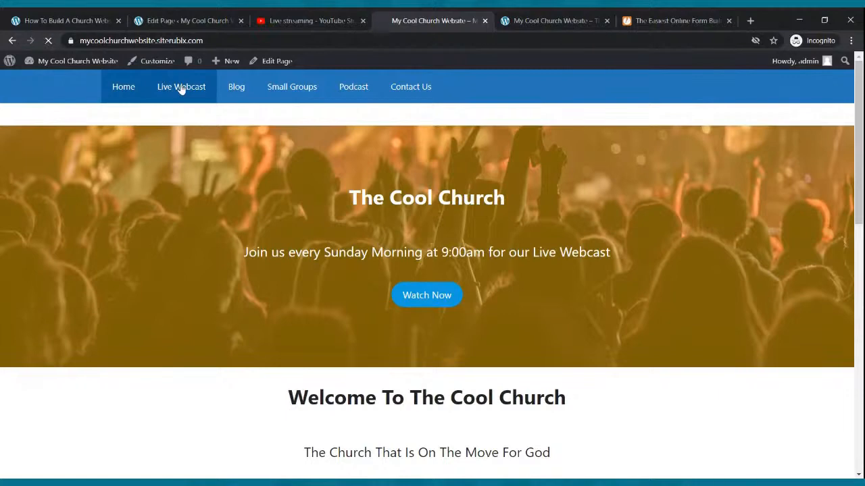
scroll(242, 170, "down", 3)
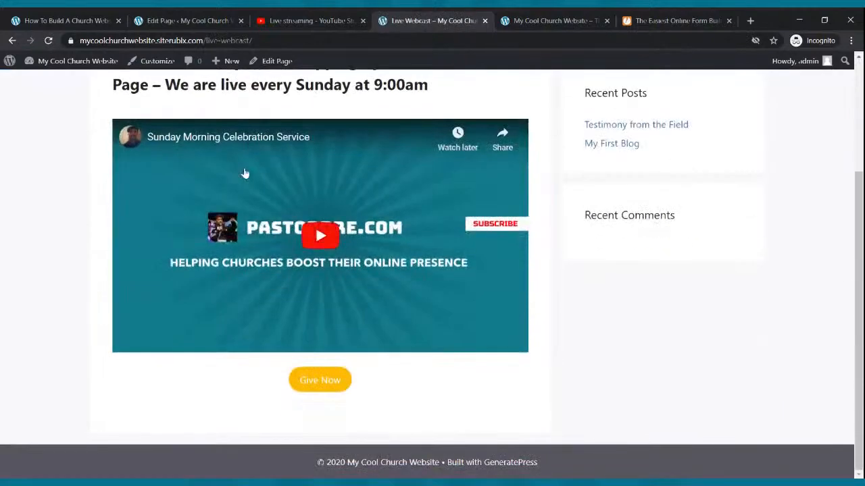
scroll(246, 175, "up", 3)
scroll(243, 177, "down", 3)
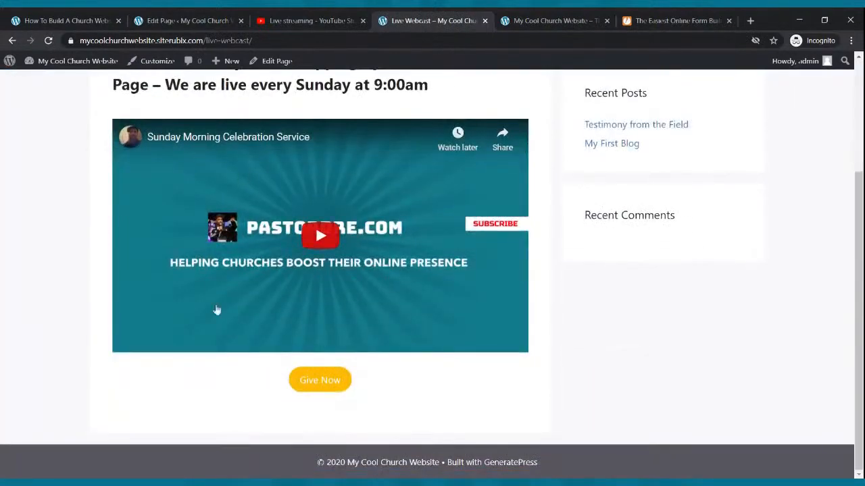
scroll(294, 395, "up", 3)
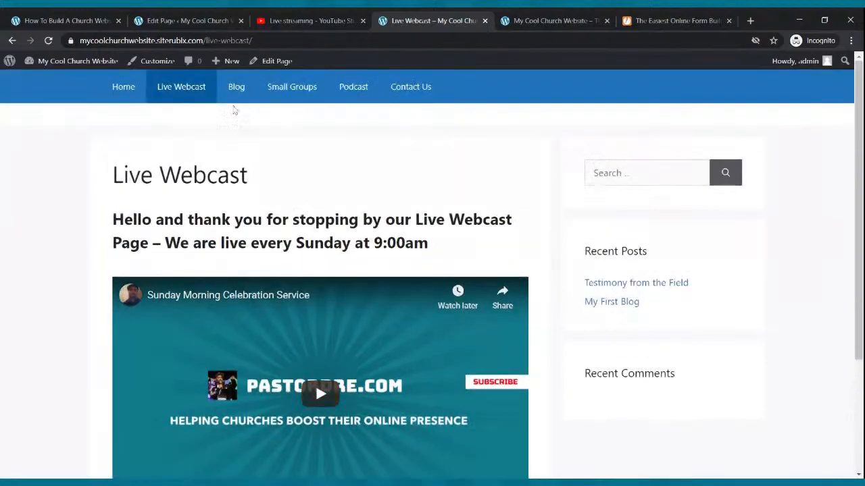
Review the live Blog, Small Groups, Podcast and Contact Us pages in turn
left_click(237, 98)
scroll(250, 109, "down", 3)
scroll(266, 131, "up", 3)
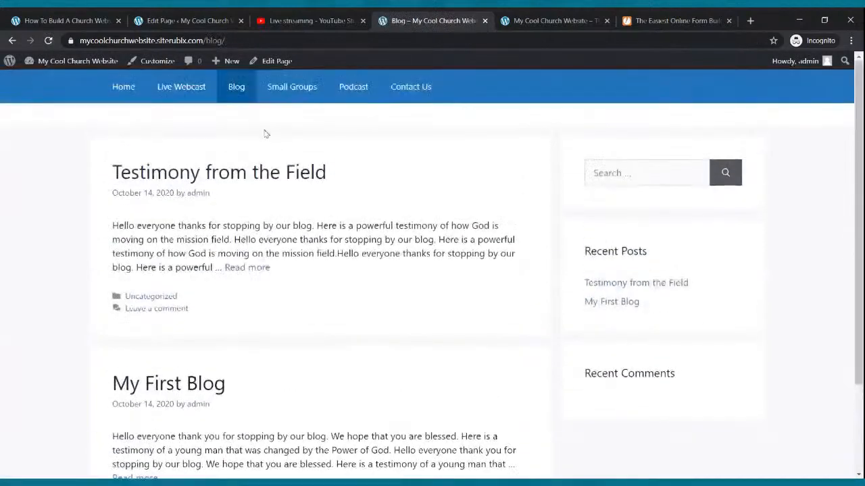
left_click(281, 82)
scroll(299, 150, "down", 3)
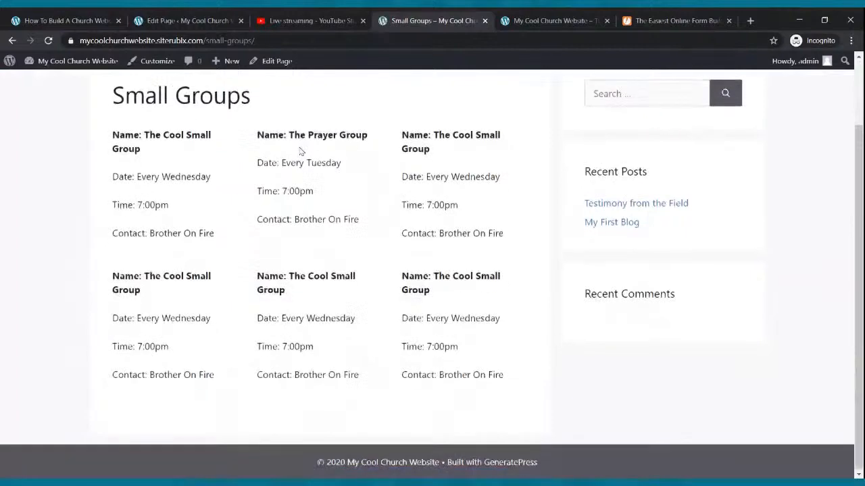
scroll(344, 129, "up", 3)
left_click(347, 87)
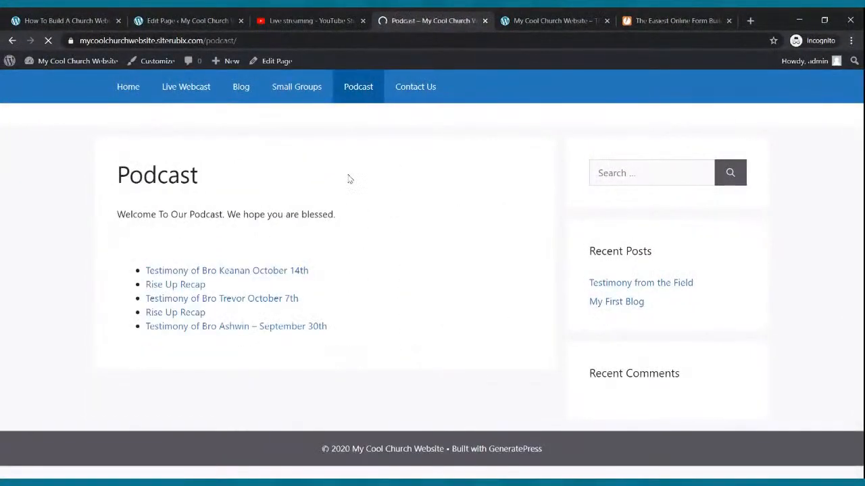
left_click(428, 88)
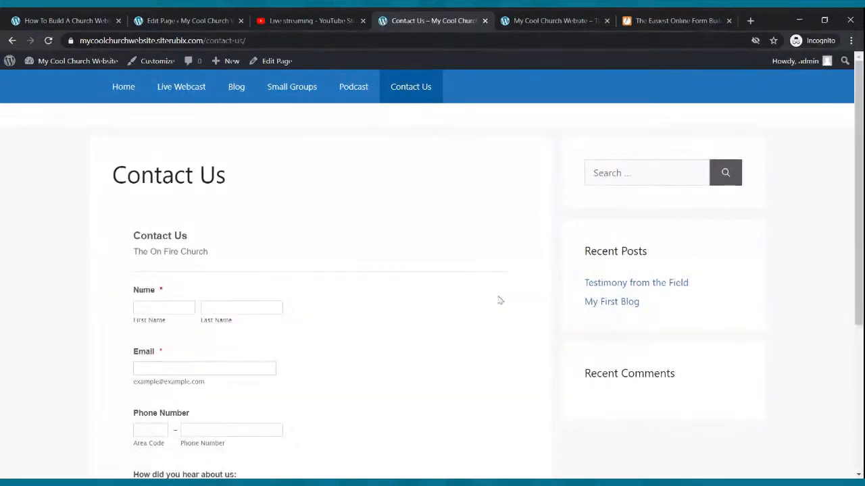
scroll(501, 298, "down", 5)
scroll(501, 298, "up", 5)
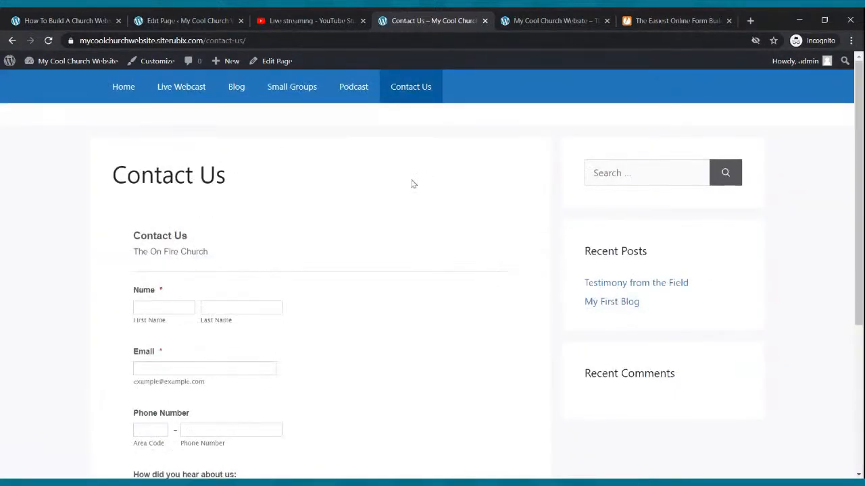